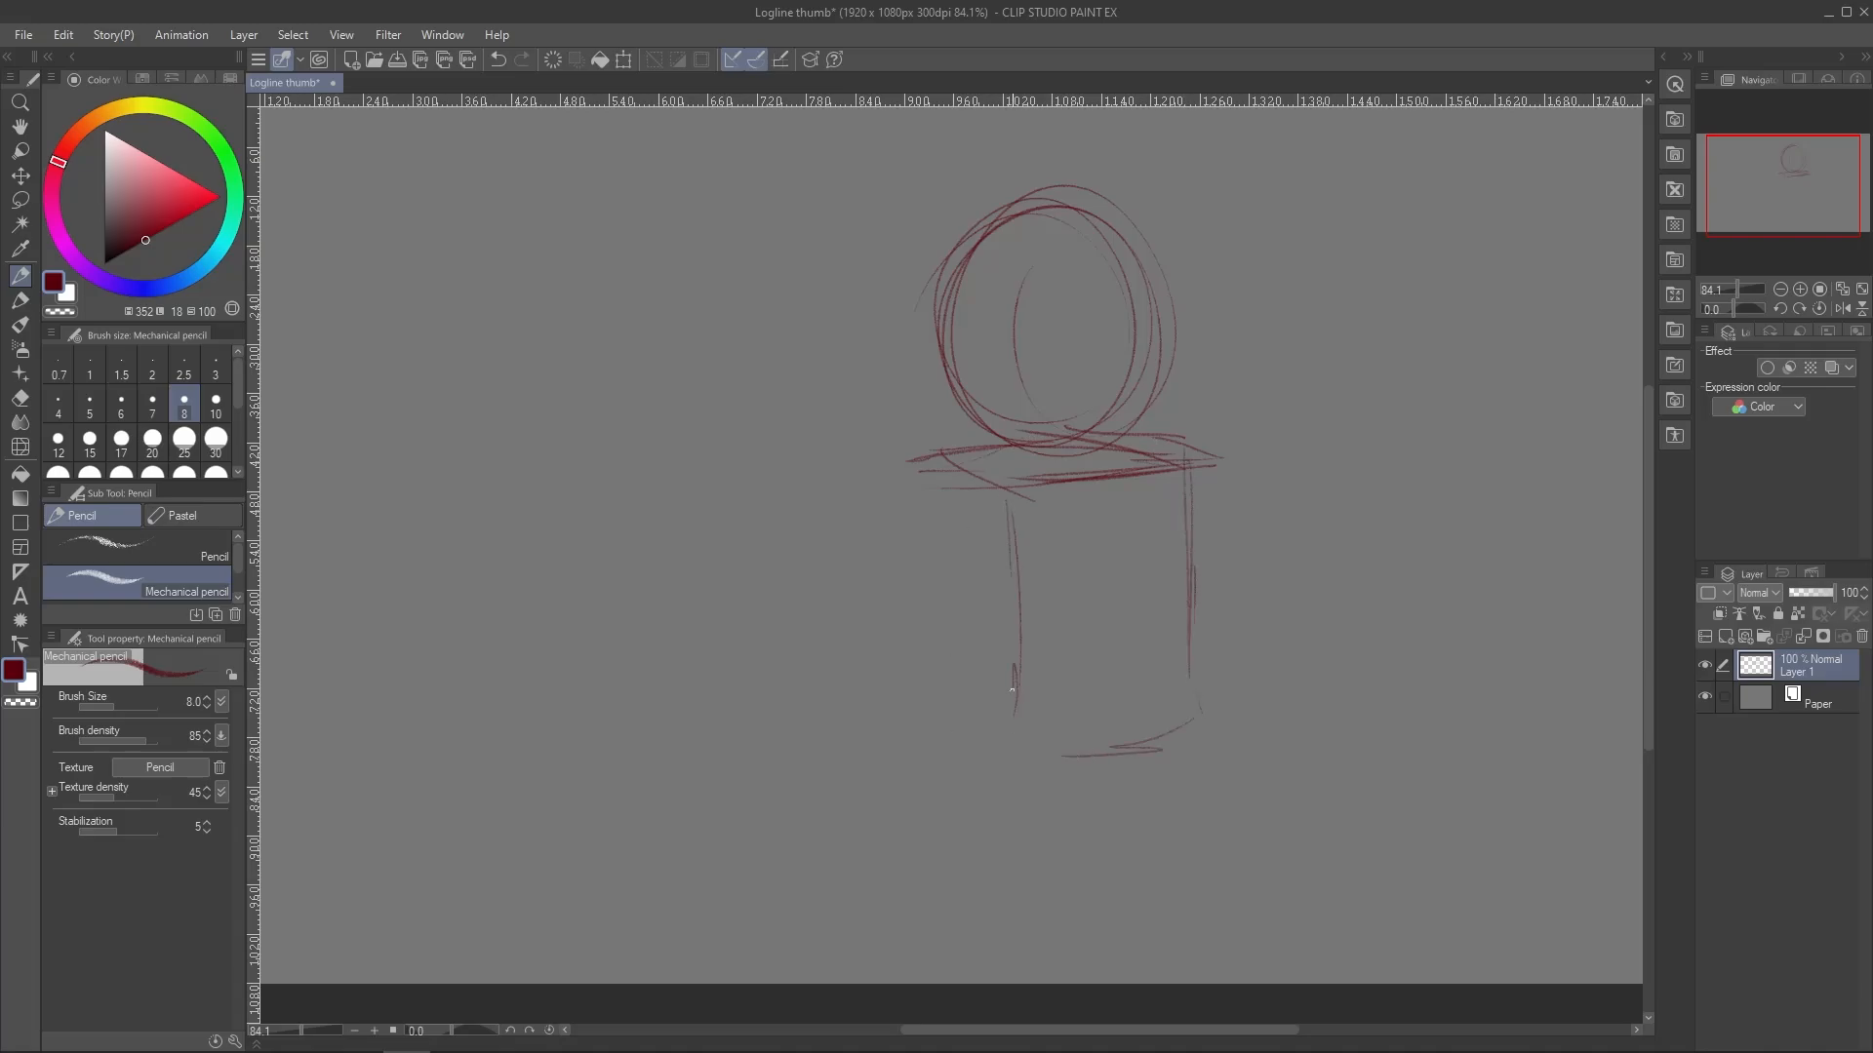
Sketch the torso beneath the head as a tall boxy block with straight sides and a closed lower edge
left_click_drag(1186, 471, 1191, 749)
left_click_drag(1015, 666, 1036, 772)
left_click_drag(944, 453, 952, 707)
mouse_move(961, 724)
left_mouse_down()
mouse_move(1036, 771)
mouse_move(1159, 768)
left_mouse_up()
Sketch circles for both shoulder joints and for the raised arm's elbow and hand, linking elbow to hand with a line
left_click_drag(951, 448, 948, 456)
left_click_drag(1166, 418, 1174, 417)
mouse_move(1329, 404)
left_mouse_down()
mouse_move(1304, 448)
mouse_move(1254, 282)
left_mouse_up()
left_click_drag(1258, 281, 1268, 249)
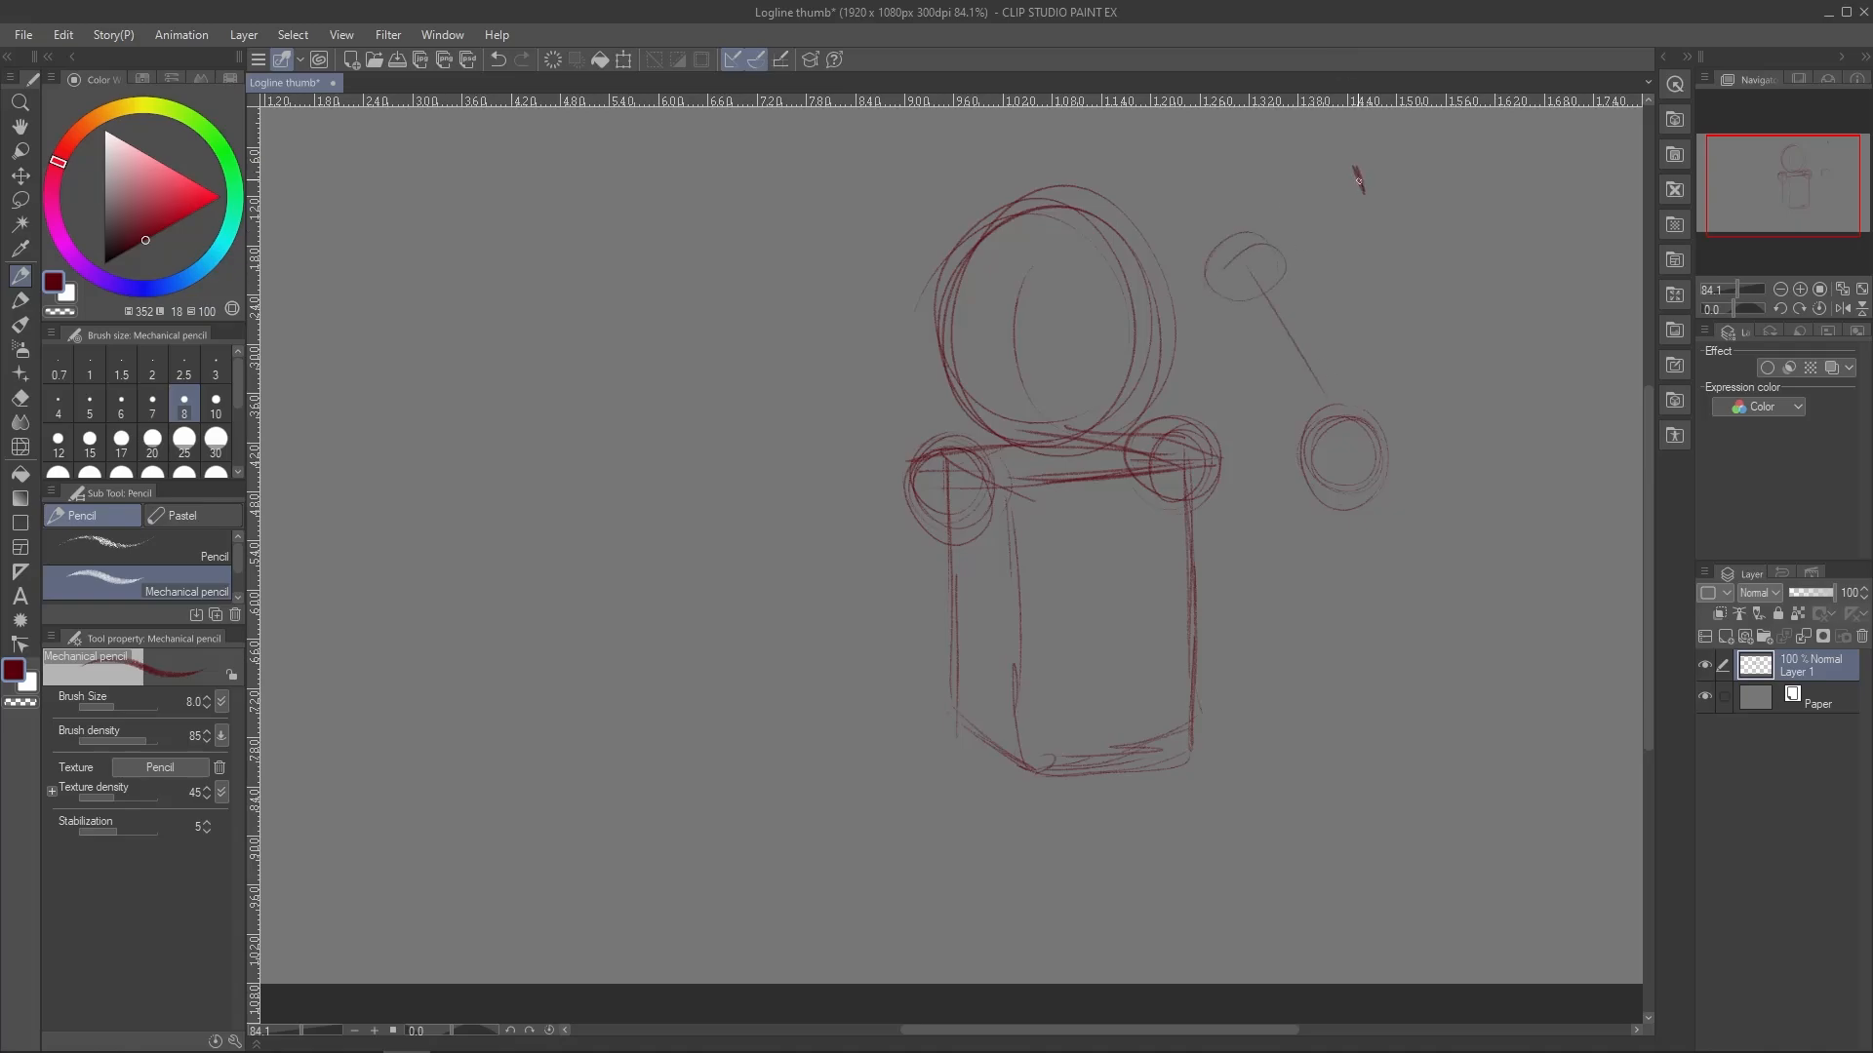
Sketch a diagonal guideline across the head and the joints of the other arm, bent outward with its hand at the hip
left_click_drag(1360, 181, 815, 482)
mouse_move(1360, 177)
left_mouse_down()
mouse_move(860, 441)
mouse_move(827, 652)
left_mouse_up()
left_click_drag(848, 603, 825, 647)
left_click_drag(825, 648, 978, 758)
left_click_drag(976, 710, 946, 753)
left_click_drag(866, 429, 848, 330)
key("ctrl+z")
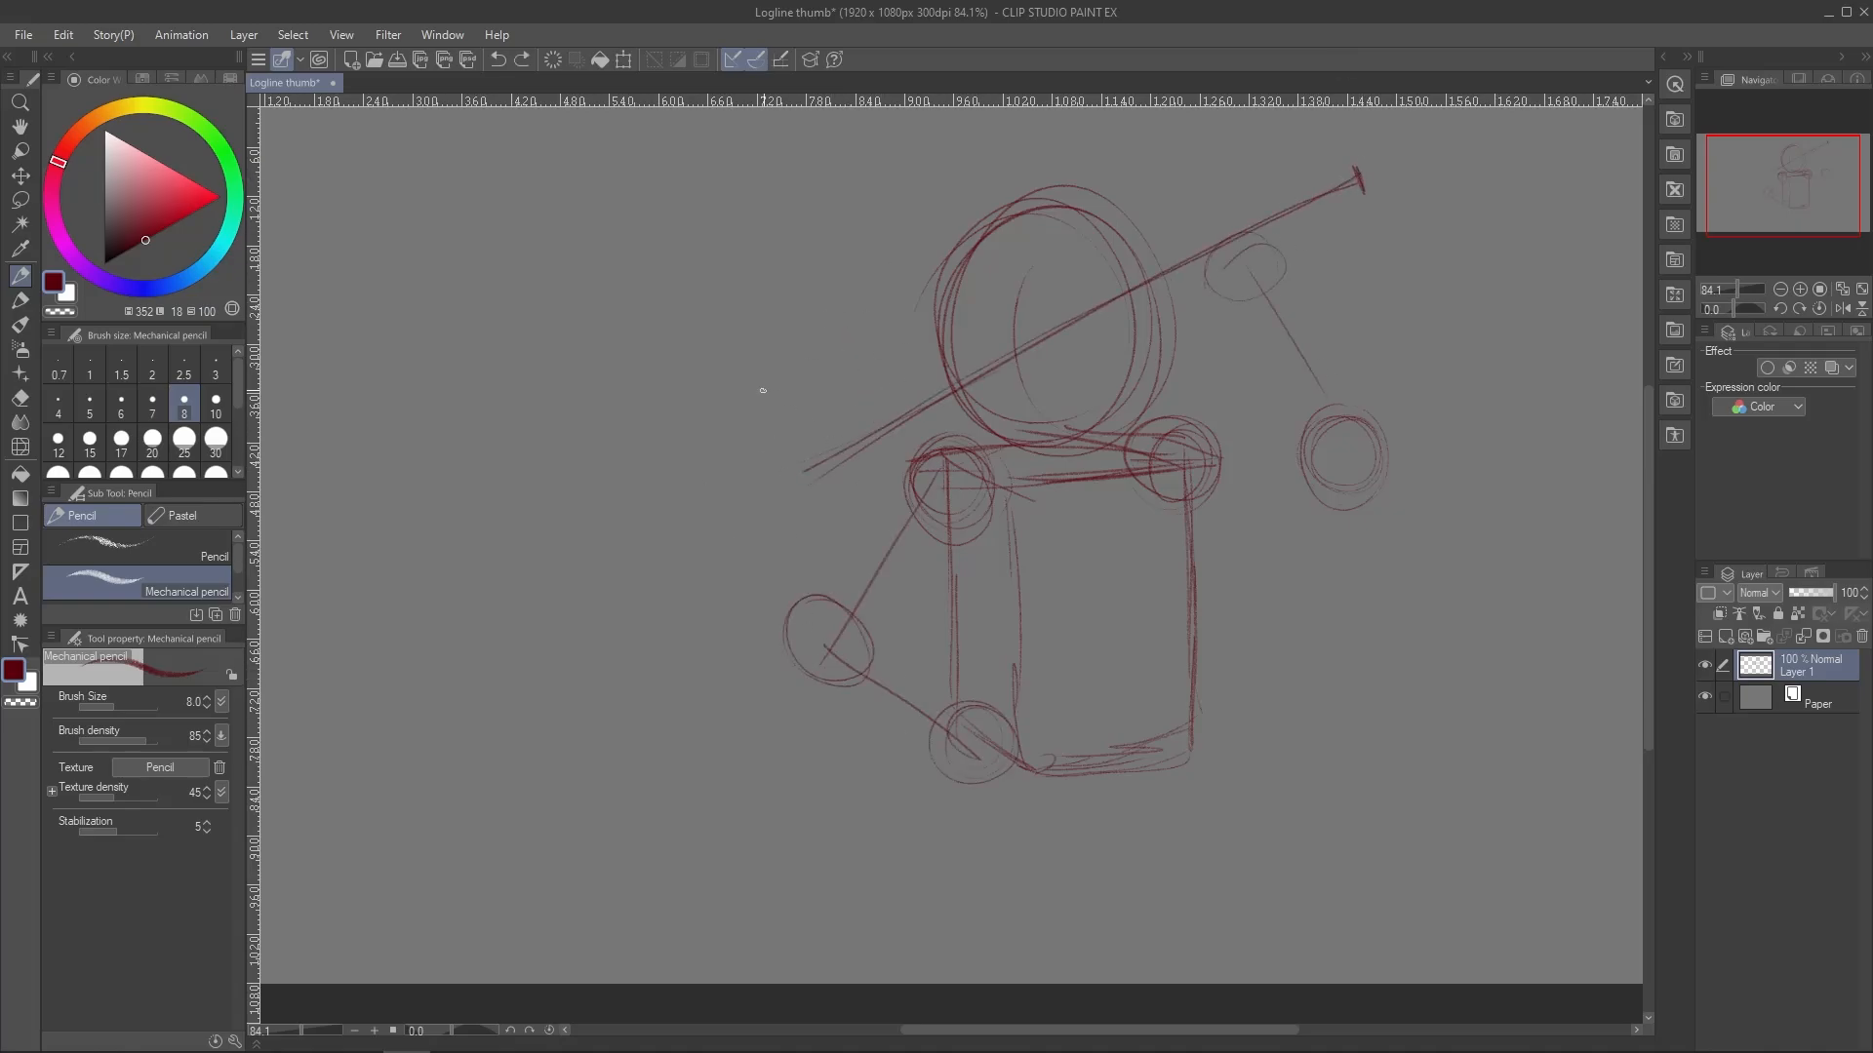
Build an oversized pencil around the diagonal guideline, with parallel sides, a sharpened tip and a closed blunt end
left_click_drag(1374, 214, 1339, 143)
left_click_drag(1232, 291, 817, 493)
left_click_drag(1338, 150, 788, 493)
mouse_move(907, 454)
left_mouse_down()
mouse_move(849, 420)
mouse_move(763, 500)
left_mouse_up()
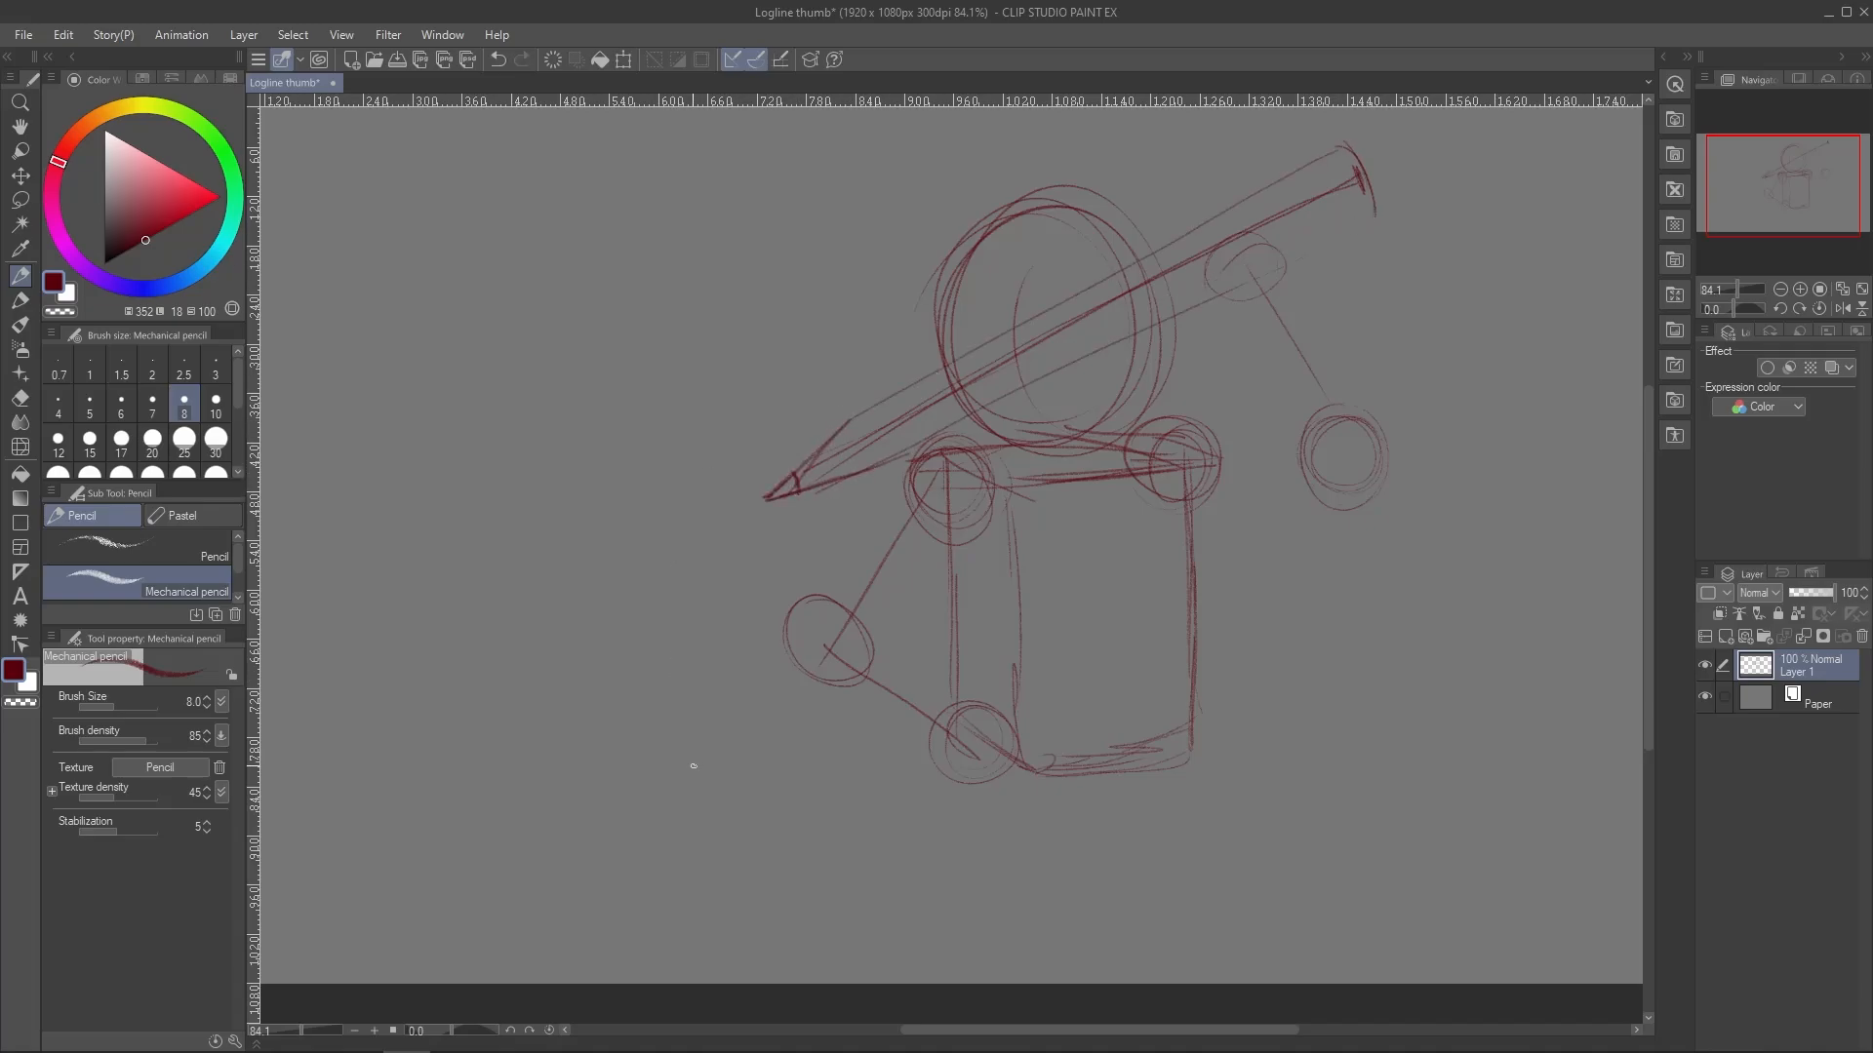
mouse_move(943, 662)
left_mouse_down()
mouse_move(774, 719)
mouse_move(831, 724)
left_mouse_up()
left_click_drag(737, 483, 765, 525)
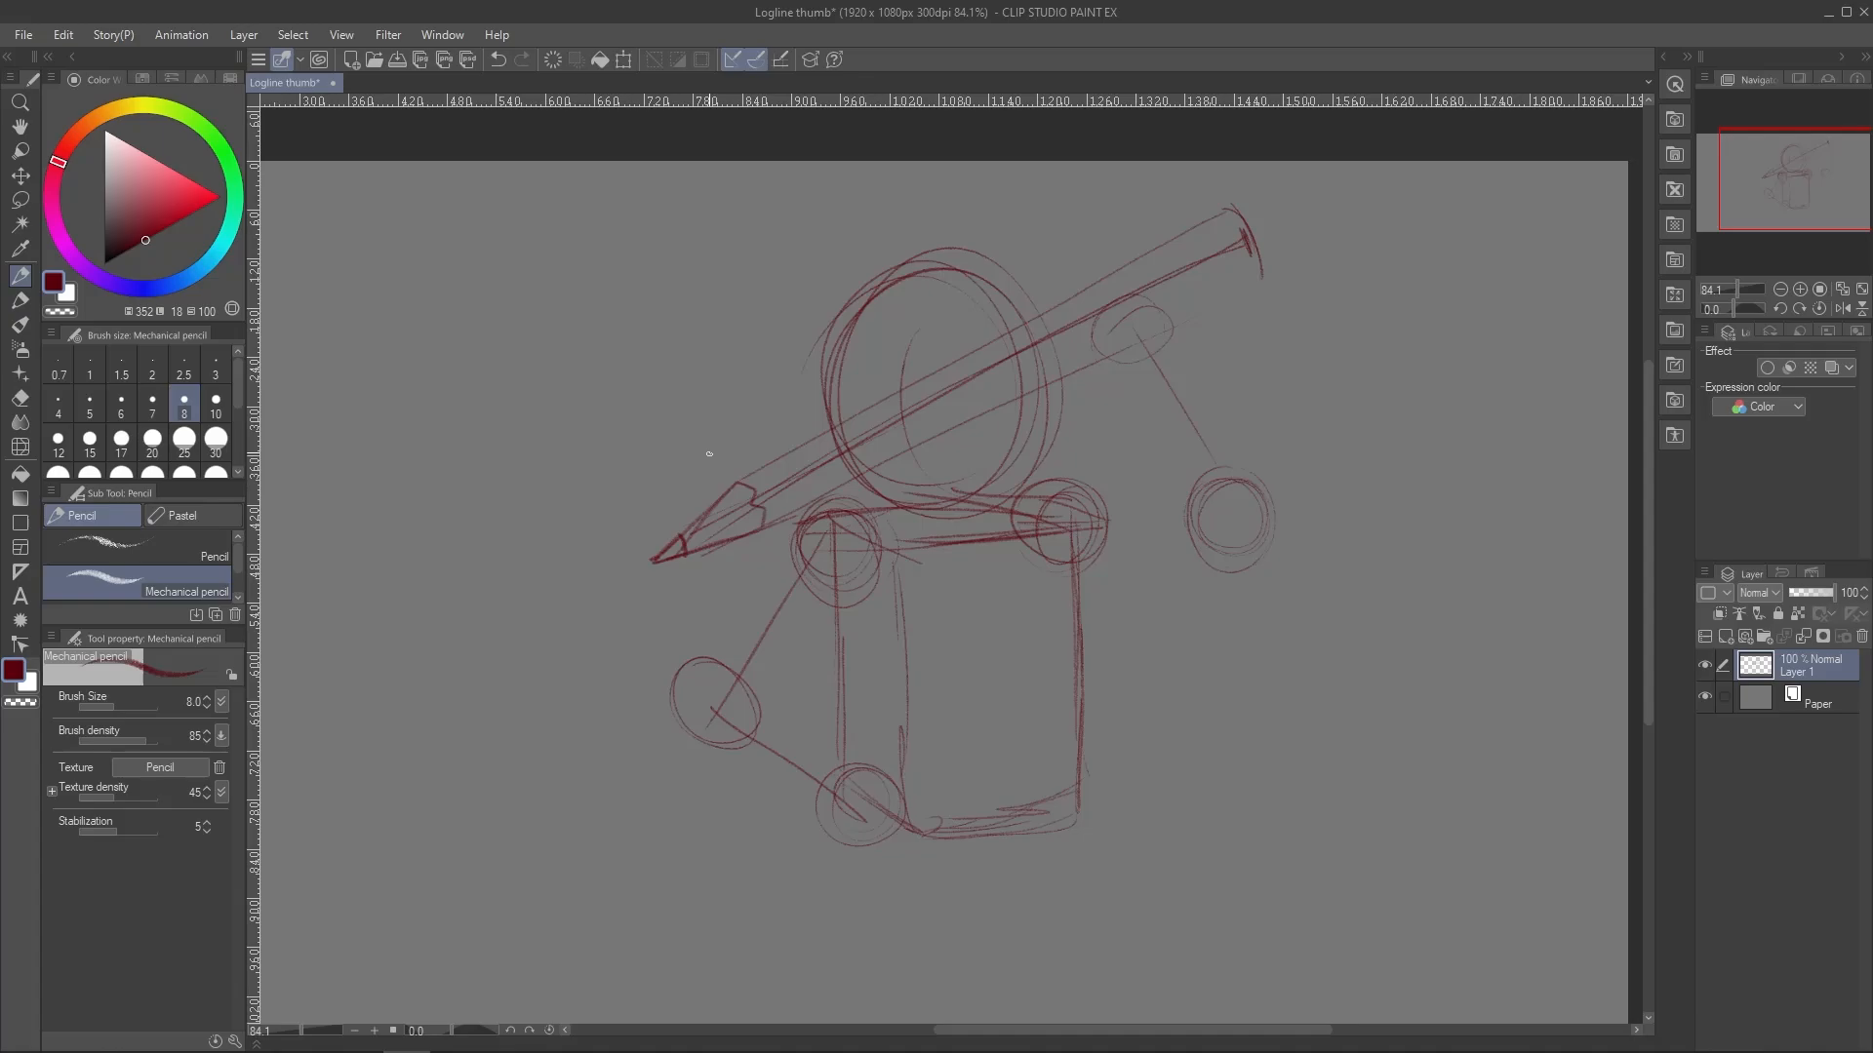
left_click_drag(1259, 267, 1062, 376)
left_click_drag(647, 628, 702, 544)
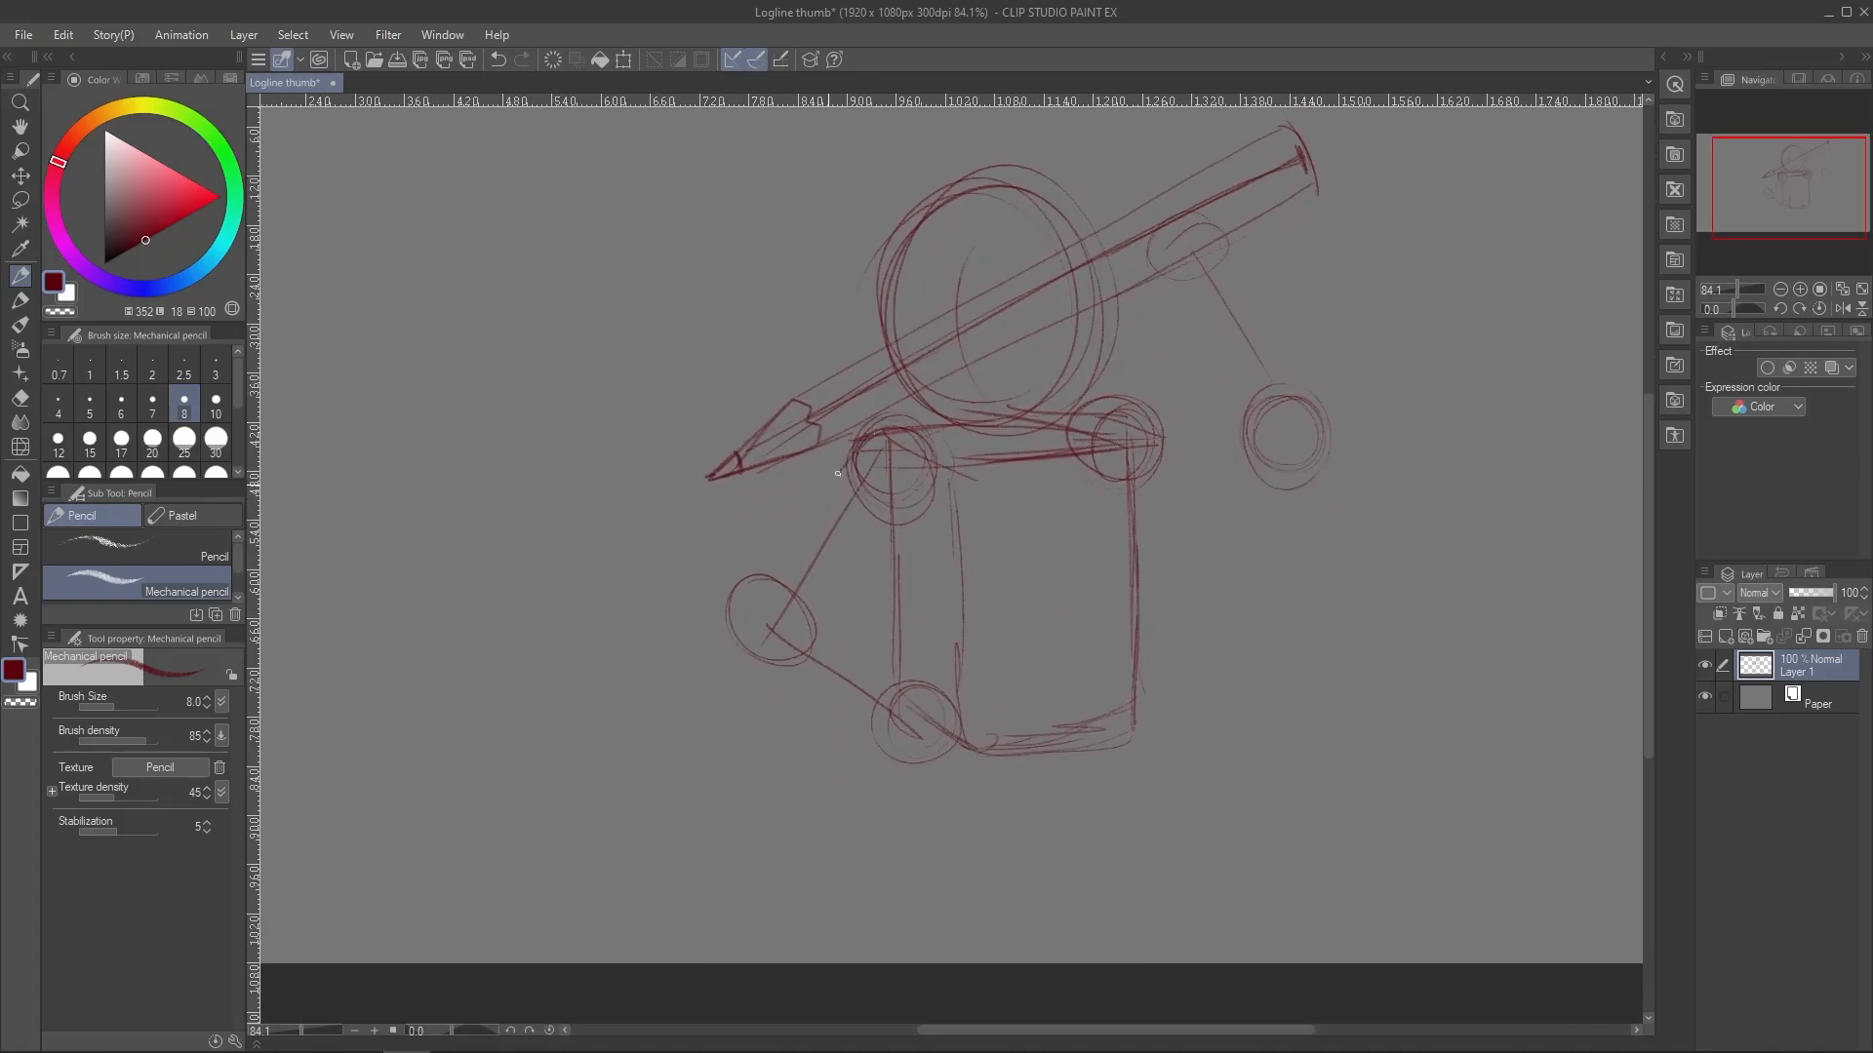
Give the hip arm volume by outlining the upper arm and forearm around their guidelines and blocking in the hand
left_click_drag(837, 473, 746, 599)
mouse_move(882, 531)
left_mouse_down()
mouse_move(808, 629)
mouse_move(934, 697)
left_mouse_up()
left_click_drag(732, 632, 902, 751)
left_click_drag(858, 444, 731, 610)
left_click_drag(730, 624, 761, 651)
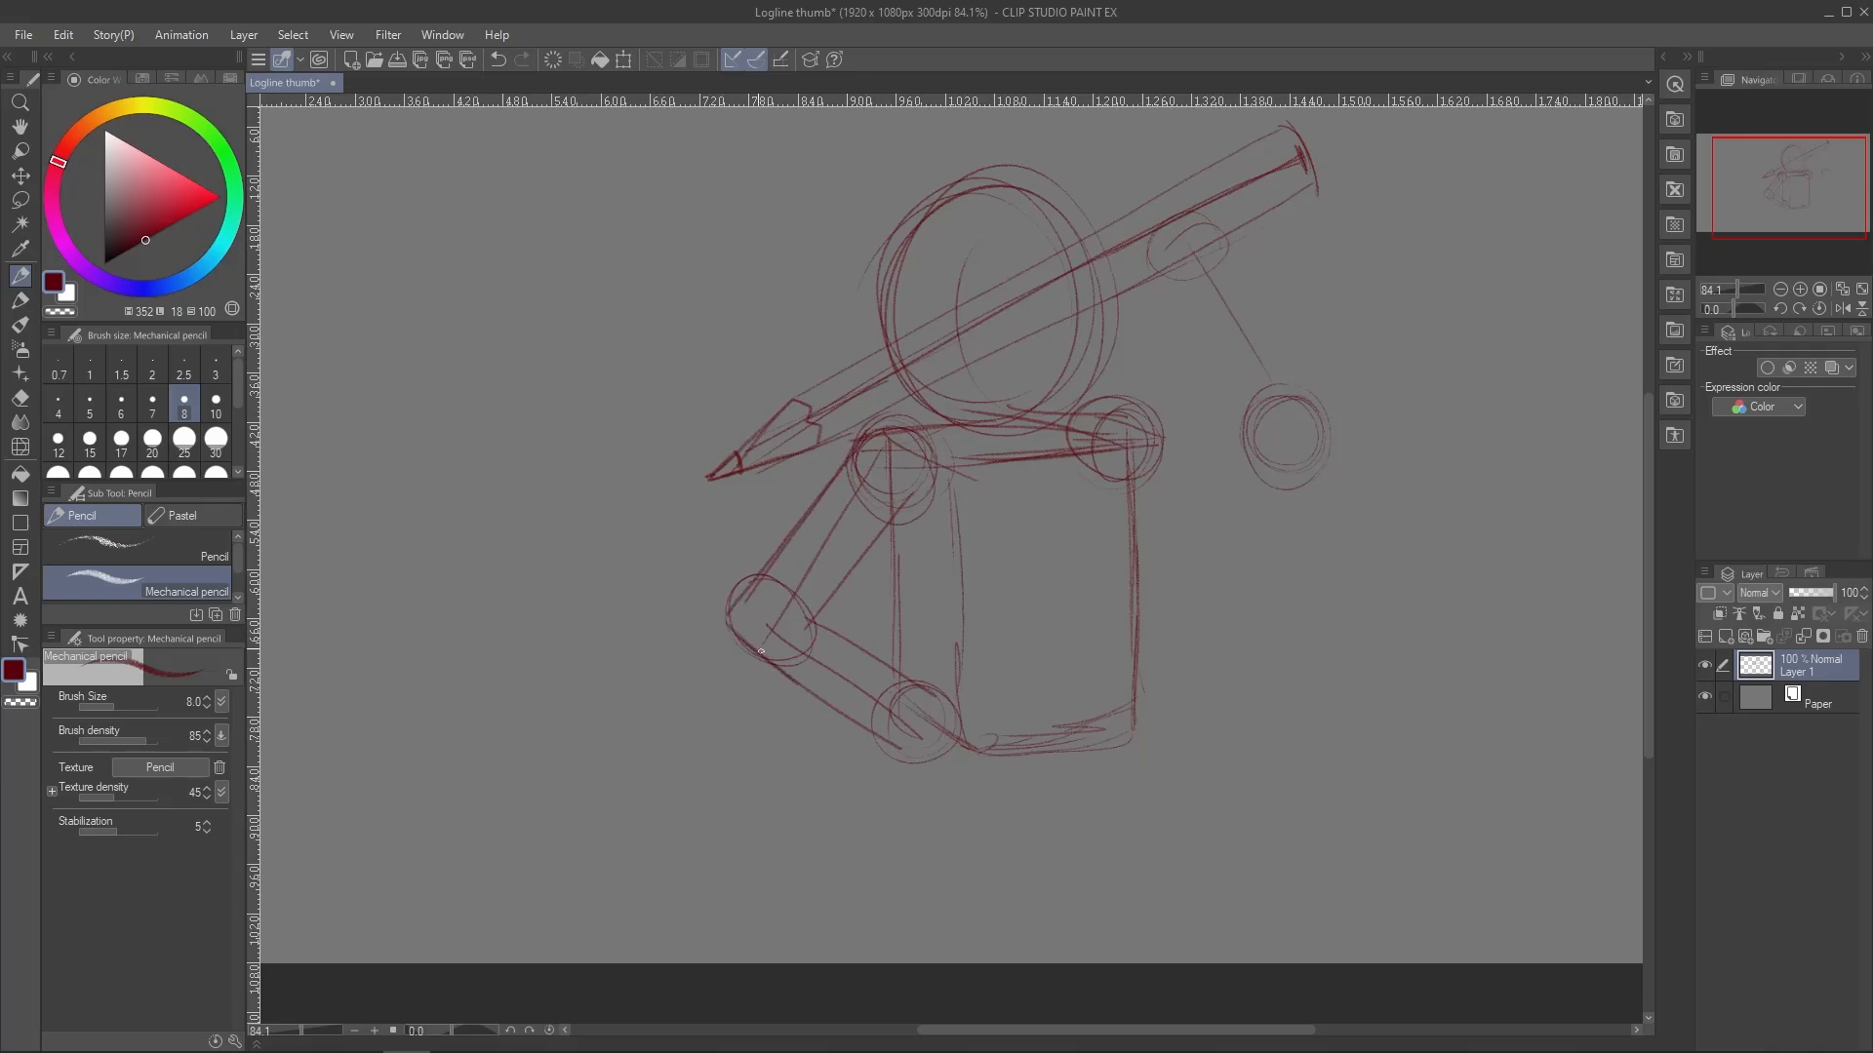
mouse_move(913, 501)
left_mouse_down()
mouse_move(918, 696)
mouse_move(977, 713)
mouse_move(970, 773)
left_mouse_up()
Outline the raised arm's upper arm and forearm around the shoulder, elbow and hand joints
left_click_drag(1121, 410, 1268, 415)
left_click_drag(1122, 478, 1302, 482)
key("ctrl+z")
mouse_move(1205, 314)
left_mouse_down()
mouse_move(1185, 277)
mouse_move(1274, 482)
left_mouse_up()
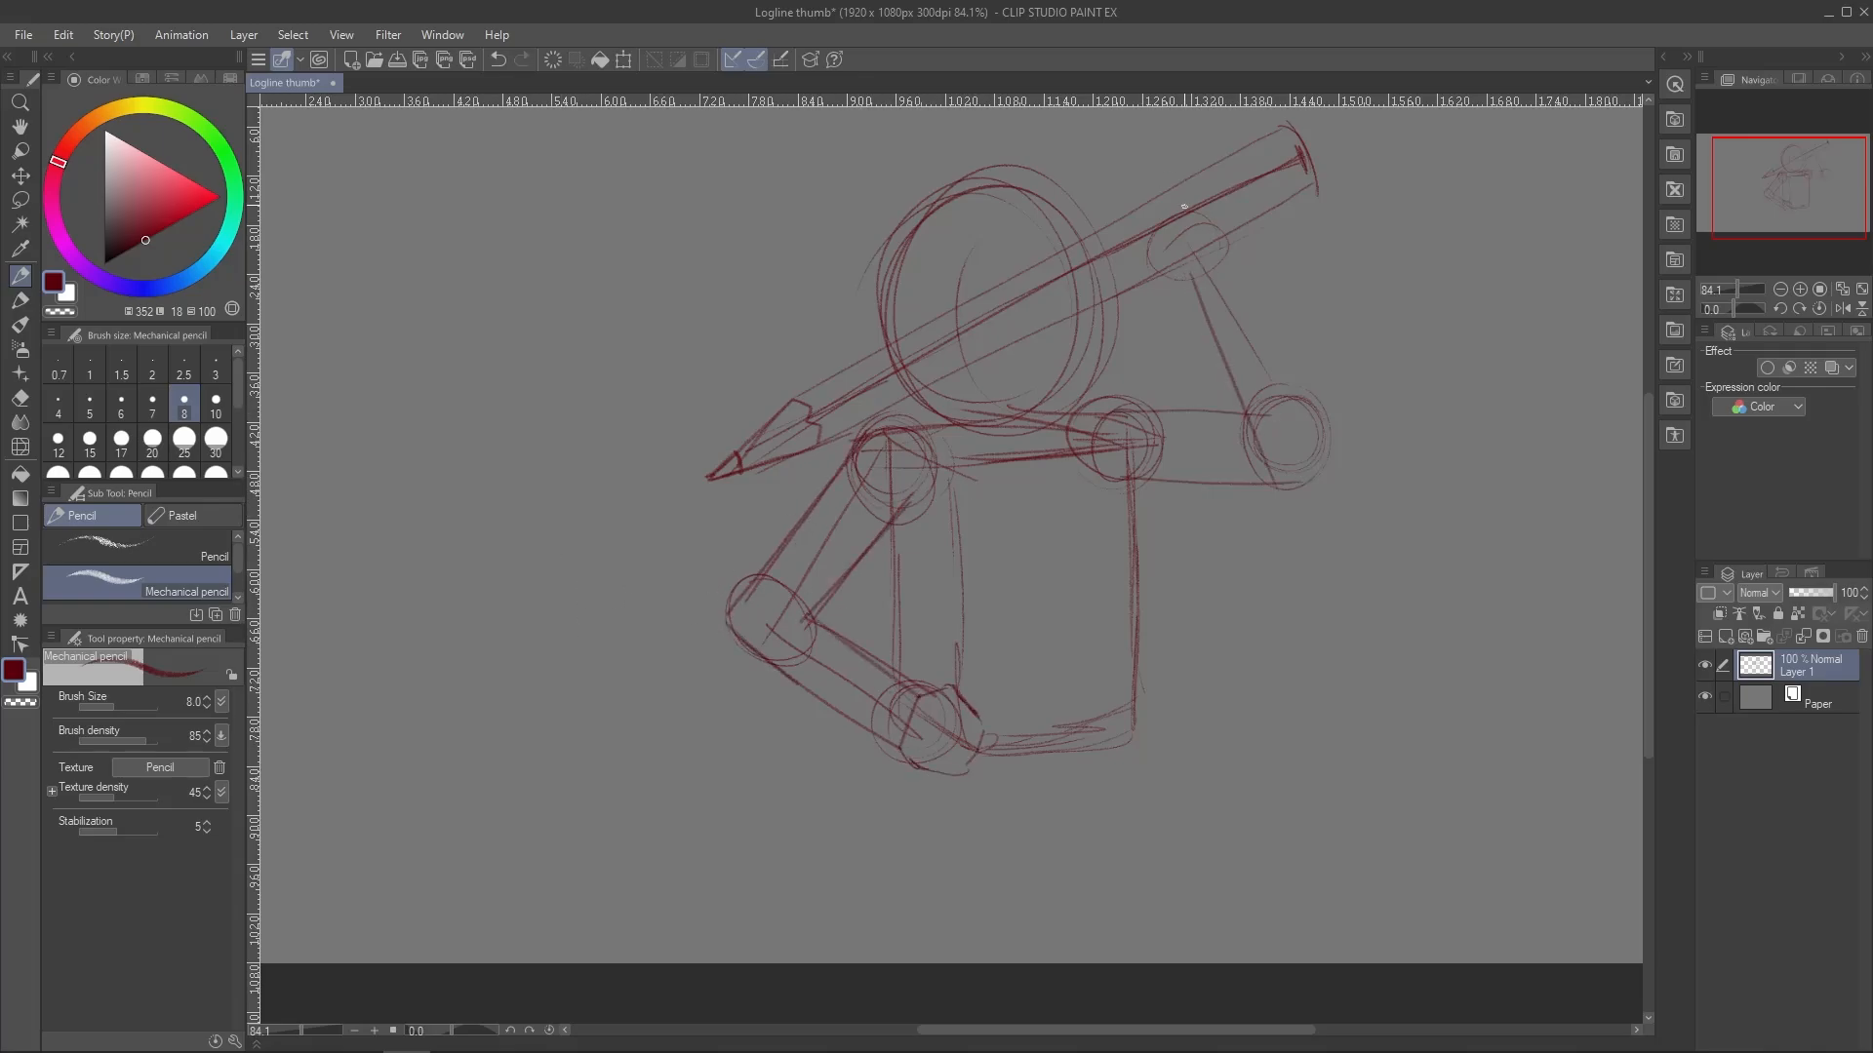
left_click_drag(1190, 280, 1243, 401)
left_click_drag(1231, 244, 1338, 473)
mouse_move(1192, 278)
left_mouse_down()
mouse_move(1261, 481)
mouse_move(1337, 473)
left_mouse_up()
Draw the curved vertical and horizontal face guidelines and strengthen the head's round outline
left_click_drag(1009, 186, 1036, 368)
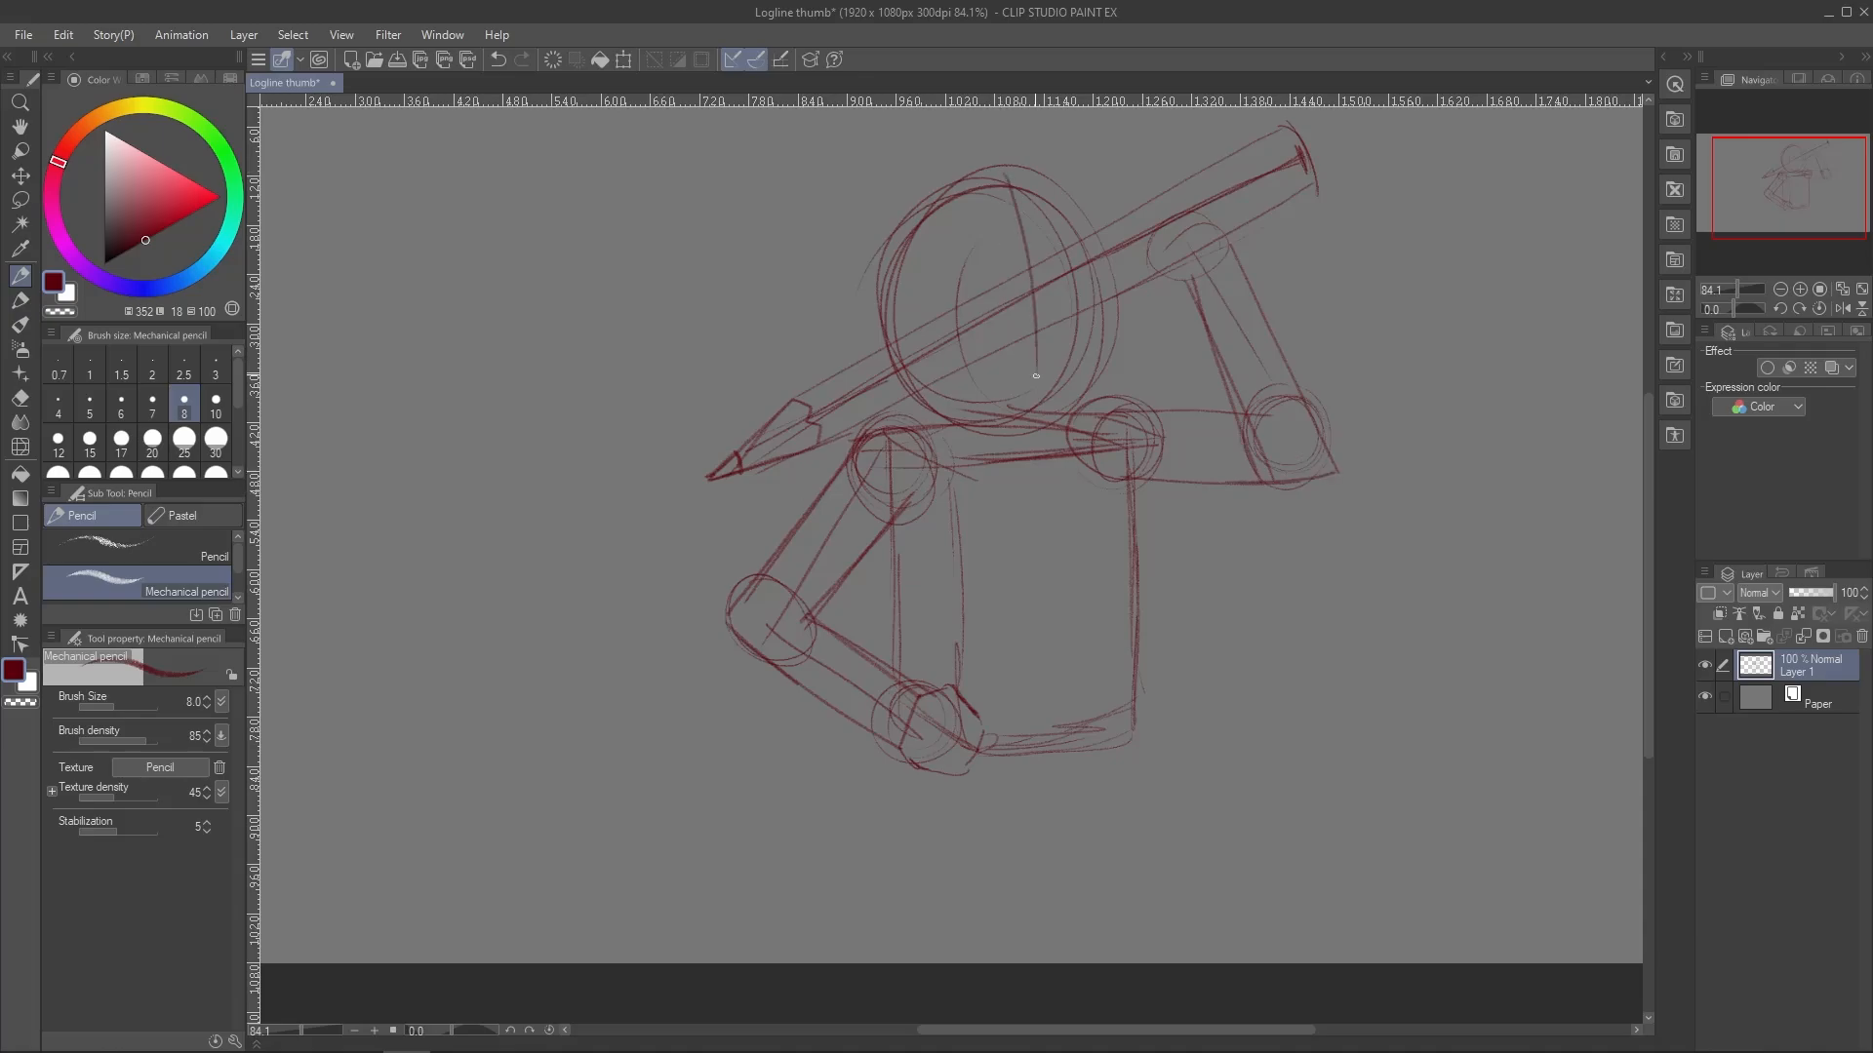
left_click_drag(1026, 217, 1040, 418)
left_click_drag(1080, 293, 995, 309)
mouse_move(912, 207)
left_mouse_down()
mouse_move(944, 443)
mouse_move(990, 163)
left_mouse_up()
mouse_move(961, 415)
left_mouse_down()
mouse_move(961, 178)
mouse_move(907, 435)
left_mouse_up()
left_click_drag(917, 204, 975, 434)
Scale the whole figure to 92% and reposition it to make room for the legs
mouse_move(803, 779)
left_mouse_down()
mouse_move(796, 677)
mouse_move(755, 856)
left_mouse_up()
key("ctrl+t")
left_click_drag(656, 201, 708, 252)
left_click_drag(973, 732, 932, 648)
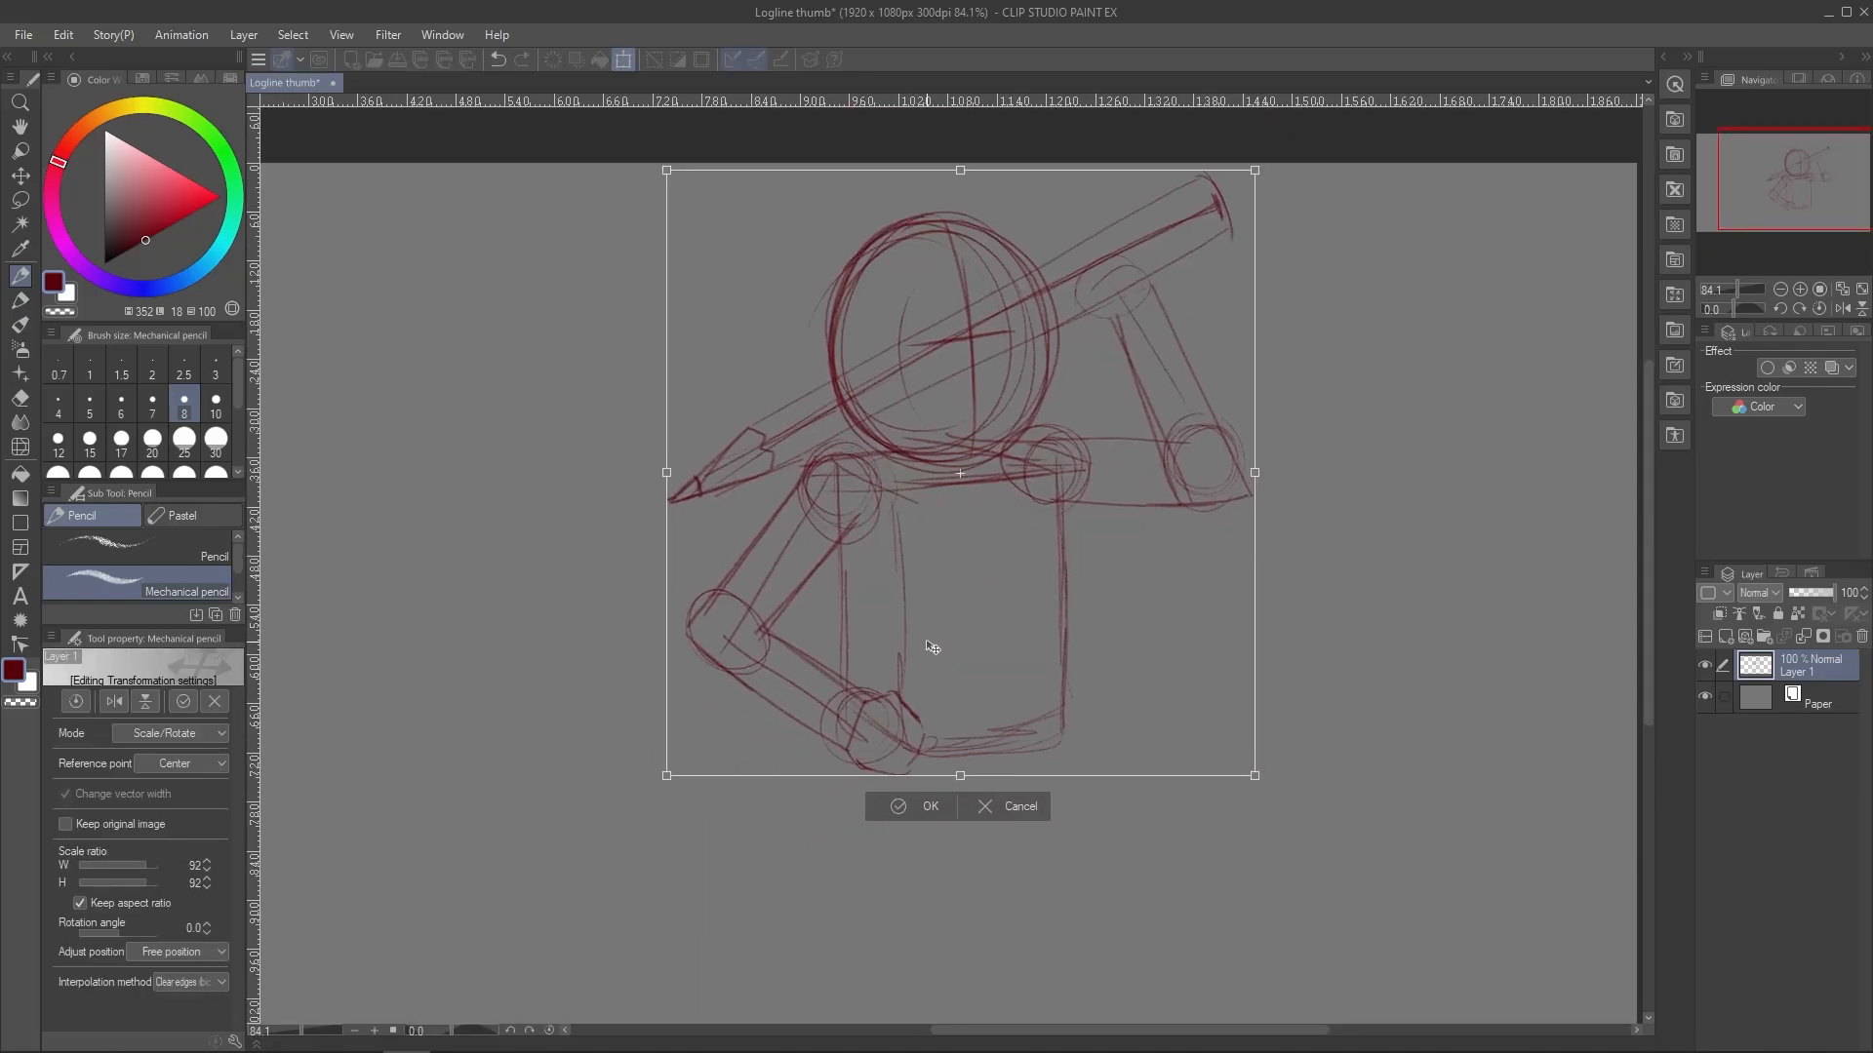
key("Return")
Sketch the standing leg's guideline and foot, and outline the other leg bent at the knee with its foot ellipse
left_click_drag(617, 863, 559, 786)
left_click_drag(861, 685, 859, 928)
mouse_move(801, 937)
left_mouse_down()
mouse_move(902, 927)
mouse_move(839, 926)
left_mouse_up()
mouse_move(995, 656)
left_mouse_down()
mouse_move(1083, 706)
mouse_move(1076, 878)
left_mouse_up()
left_click_drag(1112, 903, 1026, 895)
left_click_drag(938, 683, 1038, 743)
mouse_move(1007, 619)
left_mouse_down()
mouse_move(1071, 663)
mouse_move(1110, 911)
left_mouse_up()
left_click_drag(1034, 739, 1030, 897)
left_click_drag(1105, 718, 1107, 795)
left_click_drag(939, 681, 1033, 744)
mouse_move(1000, 614)
left_mouse_down()
mouse_move(1090, 675)
mouse_move(1107, 727)
left_mouse_up()
Draw a curved waistline across the lower torso with short vertical marks beneath it
left_click_drag(786, 621, 999, 616)
key("ctrl+z")
left_click_drag(780, 583, 999, 587)
left_click_drag(938, 604, 938, 642)
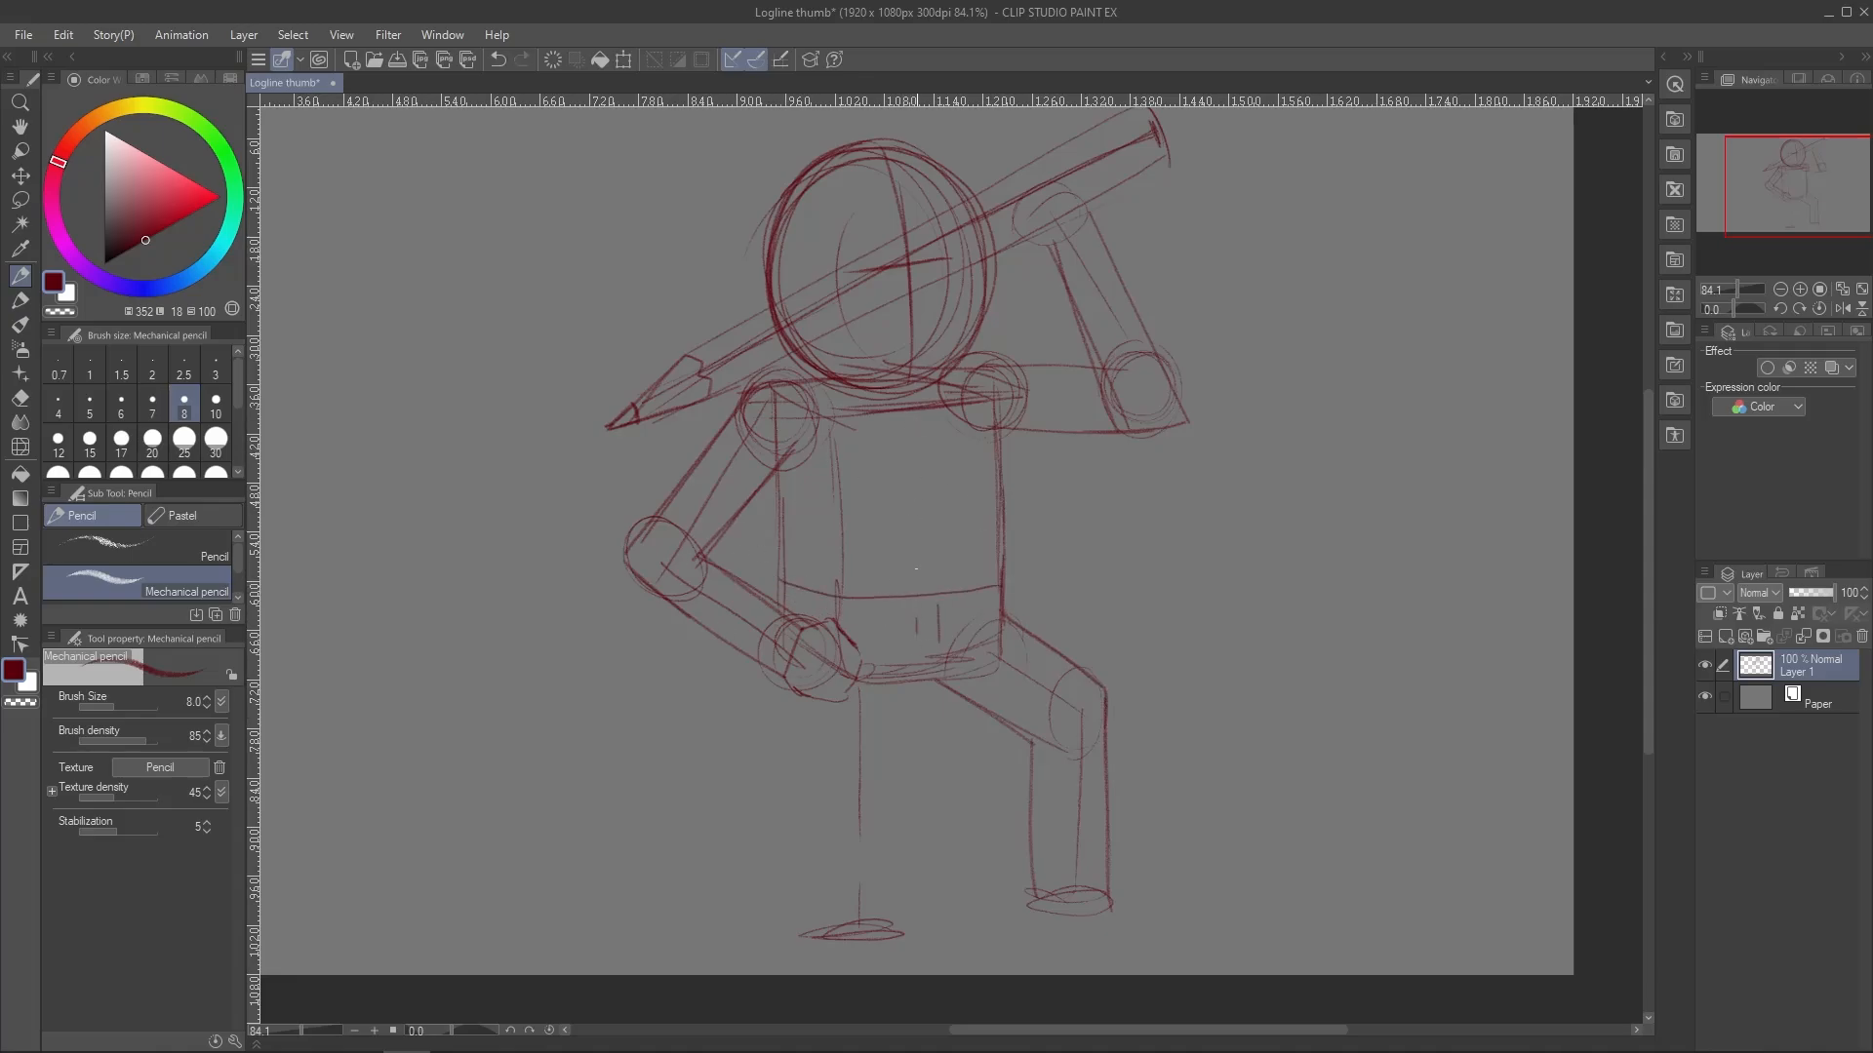
Outline the standing leg on both sides of its guideline and refine the hip and torso edges
left_click_drag(785, 679, 807, 927)
left_click_drag(881, 683, 891, 934)
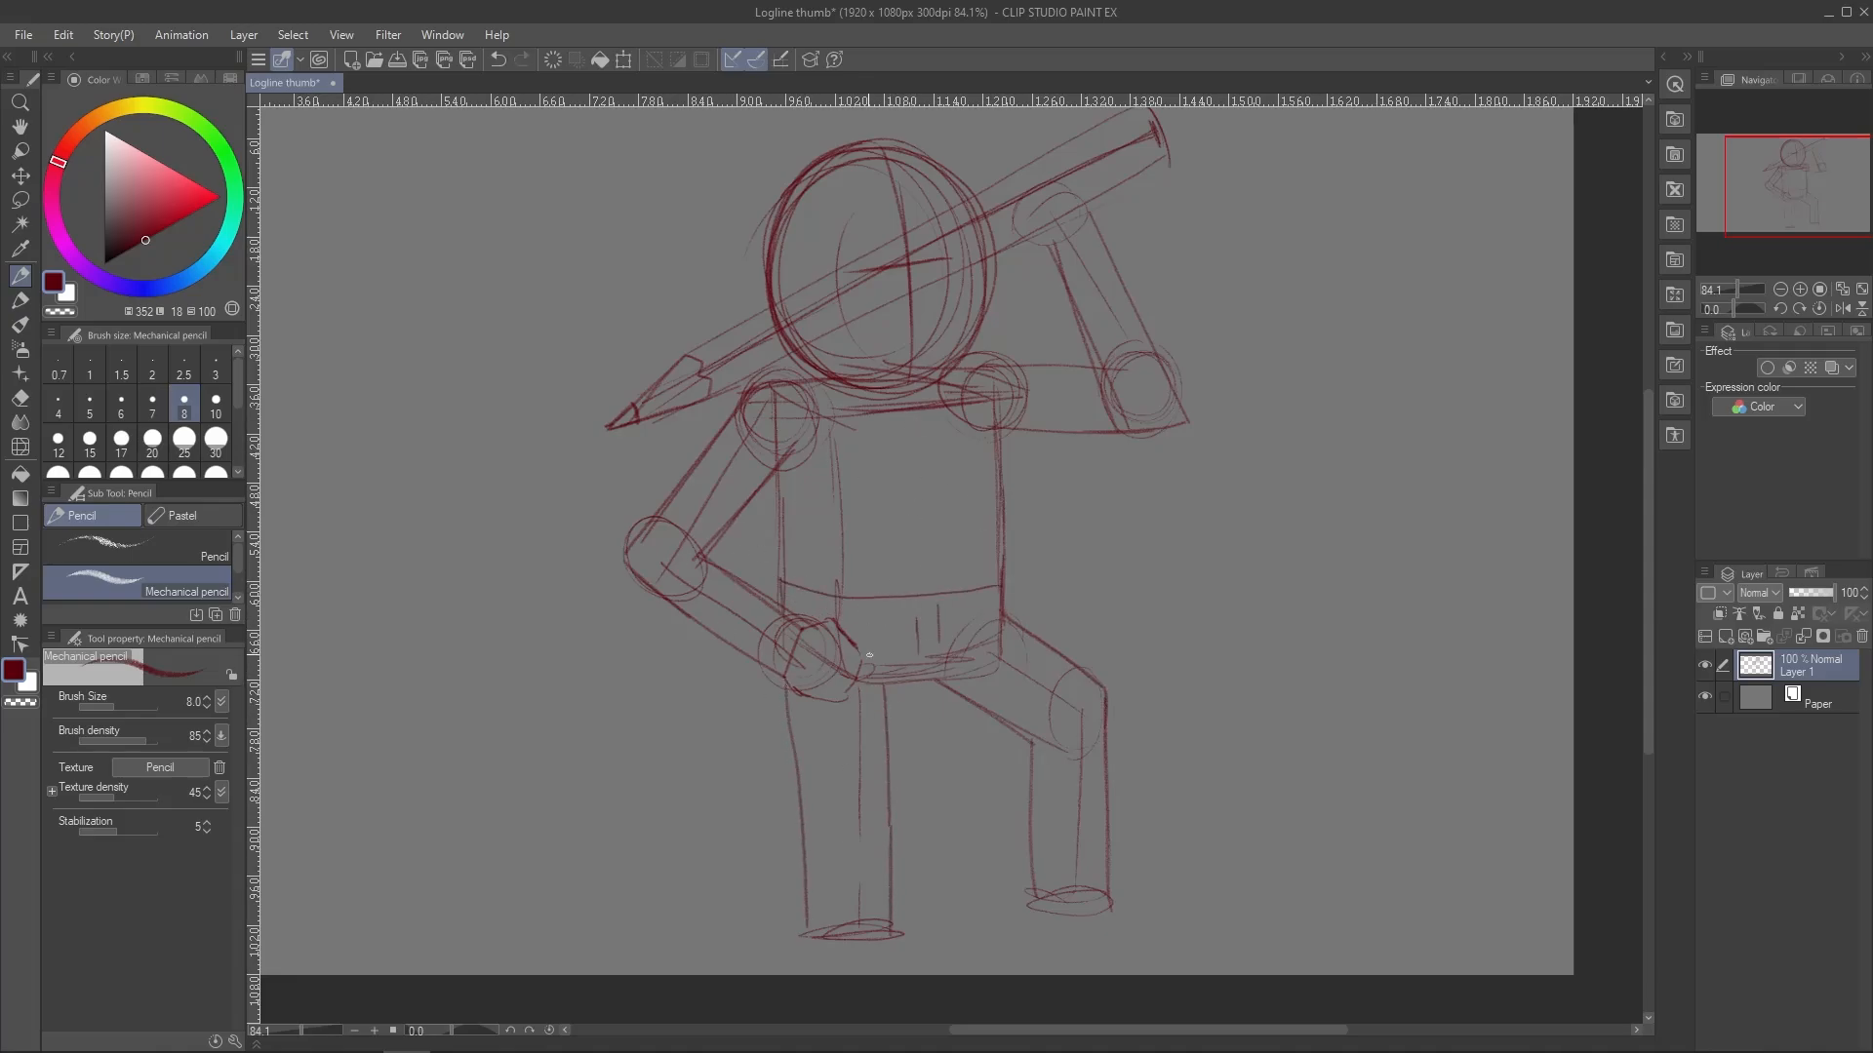
key("ctrl+z")
left_click_drag(875, 682, 939, 674)
mouse_move(771, 397)
left_mouse_down()
mouse_move(686, 541)
mouse_move(810, 652)
left_mouse_up()
Scale the whole figure down and reposition it so there is room below the legs for shoes
mouse_move(553, 564)
left_mouse_down()
mouse_move(581, 589)
mouse_move(583, 522)
mouse_move(616, 749)
left_mouse_up()
key("ctrl+t")
left_click_drag(718, 330, 868, 529)
scroll(867, 528, "down", 5)
key("Return")
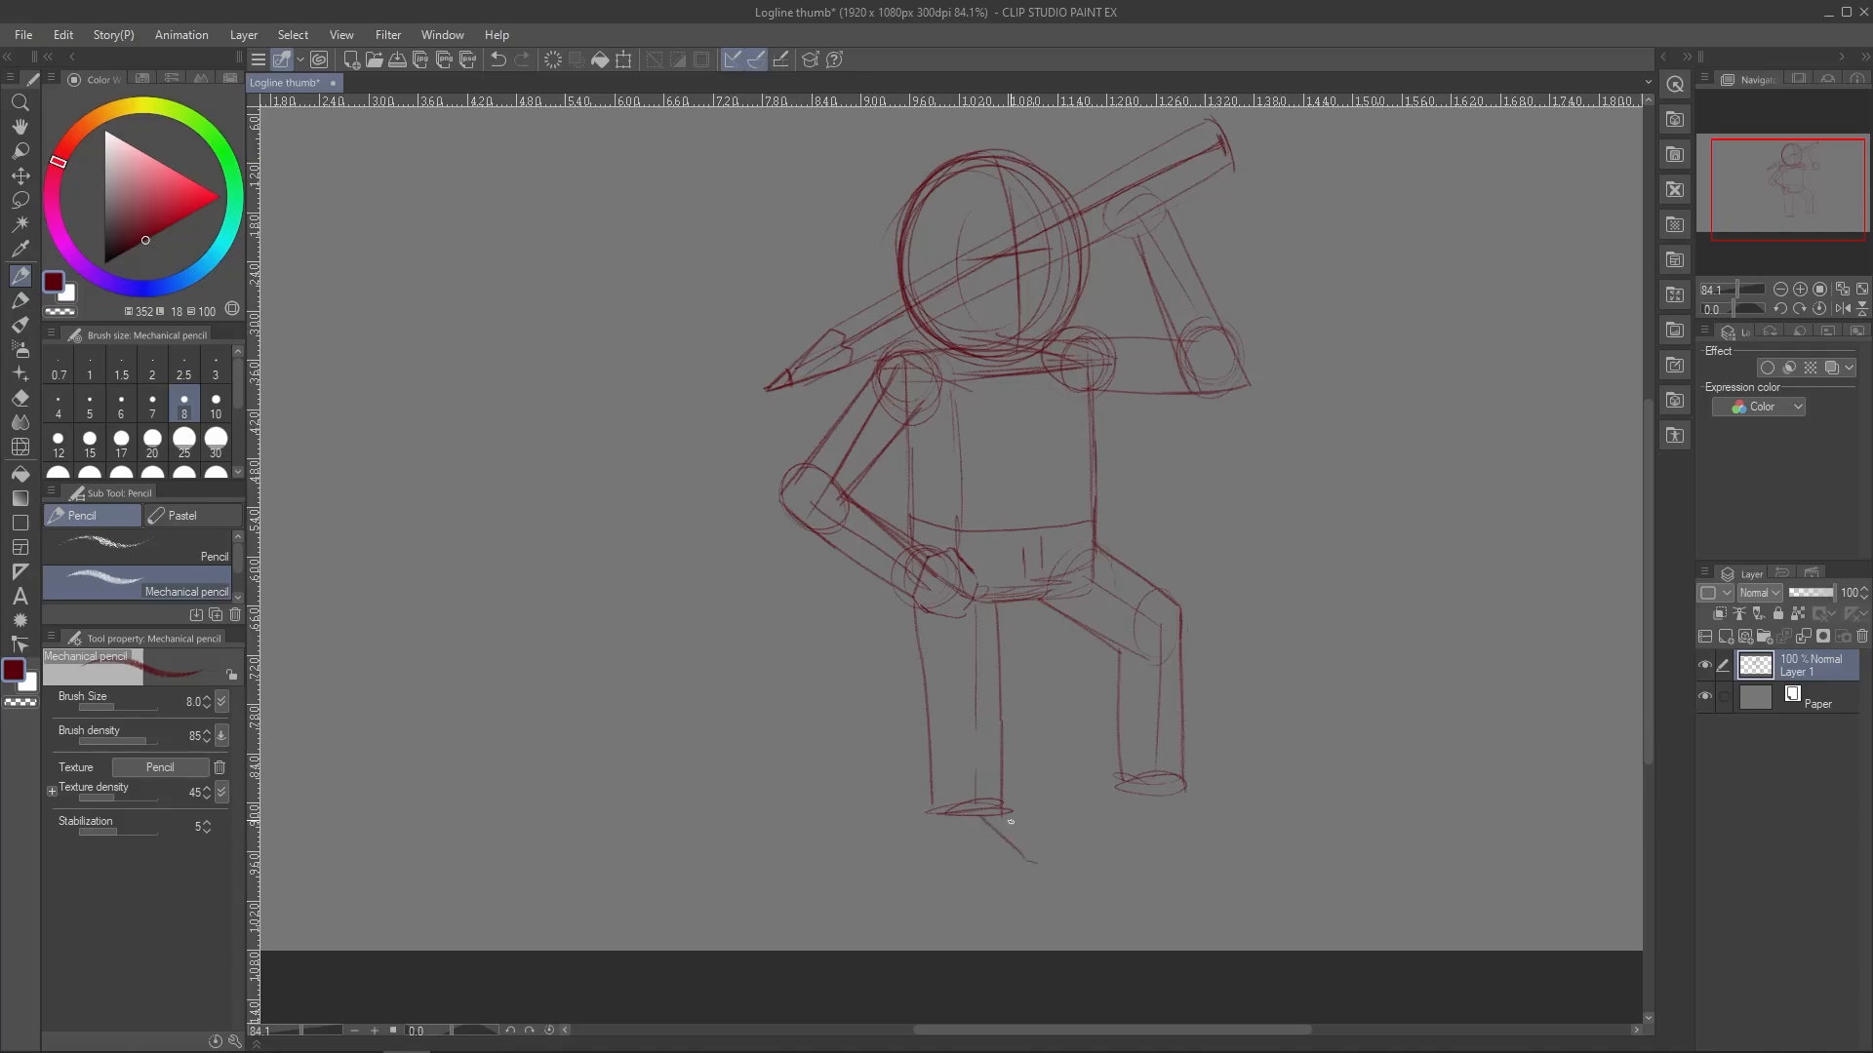
Sketch blocky shoes on both feet, the standing foot facing forward and the bent leg's foot in side view
key("ctrl+z")
mouse_move(933, 815)
left_mouse_down()
mouse_move(1005, 822)
mouse_move(932, 815)
mouse_move(942, 901)
left_mouse_up()
left_click_drag(1019, 858, 1019, 898)
mouse_move(939, 863)
left_mouse_down()
mouse_move(974, 867)
mouse_move(943, 902)
left_mouse_up()
left_click_drag(945, 897, 1022, 895)
left_click_drag(1019, 866, 1023, 898)
mouse_move(1120, 786)
left_mouse_down()
mouse_move(1186, 782)
mouse_move(1241, 839)
mouse_move(1132, 864)
left_mouse_up()
left_click_drag(1122, 811, 1123, 864)
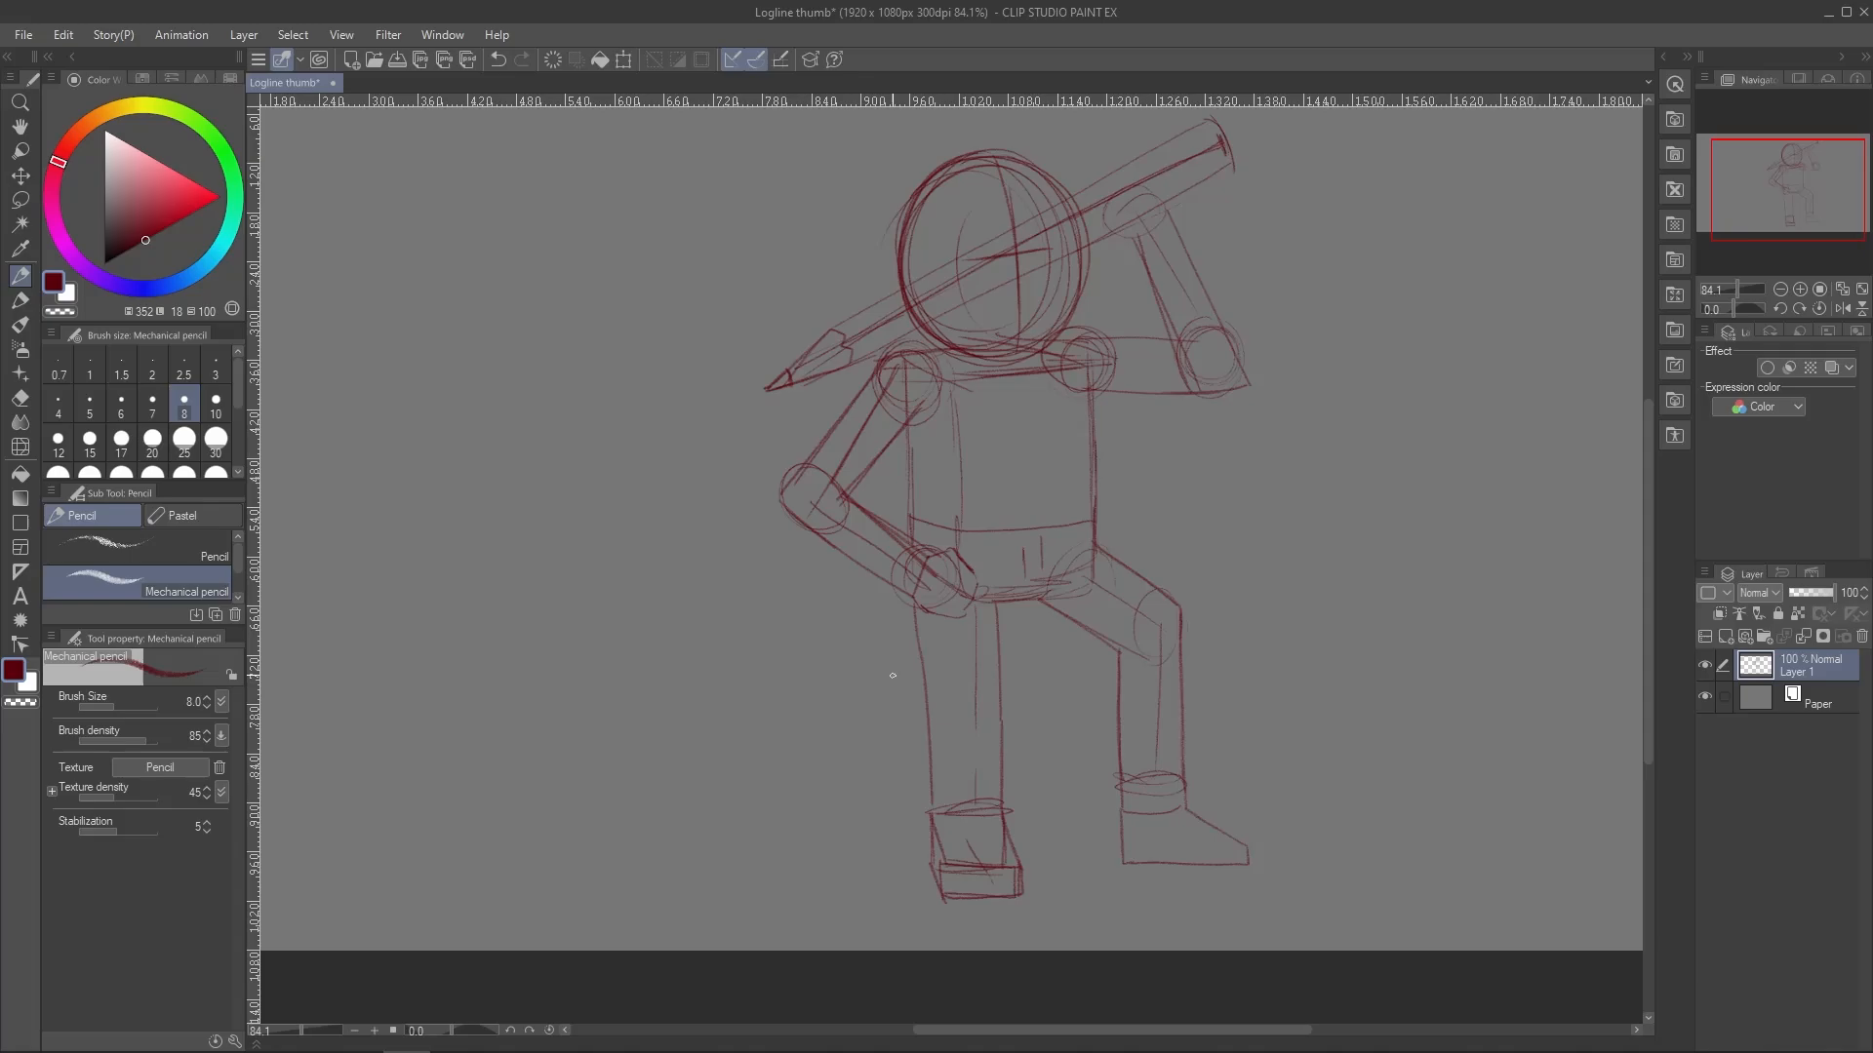
Sketch the neckline and the buttoned front opening down the middle of the shirt
scroll(900, 716, "up", 2)
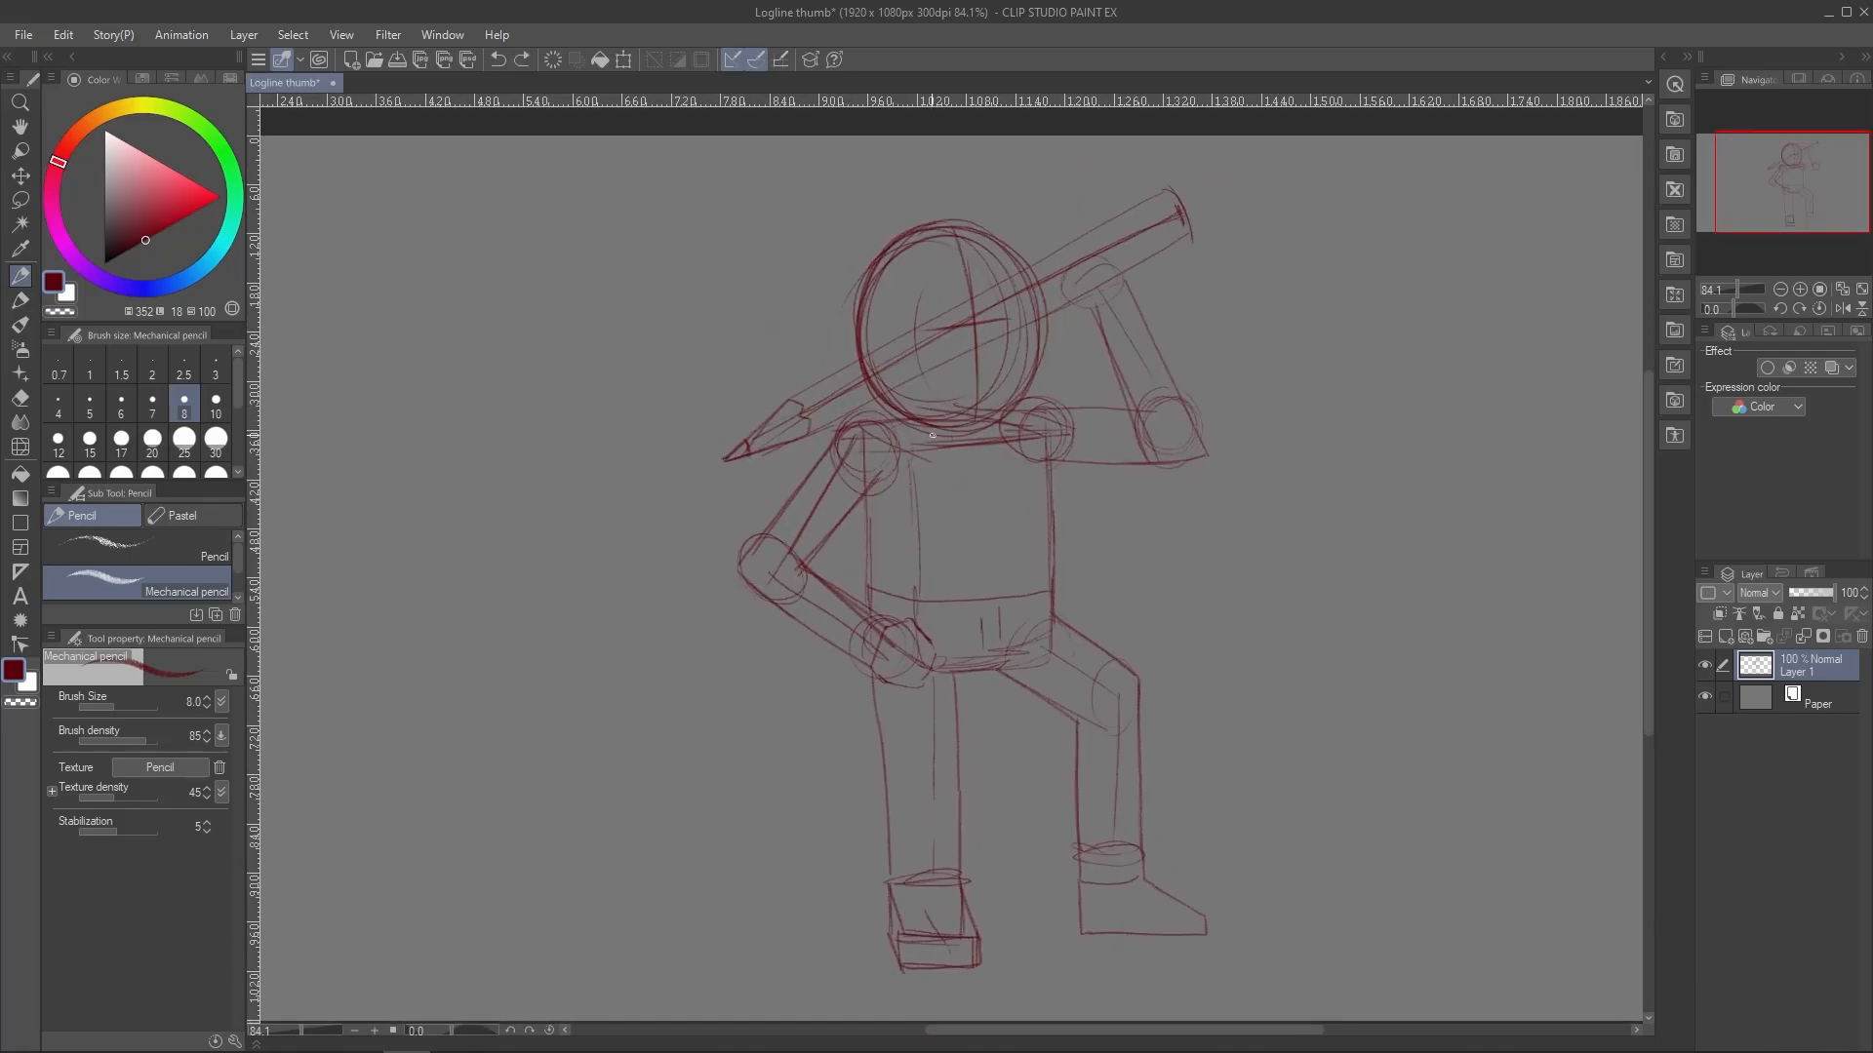
key("ctrl+z")
left_click_drag(931, 444, 993, 445)
left_click_drag(953, 450, 957, 517)
key("ctrl+z")
mouse_move(984, 448)
left_mouse_down()
mouse_move(989, 487)
mouse_move(930, 634)
mouse_move(1053, 607)
mouse_move(984, 586)
left_mouse_up()
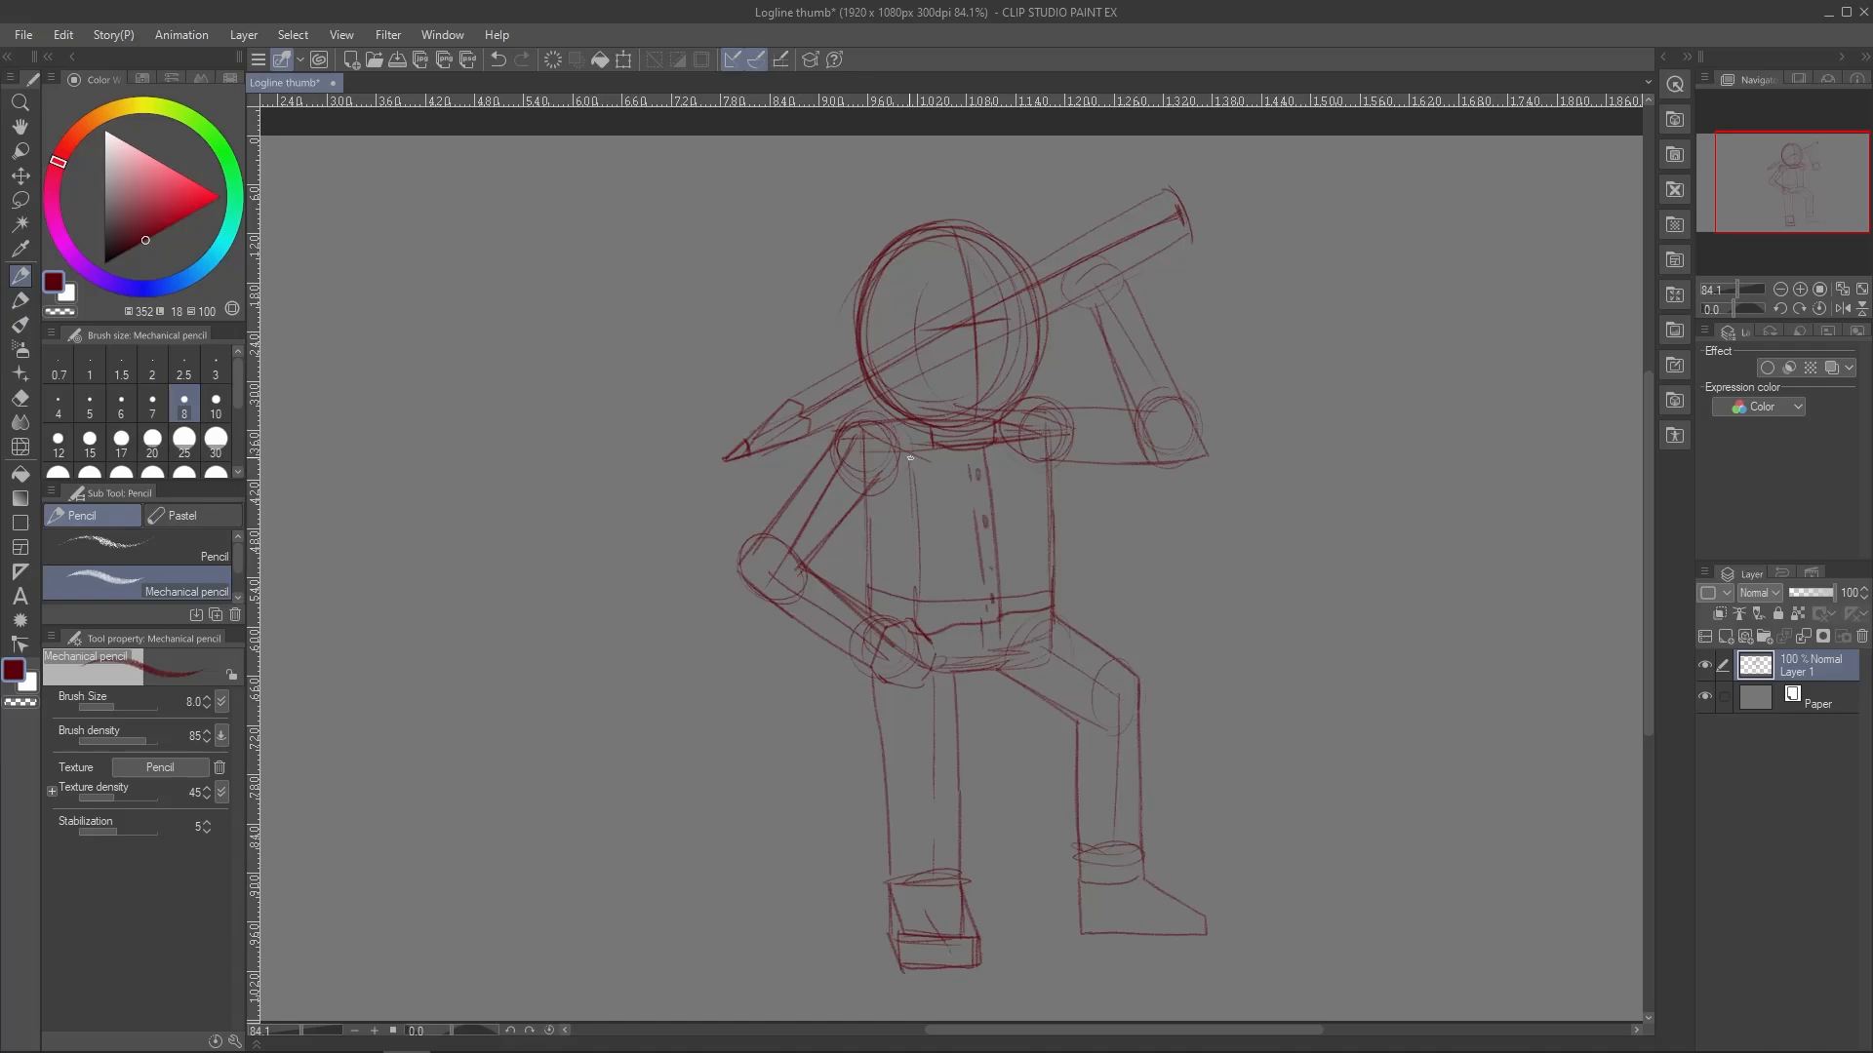
Add two flapped chest pockets and a pointed collar to the shirt
left_click_drag(1007, 474, 1042, 465)
left_click_drag(909, 494, 926, 532)
left_click_drag(953, 433, 912, 451)
left_click_drag(917, 449, 870, 401)
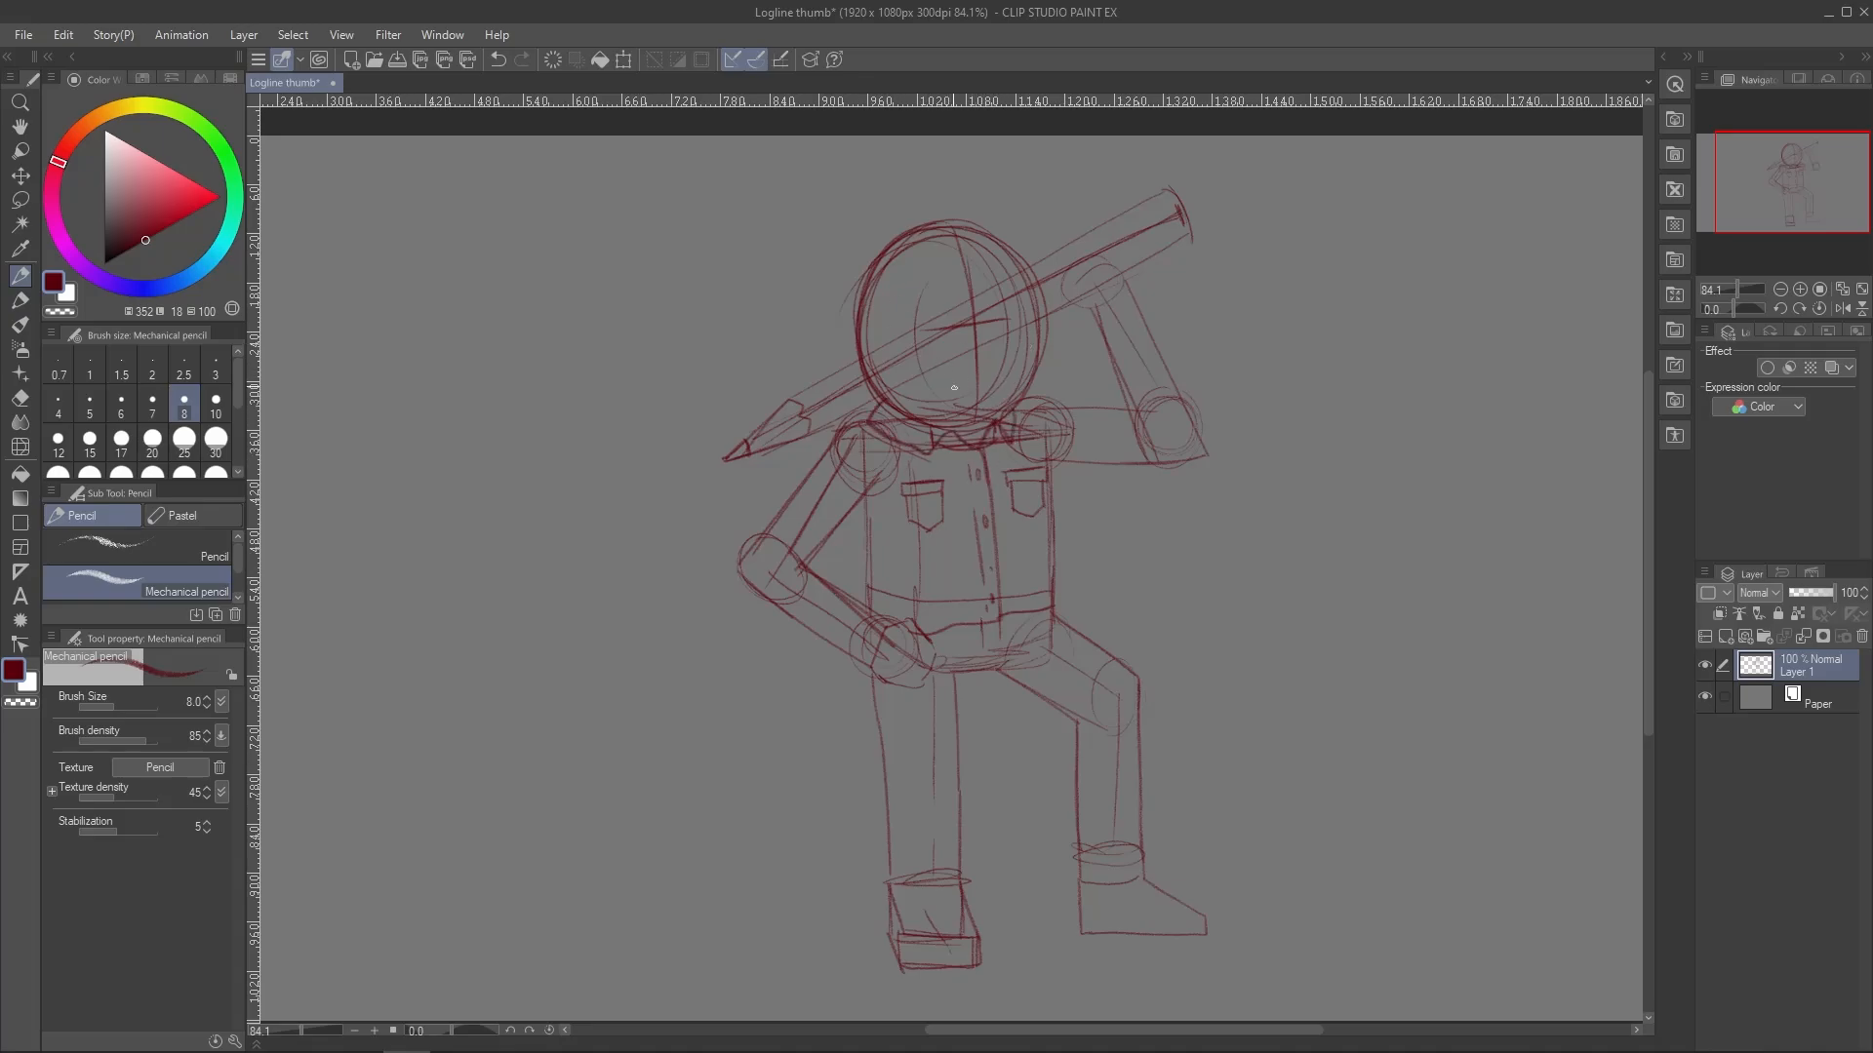
Define the head with the cheek and jaw contours, an ear and an arc over the crown
left_click_drag(1029, 256, 1040, 359)
mouse_move(859, 299)
left_mouse_down()
mouse_move(837, 331)
mouse_move(857, 363)
left_mouse_up()
mouse_move(941, 426)
left_mouse_down()
mouse_move(997, 418)
mouse_move(1036, 361)
mouse_move(861, 371)
left_mouse_up()
mouse_move(1024, 241)
left_mouse_down()
mouse_move(847, 293)
mouse_move(868, 232)
left_mouse_up()
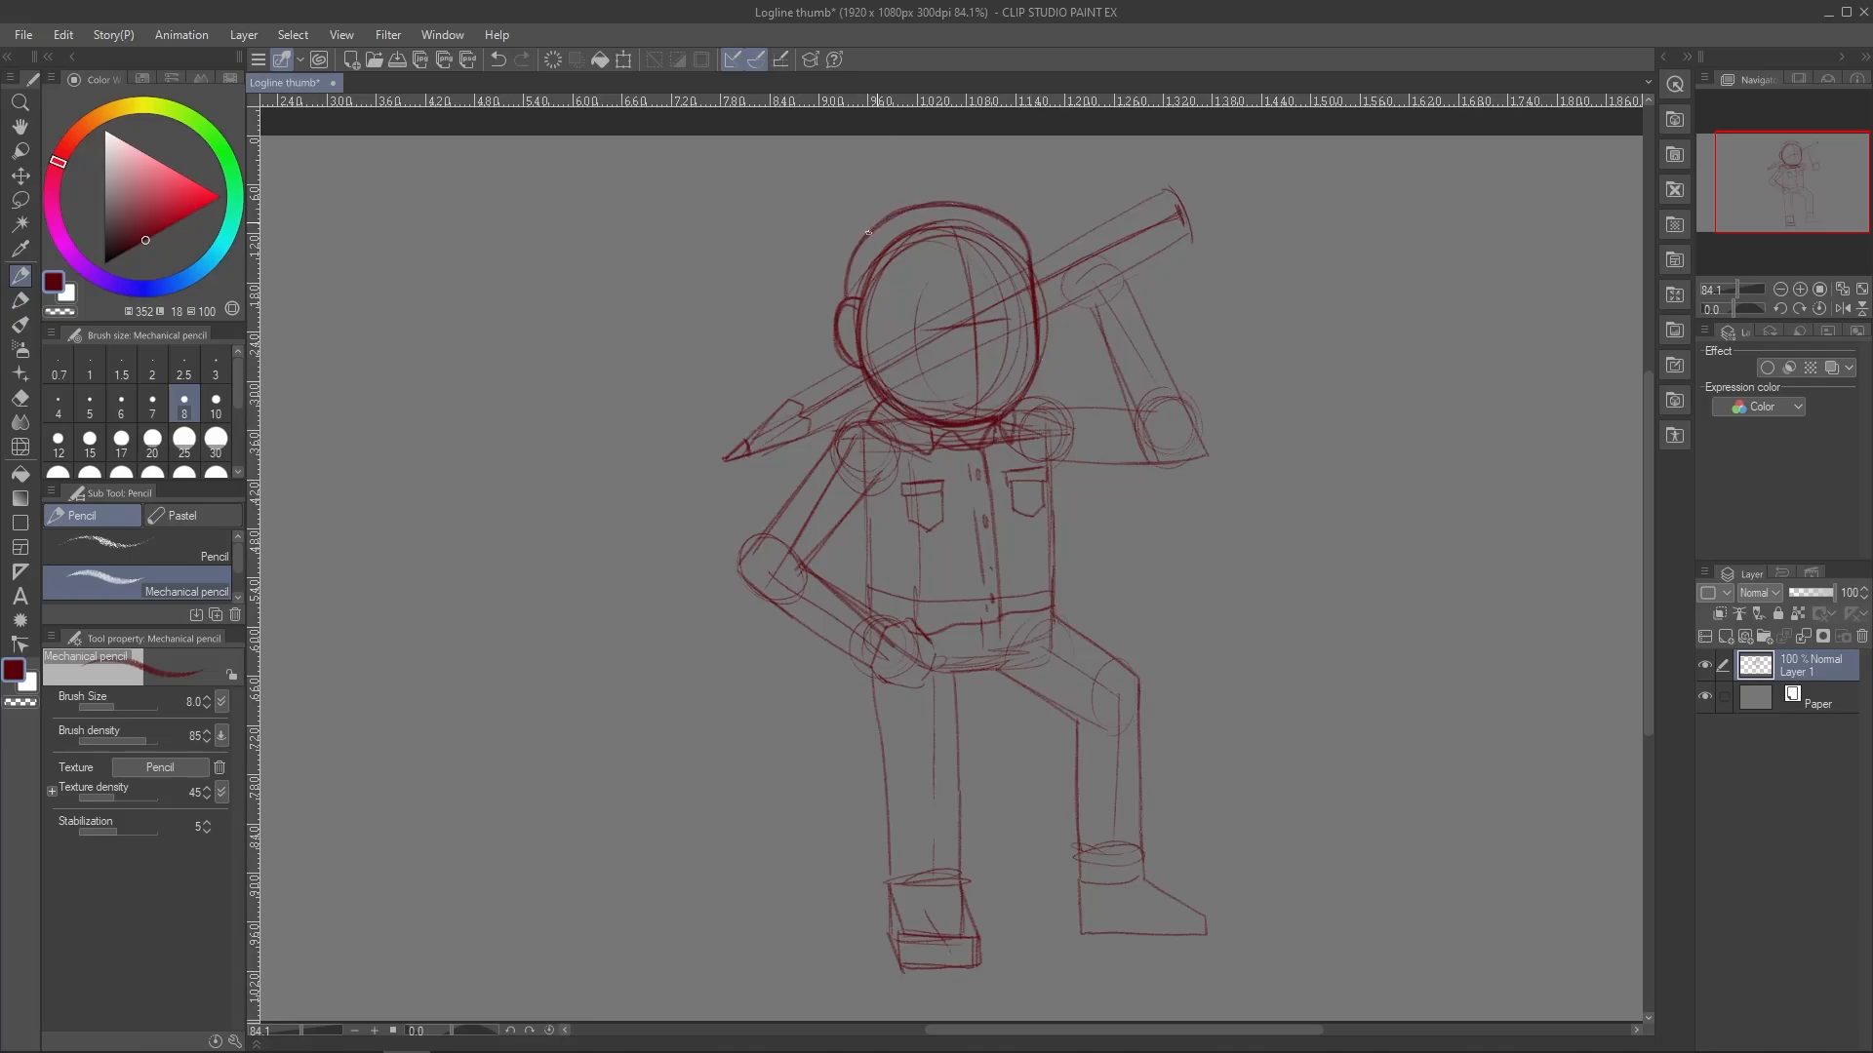
Sketch the face with two filled oval eyes, a long nose, a moustache and a small chin beard
left_click_drag(938, 296, 938, 332)
mouse_move(1006, 285)
left_mouse_down()
mouse_move(1005, 323)
mouse_move(923, 328)
mouse_move(1009, 320)
left_mouse_up()
key("ctrl+z")
key("ctrl+z")
mouse_move(967, 283)
left_mouse_down()
mouse_move(990, 345)
mouse_move(935, 383)
left_mouse_up()
key("ctrl+z")
mouse_move(985, 363)
left_mouse_down()
mouse_move(1022, 374)
mouse_move(954, 421)
mouse_move(1028, 380)
left_mouse_up()
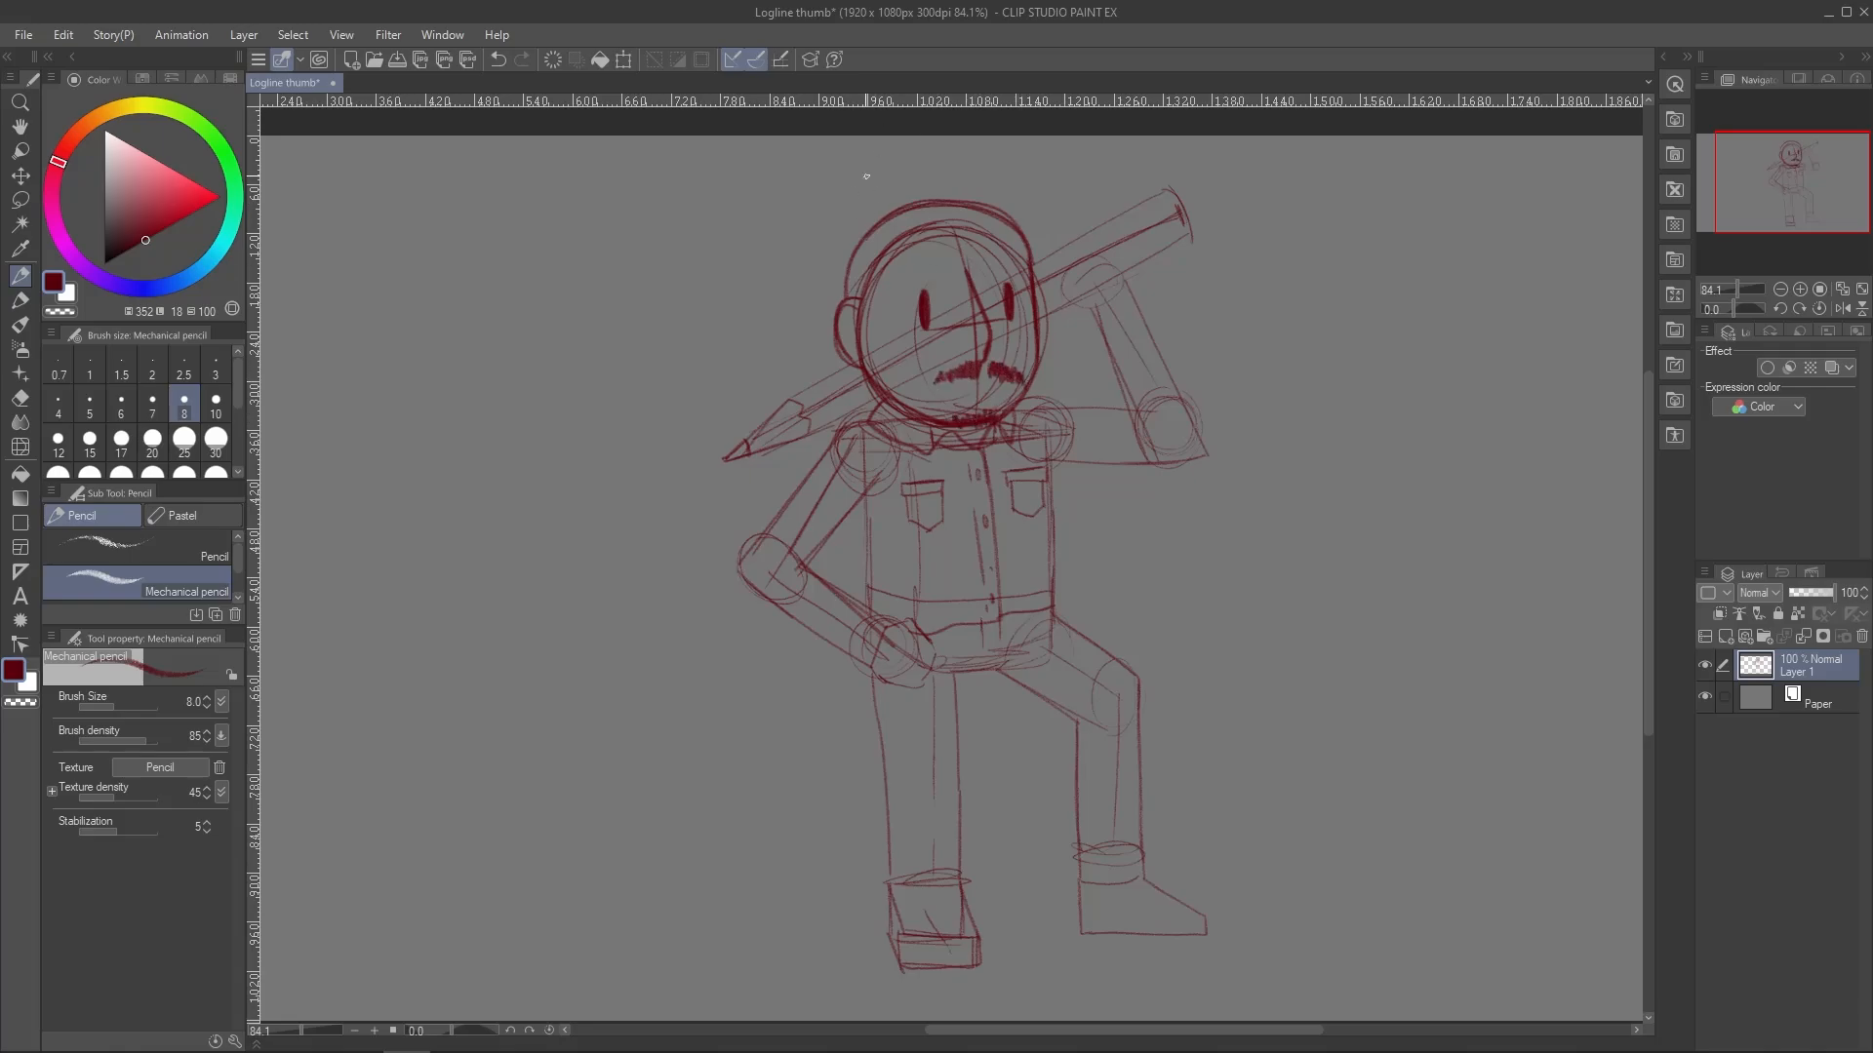
Sketch spiky hair, the hairline and thick eyebrows, and strengthen the hip arm's outer edge
mouse_move(1037, 262)
left_mouse_down()
mouse_move(1029, 159)
mouse_move(862, 159)
mouse_move(817, 261)
mouse_move(819, 353)
mouse_move(871, 393)
left_mouse_up()
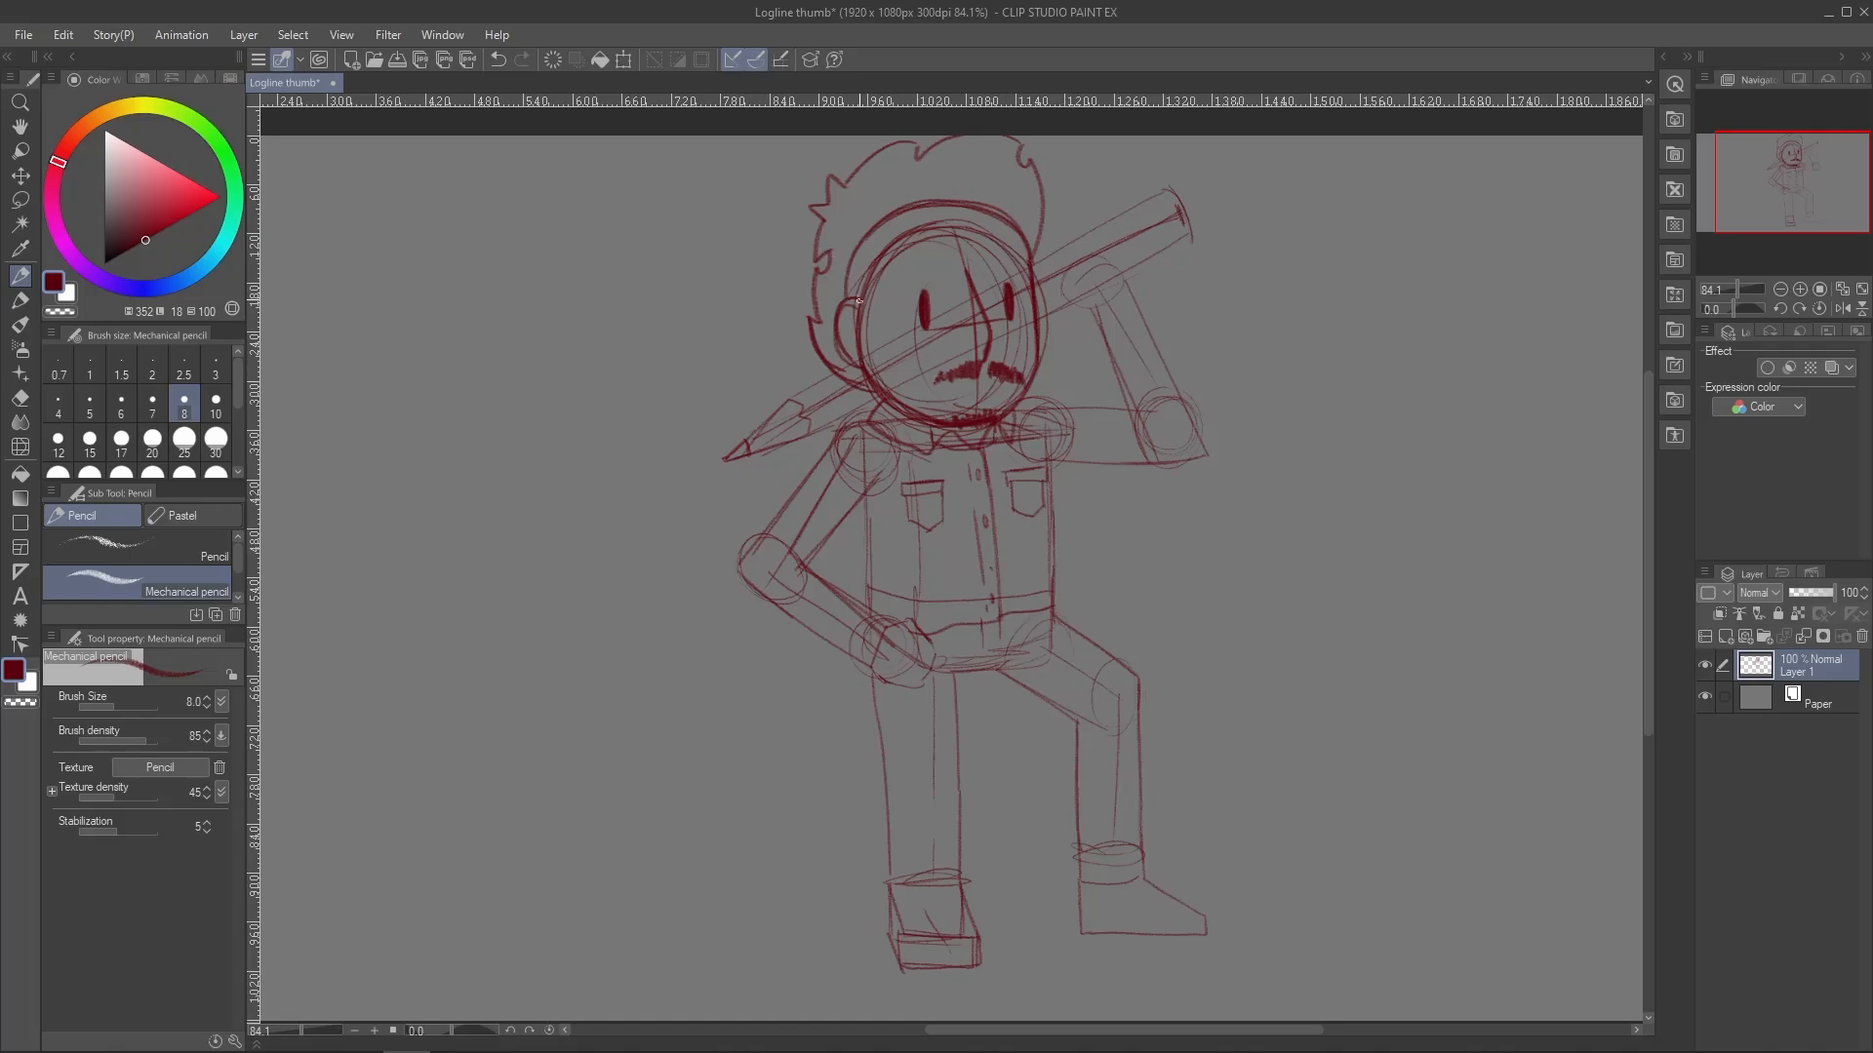
mouse_move(858, 300)
left_mouse_down()
mouse_move(894, 250)
mouse_move(1021, 232)
left_mouse_up()
mouse_move(891, 267)
left_mouse_down()
mouse_move(1024, 234)
mouse_move(895, 263)
mouse_move(1014, 262)
mouse_move(996, 266)
left_mouse_up()
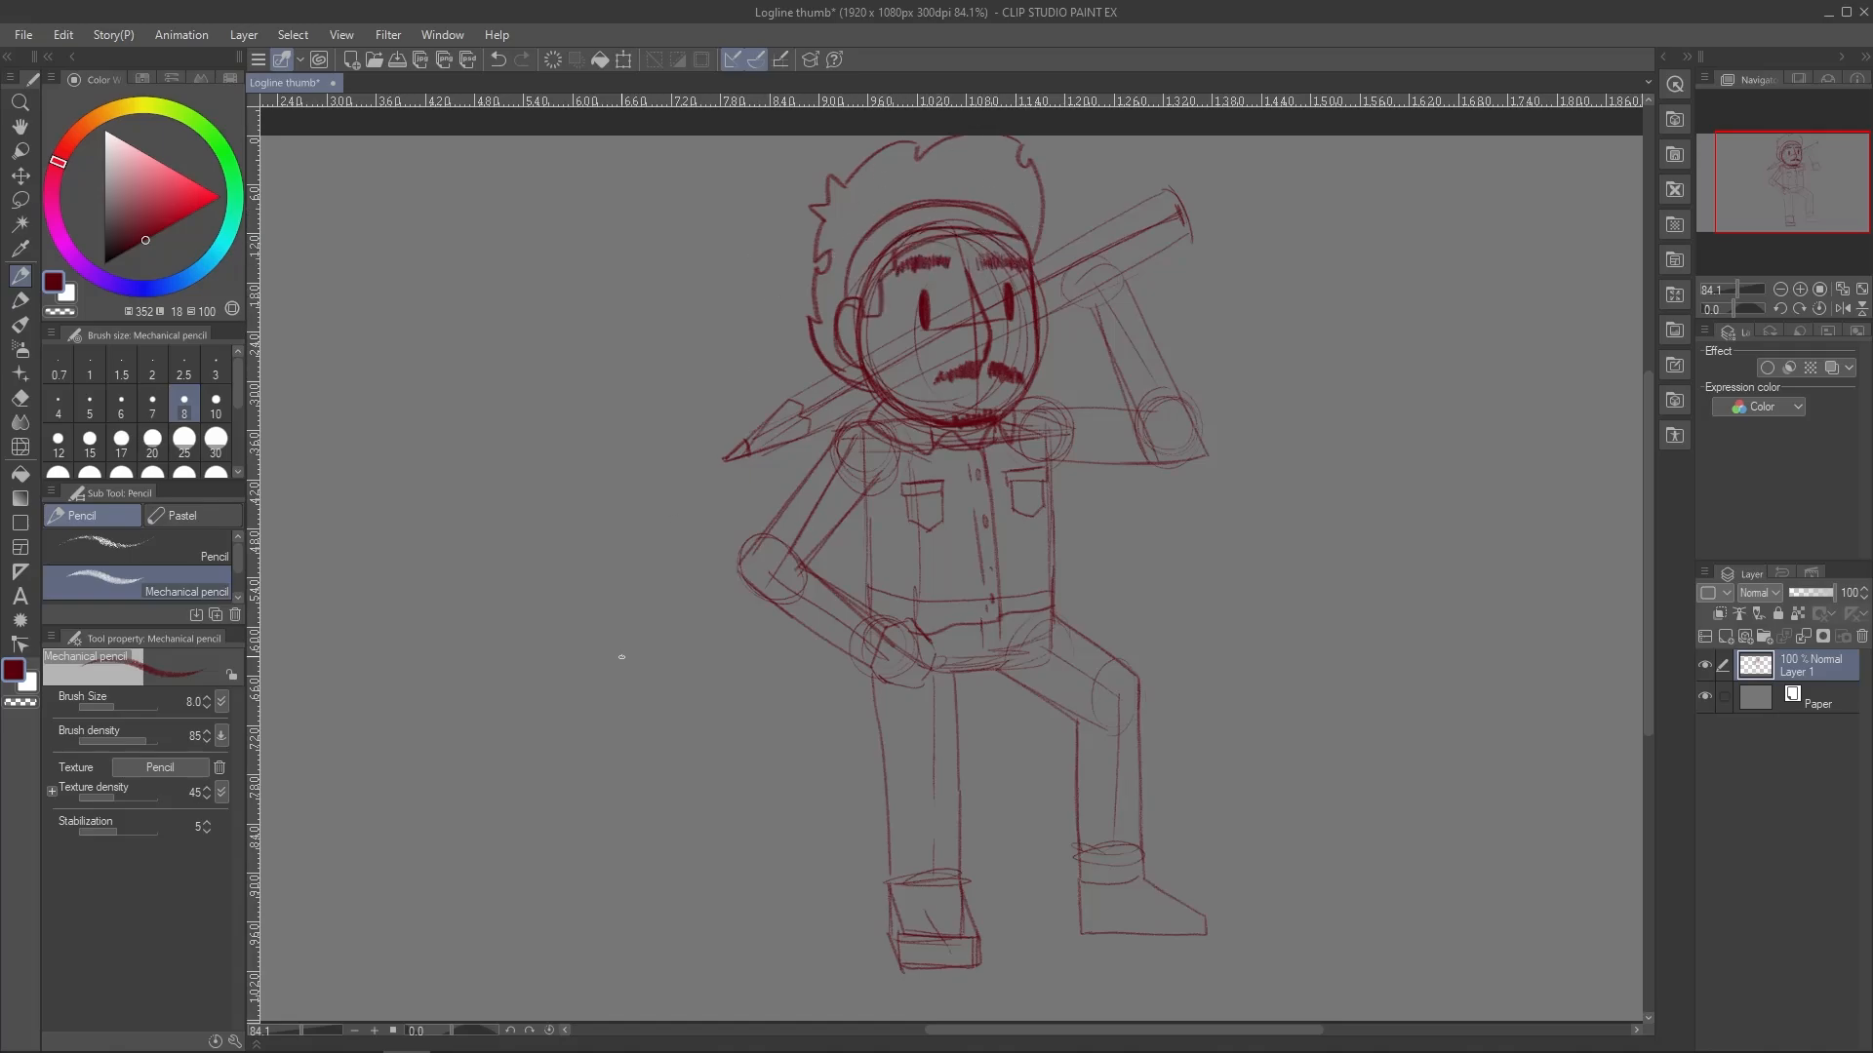
left_click_drag(874, 419, 768, 523)
Lower the rough sketch layer's opacity to 17% and add a new layer above it
left_click(1796, 592)
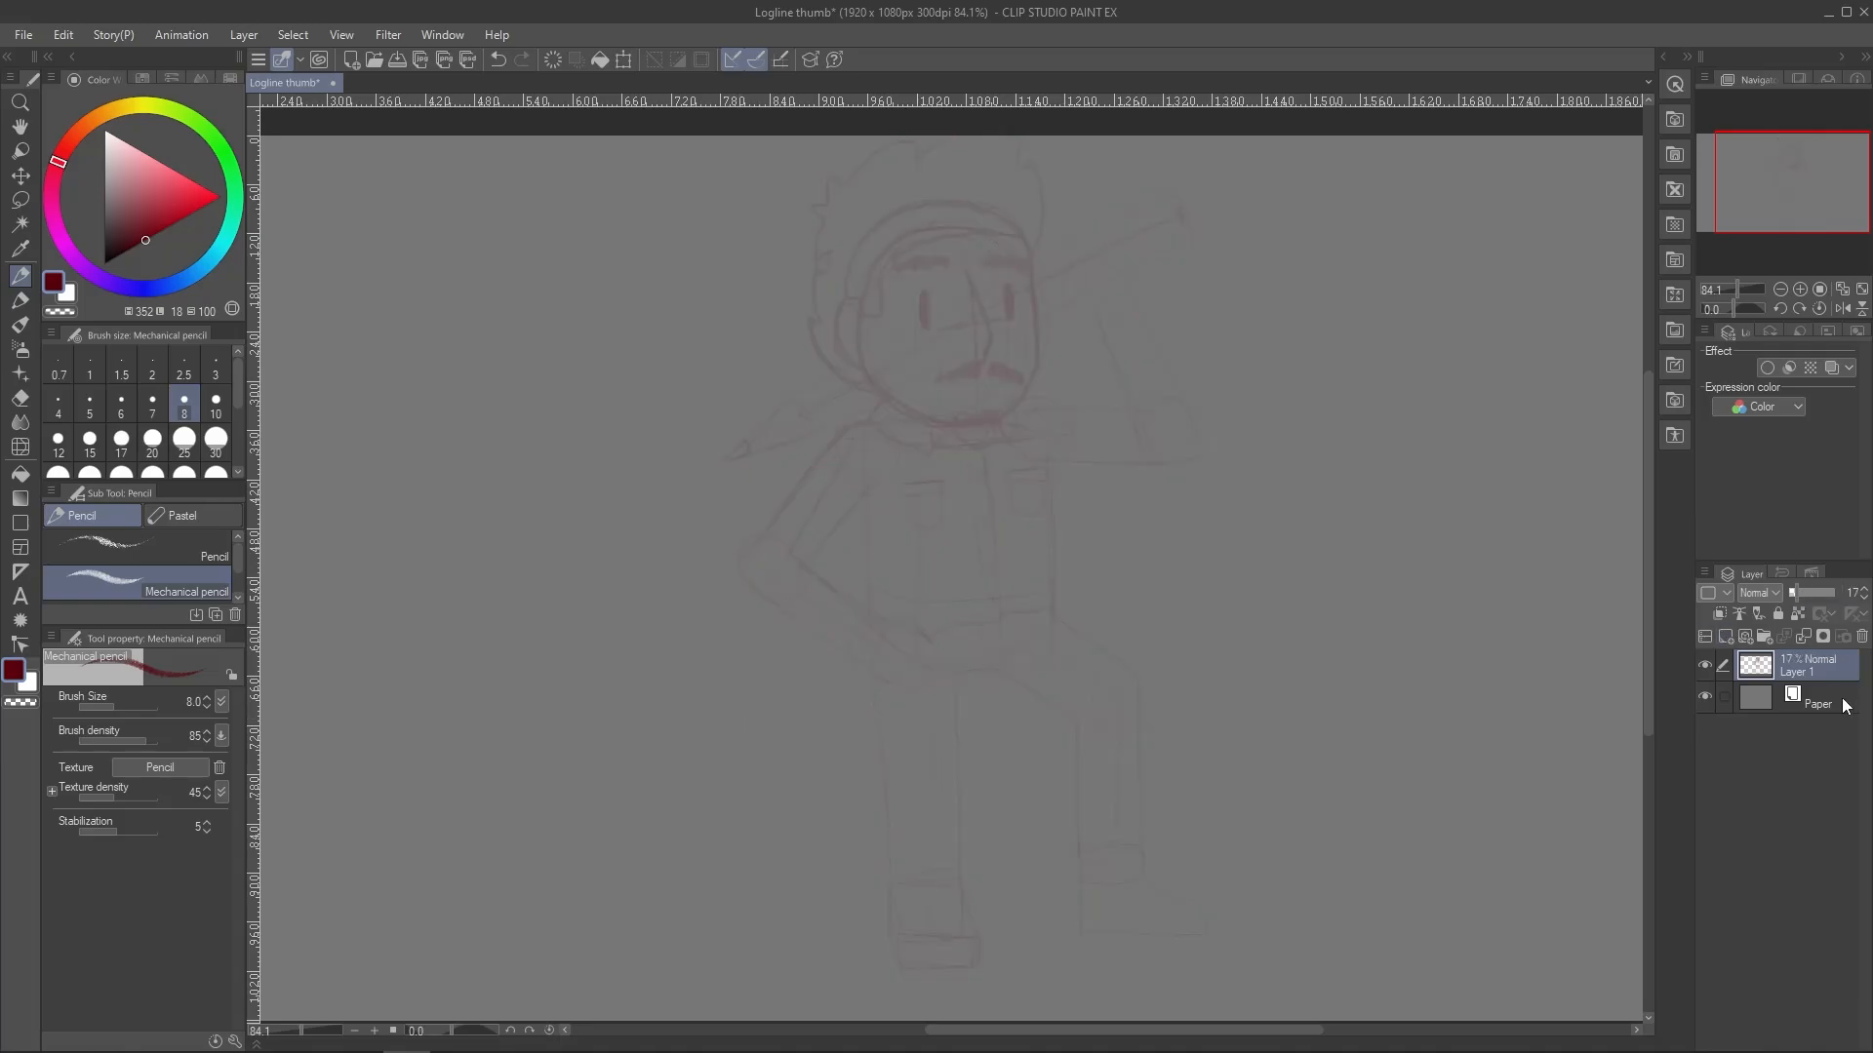
key("k")
left_click(1728, 635)
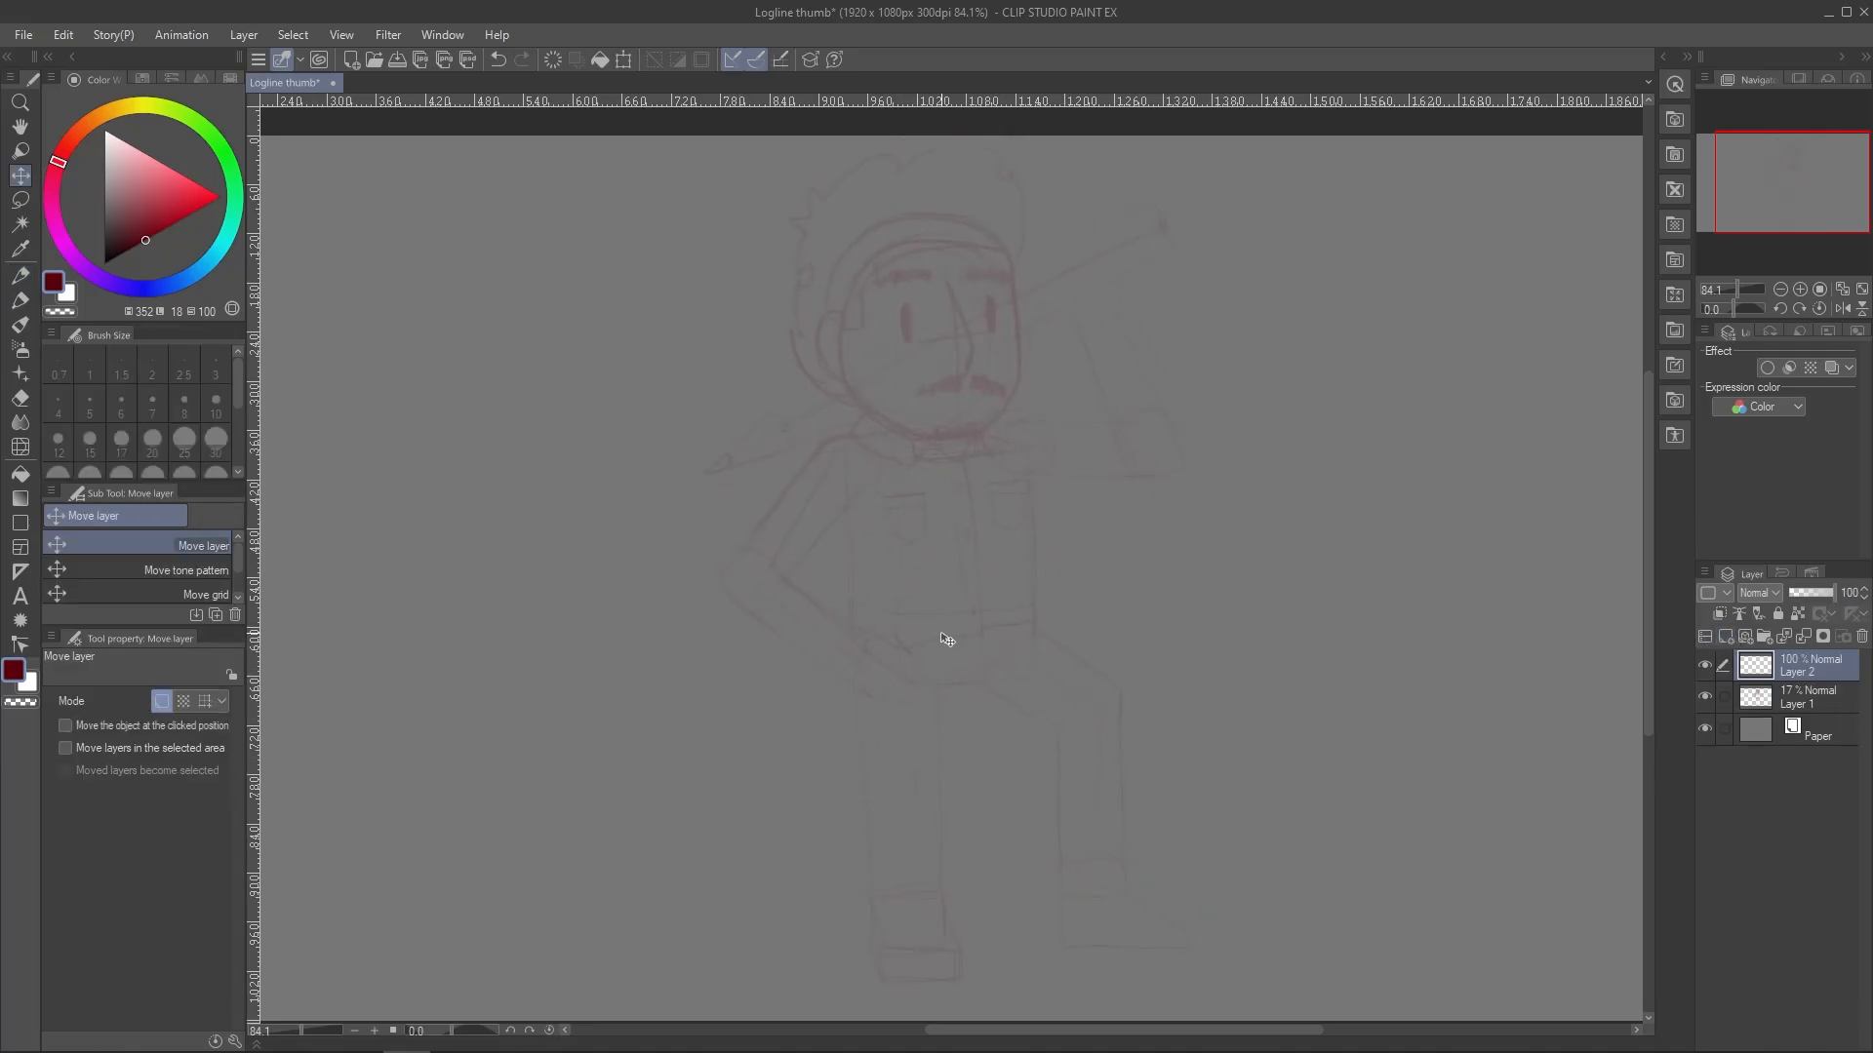
Draw clean face linework on the new layer, covering the cheek, jaw, ear, sideburn and hairline
key("p")
scroll(943, 605, "up", 3)
mouse_move(1088, 388)
left_mouse_down()
mouse_move(1045, 649)
mouse_move(980, 670)
left_mouse_up()
mouse_move(825, 483)
left_mouse_down()
mouse_move(824, 580)
mouse_move(1021, 670)
left_mouse_up()
mouse_move(844, 482)
left_mouse_down()
mouse_move(917, 393)
mouse_move(1091, 389)
left_mouse_up()
Draw the clean filled oval eyes, eyebrows, nose, moustache and chin beard over the rough face
left_click_drag(946, 461, 948, 513)
mouse_move(1073, 455)
left_mouse_down()
mouse_move(1067, 502)
mouse_move(1069, 478)
left_mouse_up()
mouse_move(979, 414)
left_mouse_down()
mouse_move(902, 451)
mouse_move(1092, 431)
mouse_move(1034, 558)
mouse_move(947, 617)
left_mouse_up()
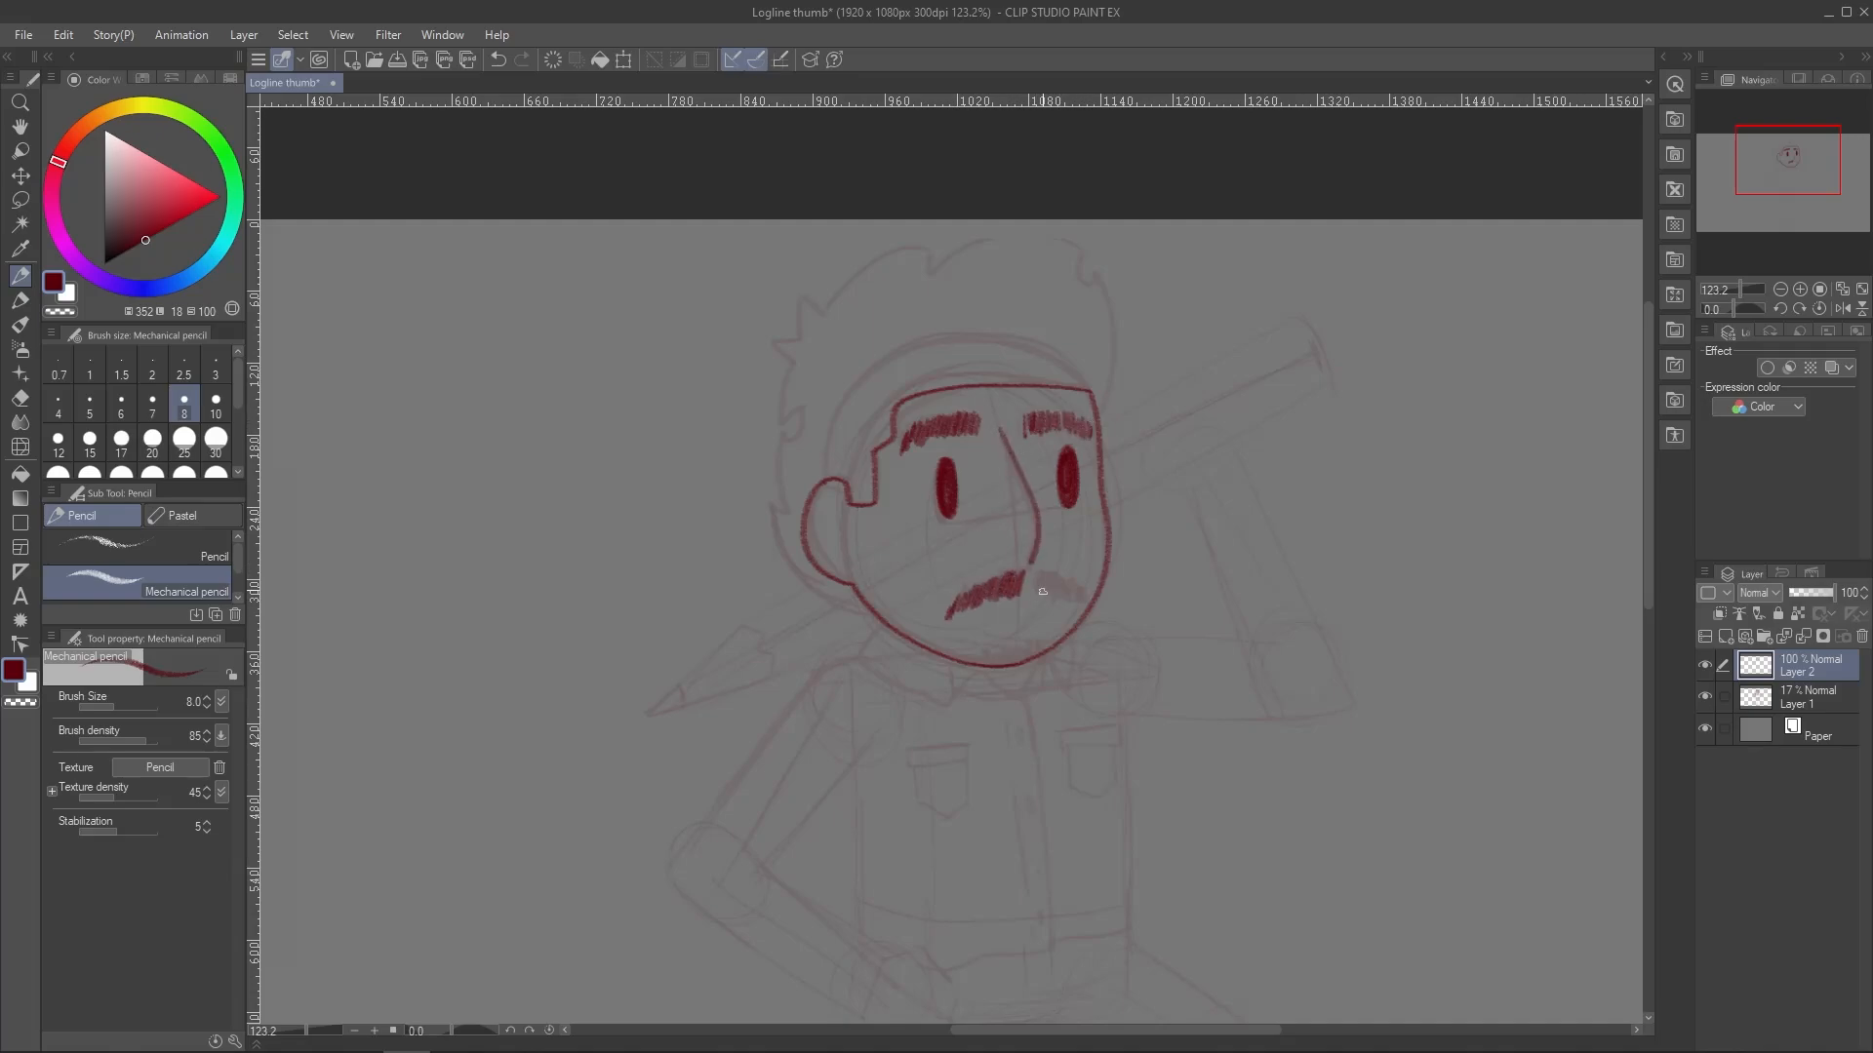
left_click_drag(1034, 575, 1079, 600)
mouse_move(980, 648)
left_mouse_down()
mouse_move(1005, 678)
mouse_move(1032, 655)
left_mouse_up()
Outline the spiky hair from the forehead around to behind the ear, and save the drawing
mouse_move(795, 363)
left_mouse_down()
mouse_move(802, 293)
mouse_move(975, 240)
mouse_move(1114, 400)
mouse_move(1104, 419)
left_mouse_up()
mouse_move(795, 361)
left_mouse_down()
mouse_move(777, 512)
mouse_move(809, 595)
mouse_move(877, 615)
left_mouse_up()
left_click_drag(744, 774, 819, 668)
key("ctrl+s")
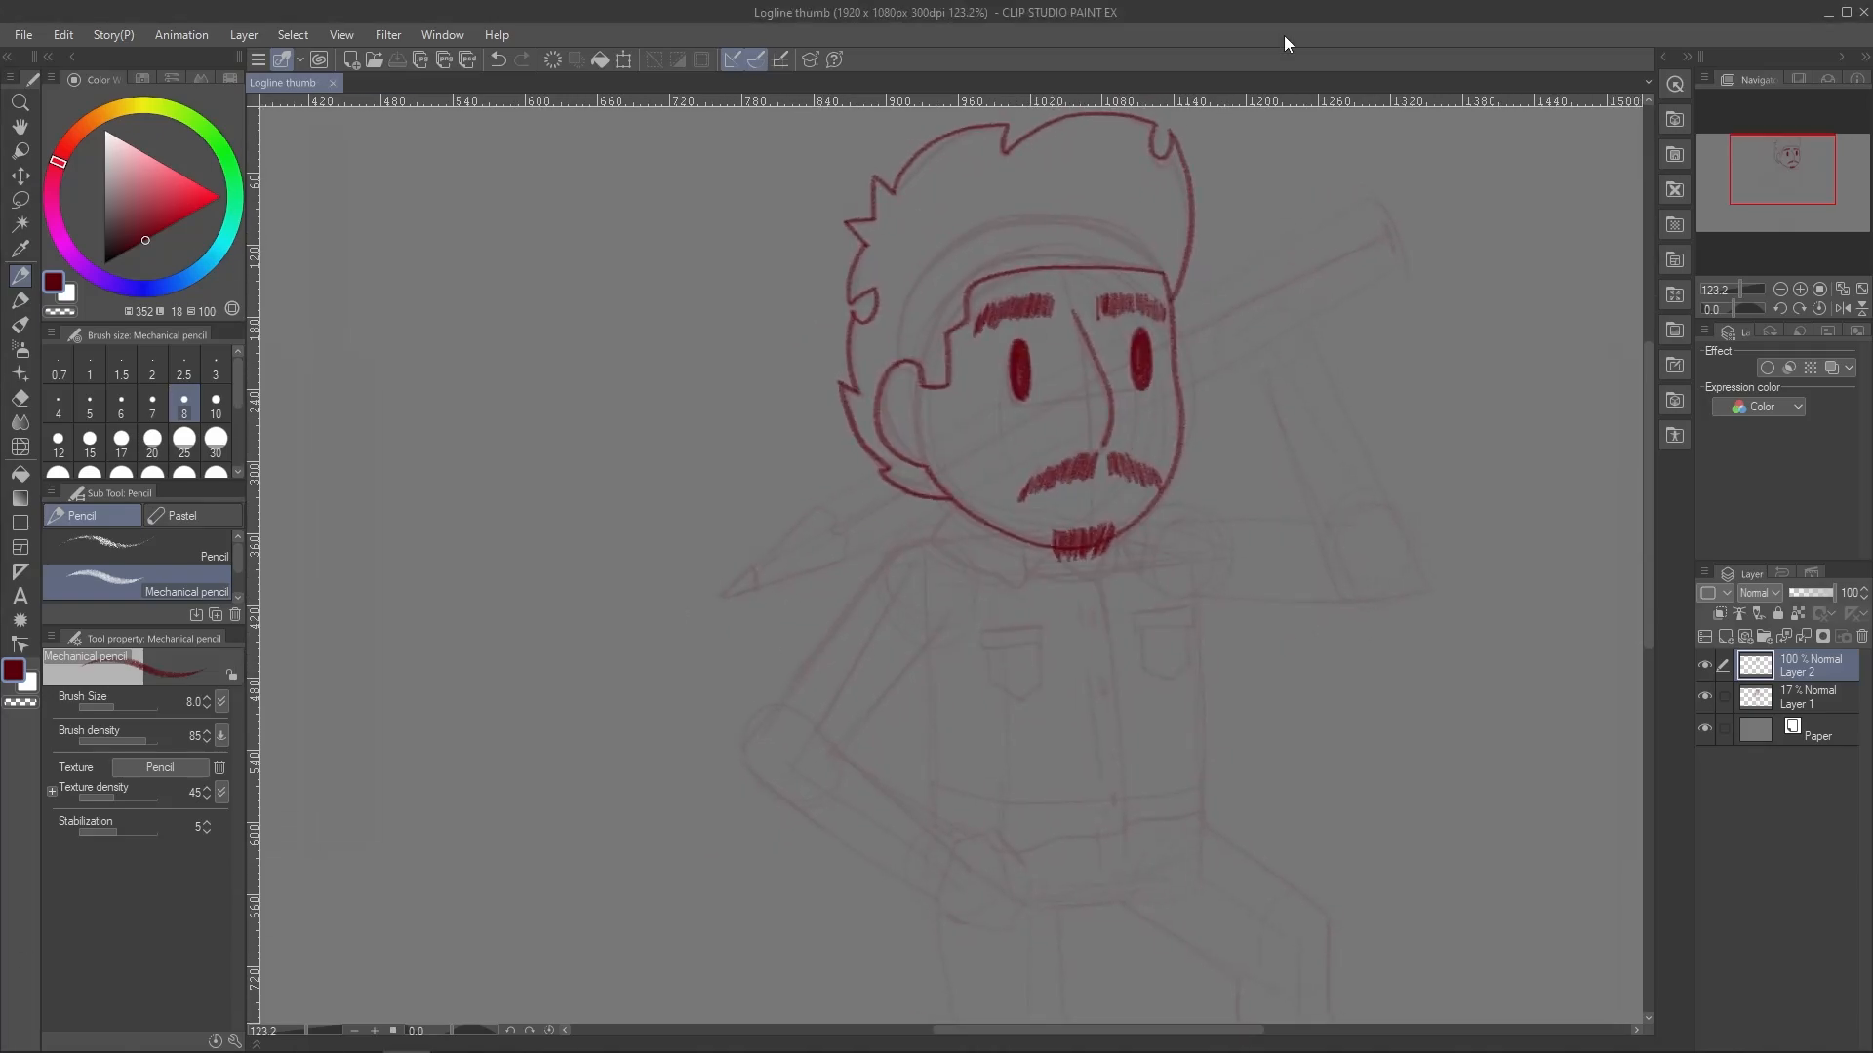
key("m")
left_click_drag(1122, 327, 1119, 332)
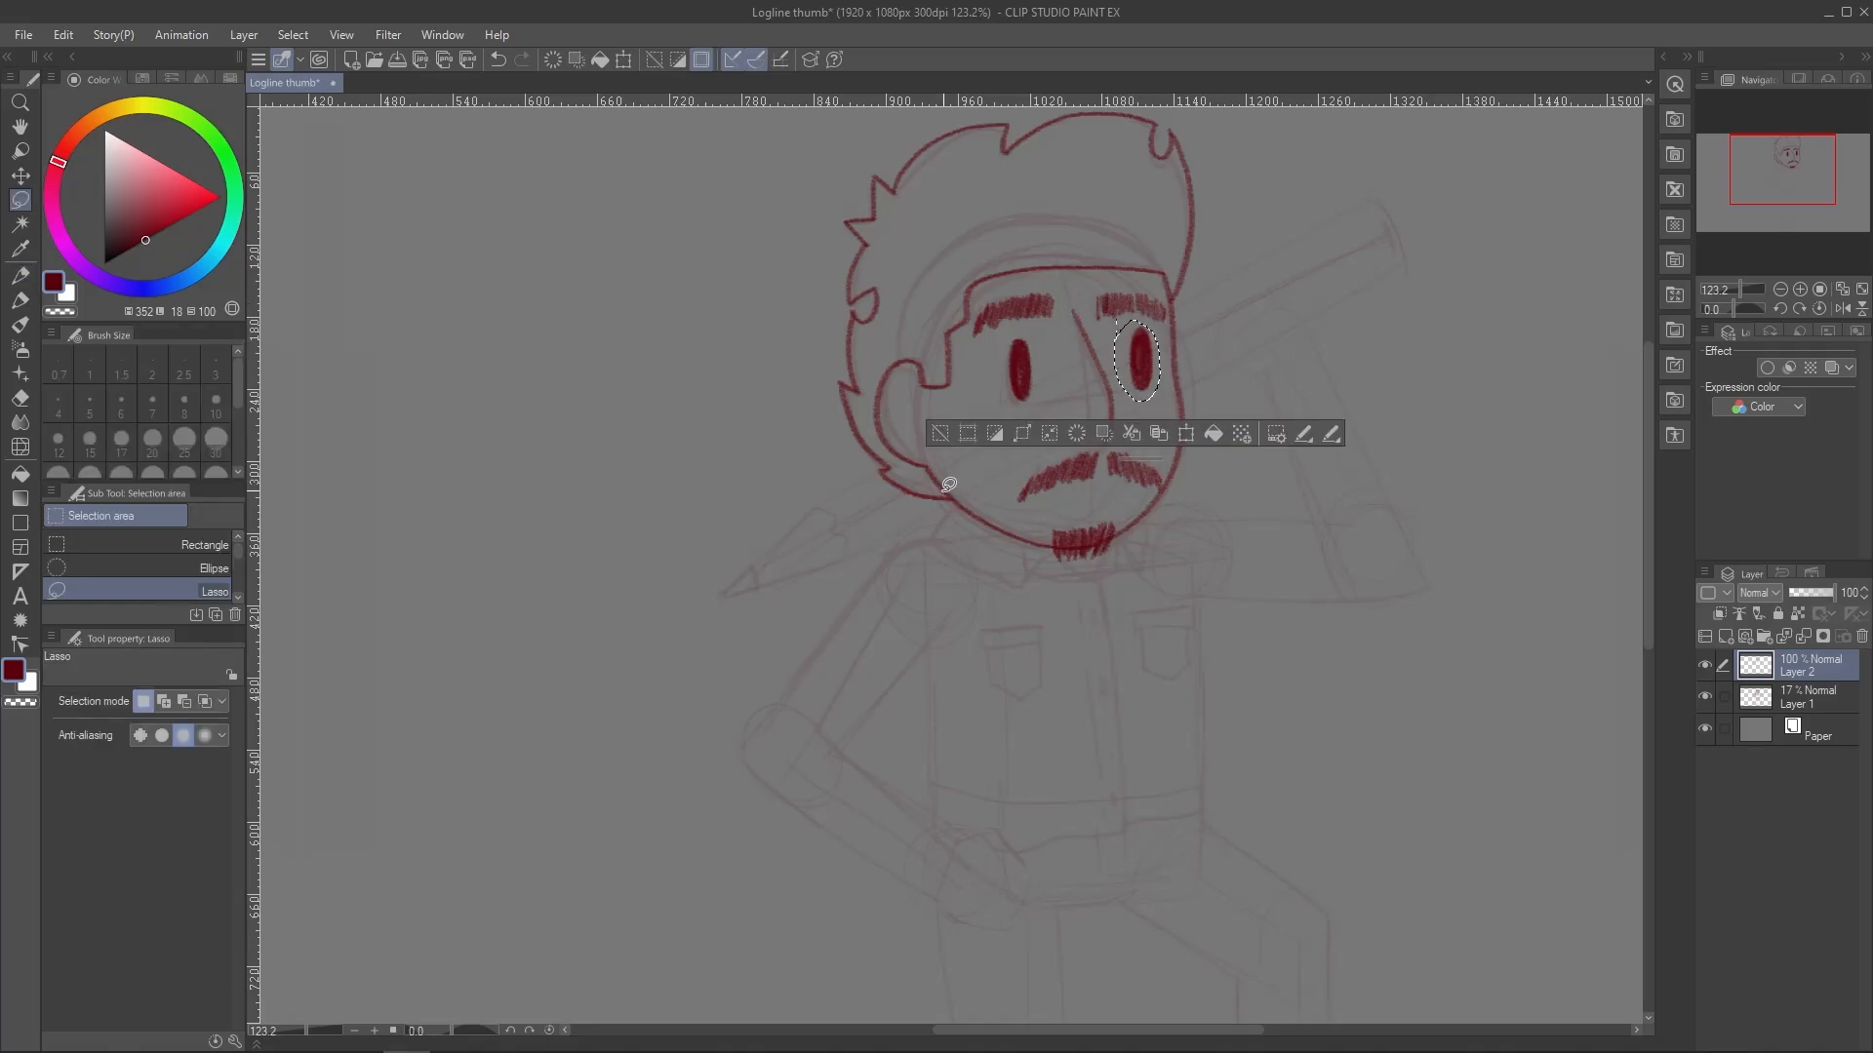
key("ctrl+t")
key("Escape")
key("ctrl+d")
Draw the clean pointed shirt collar beneath the chin
left_click_drag(804, 727, 781, 589)
key("p")
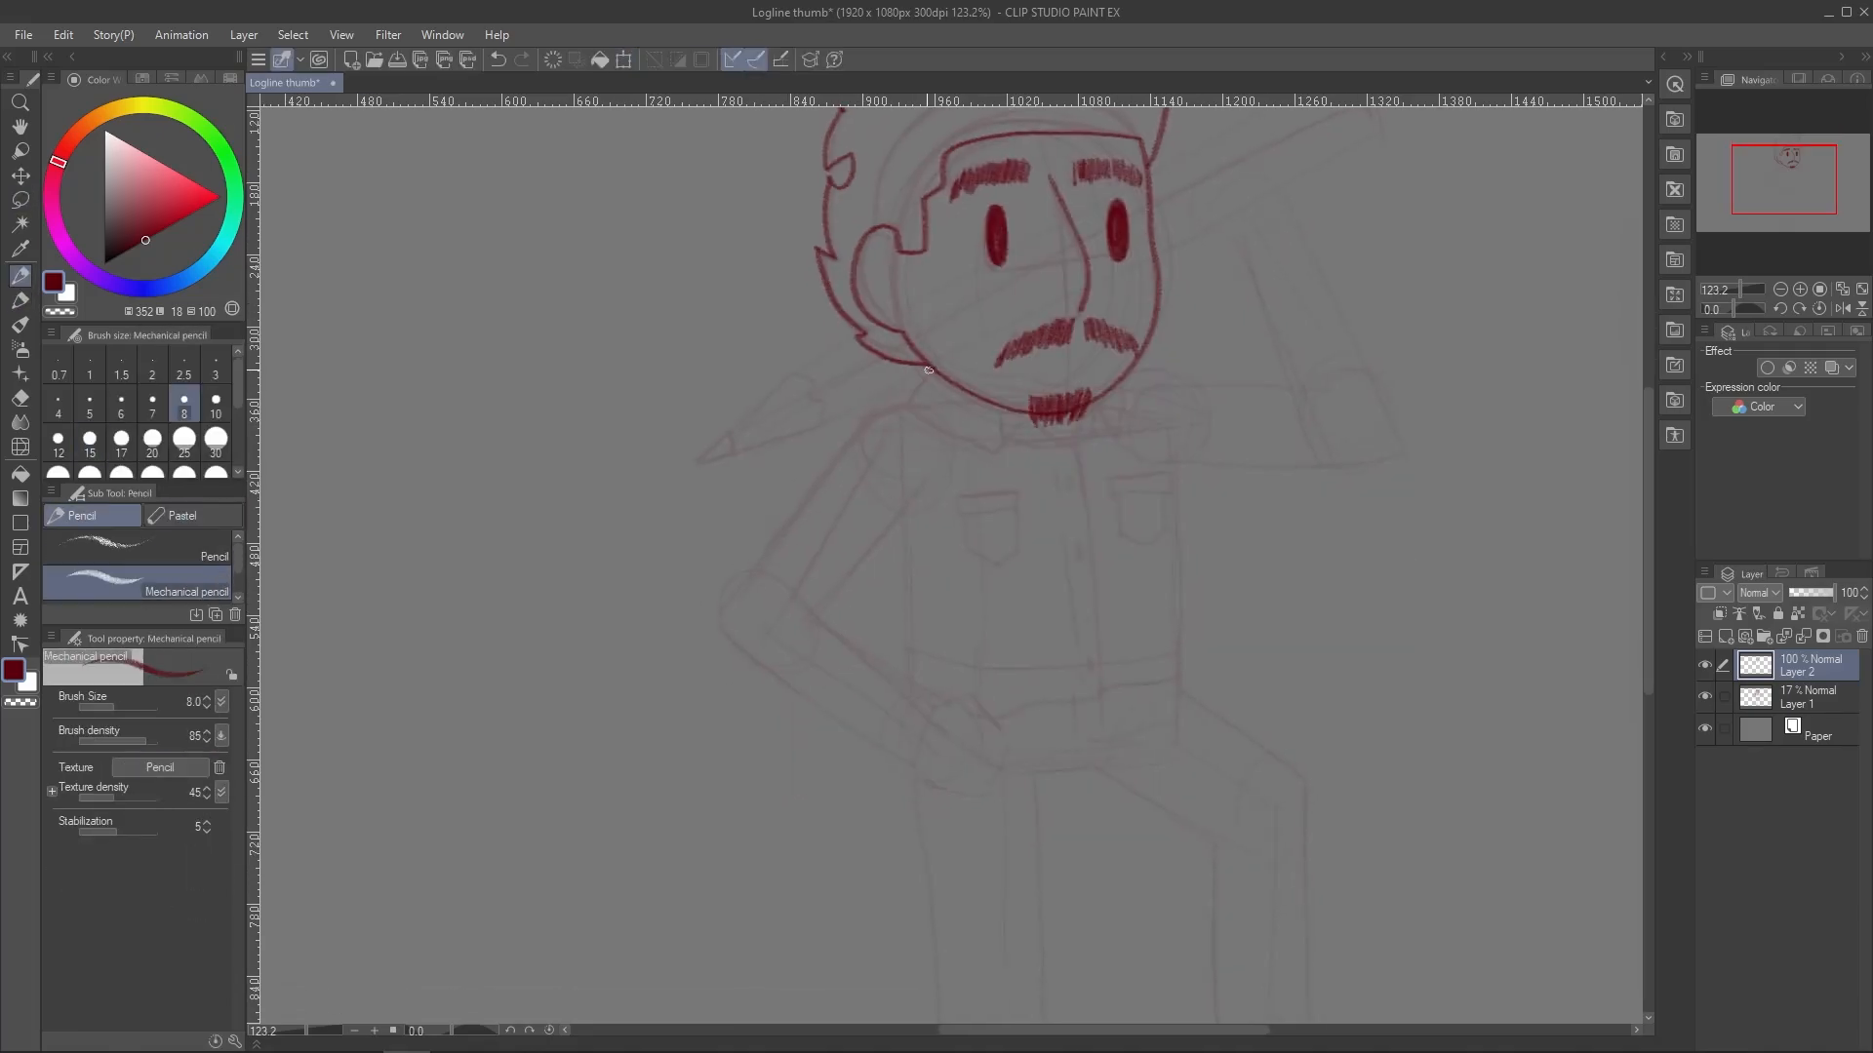
mouse_move(912, 375)
left_mouse_down()
mouse_move(1029, 450)
mouse_move(1124, 383)
left_mouse_up()
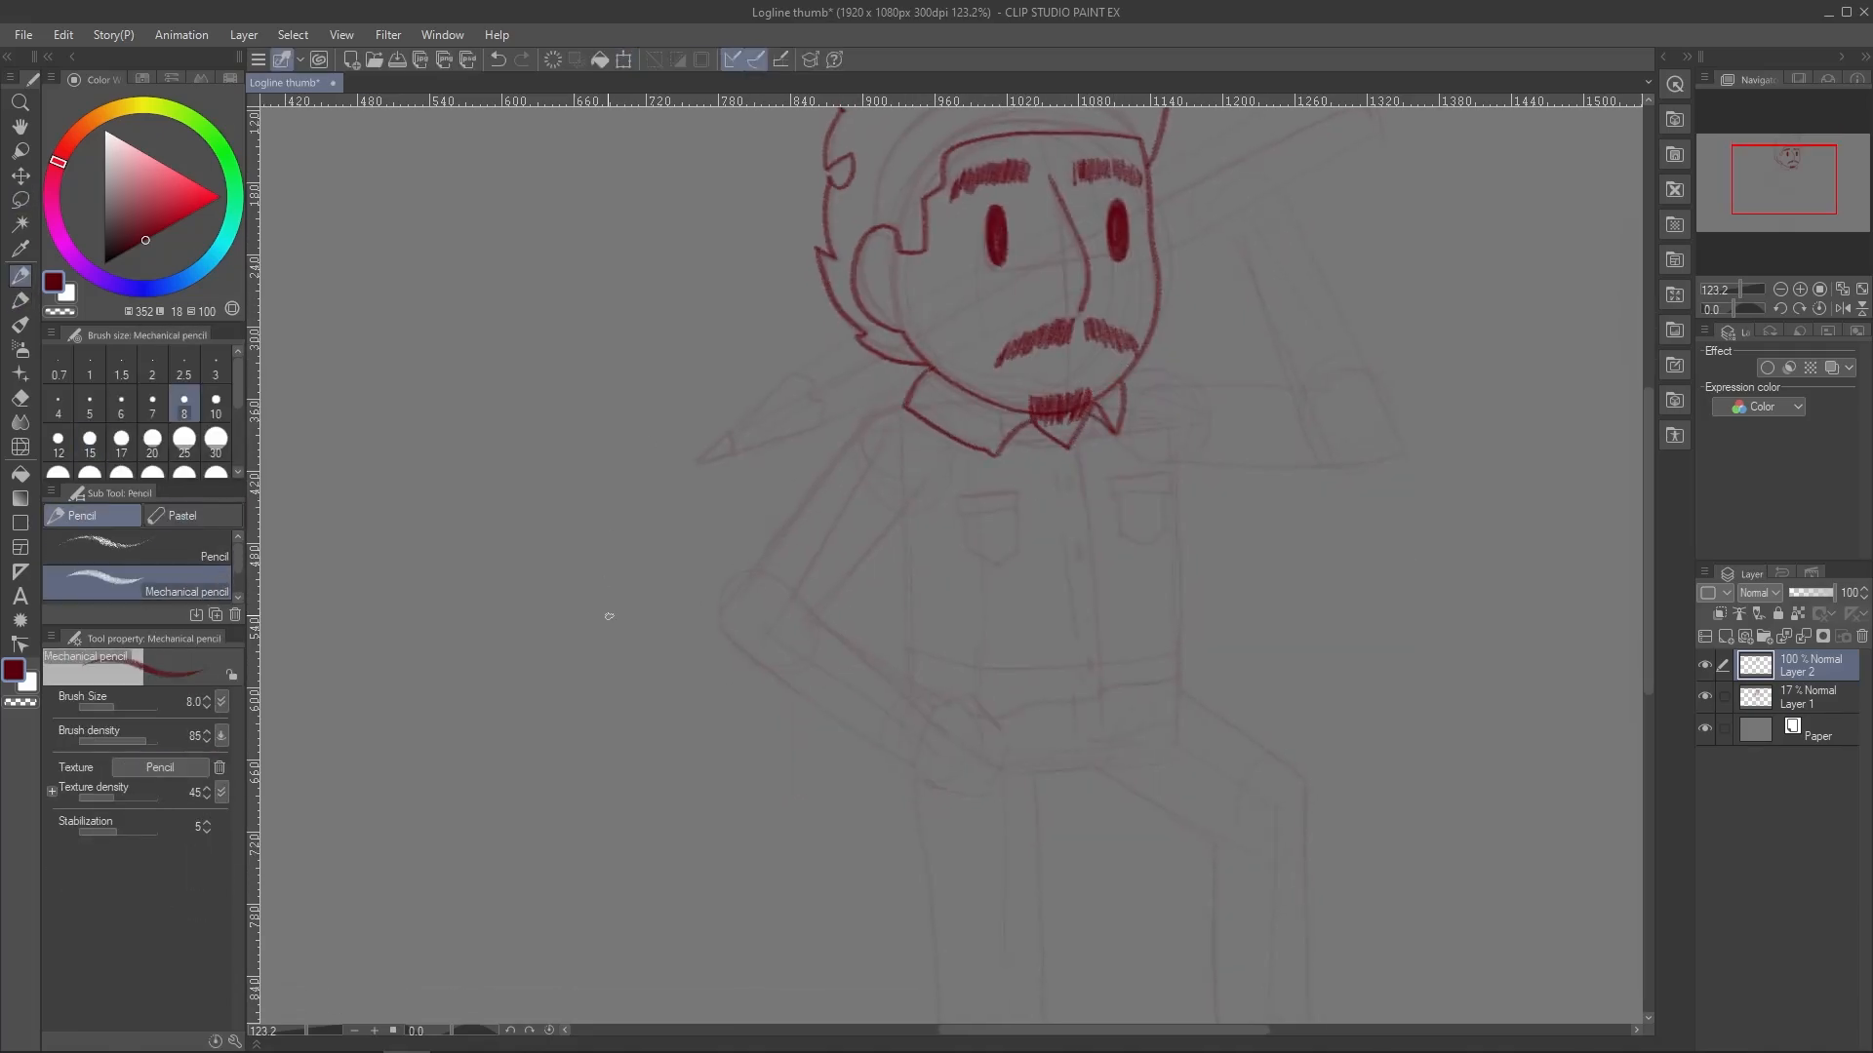
Draw the hip arm's clean sleeve outline from shoulder around the elbow to the wrist, adding fabric folds
left_click_drag(905, 406, 725, 590)
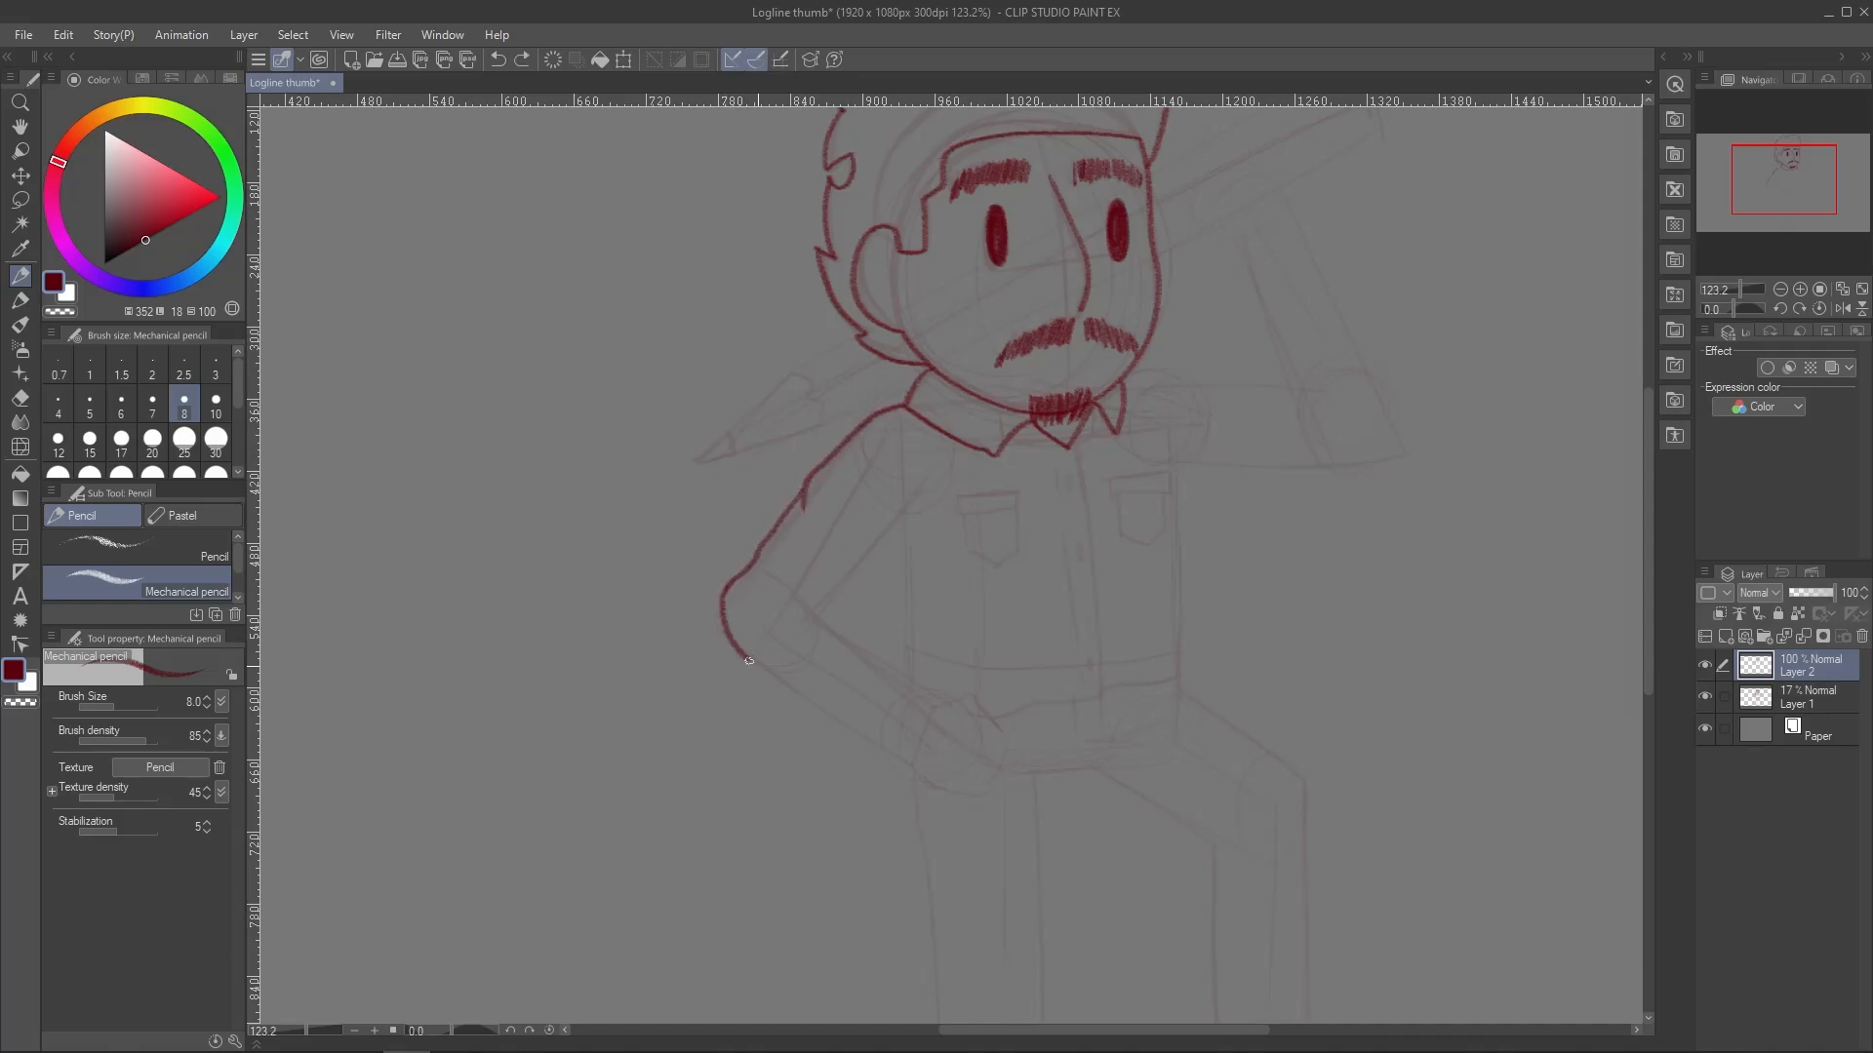
left_click_drag(814, 484, 823, 558)
mouse_move(939, 475)
left_mouse_down()
mouse_move(802, 610)
mouse_move(724, 609)
mouse_move(726, 635)
mouse_move(902, 761)
left_mouse_up()
key("ctrl+z")
key("ctrl+z")
left_click_drag(726, 634, 901, 756)
Draw the buttoned cuff at the hip arm's wrist and erase the forearm's inner sleeve line near the elbow
mouse_move(781, 611)
left_mouse_down()
mouse_move(942, 697)
mouse_move(875, 699)
left_mouse_up()
key("ctrl+z")
mouse_move(887, 665)
left_mouse_down()
mouse_move(938, 710)
mouse_move(871, 738)
left_mouse_up()
left_click_drag(873, 739, 905, 676)
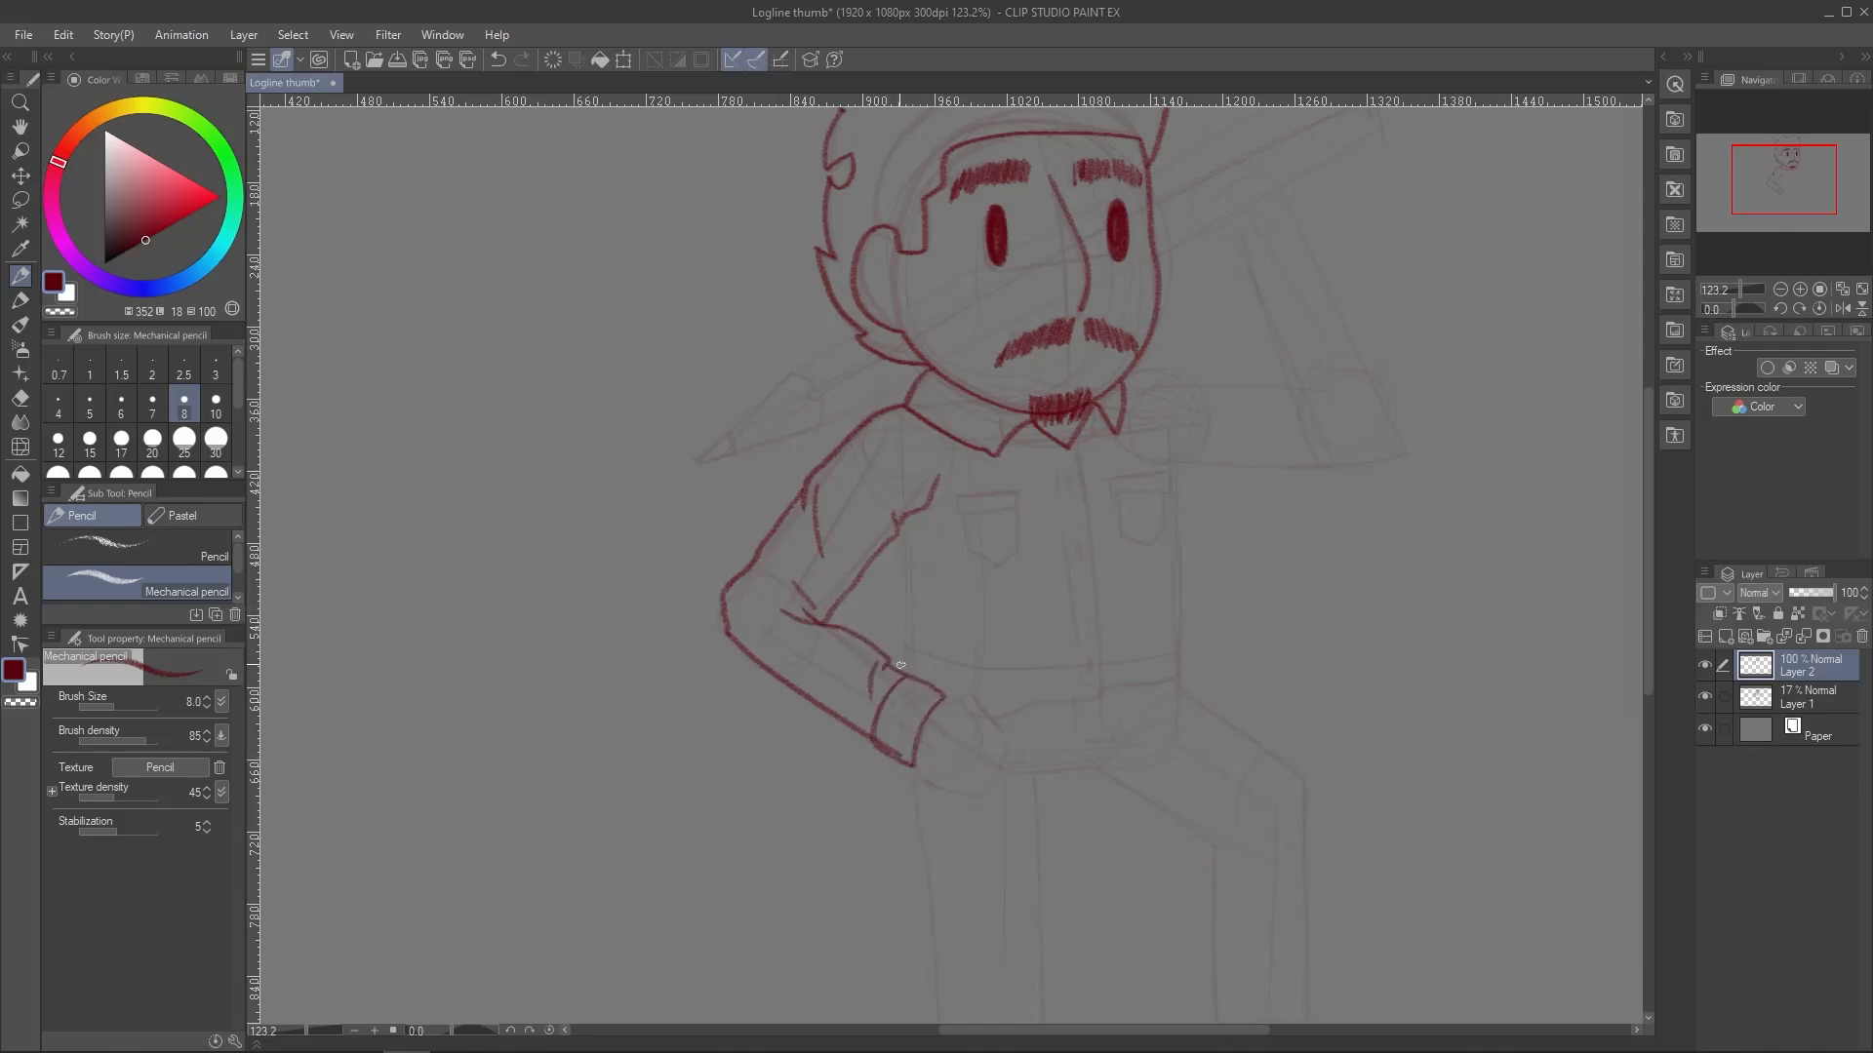
key("e")
left_click_drag(786, 619, 857, 640)
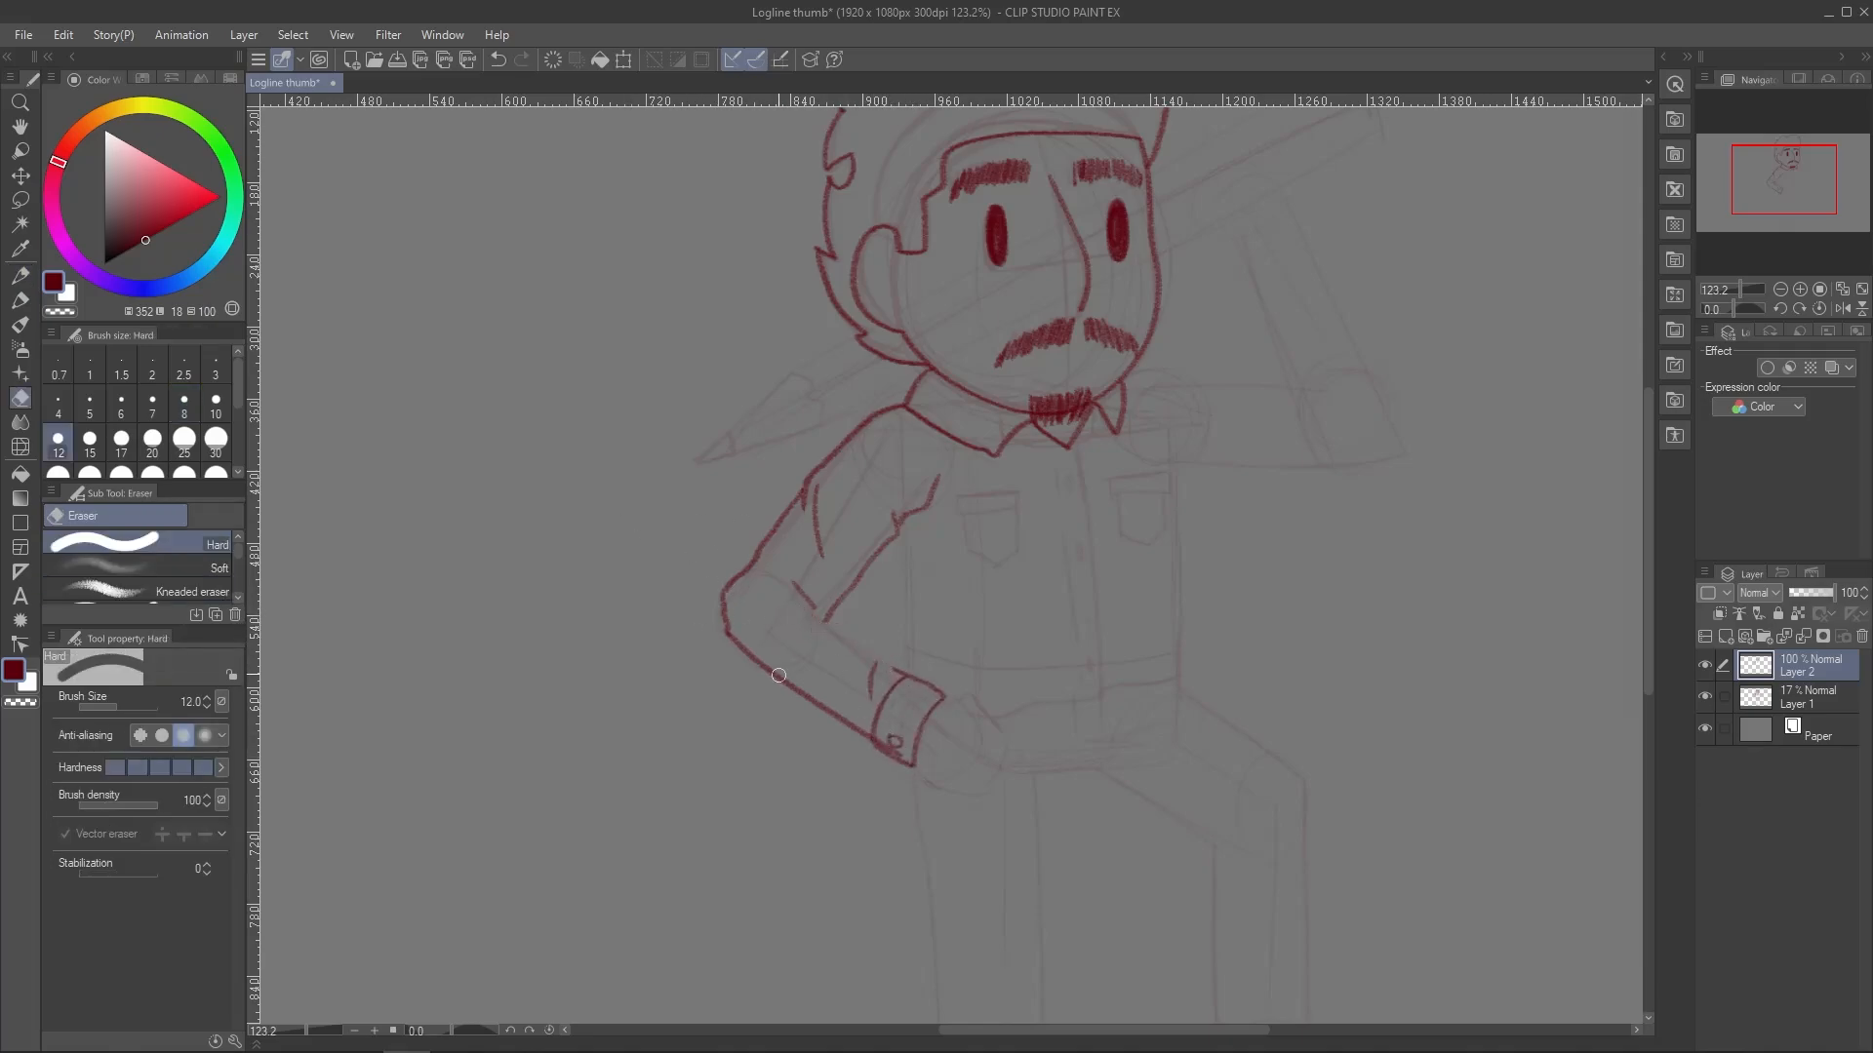
key("p")
left_click_drag(795, 585, 922, 683)
key("ctrl+z")
mouse_move(781, 611)
left_mouse_down()
mouse_move(890, 669)
mouse_move(862, 638)
mouse_move(719, 598)
mouse_move(751, 560)
mouse_move(839, 616)
left_mouse_up()
key("e")
left_click_drag(732, 642, 889, 656)
key("p")
mouse_move(758, 547)
left_mouse_down()
mouse_move(732, 571)
mouse_move(867, 743)
left_mouse_up()
mouse_move(841, 590)
left_mouse_down()
mouse_move(922, 679)
mouse_move(875, 692)
left_mouse_up()
key("ctrl+z")
key("ctrl+z")
key("e")
key("p")
mouse_move(754, 554)
left_mouse_down()
mouse_move(731, 611)
mouse_move(862, 729)
left_mouse_up()
key("ctrl+z")
left_click_drag(801, 583, 853, 620)
mouse_move(828, 640)
left_mouse_down()
mouse_move(843, 628)
mouse_move(907, 671)
left_mouse_up()
key("ctrl+z")
key("ctrl+y")
key("ctrl+z")
key("ctrl+z")
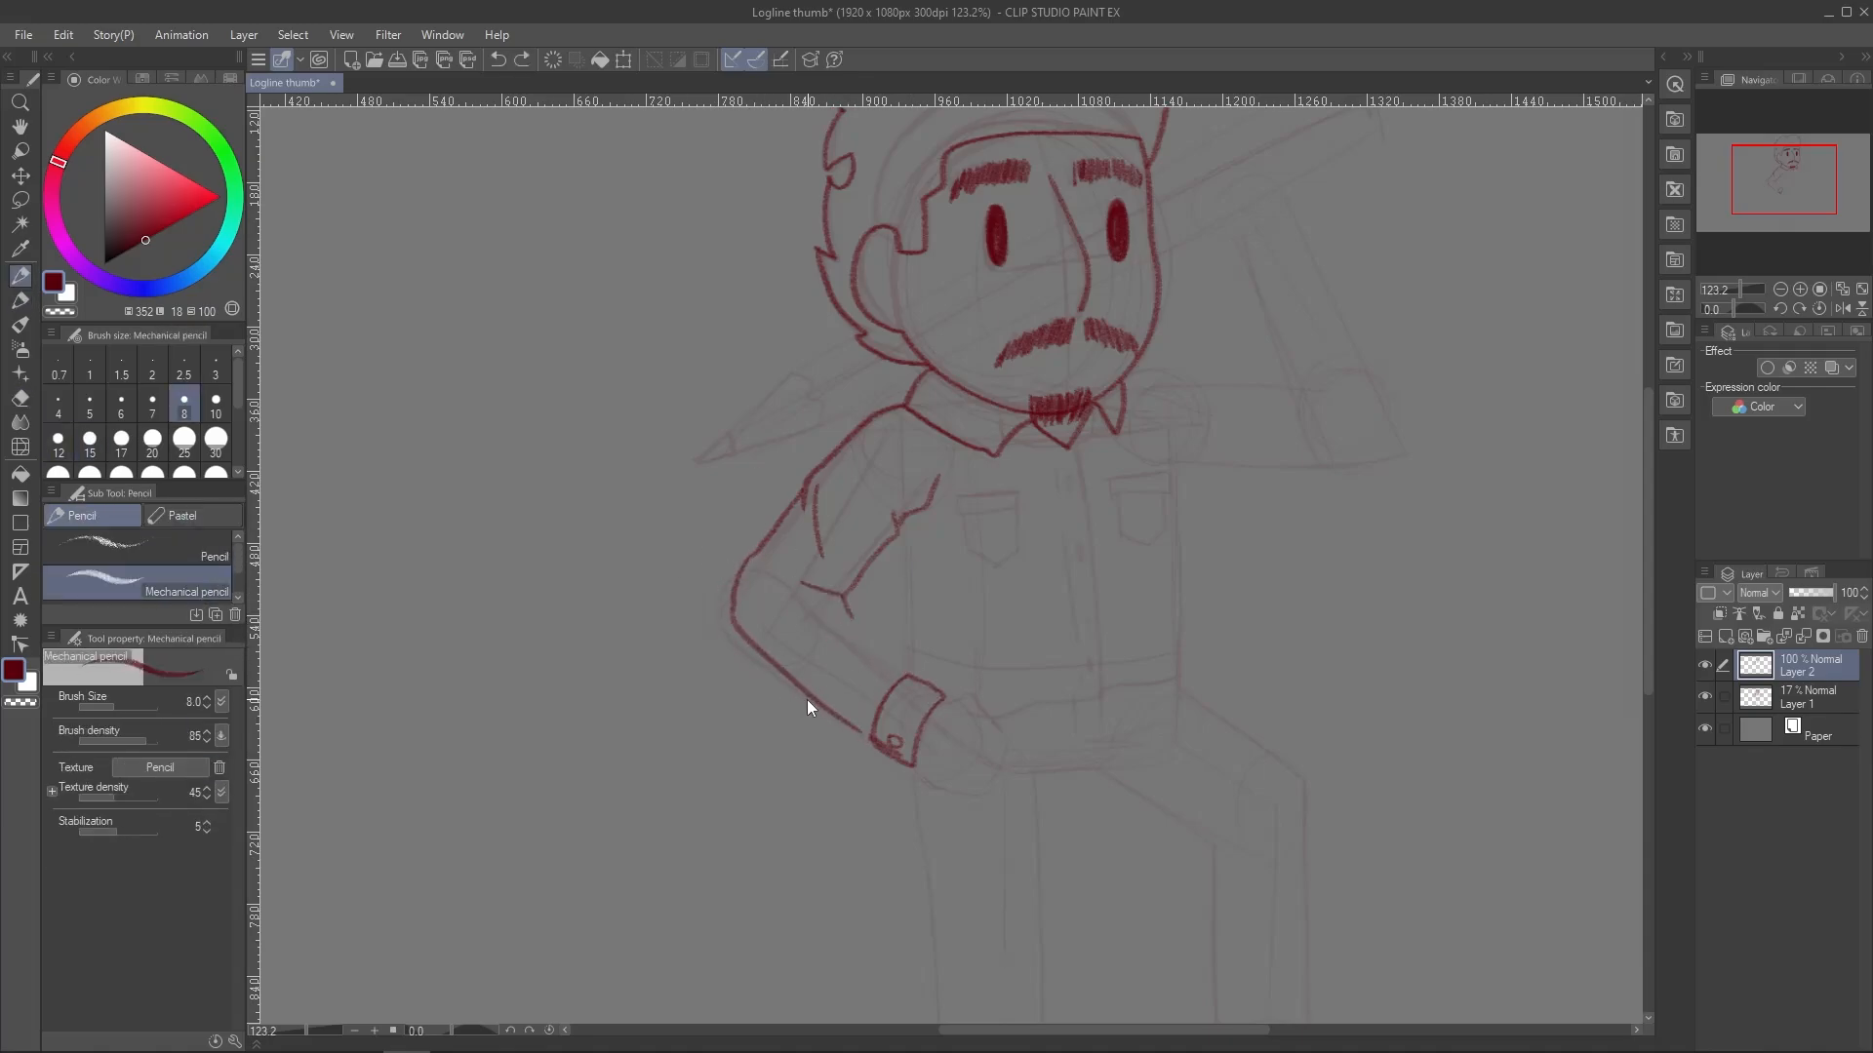
Undo the buttoned wrist cuff and draw a rolled-up sleeve cuff just above the hip arm's elbow
key("ctrl+z")
key("ctrl+z")
key("ctrl+z")
left_click_drag(753, 554, 828, 588)
left_click_drag(828, 589, 818, 620)
key("ctrl+z")
key("ctrl+z")
left_click_drag(753, 554, 830, 606)
left_click_drag(830, 606, 817, 621)
mouse_move(738, 575)
left_mouse_down()
mouse_move(719, 607)
mouse_move(865, 739)
mouse_move(829, 675)
left_mouse_up()
key("e")
key("p")
left_click_drag(790, 597, 876, 665)
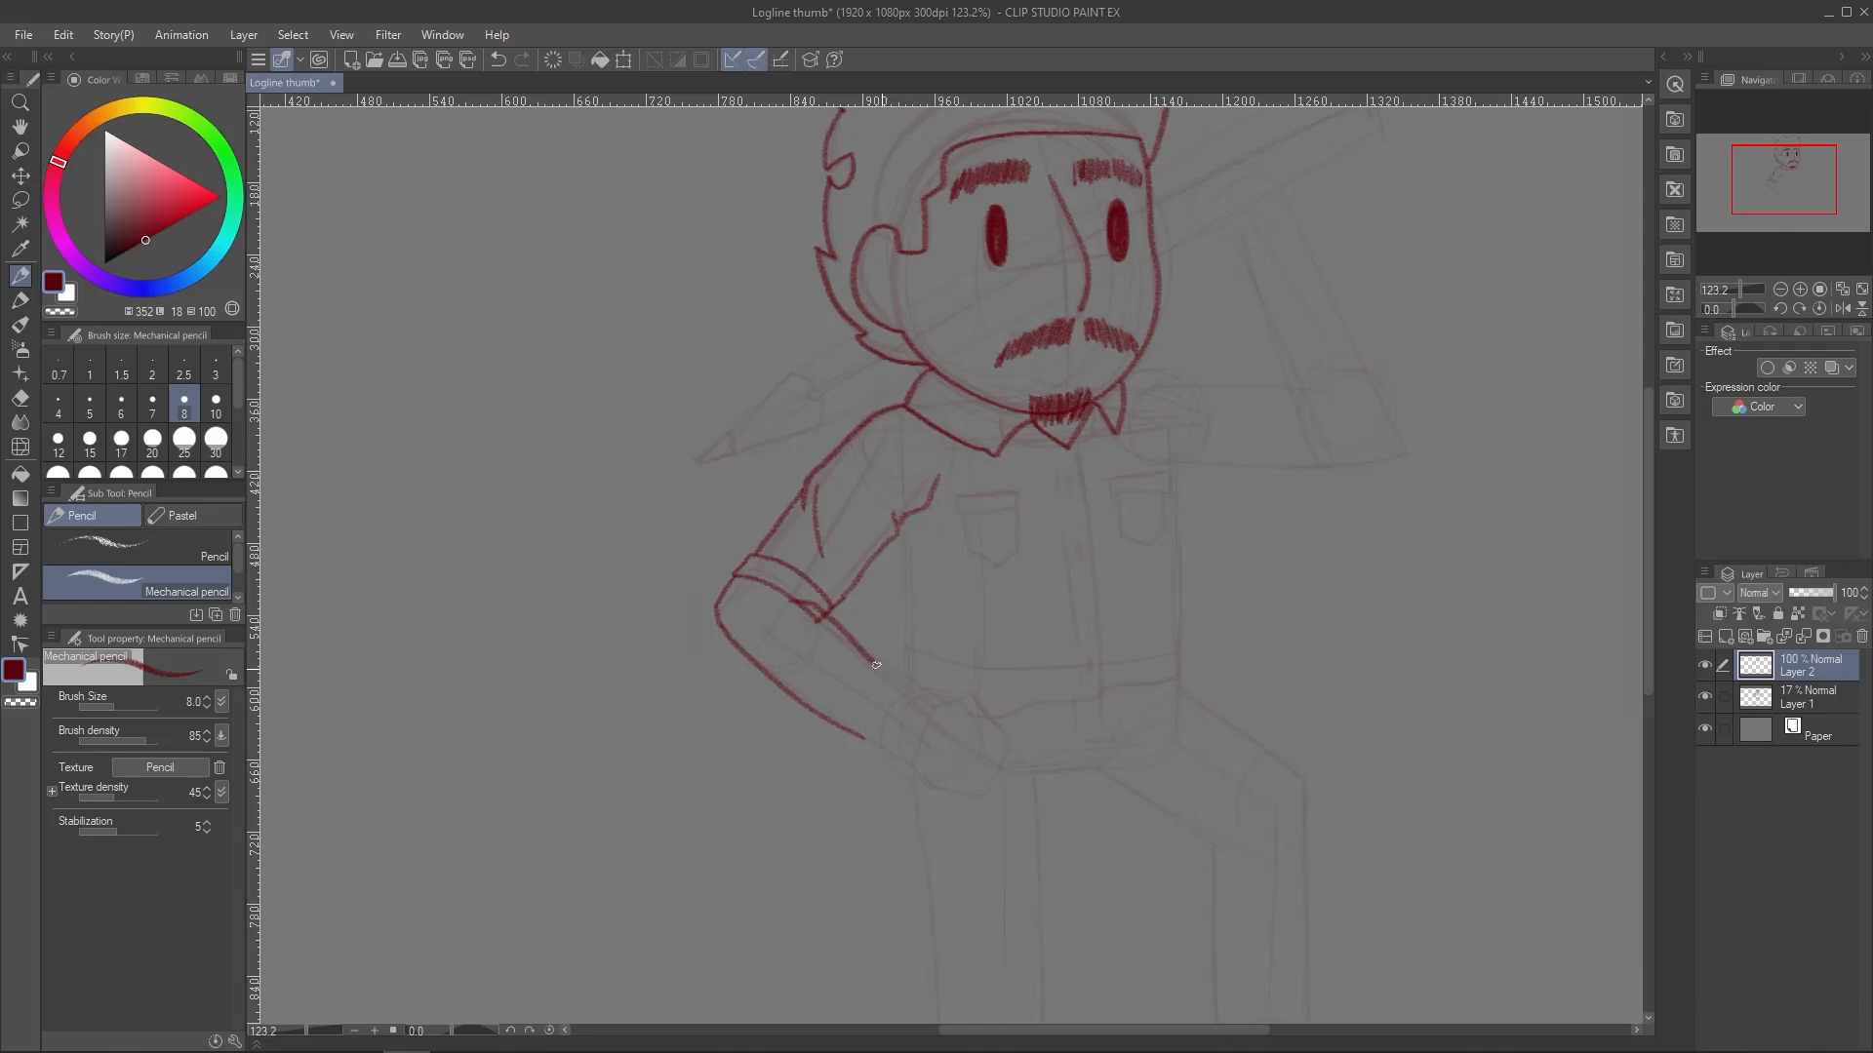
key("ctrl+z")
left_click_drag(791, 603, 934, 705)
key("ctrl+z")
key("ctrl+z")
key("e")
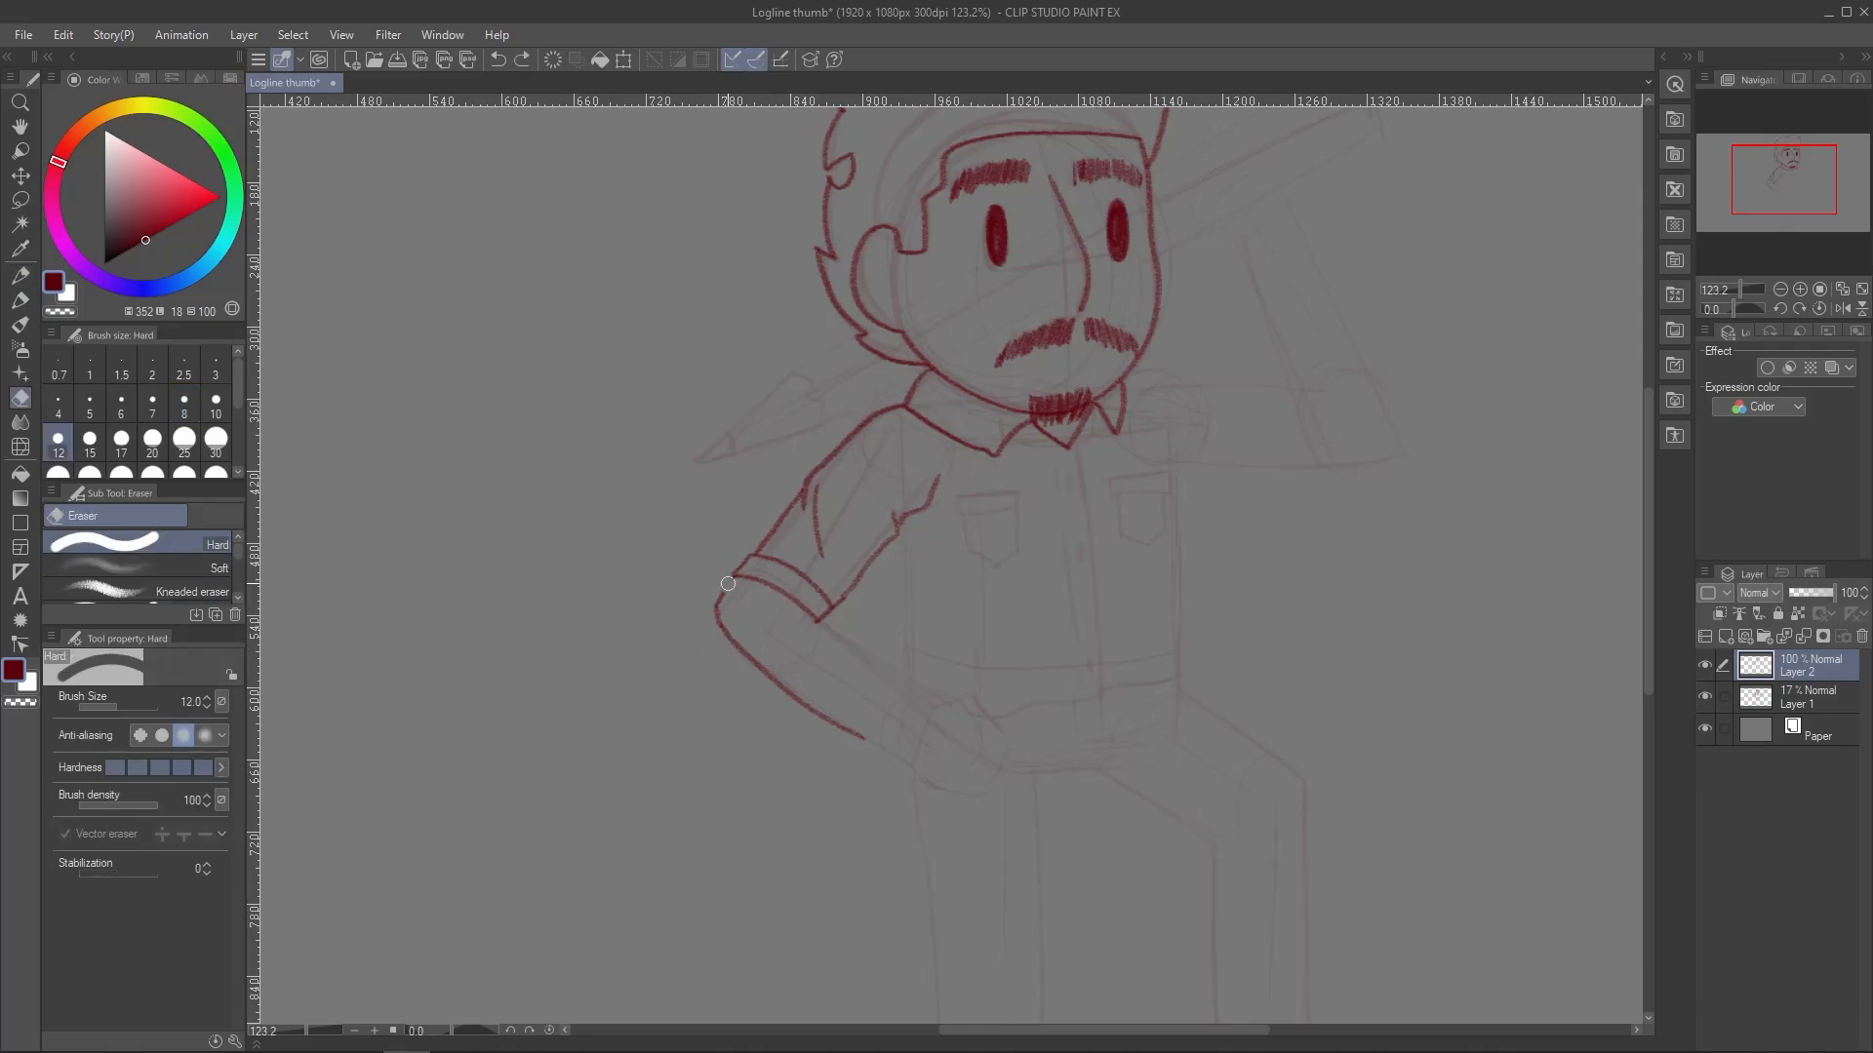
left_click_drag(728, 583, 864, 739)
Draw the hip arm's bare forearm from the rolled cuff to the wrist and the hand with thumb and curled fingers
key("p")
left_click_drag(792, 607, 940, 704)
mouse_move(730, 583)
left_mouse_down()
mouse_move(913, 754)
mouse_move(993, 696)
mouse_move(977, 715)
mouse_move(1012, 756)
mouse_move(990, 778)
mouse_move(918, 748)
left_mouse_up()
key("ctrl+z")
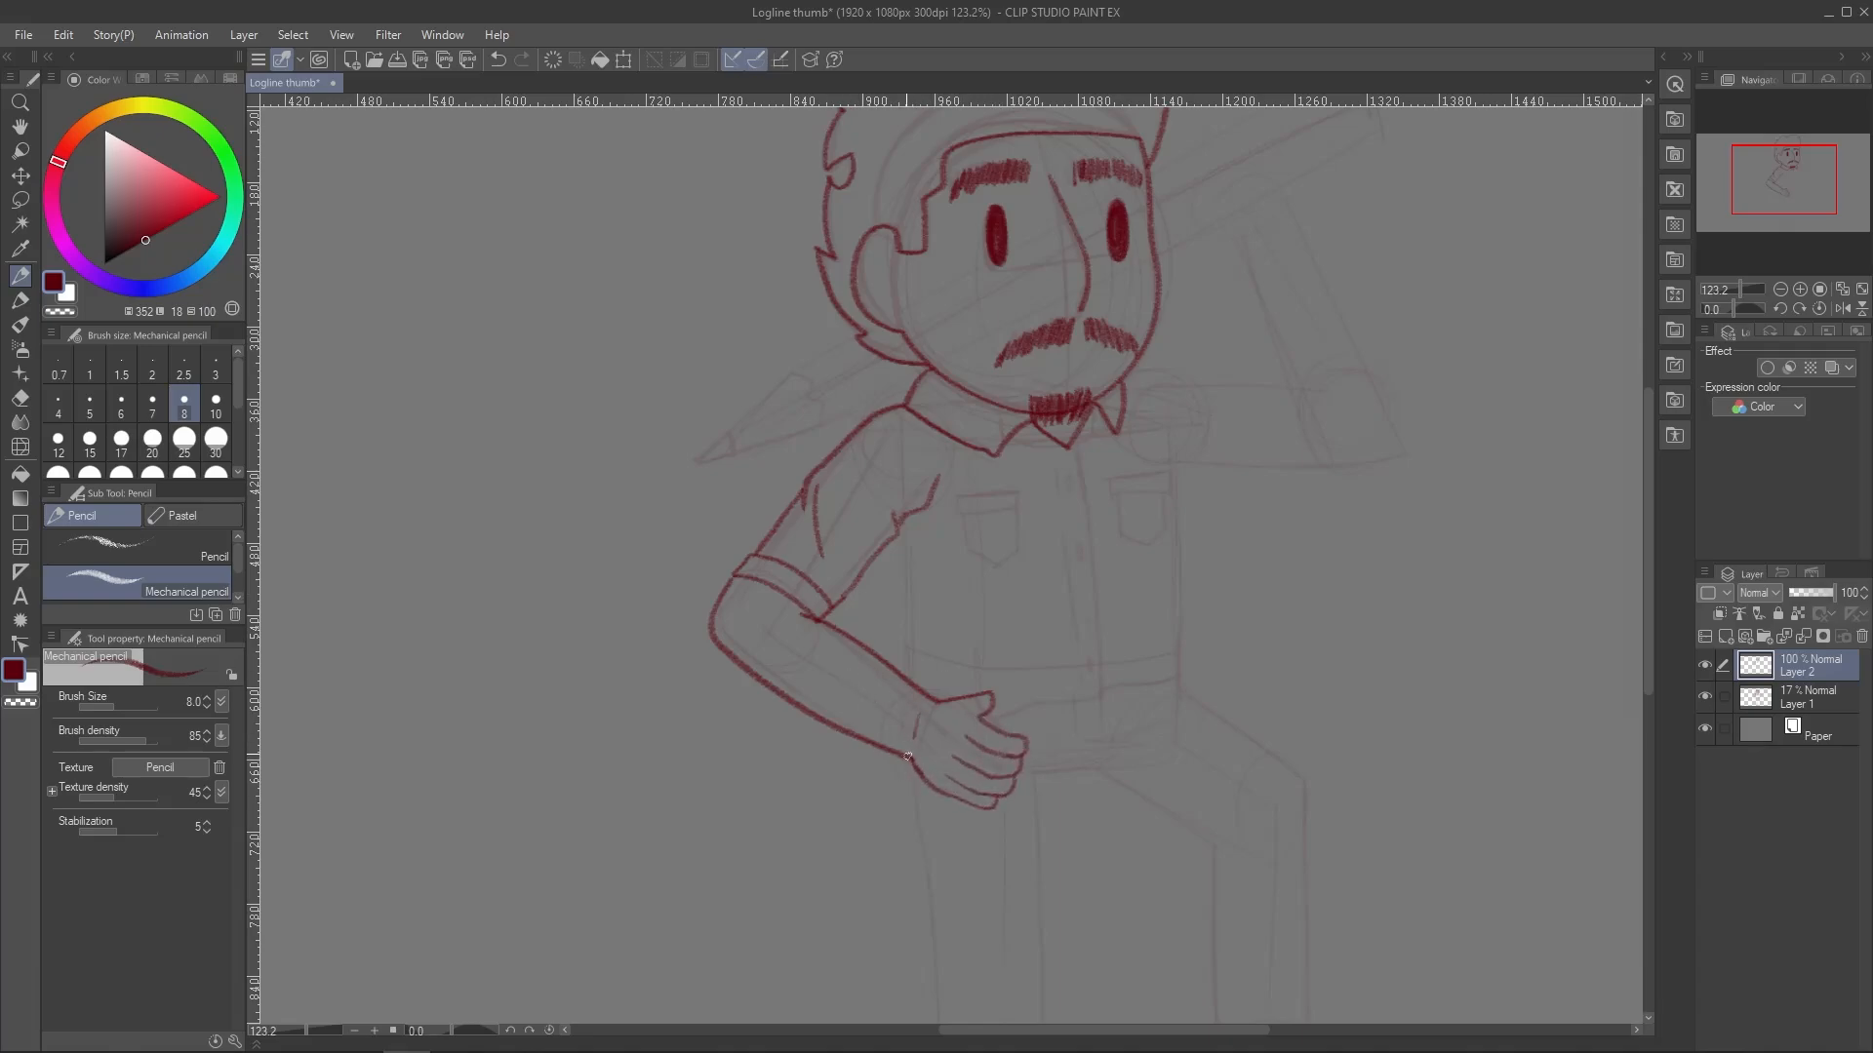
left_click_drag(983, 693, 1016, 693)
key("ctrl+z")
key("ctrl+y")
key("e")
key("p")
Draw the shirt body's side folds and hem, with a buttoned placket running down the front
left_click_drag(890, 535, 913, 644)
mouse_move(1063, 444)
left_mouse_down()
mouse_move(1104, 698)
mouse_move(998, 703)
mouse_move(1153, 687)
left_mouse_up()
key("e")
key("bracketleft")
key("bracketleft")
key("bracketleft")
key("p")
left_click_drag(1060, 505, 1072, 585)
left_click_drag(1075, 617, 1085, 693)
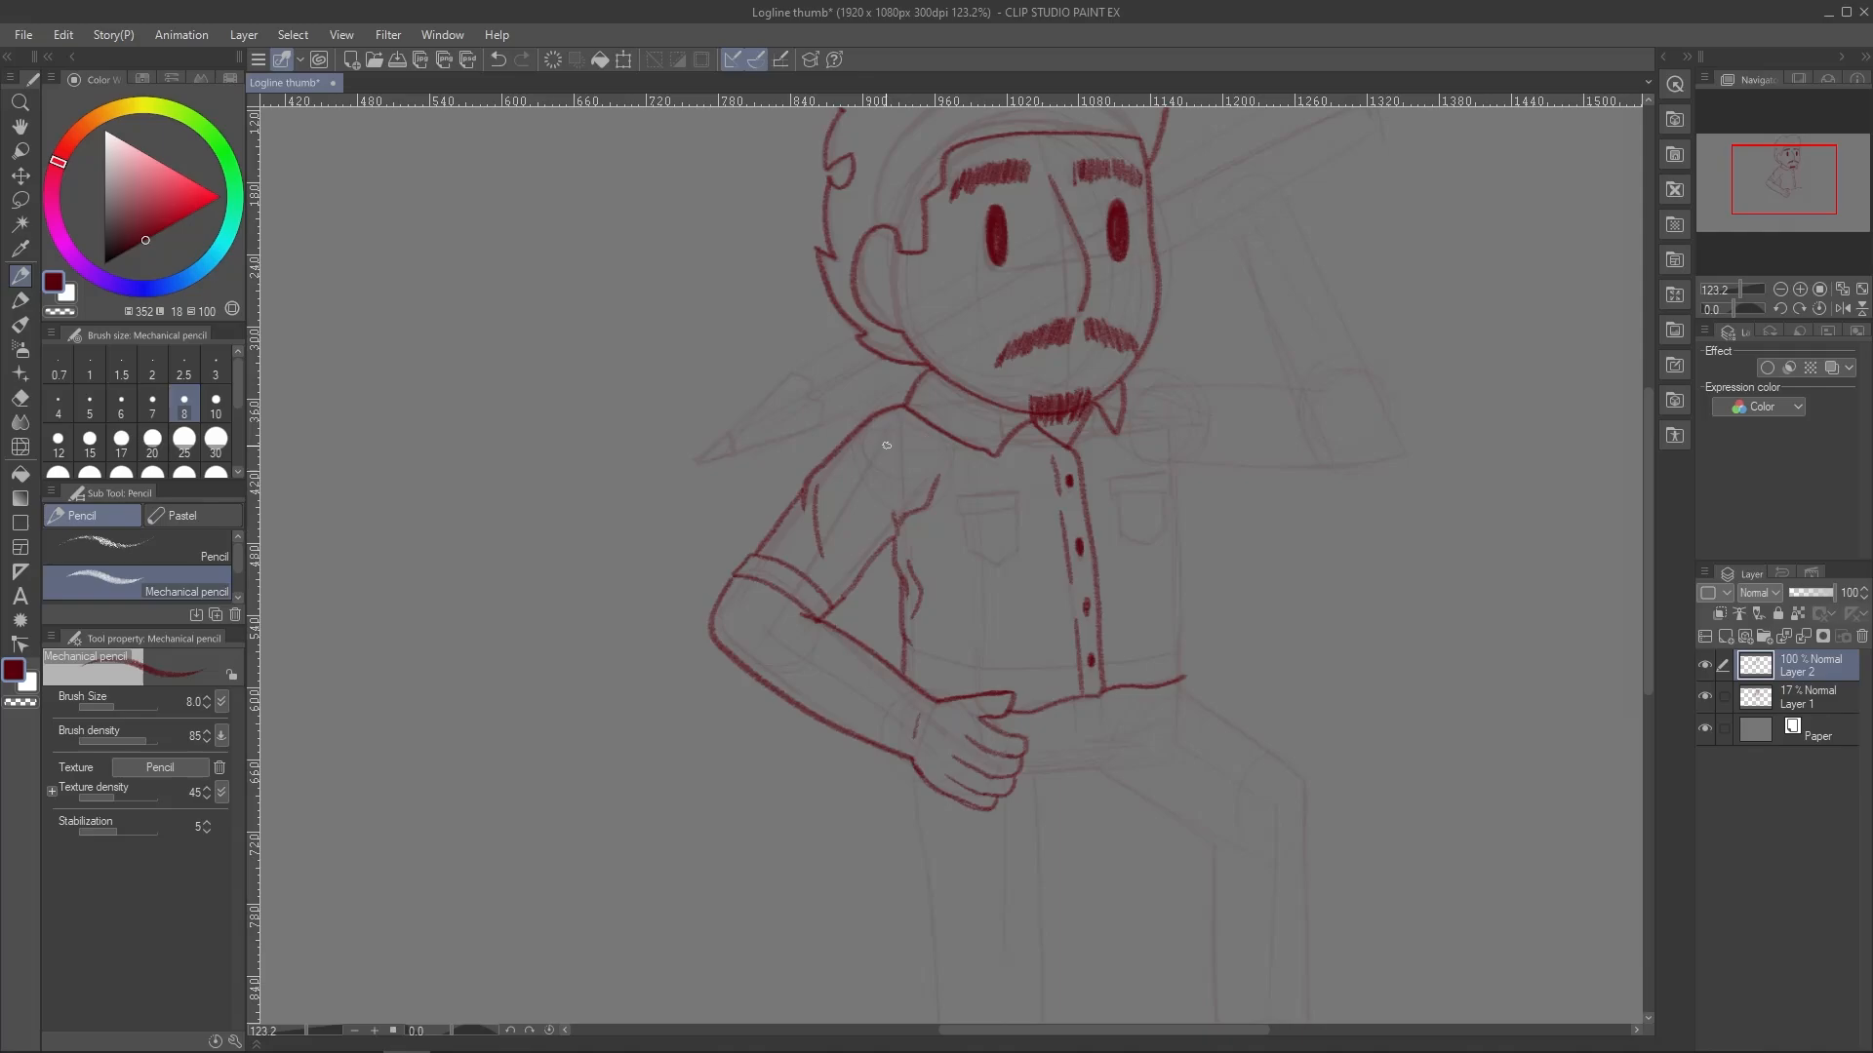
Draw the hip arm's shoulder seam and the raised arm's upper sleeve edge extending out to a rolled cuff
left_click_drag(886, 445, 903, 422)
left_click_drag(1114, 382, 1235, 421)
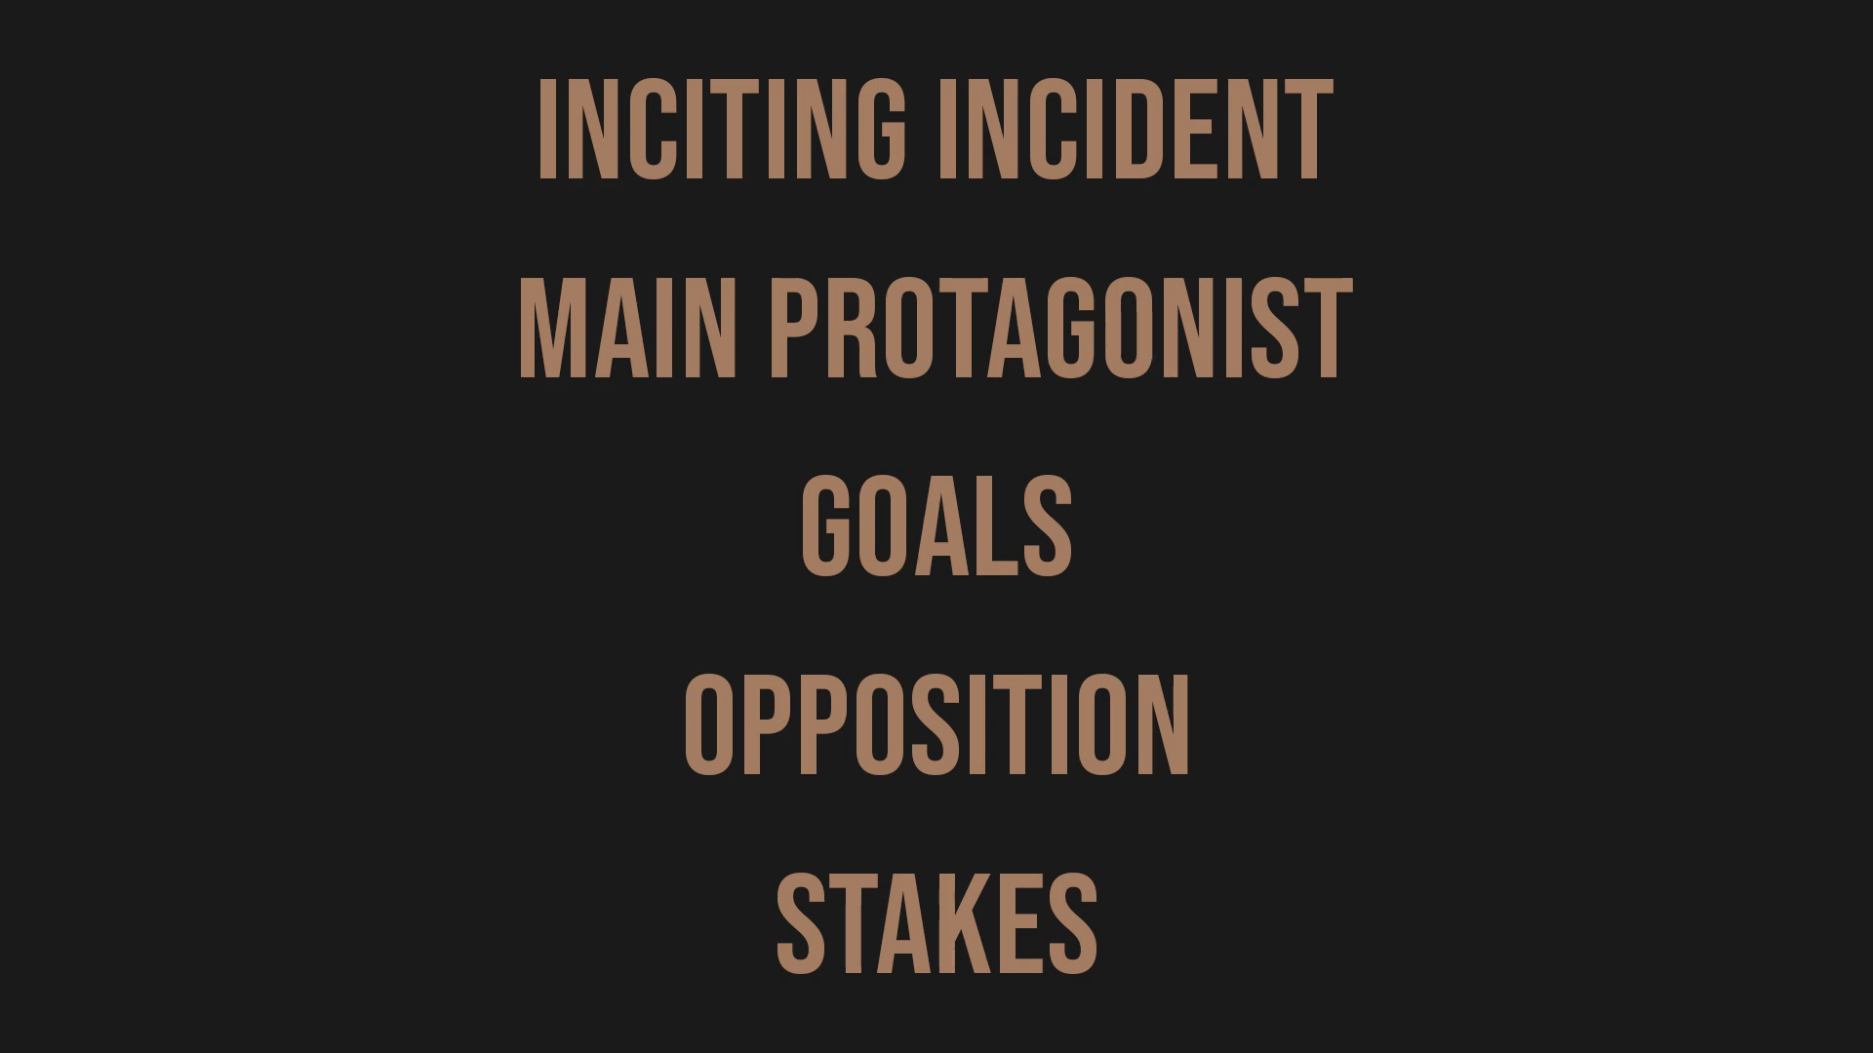
Draw a flapped chest pocket on each side of the placket and deselect the lassoed pocket
left_click_drag(946, 497, 1164, 470)
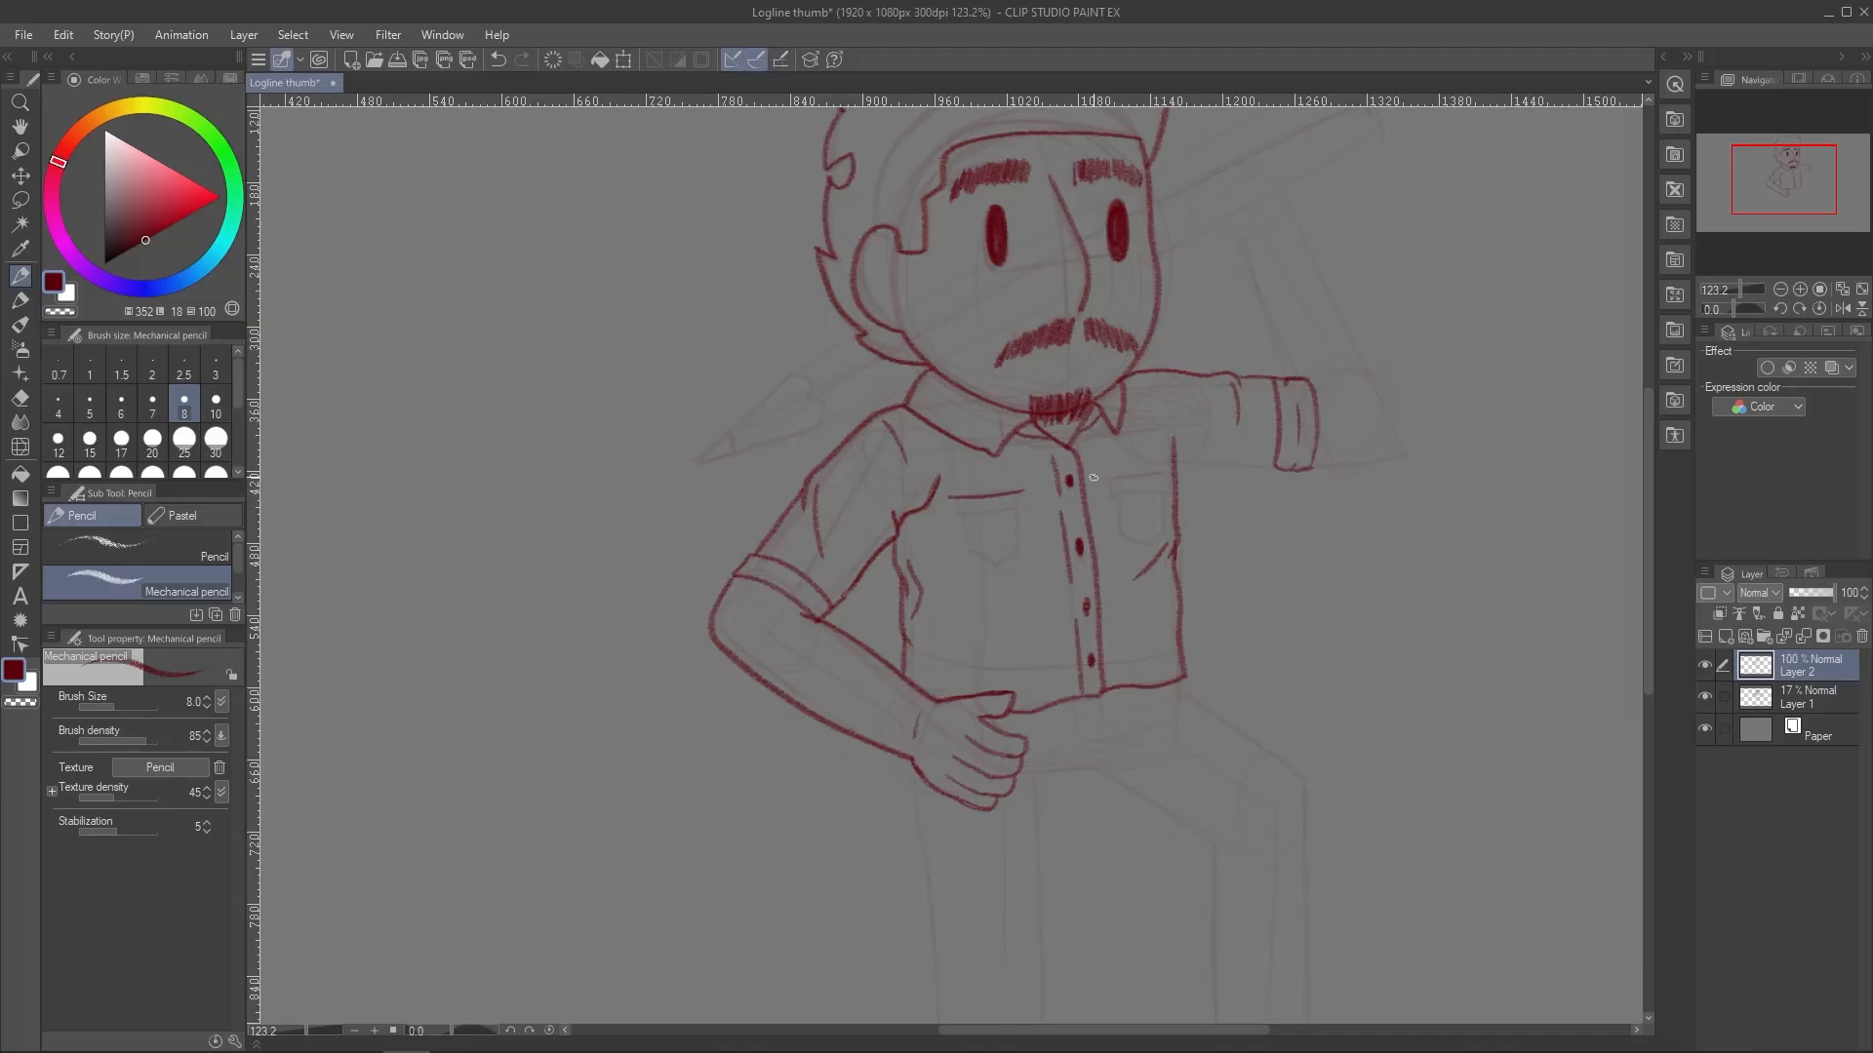
left_click_drag(951, 499, 1022, 511)
mouse_move(1100, 480)
left_mouse_down()
mouse_move(1101, 504)
mouse_move(1169, 494)
left_mouse_up()
left_click_drag(1101, 501, 1166, 495)
left_click_drag(1102, 500, 1109, 540)
key("m")
mouse_move(985, 468)
left_mouse_down()
mouse_move(934, 527)
mouse_move(960, 473)
left_mouse_up()
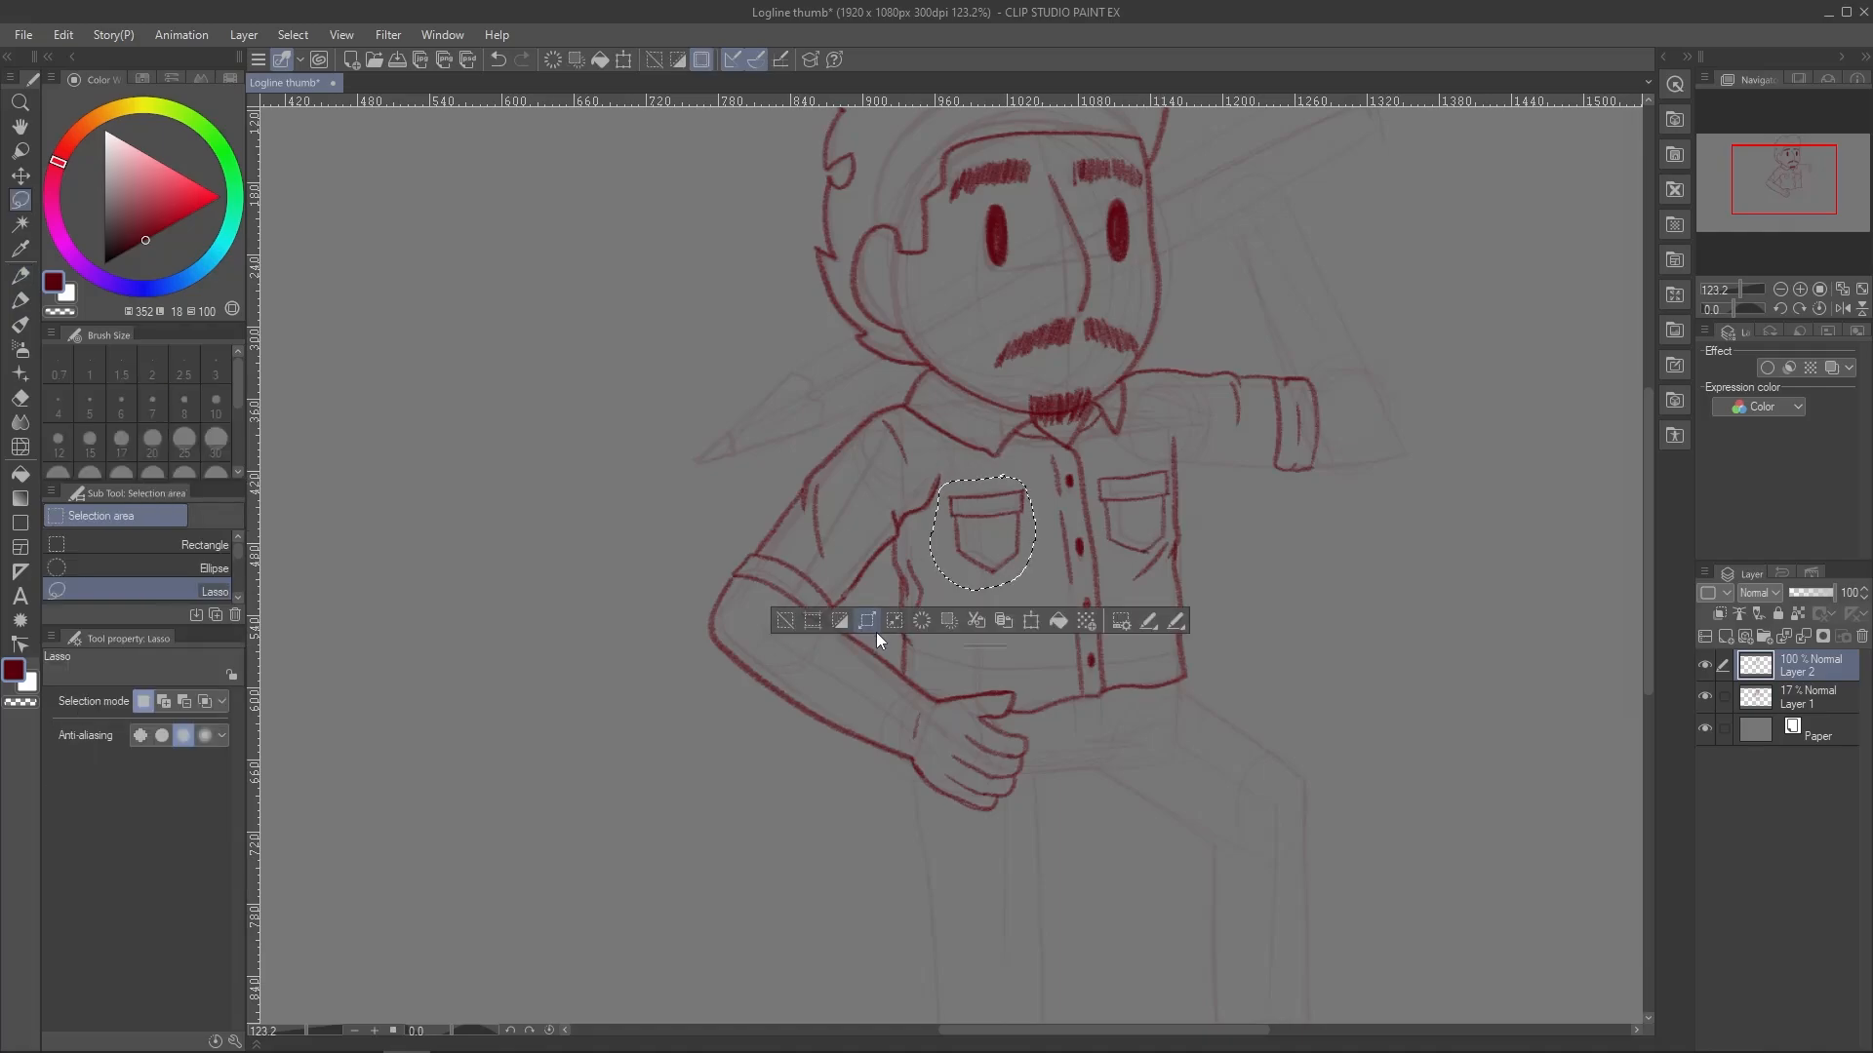
left_click(788, 615)
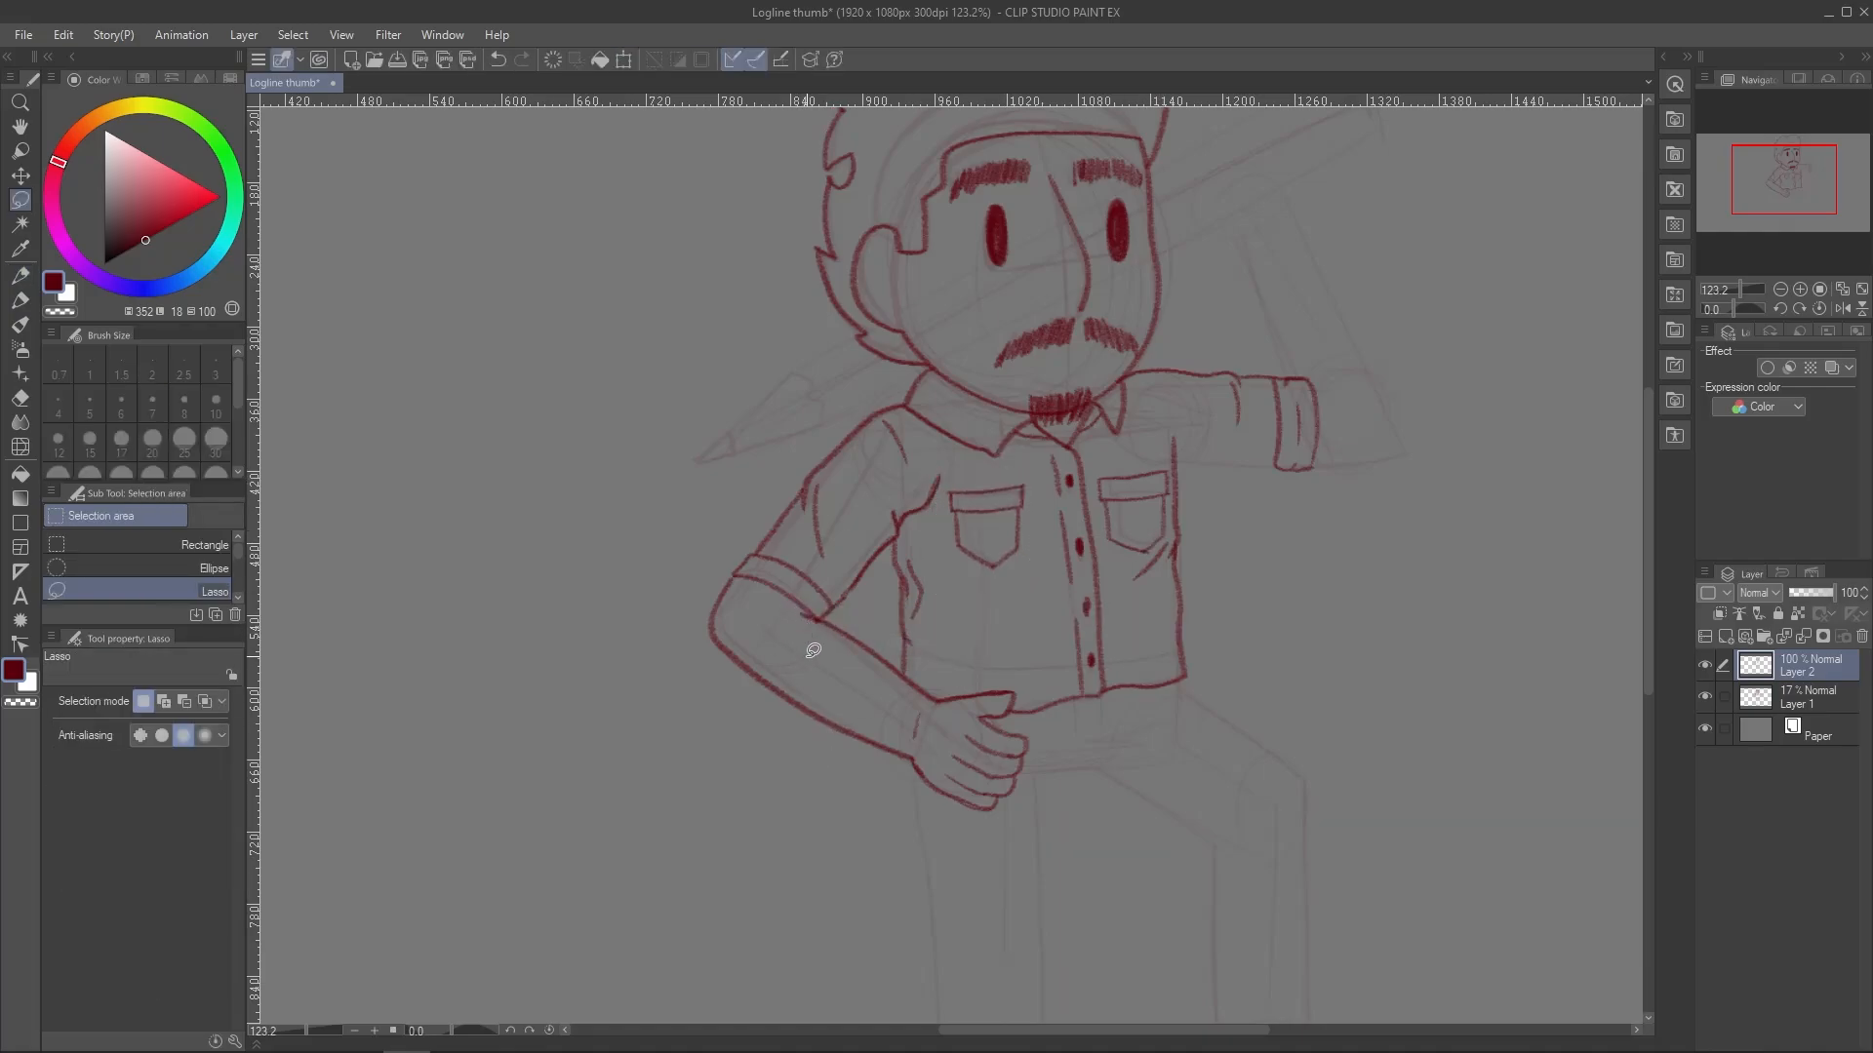
Draw the underside of the raised arm's sleeve from the shirt's side to the rolled cuff, adding a fabric fold
left_click_drag(1247, 732, 953, 808)
key("p")
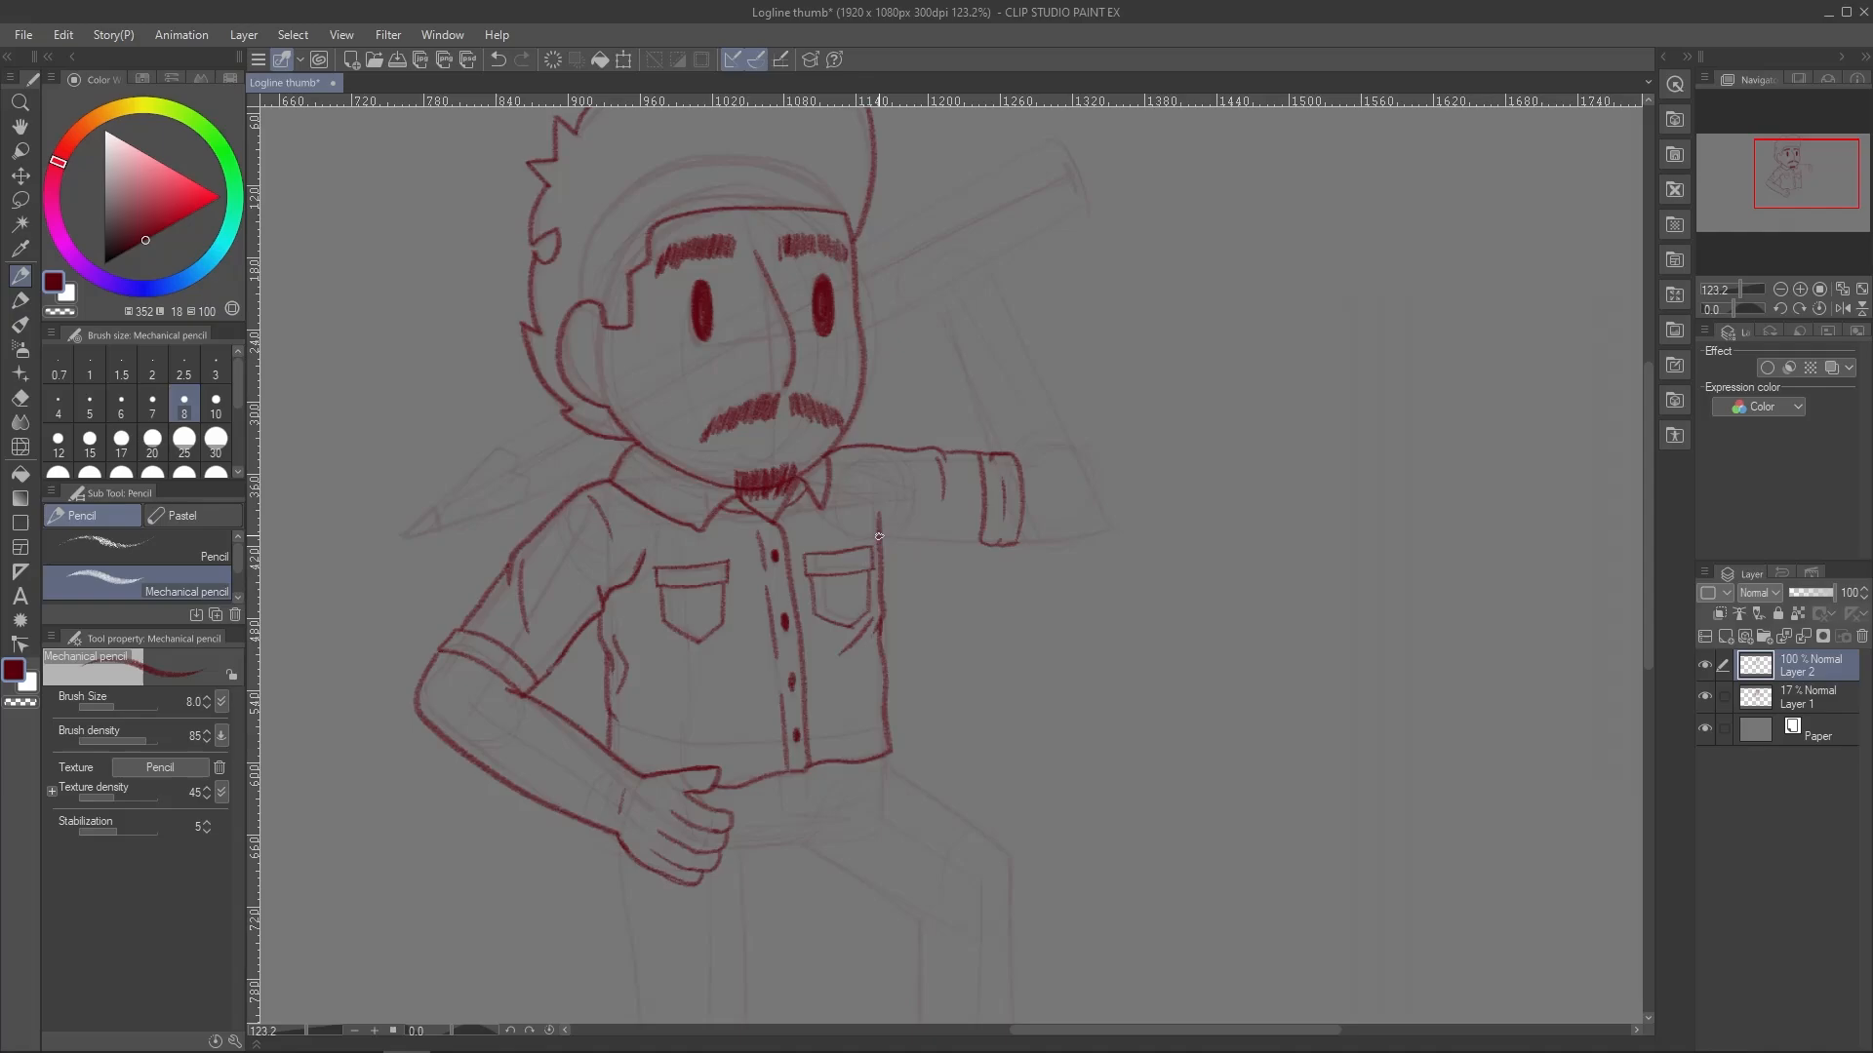
left_click_drag(880, 536, 929, 549)
mouse_move(931, 548)
left_mouse_down()
mouse_move(927, 517)
mouse_move(982, 550)
left_mouse_up()
left_click_drag(922, 540, 911, 478)
key("ctrl+z")
left_click_drag(932, 545, 984, 548)
Draw the raised forearm's outer and inner lines from the rolled cuff around the elbow up to the wrist
mouse_move(988, 266)
left_mouse_down()
mouse_move(1106, 518)
mouse_move(1018, 542)
left_mouse_up()
key("ctrl+z")
key("ctrl+z")
left_click_drag(930, 290, 1009, 456)
key("ctrl+z")
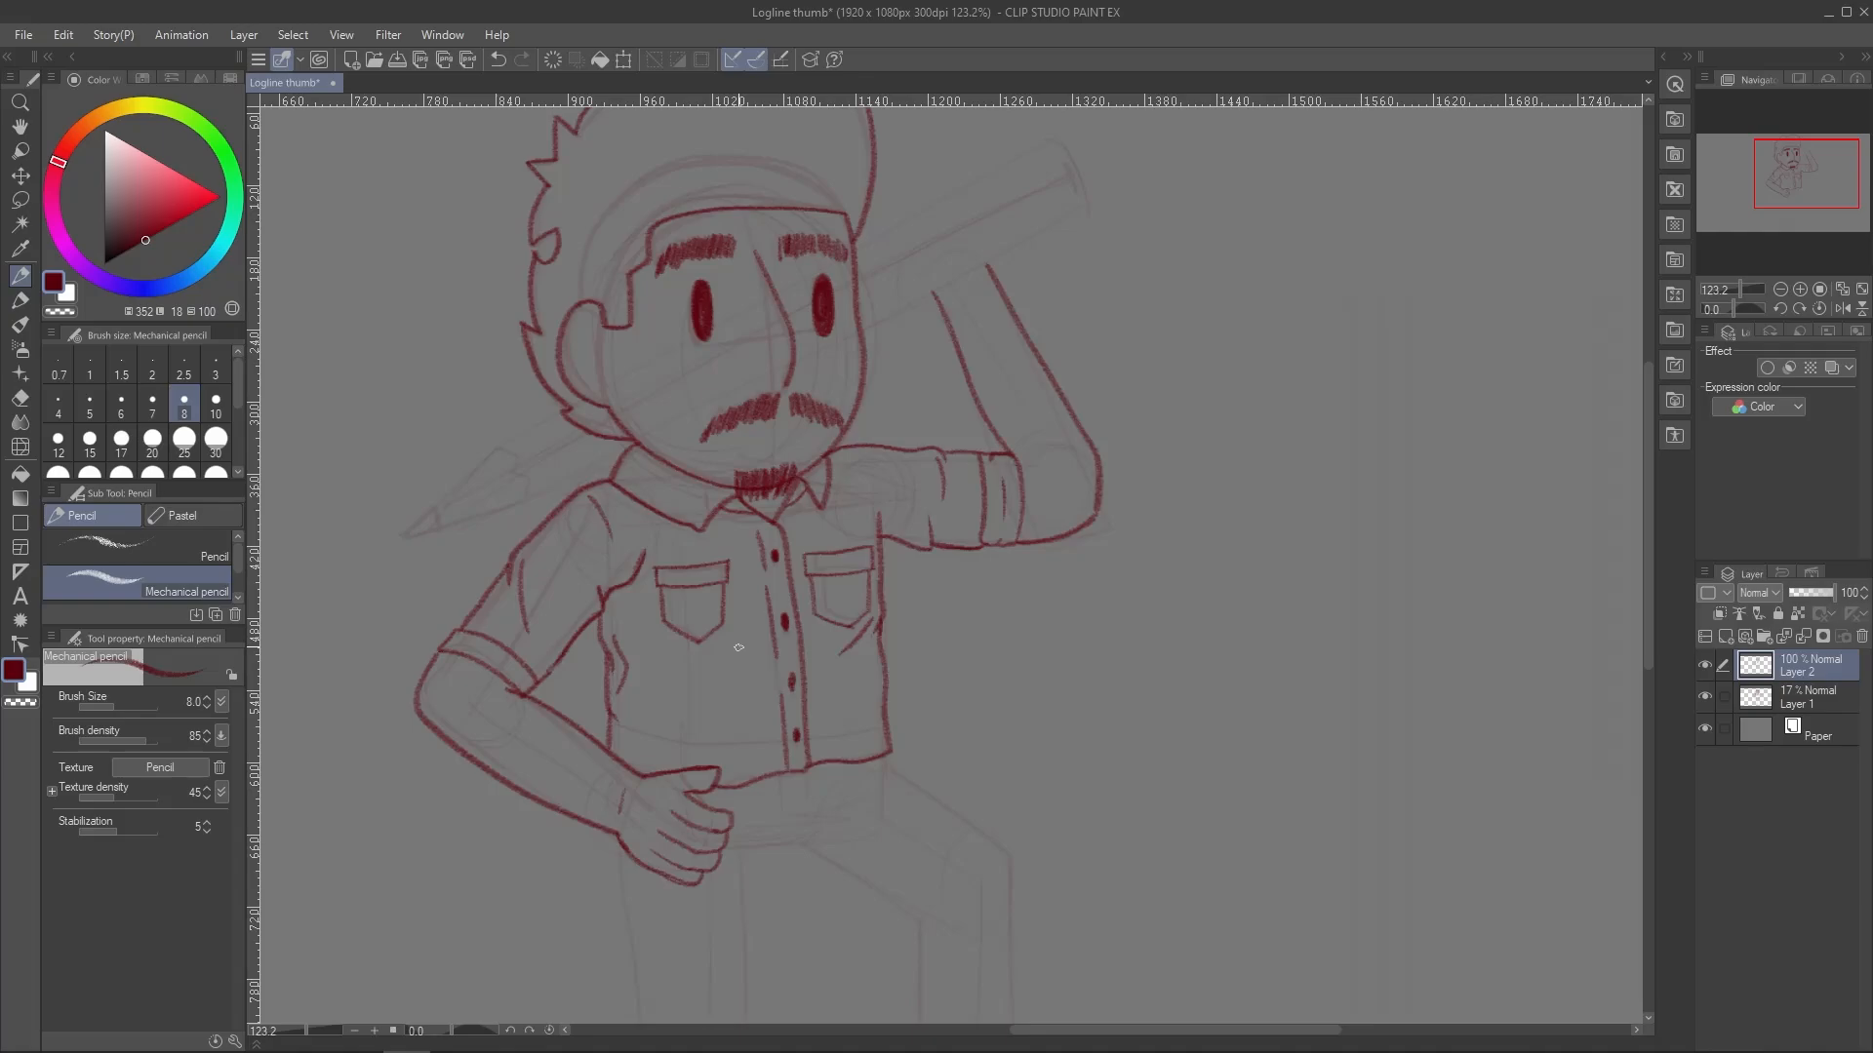
key("ctrl+z")
left_click_drag(932, 293, 997, 441)
left_click_drag(945, 325, 1006, 455)
key("ctrl+z")
left_click_drag(926, 294, 1000, 451)
mouse_move(1023, 543)
left_mouse_down()
mouse_move(1092, 467)
mouse_move(1117, 509)
mouse_move(1026, 546)
left_mouse_up()
key("e")
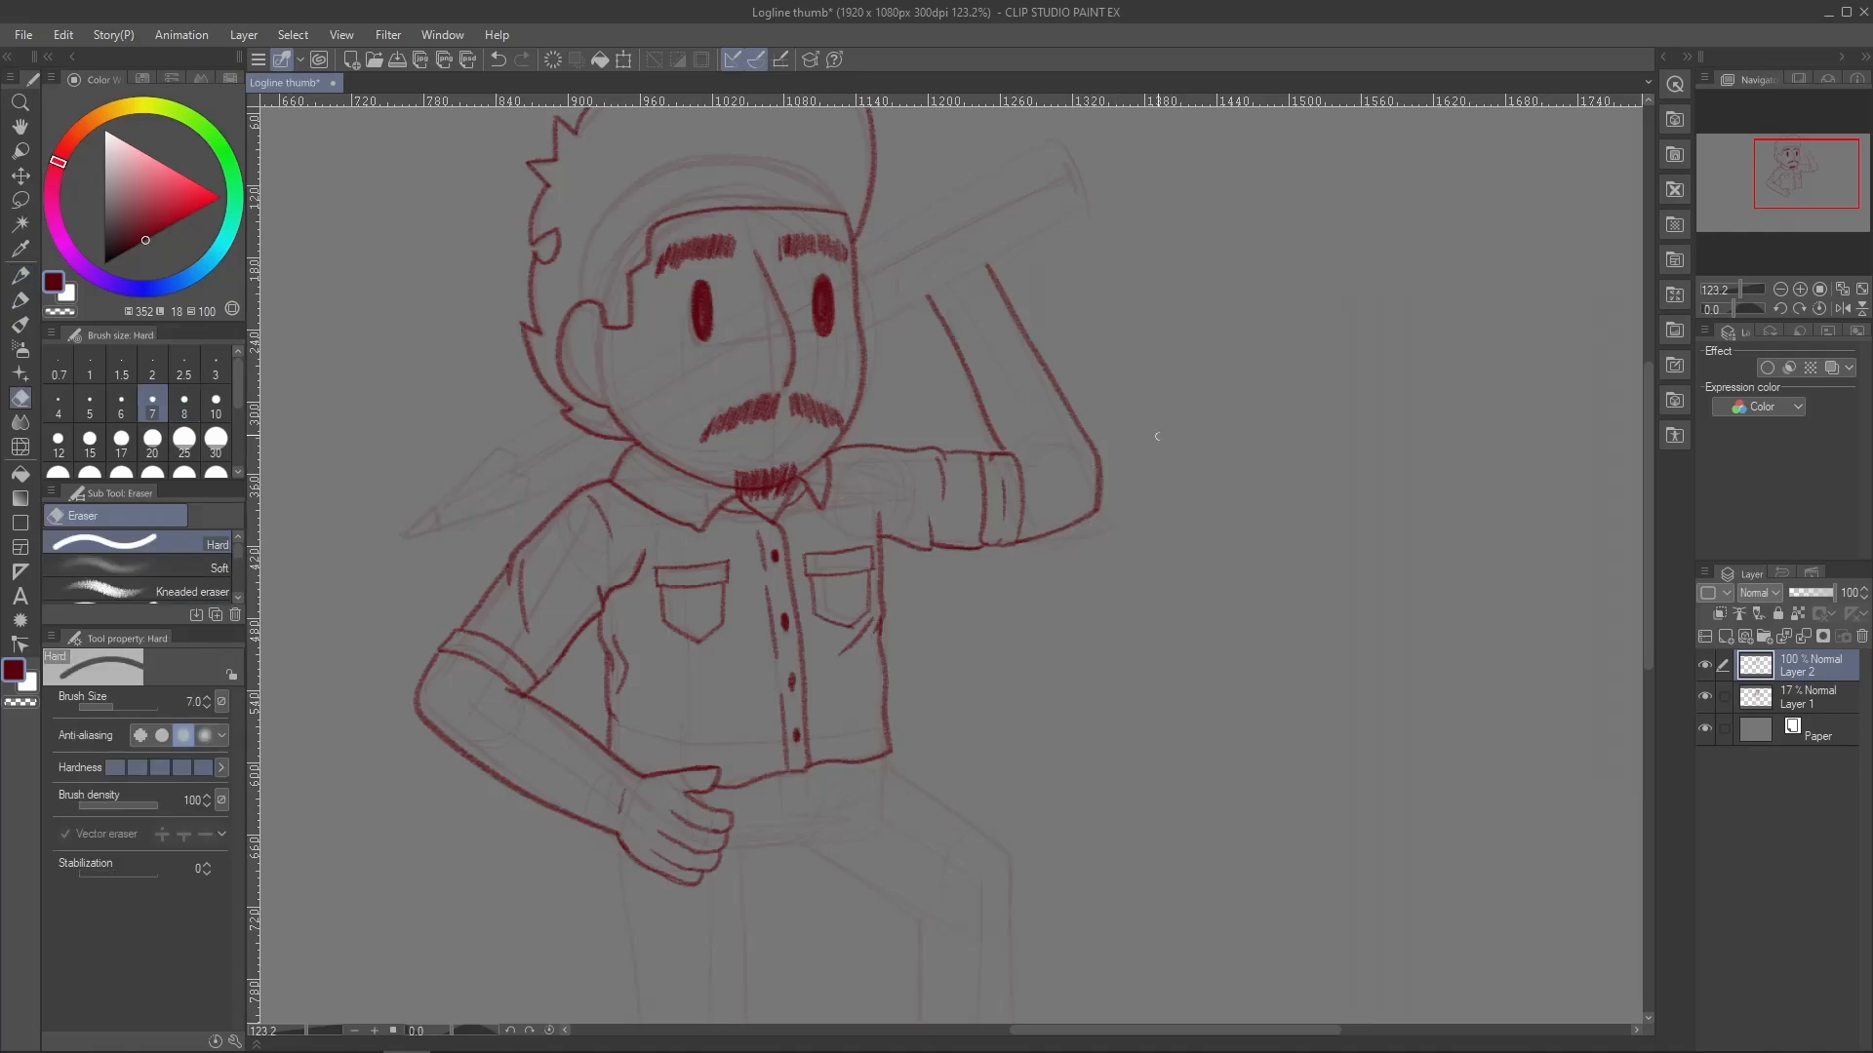
Draw the bent leg's trouser outline from the hip over the knee to the hem, with fabric folds
key("p")
left_click_drag(821, 441, 834, 612)
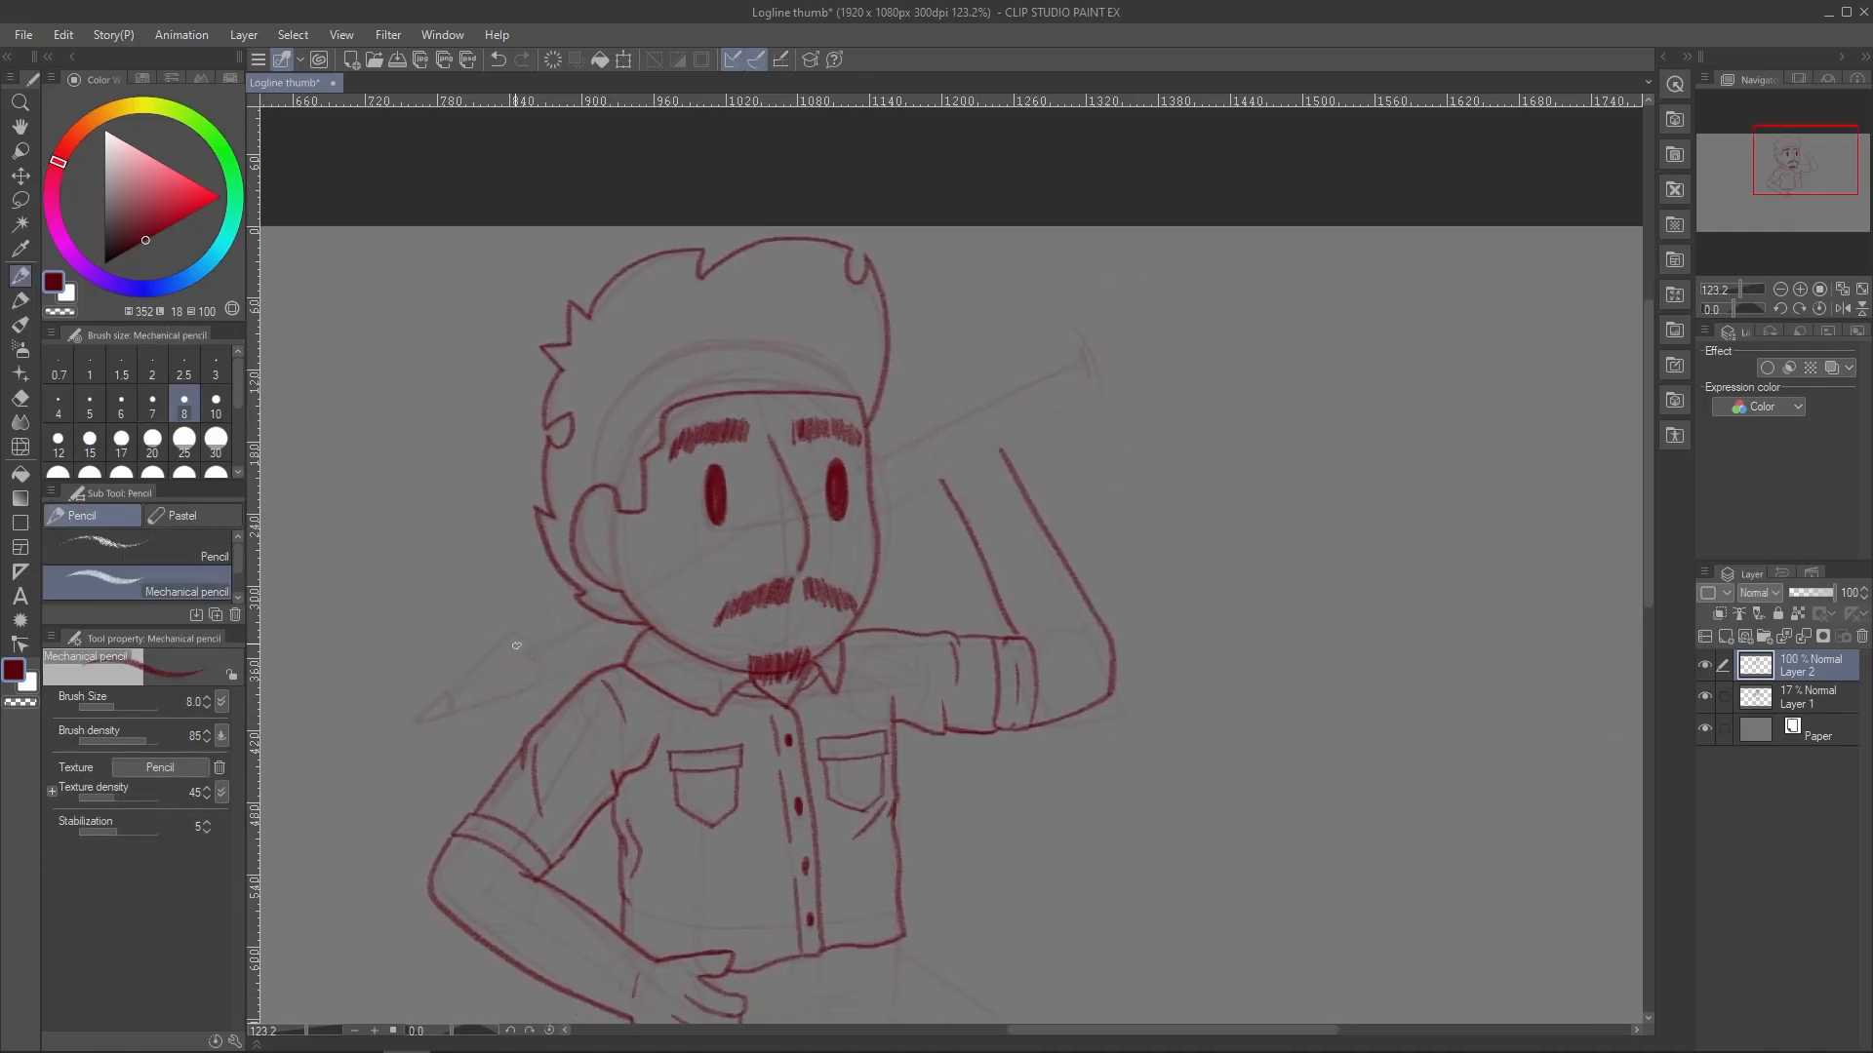
mouse_move(848, 916)
left_mouse_down()
mouse_move(879, 334)
mouse_move(909, 397)
left_mouse_up()
mouse_move(936, 362)
left_mouse_down()
mouse_move(1045, 439)
mouse_move(1060, 503)
mouse_move(1042, 542)
left_mouse_up()
mouse_move(1056, 529)
left_mouse_down()
mouse_move(1063, 747)
mouse_move(1032, 548)
left_mouse_up()
mouse_move(781, 446)
left_mouse_down()
mouse_move(942, 506)
mouse_move(973, 748)
mouse_move(1062, 740)
left_mouse_up()
mouse_move(959, 636)
left_mouse_down()
mouse_move(973, 749)
mouse_move(1004, 660)
left_mouse_up()
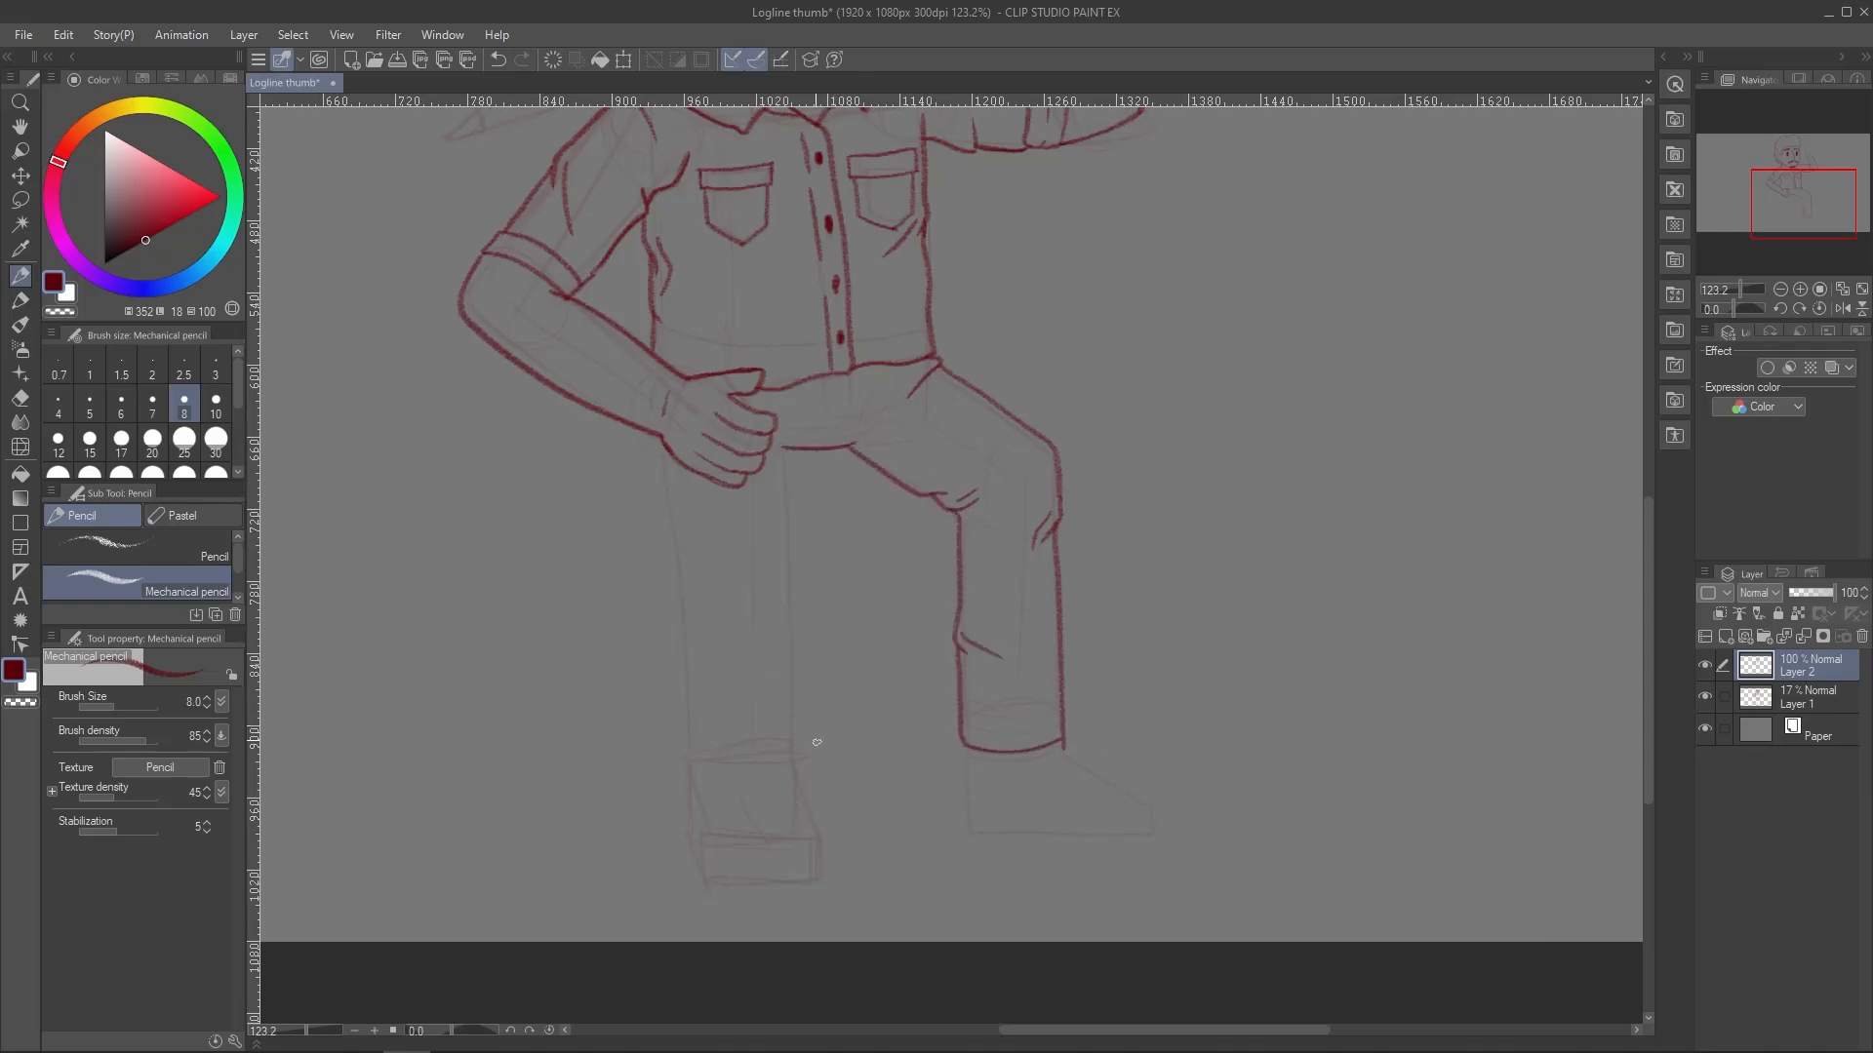
Draw the straight leg's trouser outline from beneath the hip hand to the hem, adding an upper fold
mouse_move(816, 742)
left_mouse_down()
mouse_move(822, 687)
mouse_move(863, 676)
left_mouse_up()
left_click_drag(834, 385, 839, 688)
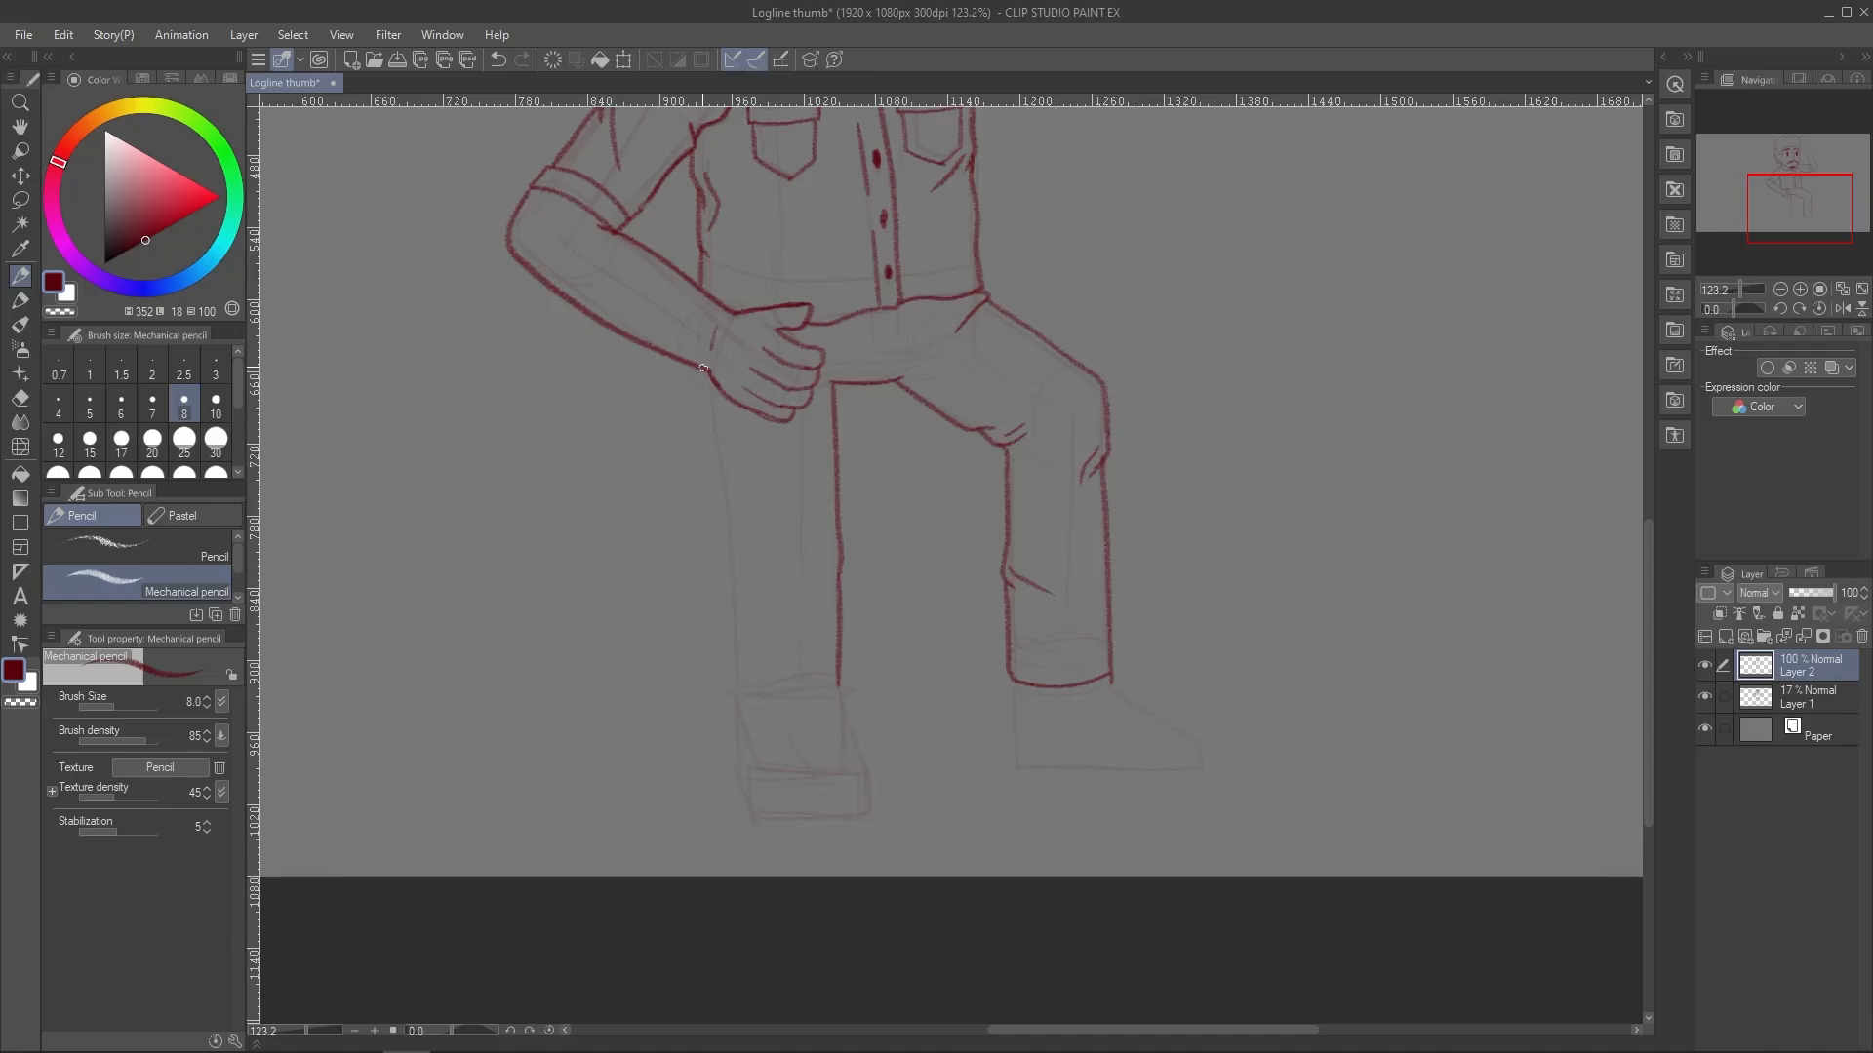
mouse_move(702, 368)
left_mouse_down()
mouse_move(715, 456)
mouse_move(747, 466)
left_mouse_up()
left_click_drag(719, 468, 737, 694)
left_click_drag(737, 694, 839, 688)
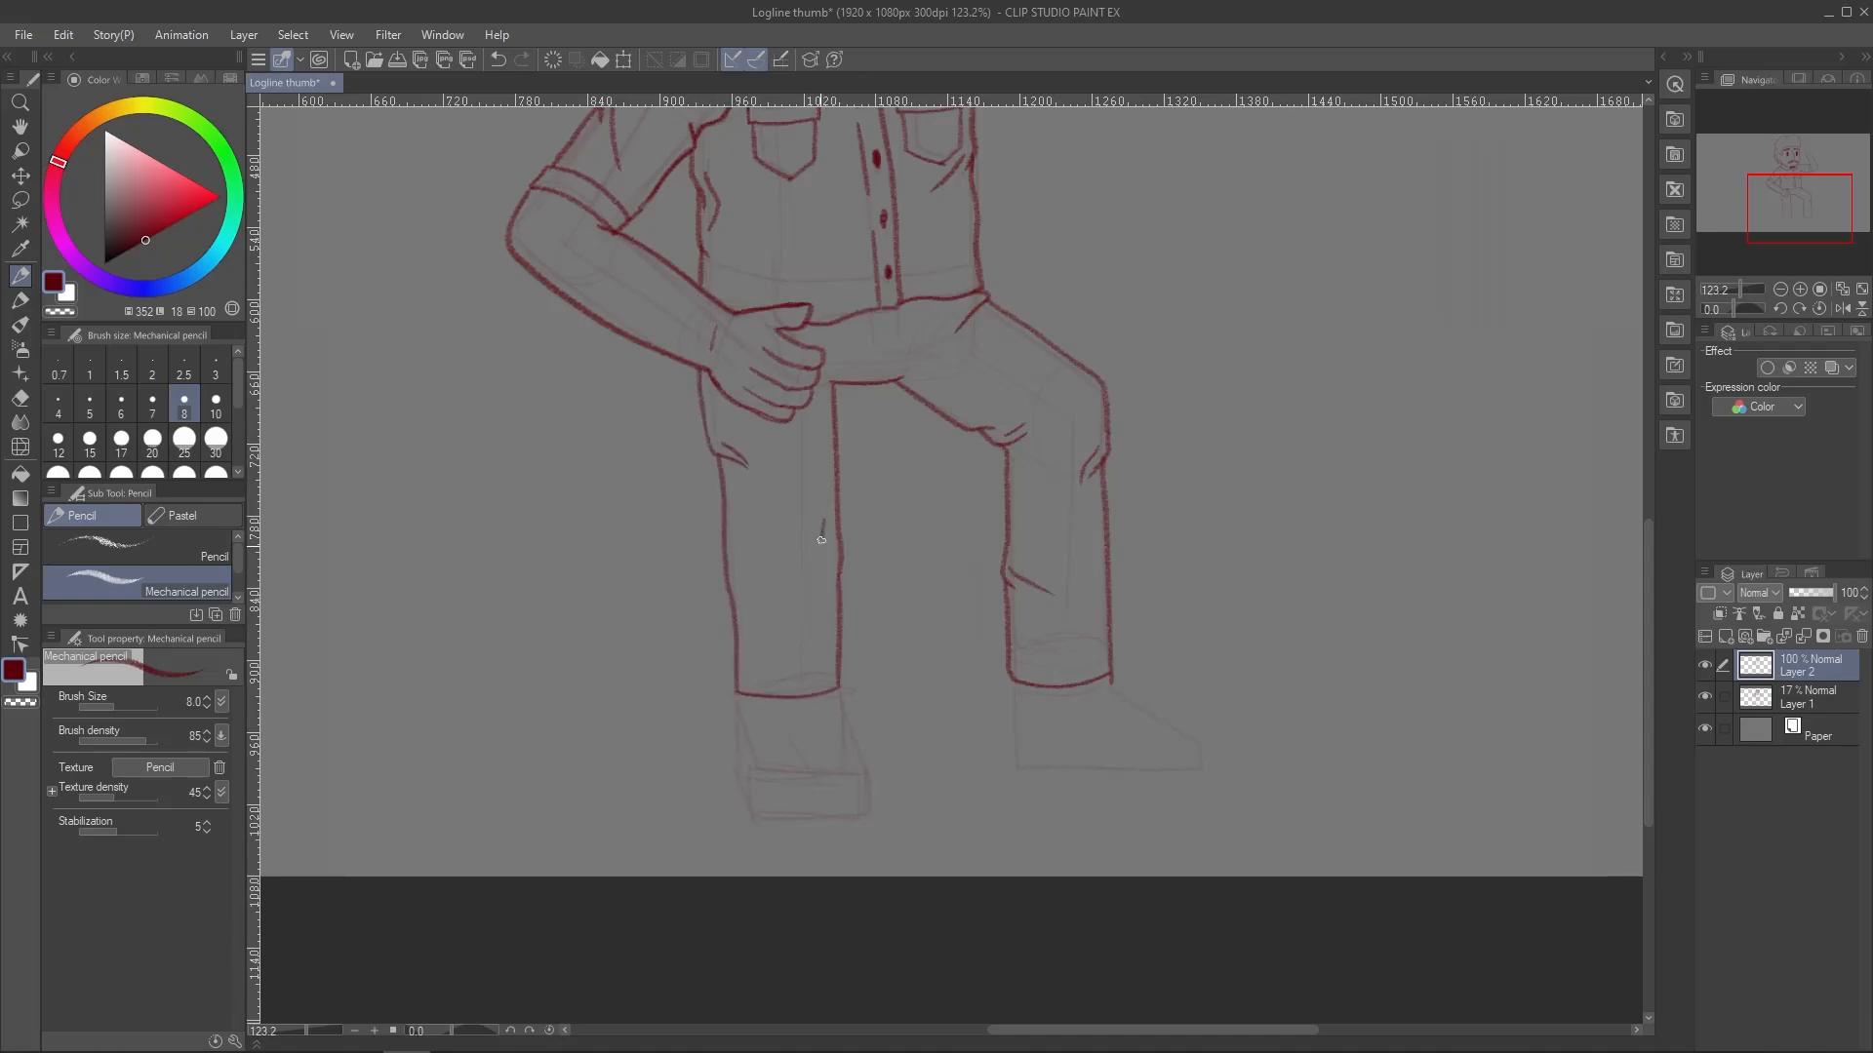
Draw clean shoes with soles beneath the trouser hems
left_click_drag(618, 711, 684, 550)
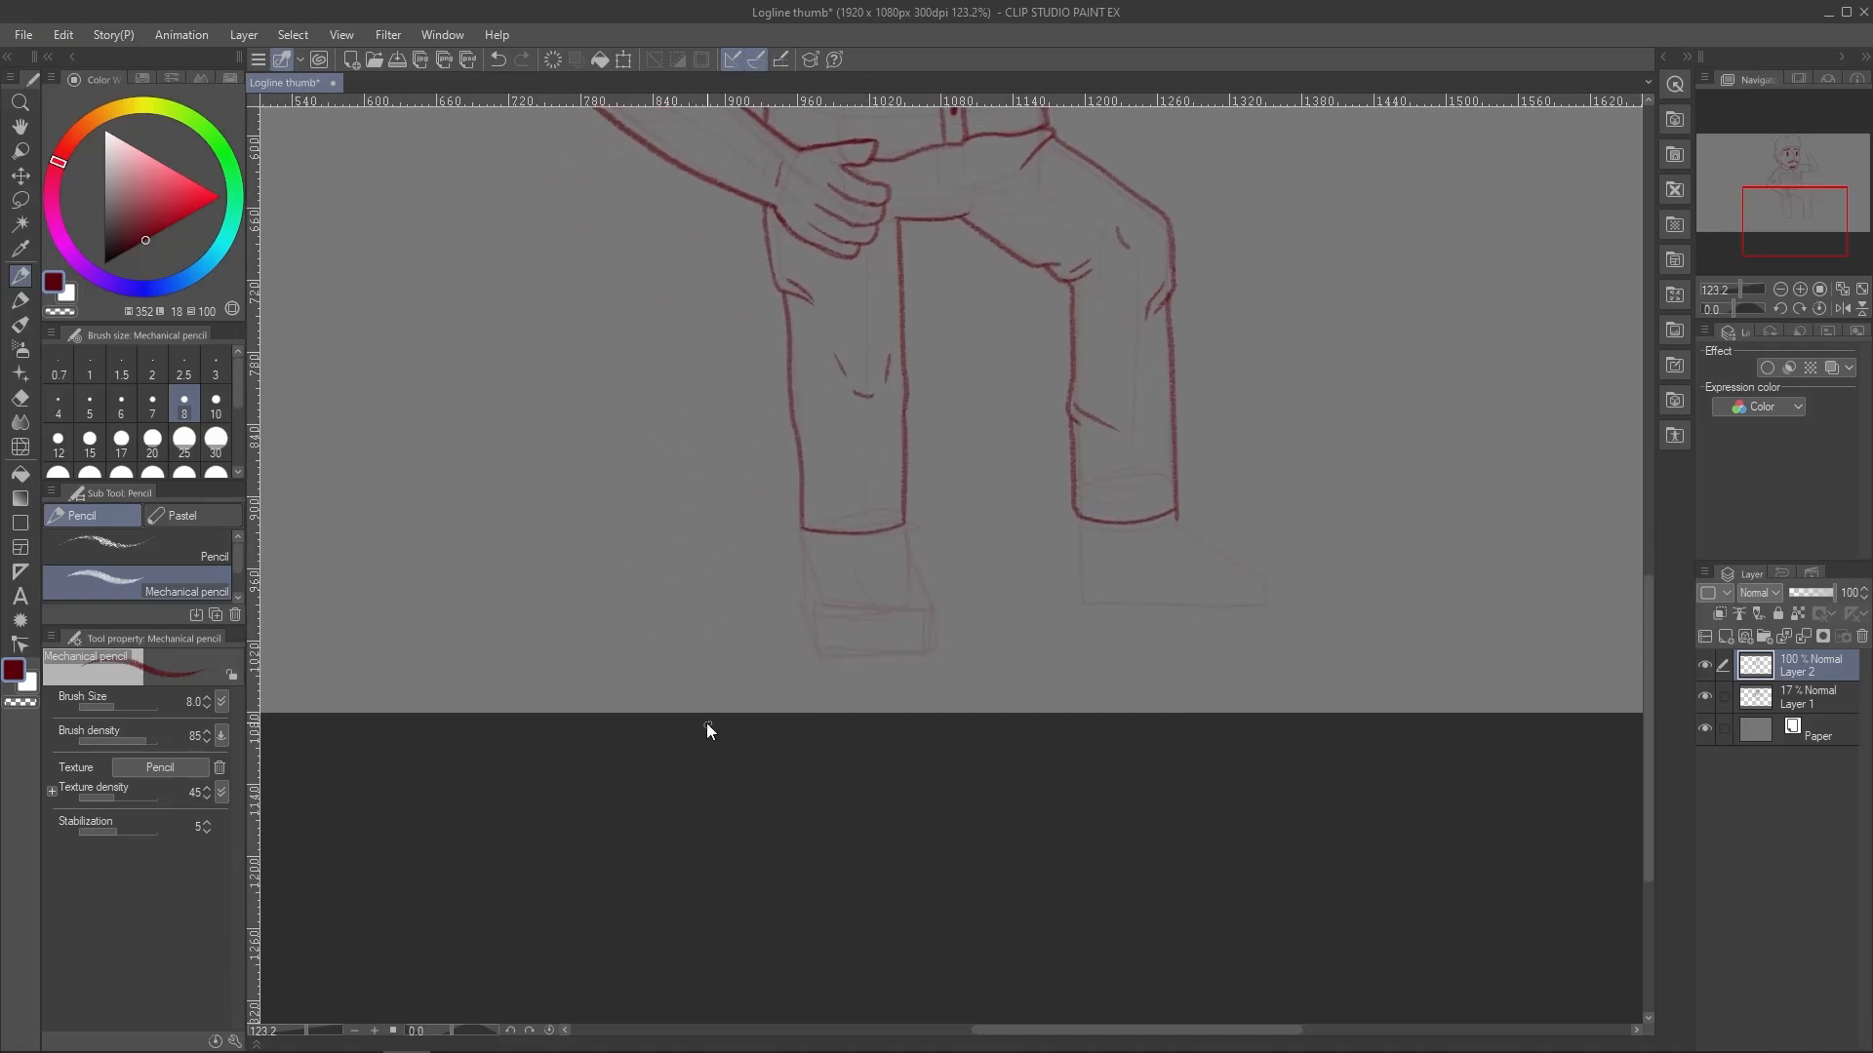
left_click_drag(903, 525, 938, 648)
mouse_move(802, 527)
left_mouse_down()
mouse_move(883, 661)
mouse_move(938, 650)
left_mouse_up()
mouse_move(804, 597)
left_mouse_down()
mouse_move(826, 626)
mouse_move(936, 636)
mouse_move(938, 615)
left_mouse_up()
key("ctrl+z")
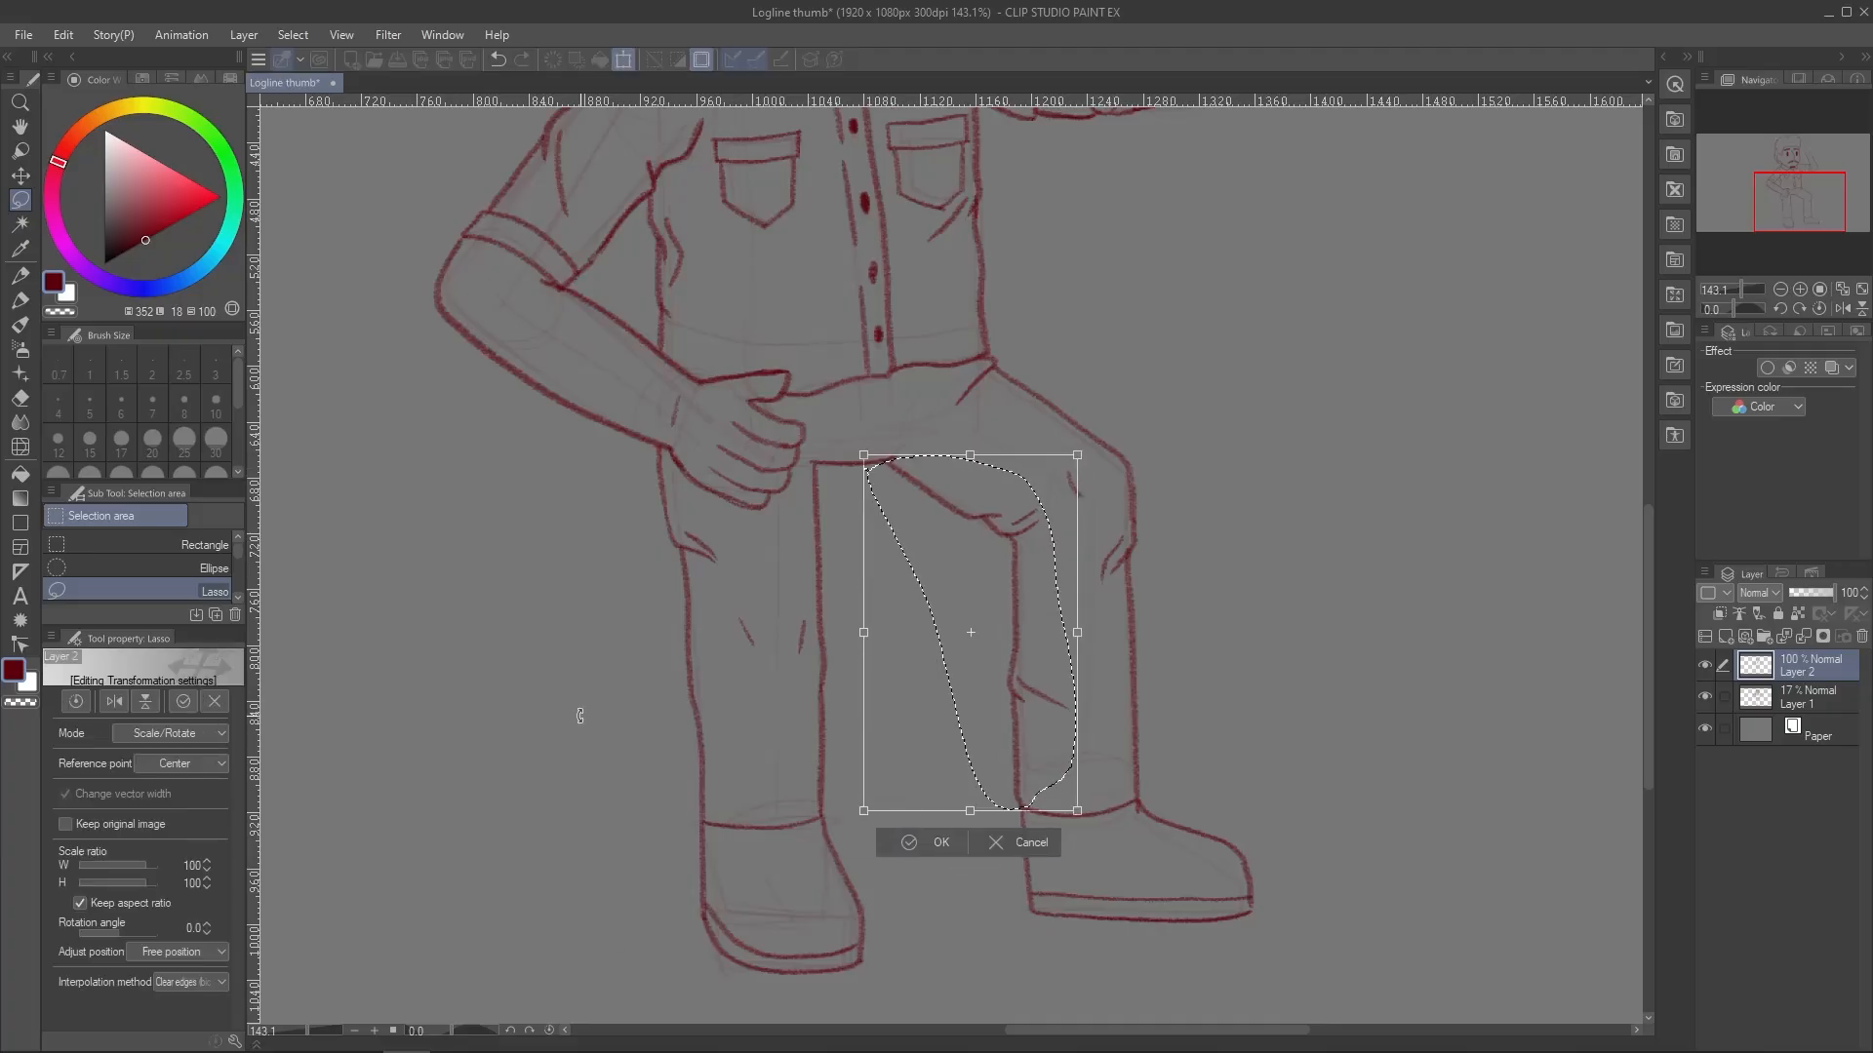
Try moving the bent leg's inner trouser line outward and scaling its lassoed shoe to 104%
key("Return")
mouse_move(1005, 802)
left_mouse_down()
mouse_move(1117, 812)
mouse_move(1012, 813)
left_mouse_up()
key("ctrl+z")
key("m")
left_click(1183, 987)
left_click_drag(976, 884, 965, 885)
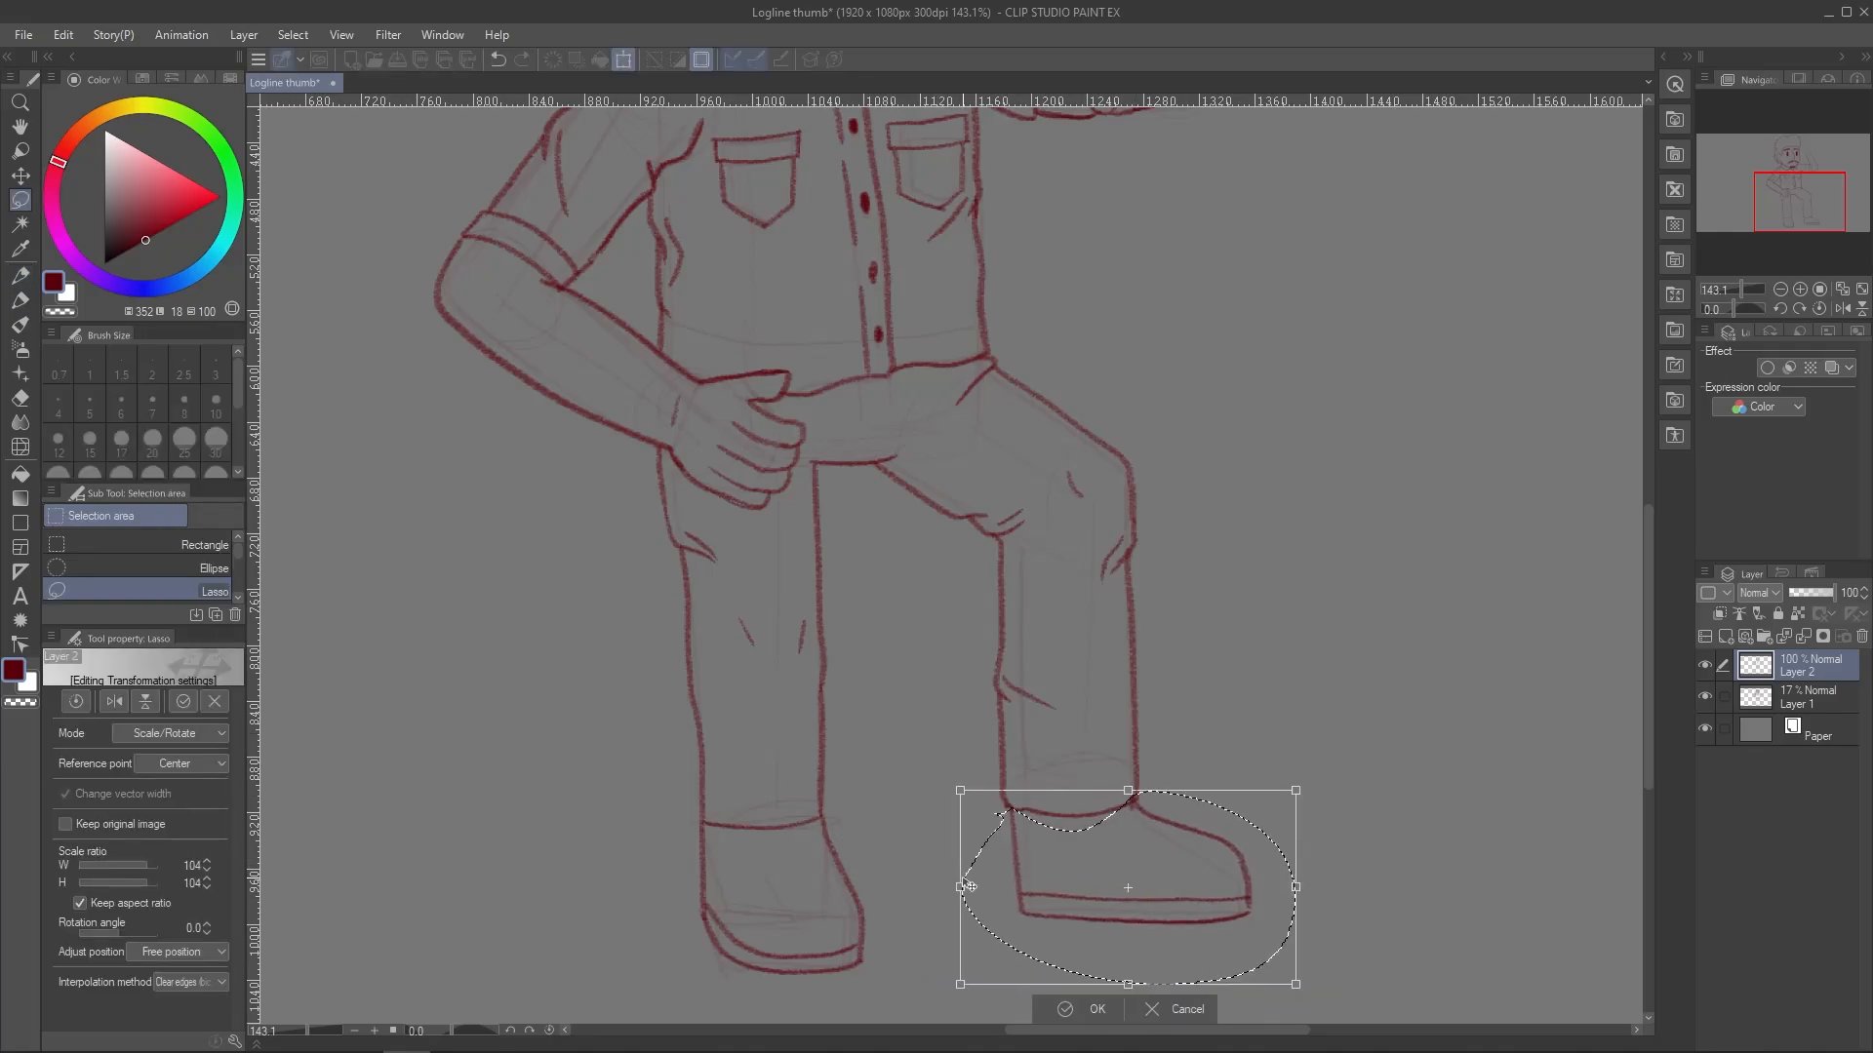
key("Return")
left_click(531, 825)
key("e")
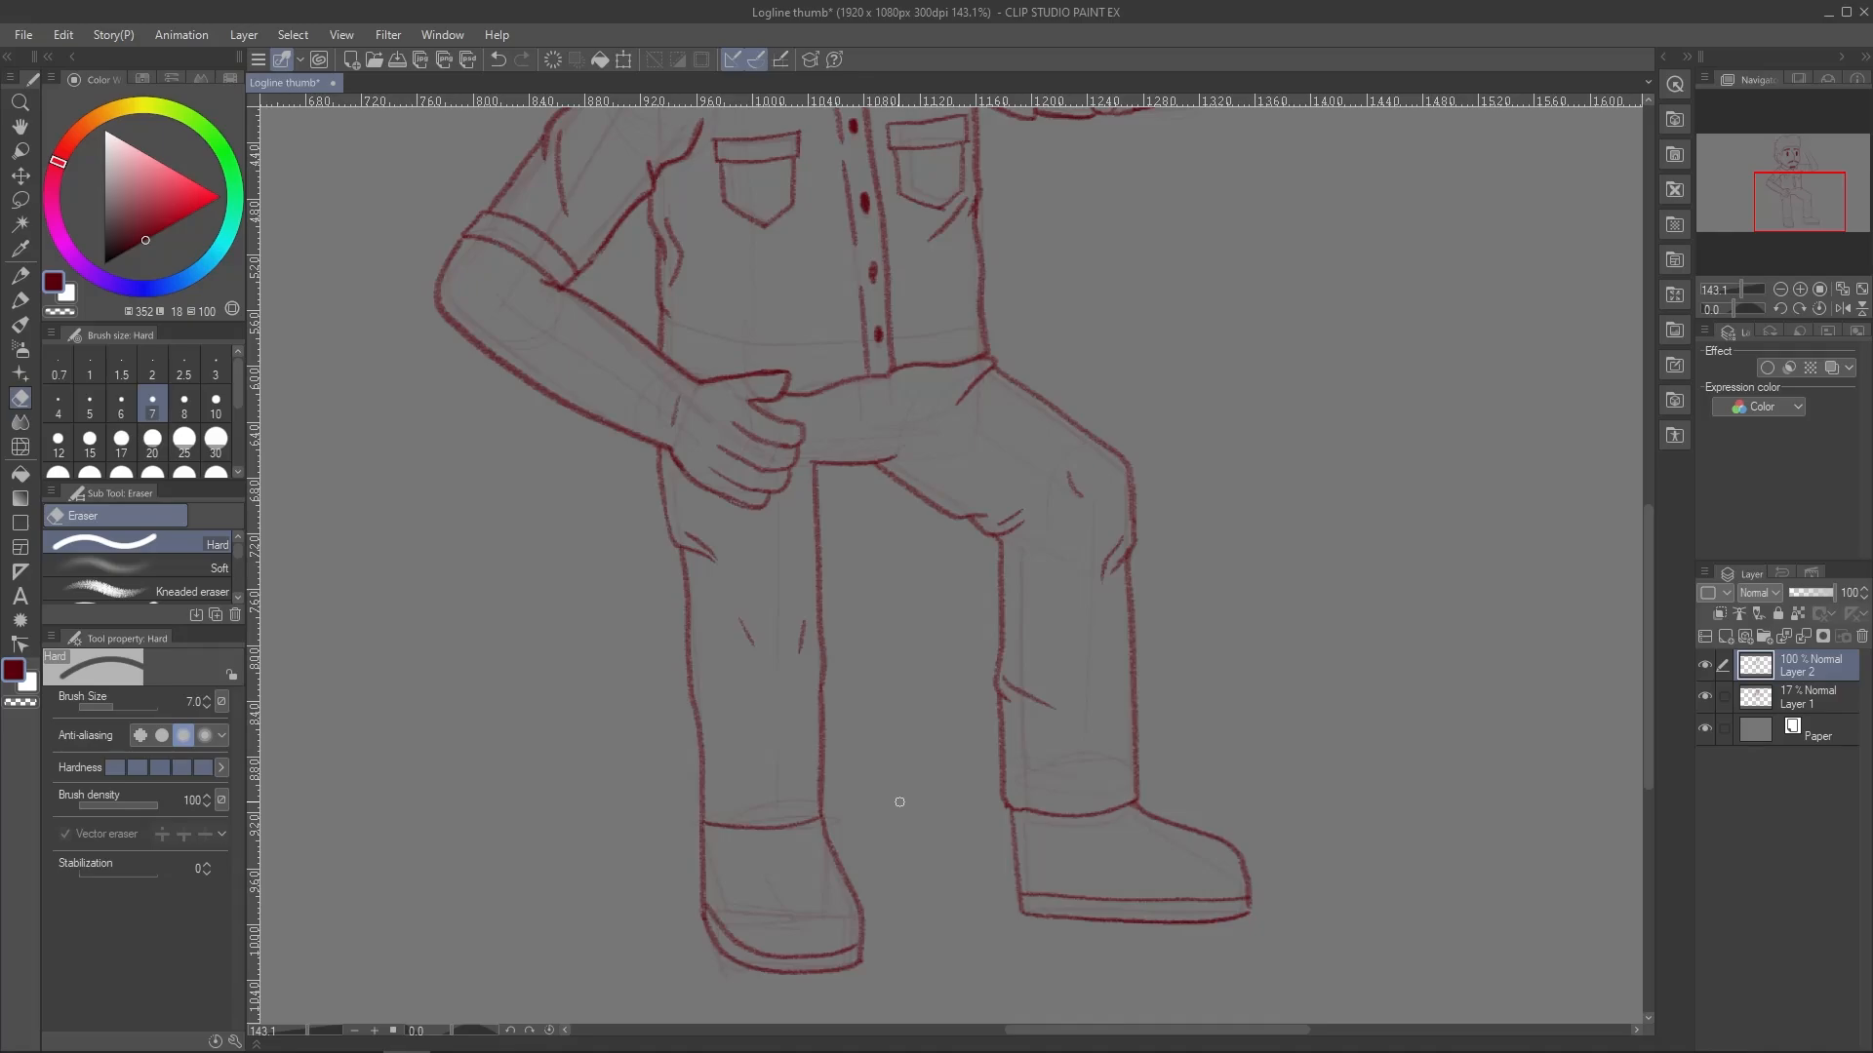
key("slash")
left_click_drag(840, 658, 852, 606)
Undo the shoe and inner leg transforms back to the lasso selection around the bent leg's inner line
key("ctrl+z")
key("ctrl+z")
key("ctrl+z")
key("ctrl+z")
key("ctrl+z")
key("ctrl+z")
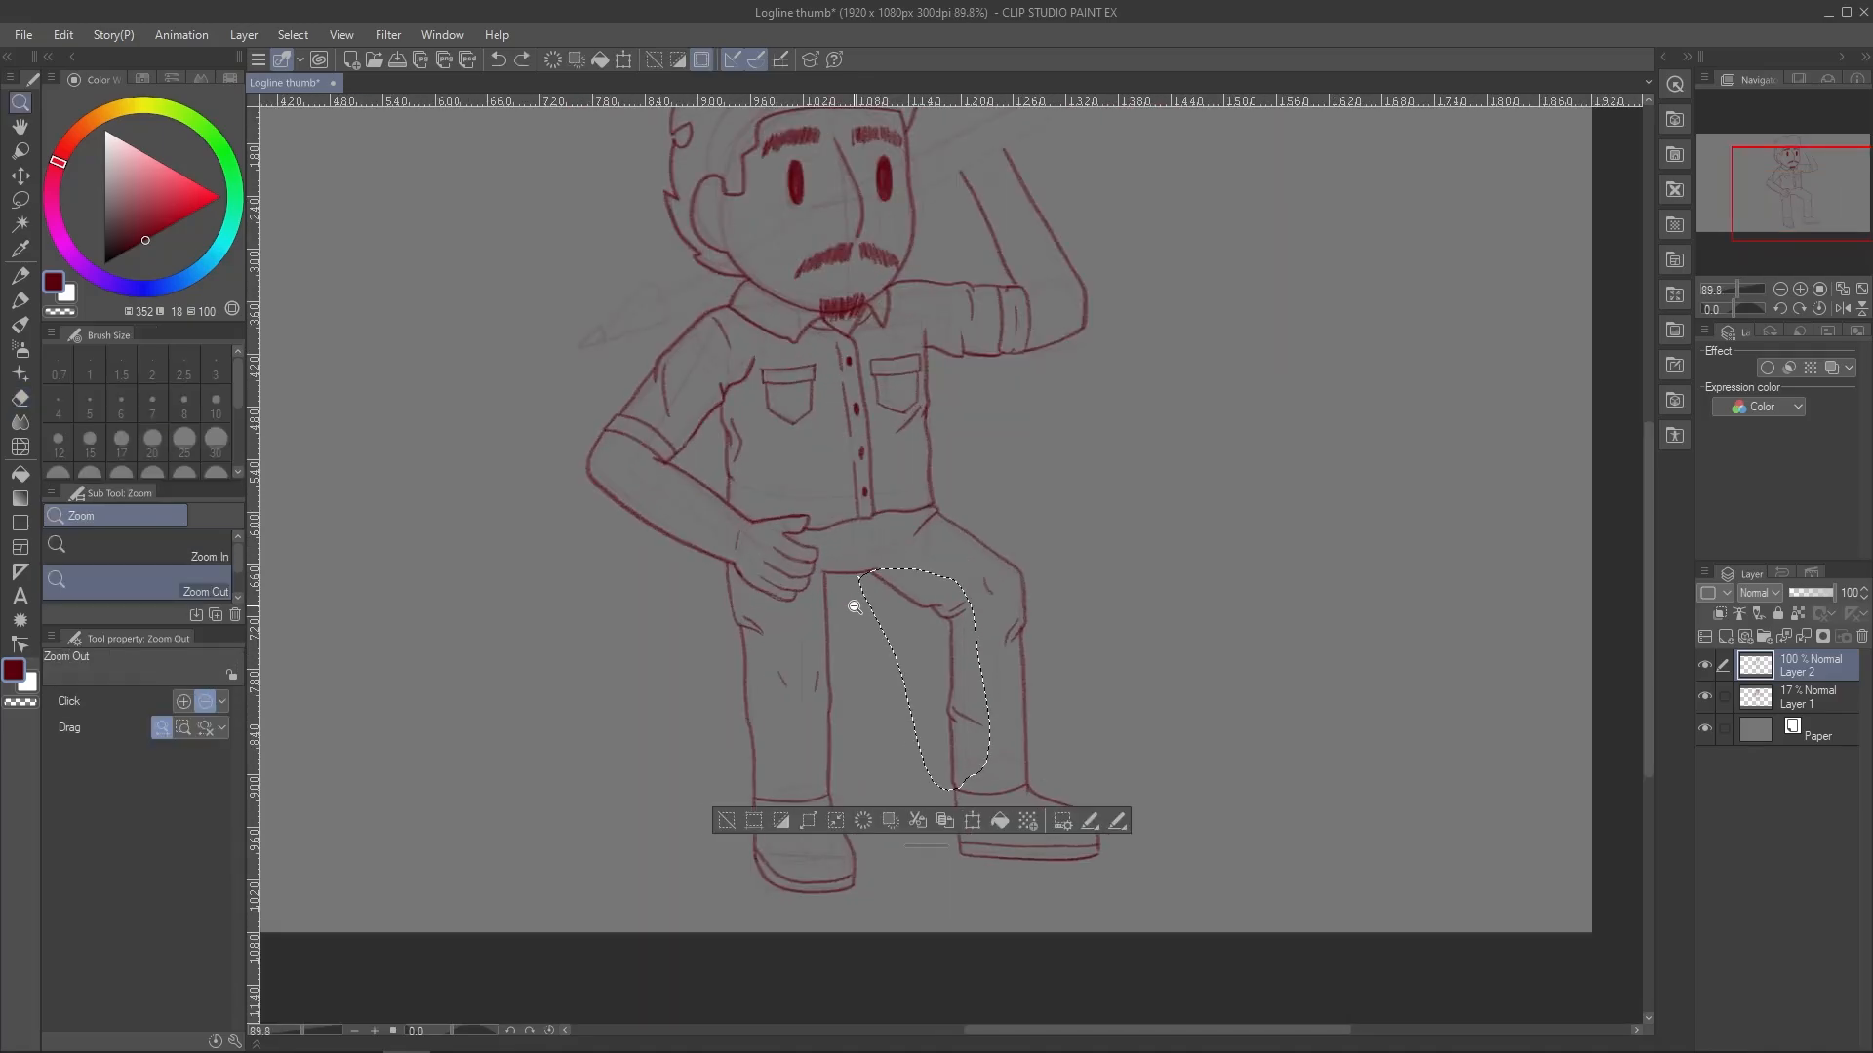
Transform the bent leg's inner trouser line to widen the lower leg, and adjust its lassoed shoe to fit
key("ctrl+t")
left_click(882, 829)
scroll(577, 802, "up", 2)
key("m")
left_click_drag(958, 786, 1056, 778)
key("ctrl+t")
key("Return")
key("ctrl+d")
Retouch the bent leg's trouser hem where its corners meet the shoe
key("p")
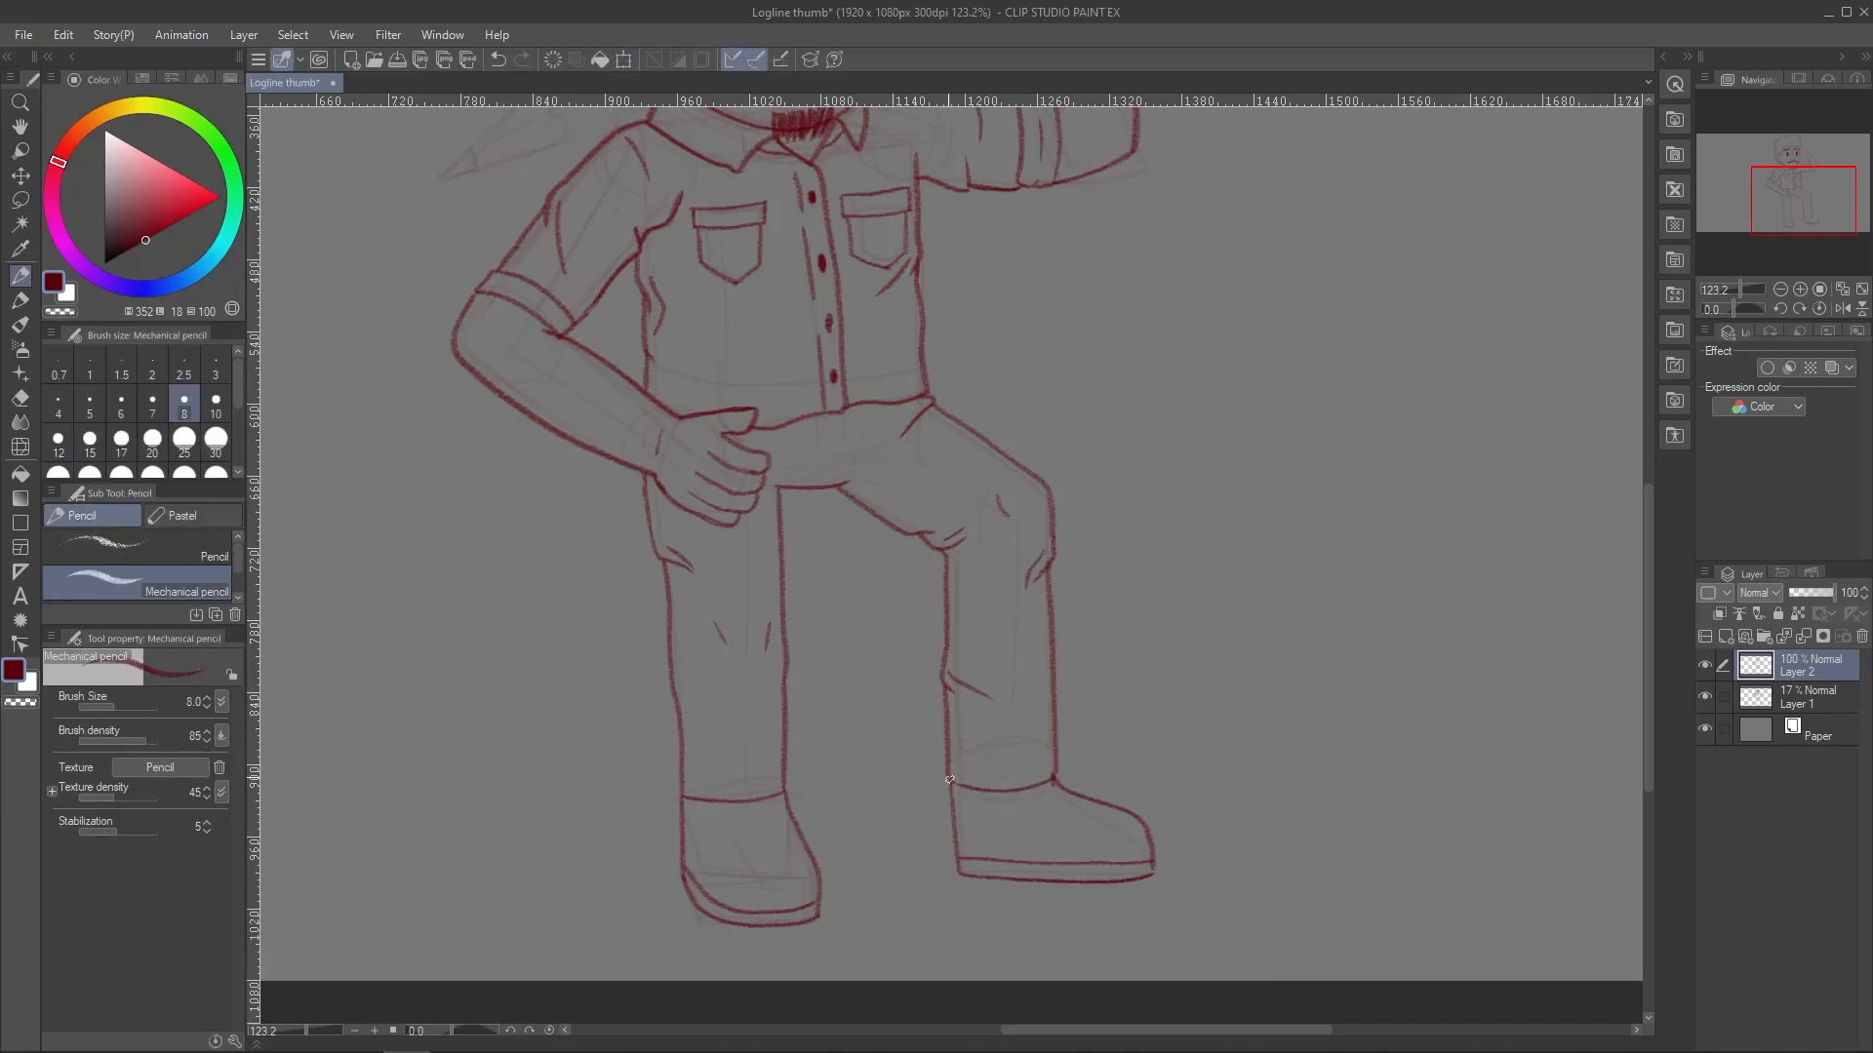
left_click(1050, 771)
key("e")
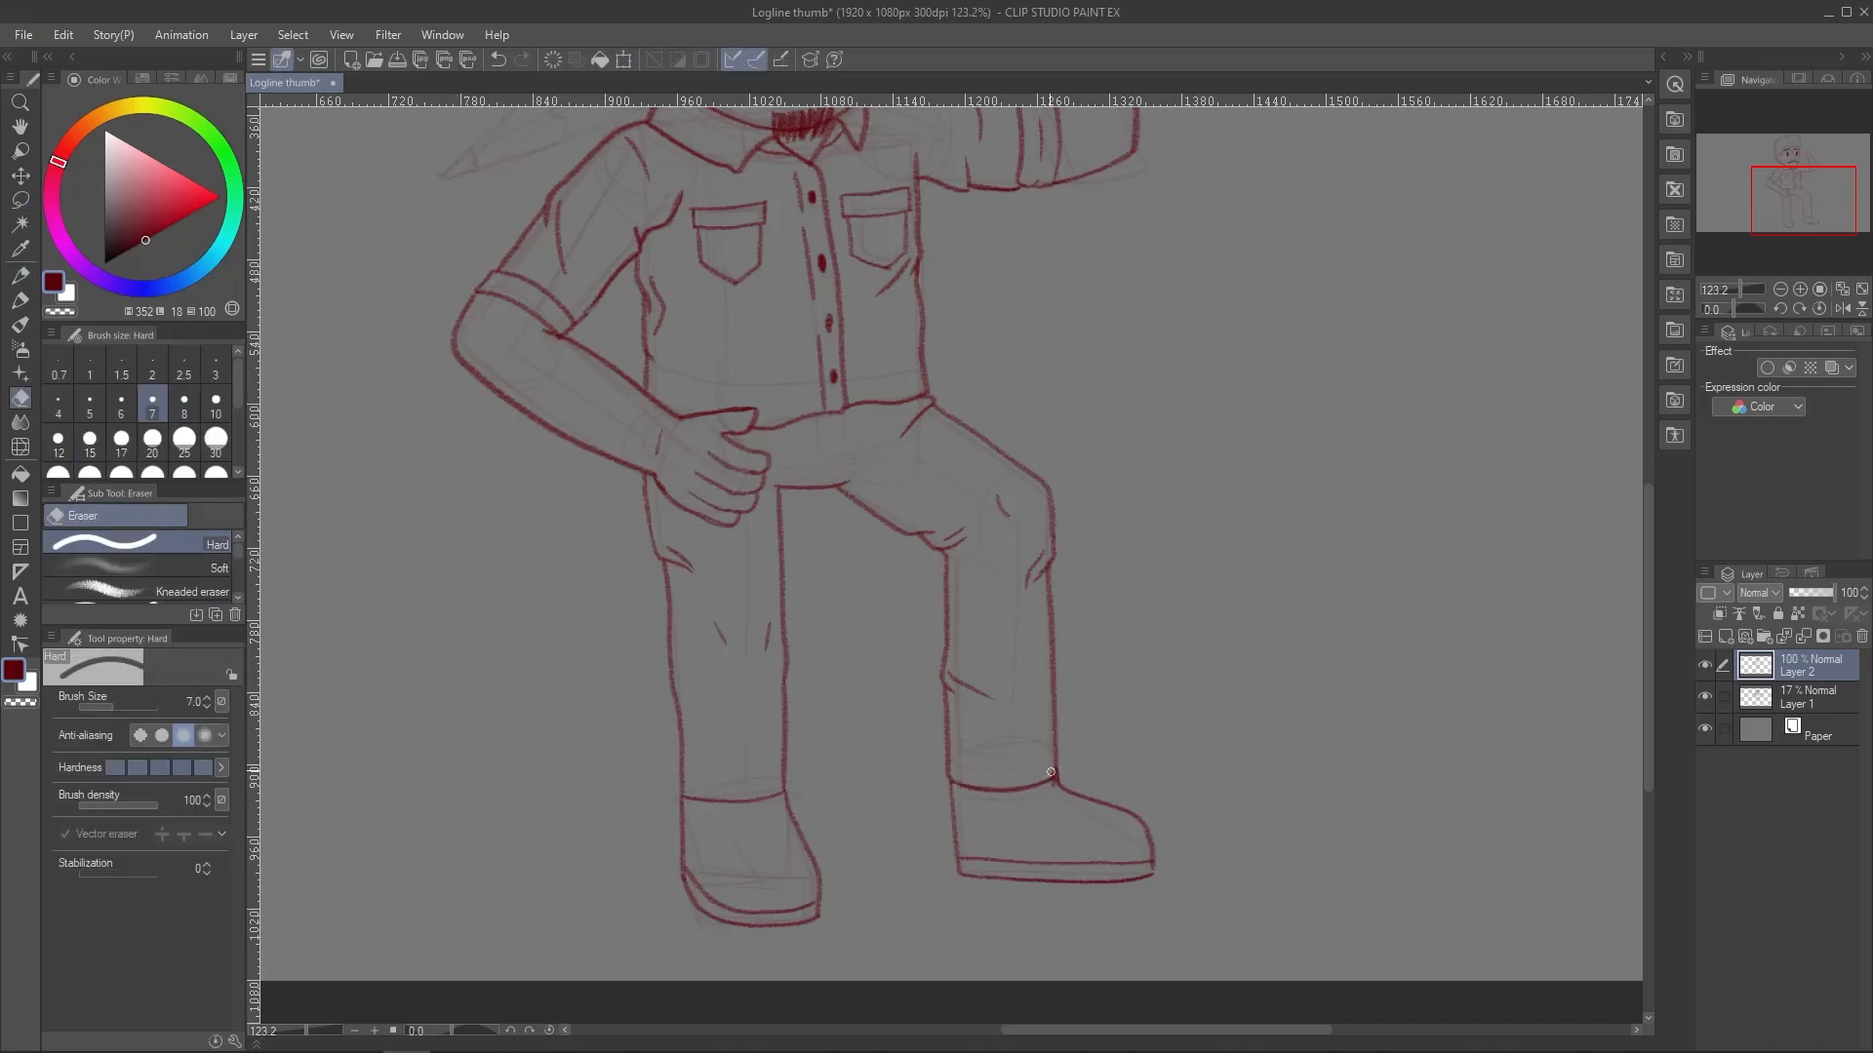
Draw the raised hand's thumb and open palm outline at the end of the raised forearm
mouse_move(530, 286)
left_mouse_down()
mouse_move(736, 708)
mouse_move(510, 853)
mouse_move(622, 676)
left_mouse_up()
key("p")
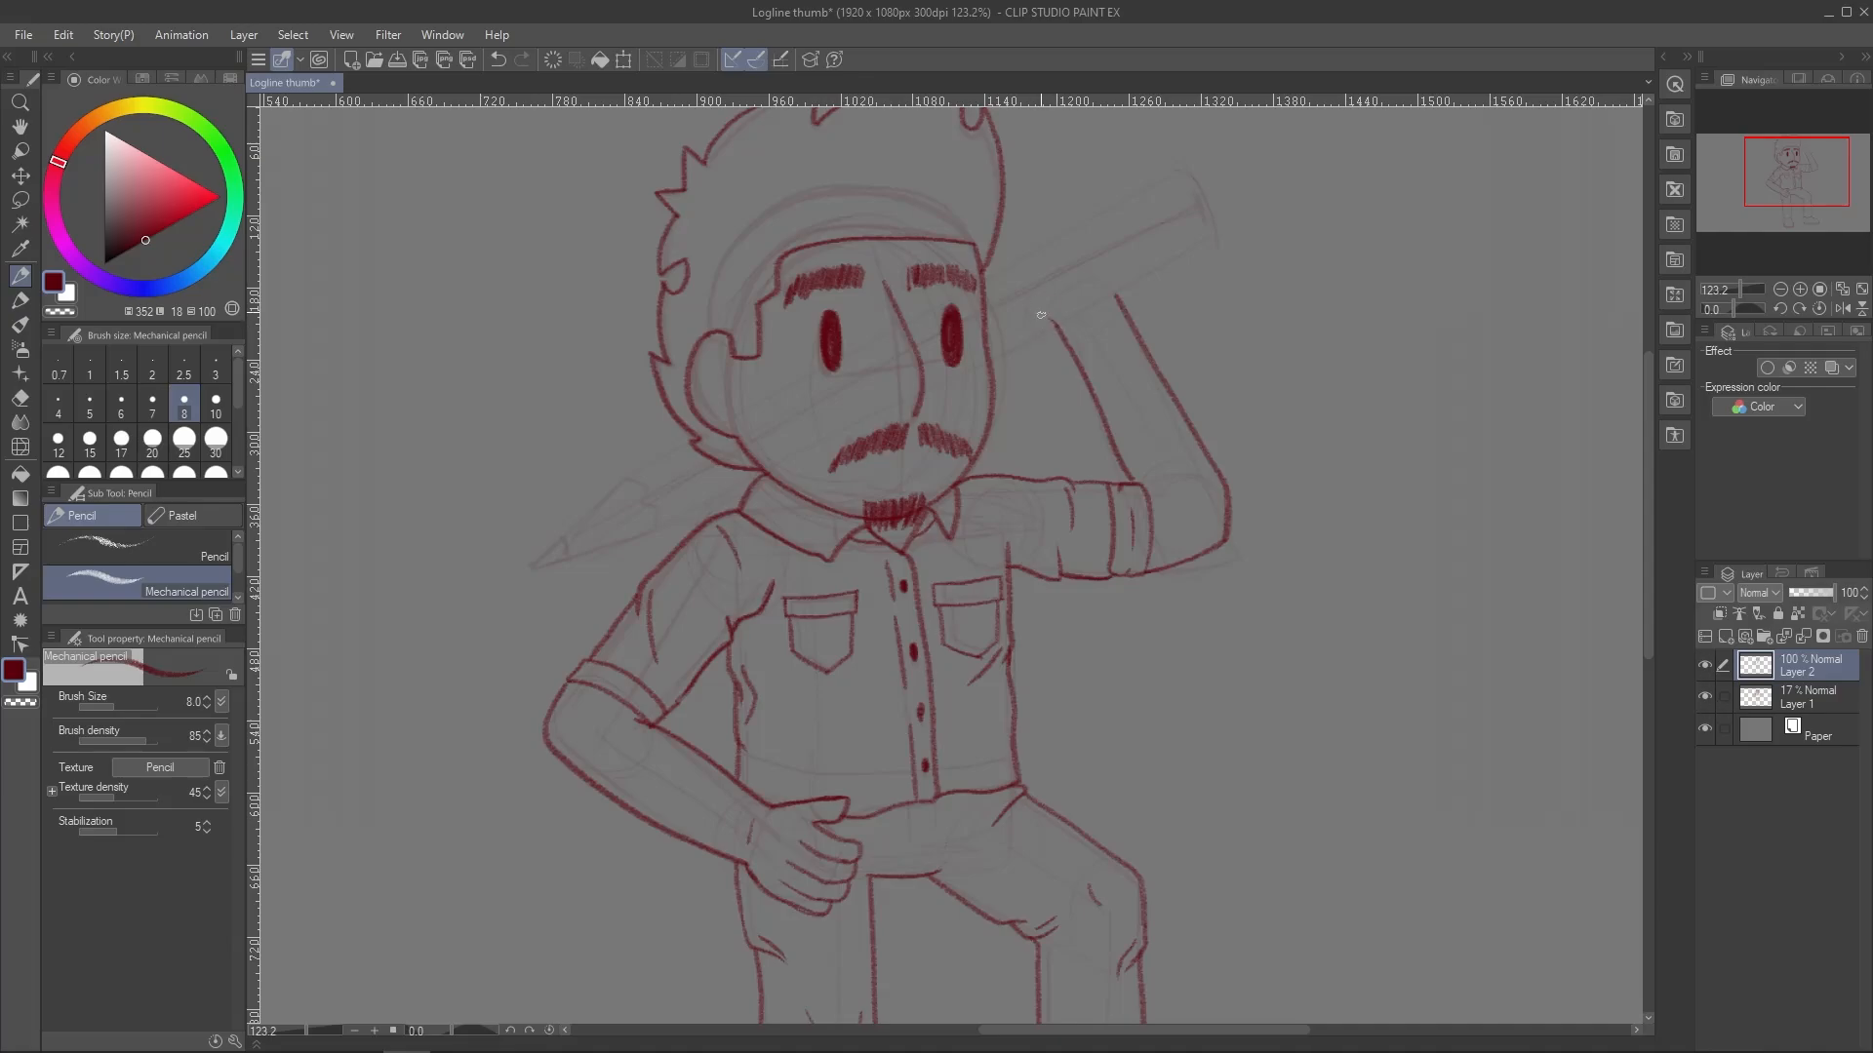
mouse_move(1041, 315)
left_mouse_down()
mouse_move(1010, 288)
mouse_move(1032, 282)
left_mouse_up()
Add a new layer above the character linework and name it "pencil"
left_click(1726, 636)
double_click(1797, 672)
type("pencil")
key("Return")
left_click_drag(960, 368, 1018, 408)
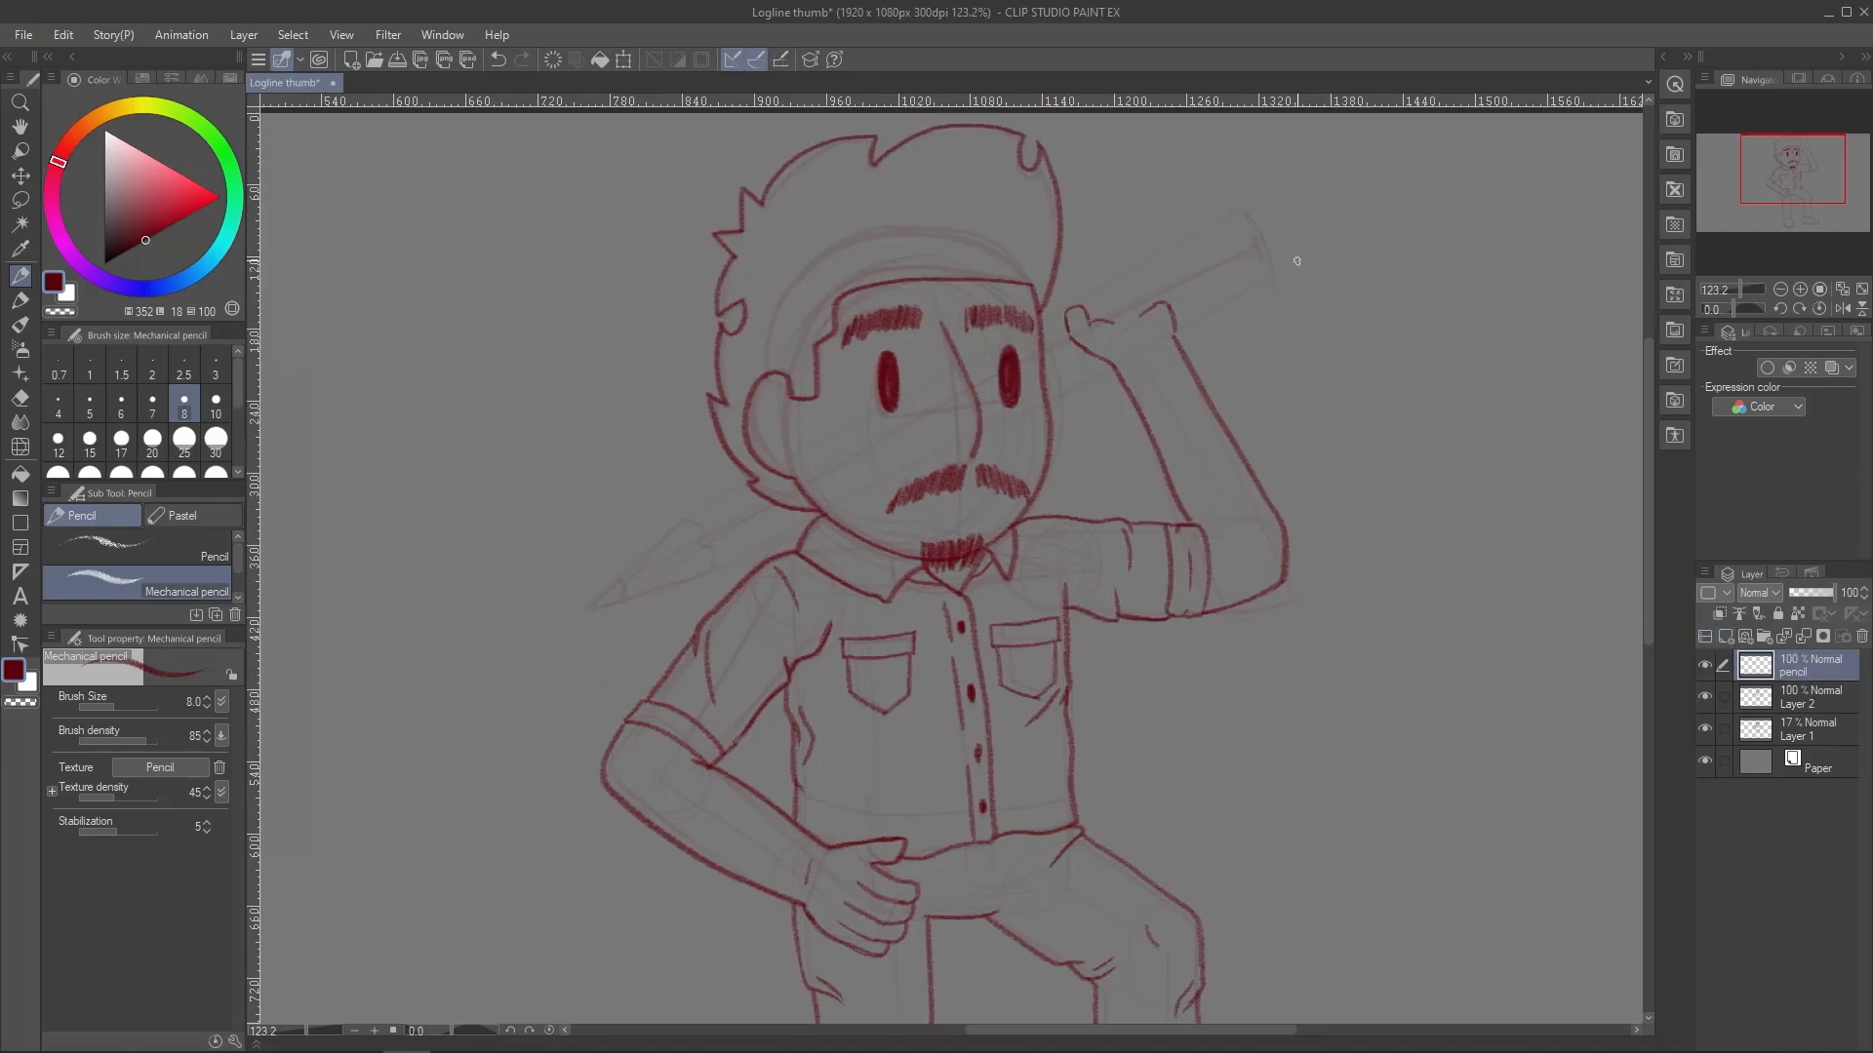
left_click_drag(1295, 261, 828, 393)
key("ctrl+z")
left_click_drag(1144, 310, 517, 593)
key("ctrl+z")
left_click(1170, 302)
left_click(402, 745, "shift")
left_click(1171, 302)
left_click(1361, 205, "shift")
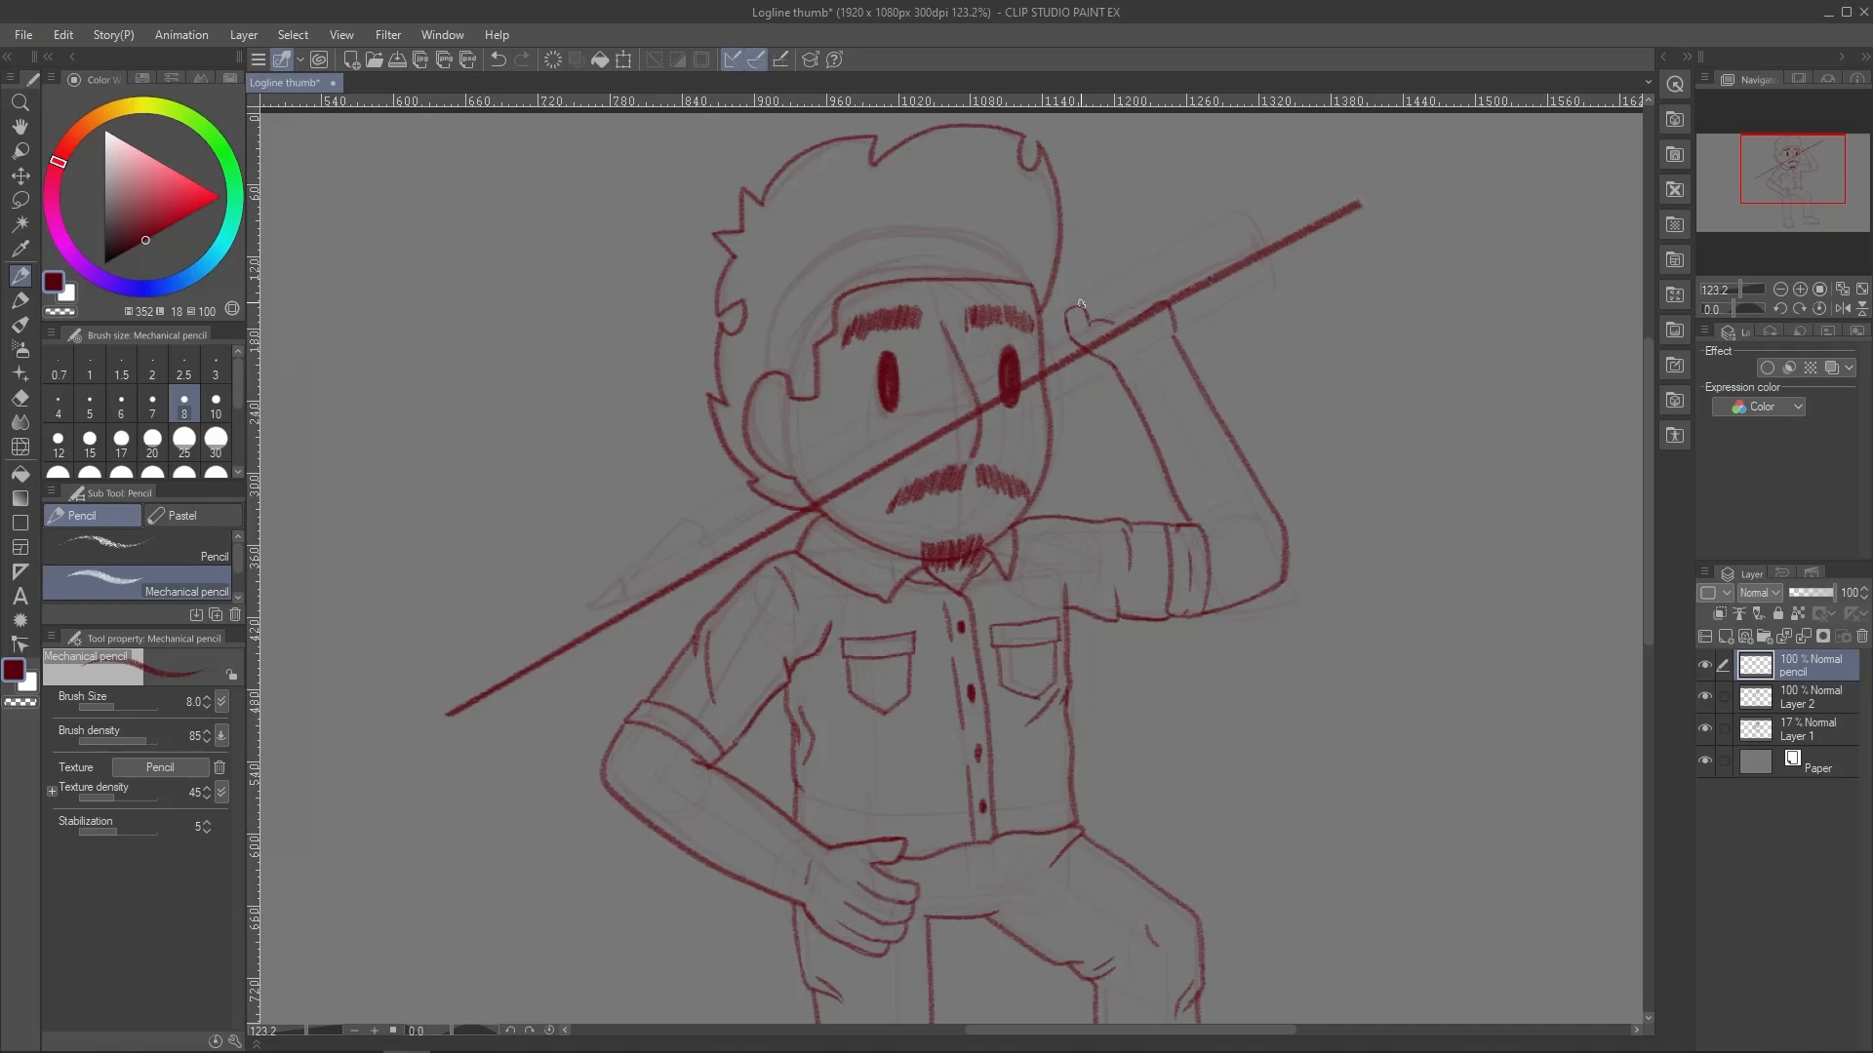
key("ctrl+z")
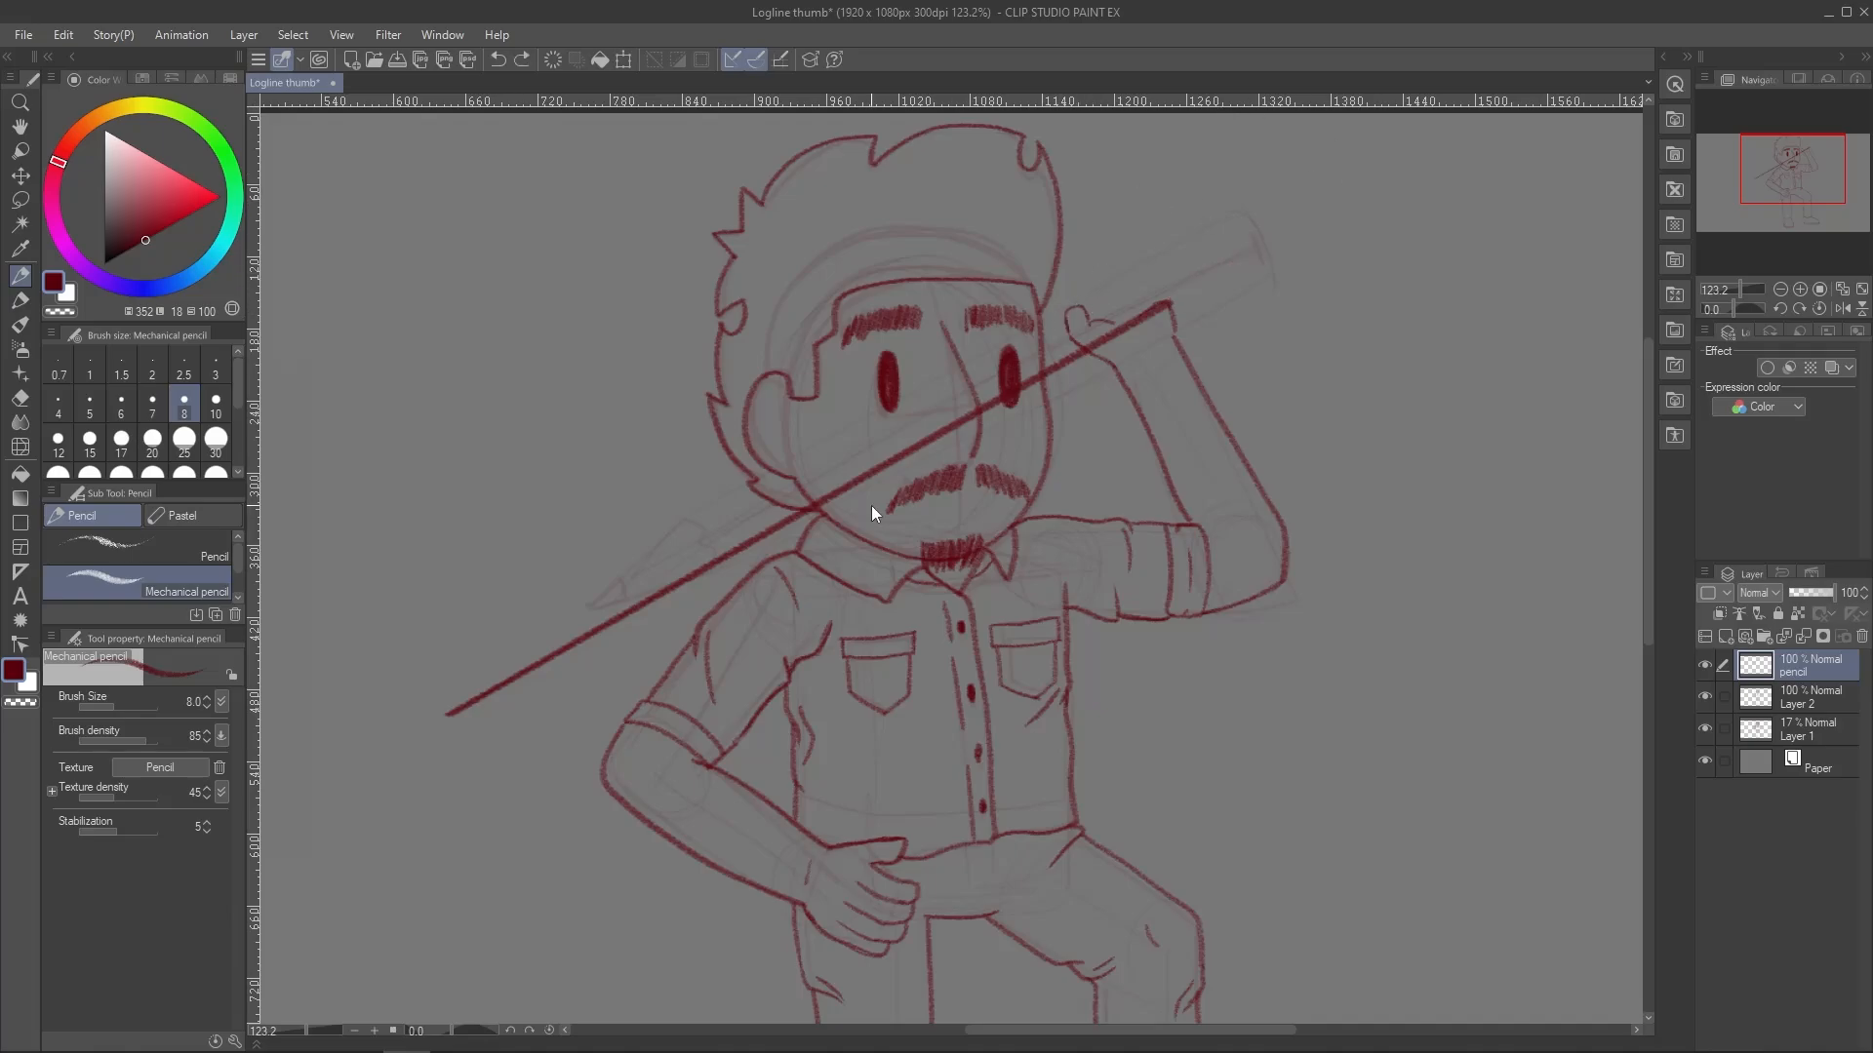
key("ctrl+z")
Draw a straight diagonal edge for the giant pencil from the hip arm's elbow past the raised hand, erasing the part crossing the thumb
left_click(563, 727)
left_click(1280, 204, "shift")
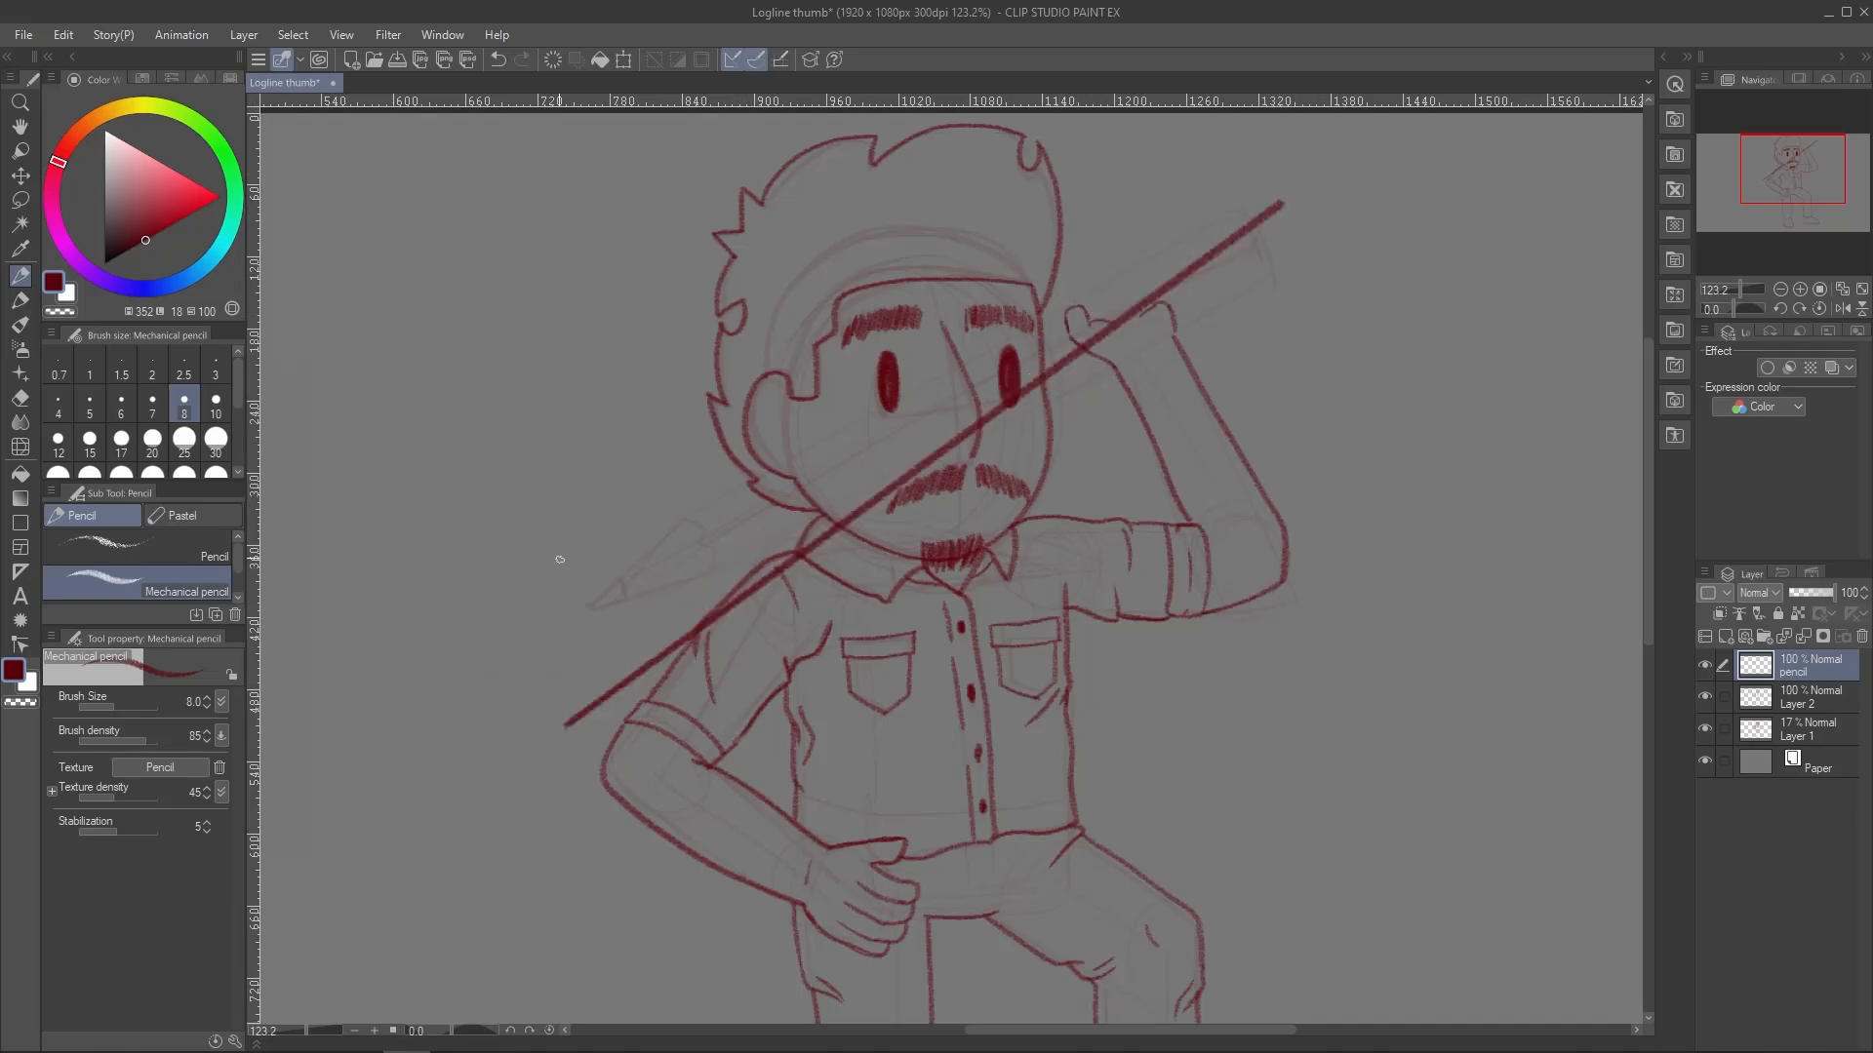
key("e")
left_click_drag(1110, 328, 1086, 346)
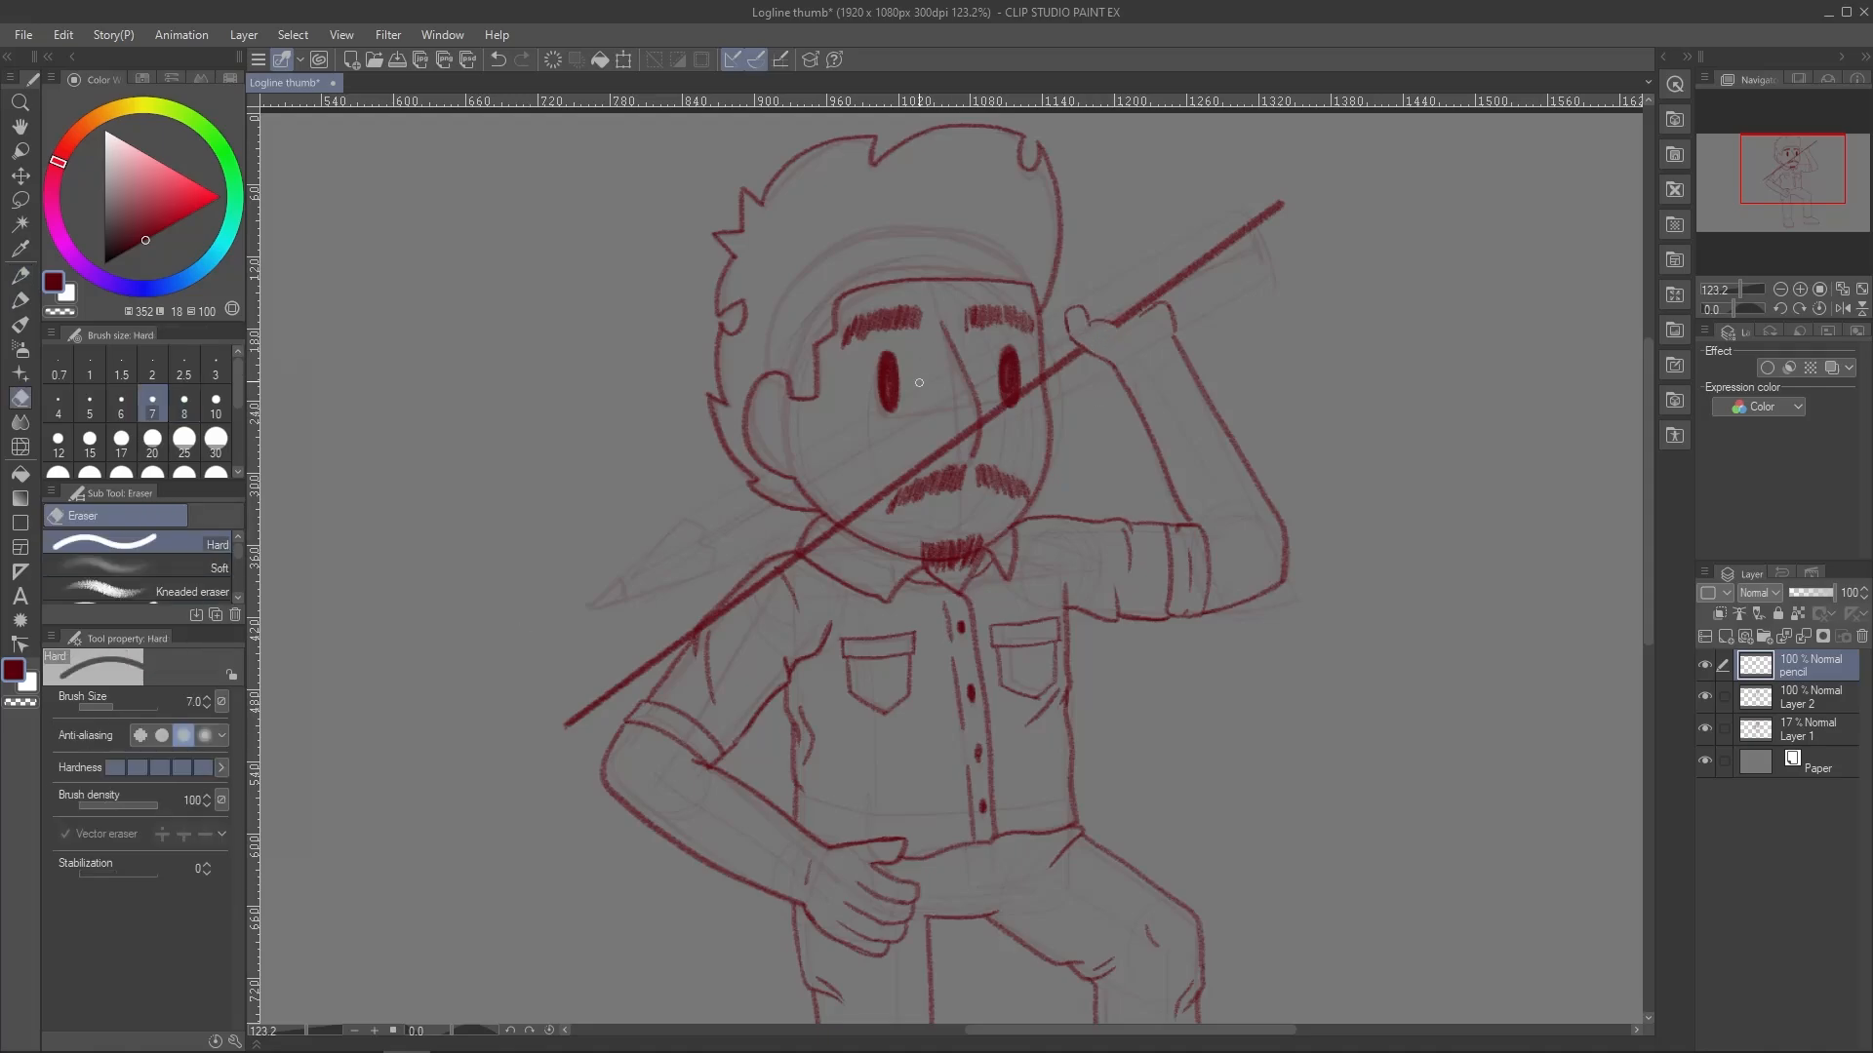
key("p")
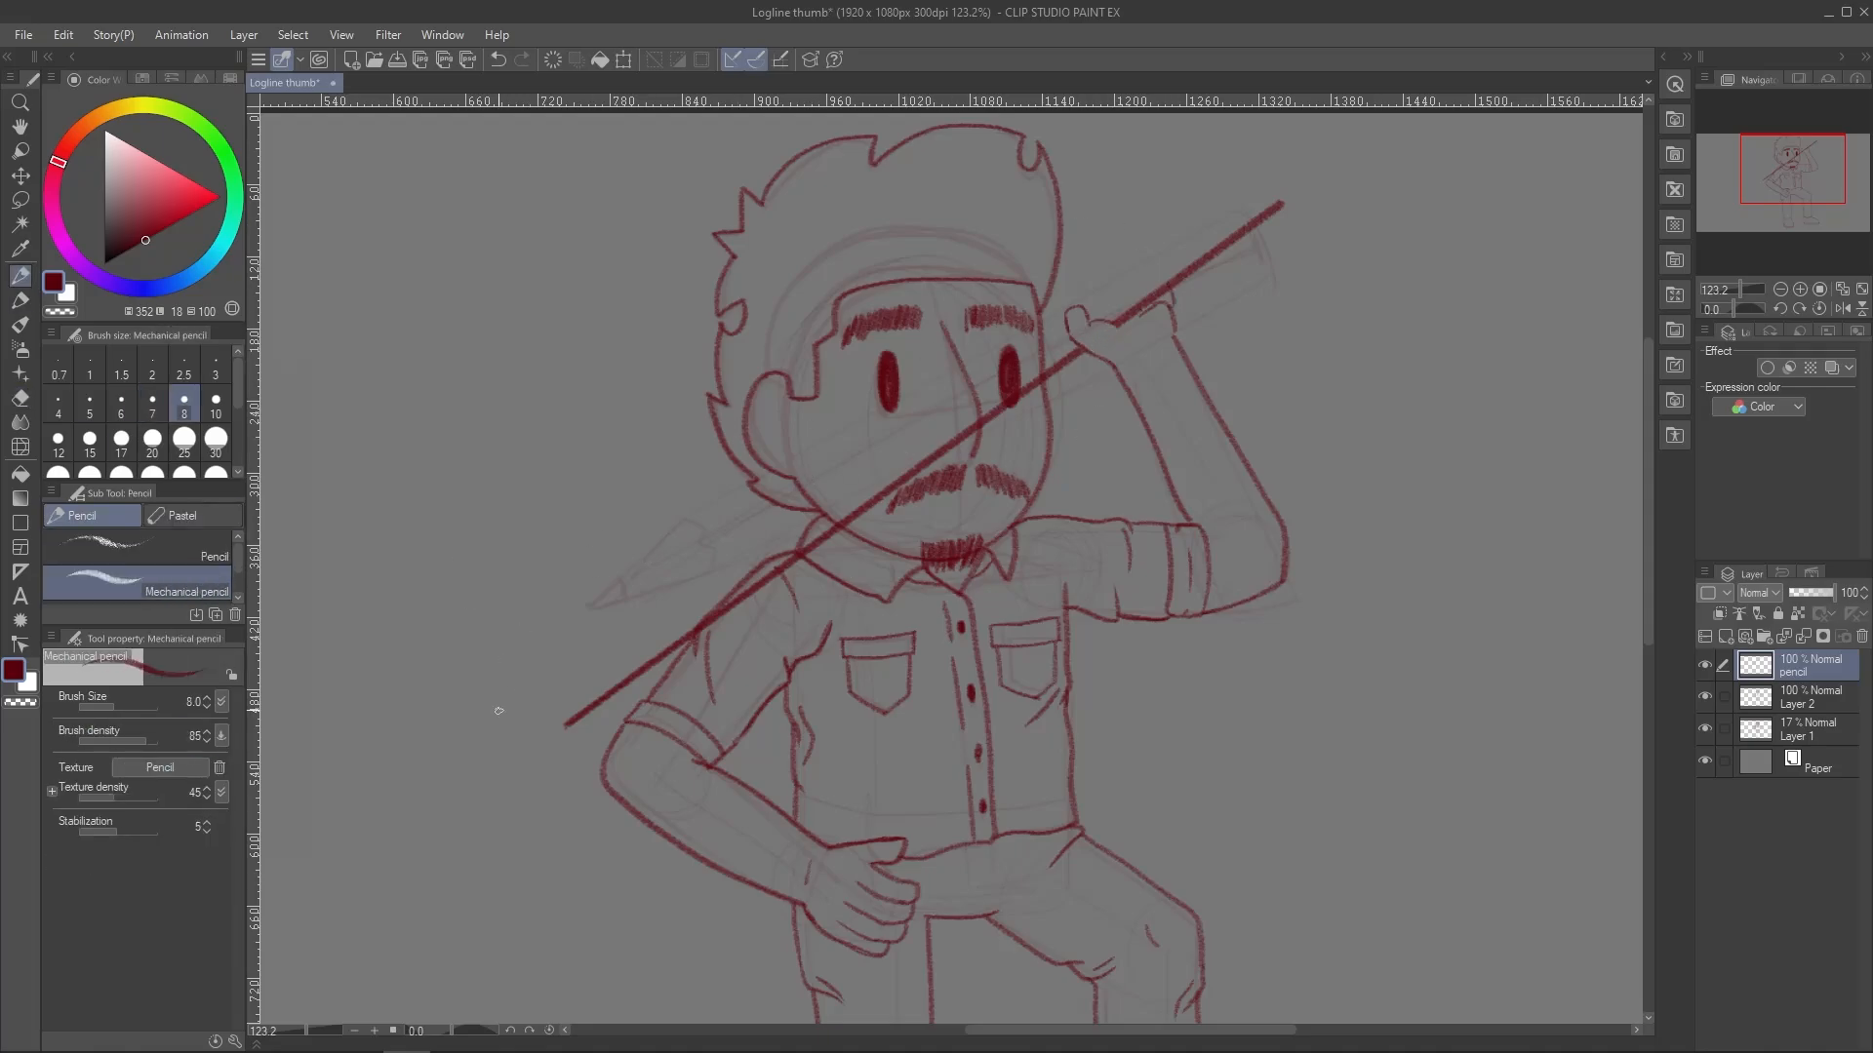
Draw the giant pencil's sharpened tip, its second long edge and its rounded eraser end beyond the raised hand
left_click_drag(625, 679, 517, 723)
mouse_move(569, 639)
left_mouse_down()
mouse_move(517, 725)
mouse_move(557, 712)
mouse_move(515, 724)
left_mouse_up()
mouse_move(535, 697)
left_mouse_down()
mouse_move(543, 711)
mouse_move(1234, 146)
mouse_move(1079, 285)
left_mouse_up()
left_click_drag(1230, 237, 1205, 183)
left_click_drag(1059, 322, 1086, 371)
Add the curved ferrule bands, the lengthwise ridge and the dark lead point to the pencil
left_click_drag(1072, 284, 1103, 259)
left_click_drag(1161, 319, 1123, 347)
left_click_drag(1103, 261, 1161, 322)
left_click_drag(1014, 336, 1025, 408)
key("ctrl+z")
mouse_move(425, 777)
left_mouse_down()
mouse_move(539, 628)
mouse_move(574, 682)
mouse_move(1134, 226)
left_mouse_up()
key("ctrl+z")
left_click_drag(500, 703, 492, 709)
Erase the pencil lines crossing the character's face, hair and shoulder with a size 70 hard eraser
key("e")
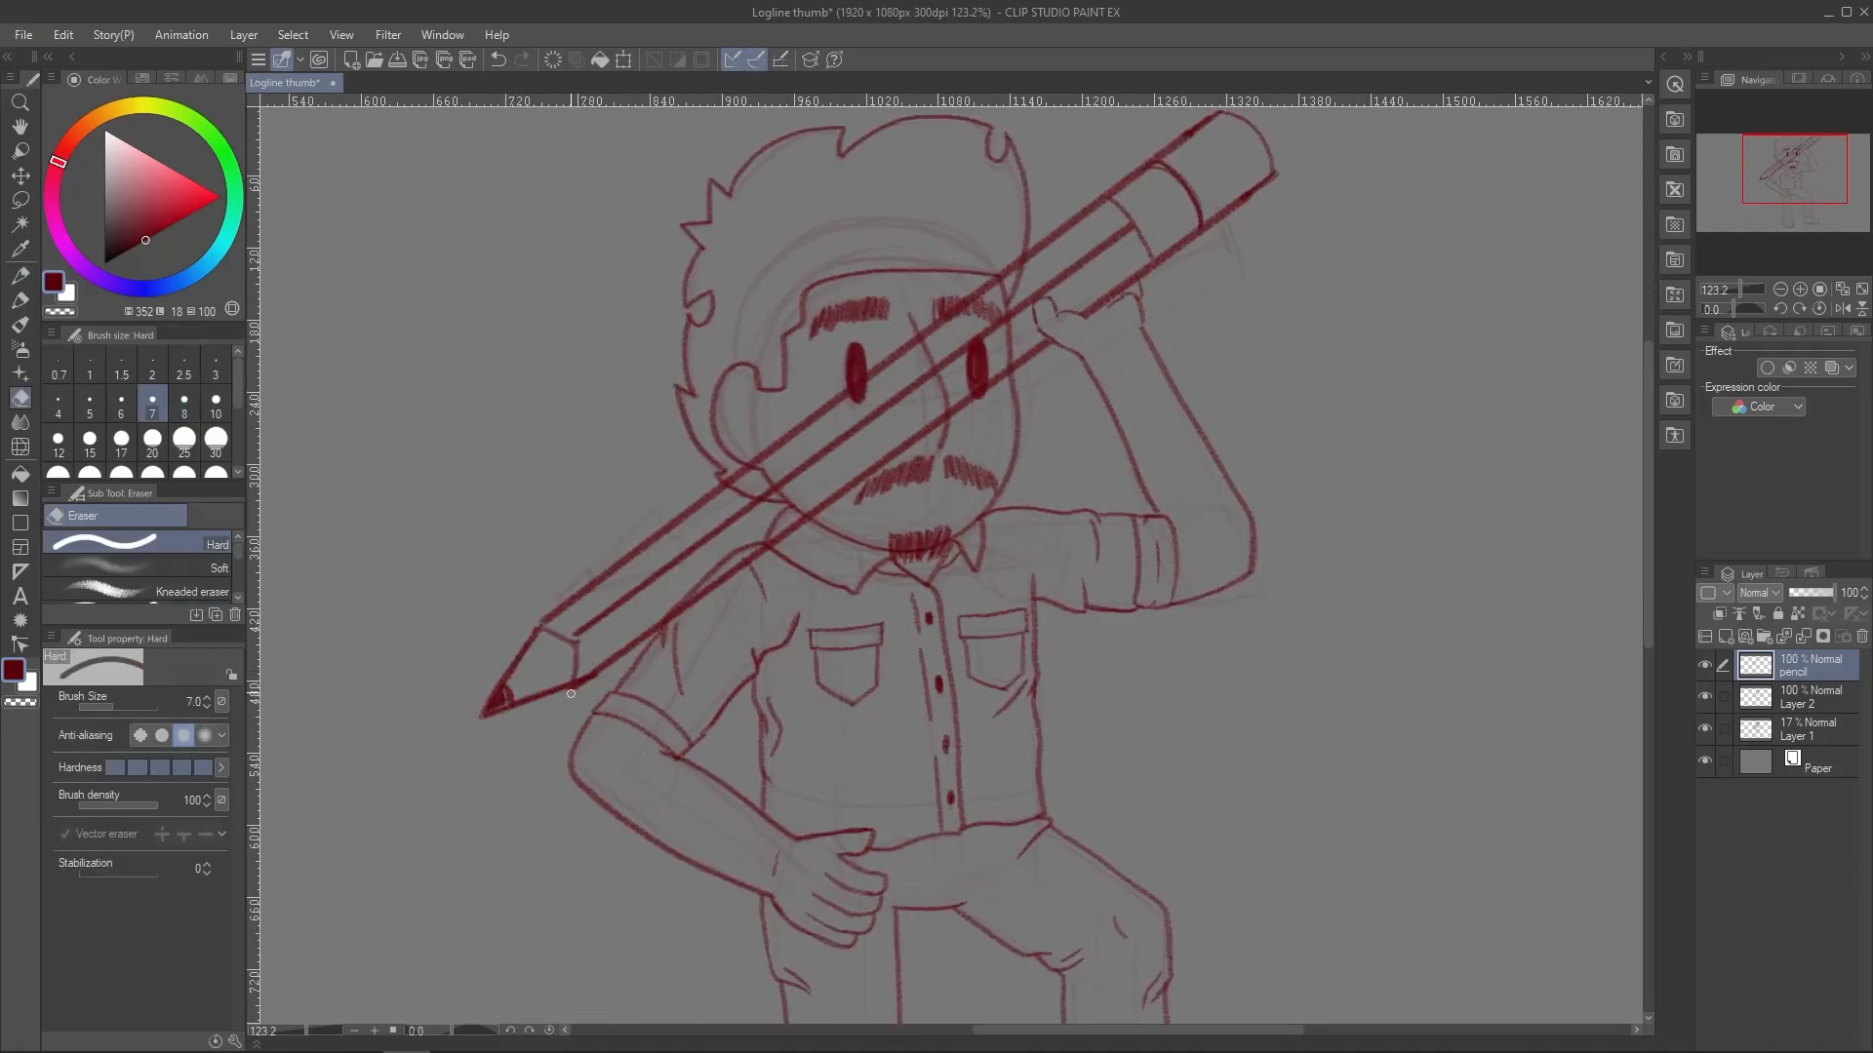
left_click(152, 473)
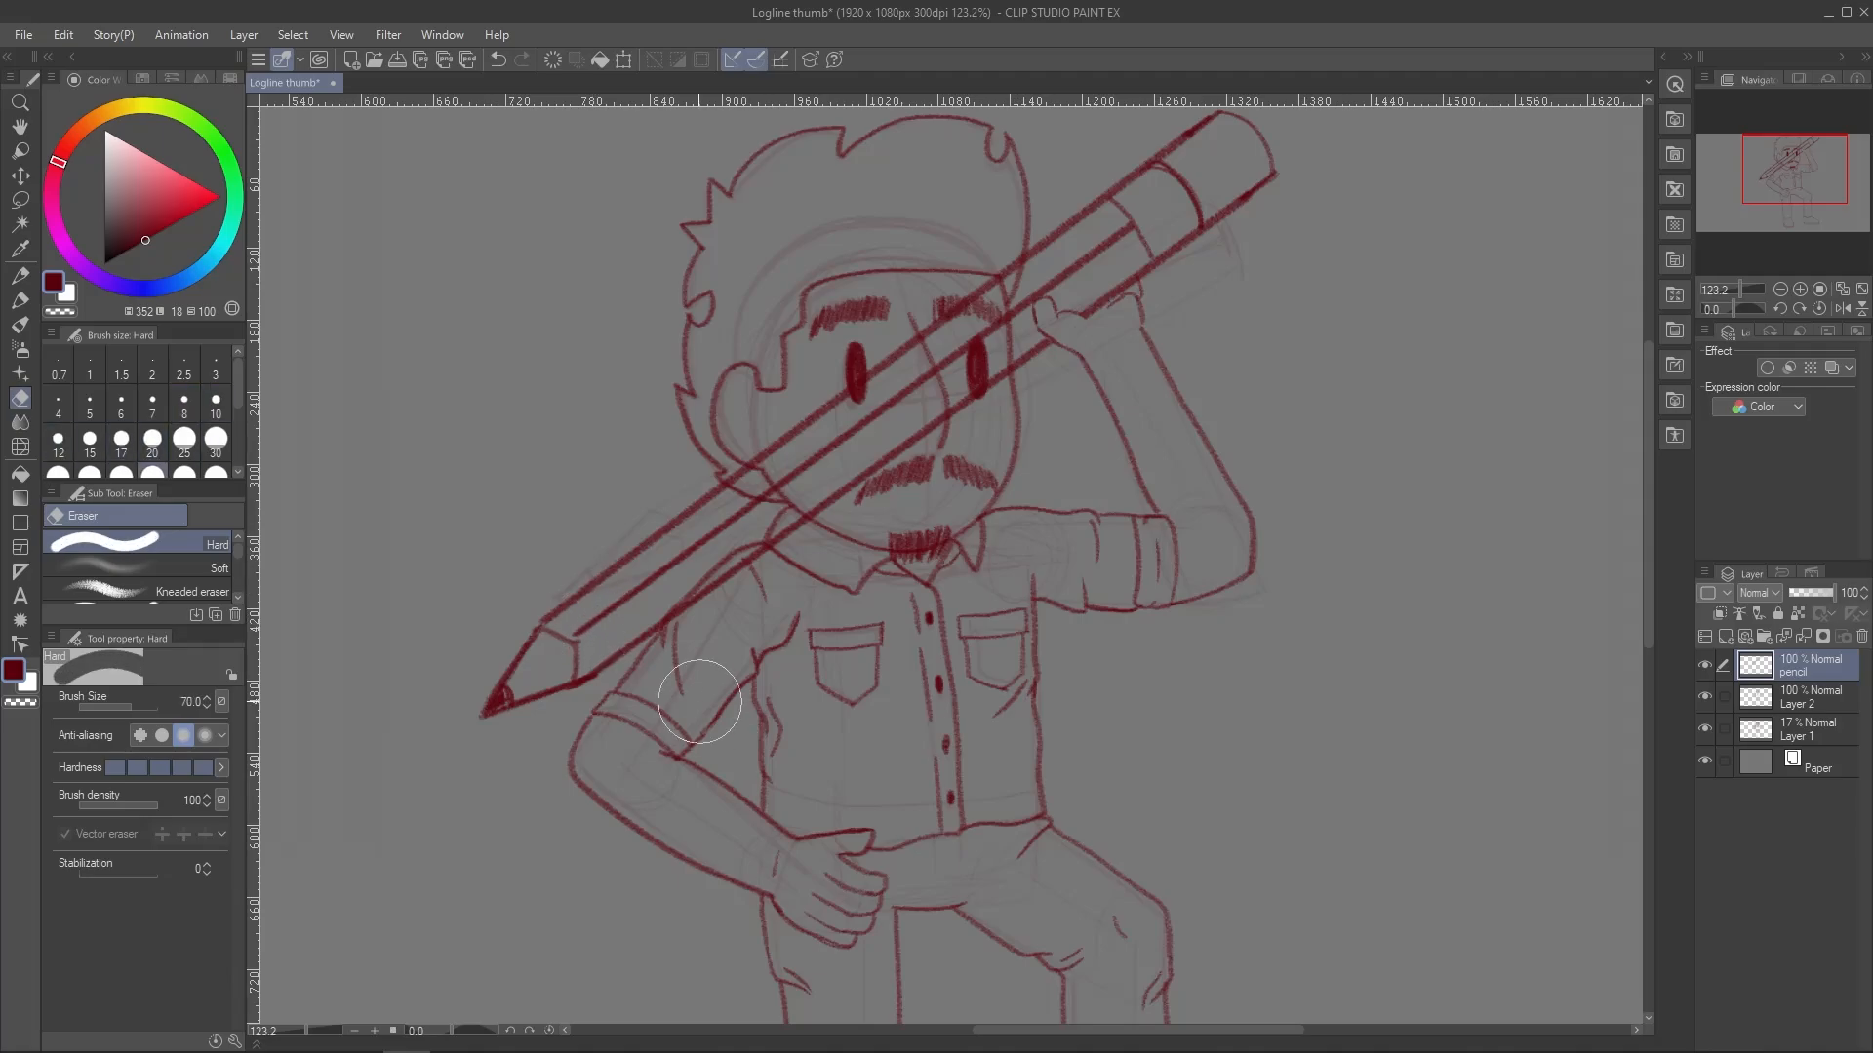
mouse_move(975, 283)
left_mouse_down()
mouse_move(936, 417)
mouse_move(764, 439)
mouse_move(809, 556)
mouse_move(701, 649)
mouse_move(727, 674)
left_mouse_up()
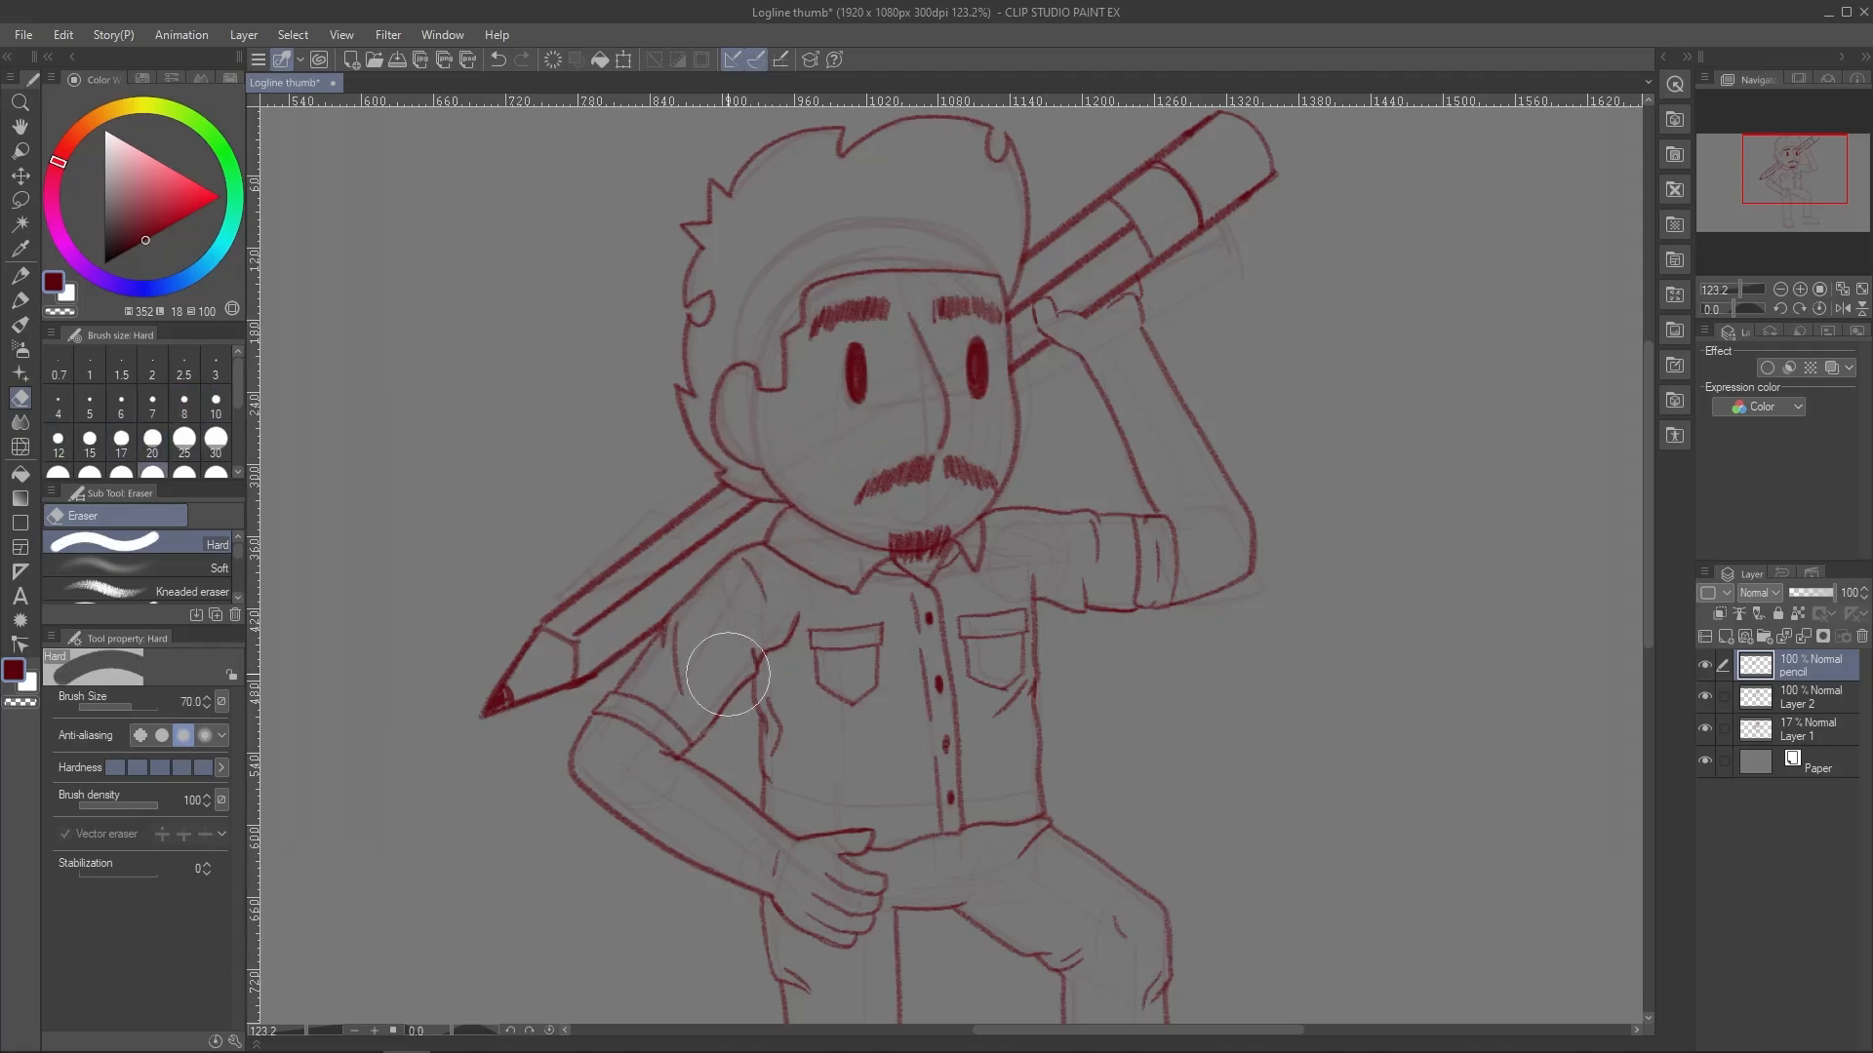
Refine the pencil's outline and trim stray line ends around the ferrule and eraser end with a size 6 eraser
scroll(562, 658, "down", 3)
left_click(215, 400)
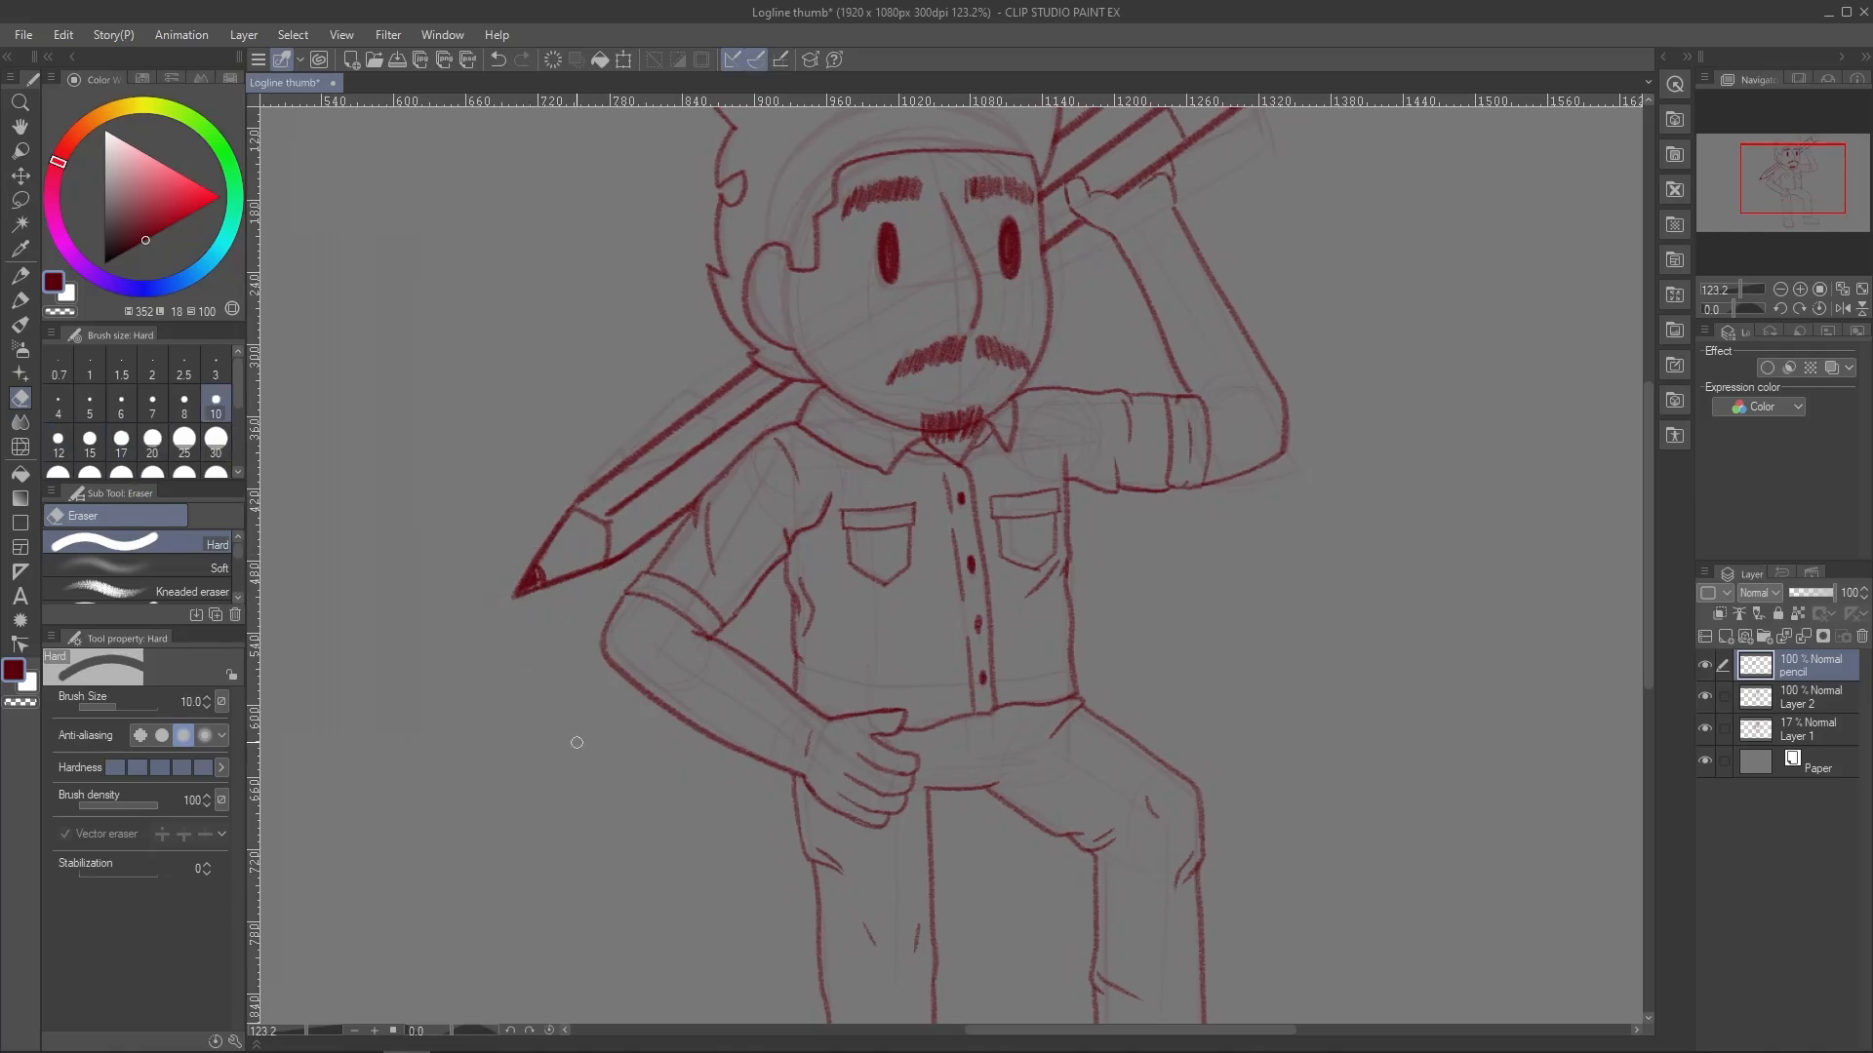
key("p")
left_click_drag(1182, 156, 884, 518)
mouse_move(884, 518)
left_mouse_down()
mouse_move(982, 517)
mouse_move(914, 659)
left_mouse_up()
key("e")
key("bracketleft")
key("bracketleft")
key("bracketleft")
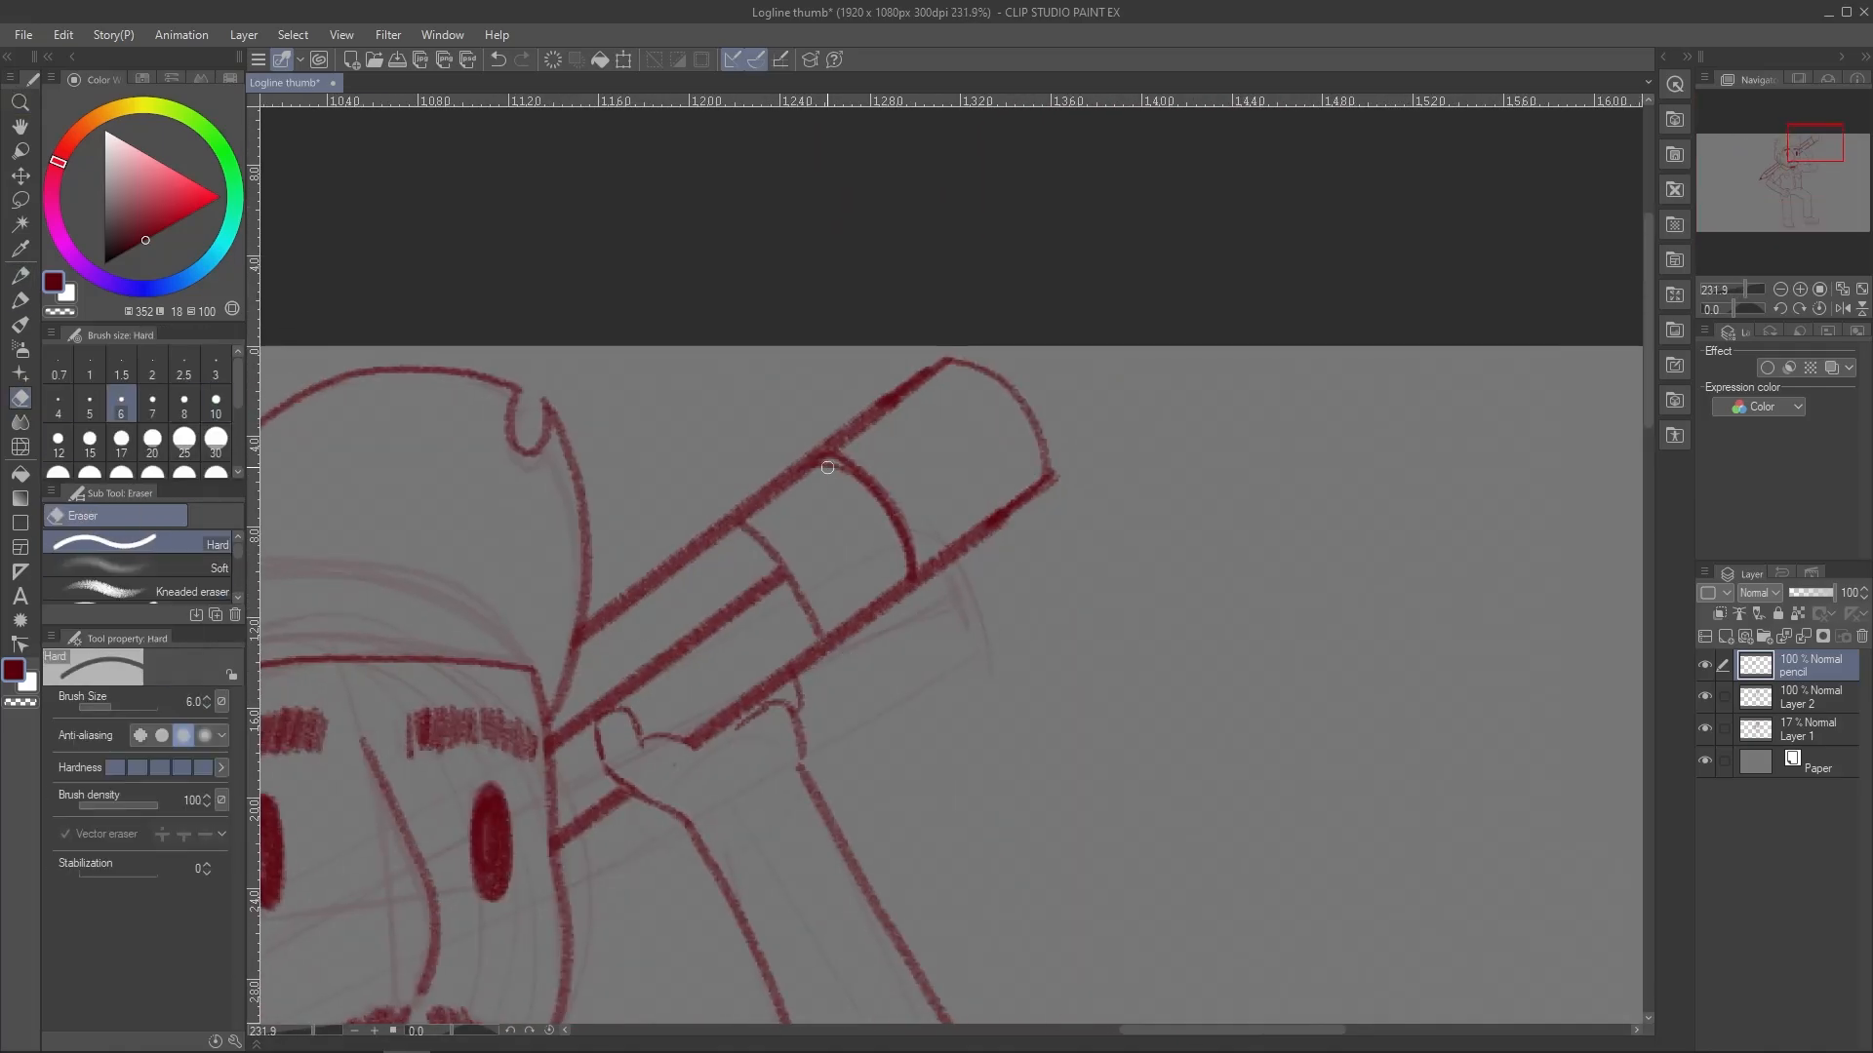
left_click_drag(844, 468, 824, 470)
left_click_drag(1060, 478, 1060, 489)
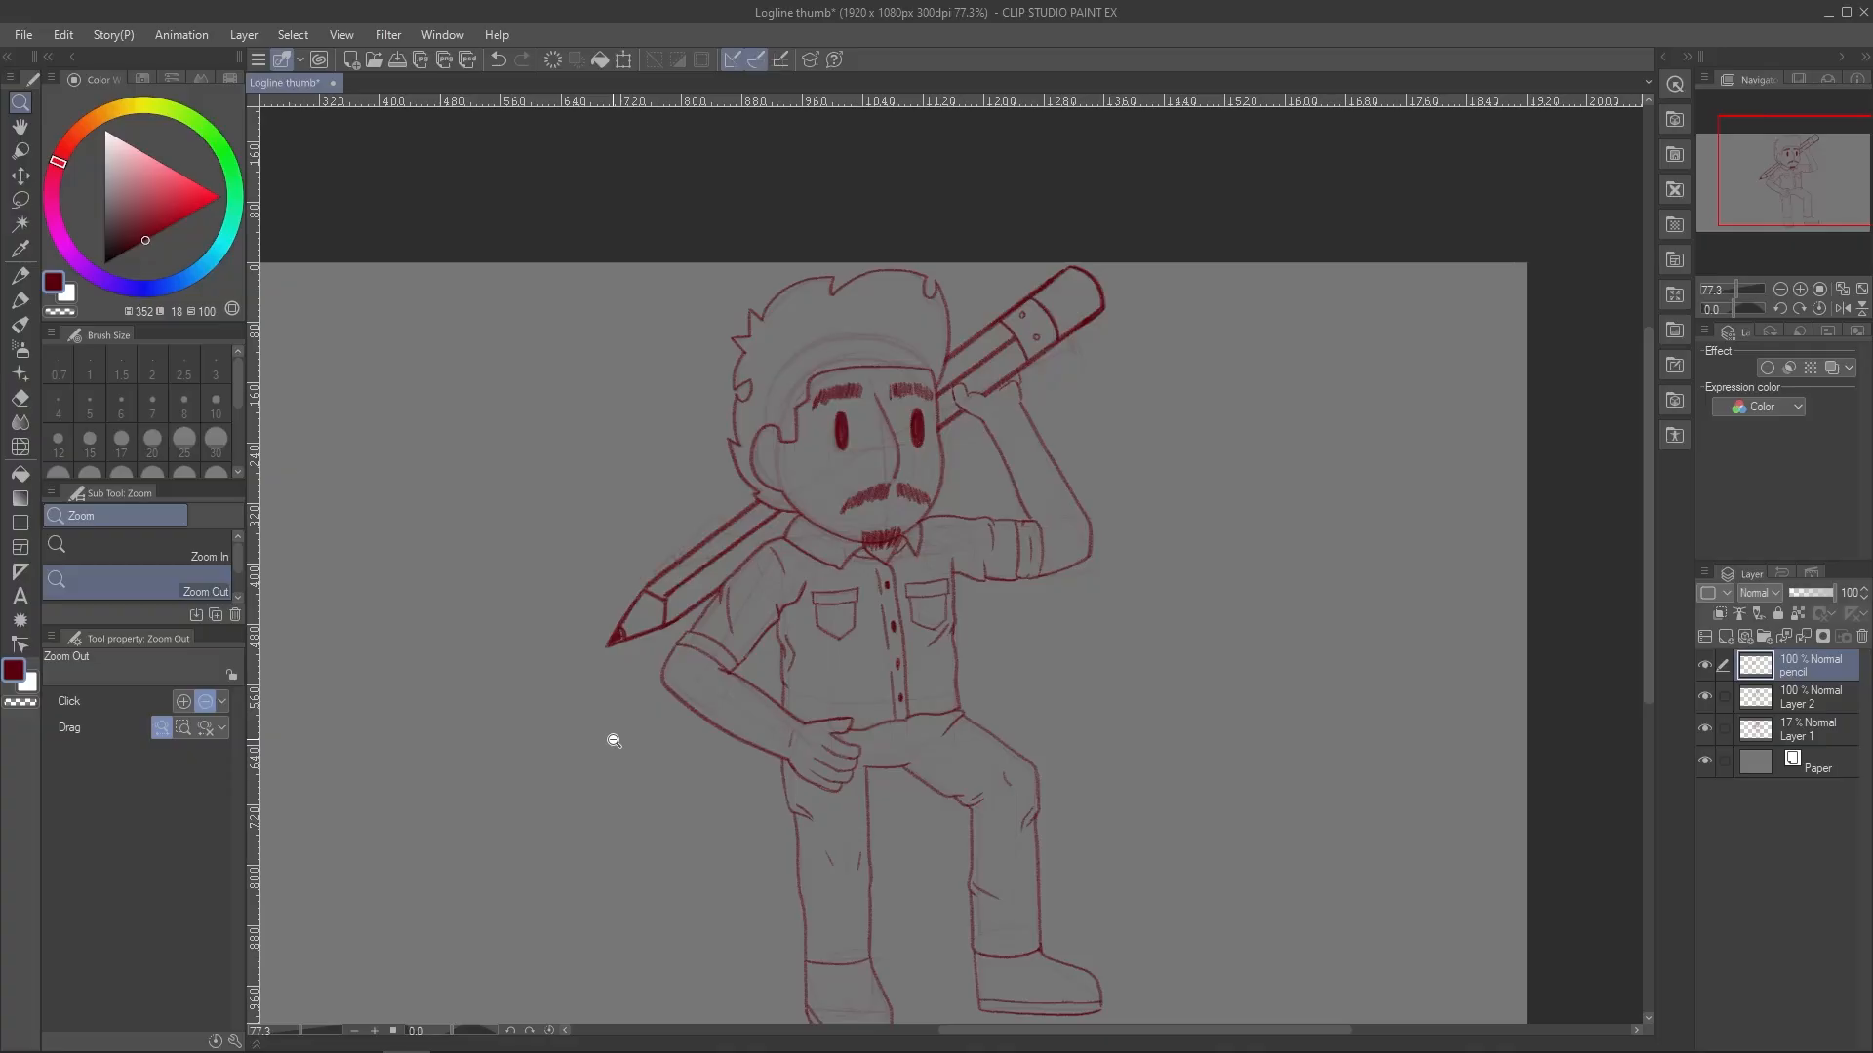
On Layer 2, clean up the raised arm's sleeve underside where it meets the side of the shirt
scroll(669, 757, "up", 2)
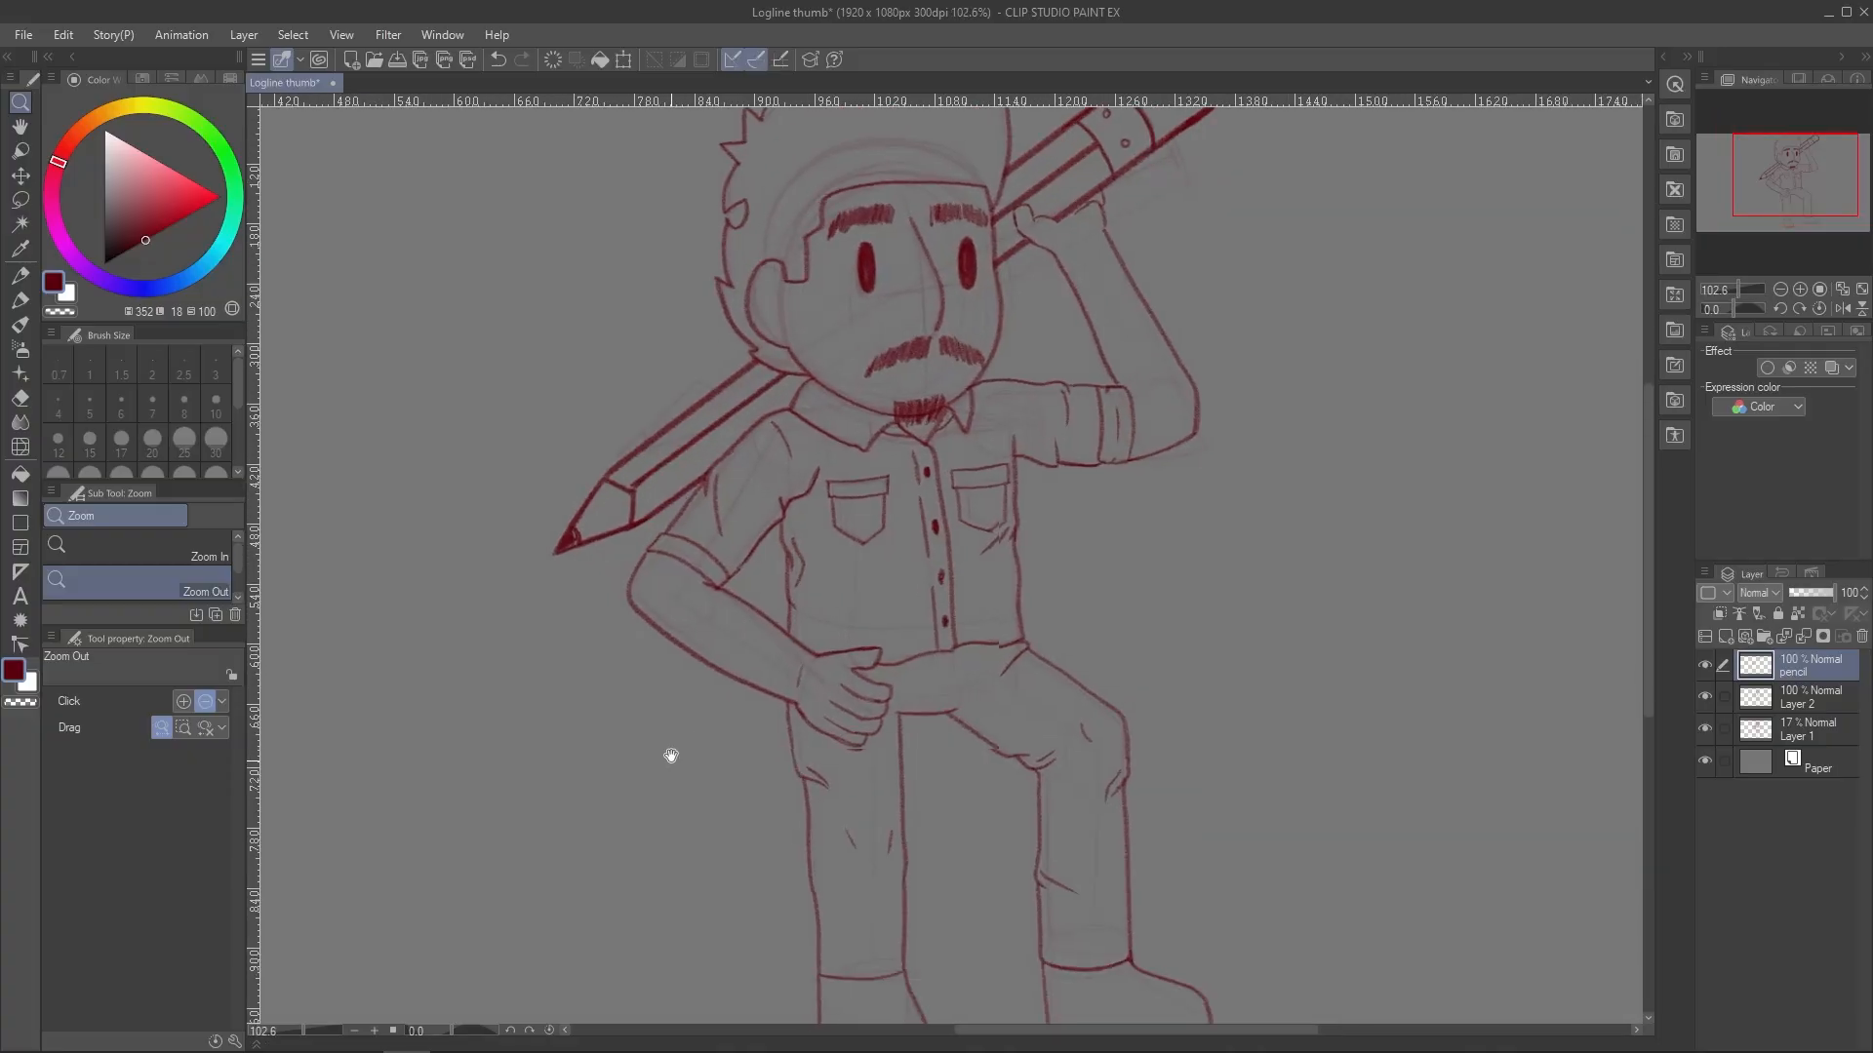
scroll(693, 702, "down", 1)
scroll(983, 467, "up", 1)
left_click_drag(983, 467, 1122, 468)
left_click(1828, 698)
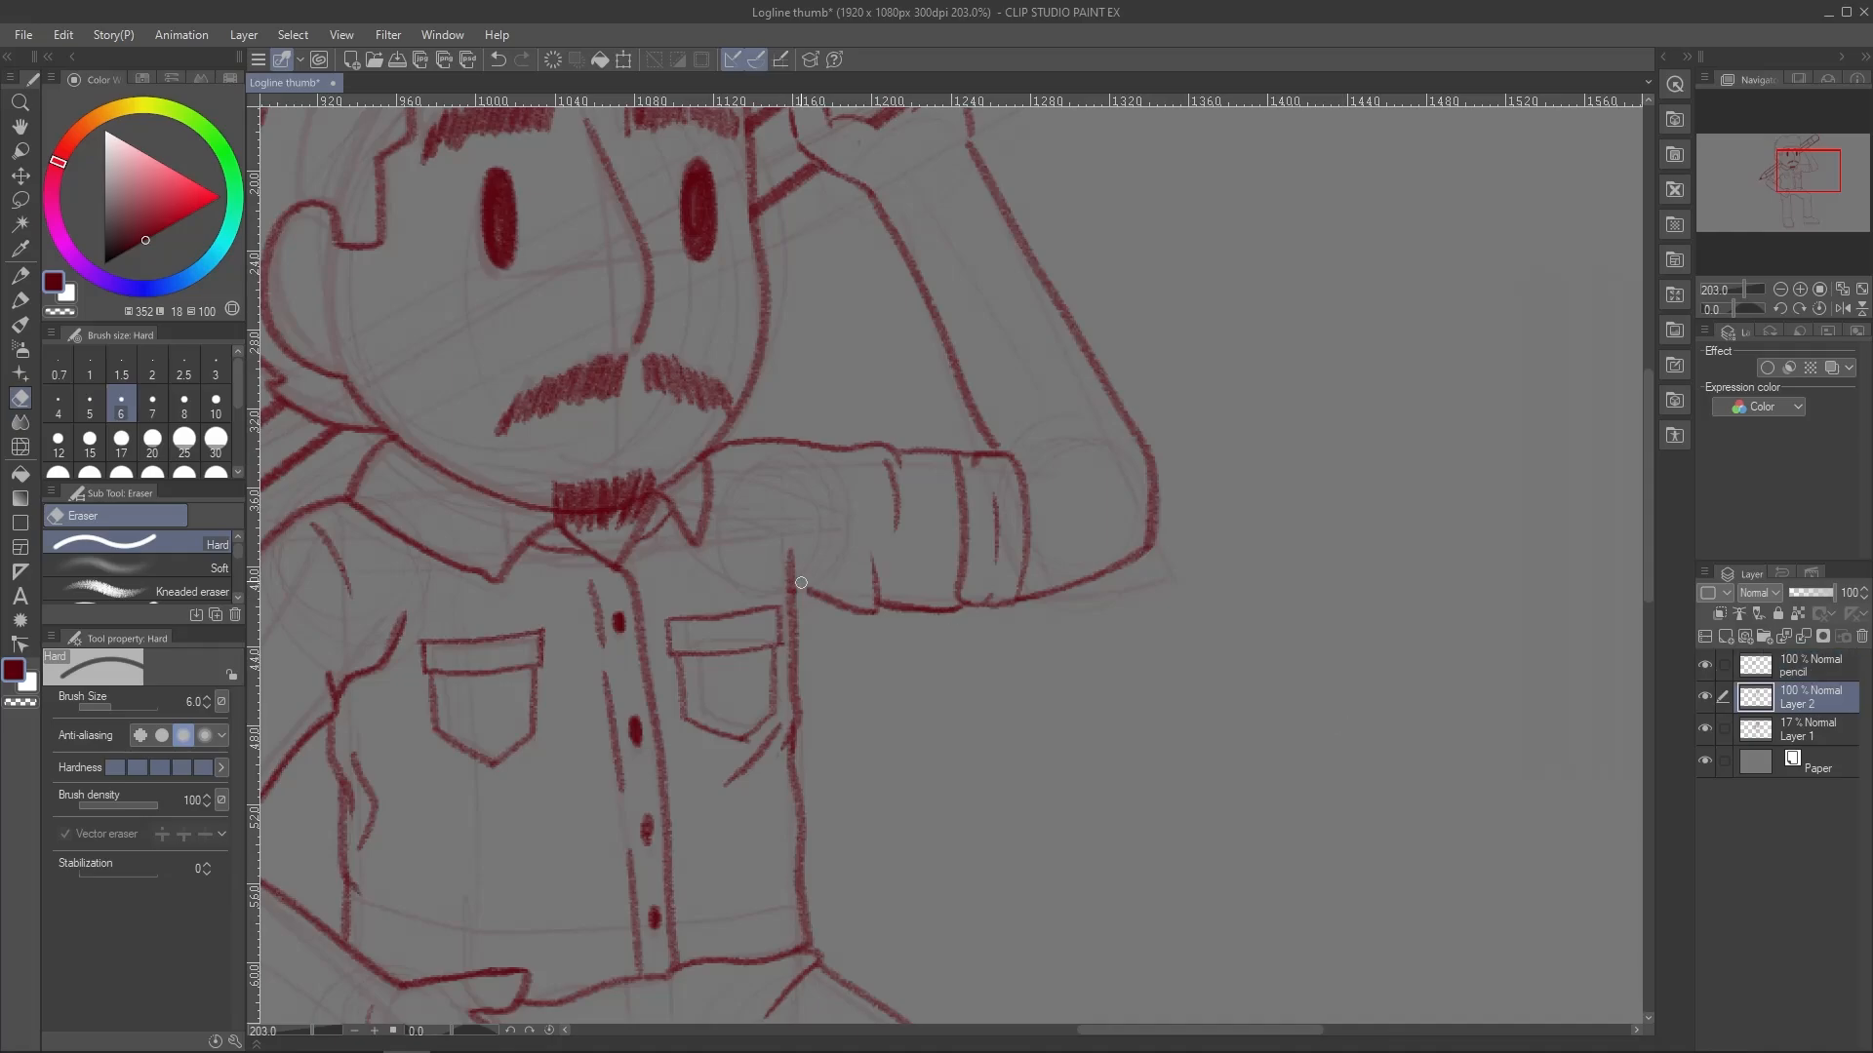
mouse_move(799, 587)
left_mouse_down()
mouse_move(868, 614)
mouse_move(800, 638)
left_mouse_up()
key("p")
mouse_move(836, 557)
left_mouse_down()
mouse_move(840, 607)
mouse_move(961, 609)
mouse_move(883, 605)
left_mouse_up()
key("e")
mouse_move(655, 757)
left_mouse_down()
mouse_move(492, 875)
mouse_move(657, 648)
left_mouse_up()
key("p")
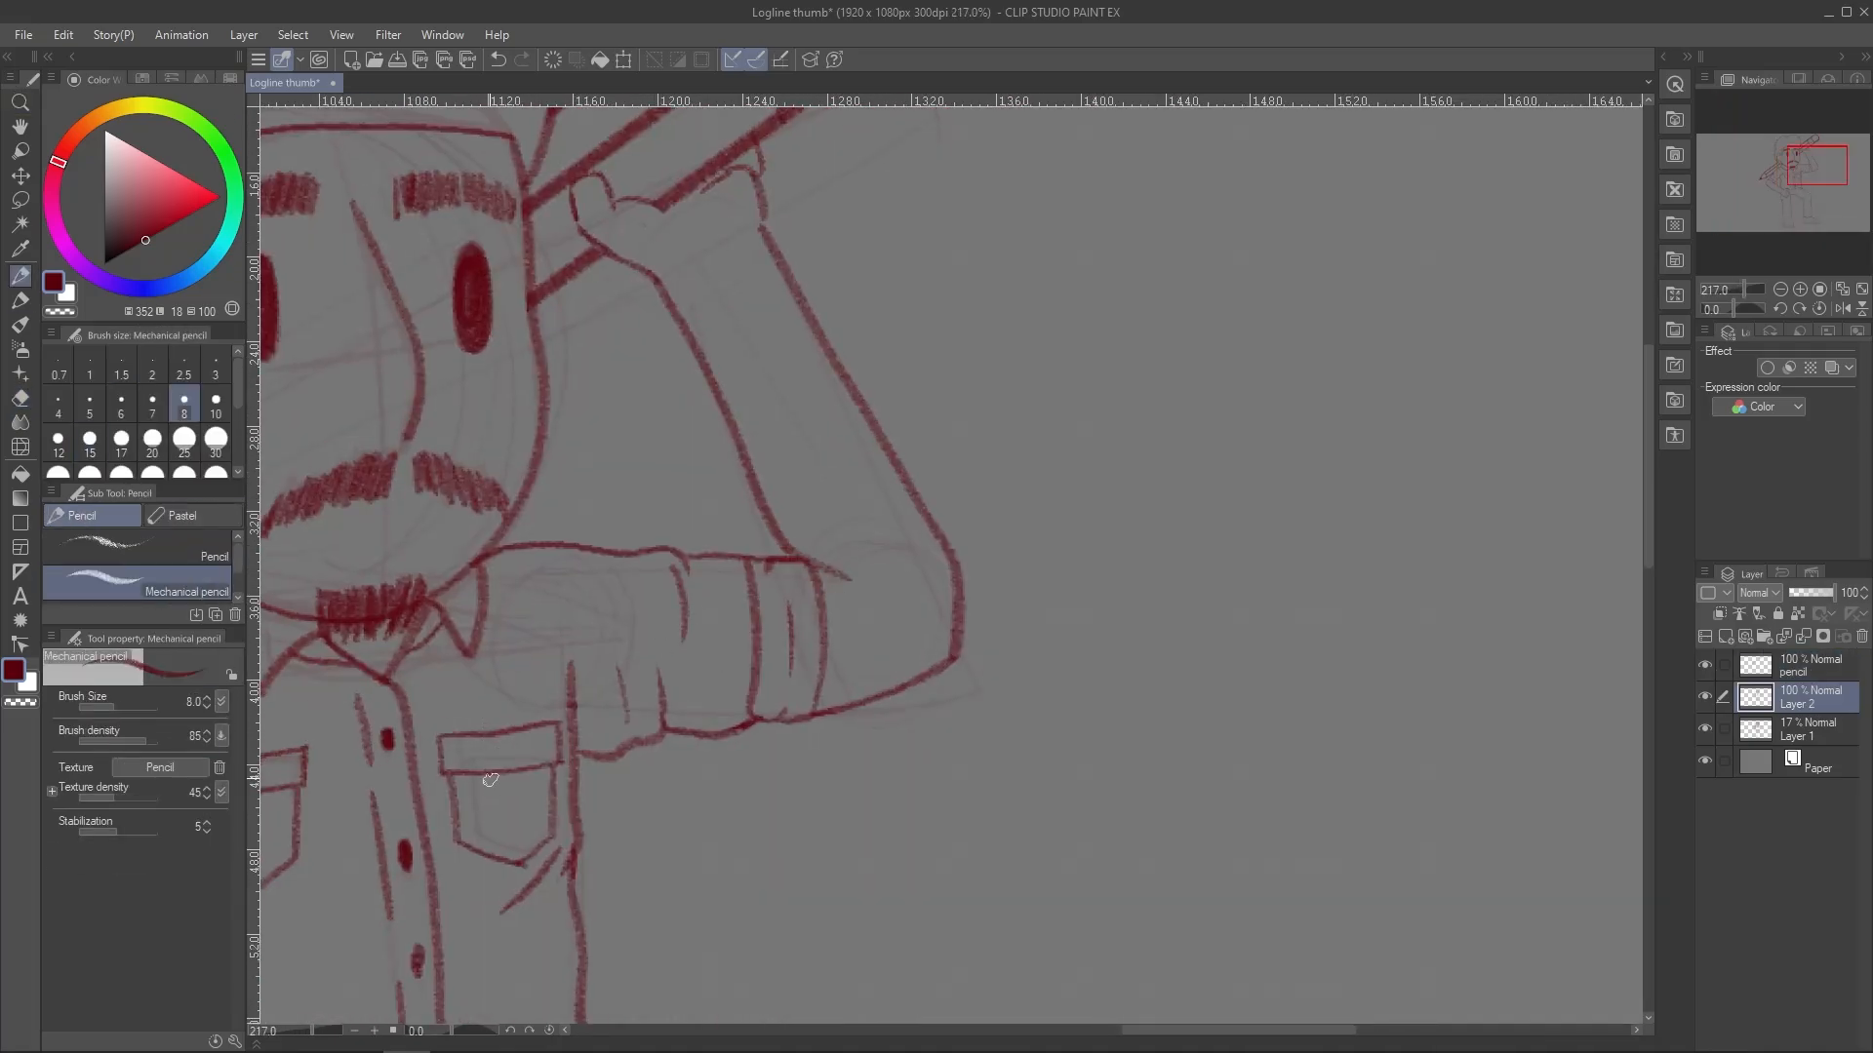
mouse_move(476, 841)
left_mouse_down()
mouse_move(928, 690)
mouse_move(1192, 563)
left_mouse_up()
left_click_drag(683, 881, 656, 808)
Draw the trouser fly directly below the shirt's button placket
mouse_move(872, 532)
left_mouse_down()
mouse_move(669, 698)
mouse_move(911, 715)
left_mouse_up()
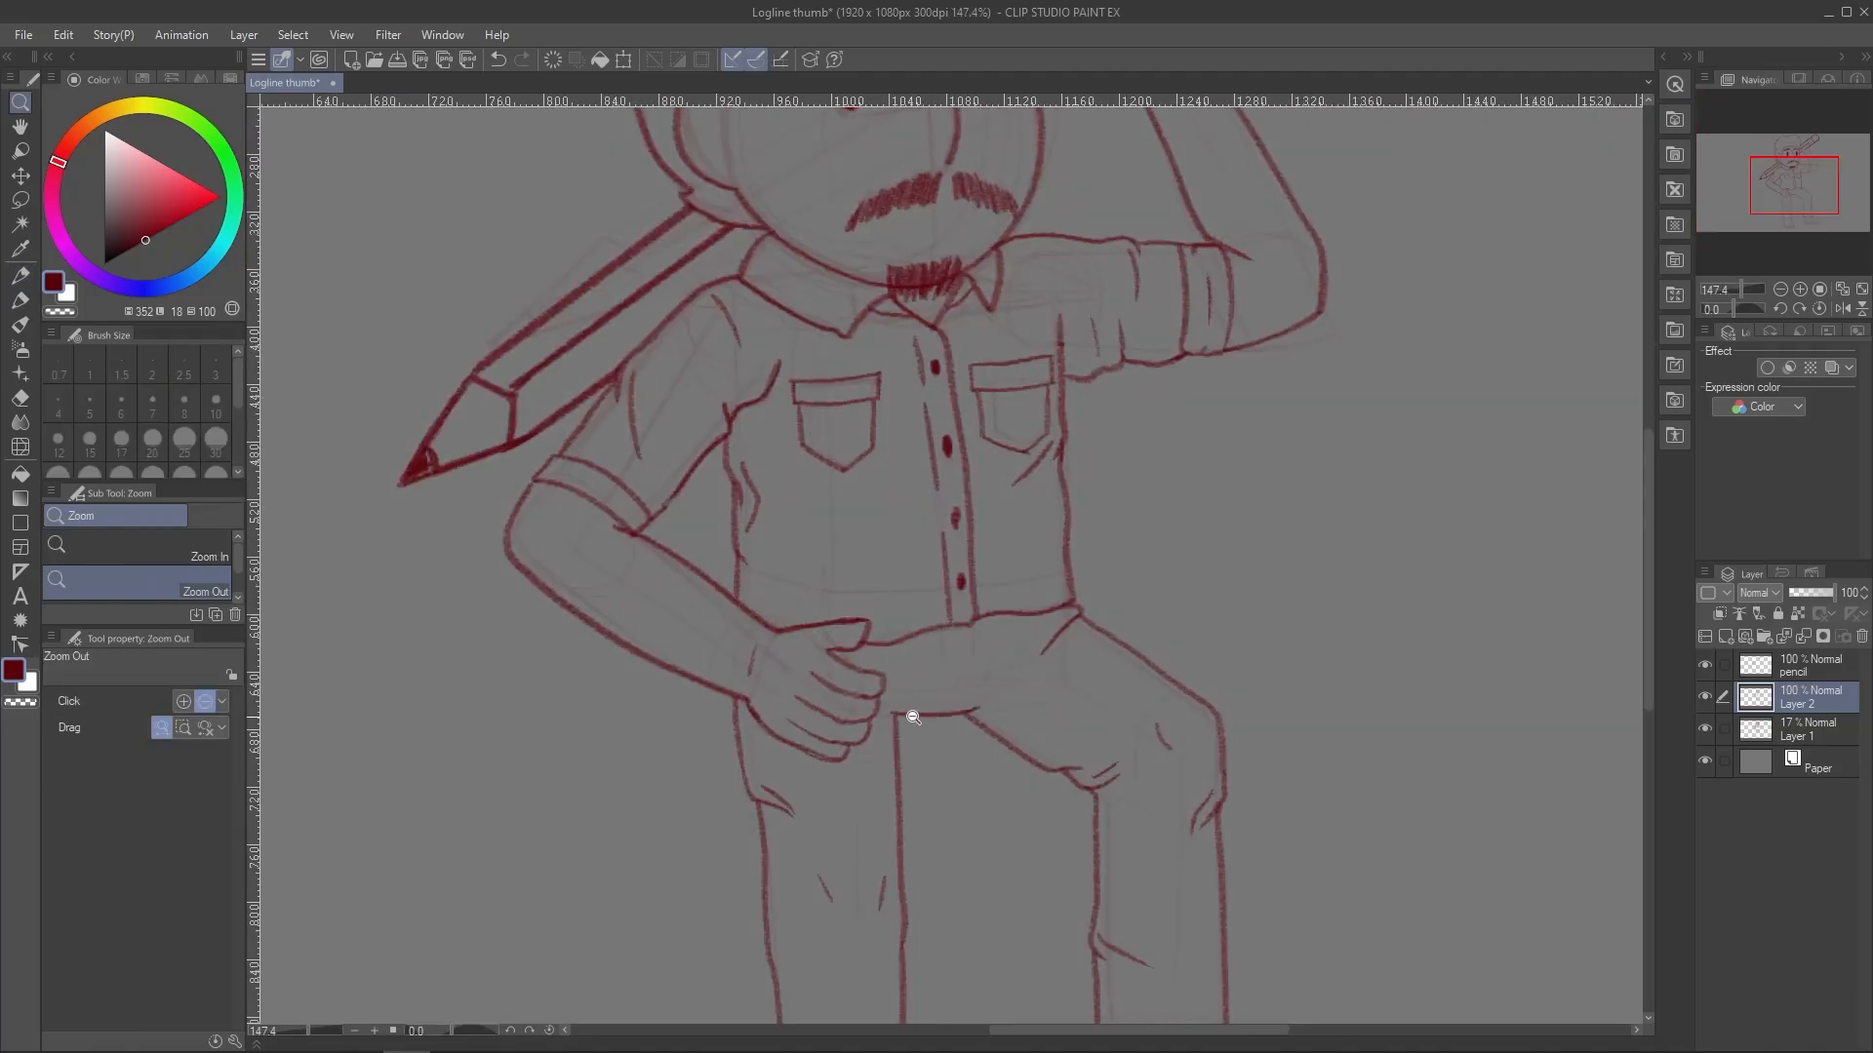
mouse_move(975, 622)
left_mouse_down()
mouse_move(974, 688)
mouse_move(946, 699)
left_mouse_up()
left_click_drag(946, 698, 973, 694)
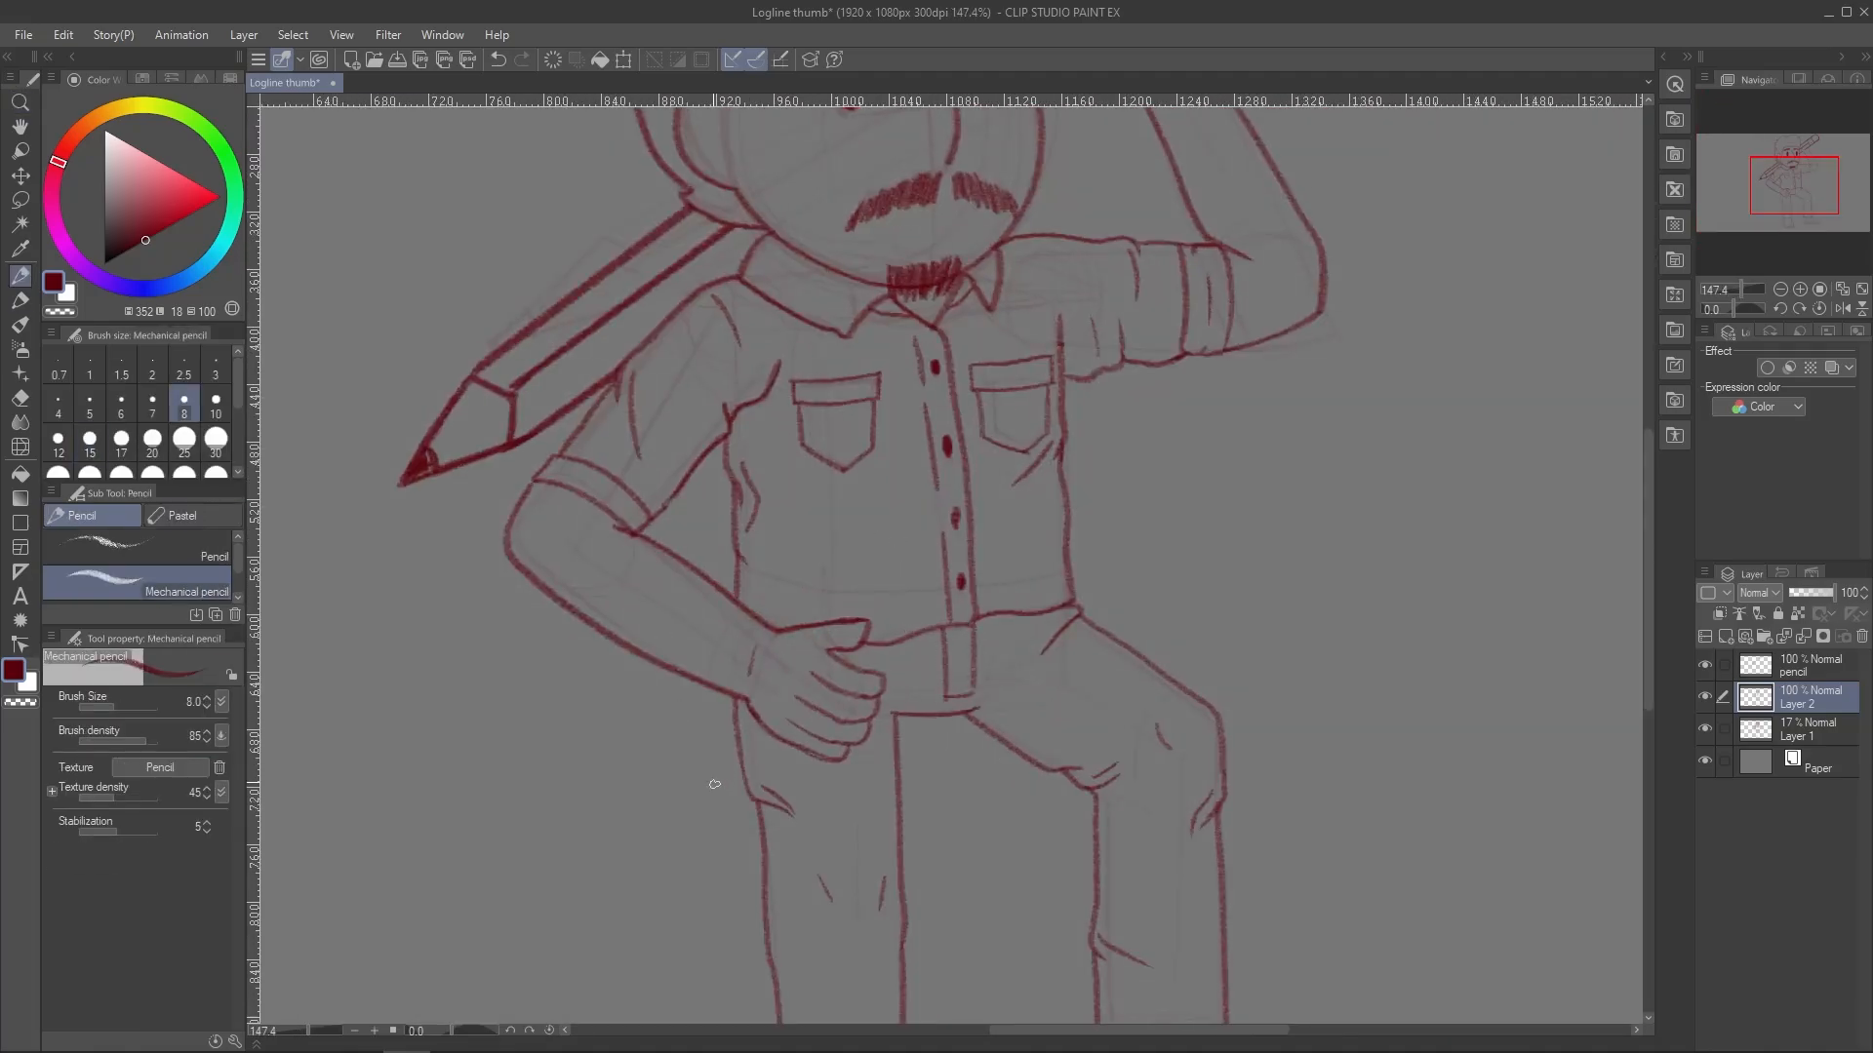
left_click_drag(715, 784, 816, 728)
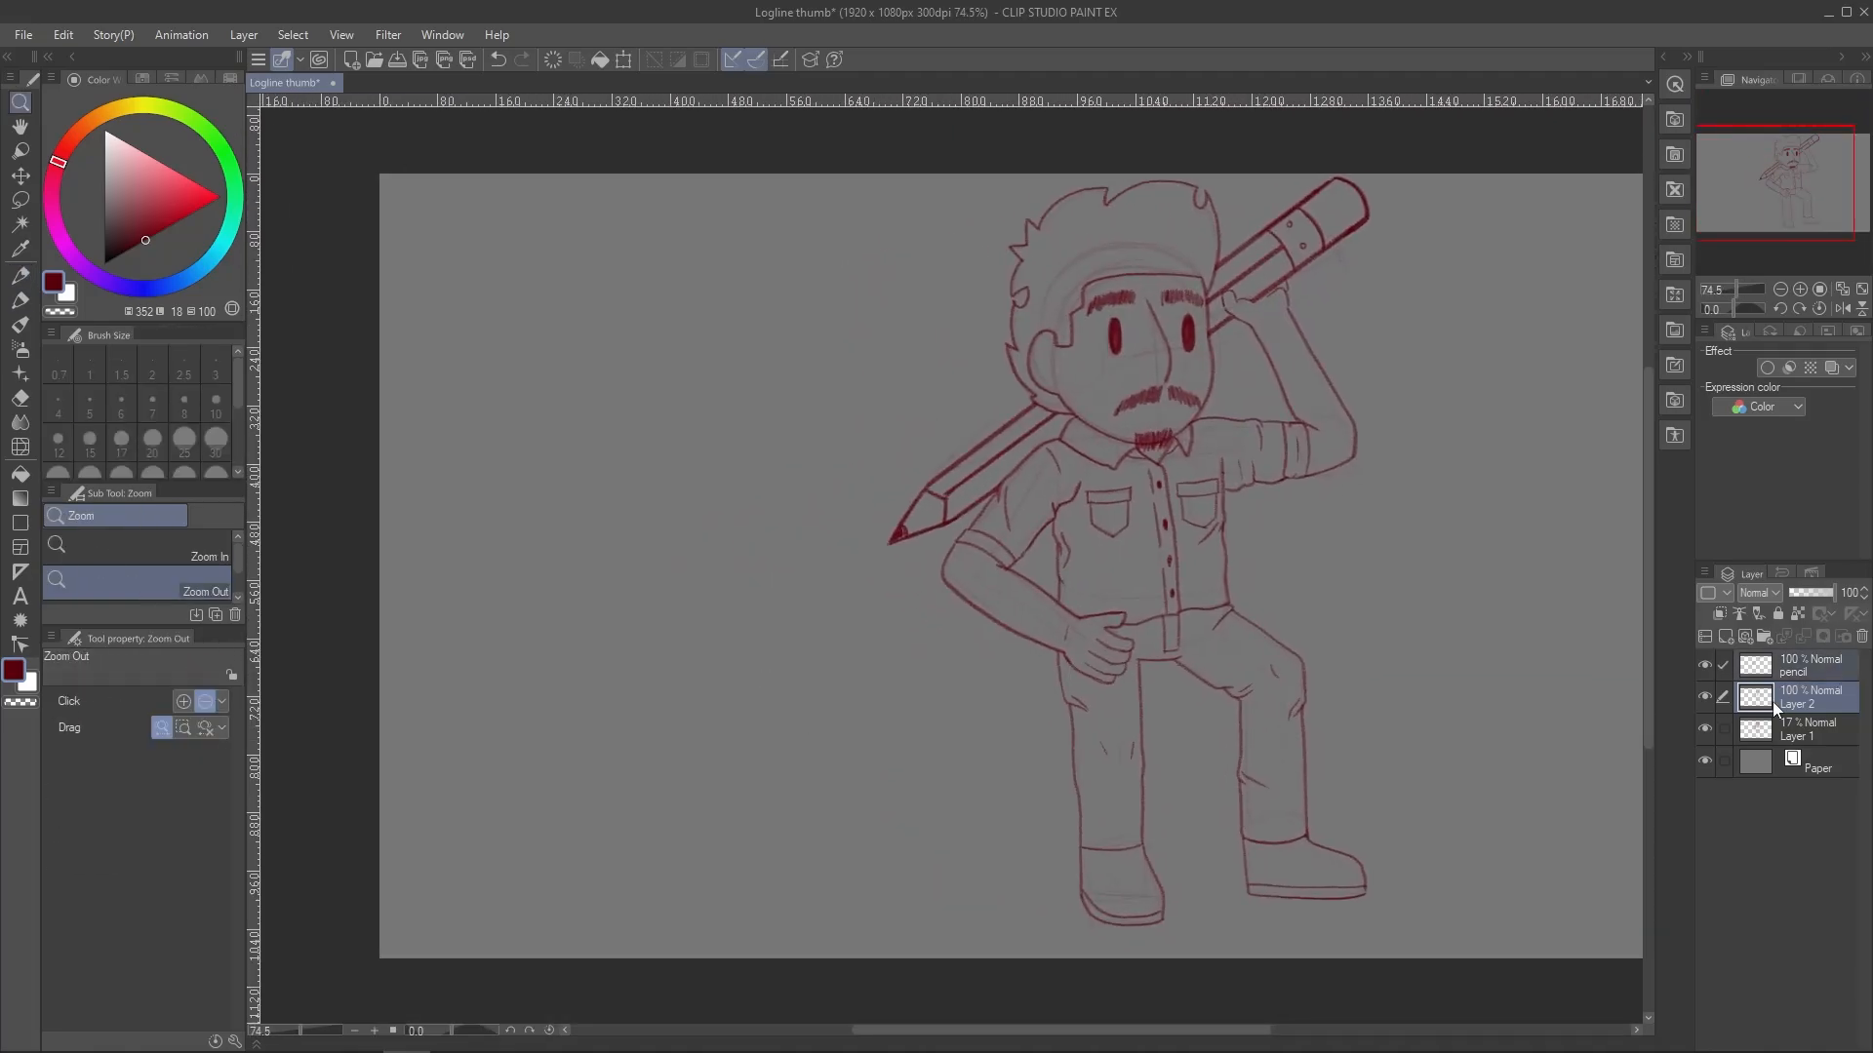
Merge the pencil layer with Layer 2 and hide the faded rough on Layer 1
key("ctrl+shift+e")
left_click(1705, 695)
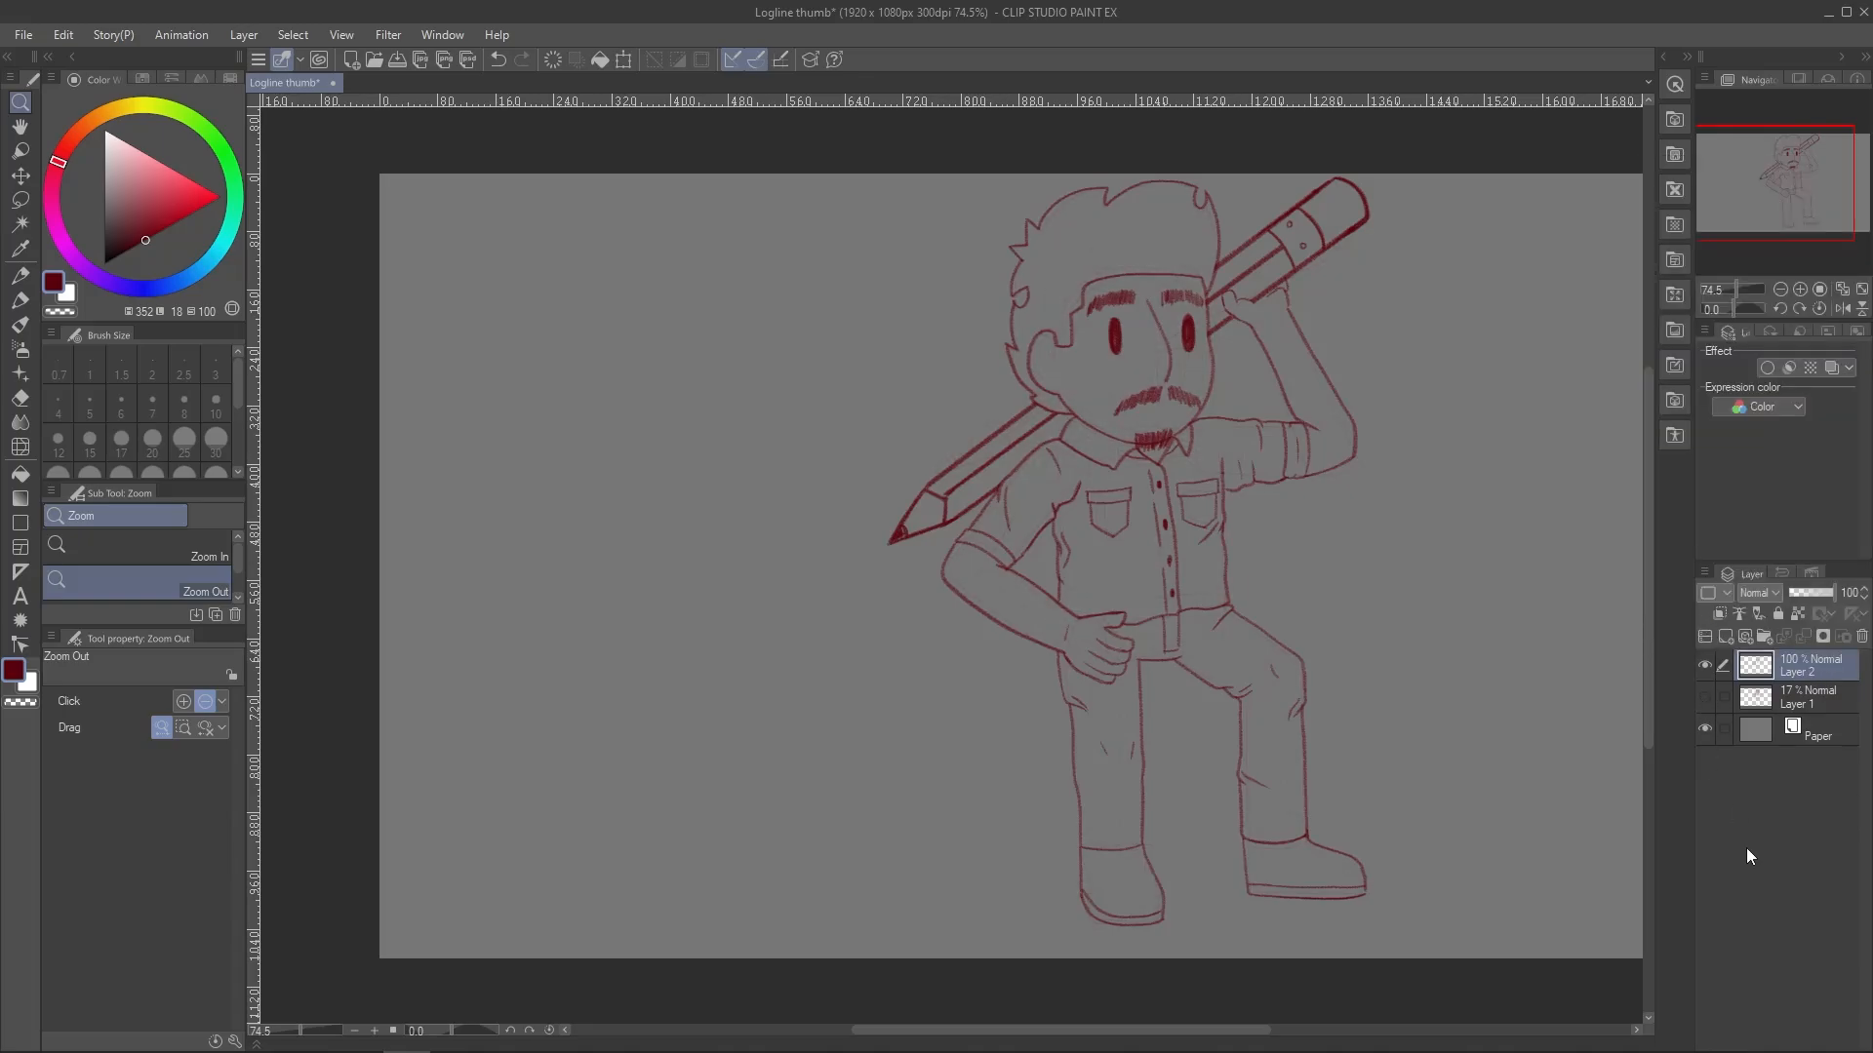
Move the merged character drawing to the left side of the canvas
key("h")
left_click_drag(1138, 733, 660, 752)
key("p")
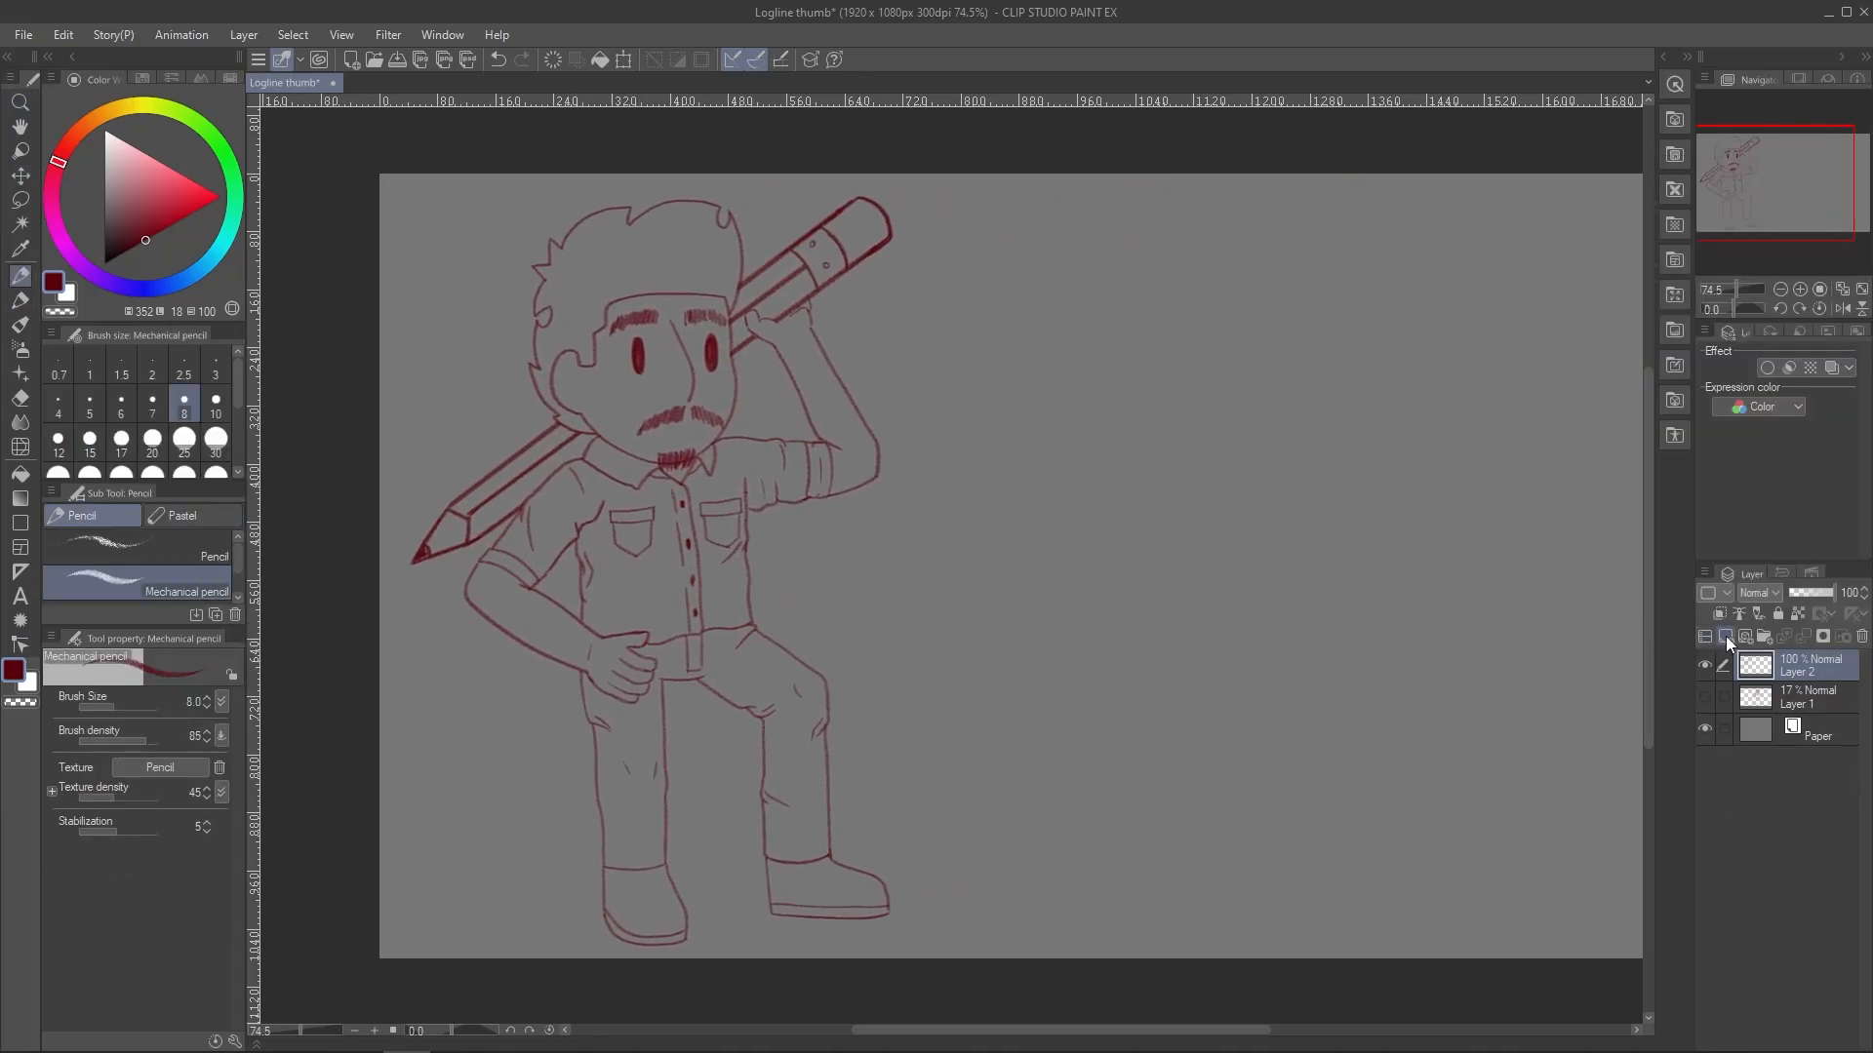
Rename the merged character layer "best sketch" and add a layer above it named "logss"
left_click(1726, 639)
double_click(1795, 698)
type("fiketch")
left_click(1792, 671)
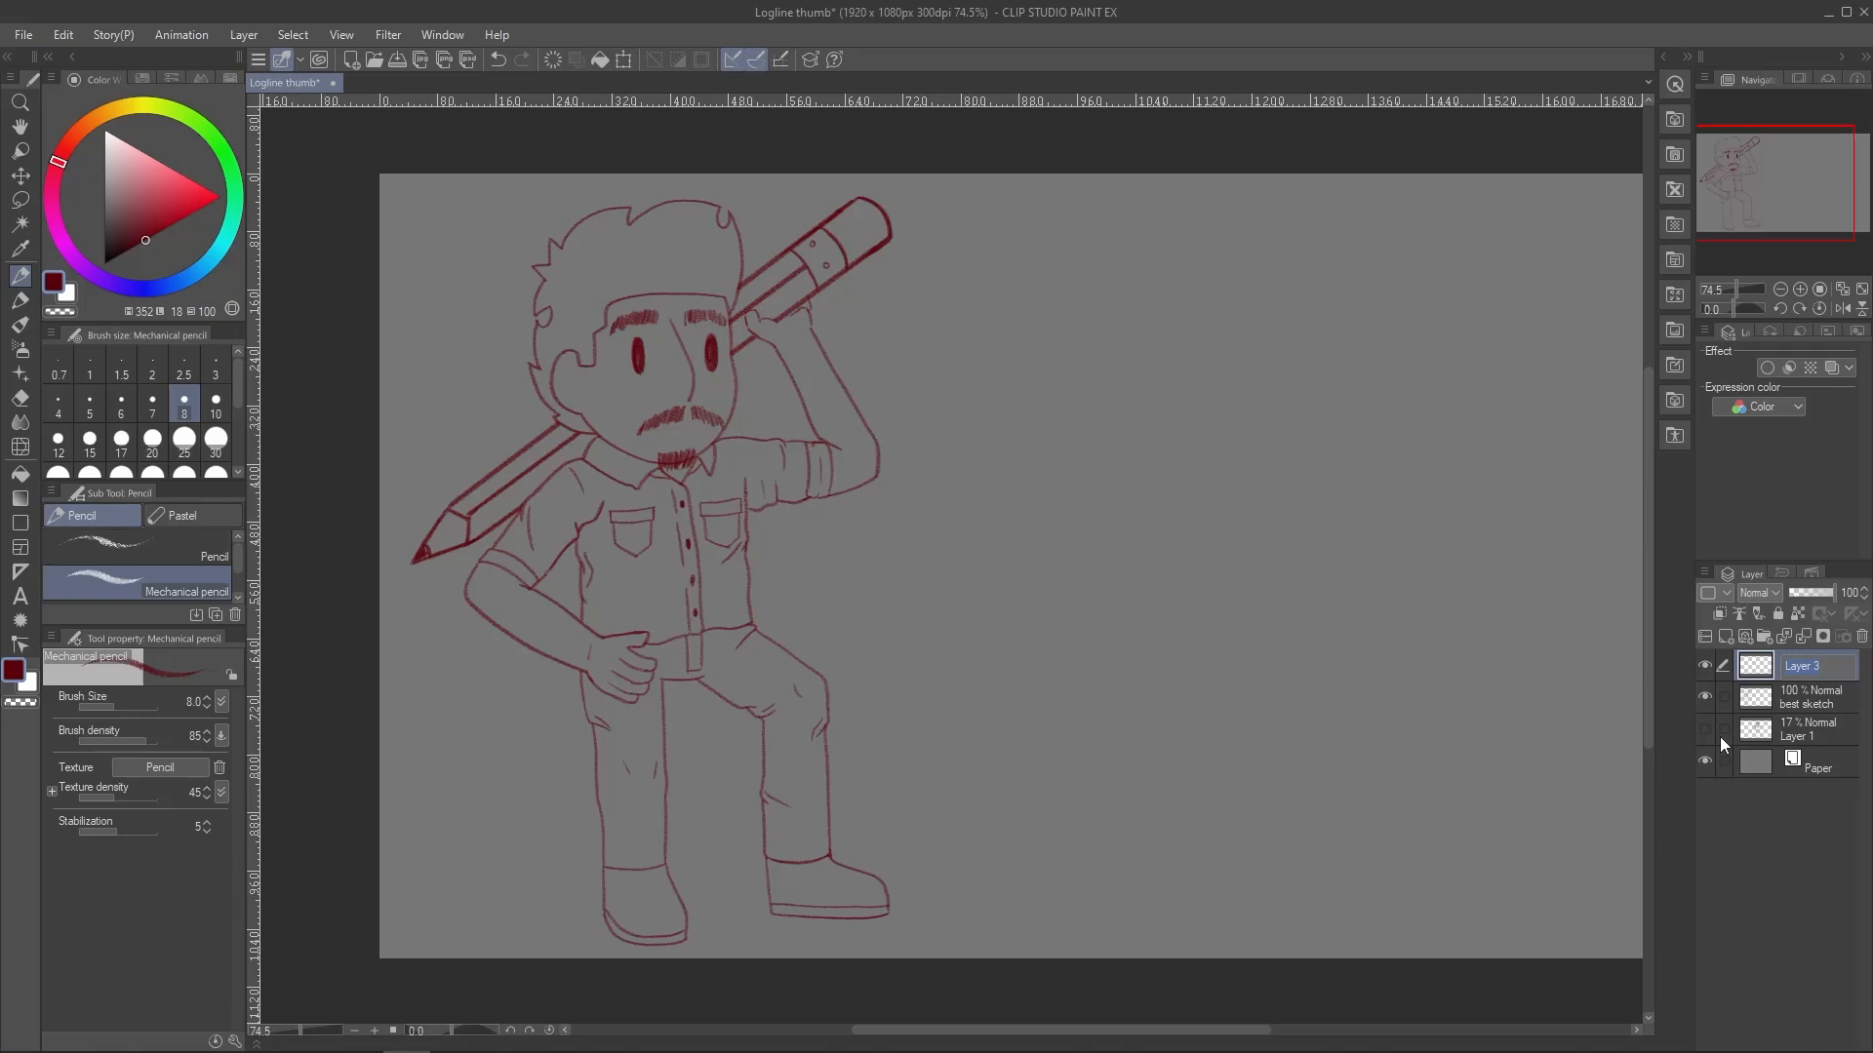
double_click(1793, 671)
type("logss")
key("Return")
Start a triangular guide for the log pile beside the bent leg with a sloping side and a base line
left_click_drag(1182, 758, 983, 765)
left_click_drag(837, 670, 954, 865)
left_click_drag(952, 865, 679, 889)
key("ctrl+z")
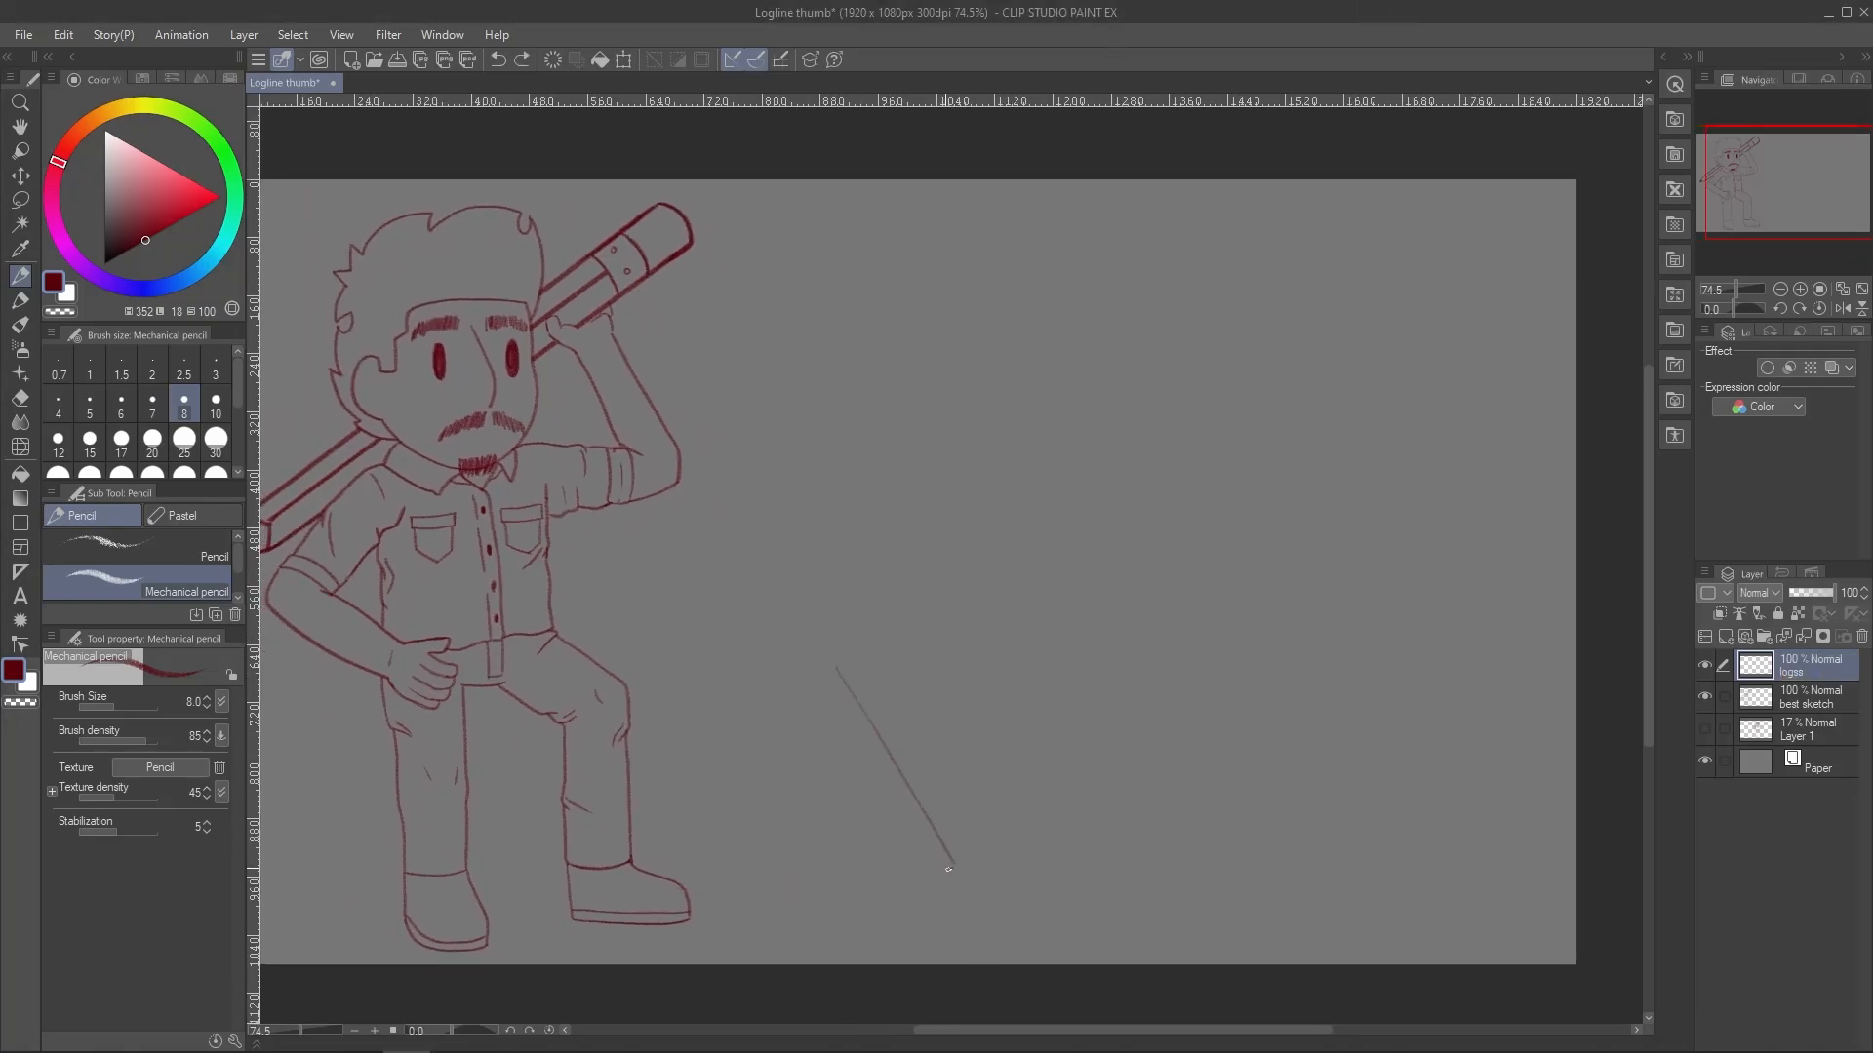
left_click_drag(954, 867, 677, 908)
Complete the triangular guide and draw perspective lines receding from it across the character's hips and feet
mouse_move(777, 672)
left_mouse_down()
mouse_move(790, 888)
mouse_move(954, 866)
mouse_move(310, 612)
left_mouse_up()
key("ctrl+z")
left_click_drag(276, 650, 501, 620)
key("ctrl+z")
mouse_move(403, 570)
left_mouse_down()
mouse_move(994, 645)
mouse_move(870, 871)
mouse_move(404, 807)
left_mouse_up()
left_click_drag(404, 807, 888, 877)
left_click_drag(1124, 849, 1140, 802)
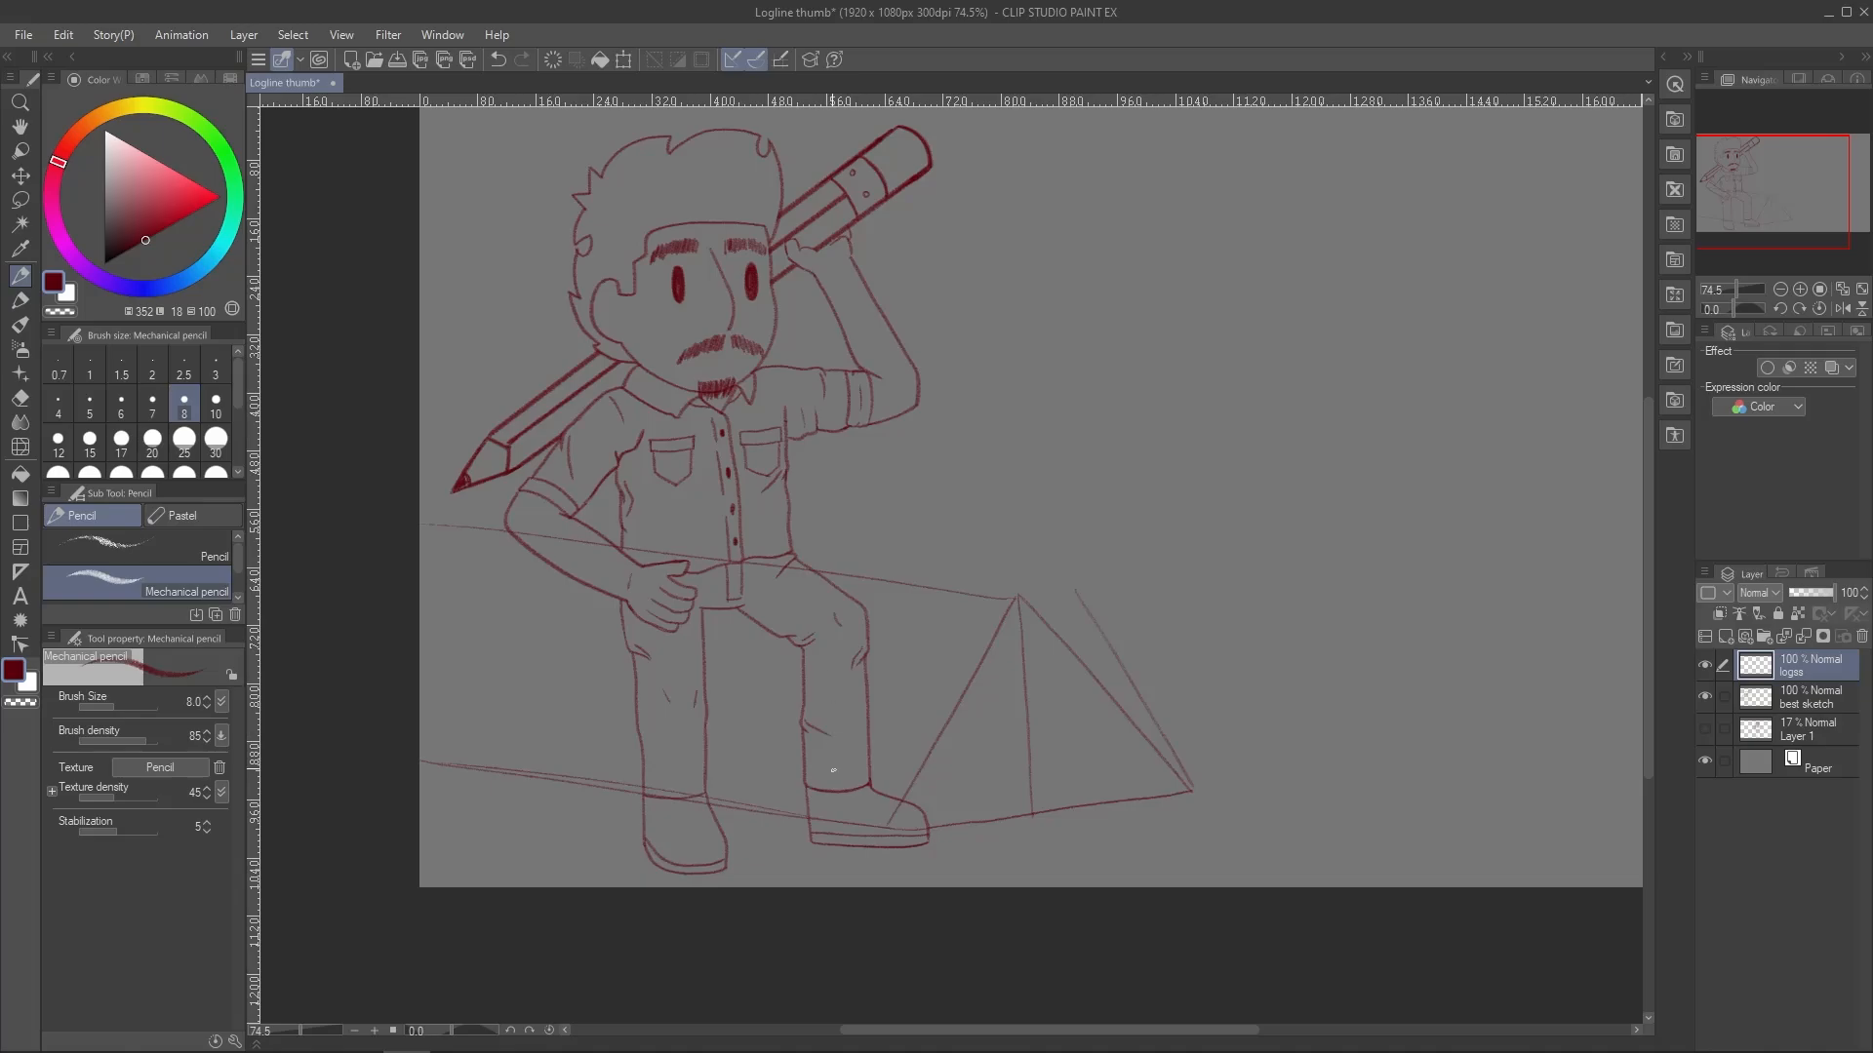
Sketch six stacked circles inside the triangular guide as the front ends of the logs
mouse_move(1005, 617)
left_mouse_down()
mouse_move(1100, 720)
mouse_move(1067, 735)
left_mouse_up()
left_click_drag(993, 676, 994, 683)
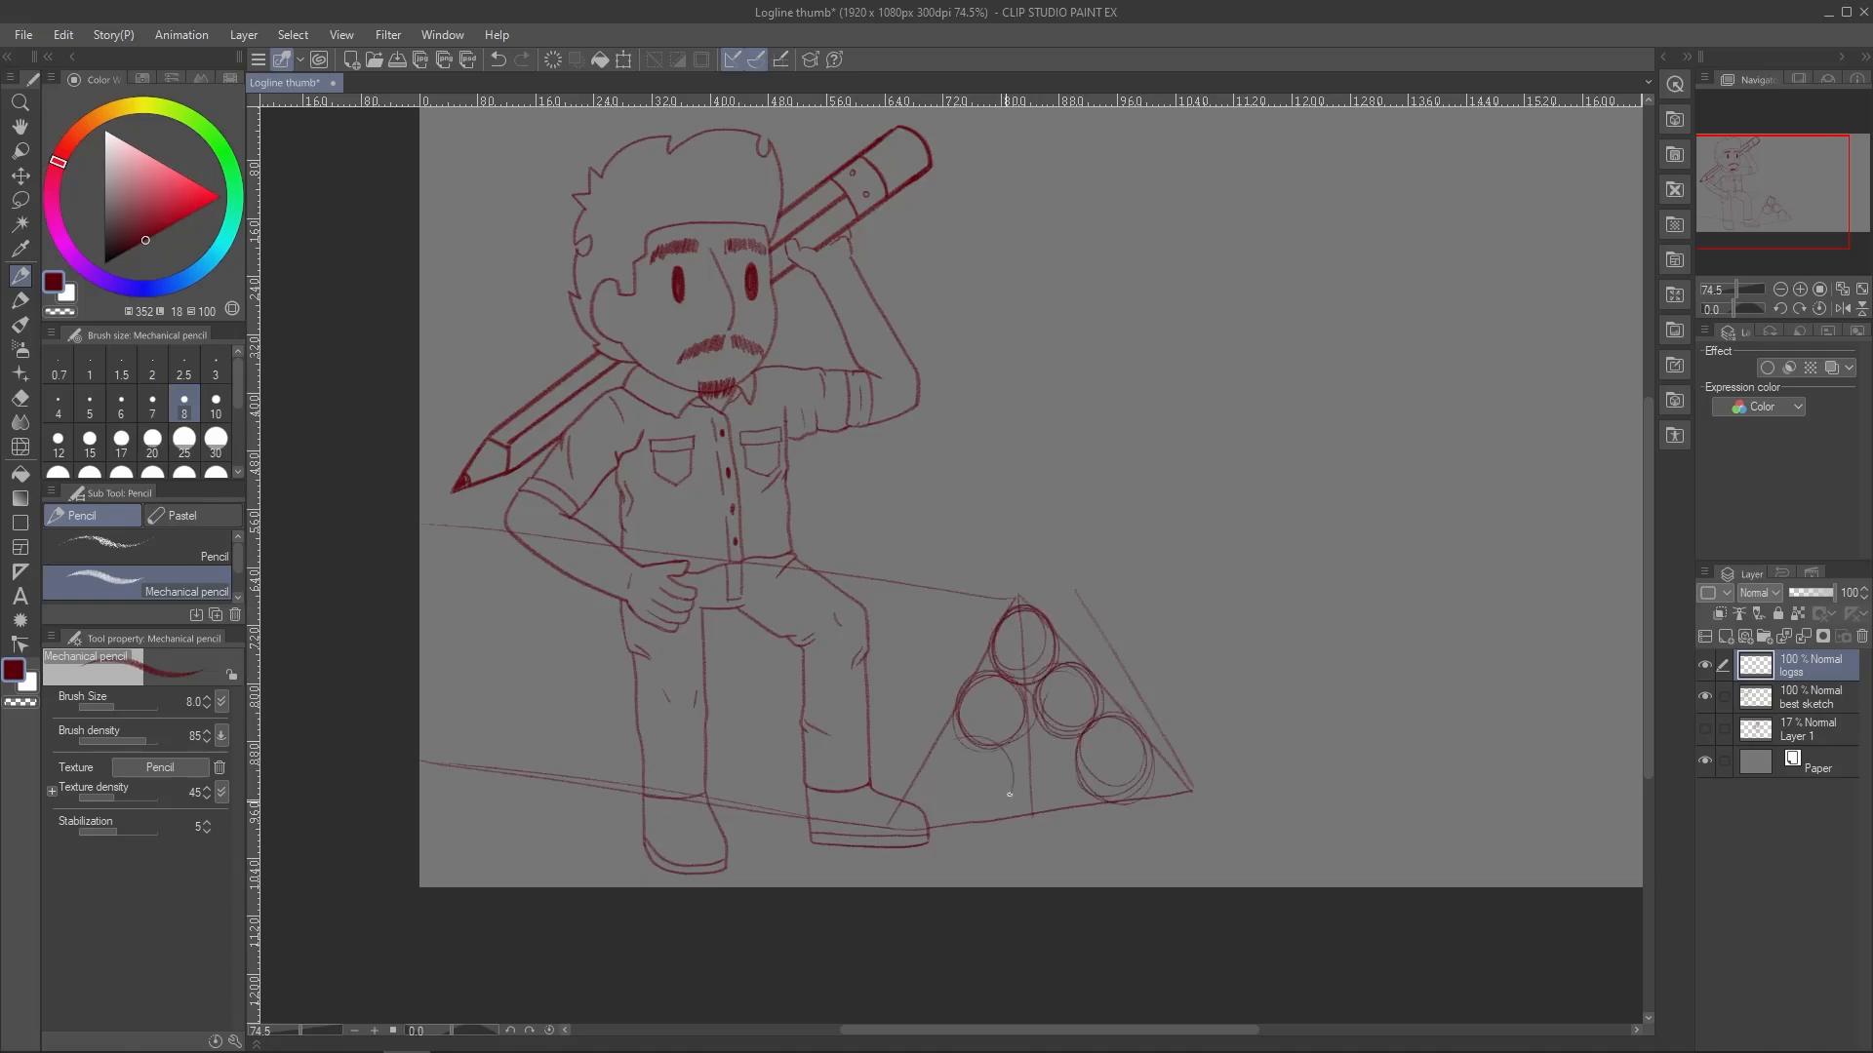
left_click_drag(961, 743, 1045, 746)
mouse_move(1017, 597)
left_mouse_down()
mouse_move(805, 563)
mouse_move(842, 569)
left_mouse_up()
key("ctrl+z")
left_click_drag(983, 668, 848, 645)
mouse_move(960, 736)
left_mouse_down()
mouse_move(832, 695)
mouse_move(865, 725)
left_mouse_up()
key("ctrl+z")
key("ctrl+z")
key("ctrl+z")
Draw the long parallel edges of the three side logs from the front circles back past the character's legs
left_click_drag(1018, 597, 634, 551)
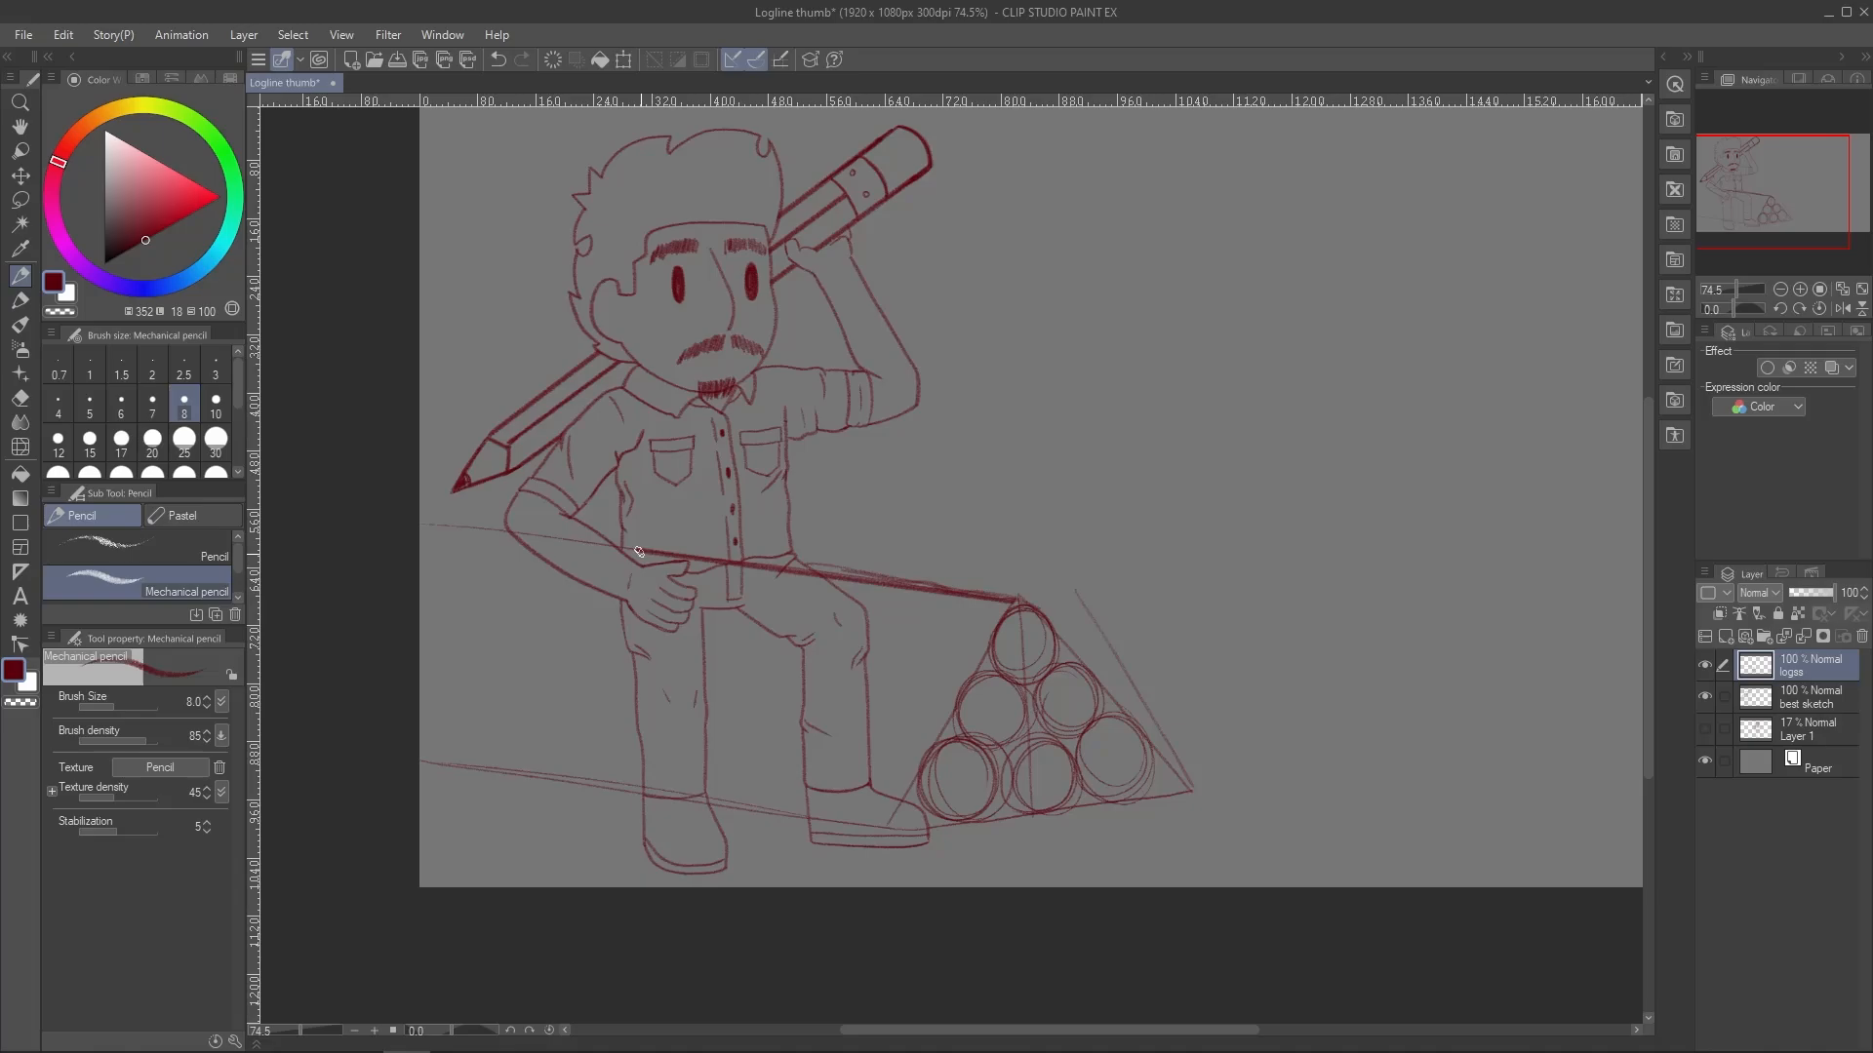
left_click_drag(995, 671, 604, 613)
key("ctrl+z")
left_click_drag(954, 731, 551, 688)
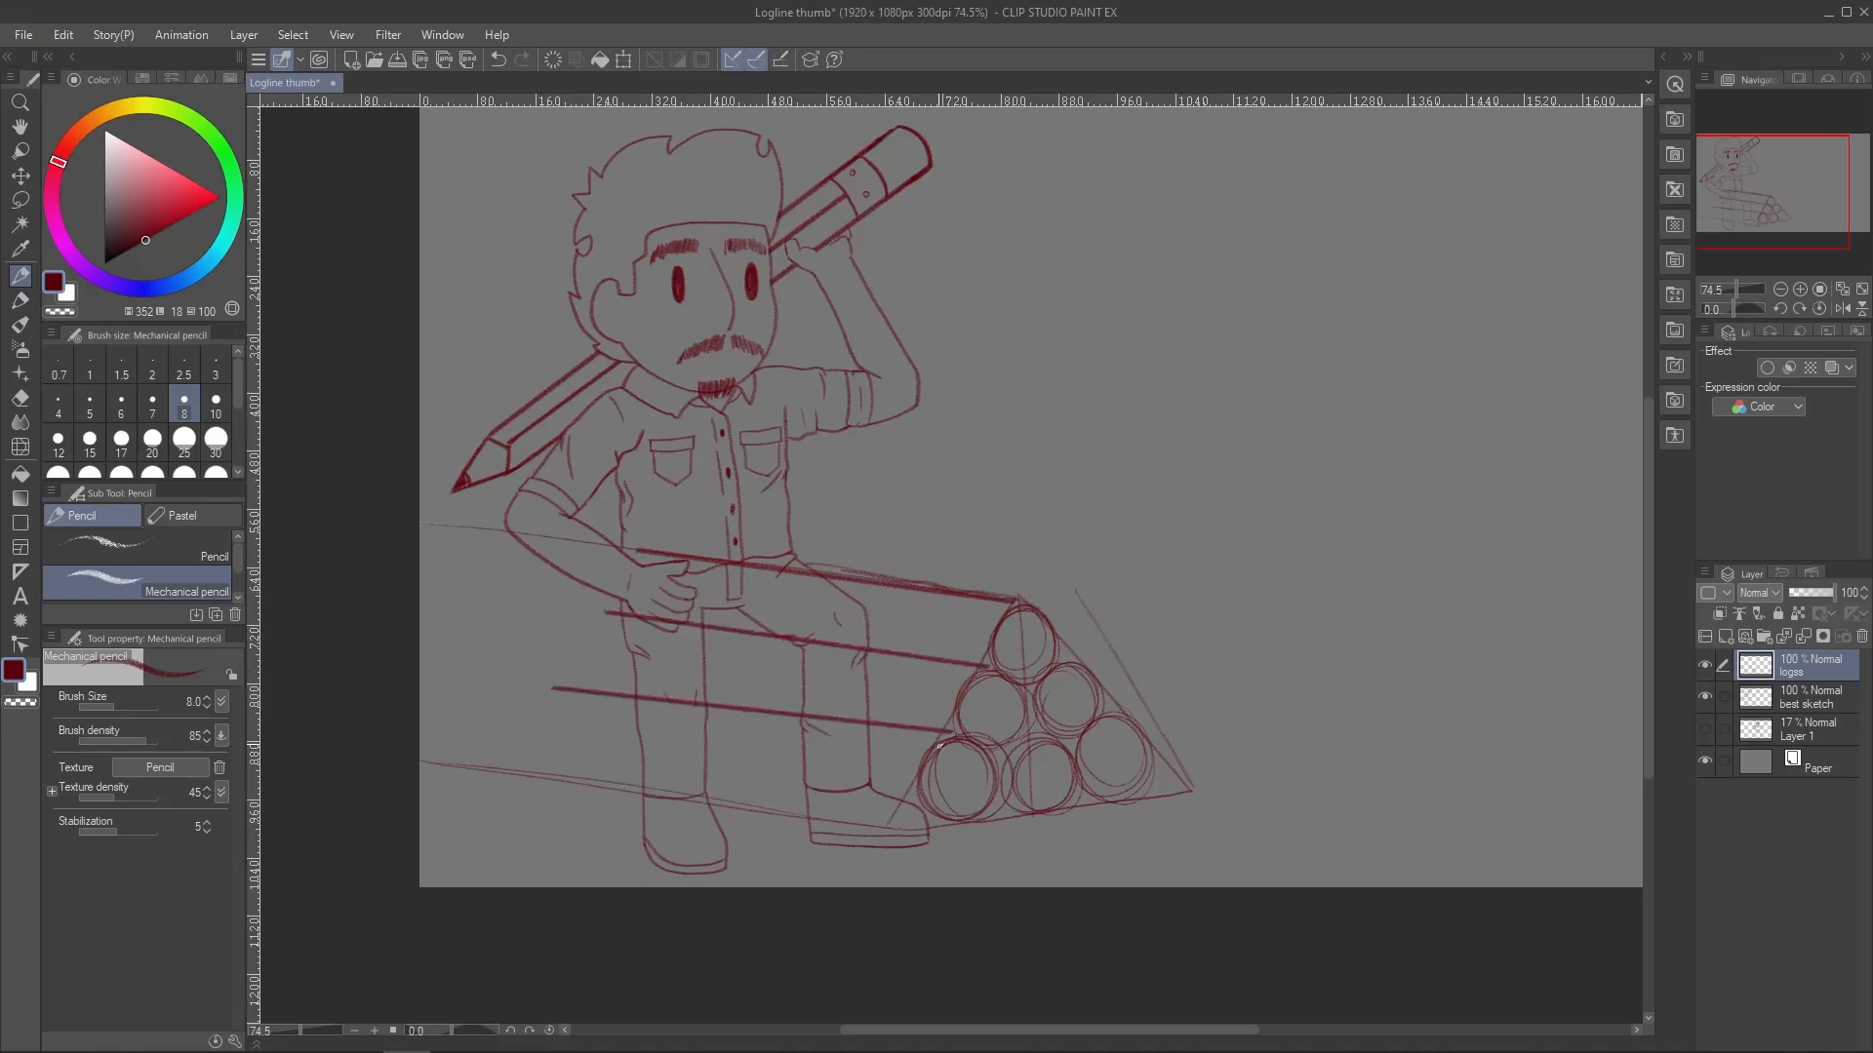
key("ctrl+z")
left_click_drag(934, 825, 534, 772)
Re-outline the front log ends with heavier ovals and round off the far ends of the side logs
mouse_move(997, 666)
left_mouse_down()
mouse_move(1014, 600)
mouse_move(1042, 651)
mouse_move(994, 673)
left_mouse_up()
mouse_move(951, 740)
left_mouse_down()
mouse_move(1043, 663)
mouse_move(1072, 722)
mouse_move(1034, 780)
mouse_move(1103, 742)
left_mouse_up()
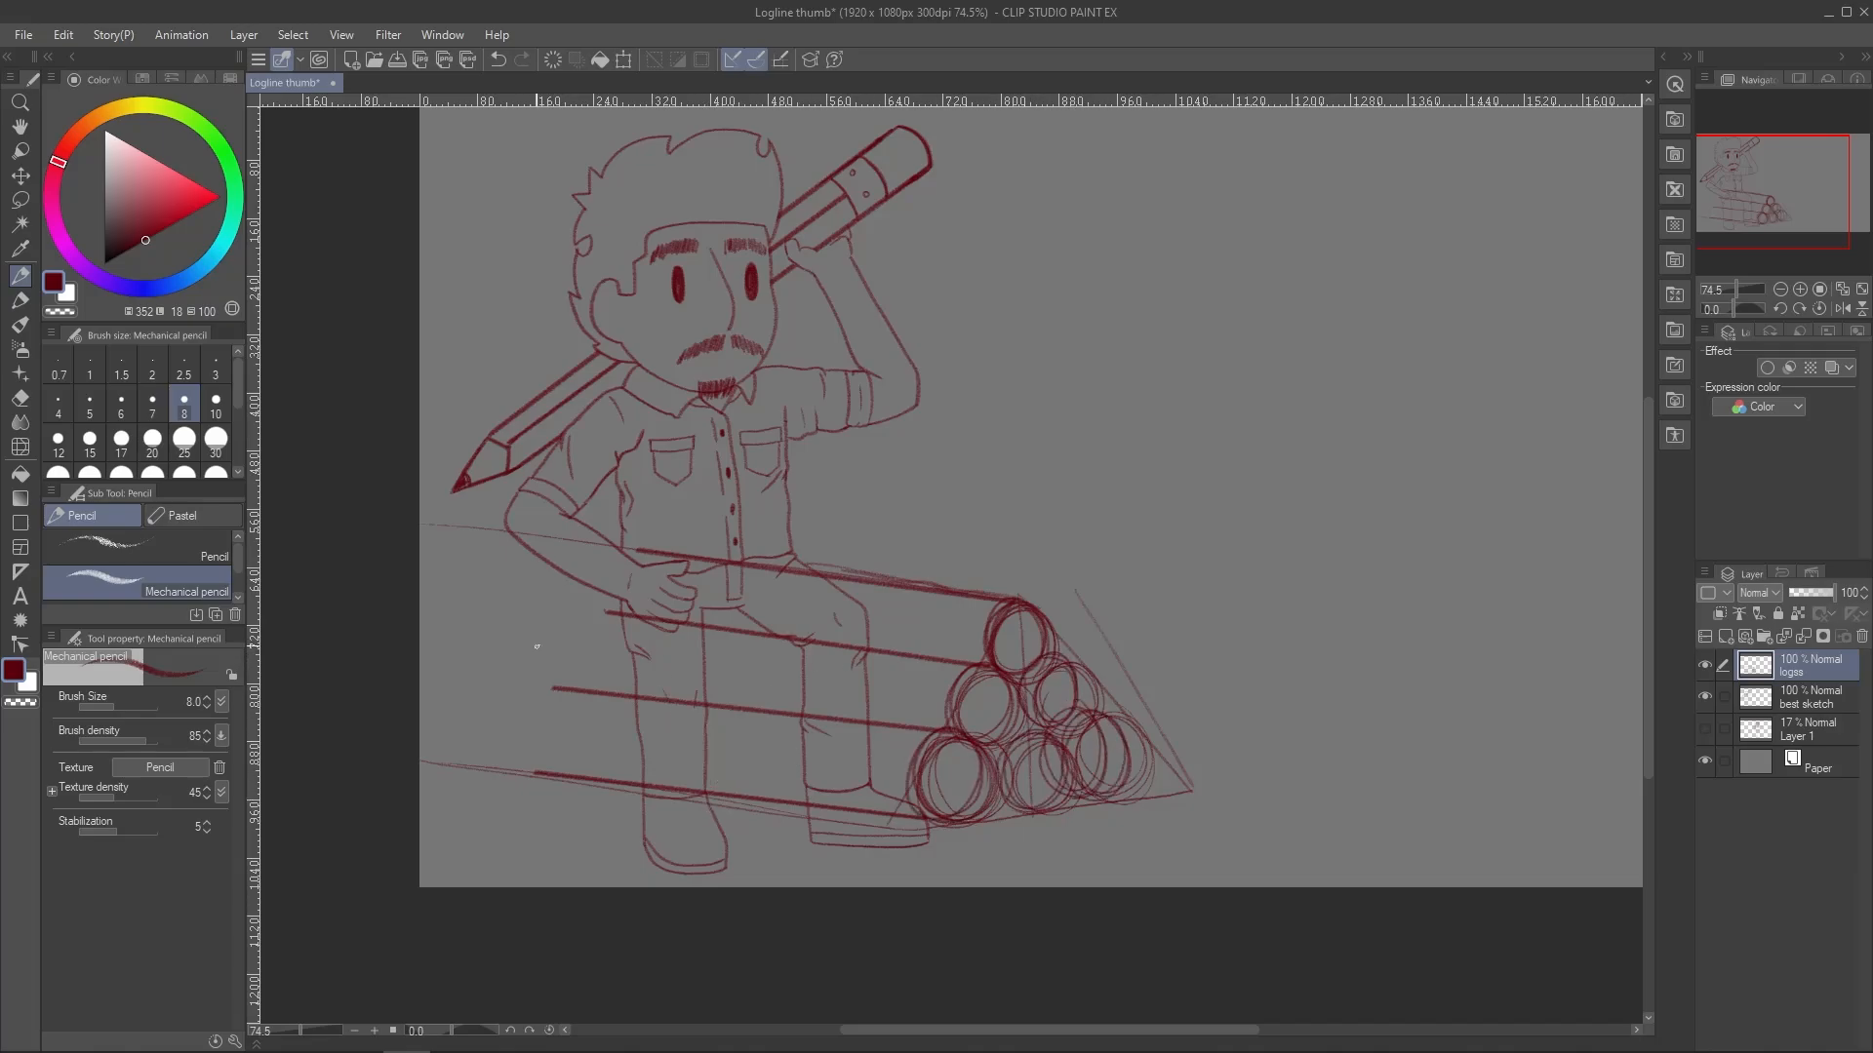
mouse_move(507, 526)
left_mouse_down()
mouse_move(483, 585)
mouse_move(615, 614)
mouse_move(492, 600)
mouse_move(501, 683)
mouse_move(485, 607)
left_mouse_up()
mouse_move(497, 685)
left_mouse_down()
mouse_move(509, 756)
mouse_move(534, 771)
left_mouse_up()
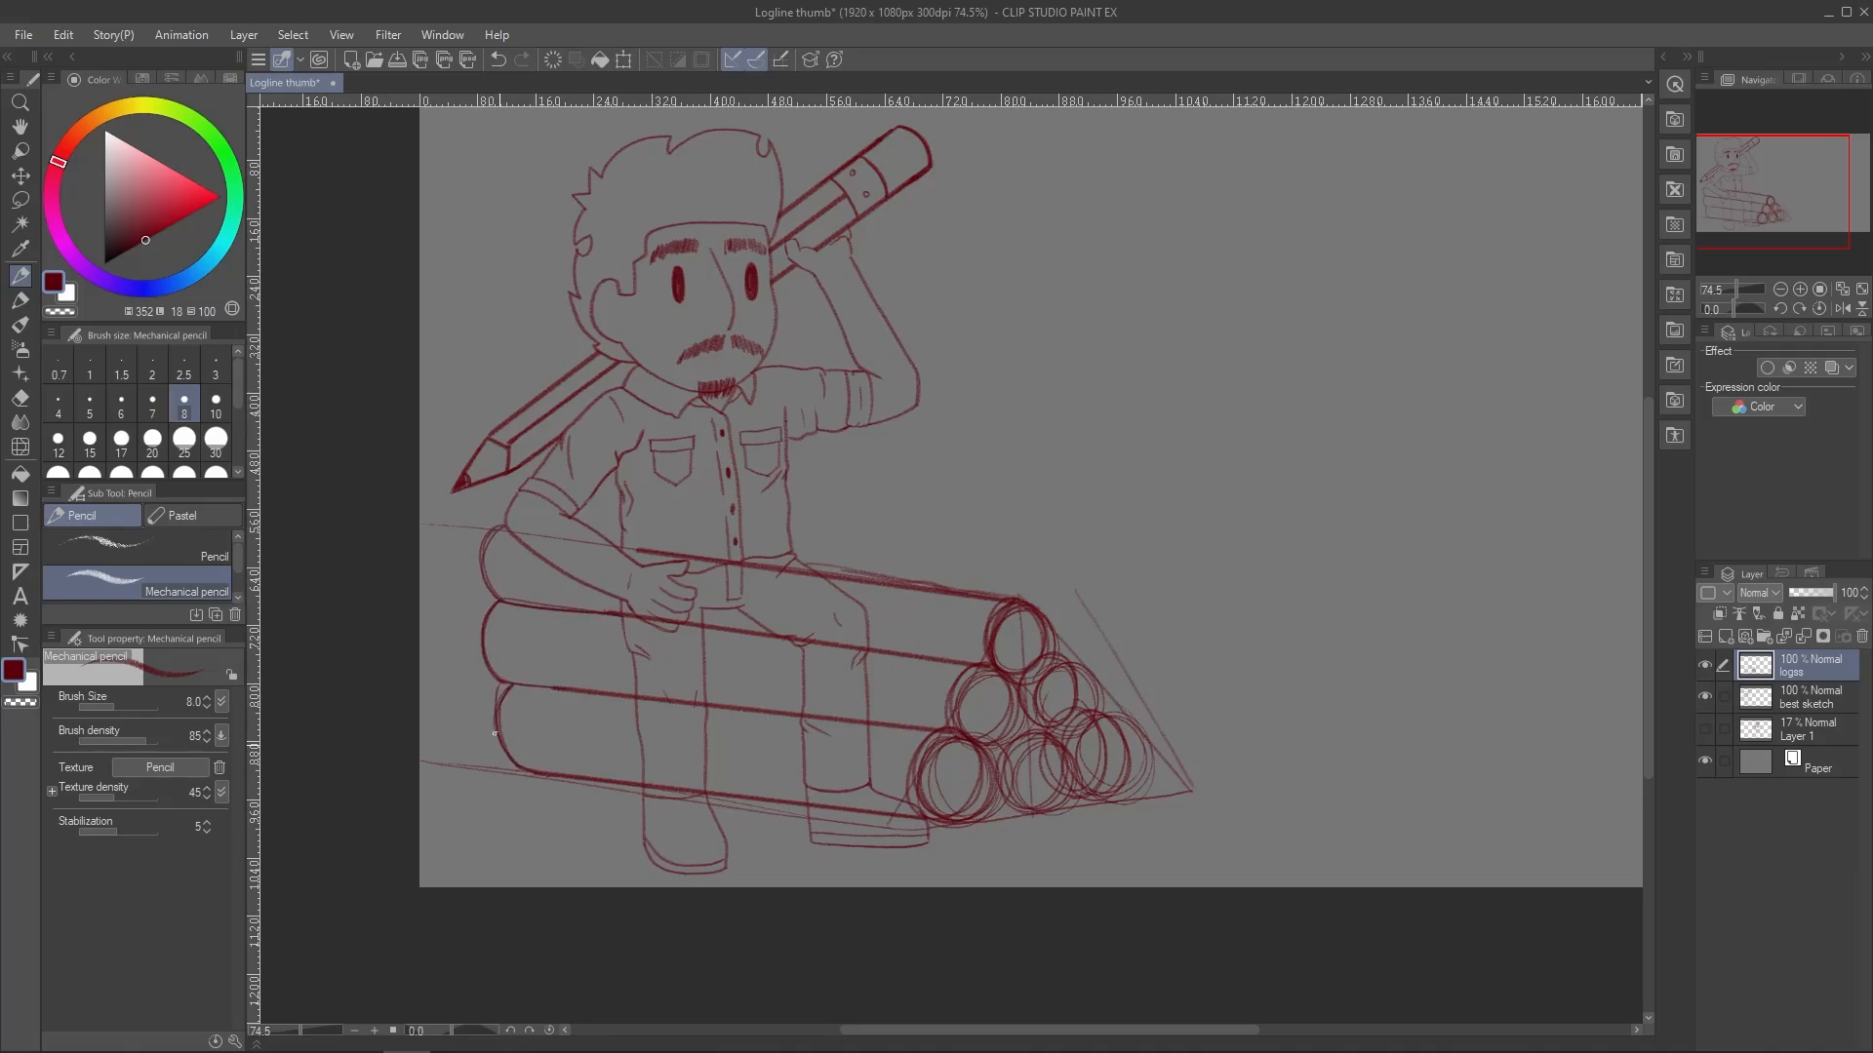
Redraw the top log's rounded far end beside the bent elbow
mouse_move(501, 524)
left_mouse_down()
mouse_move(776, 562)
mouse_move(1054, 676)
mouse_move(599, 532)
mouse_move(1016, 583)
mouse_move(1045, 605)
mouse_move(1056, 673)
left_mouse_up()
key("ctrl+z")
key("ctrl+z")
mouse_move(1012, 584)
left_mouse_down()
mouse_move(610, 540)
mouse_move(497, 599)
left_mouse_up()
key("ctrl+z")
key("ctrl+z")
key("ctrl+z")
left_click_drag(508, 530, 497, 599)
Erase the top log's edge across the shirt and the guide line beneath the bottom log with a size 30 eraser
key("e")
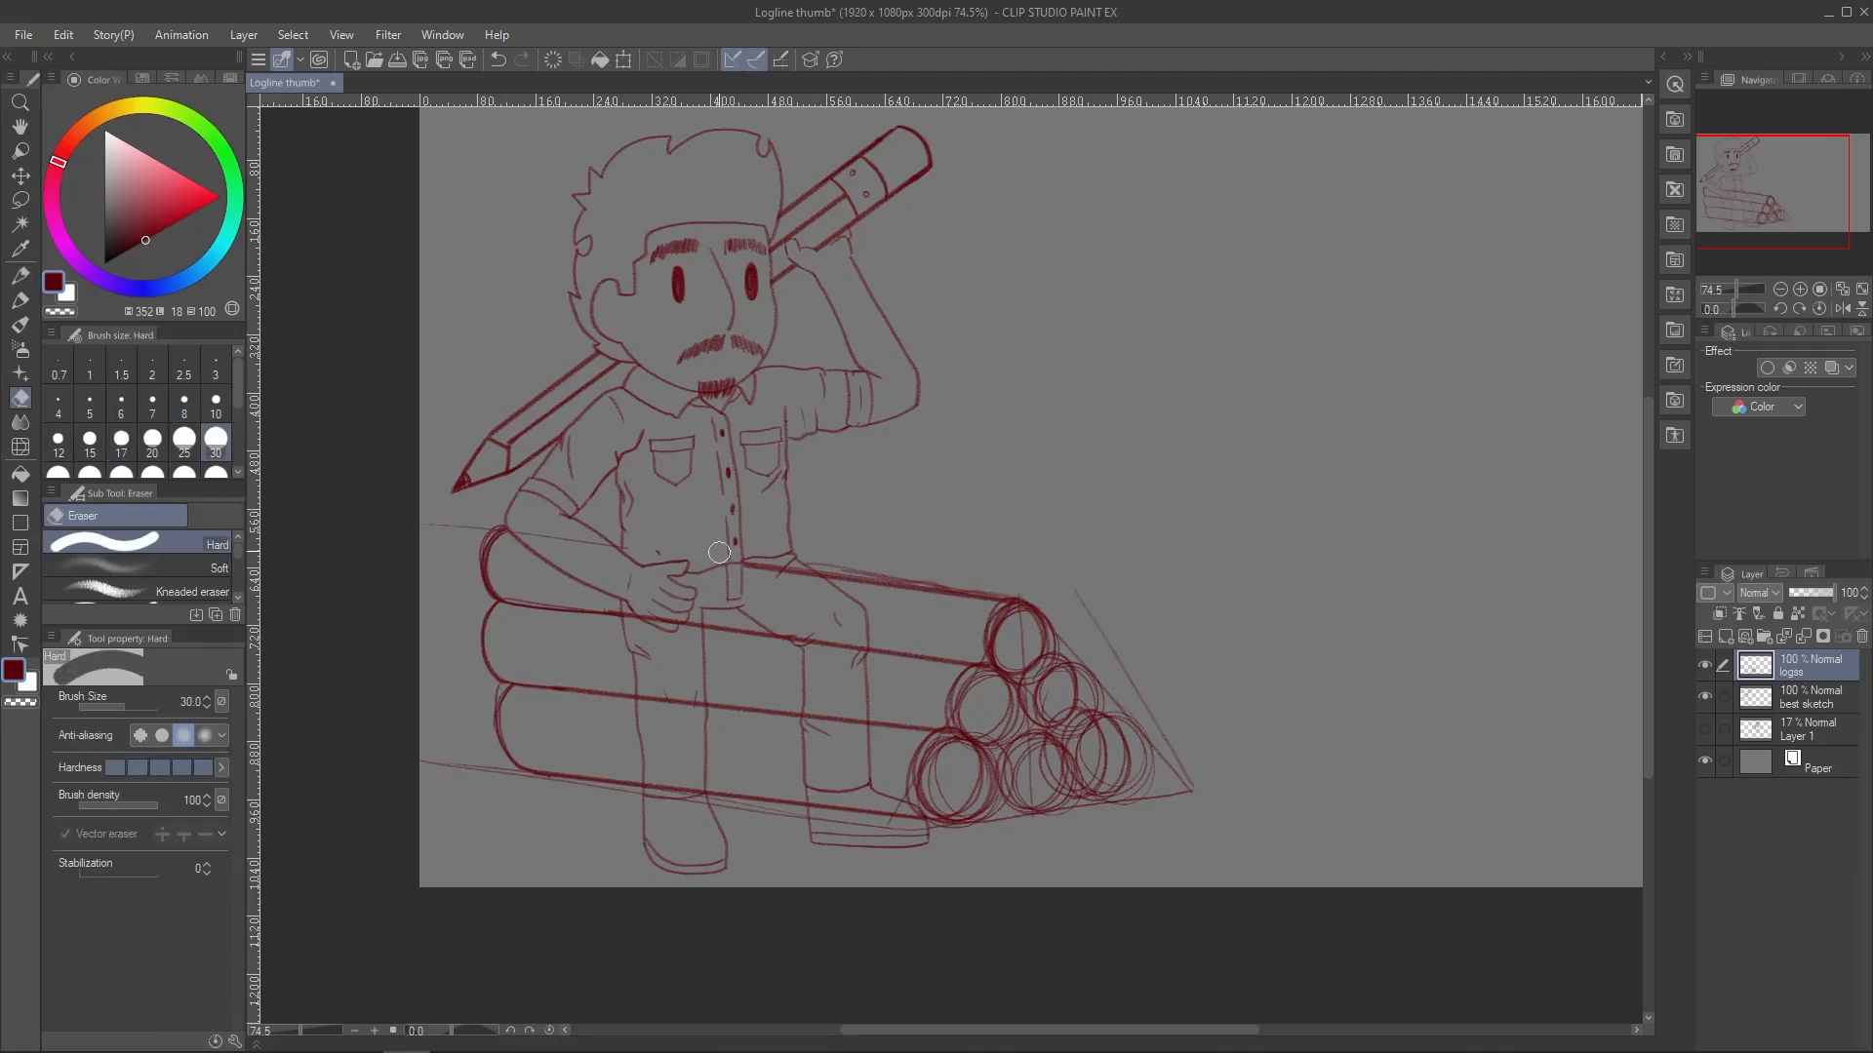
left_click_drag(813, 572, 741, 563)
mouse_move(492, 756)
left_mouse_down()
mouse_move(448, 765)
mouse_move(975, 860)
left_mouse_up()
Erase the log edges that cross the character's two trouser legs
left_click_drag(632, 617, 700, 624)
left_click_drag(641, 700, 703, 704)
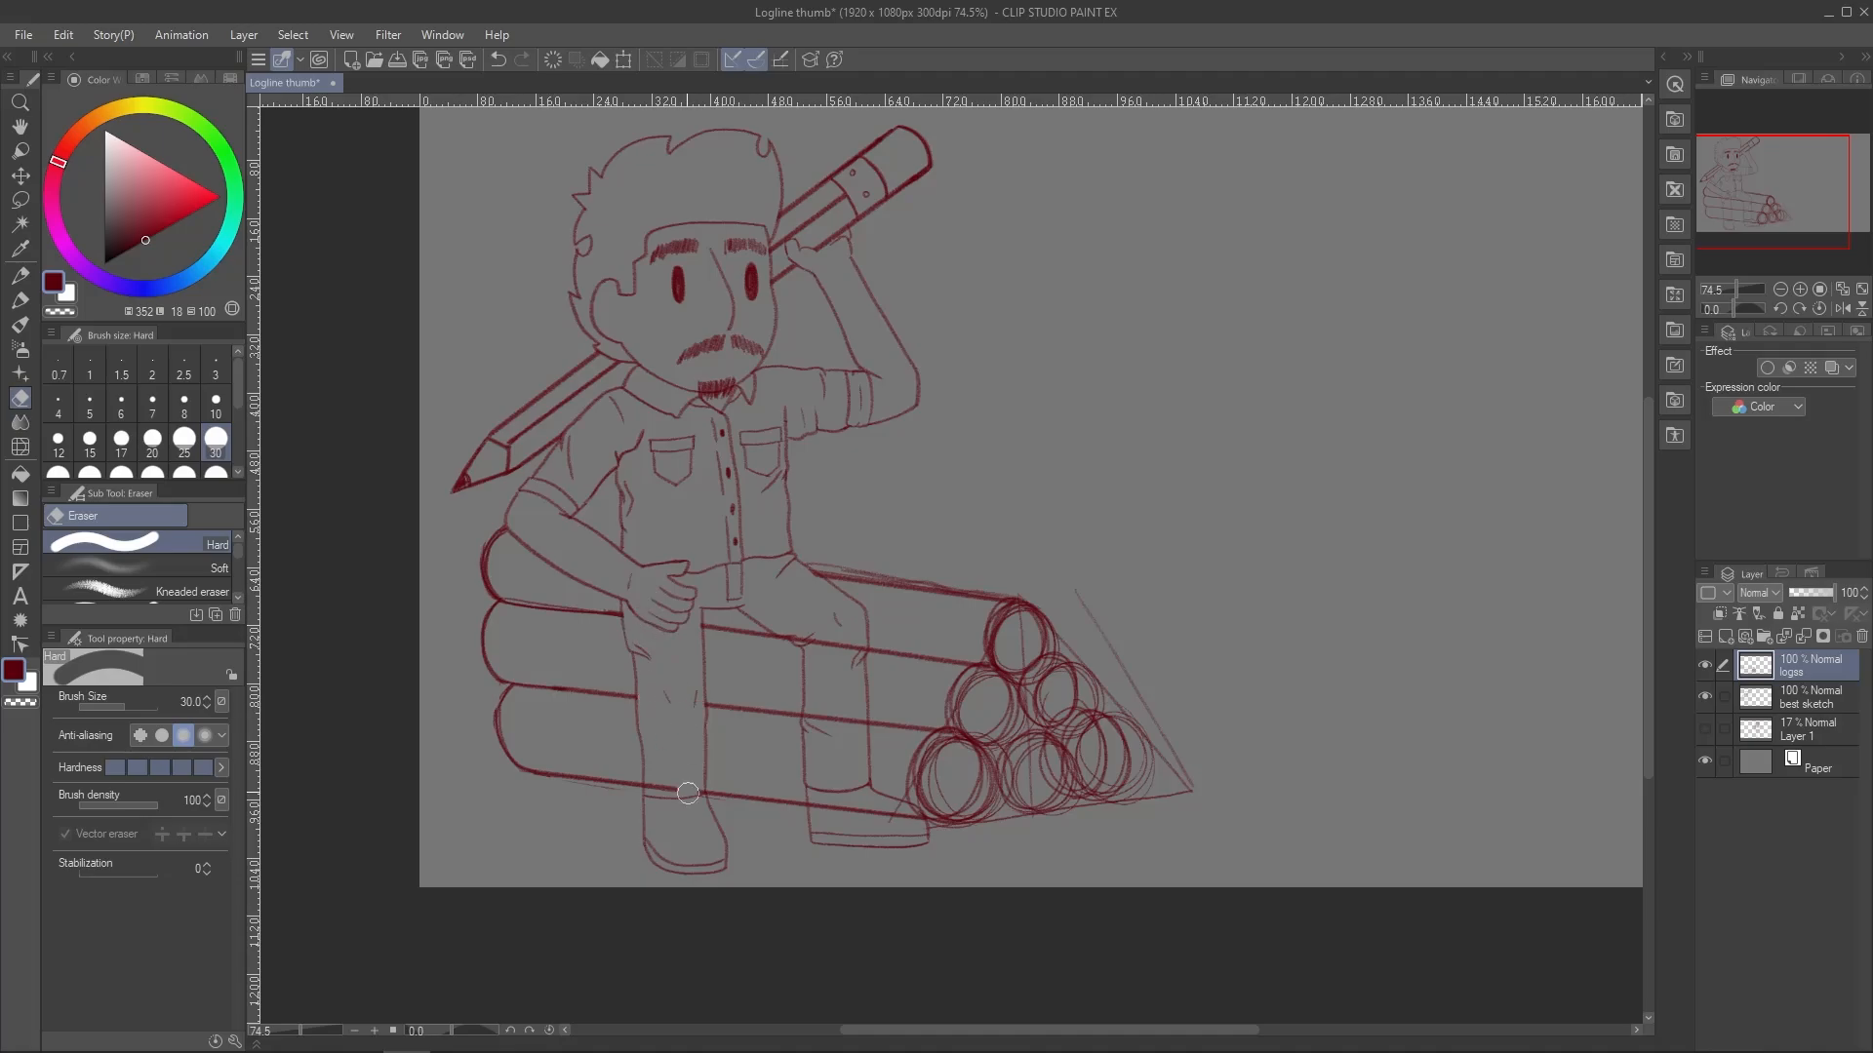
left_click_drag(702, 793, 646, 793)
left_click_drag(790, 629, 863, 652)
left_click_drag(863, 723, 814, 723)
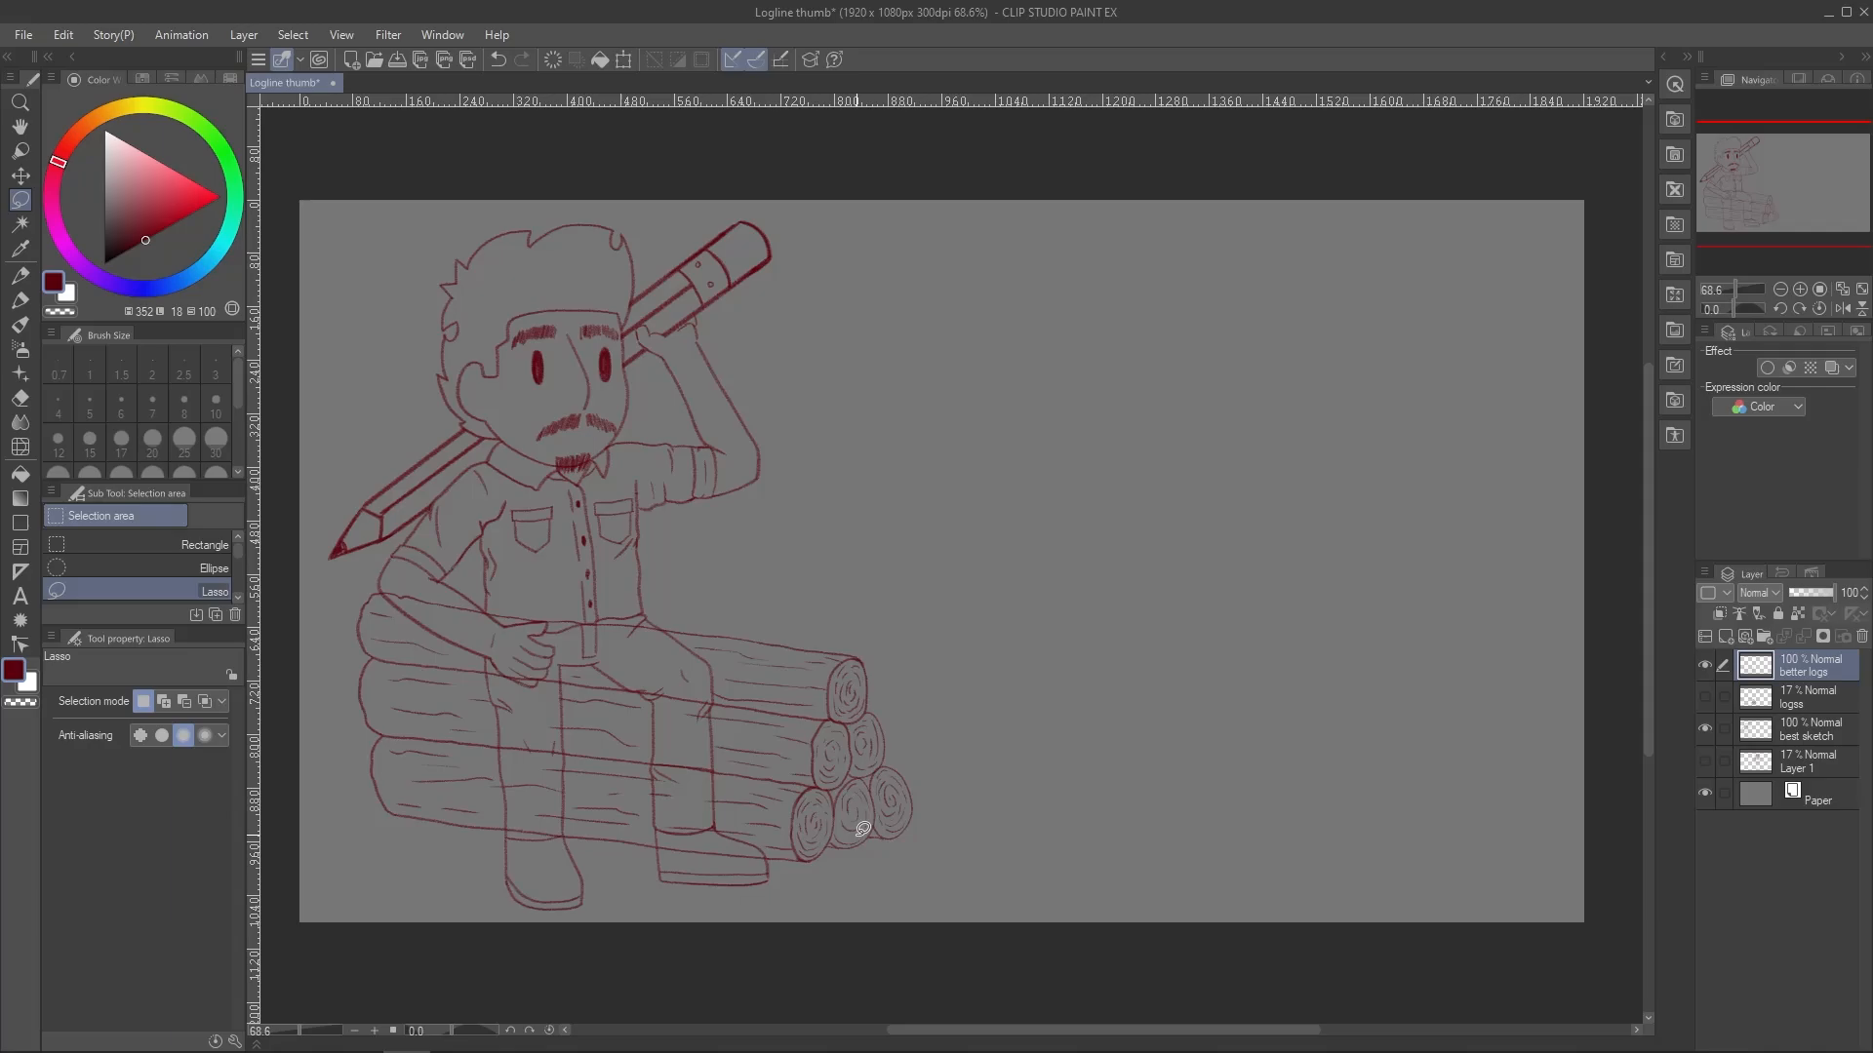
Compare the rough logss layer's visibility on and off, and move the best sketch layer above better logs
left_click(1704, 697)
left_click(1700, 695)
mouse_move(1805, 730)
left_mouse_down()
mouse_move(1804, 682)
mouse_move(1805, 711)
left_mouse_up()
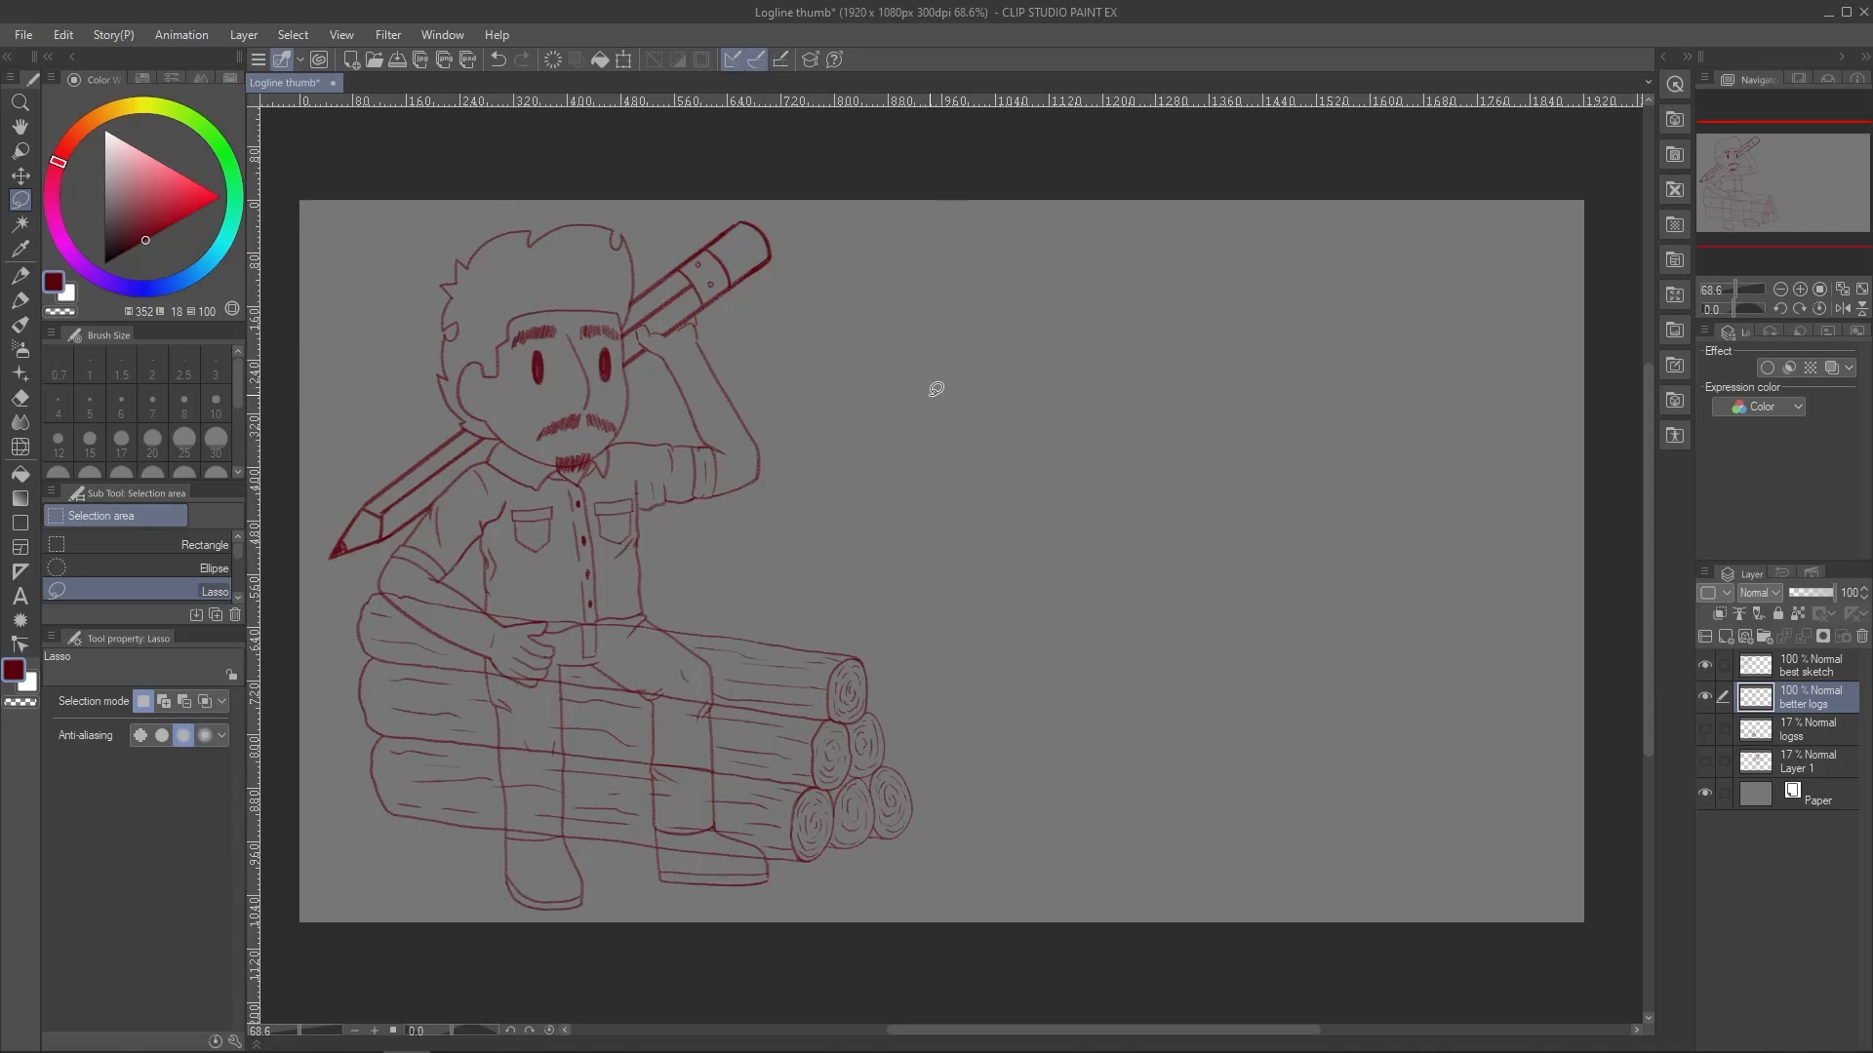
Duplicate the better logs layer and hide the original
key("ctrl+c")
key("ctrl+v")
left_click(1705, 729)
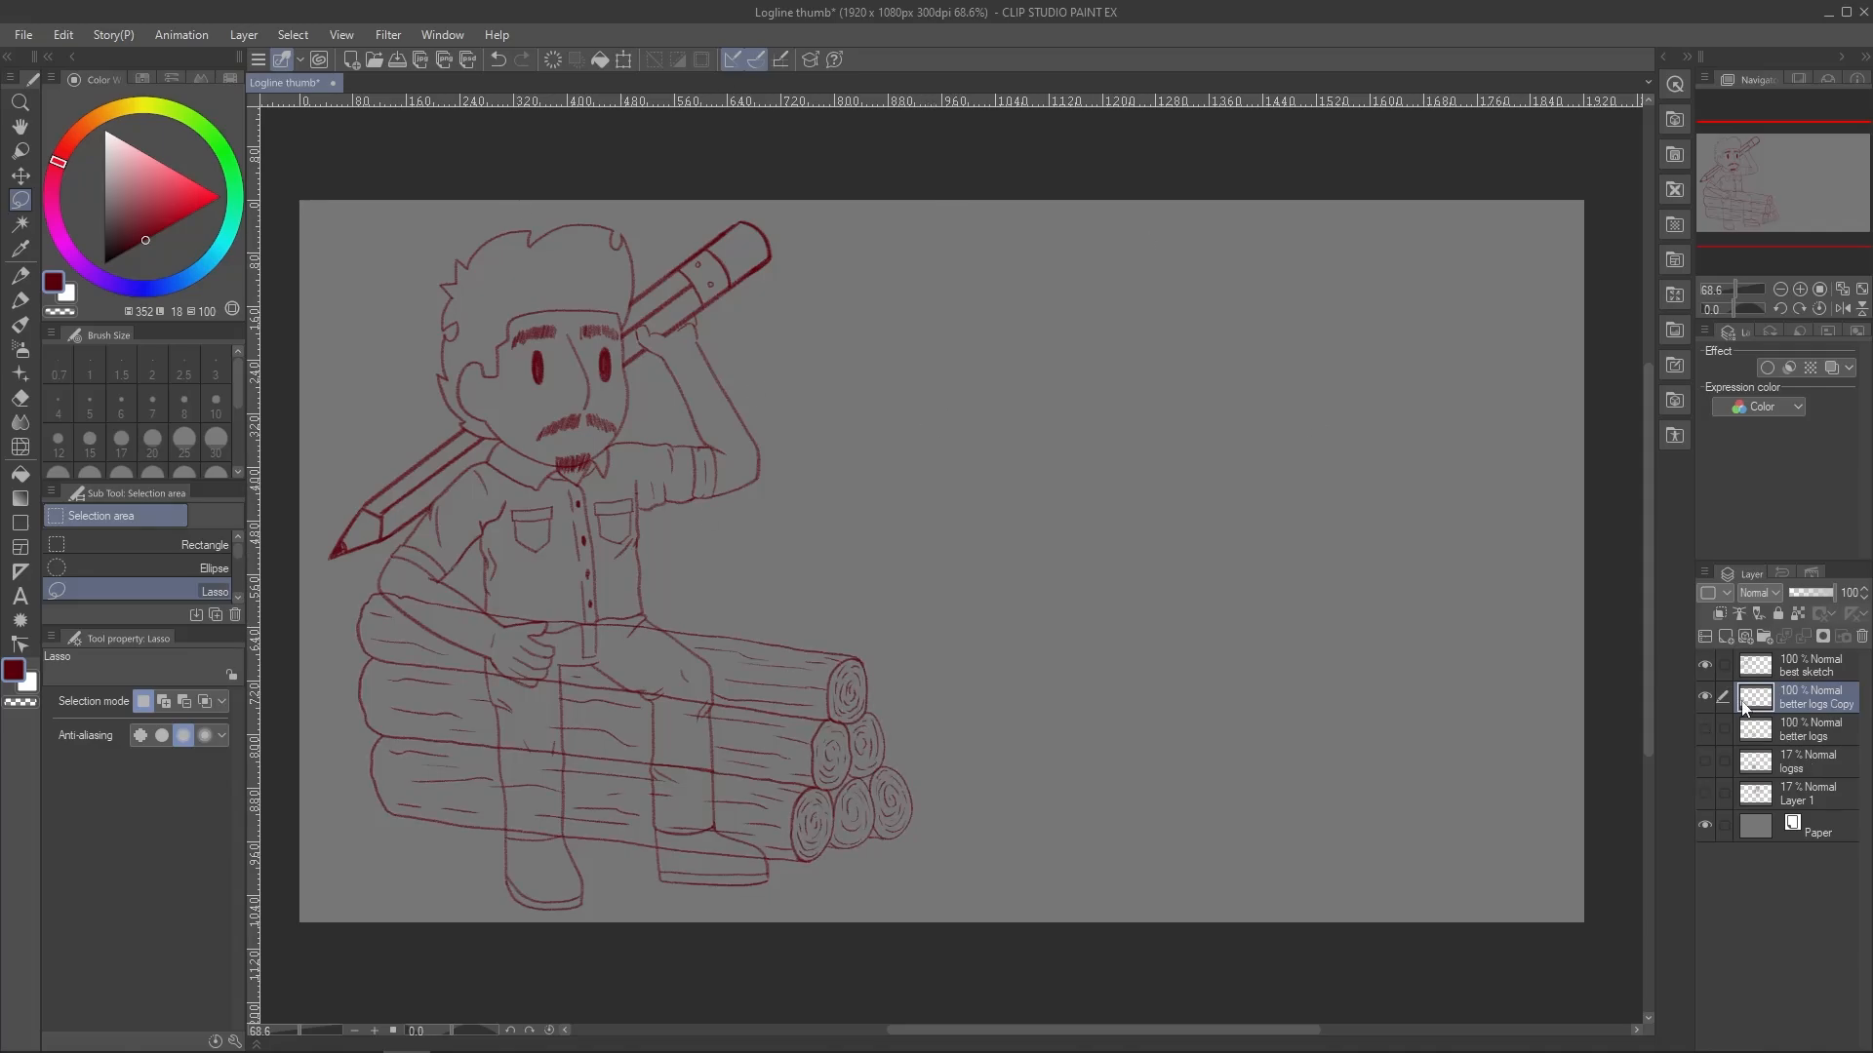
Duplicate the best sketch layer and move the original below better logs
left_click(1779, 675)
key("ctrl+c")
key("ctrl+v")
left_click_drag(1791, 776, 1791, 777)
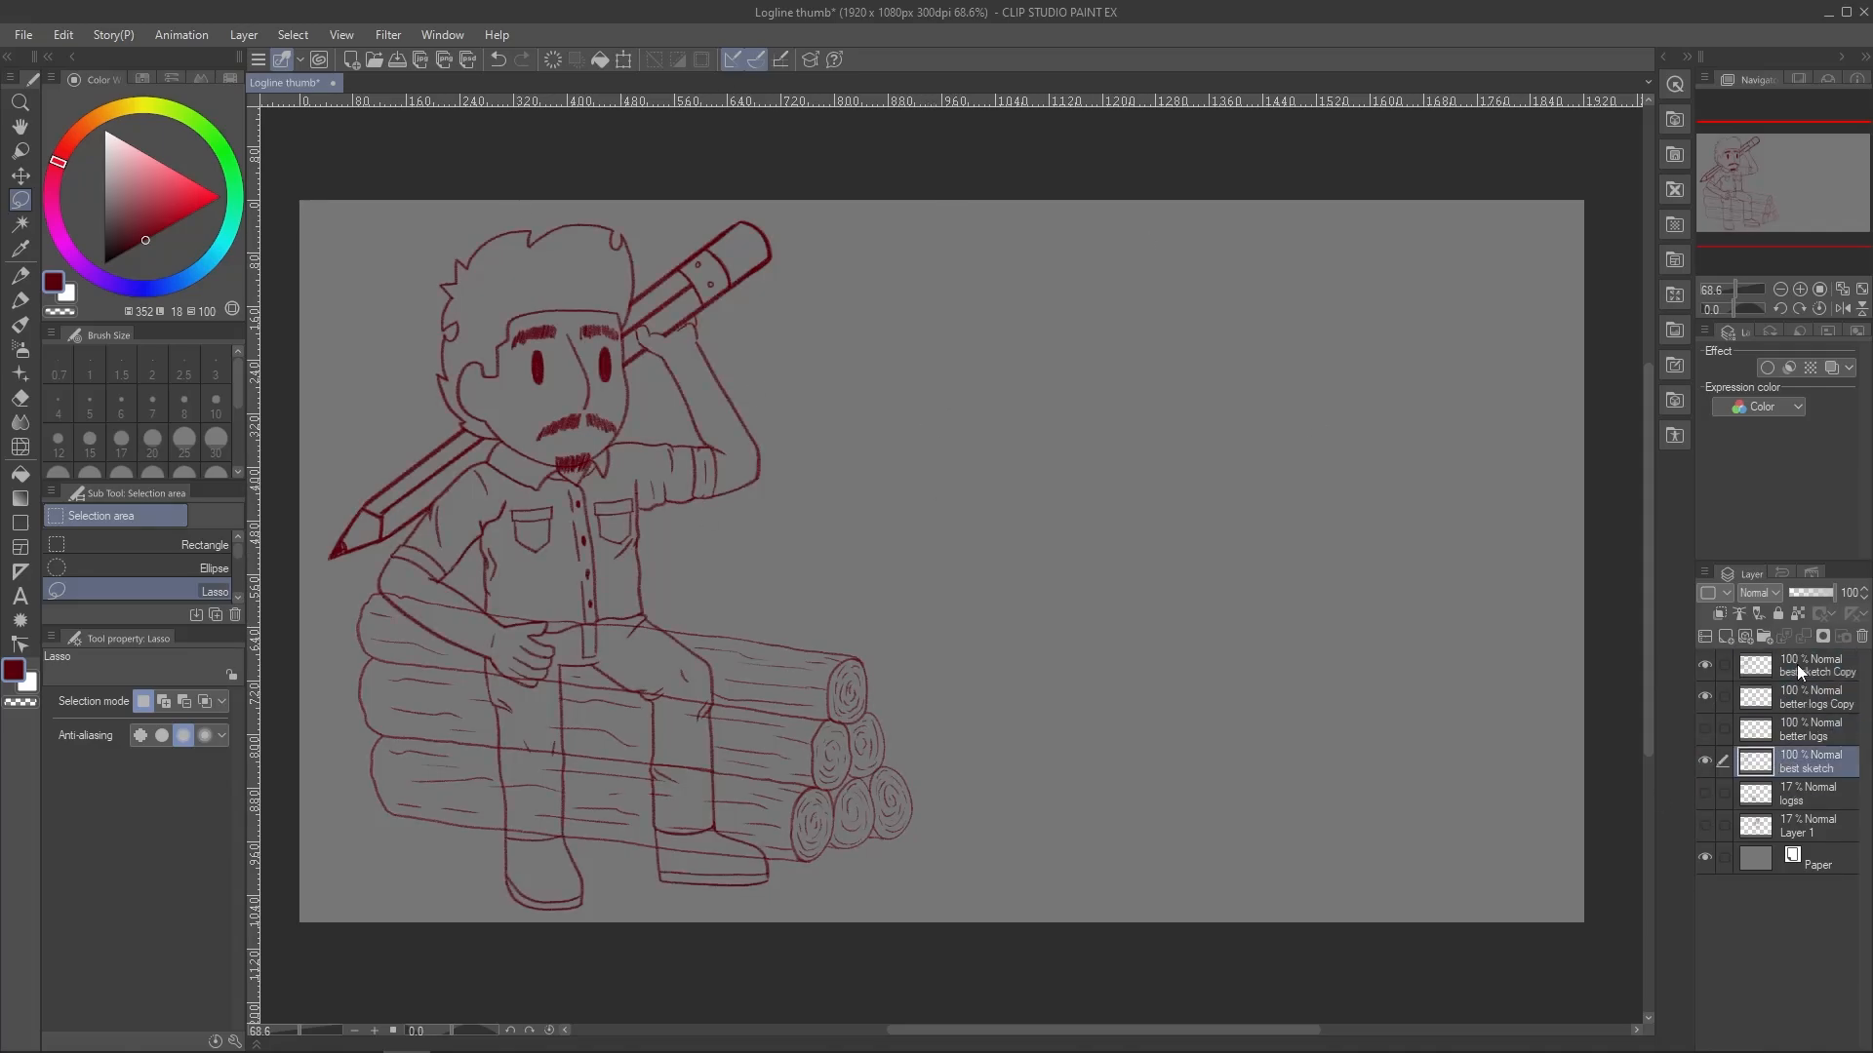
Duplicate the best sketch Copy layer three times to darken the character's linework
left_click(1796, 664)
key("ctrl+j")
key("ctrl+j")
key("ctrl+j")
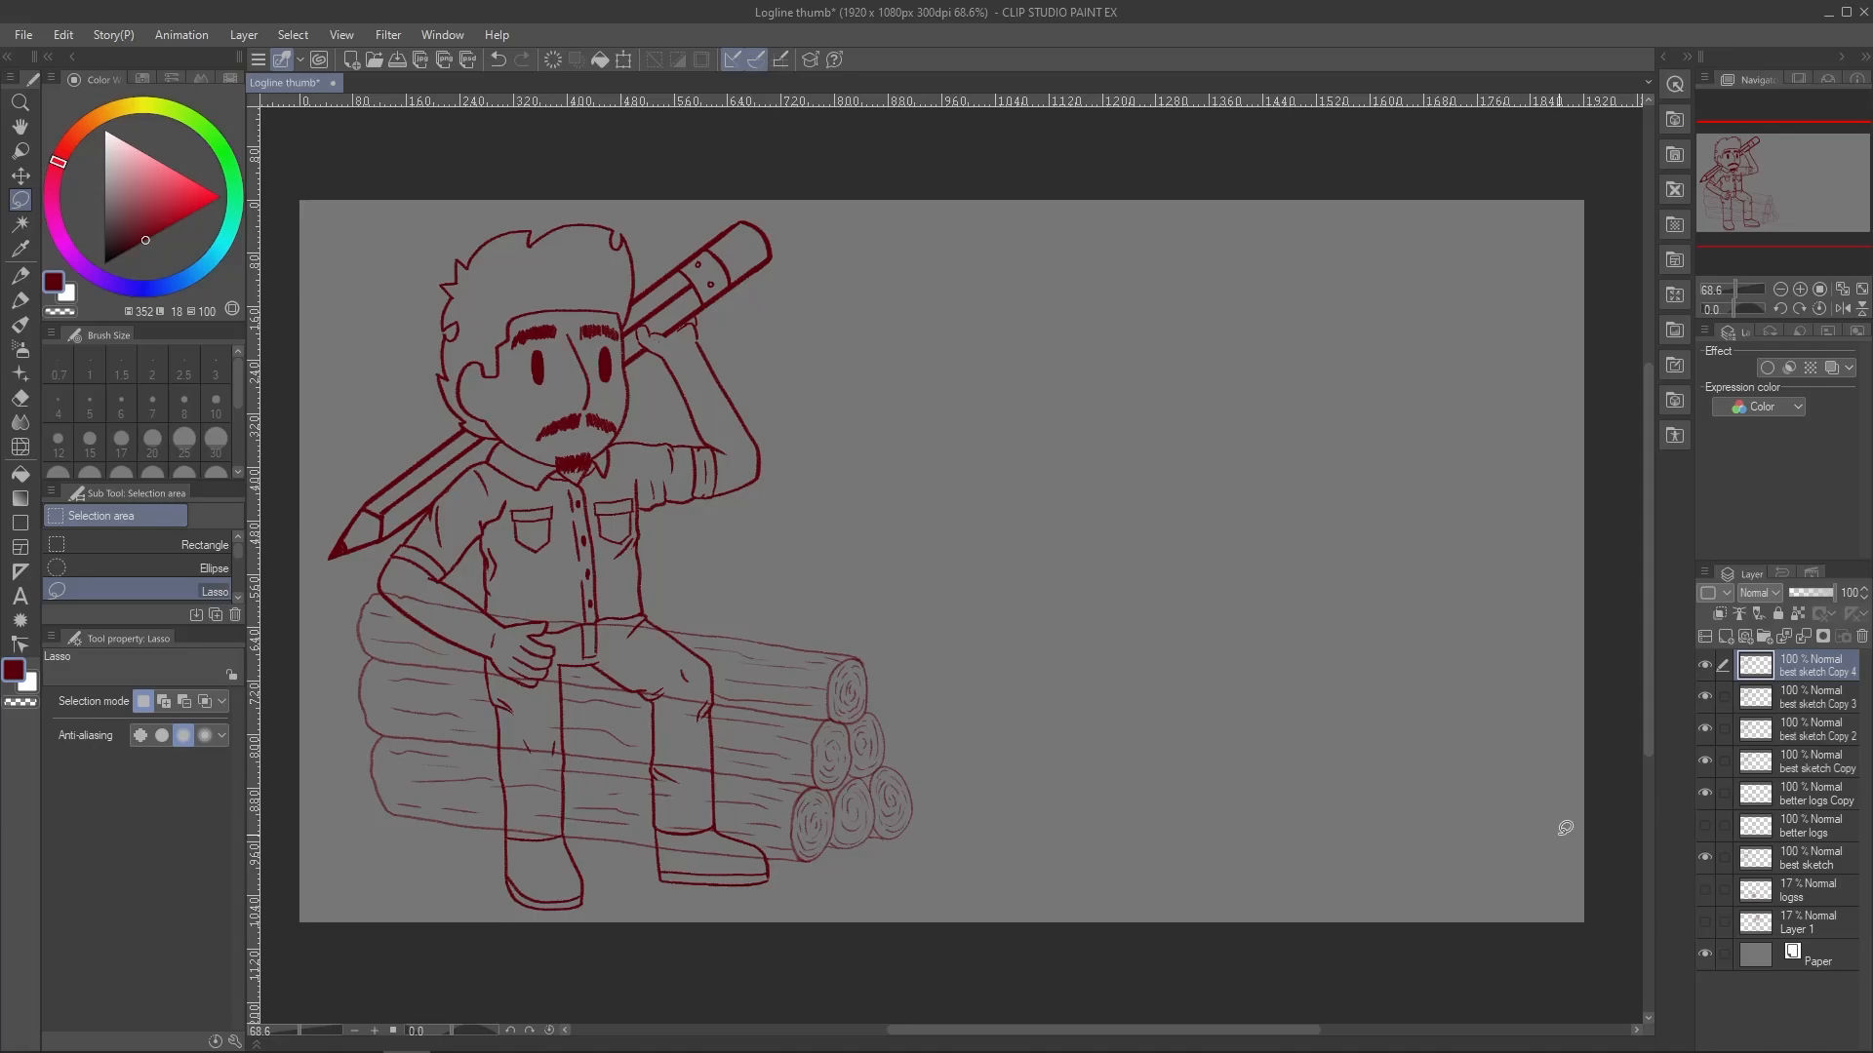
left_click(1810, 790, "shift")
right_click(1811, 790)
left_click(1727, 757)
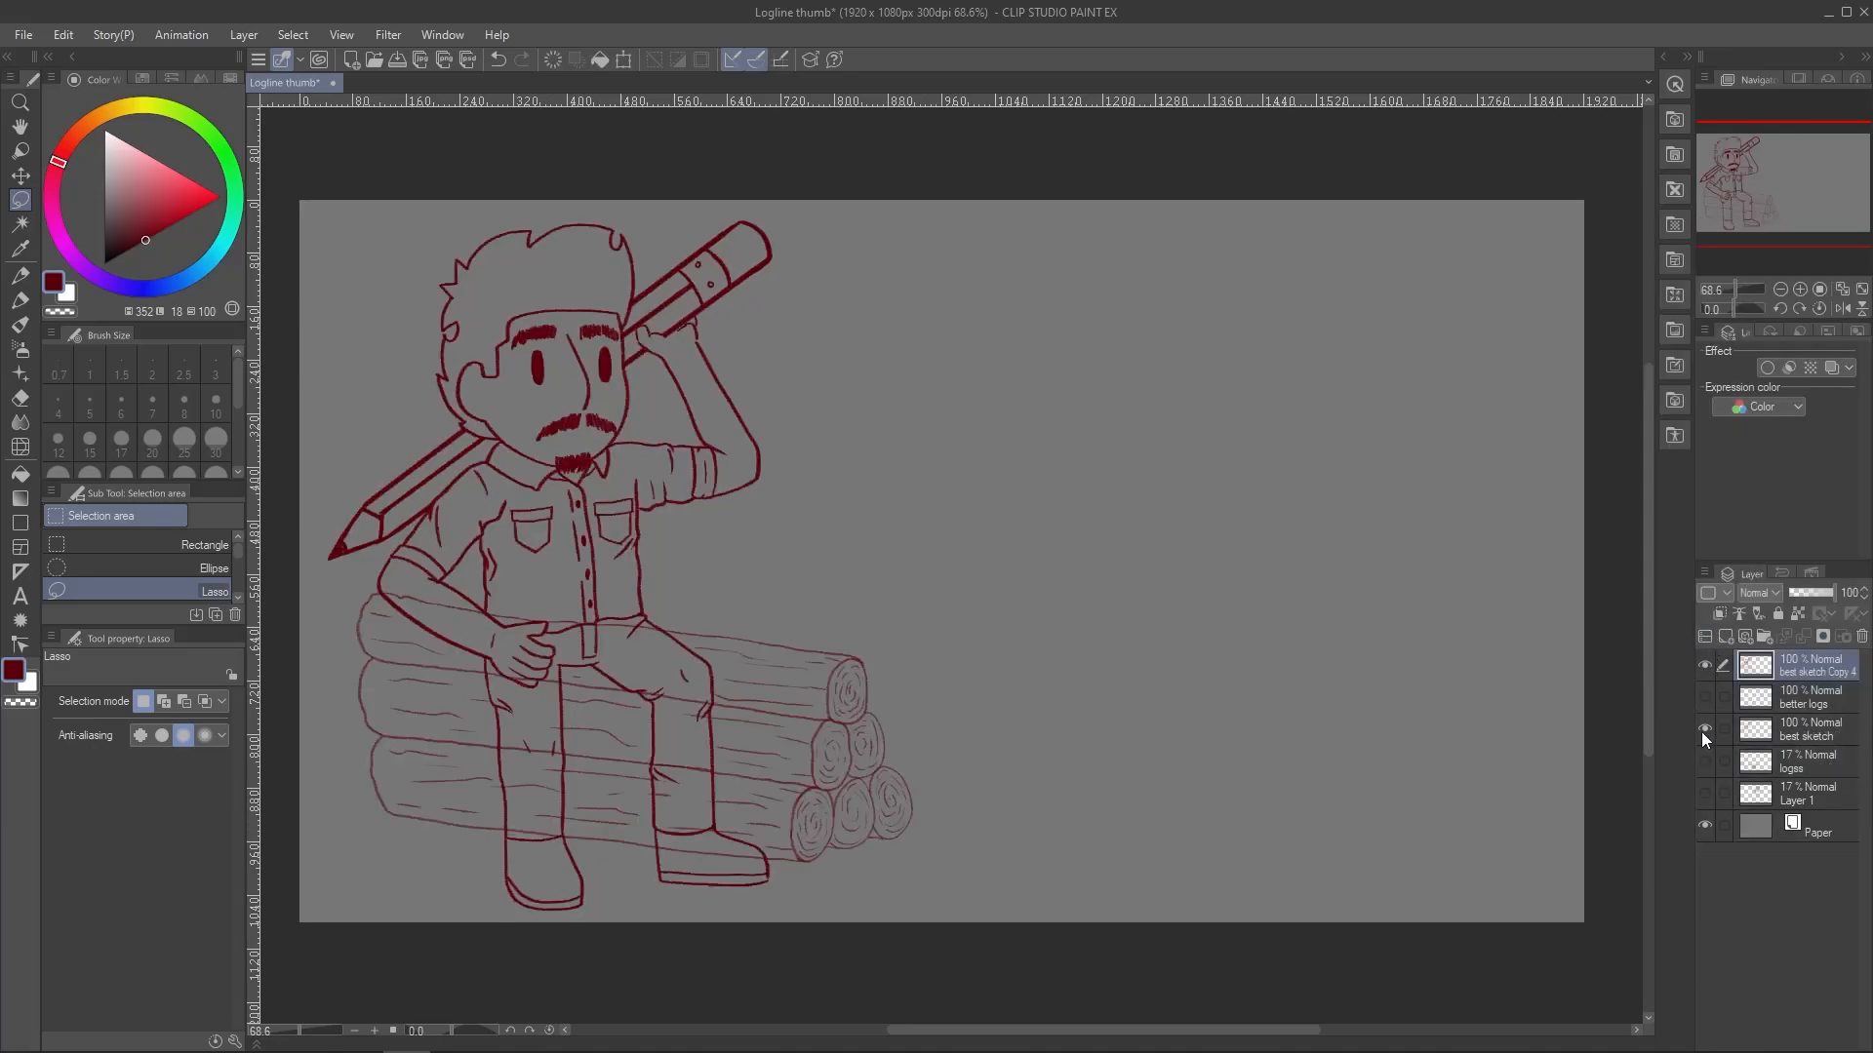
key("ctrl+z")
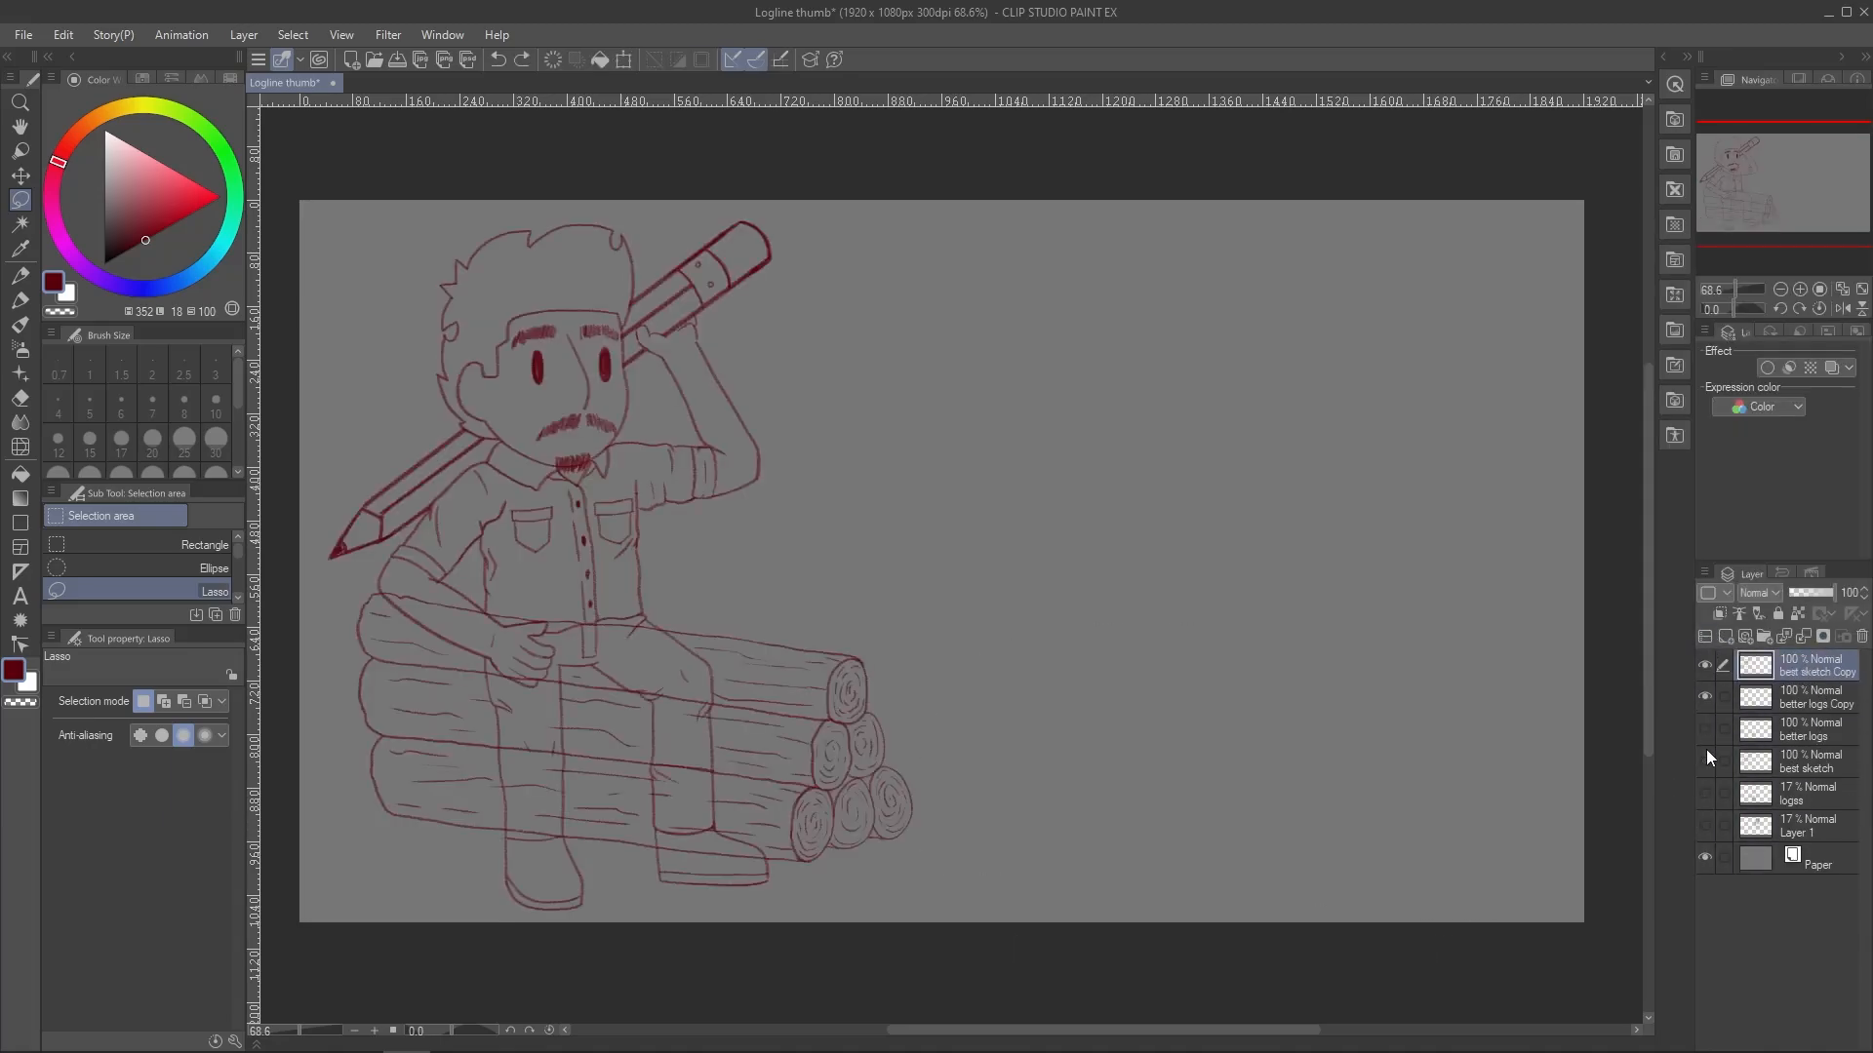
key("ctrl+z")
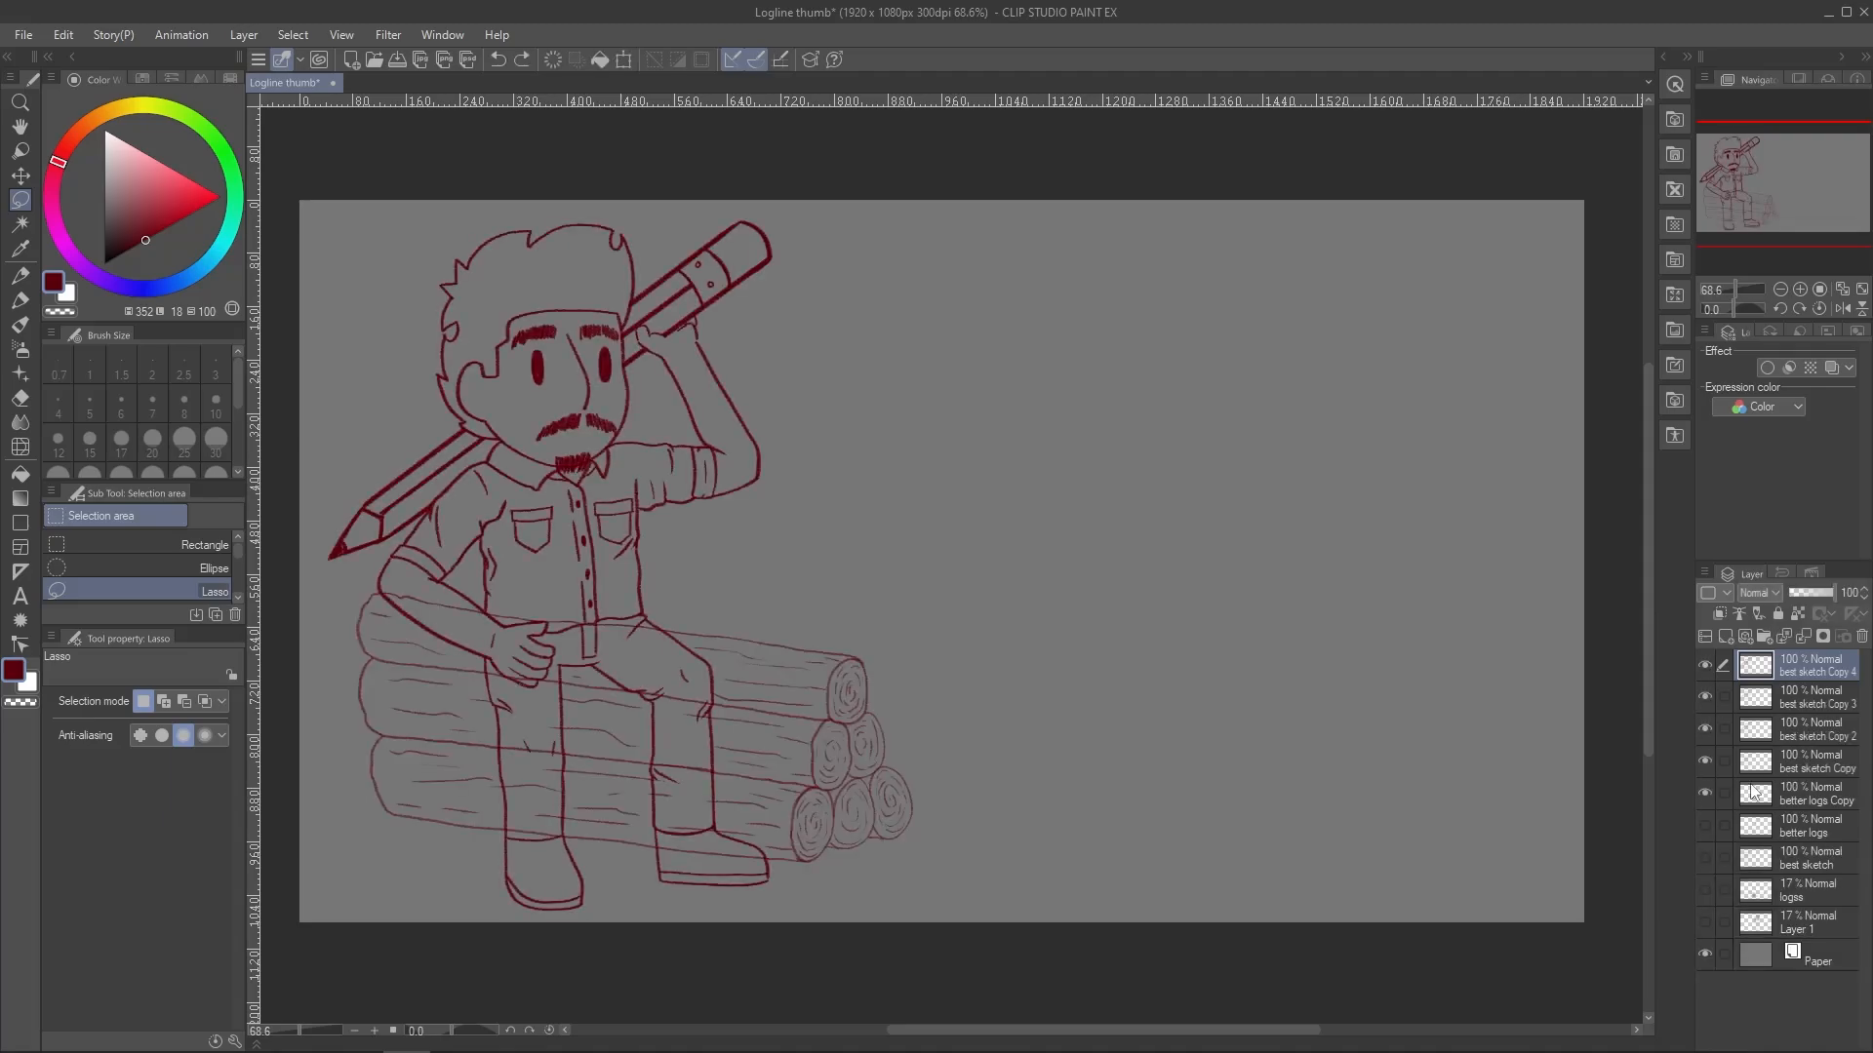
Merge the four best sketch copies into one layer and name it "line"
right_click(1756, 729)
left_click(1677, 632)
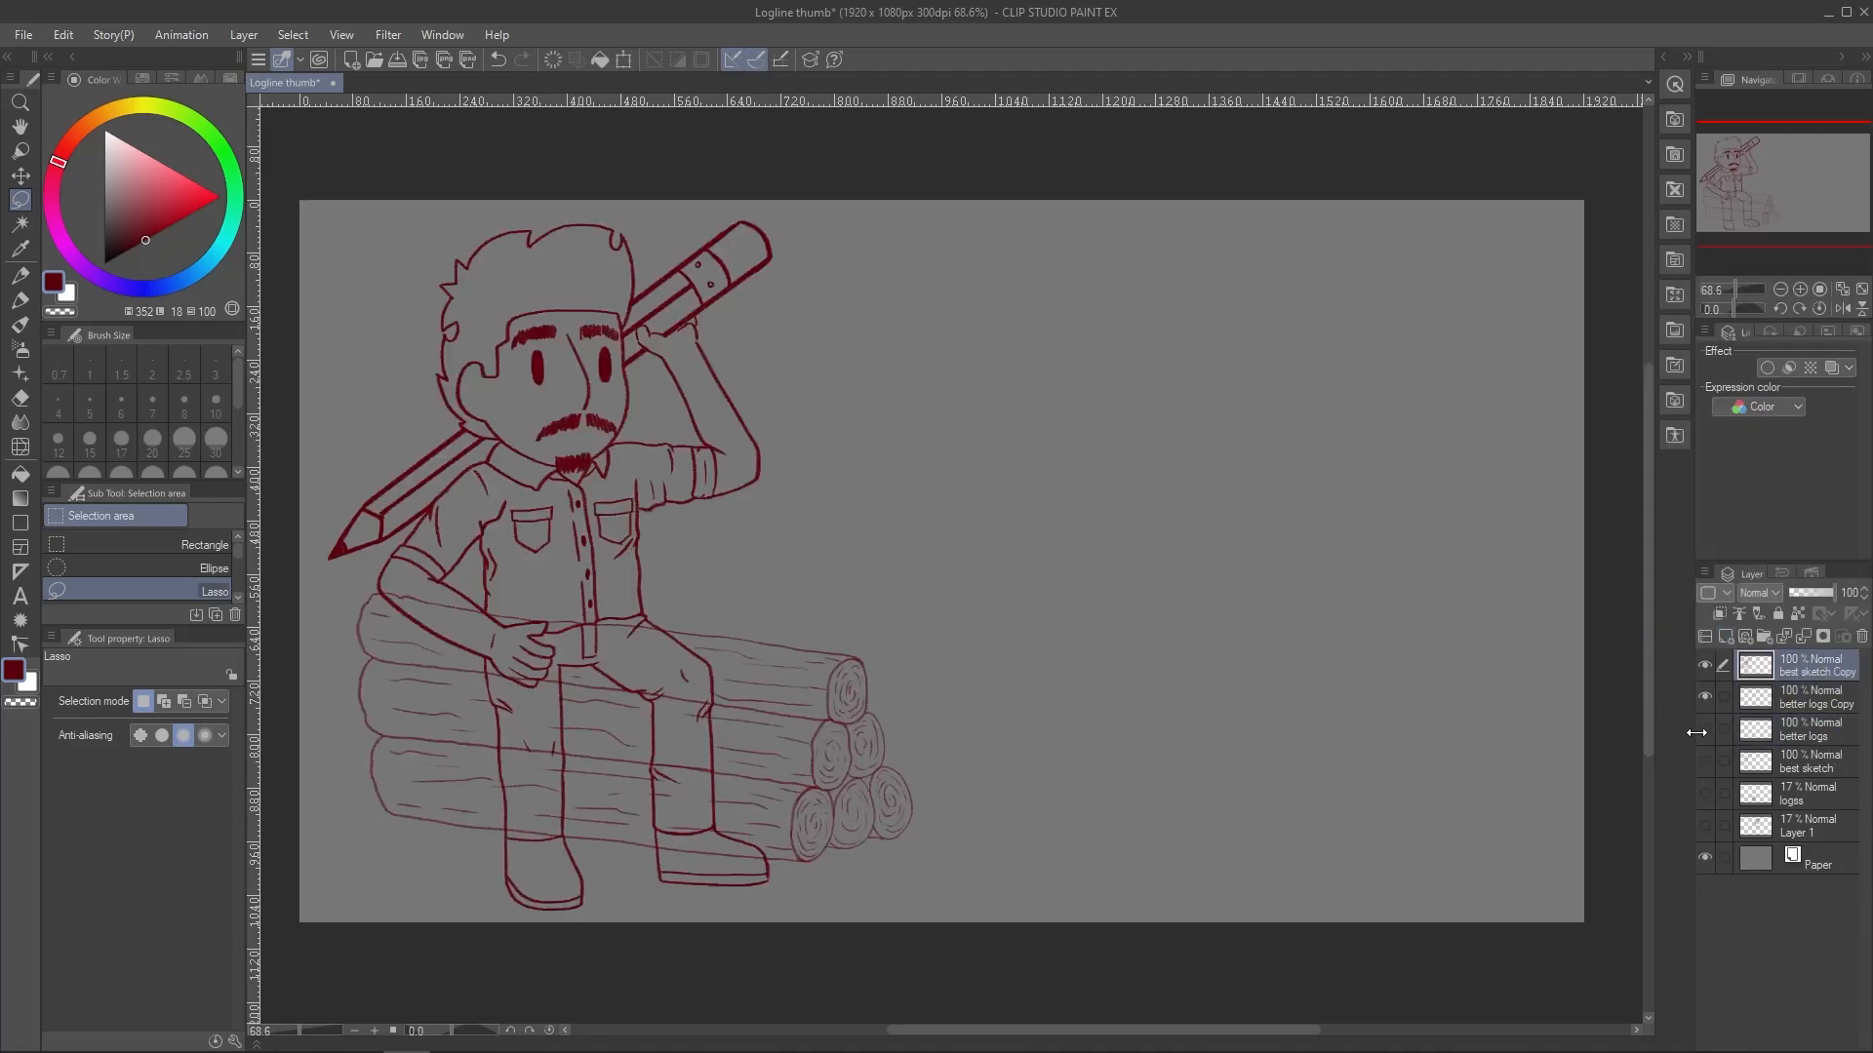
double_click(1805, 674)
type("line")
Rename the character copy beneath the line layer "fill"
double_click(1801, 705)
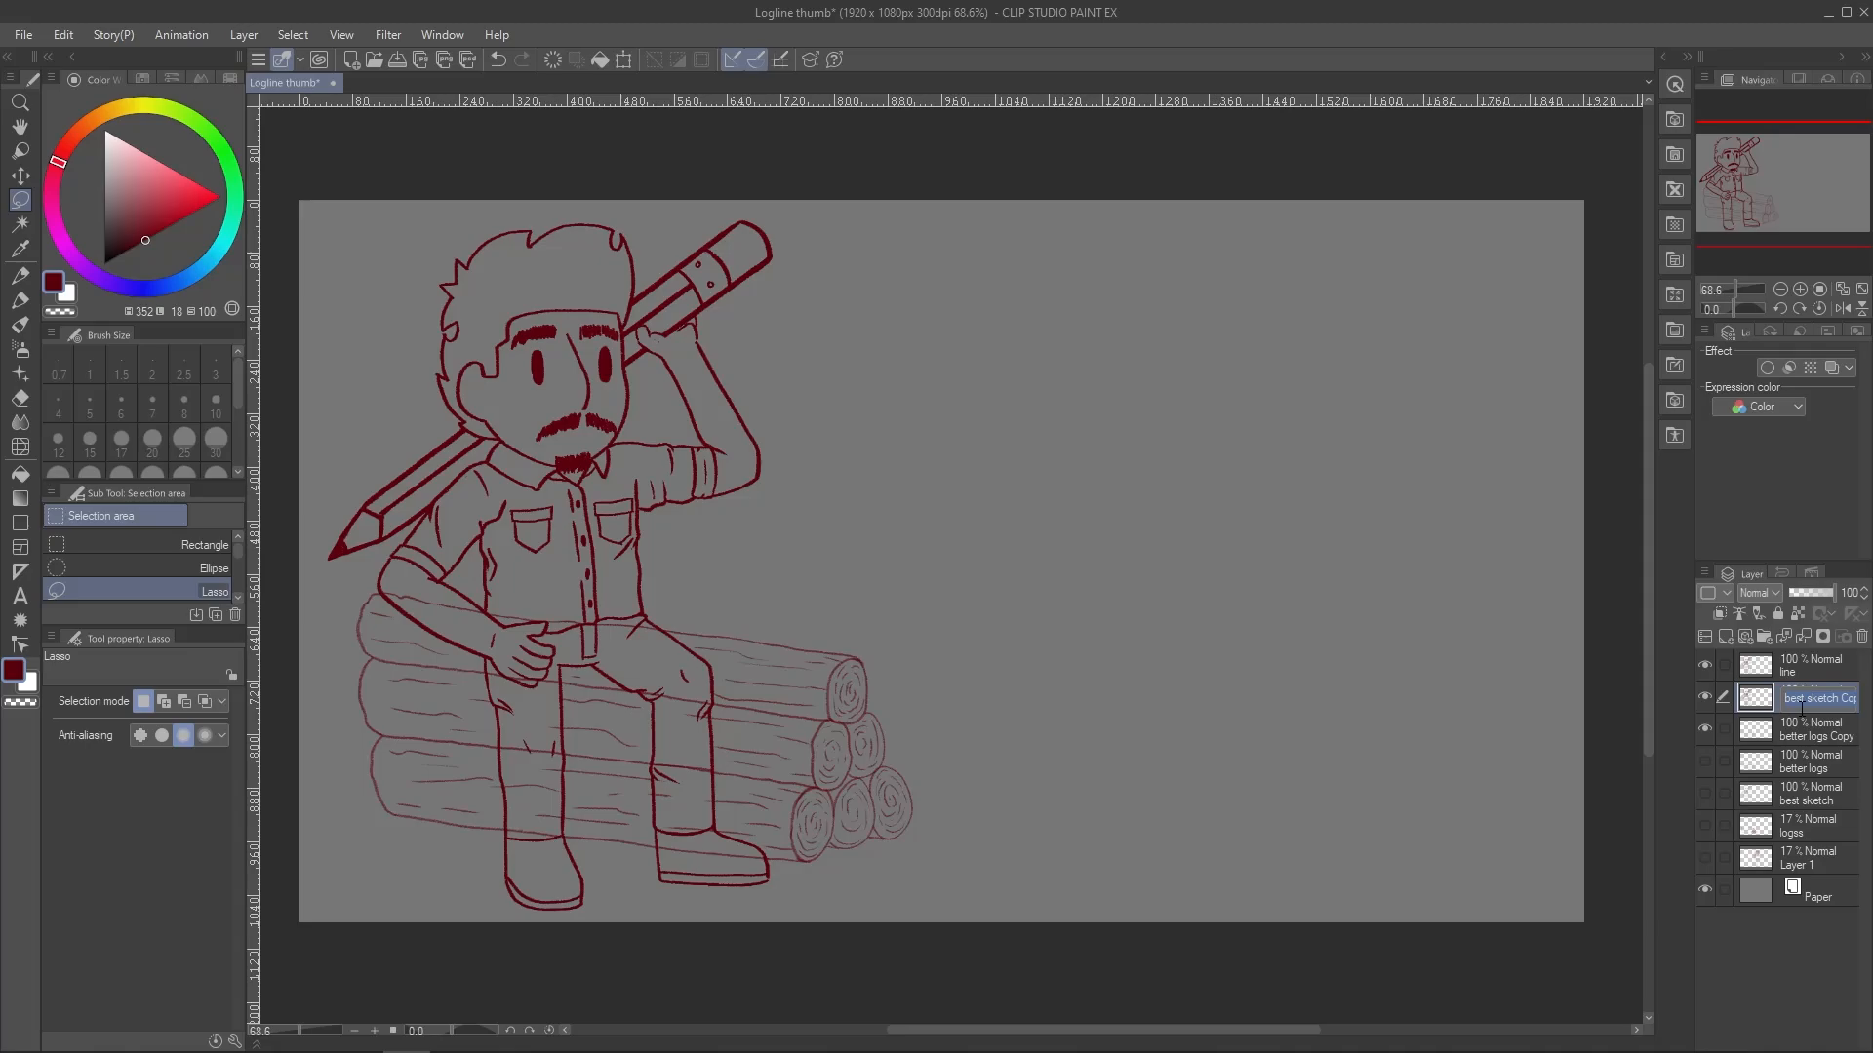
type("fill")
left_click(1731, 742)
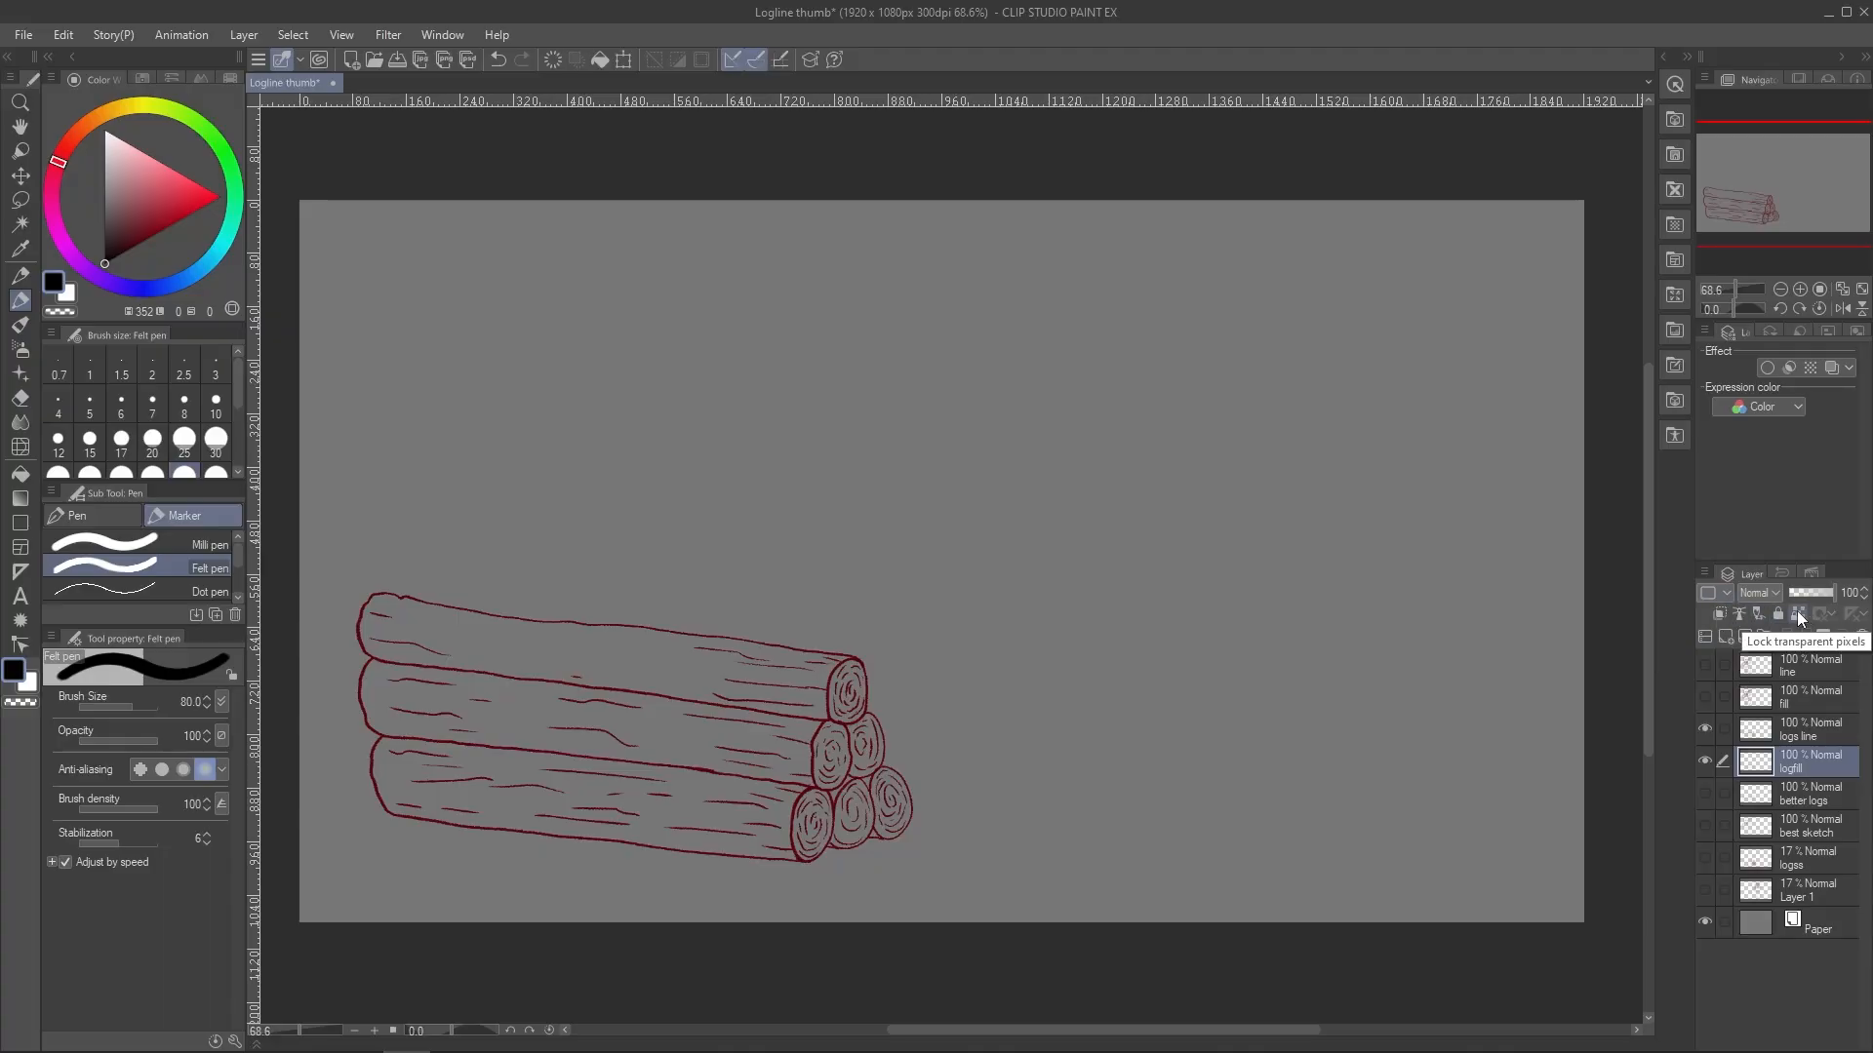
Lock the transparent pixels of the logfill layer and recolour its linework black with a 150-size Felt pen
left_click(1797, 610)
left_click(1705, 729)
key("bracketright")
key("bracketright")
key("bracketright")
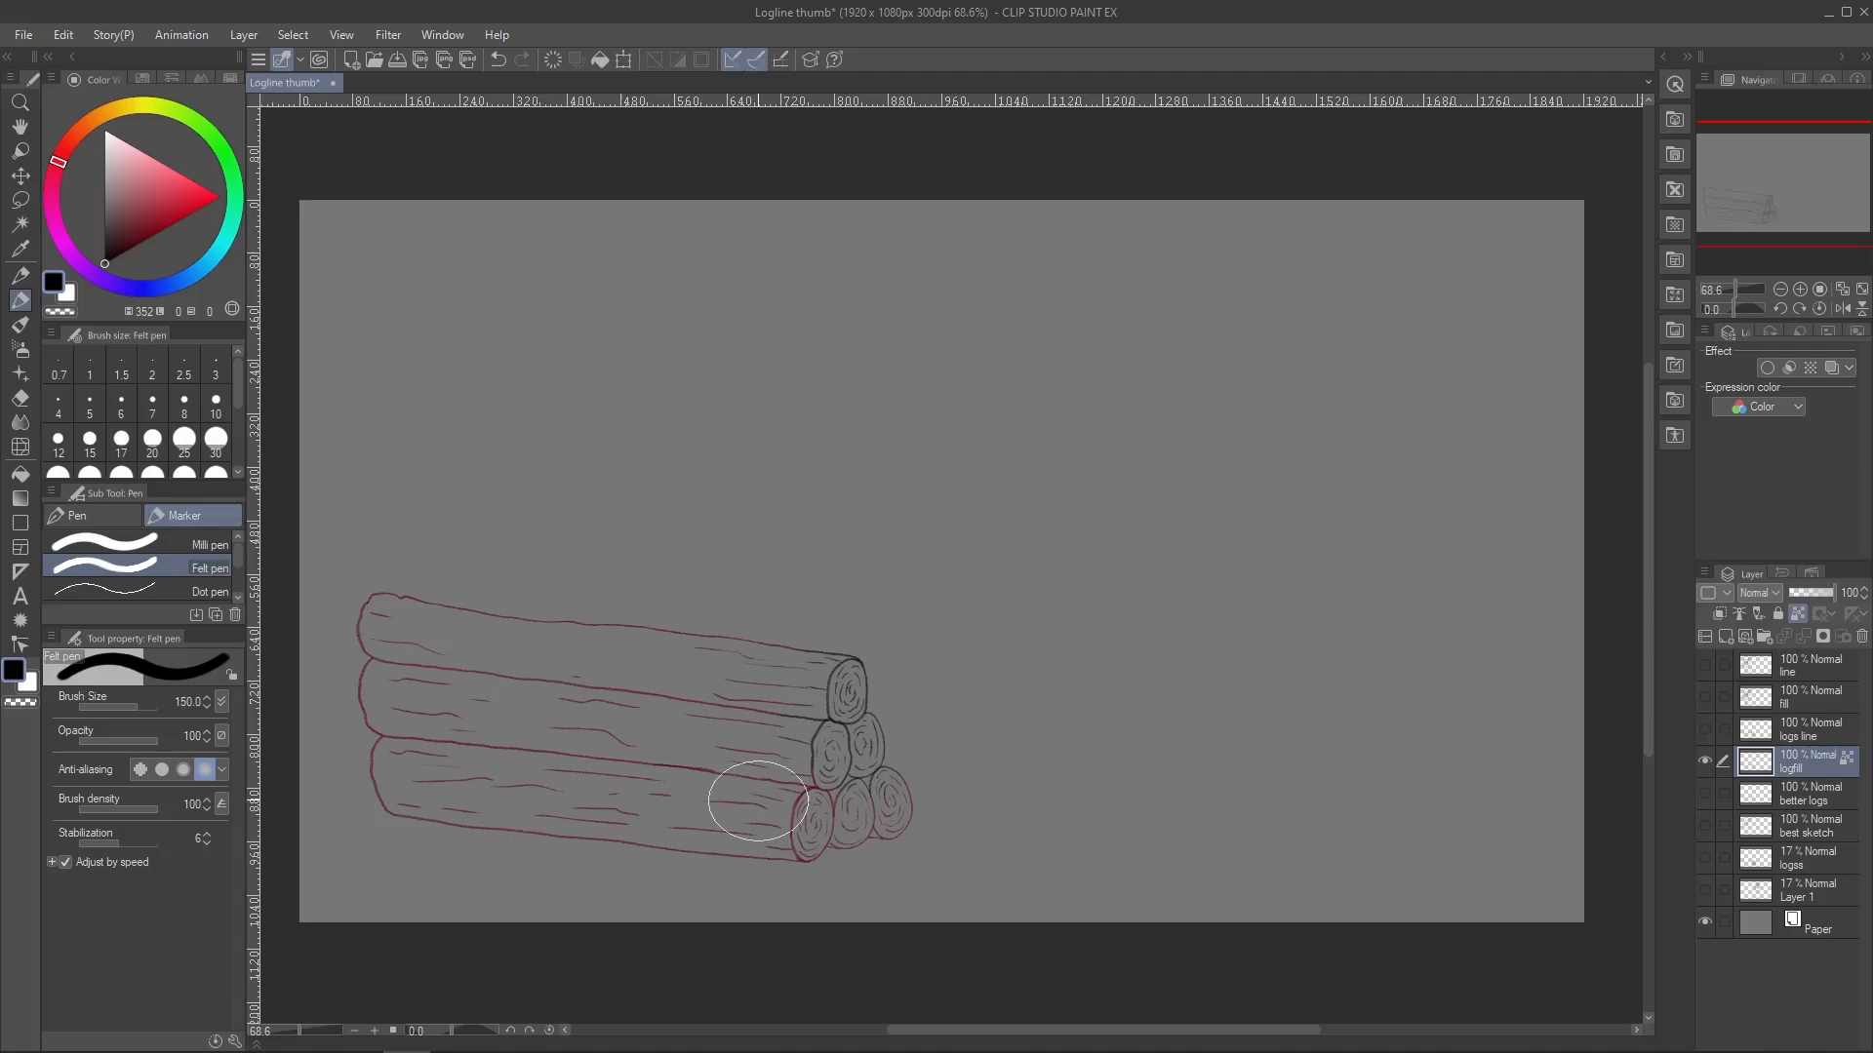
Show the logs line layer, lock its transparent pixels and paint its linework black, then return to the logfill layer
left_click(1705, 728)
left_click(1804, 732)
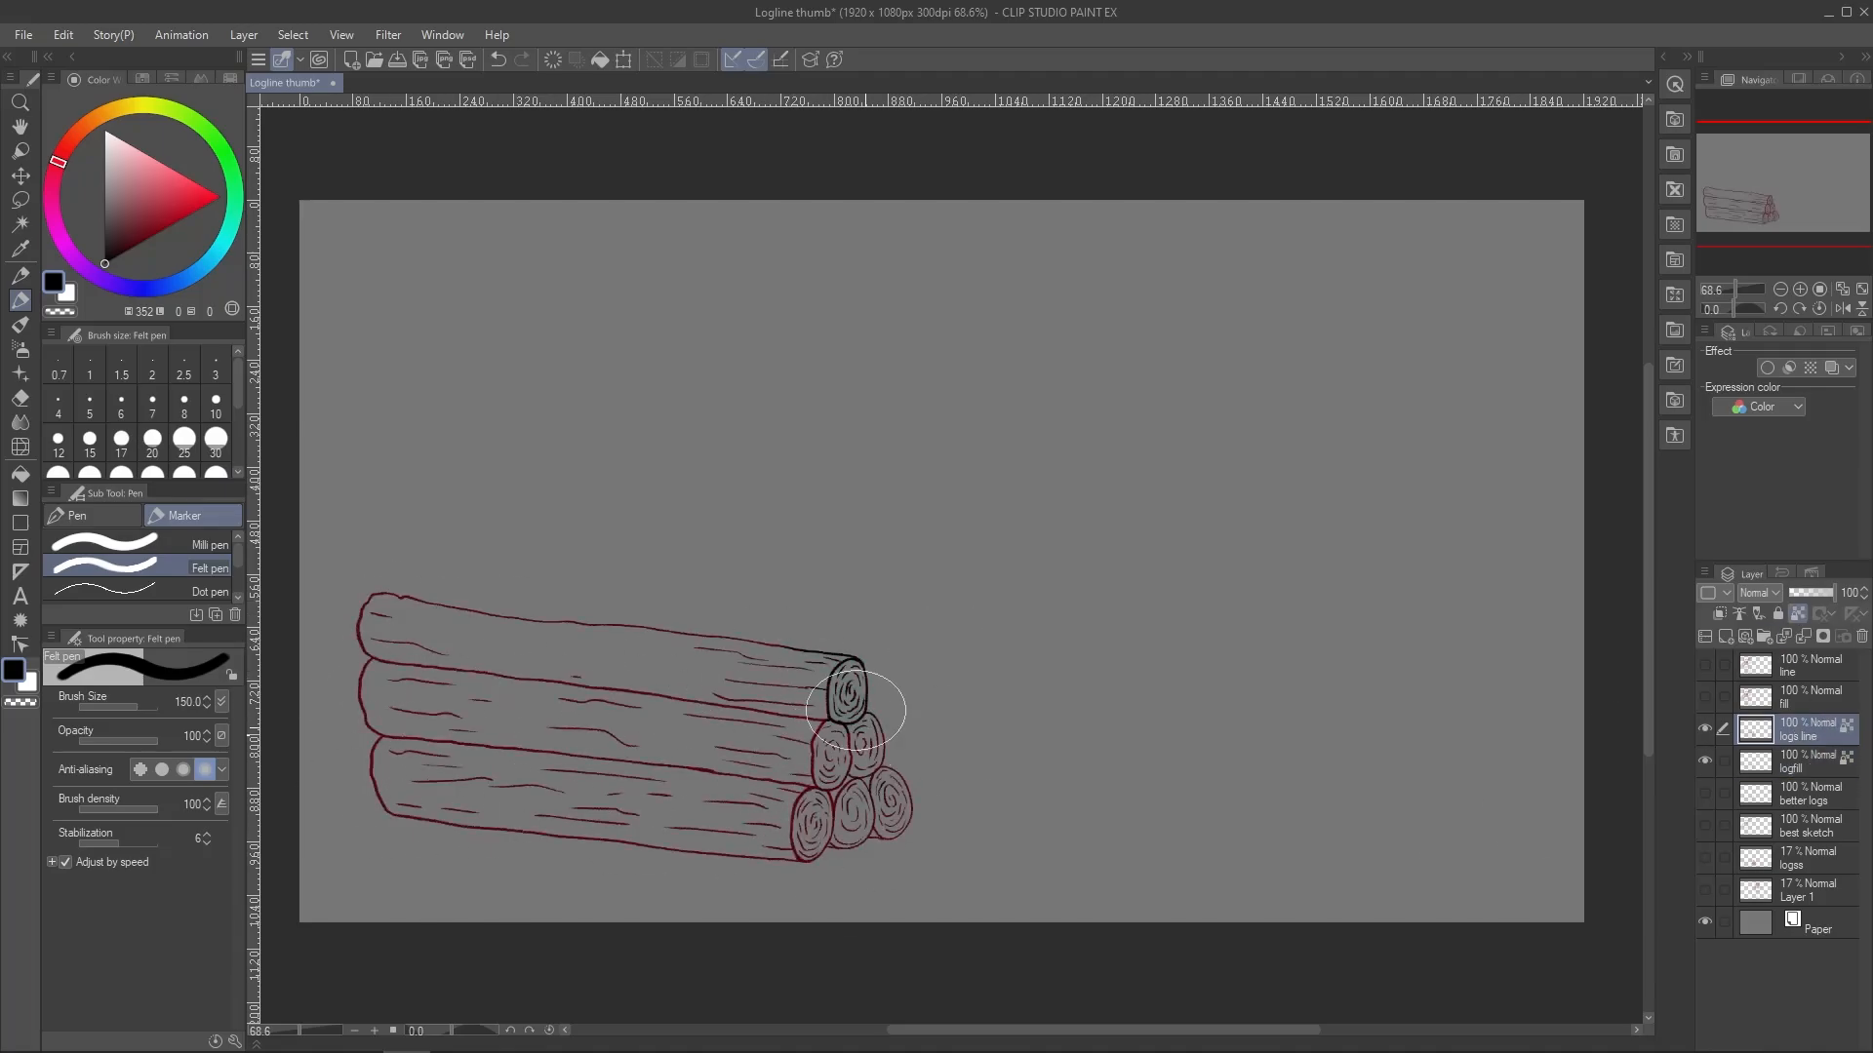
left_click_drag(540, 791, 484, 819)
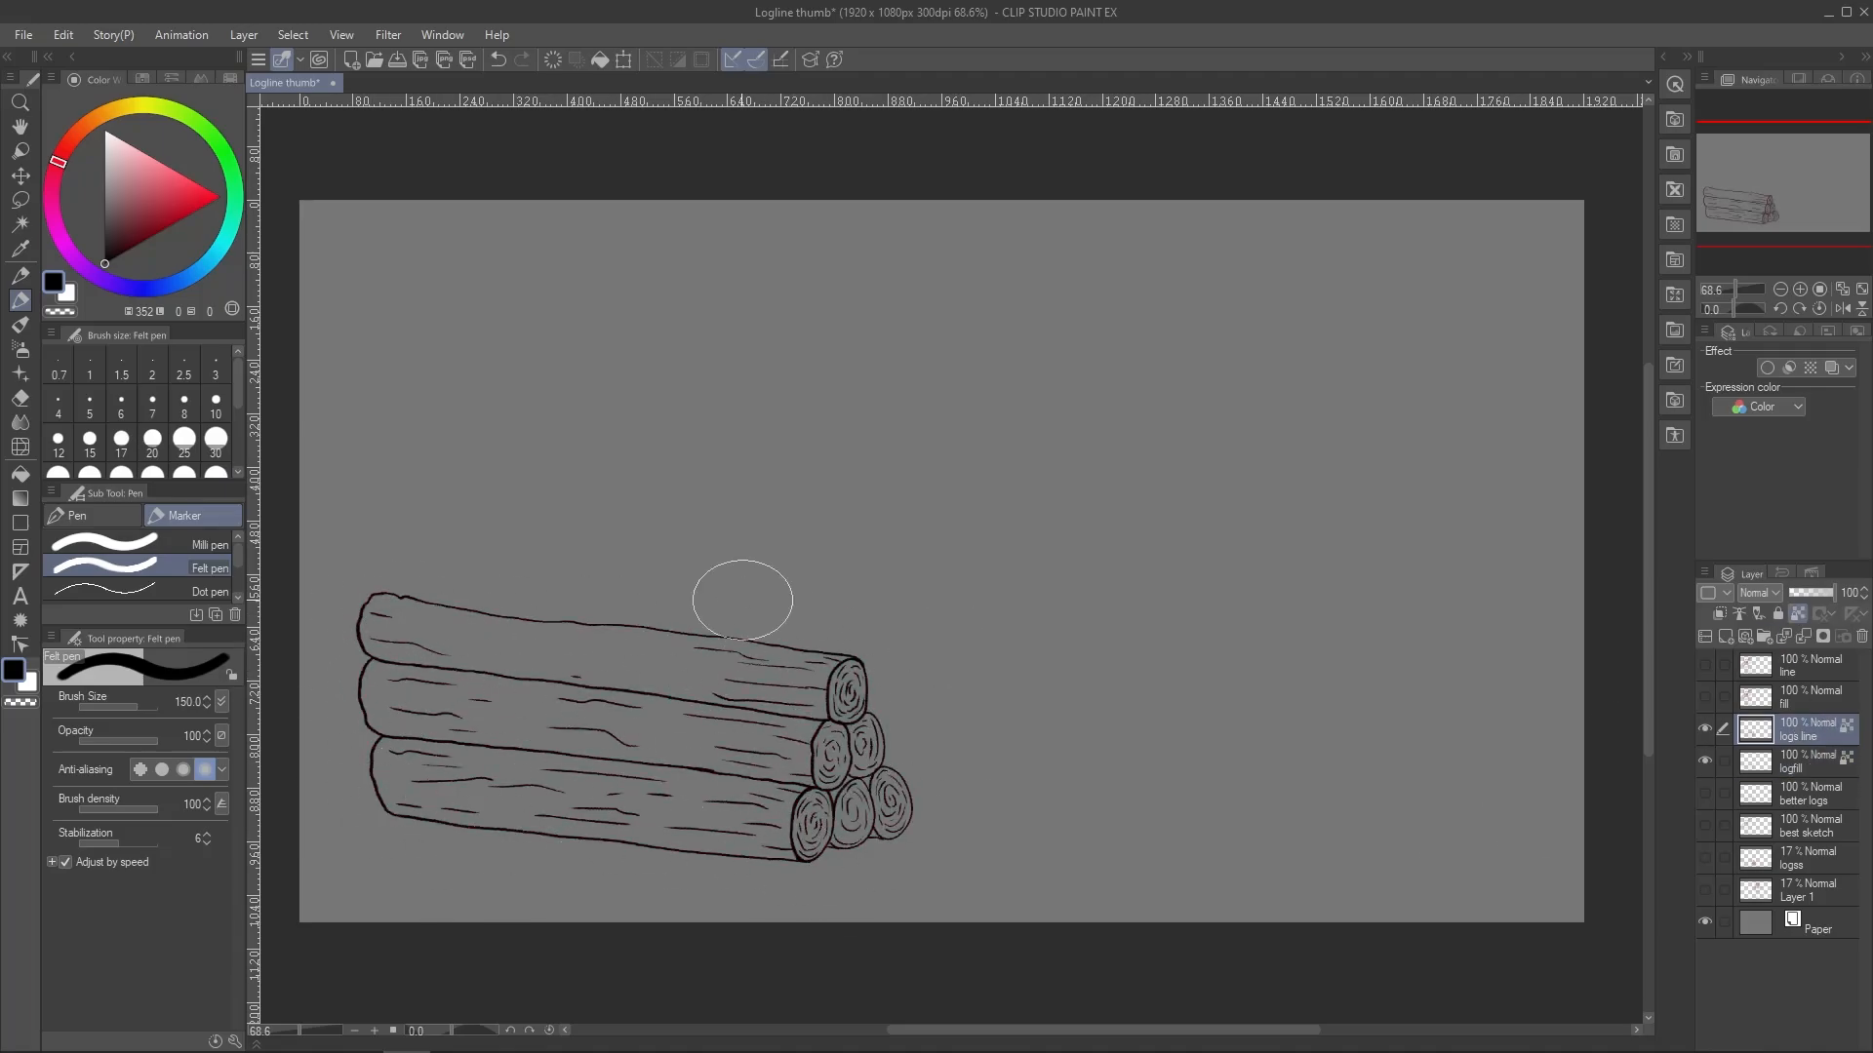
key("alt+bracketleft")
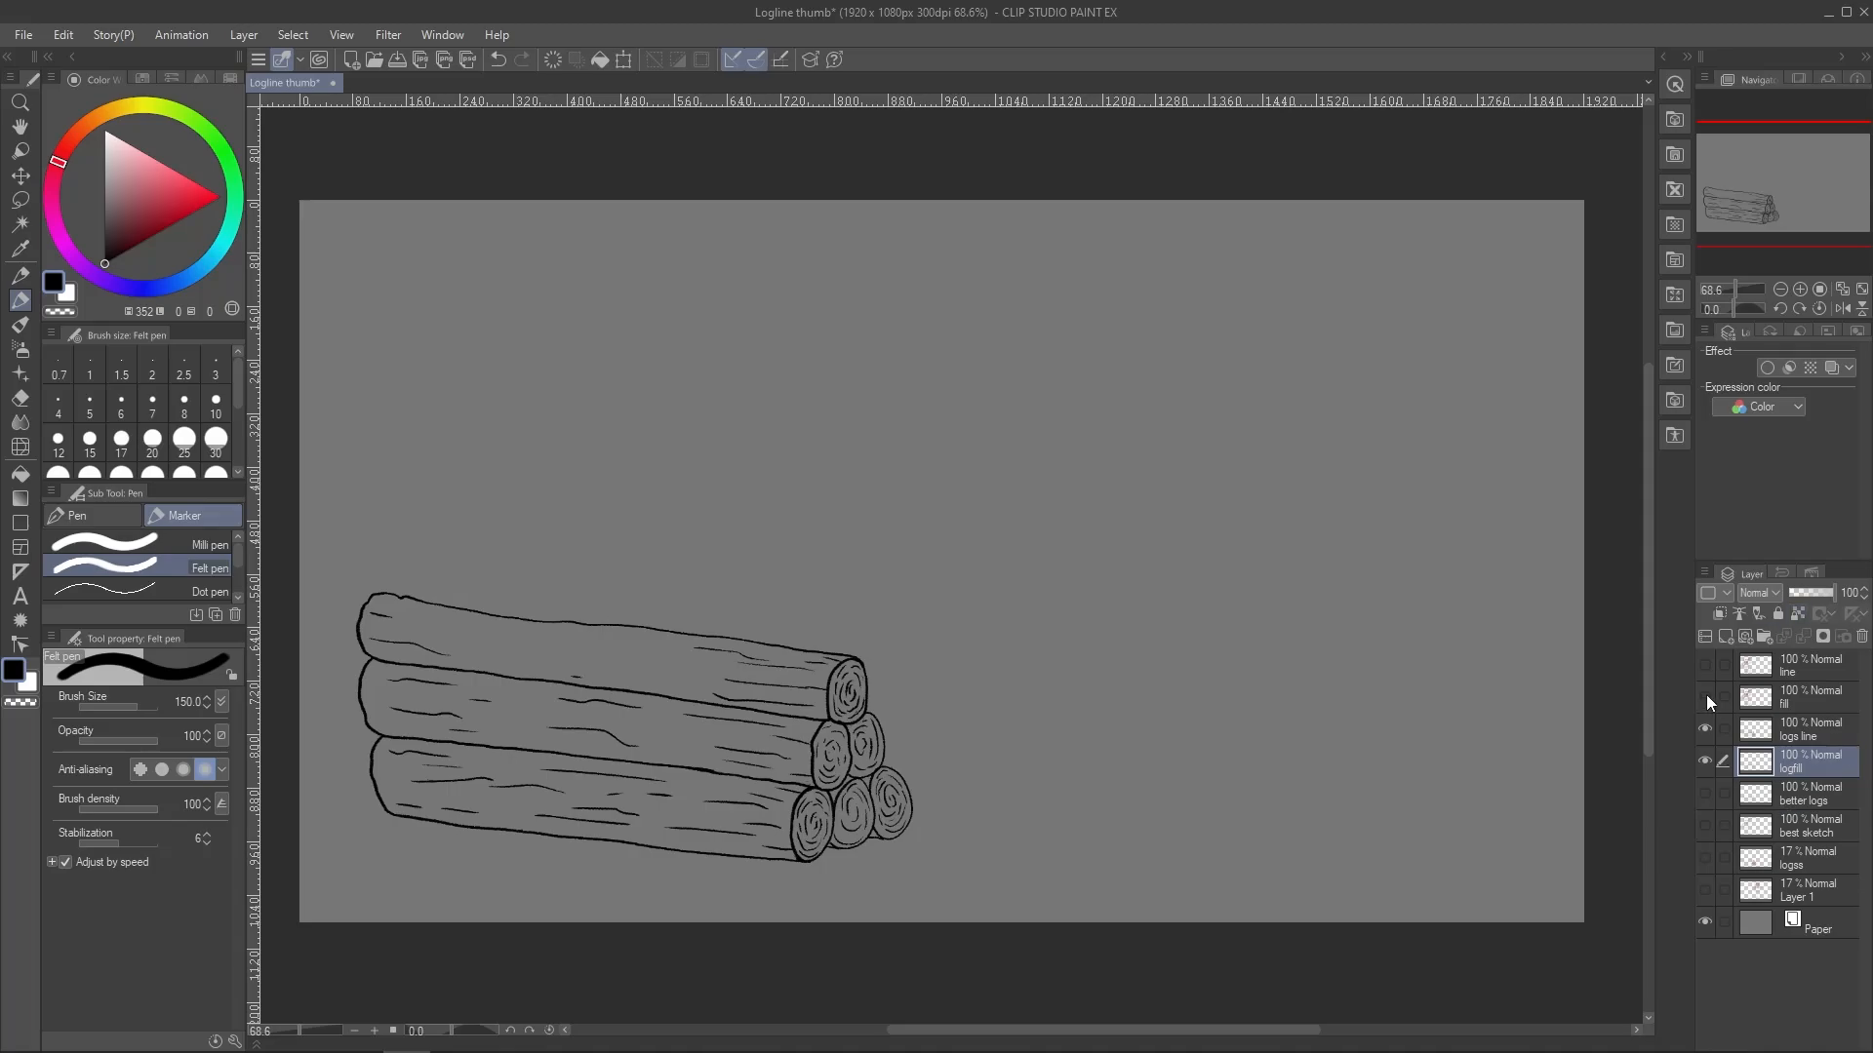
Show the character's fill and line layers, lock their transparent pixels and recolour both black with a 200-size Felt pen
left_click(1706, 696)
key("alt+bracketright")
key("alt+bracketright")
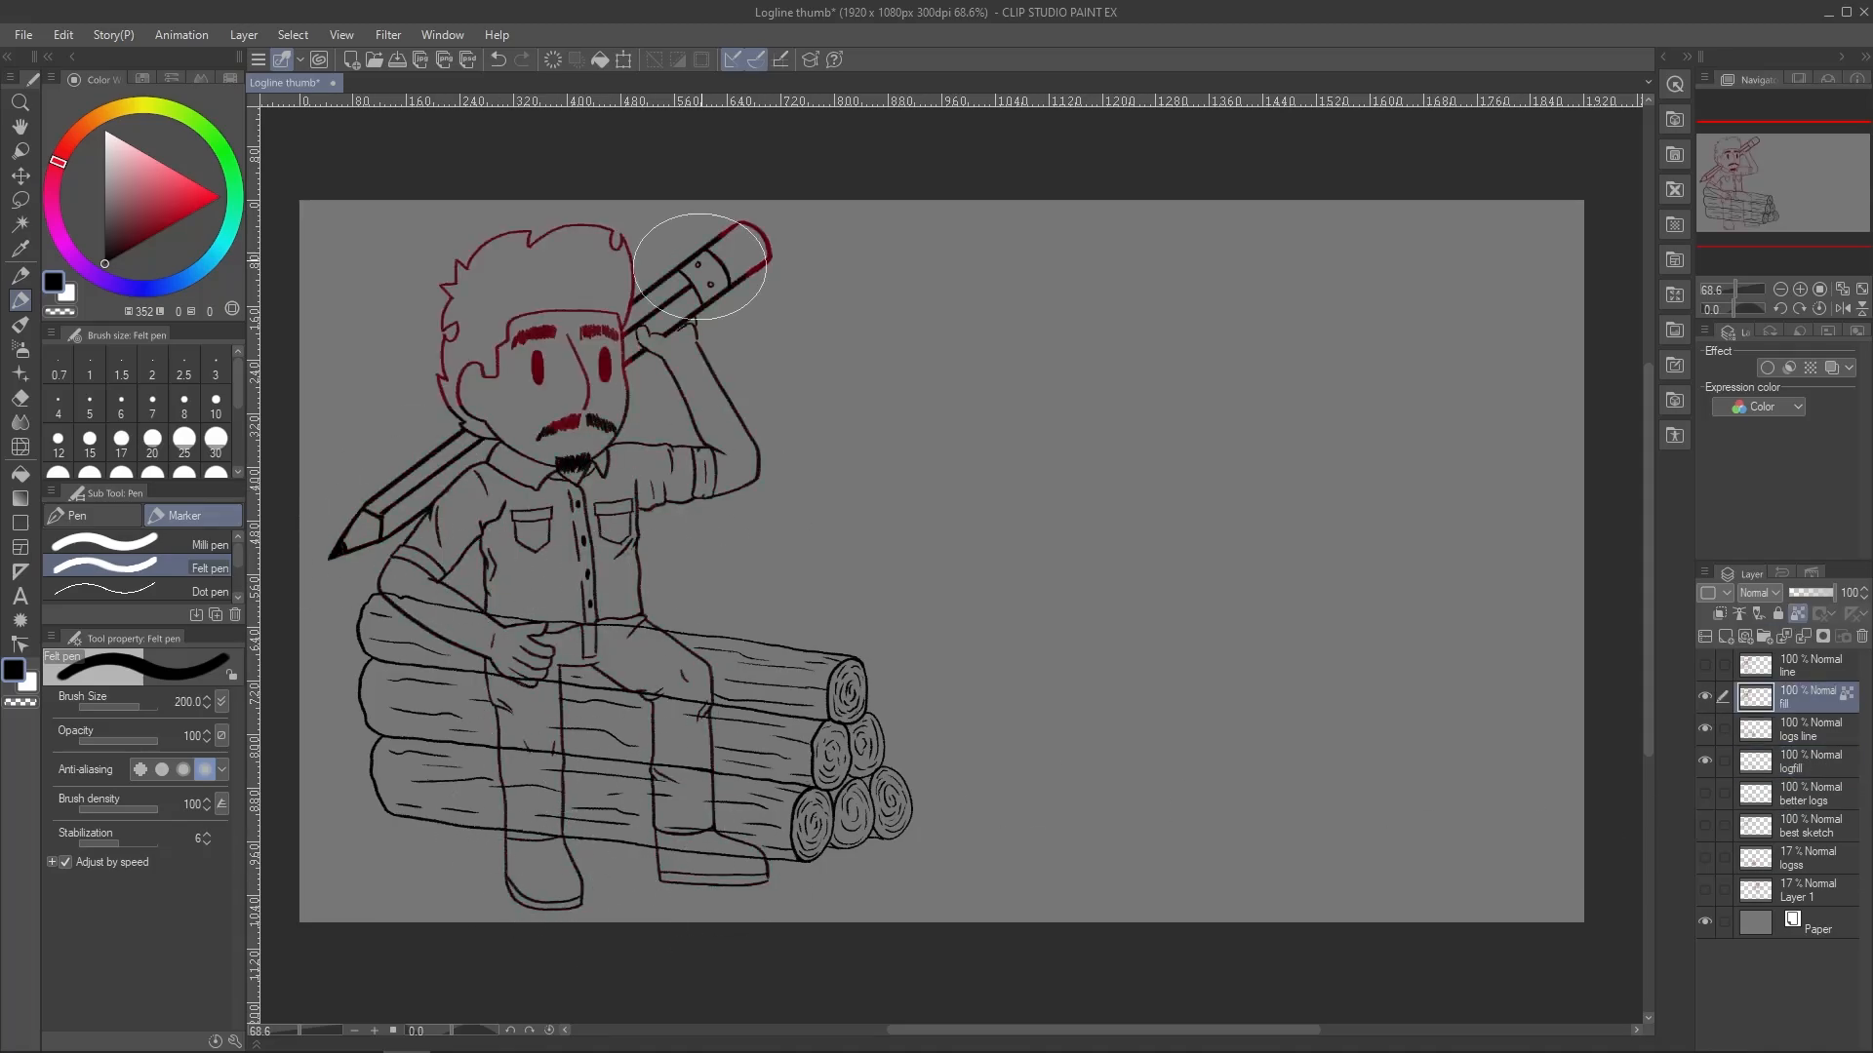
key("alt+bracketright")
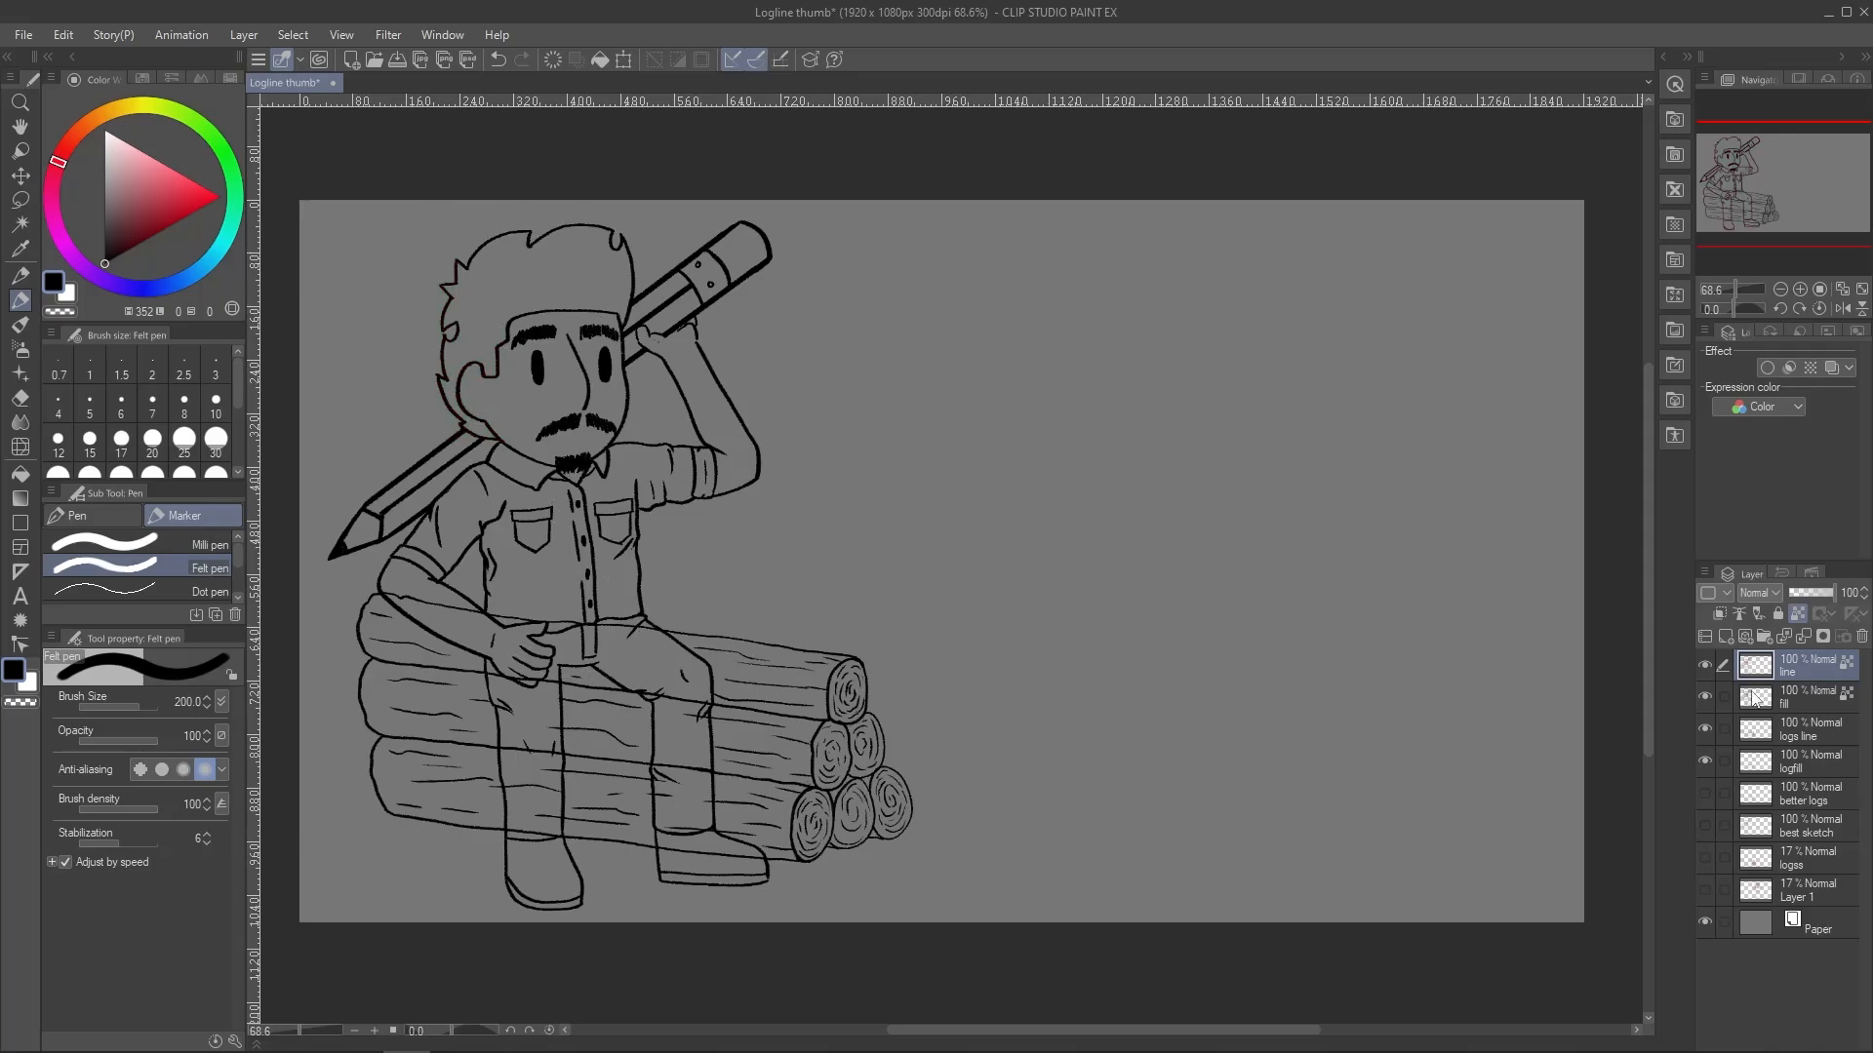
Fill the sides of all the stacked logs with dark brown on the logfill layer
left_click(1806, 759)
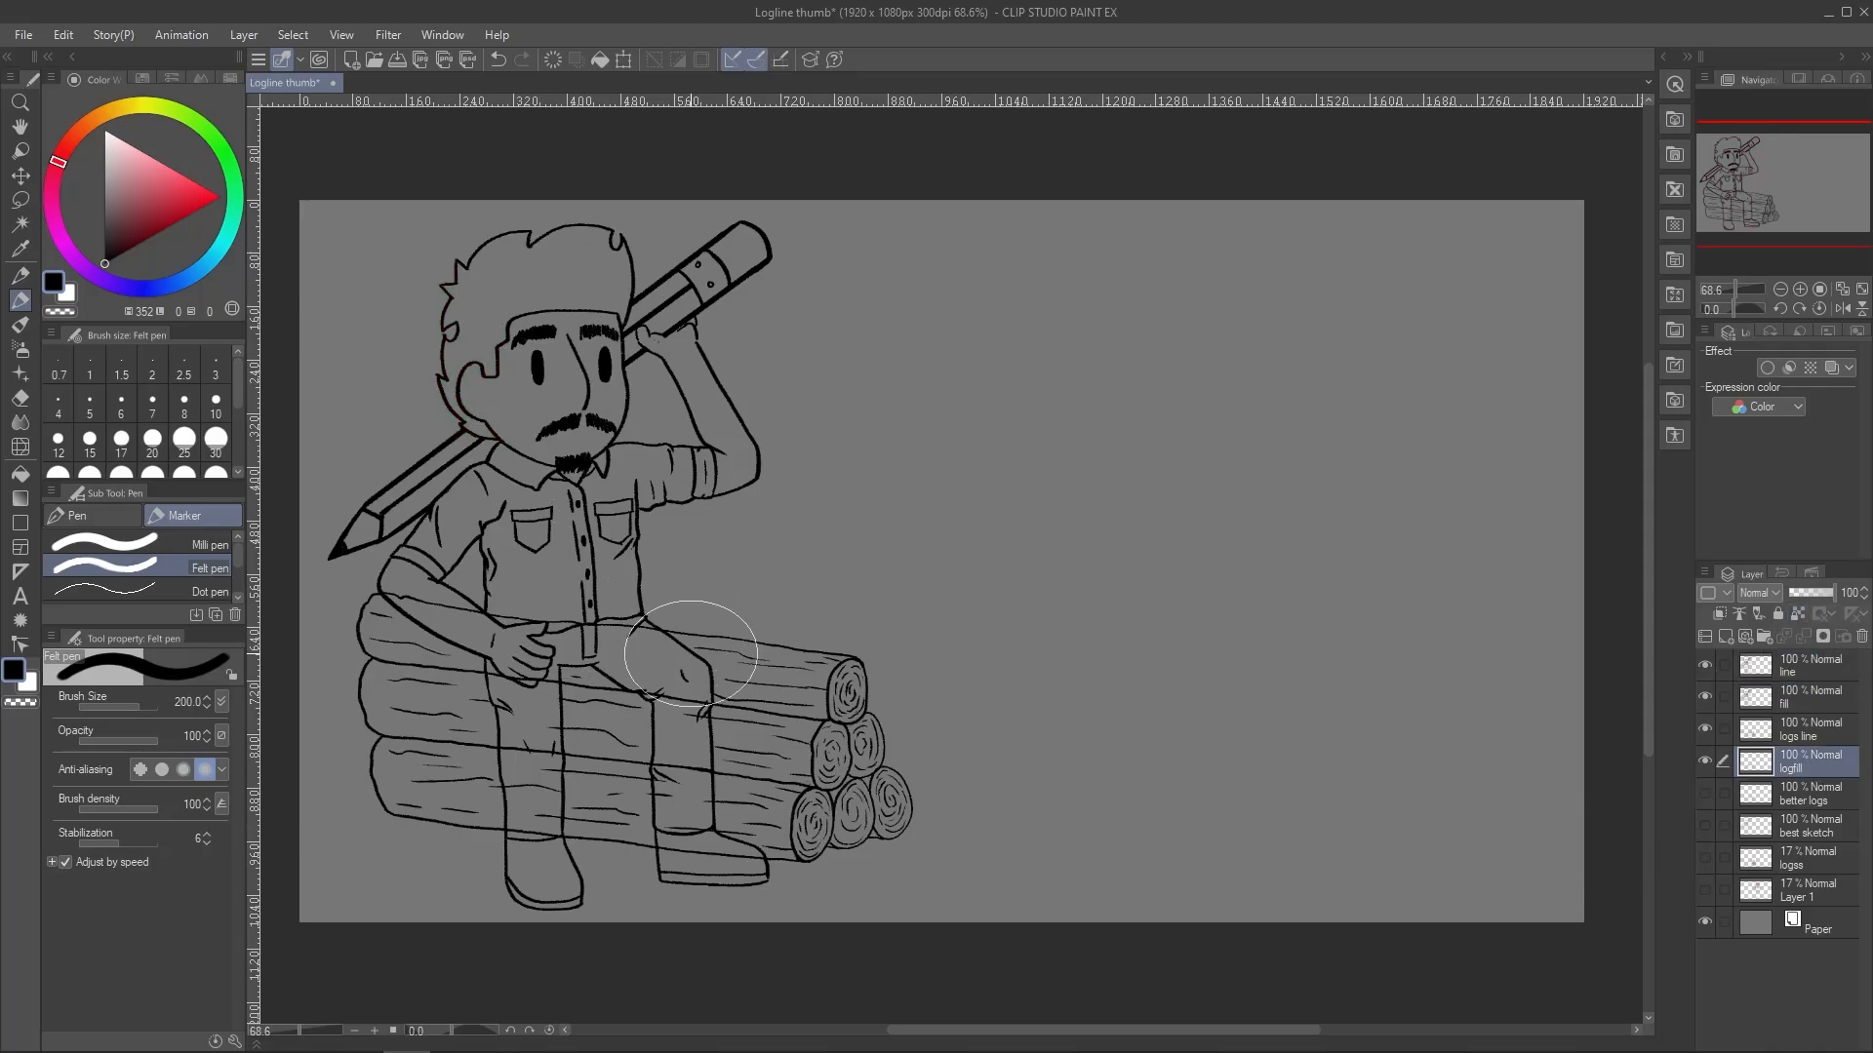
key("g")
key("g")
left_click_drag(535, 727, 602, 772)
left_click_drag(438, 914, 627, 787)
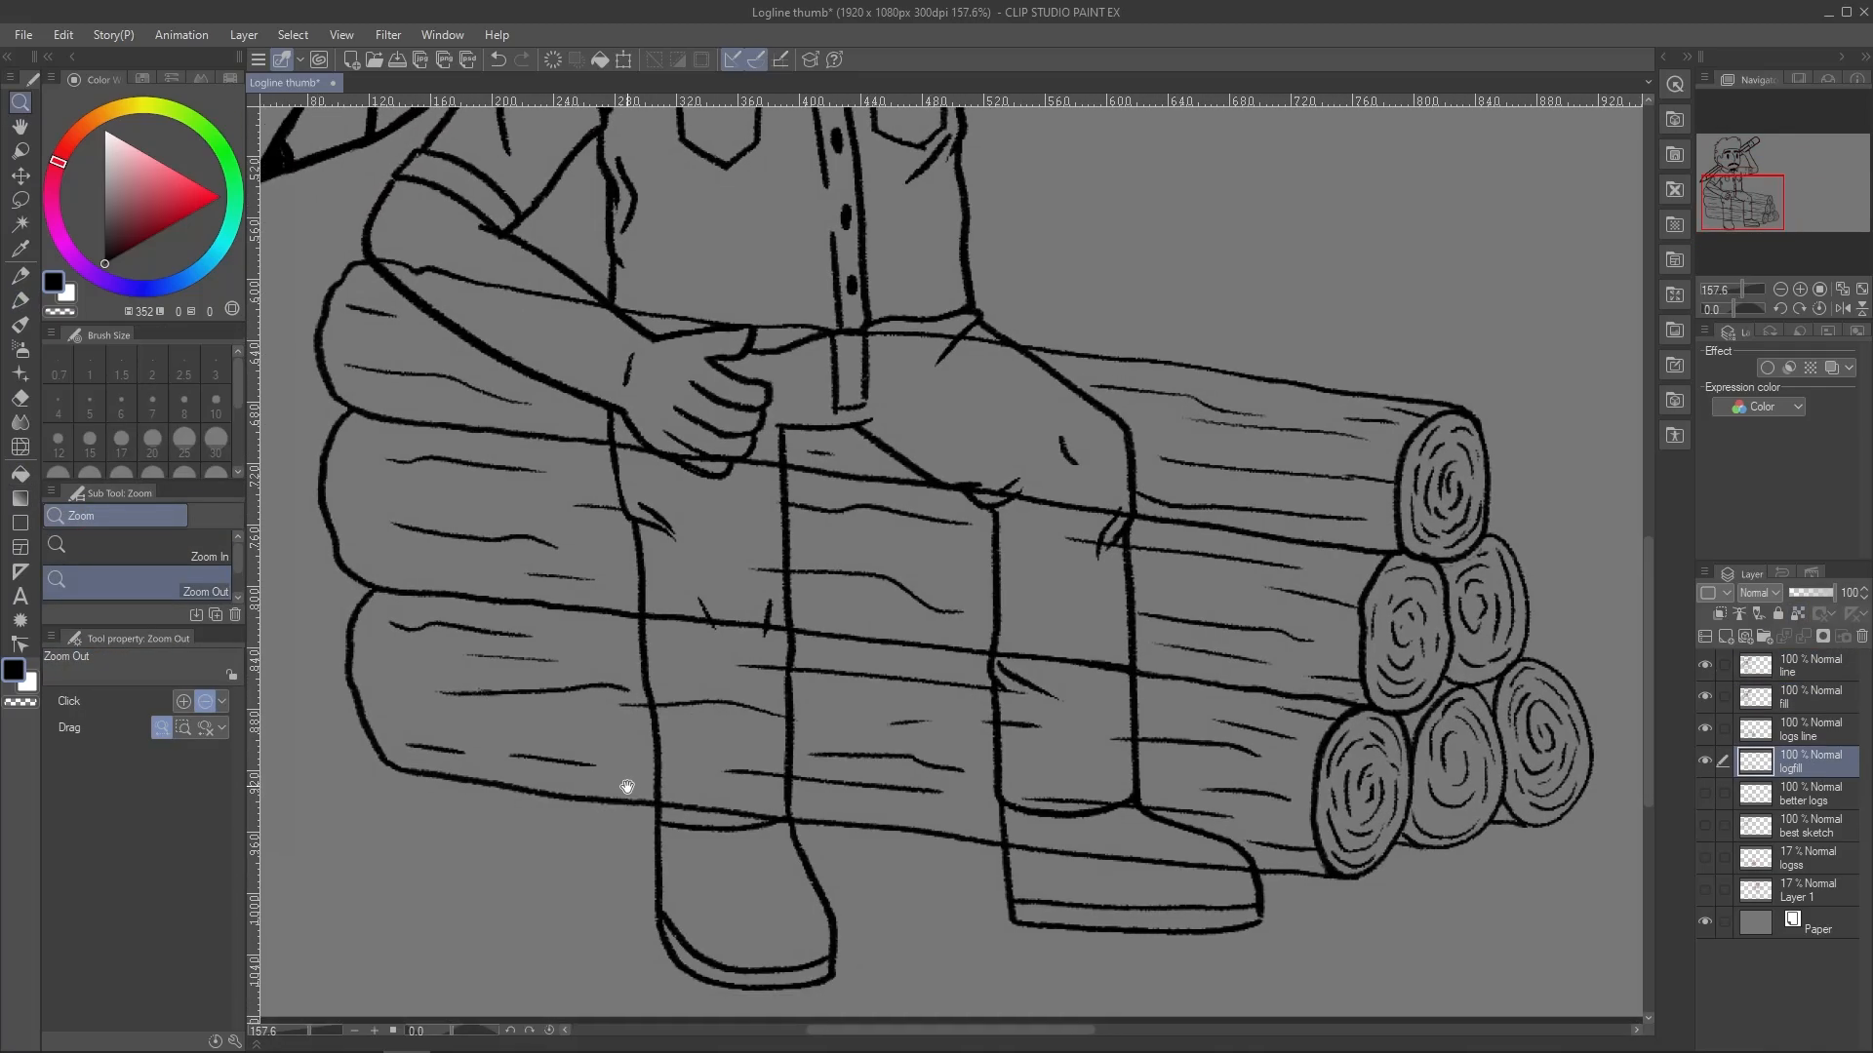
left_click(83, 127)
left_click(134, 226)
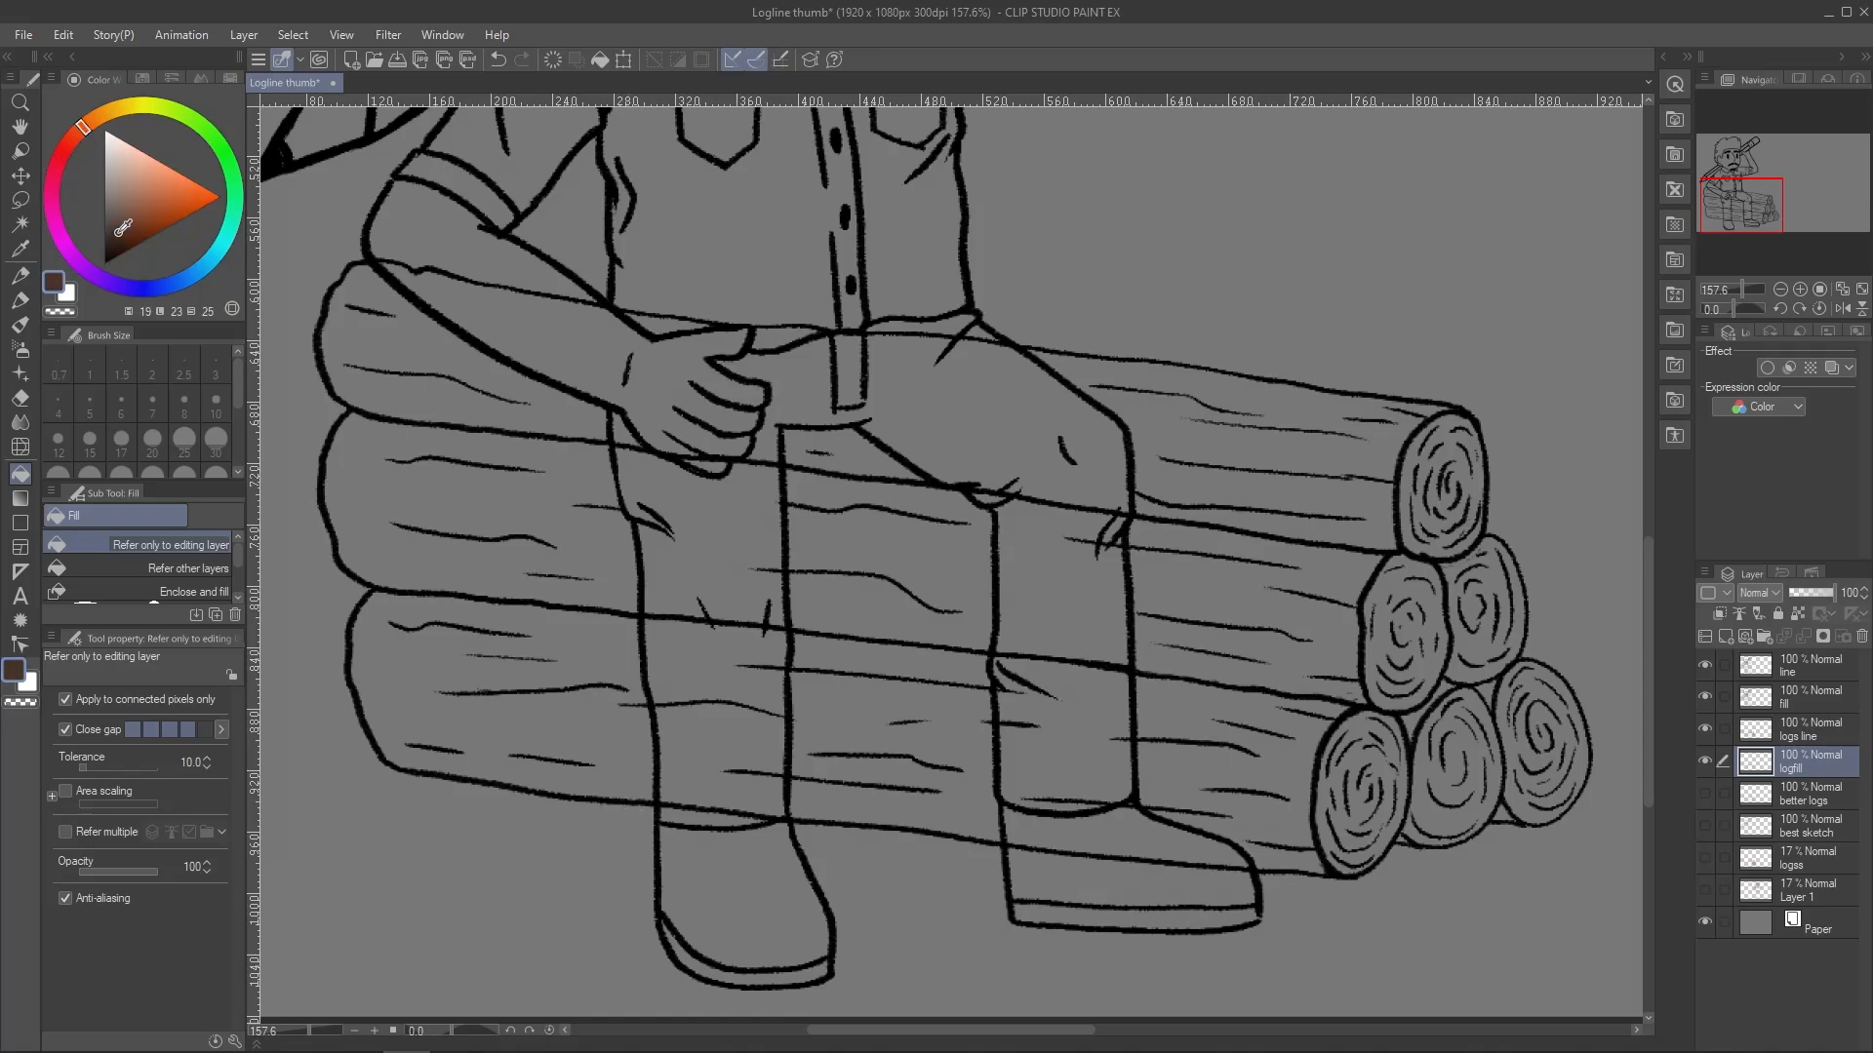
left_click(570, 723)
Colour the round cut ends of the logs light tan with the Felt pen
left_click(103, 115)
left_click(138, 200)
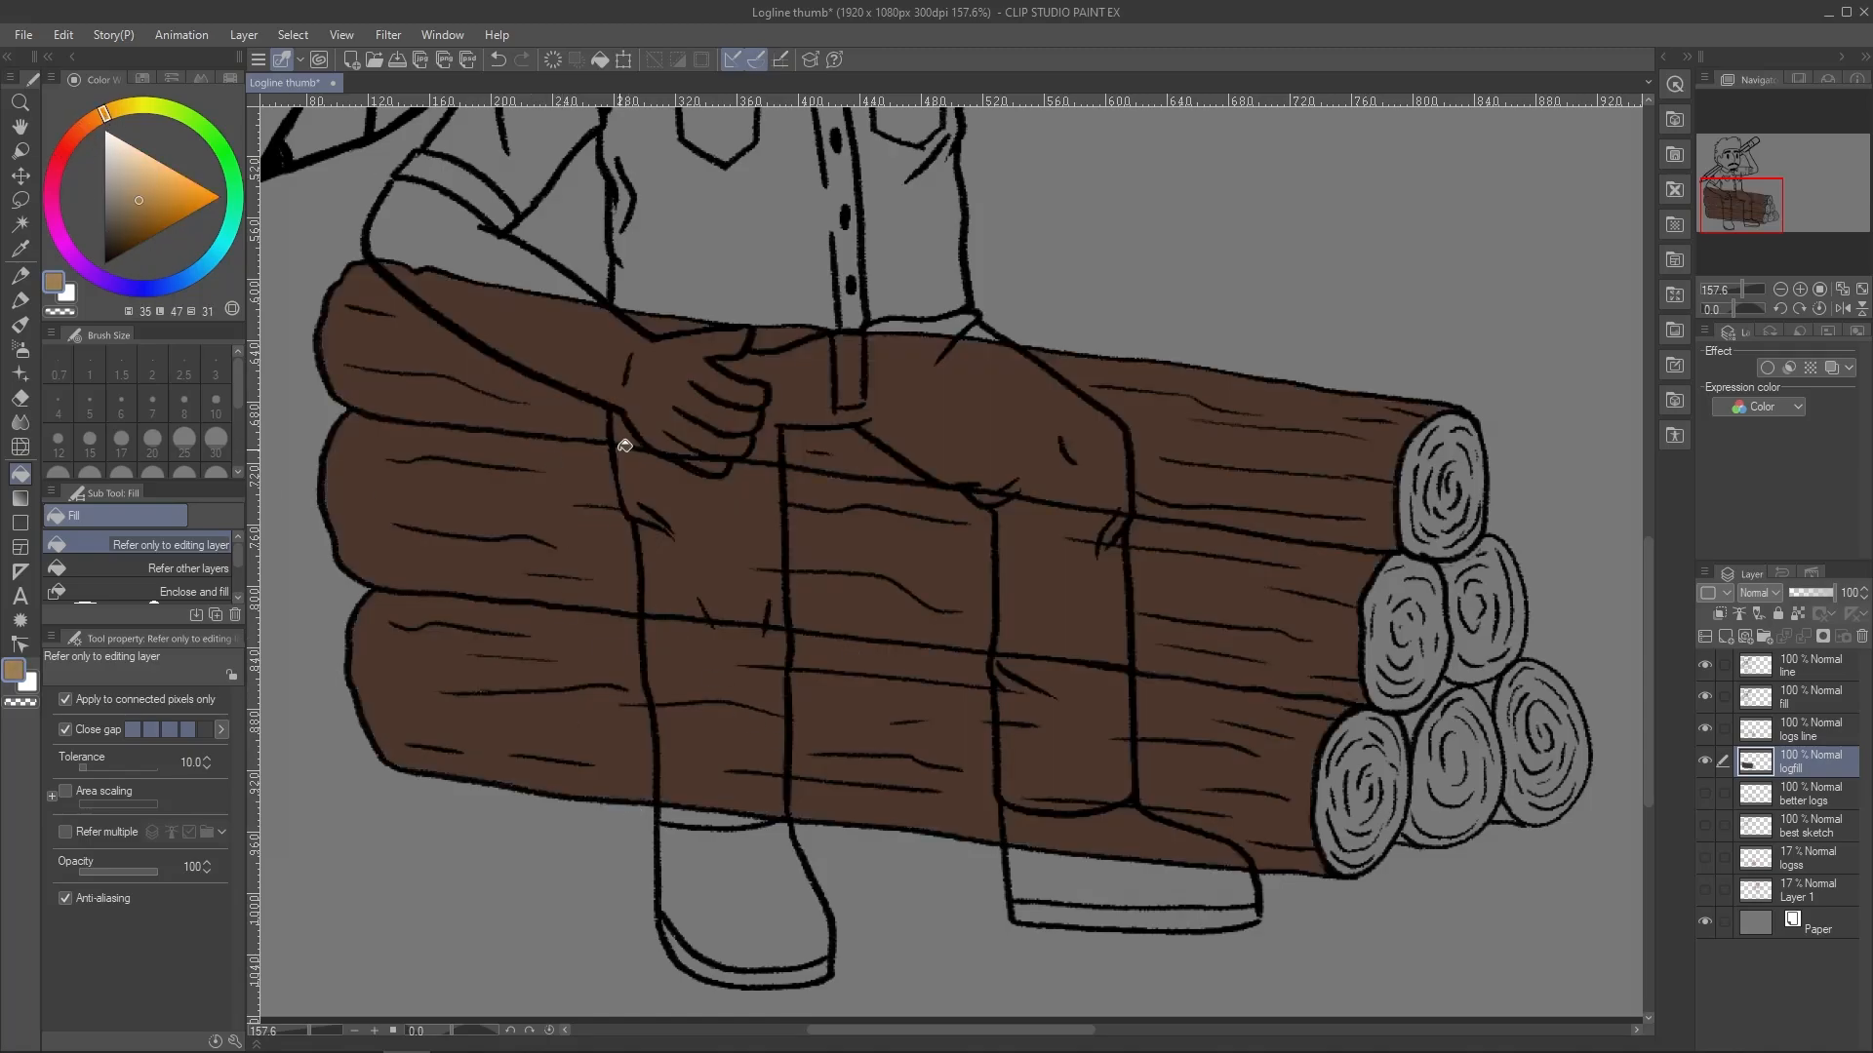
key("p")
mouse_move(1453, 412)
left_mouse_down()
mouse_move(956, 392)
mouse_move(1059, 649)
mouse_move(1073, 780)
mouse_move(983, 770)
mouse_move(858, 824)
mouse_move(892, 565)
mouse_move(946, 395)
mouse_move(913, 713)
mouse_move(853, 795)
mouse_move(1025, 741)
mouse_move(1005, 756)
left_mouse_up()
key("bracketright")
mouse_move(880, 747)
left_mouse_down()
mouse_move(924, 795)
mouse_move(1106, 879)
left_mouse_up()
Clean up the edges and gaps between the log ends with an 8-size Felt pen, using colours sampled from the logs
left_click(860, 755, "alt")
key("bracketleft")
key("bracketleft")
key("bracketleft")
key("bracketleft")
key("bracketleft")
key("bracketleft")
key("bracketleft")
mouse_move(1192, 652)
left_mouse_down()
mouse_move(1132, 702)
mouse_move(1271, 663)
left_mouse_up()
left_click_drag(1112, 955, 1106, 950)
mouse_move(1306, 885)
left_mouse_down()
mouse_move(1316, 906)
mouse_move(1279, 894)
left_mouse_up()
left_click(1261, 895, "alt")
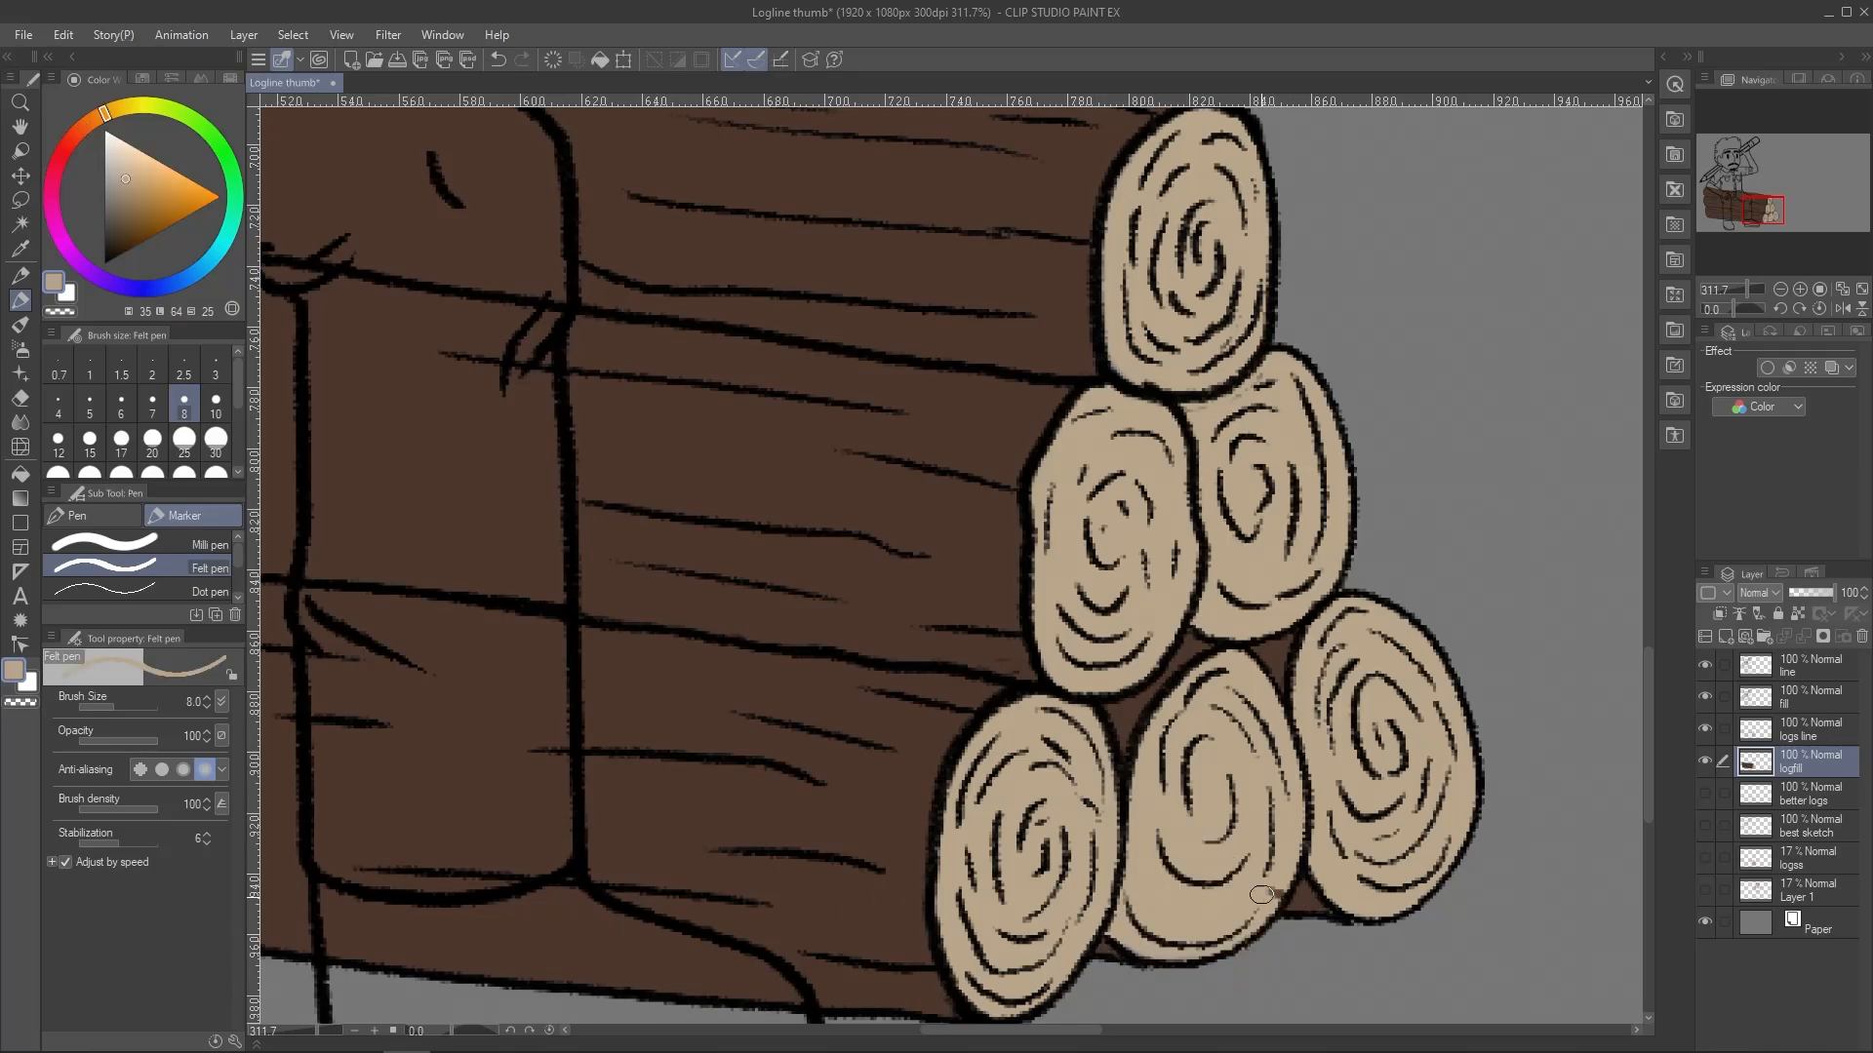
Select the character's fill layer and choose a light tan skin colour for the Fill tool
key("ctrl+0")
left_click(1811, 698)
key("ctrl+space")
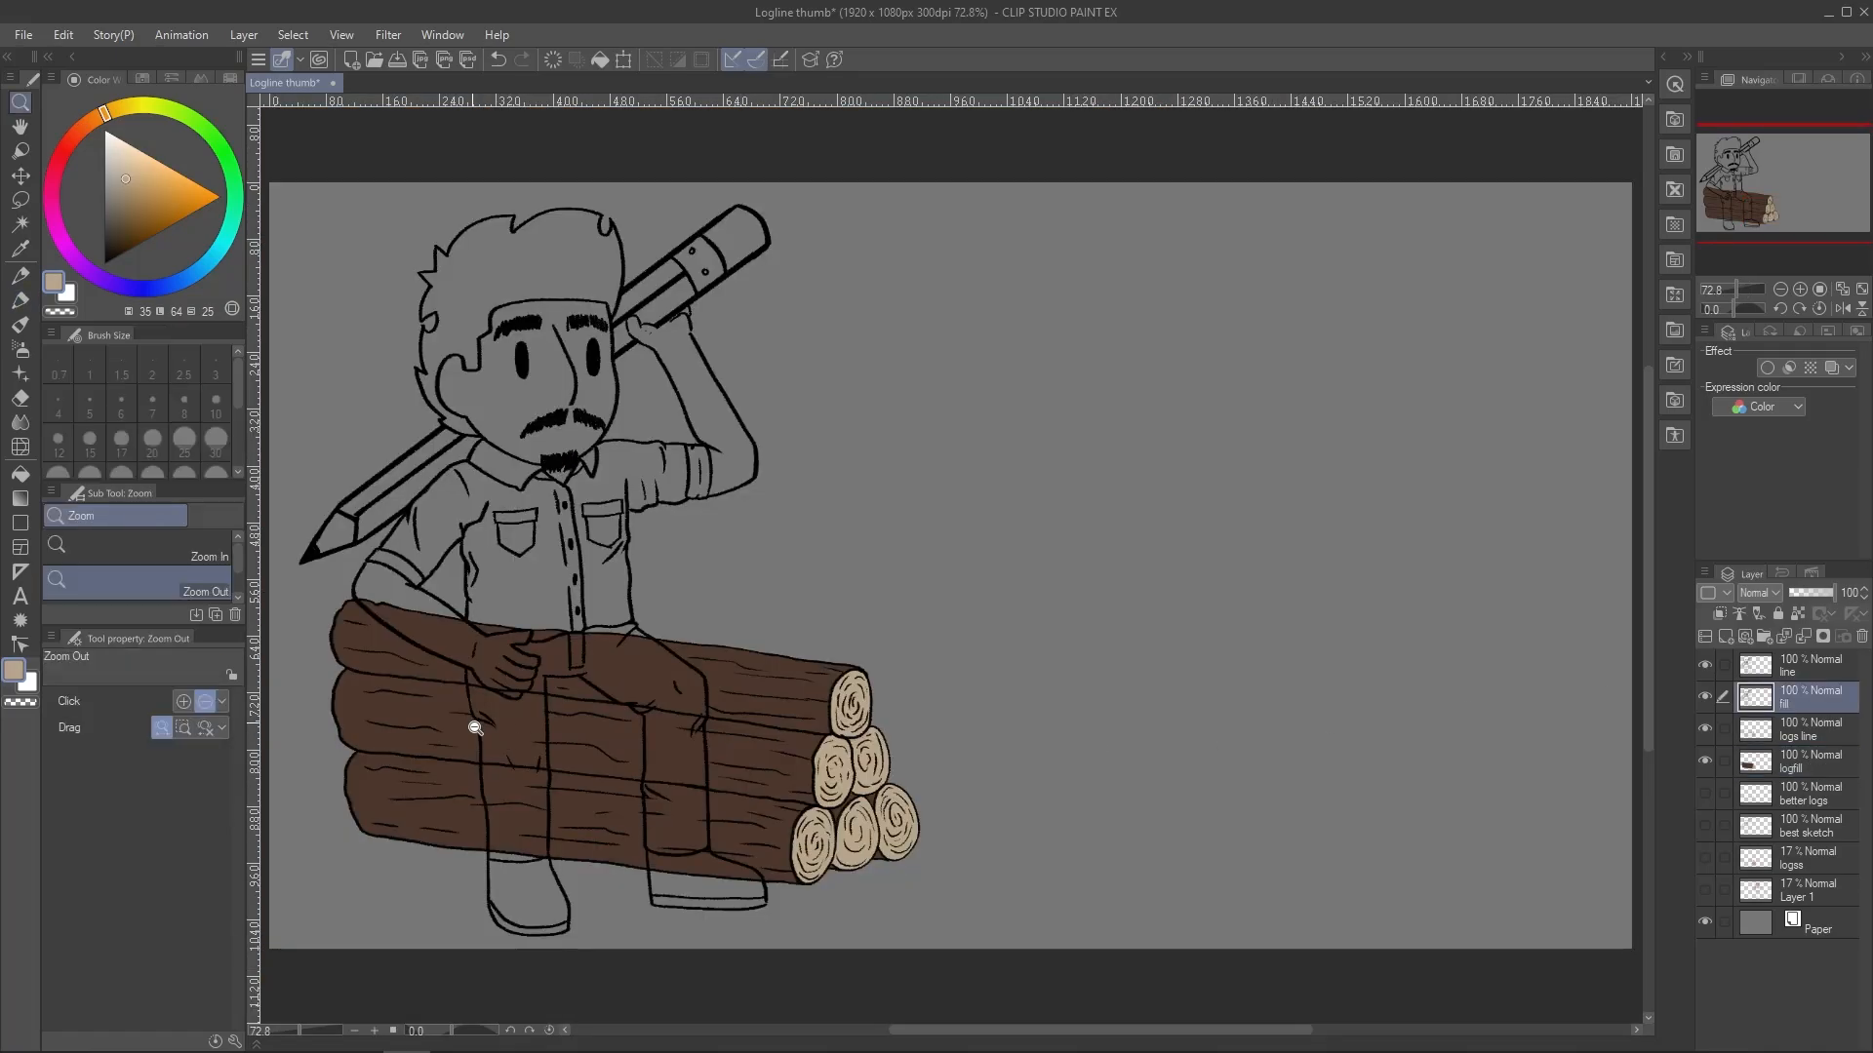
left_click_drag(472, 723, 552, 752)
key("g")
left_click(99, 116)
left_click(143, 188)
Try several tan skin shades as the fill for the character's face
left_click(868, 363)
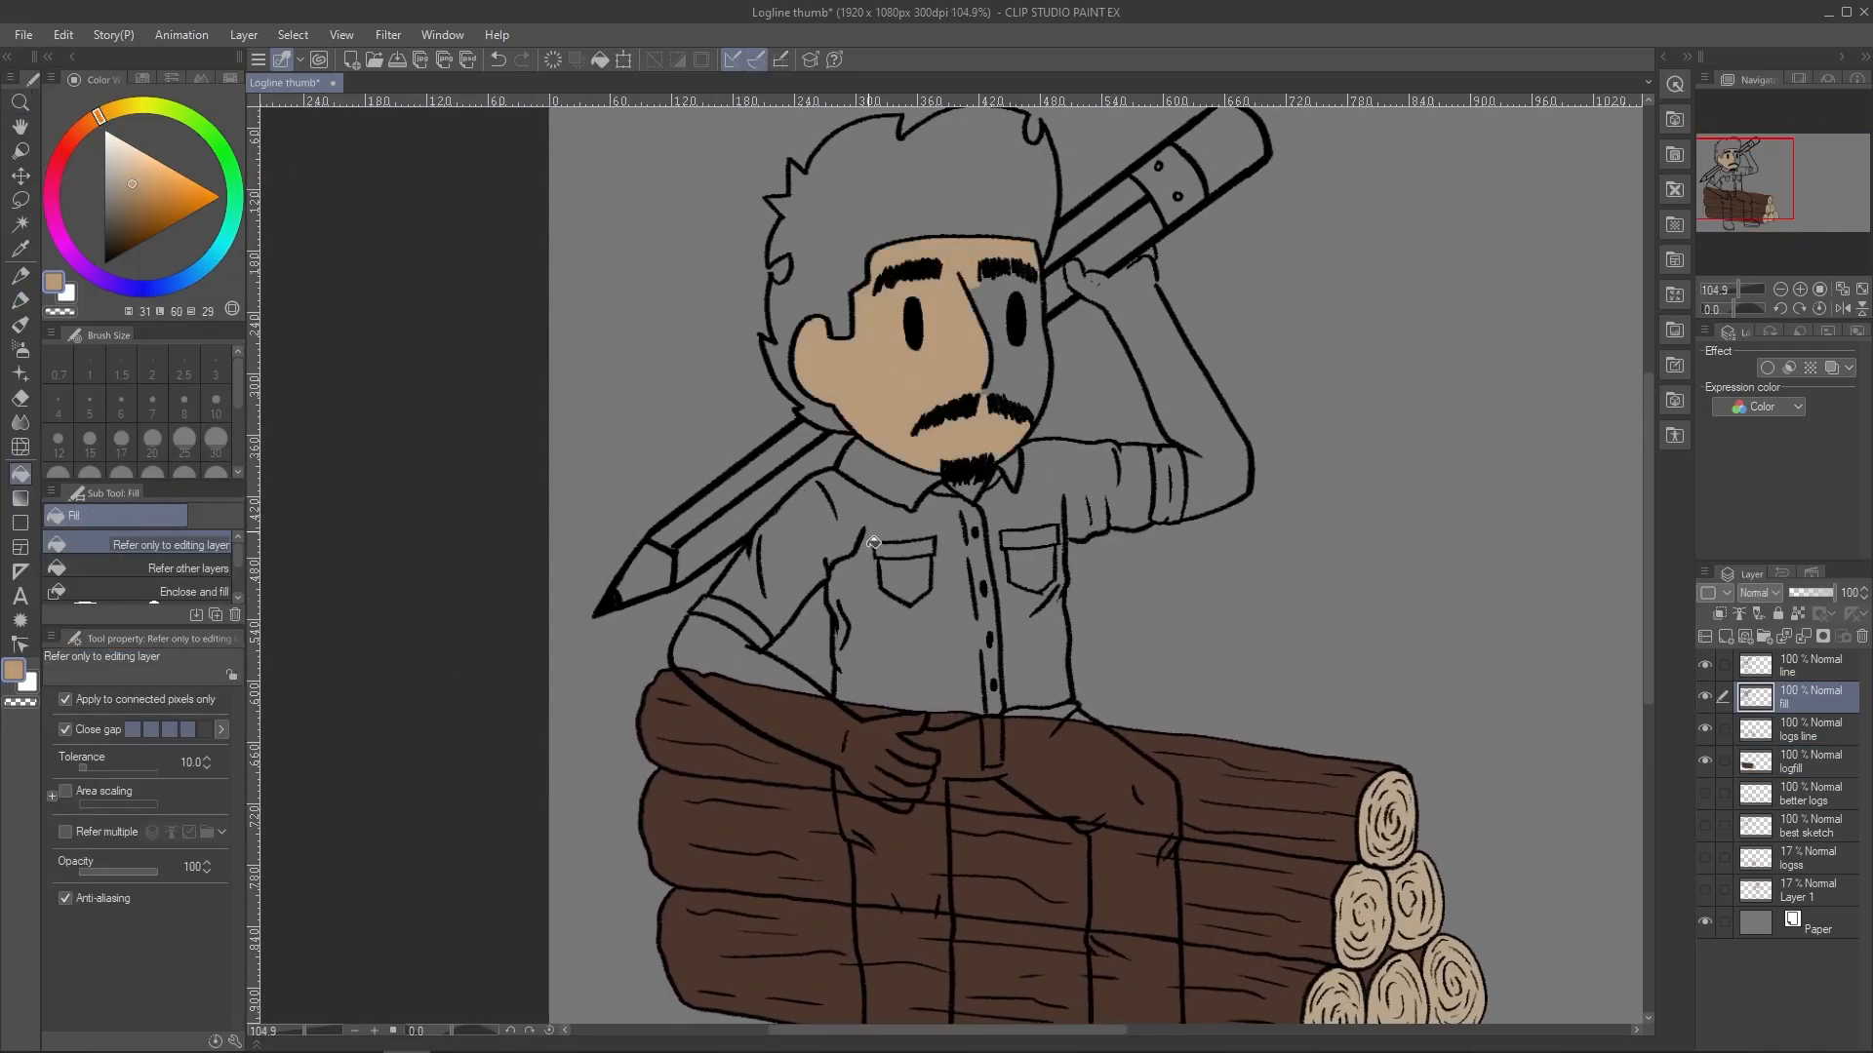
key("ctrl+z")
left_click(868, 369)
key("ctrl+z")
left_click(139, 203)
left_click(873, 380)
key("ctrl+z")
Fill the character's face, neck, arms and hands with a medium brown skin tone
left_click(138, 215)
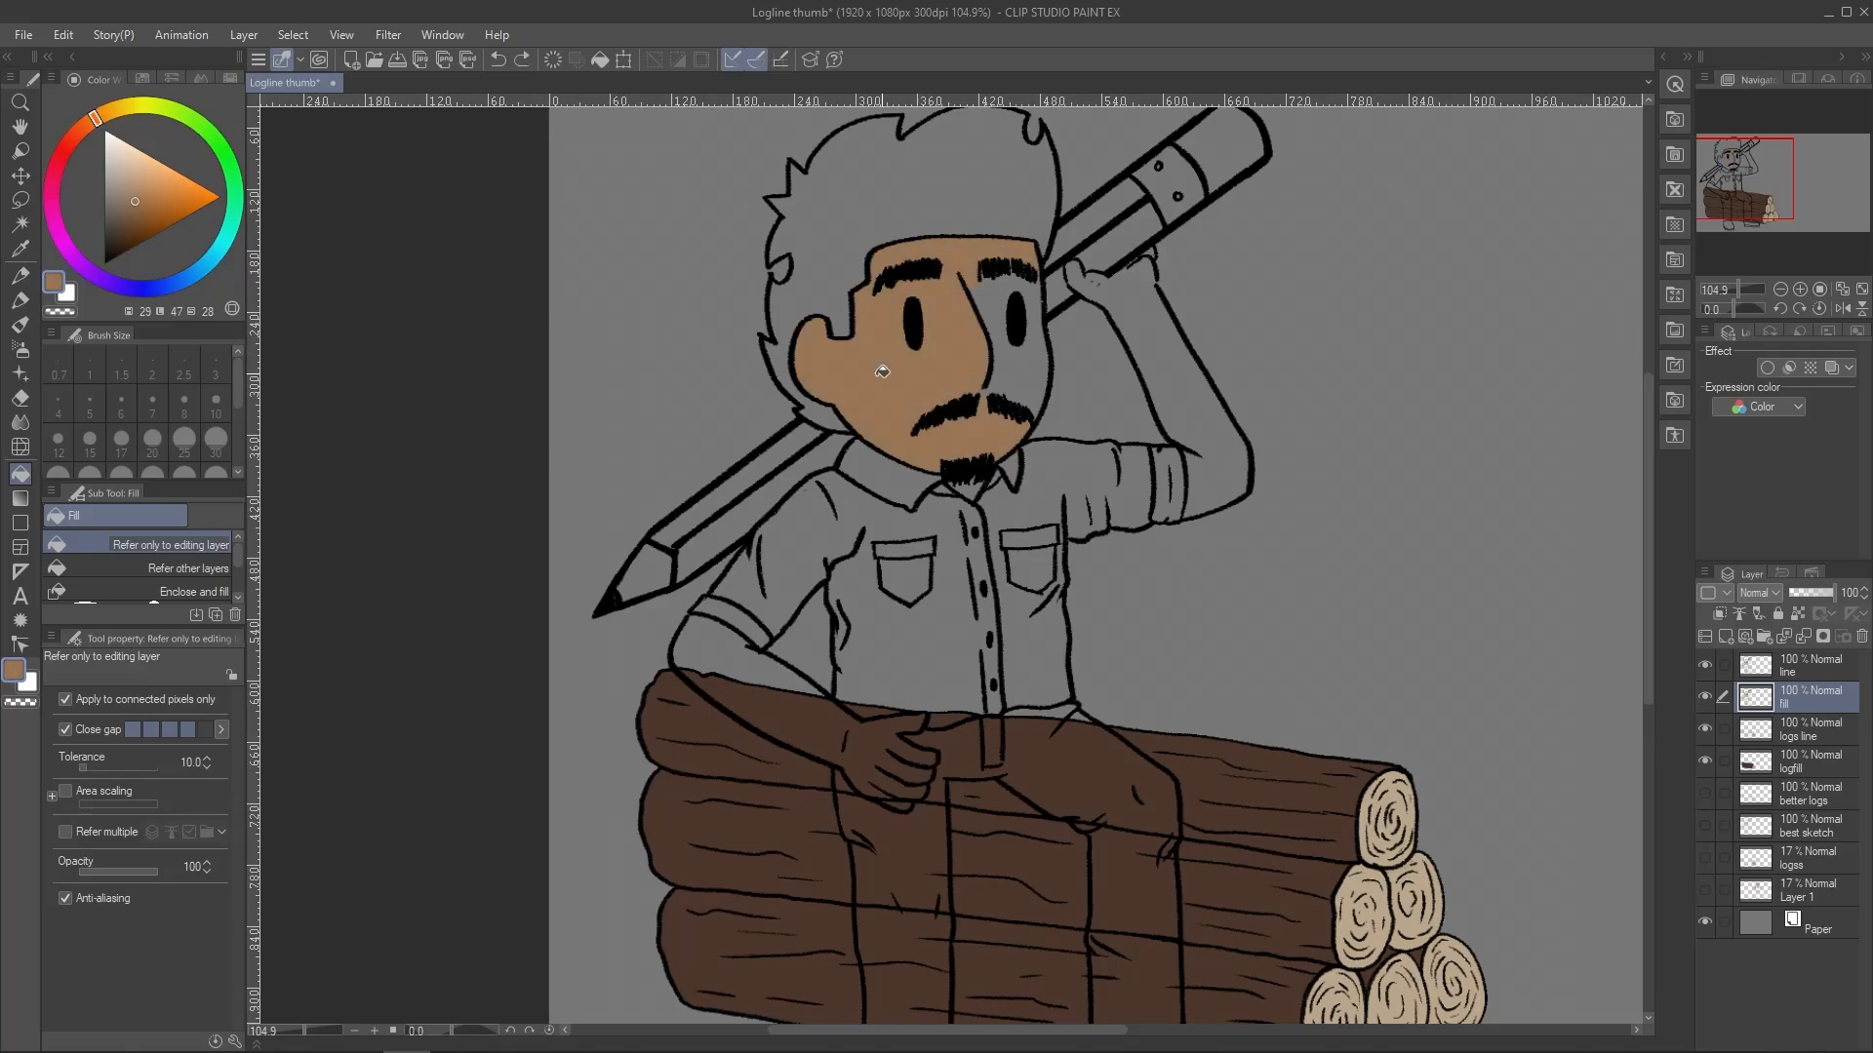
left_click(755, 671)
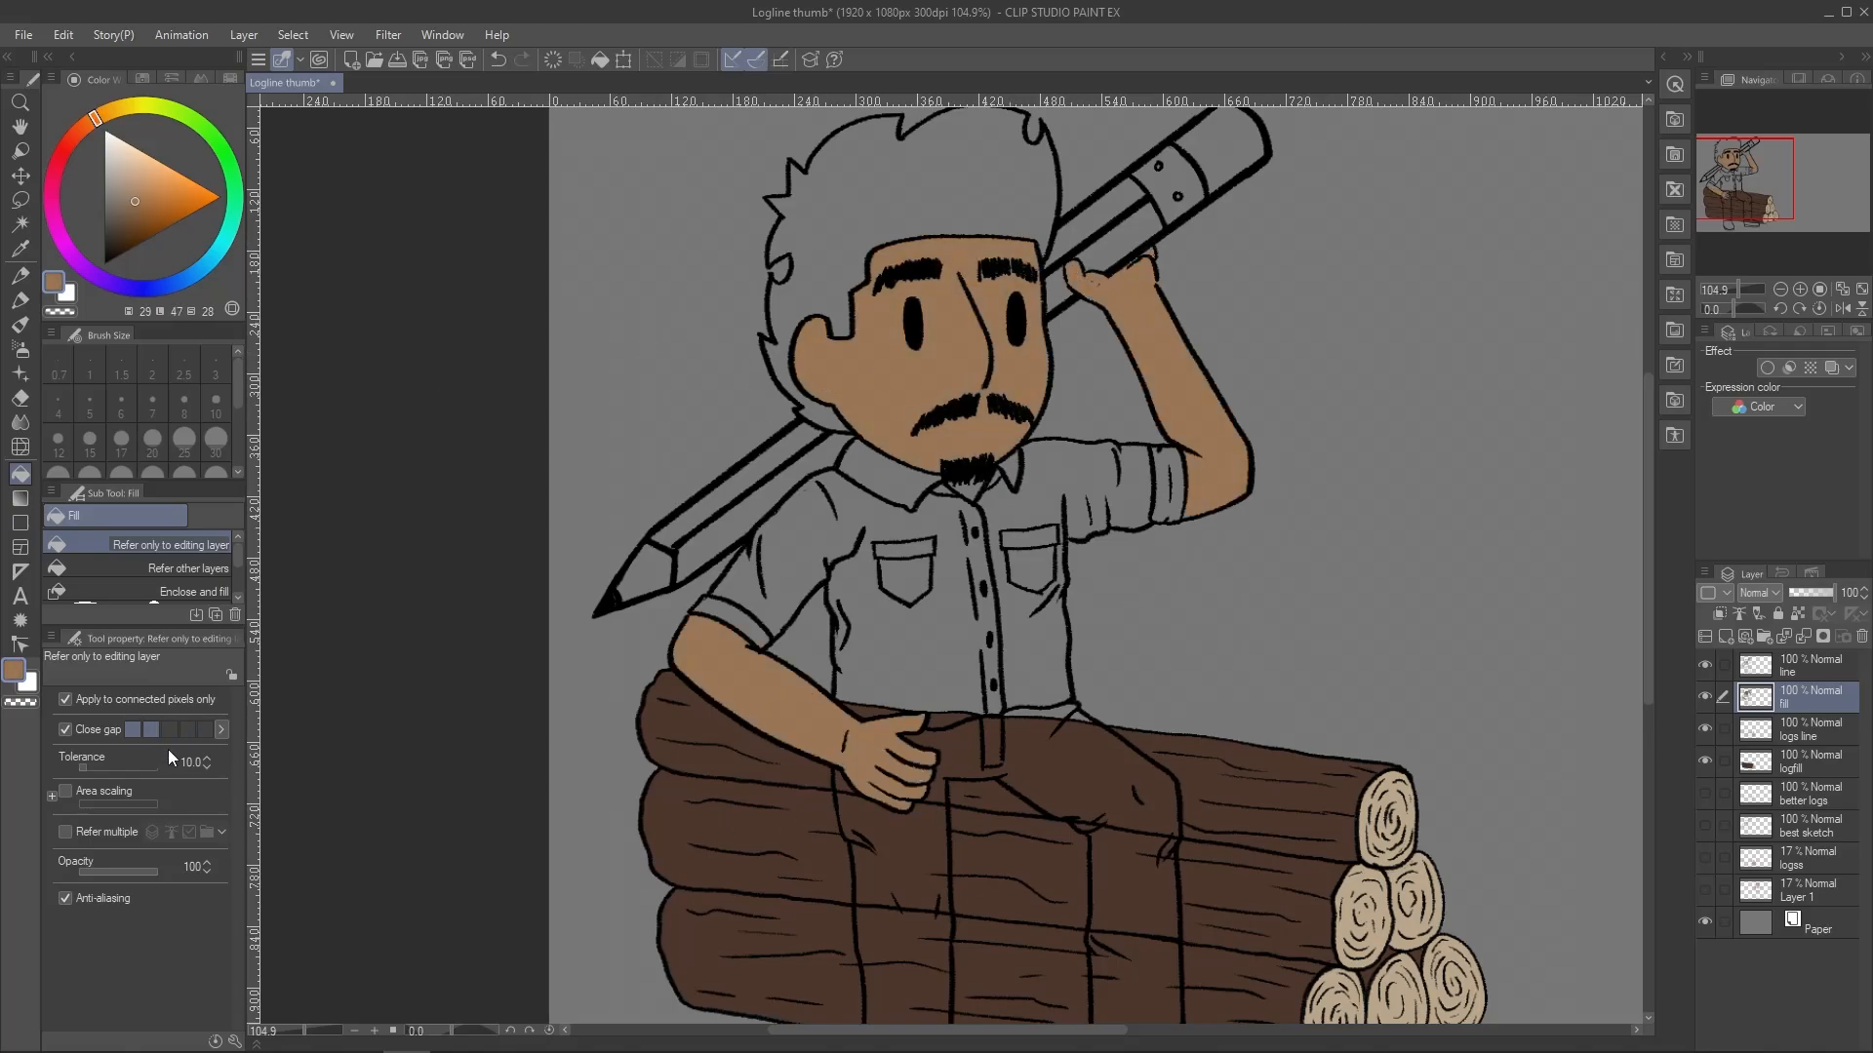
Fill the shirt's body, sleeves and both chest pockets with deep red
key("space")
left_click_drag(723, 871, 832, 853)
left_click(62, 155)
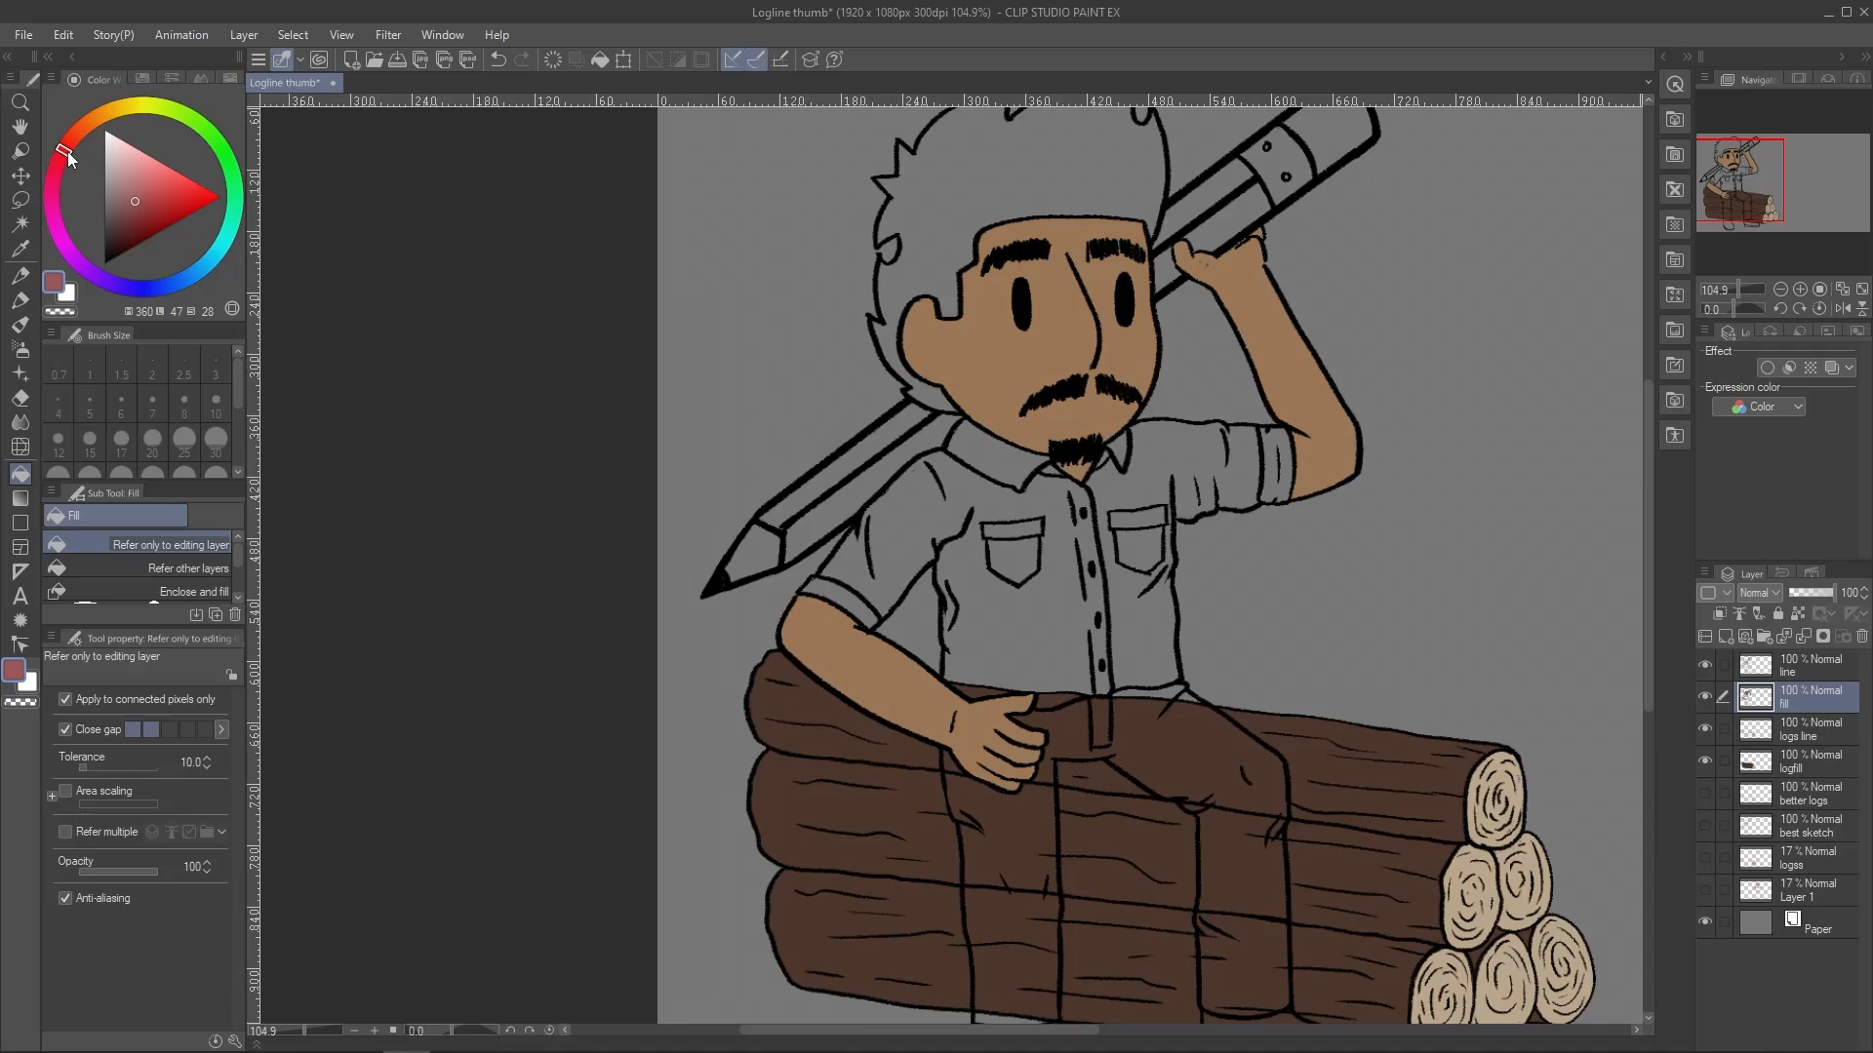
left_click(151, 227)
left_click(1087, 598)
left_click(946, 595)
left_click(1014, 546)
left_click(1137, 537)
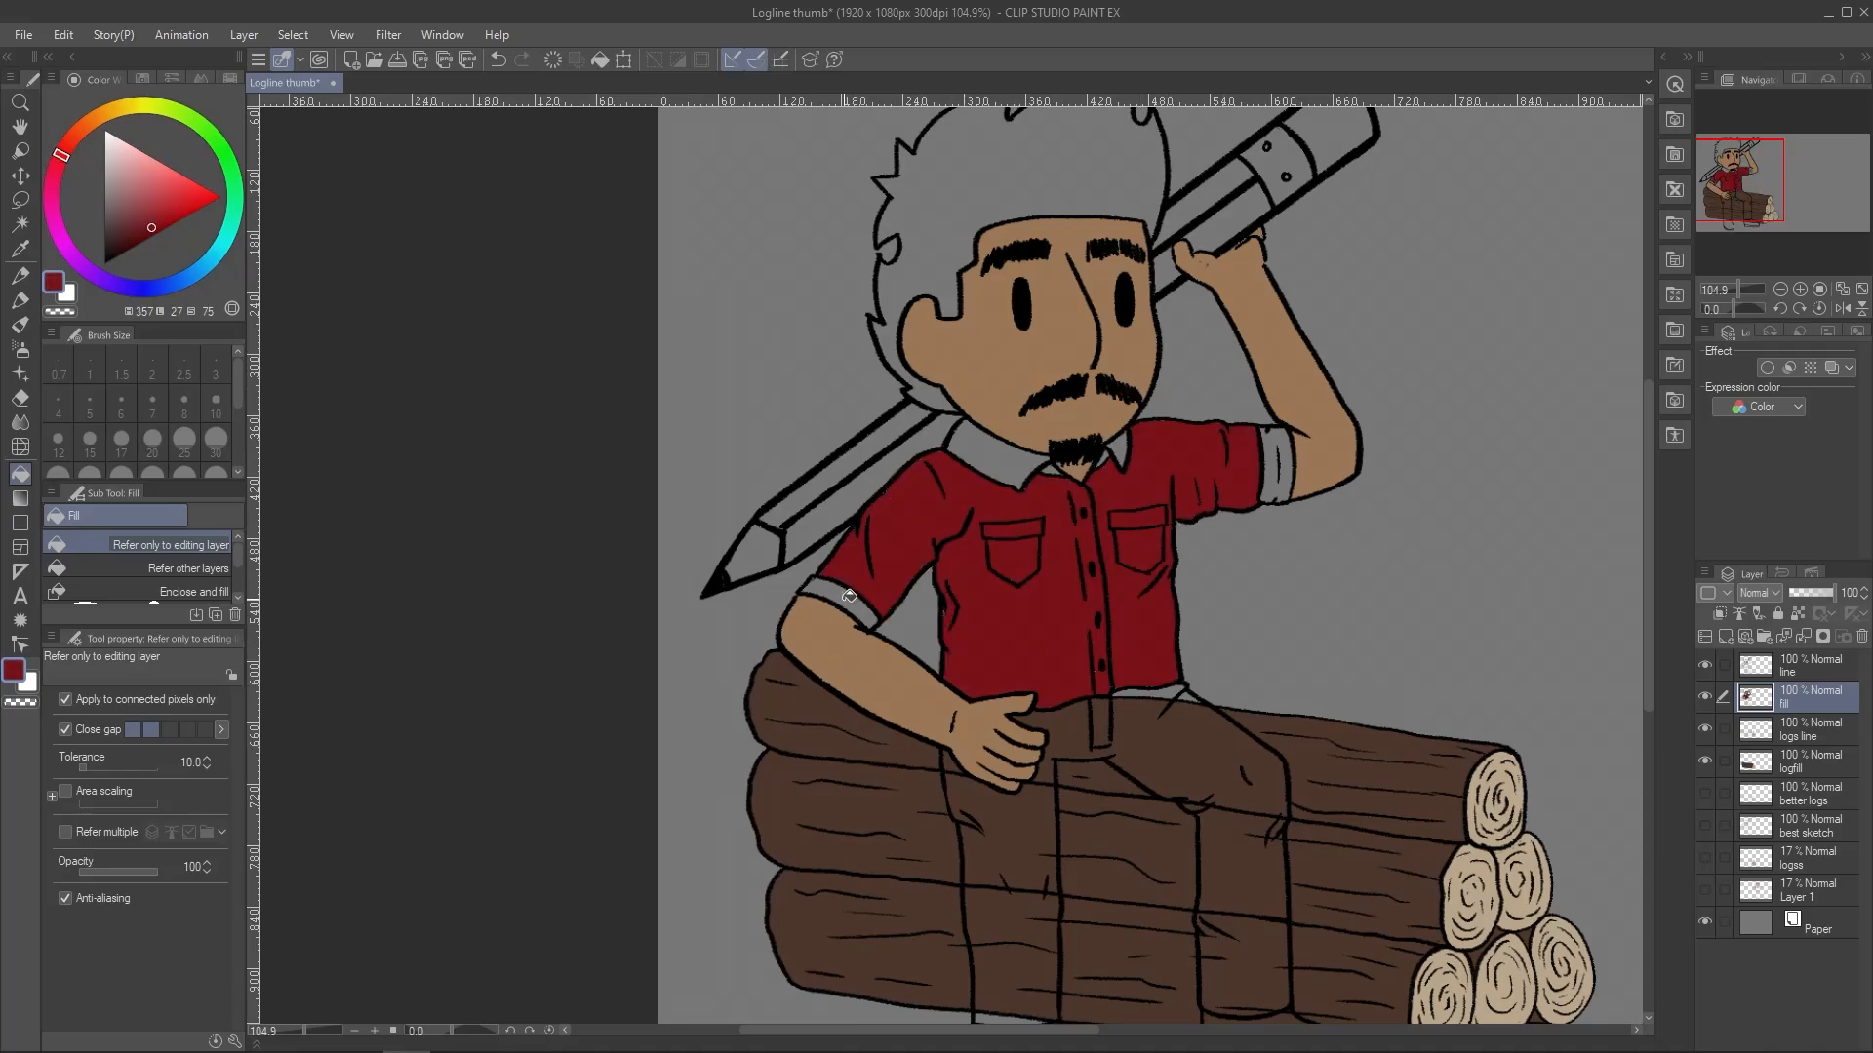
Try other fill colours, including a dark grey, on the rolled sleeve cuffs
left_click(850, 598, "alt")
key("ctrl+z")
left_click(107, 150)
left_click(106, 224)
left_click(841, 603)
left_click(1271, 456)
key("ctrl+z")
key("ctrl+z")
Fill both rolled sleeve cuffs with light grey
left_click(100, 193)
left_click(104, 188)
left_click(841, 603)
left_click(1273, 458)
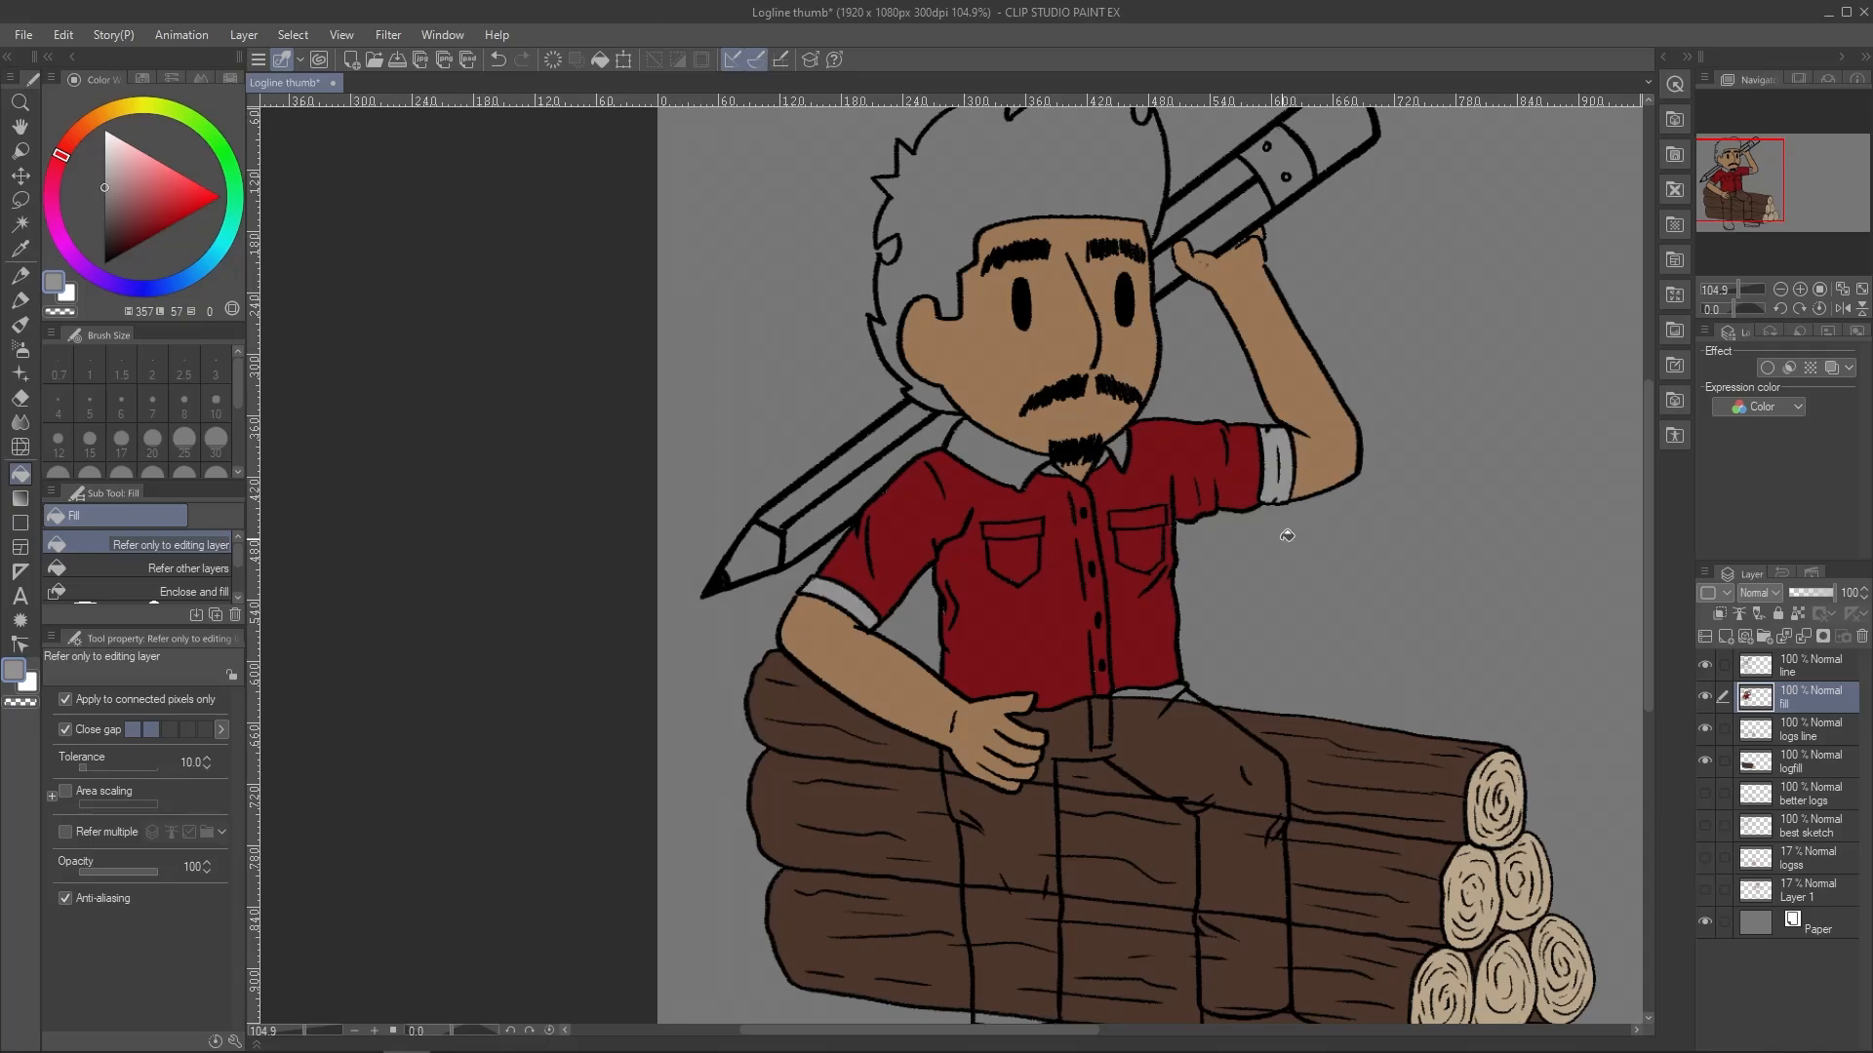
Fill both sides of the shirt collar with the red sampled from the shirt
left_click(989, 613, "alt")
left_click(993, 454)
left_click(1122, 455)
Fill every section of the giant pencil's body, on both sides of the head, with golden yellow
left_click_drag(1063, 634, 919, 743)
left_click(127, 107)
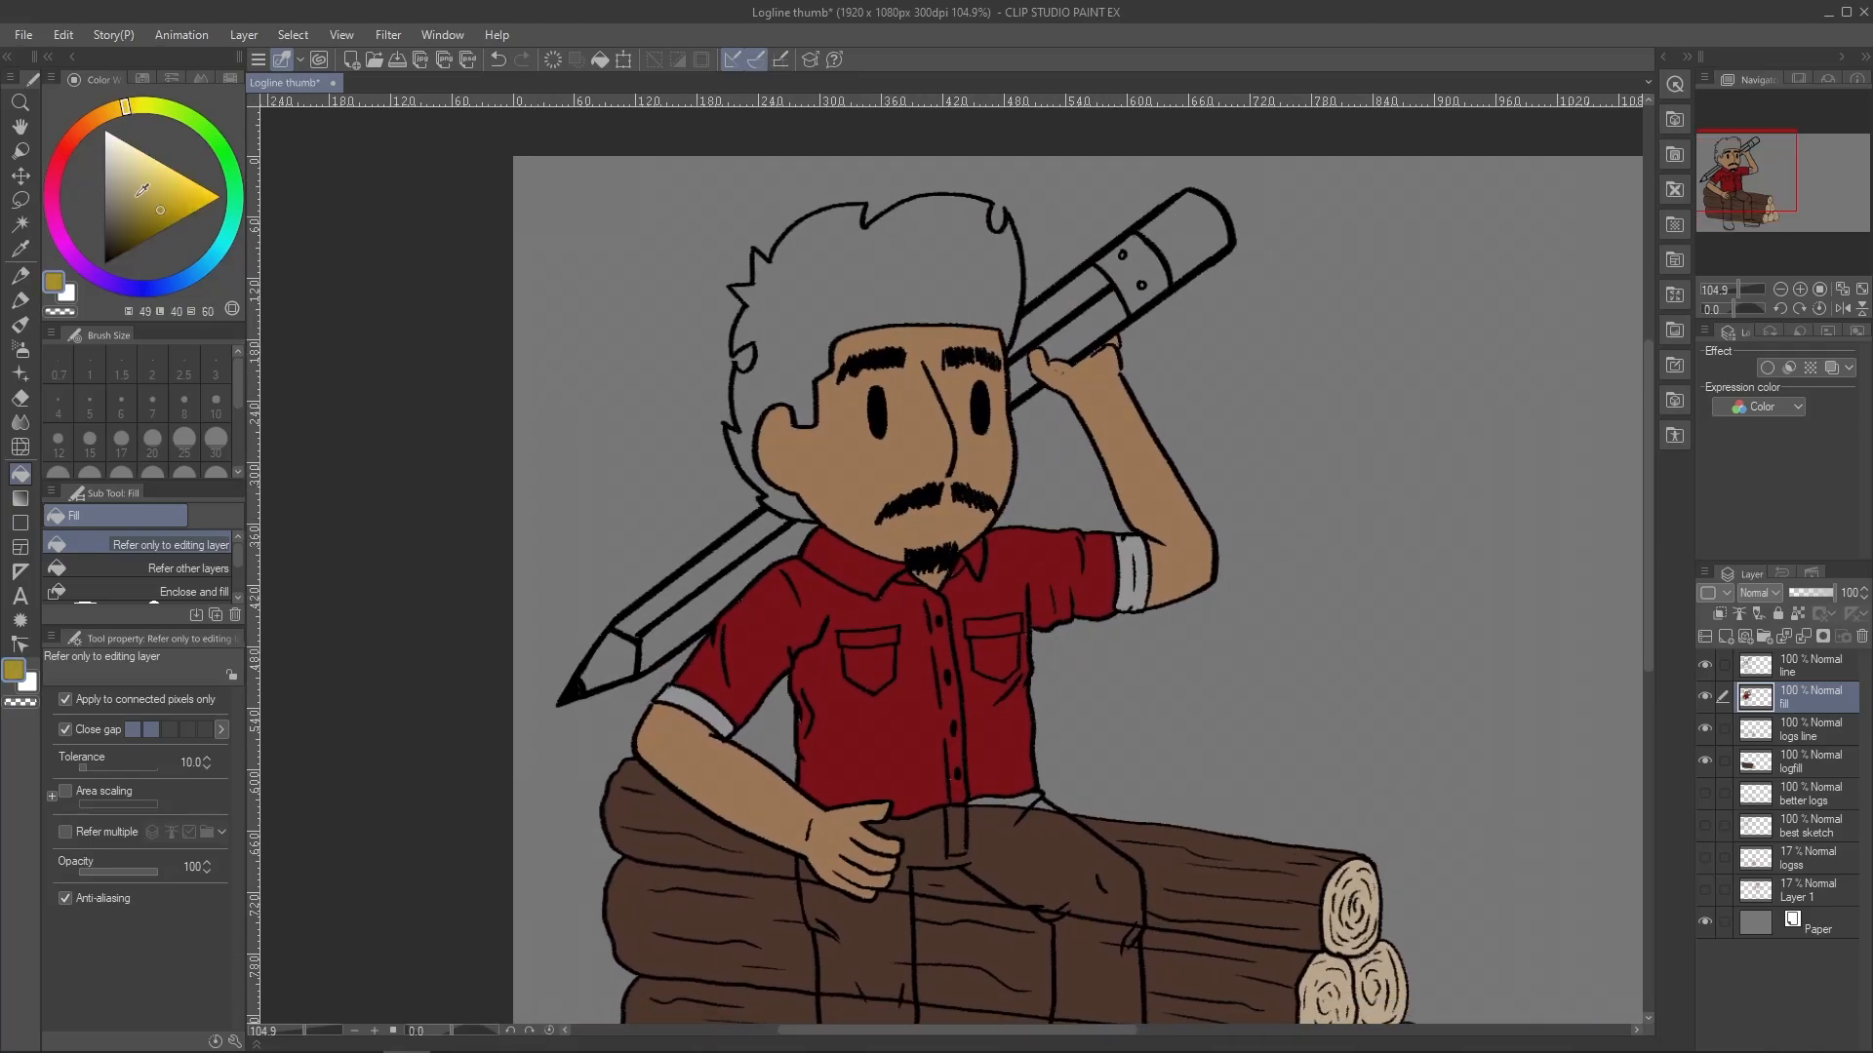
left_click(114, 113)
left_click(175, 191)
left_click(707, 574)
left_click(697, 616)
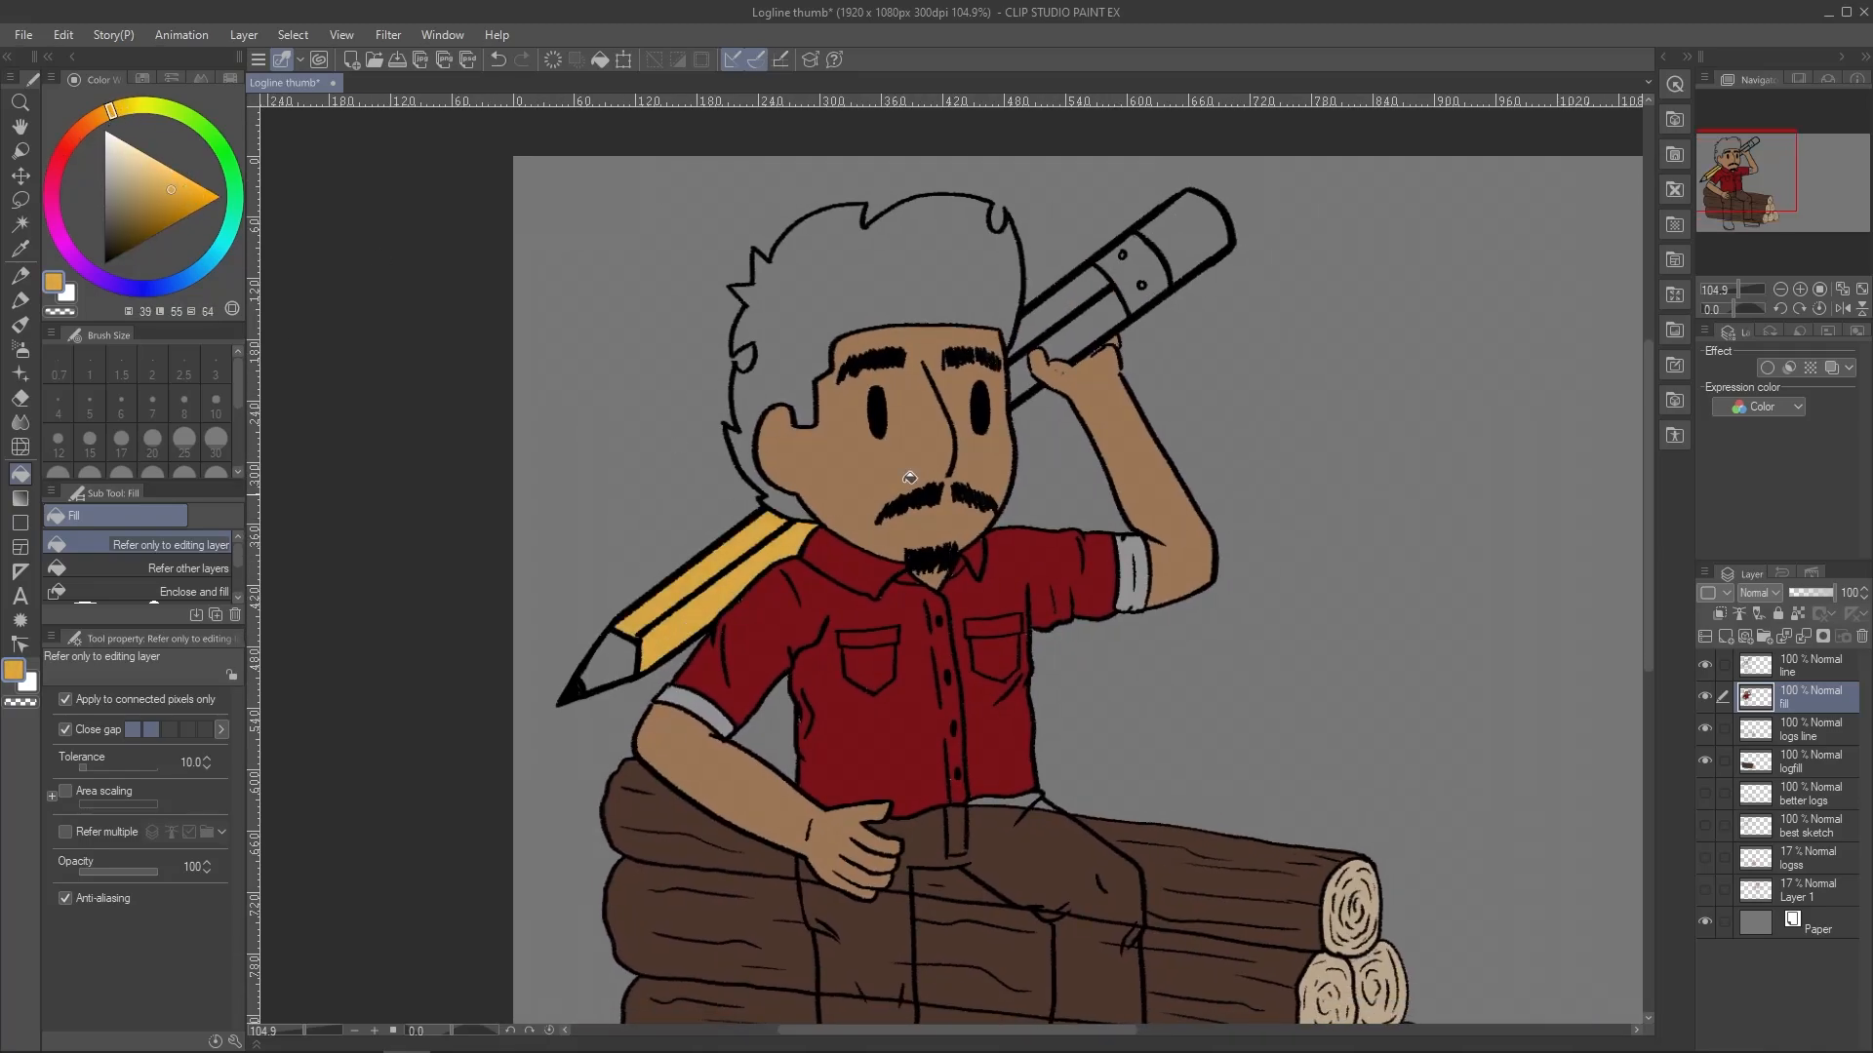
left_click(1068, 301)
left_click(1085, 327)
left_click(1021, 379)
Fill the pencil's sharpened wood section with the tan sampled from the log ends
left_click(124, 162)
left_click(102, 111)
left_click(610, 663)
left_click(1361, 918, "alt")
left_click(610, 665)
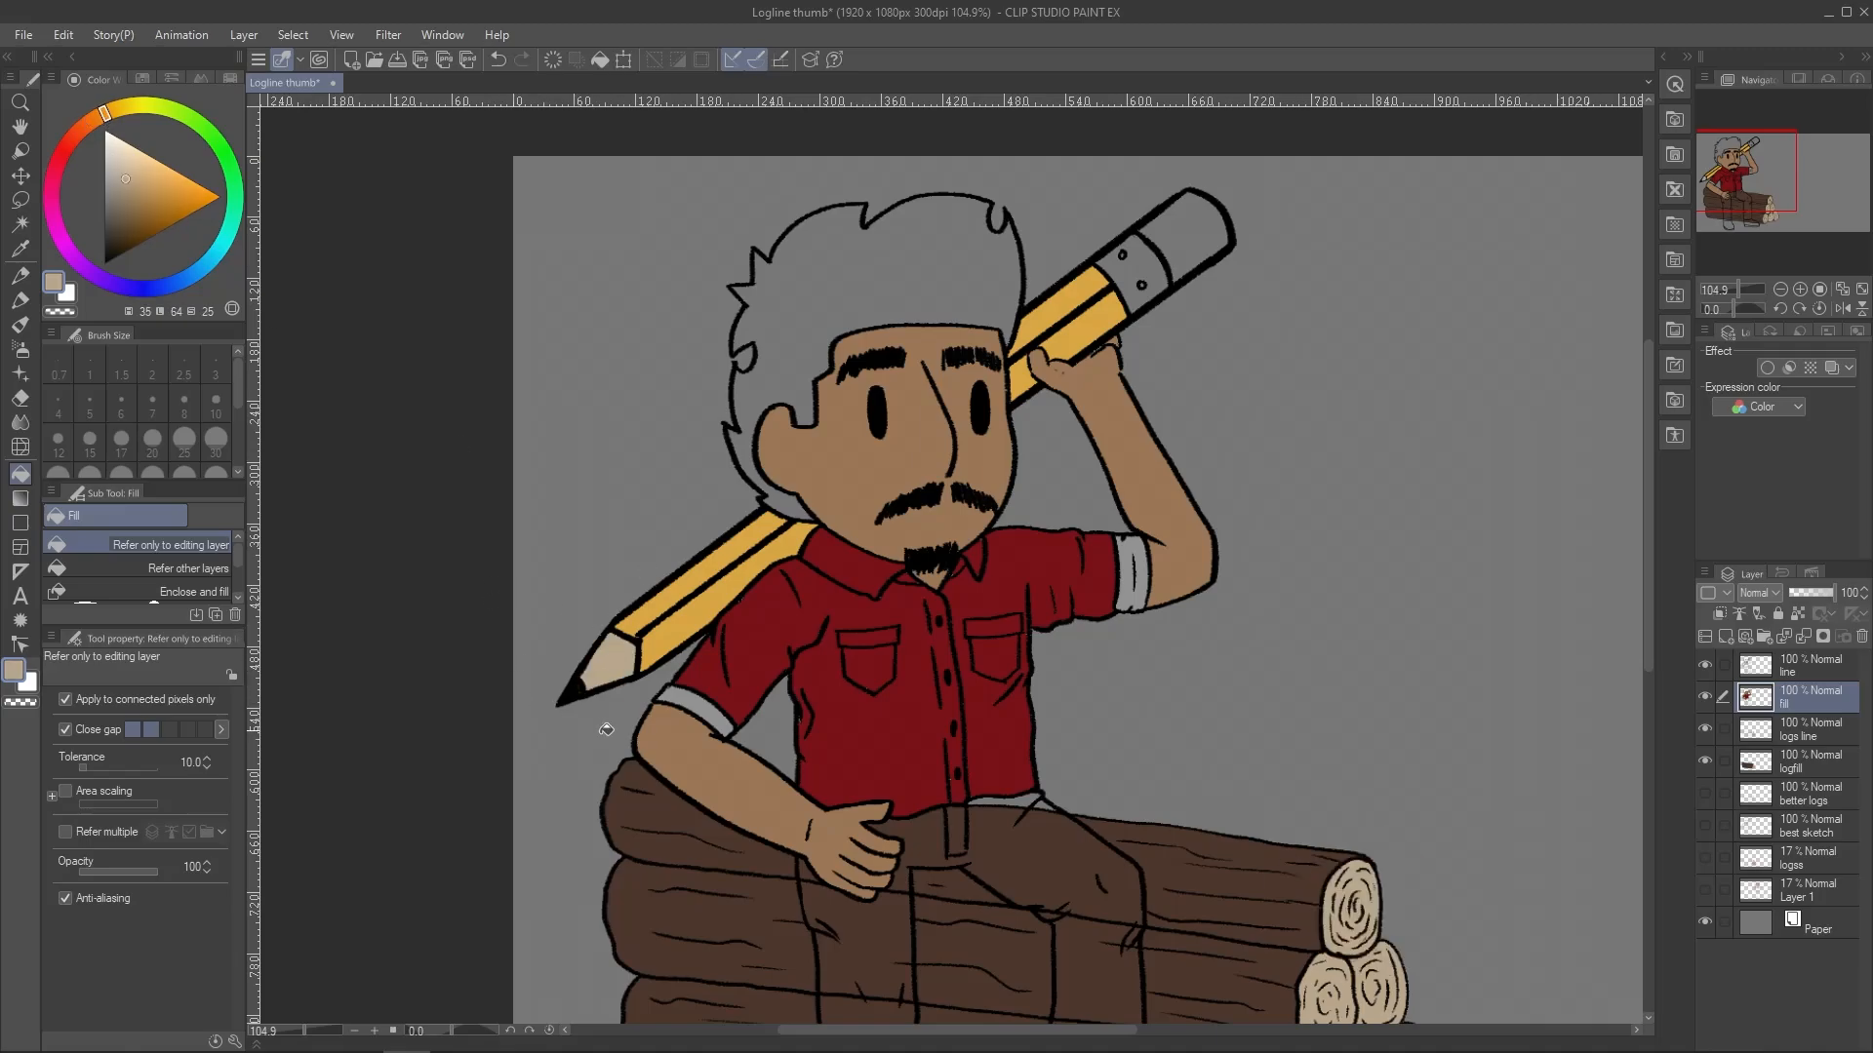
Fill the eraser at the end of the giant pencil with pink
left_click_drag(105, 185, 104, 201)
key("b")
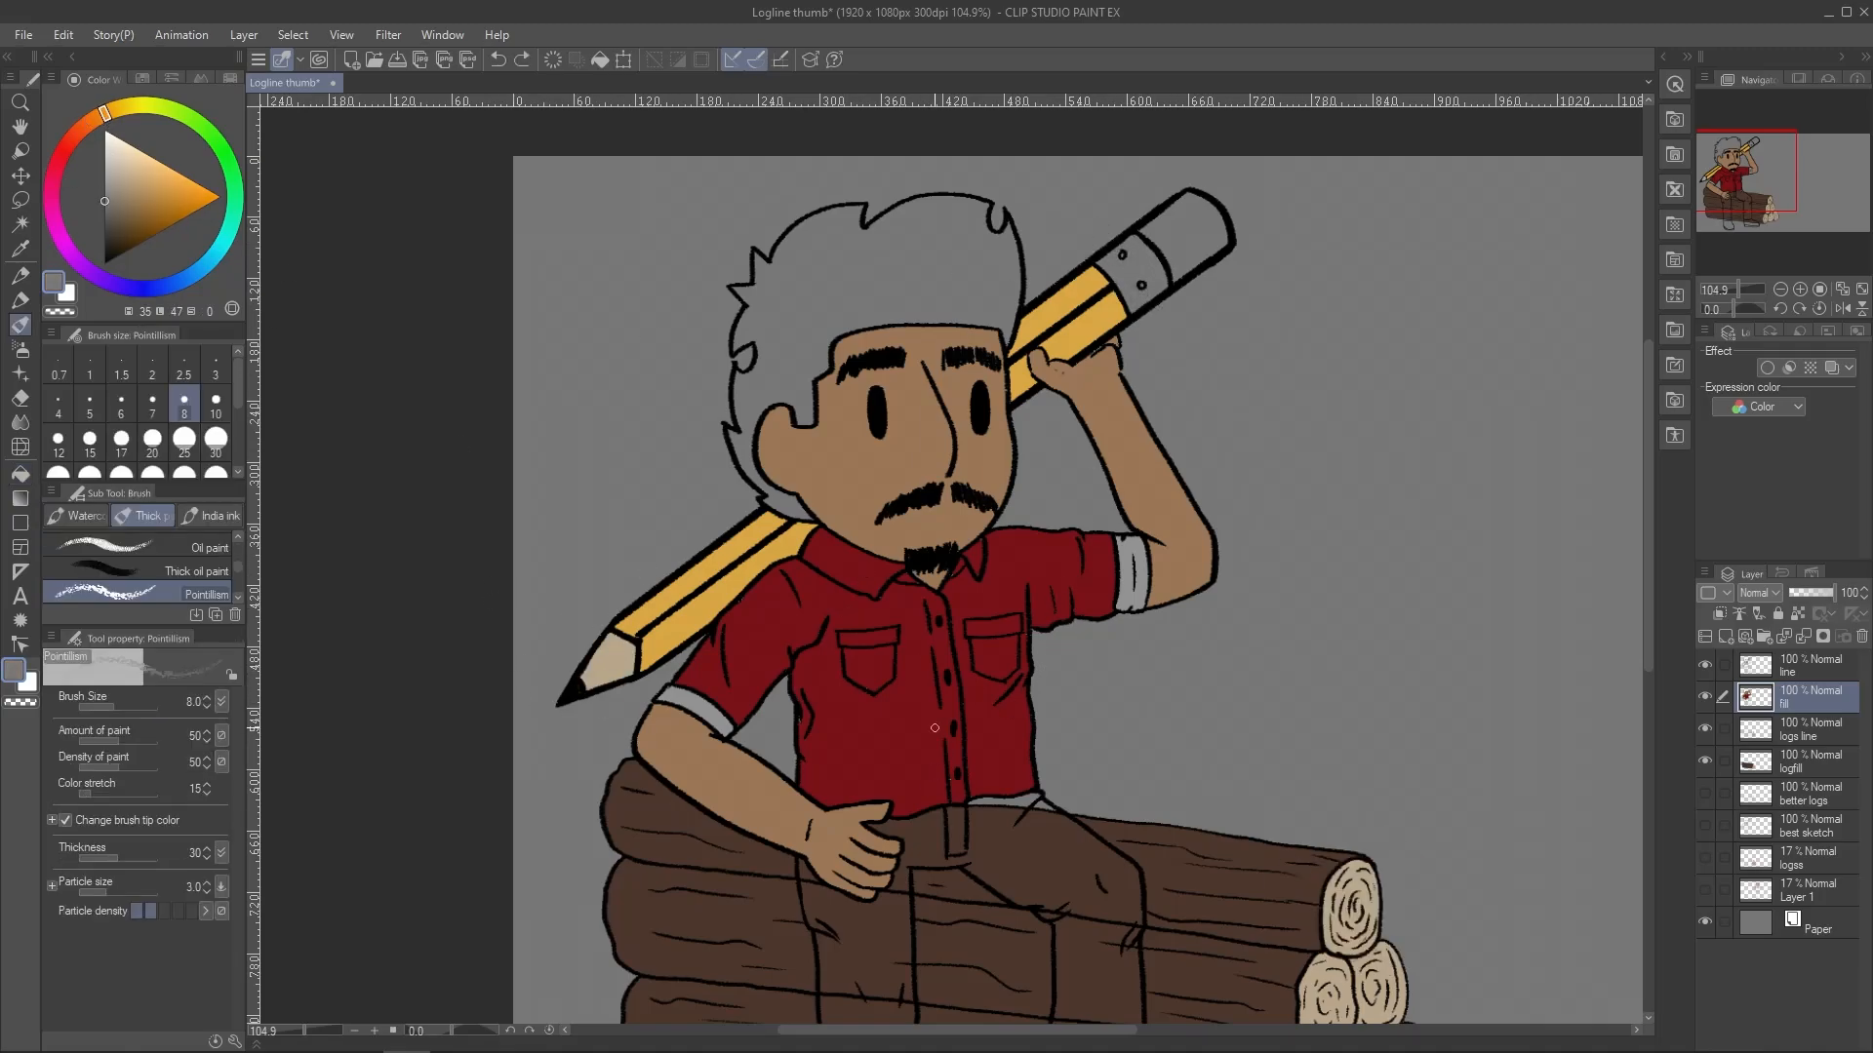
left_click(52, 211)
mouse_move(150, 205)
left_mouse_down()
mouse_move(150, 224)
mouse_move(148, 172)
left_mouse_up()
key("g")
key("g")
left_click(1185, 238)
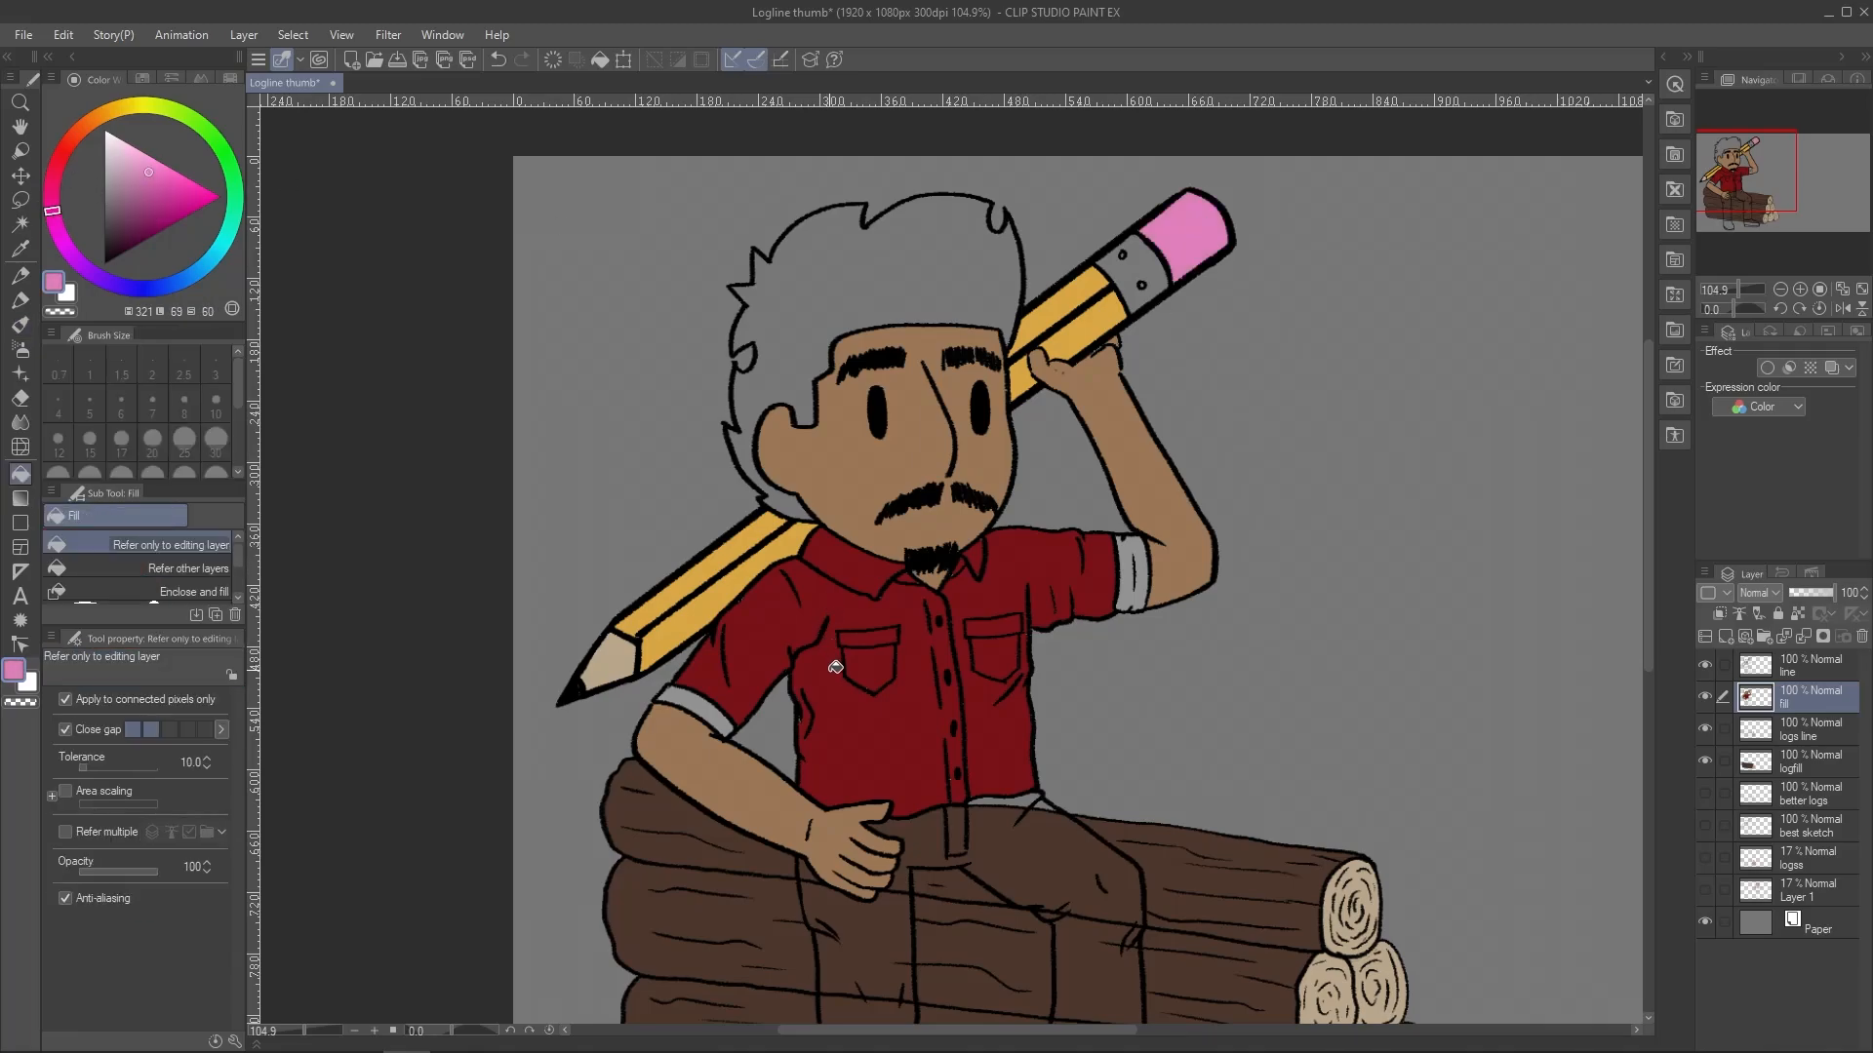
Fill the character's trousers with muted dark blue
scroll(850, 674, "down", 5)
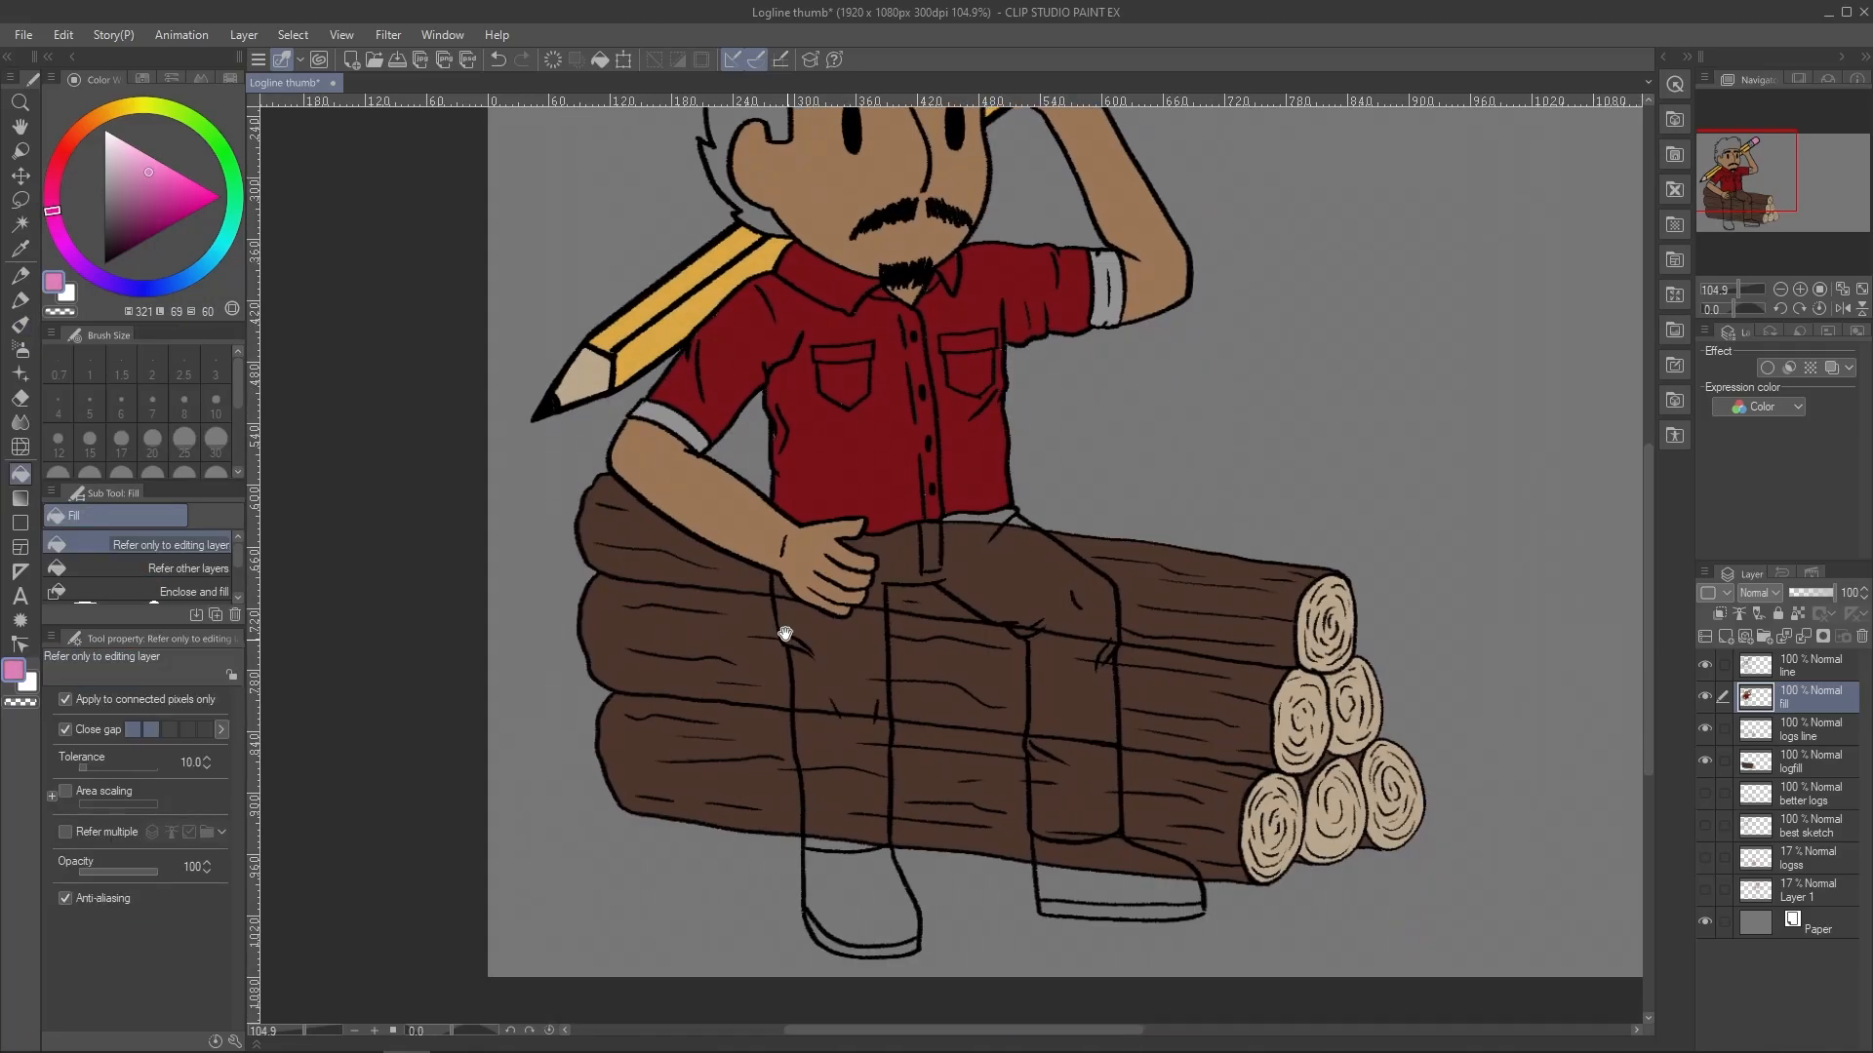
left_click(179, 285)
left_click_drag(136, 191, 125, 227)
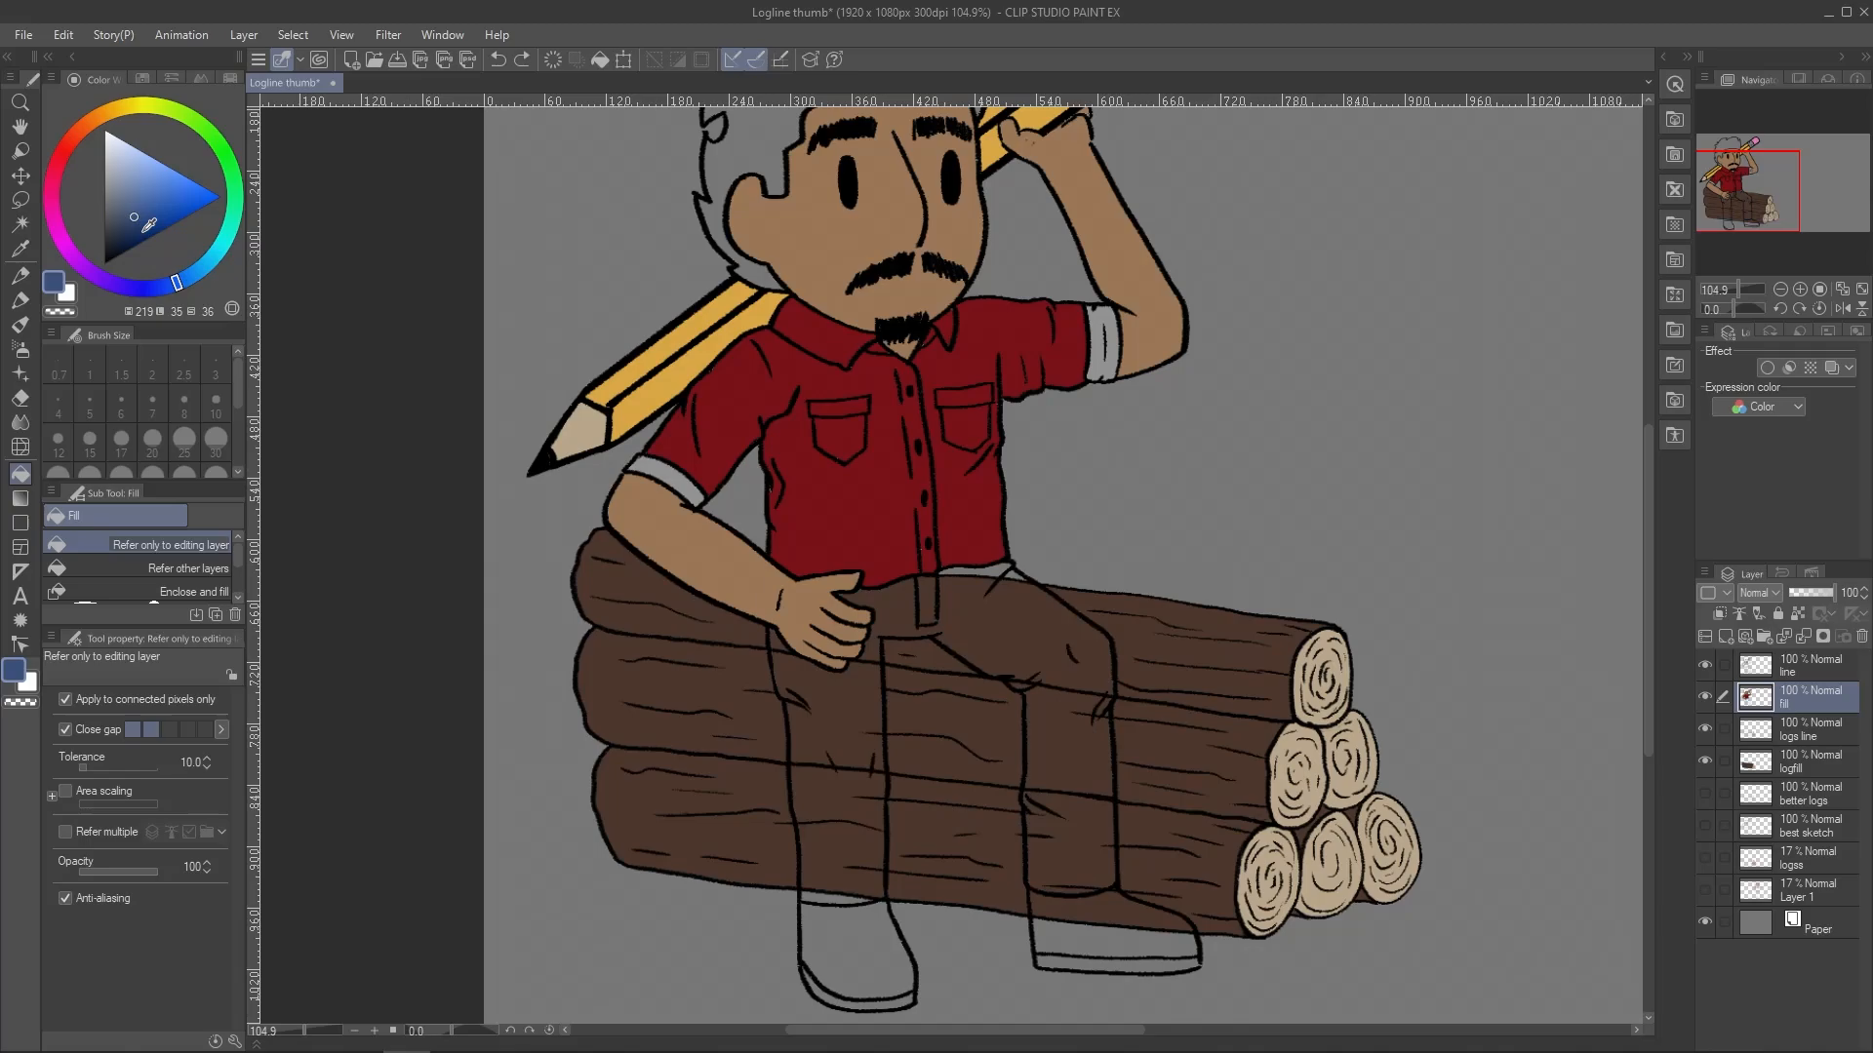
left_click(860, 739)
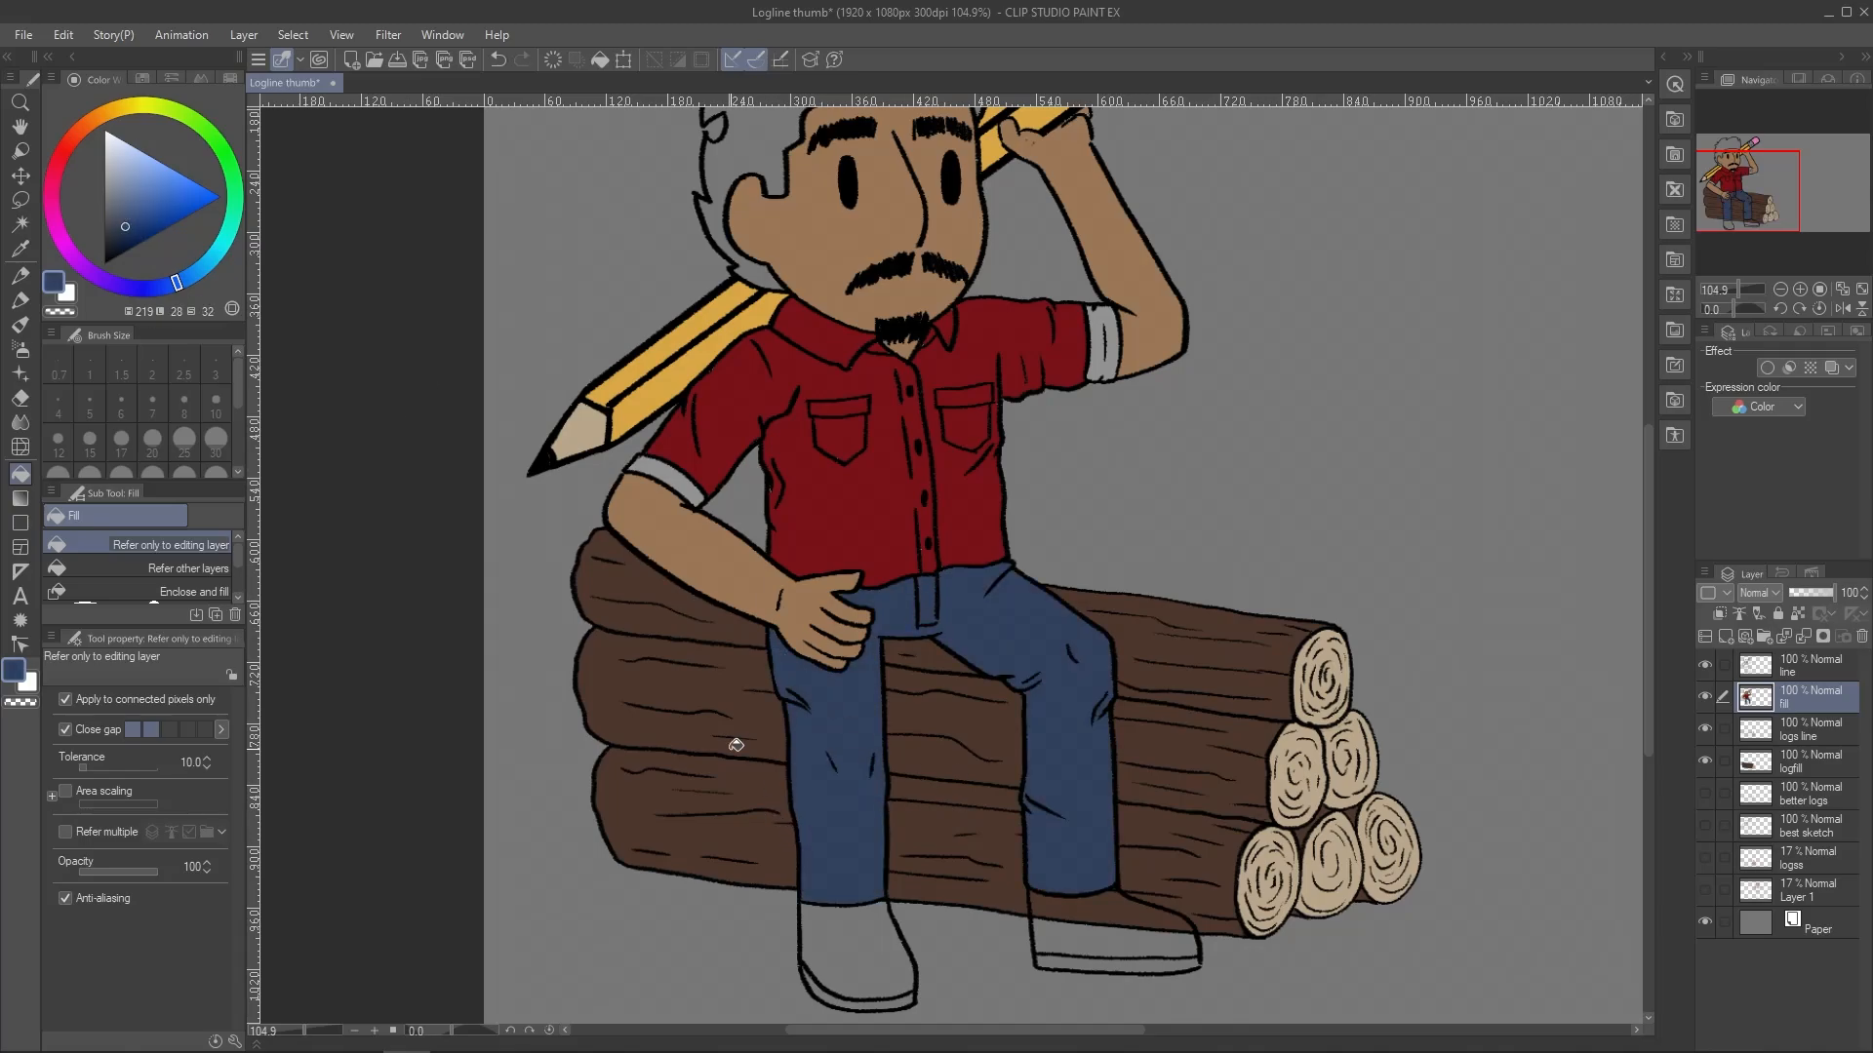
Fill both shoes with very dark brown and their soles with a pale colour
left_click(735, 744, "alt")
left_click(875, 966)
left_click(1112, 927)
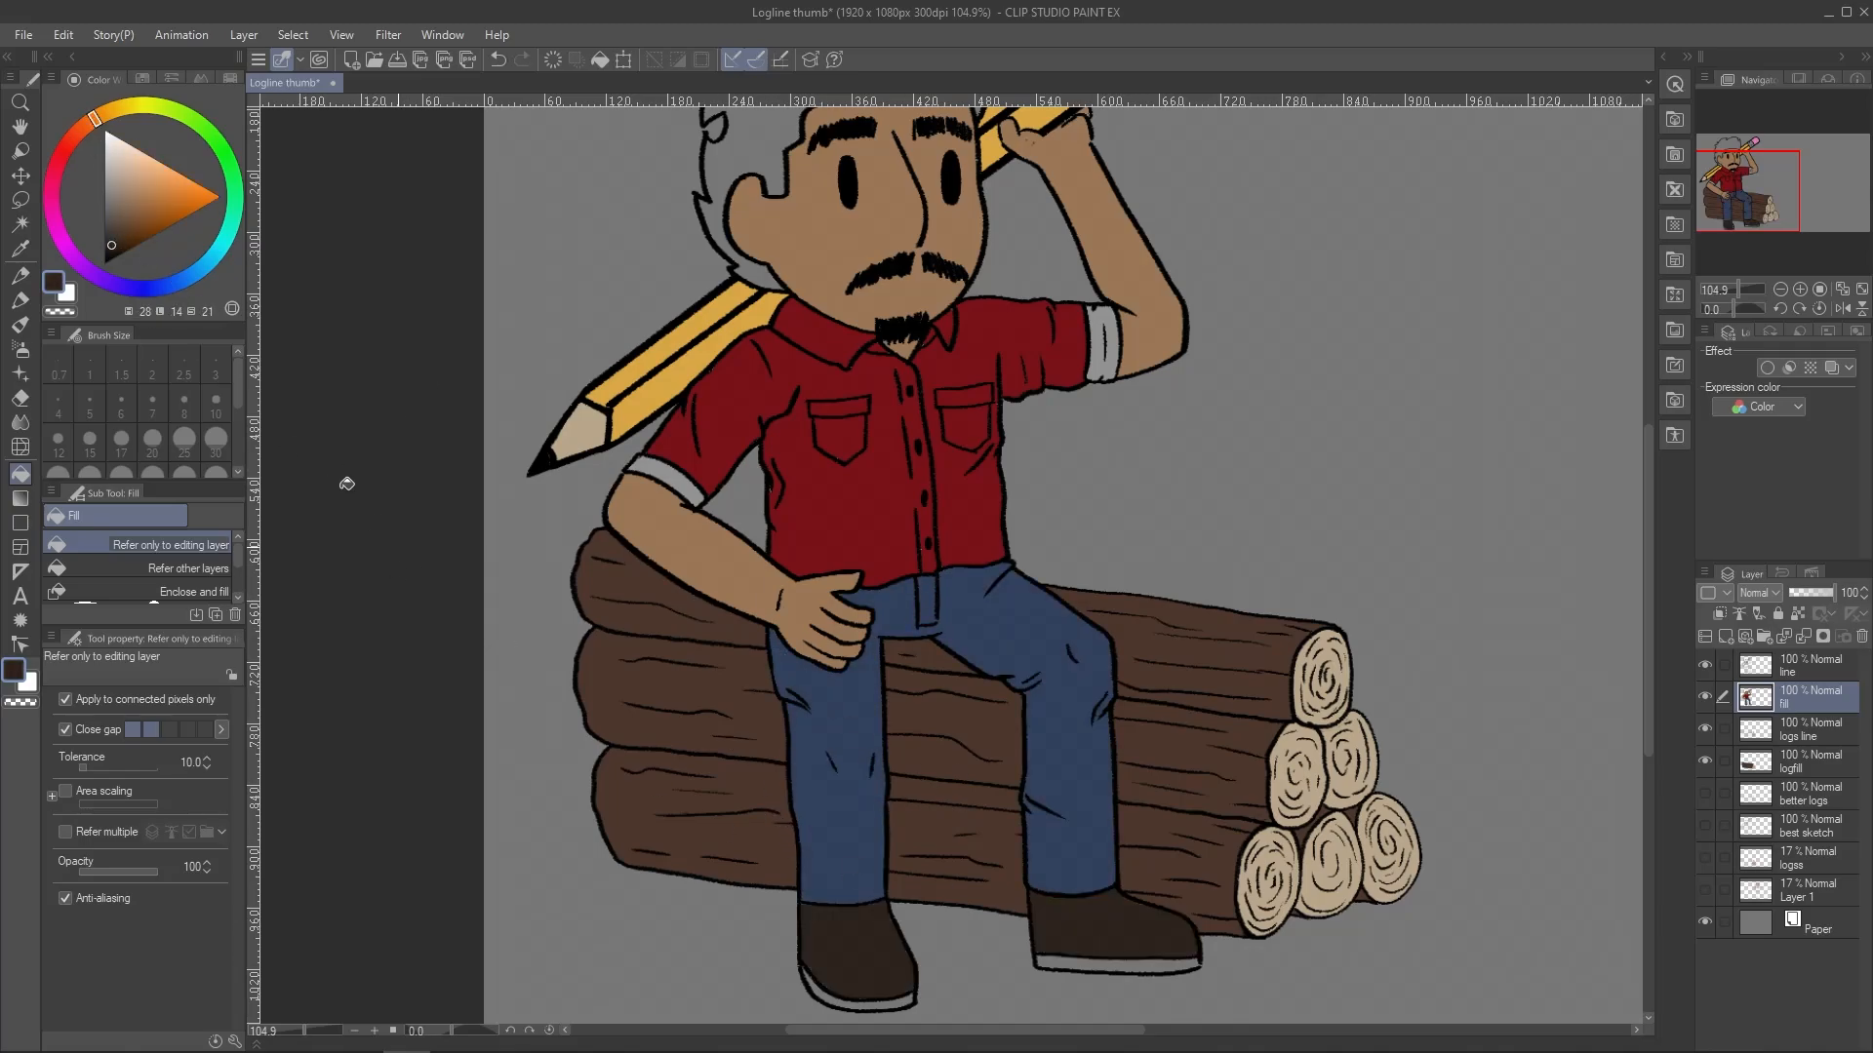
left_click(117, 109)
left_click(127, 161)
left_click(859, 995)
left_click(1122, 966)
Try several very dark brown shades as the fill for the character's hair
scroll(868, 847, "up", 6)
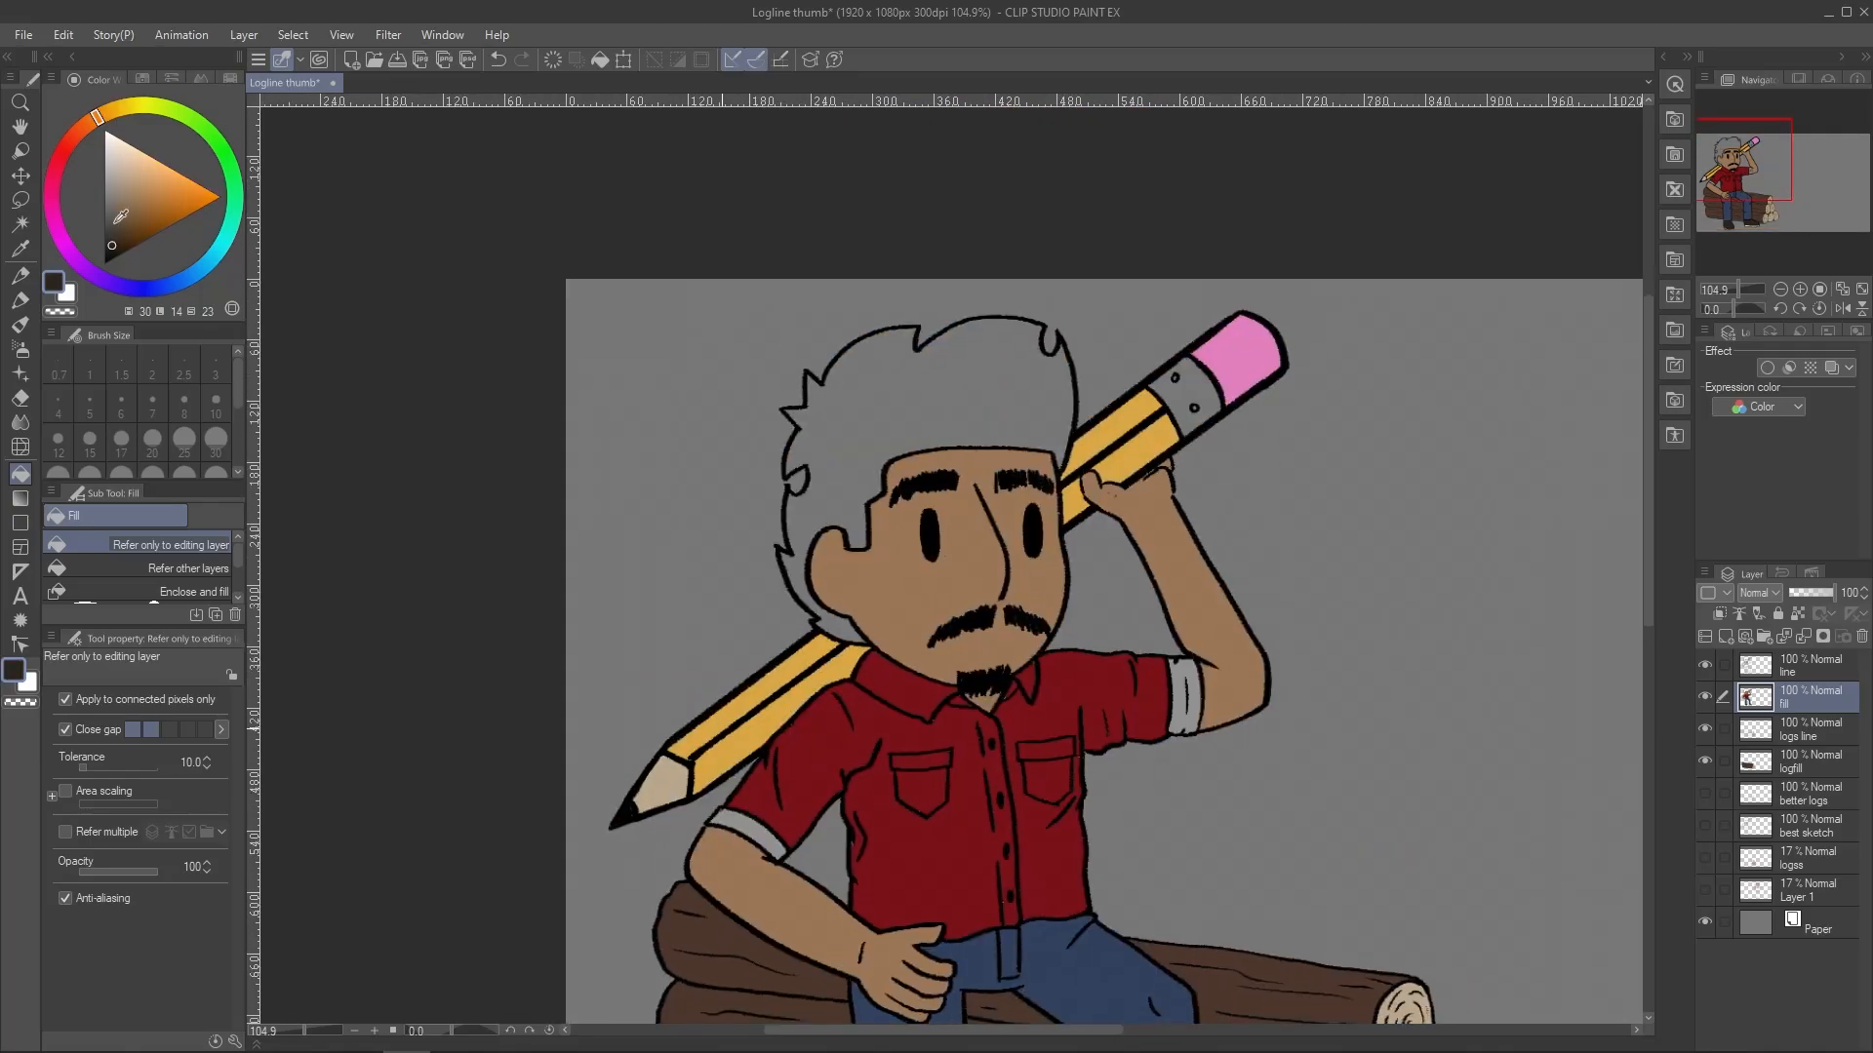
left_click(93, 119)
left_click(130, 230)
left_click(847, 418)
key("ctrl+z")
left_click(114, 243)
left_click(846, 418)
key("ctrl+z")
left_click(116, 243)
left_click(847, 418)
key("ctrl+z")
left_click(128, 238)
left_click(847, 417)
key("ctrl+z")
left_click(846, 417)
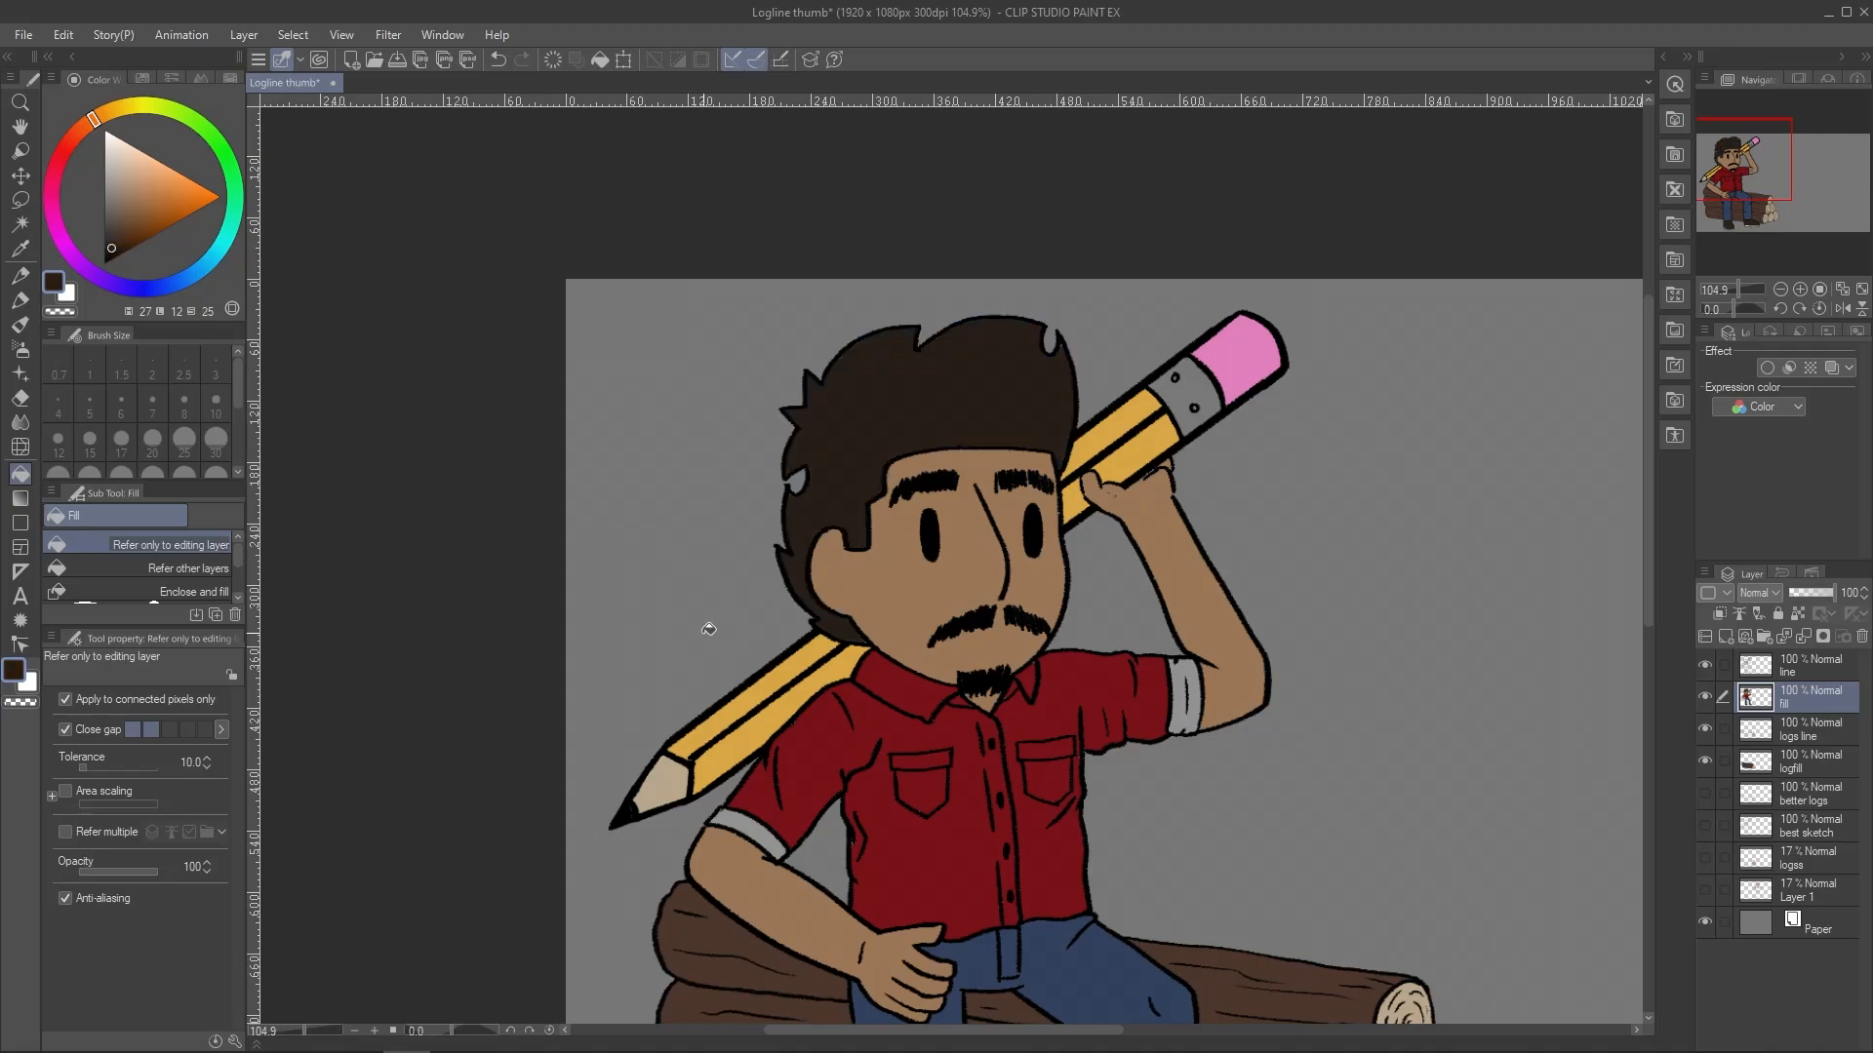
key("ctrl+z")
Fill the character's hair with a slightly lighter, muted dark brown
left_click(114, 239)
left_click(847, 418)
Touch up gaps around the raised hand and below the goatee with an 8-size Felt pen and sampled colours
scroll(784, 664, "down", 4)
scroll(1069, 405, "up", 3)
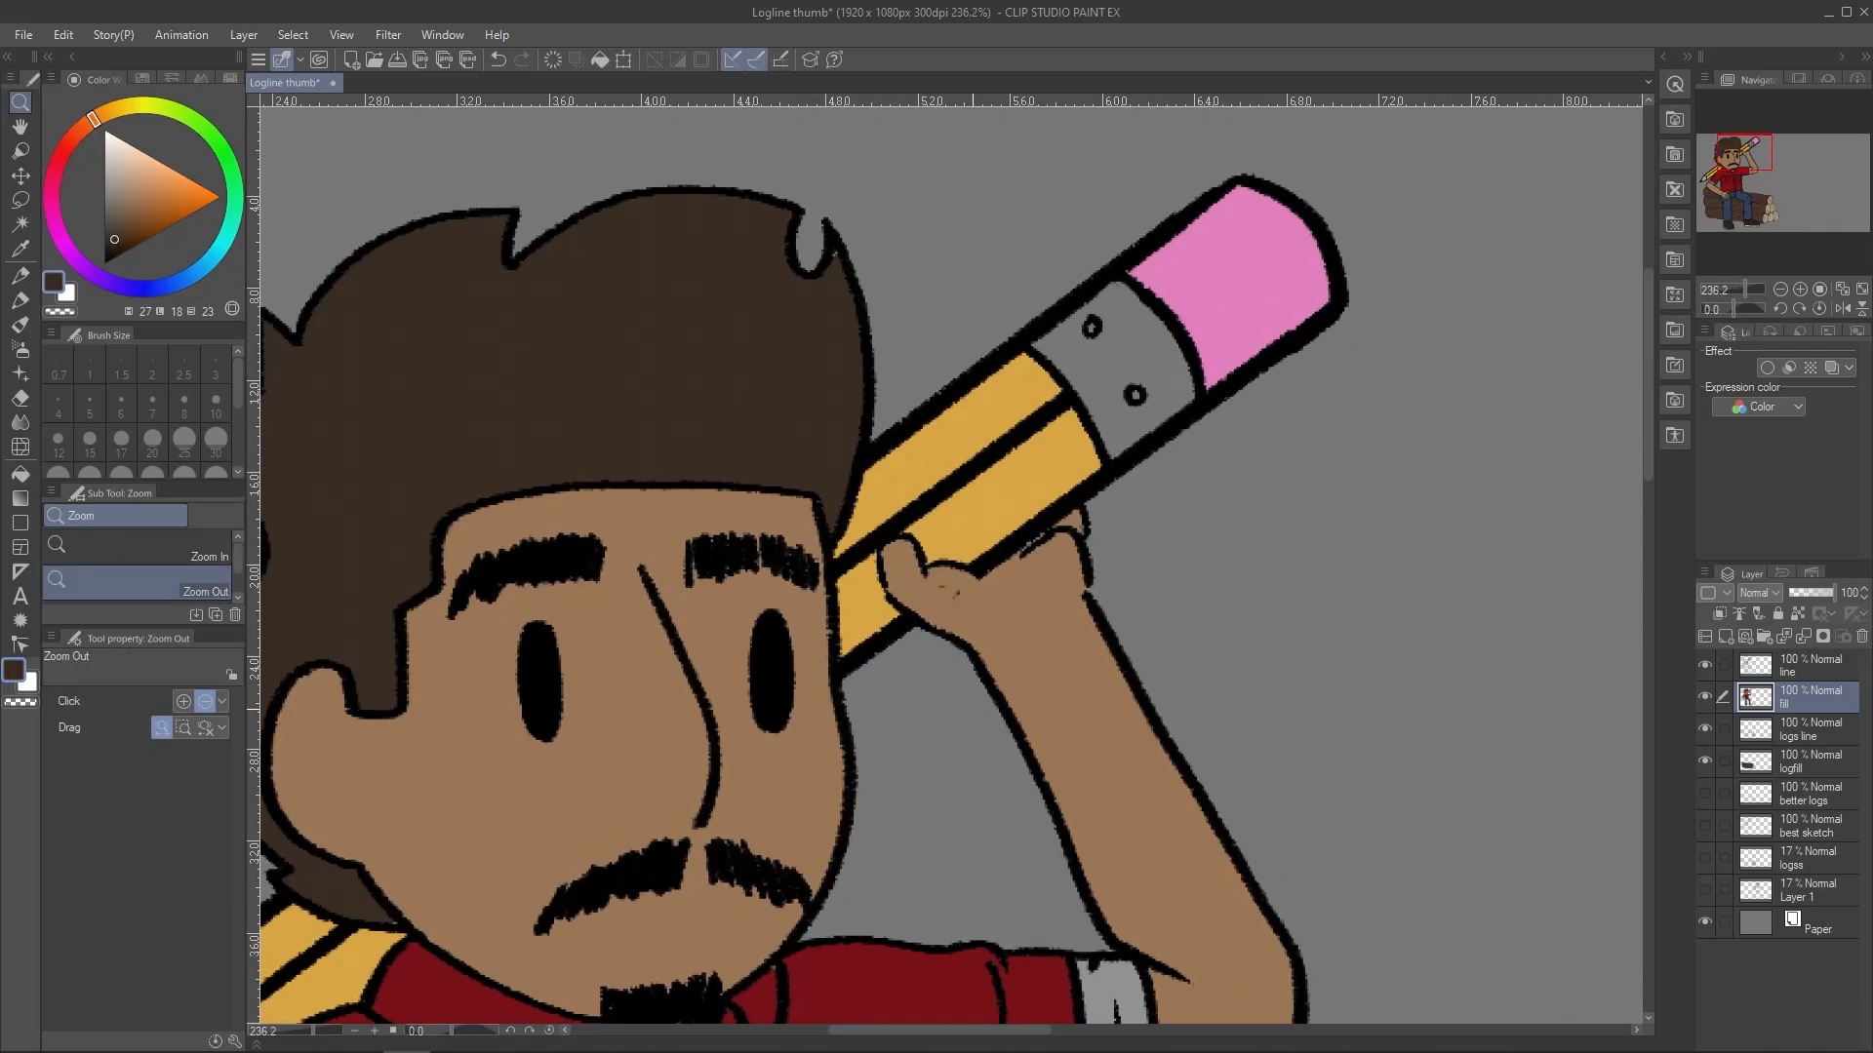
key("p")
left_click(904, 544, "alt")
left_click(970, 602, "alt")
scroll(880, 761, "down", 3)
scroll(880, 761, "left", 3)
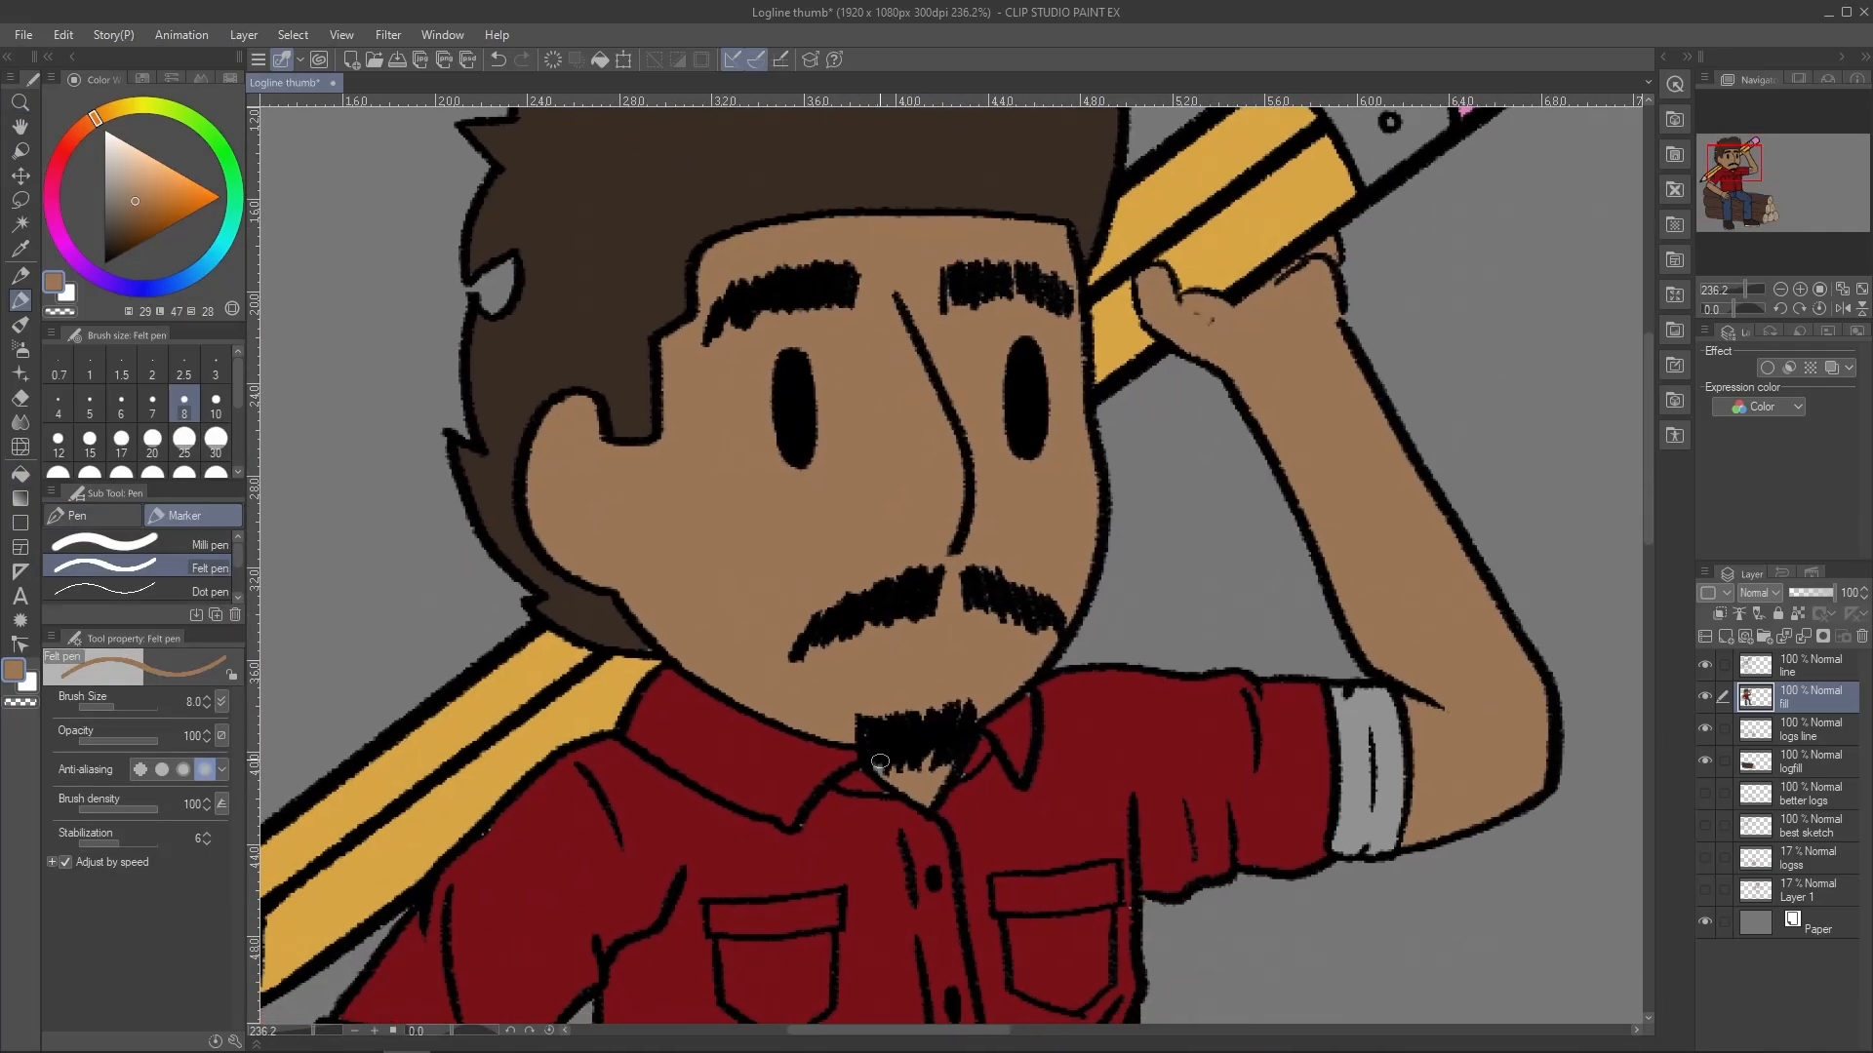
Touch up the unfilled edges of the shirt with the sampled red and a 17-size Felt pen
left_click(849, 866, "alt")
key("bracketright")
key("bracketright")
key("bracketright")
key("bracketright")
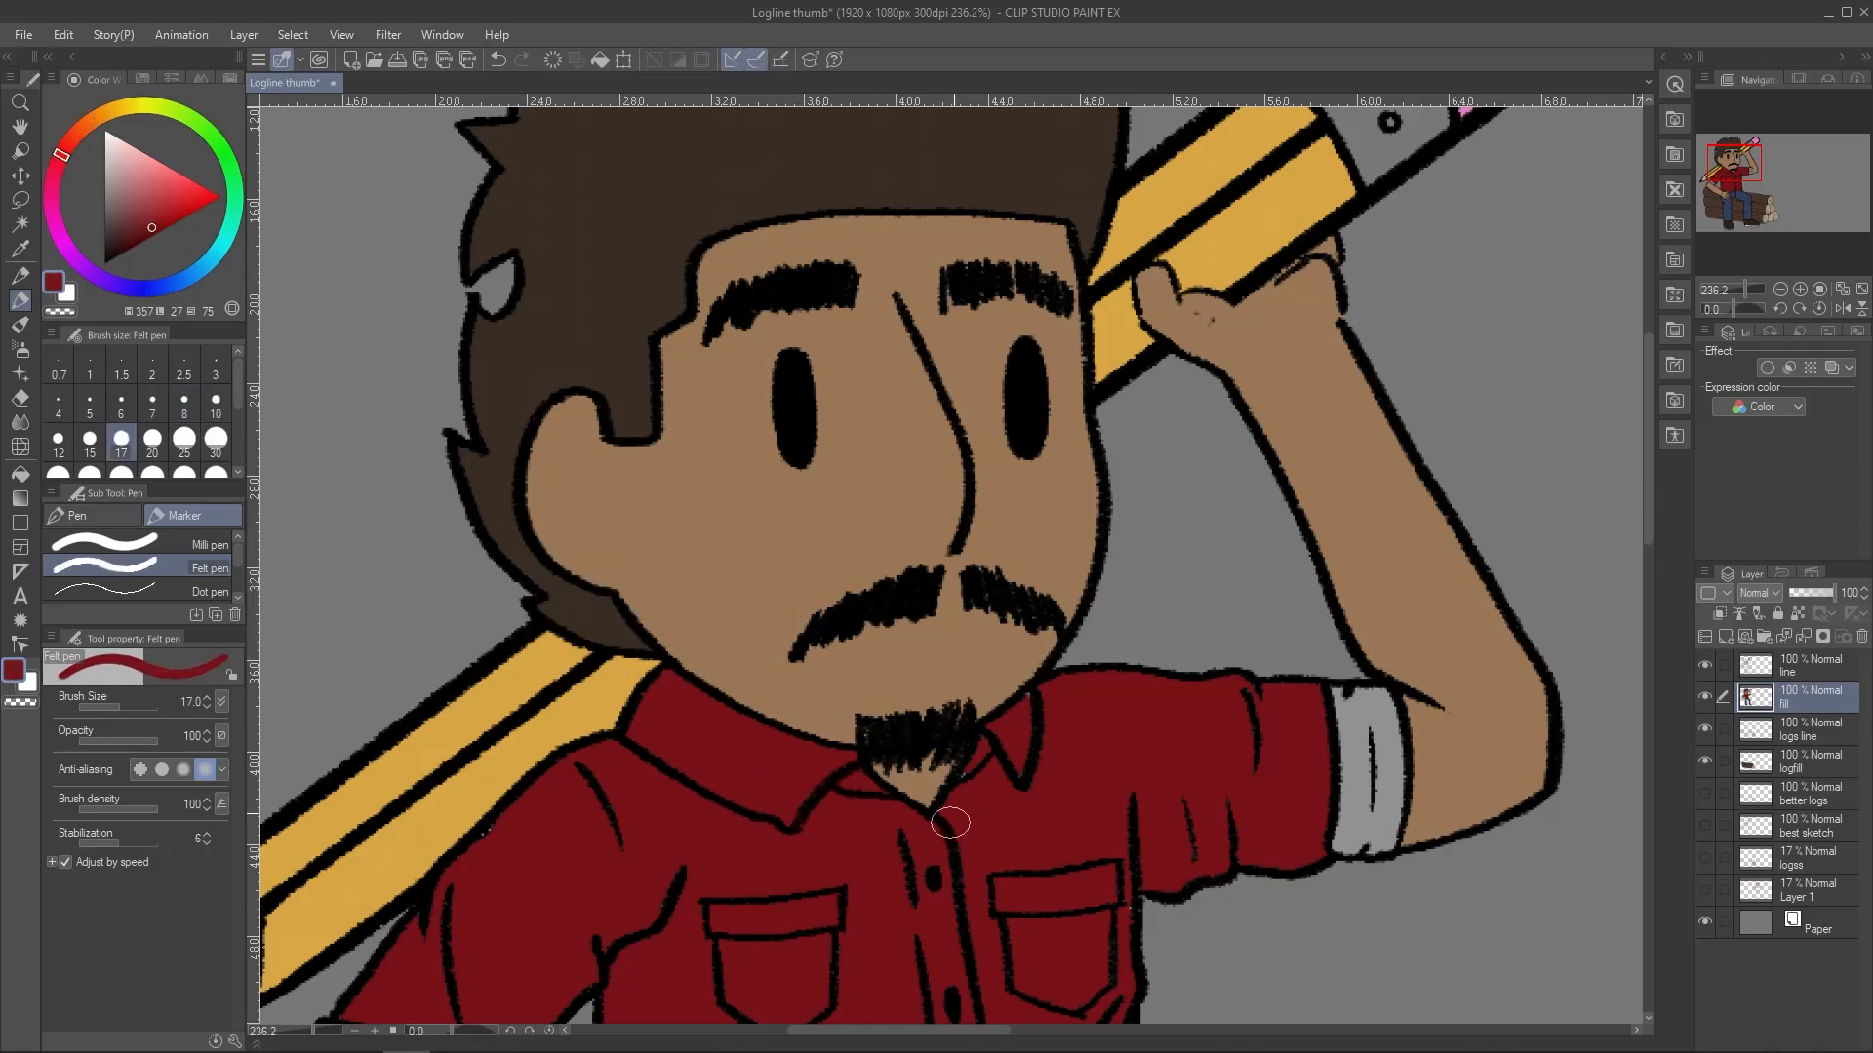
left_click_drag(799, 906, 978, 397)
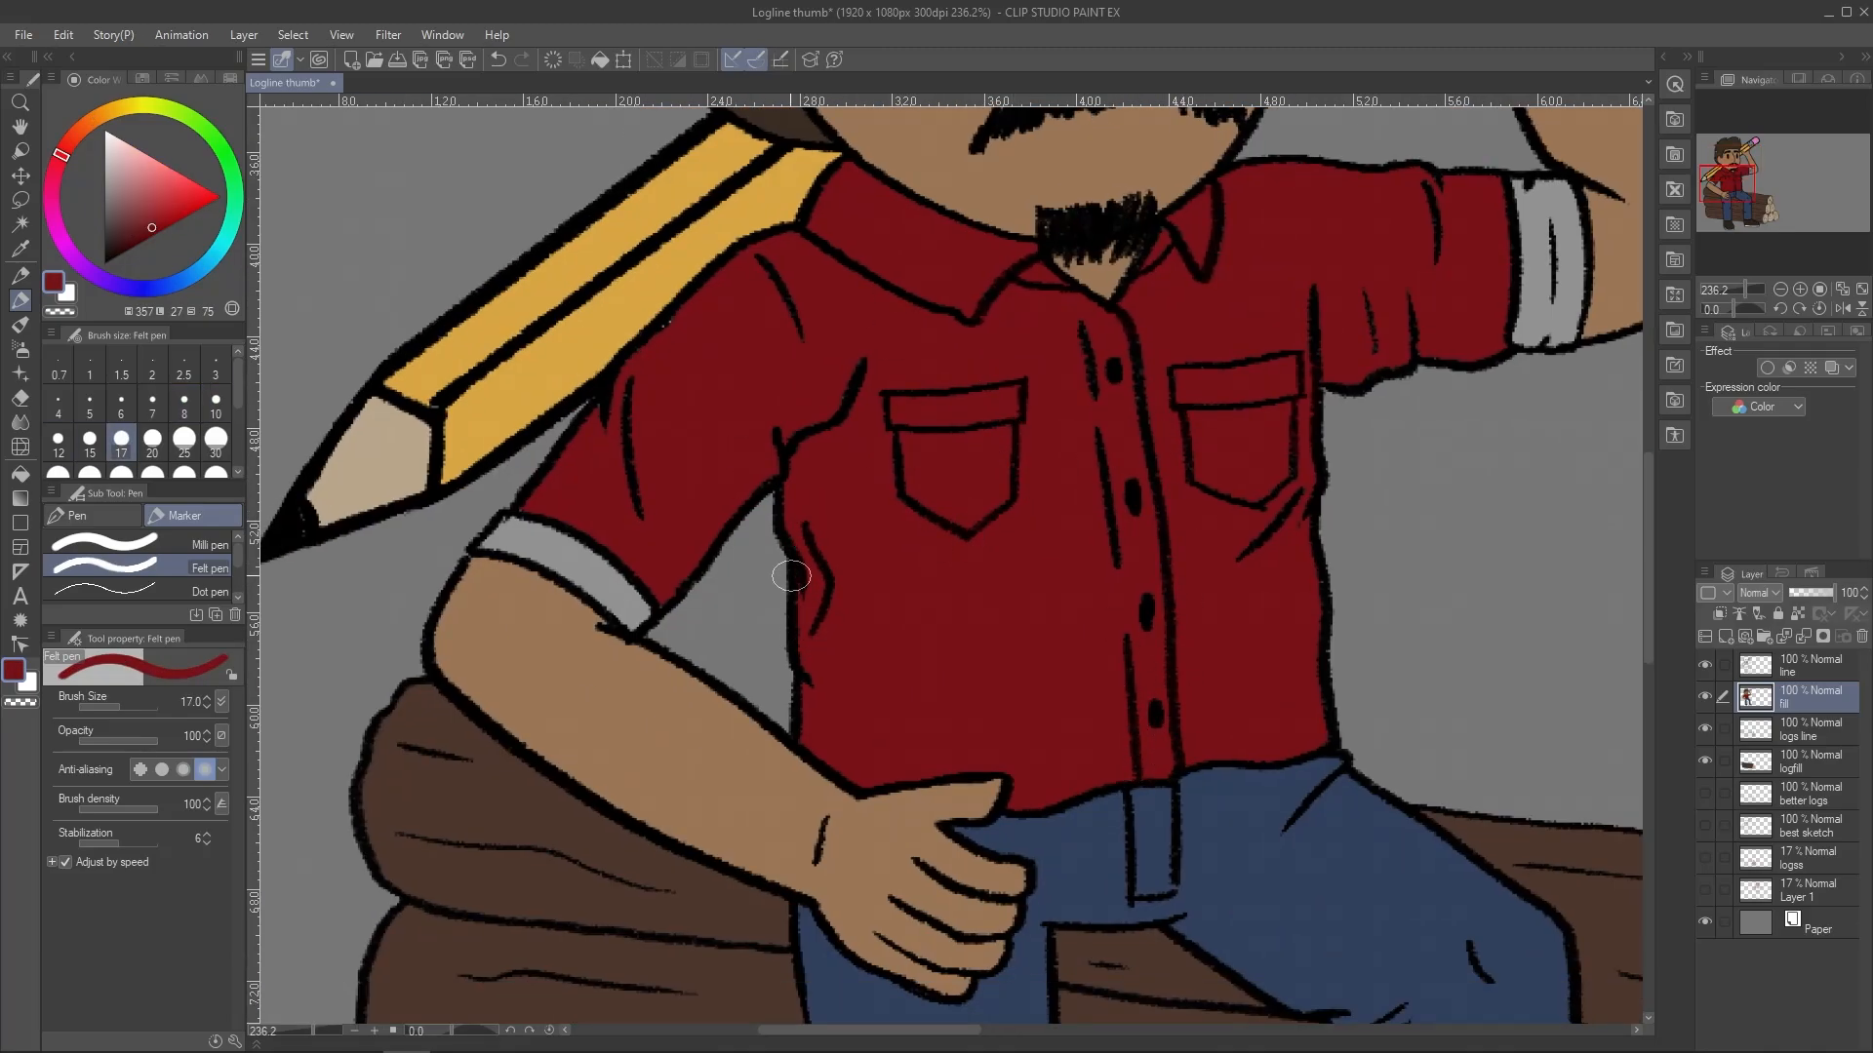
Inspect the forearm, jeans and boots fills for remaining gaps, sampling the jeans' blue
key("alt+space")
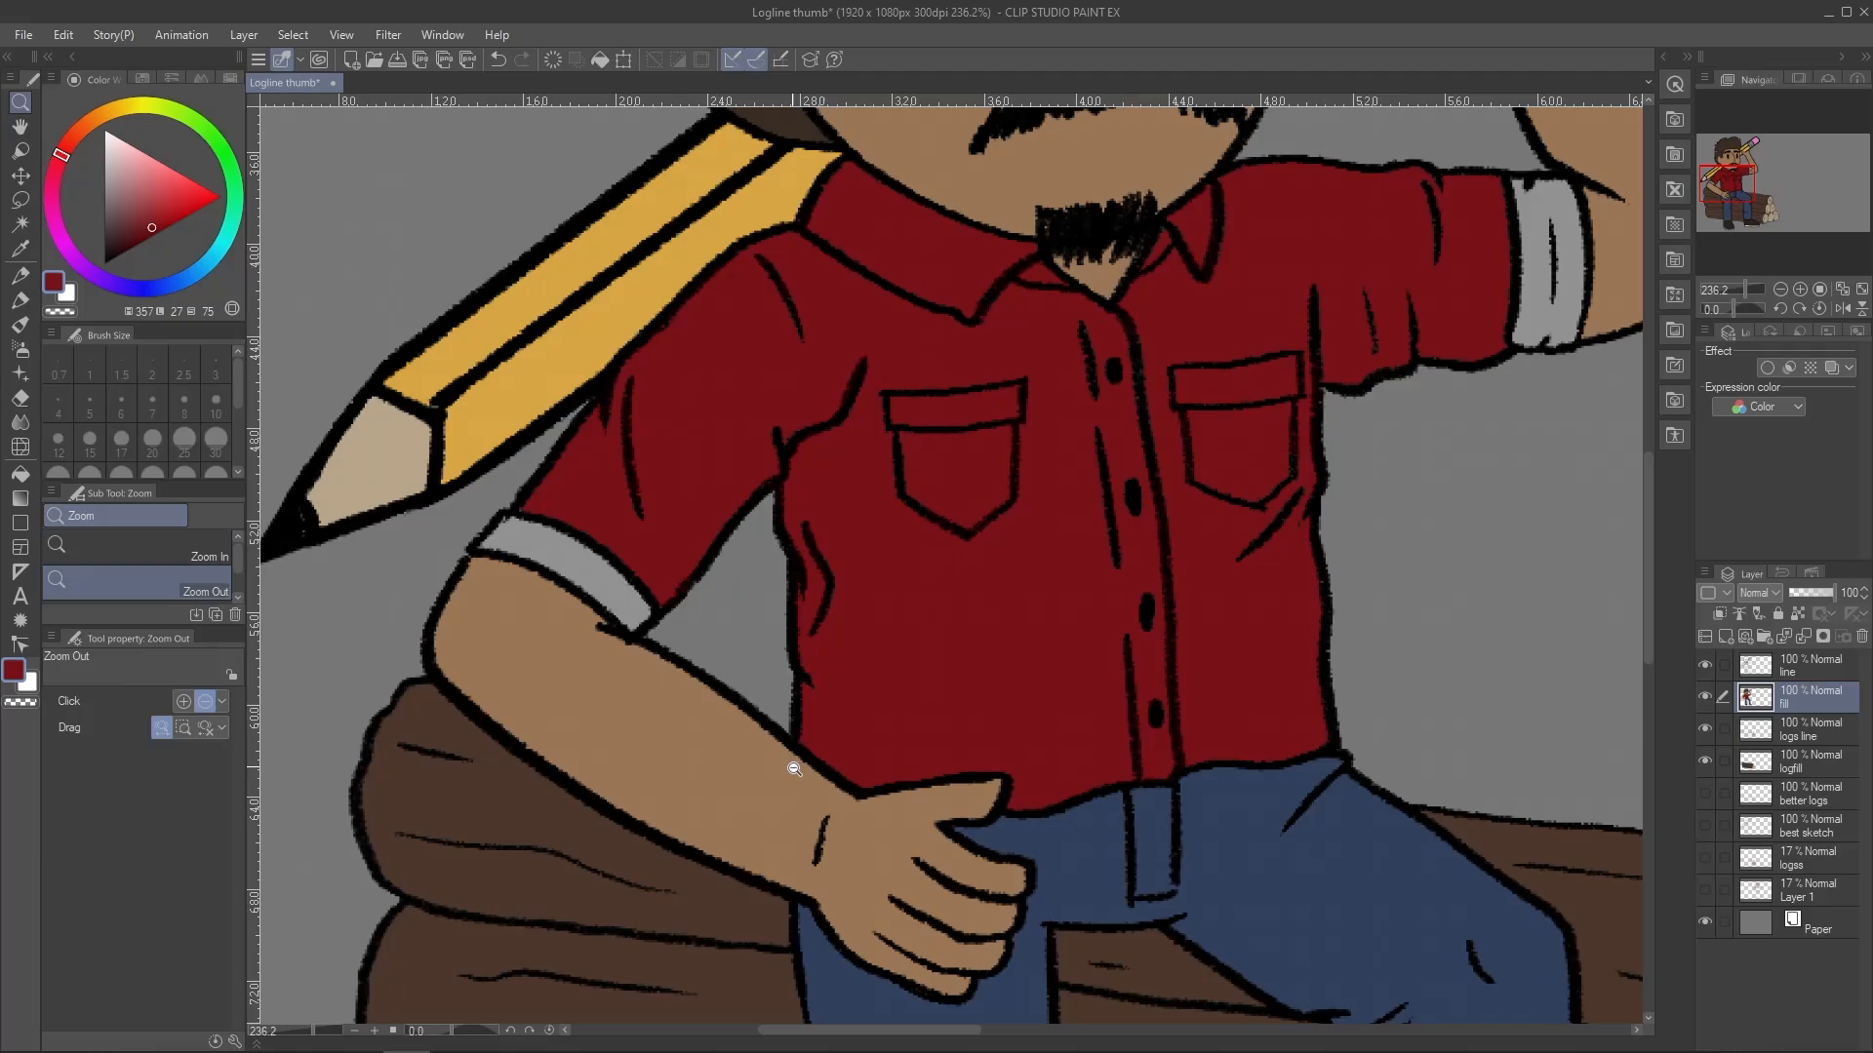
left_click_drag(711, 831, 674, 759)
left_click(702, 627, "alt")
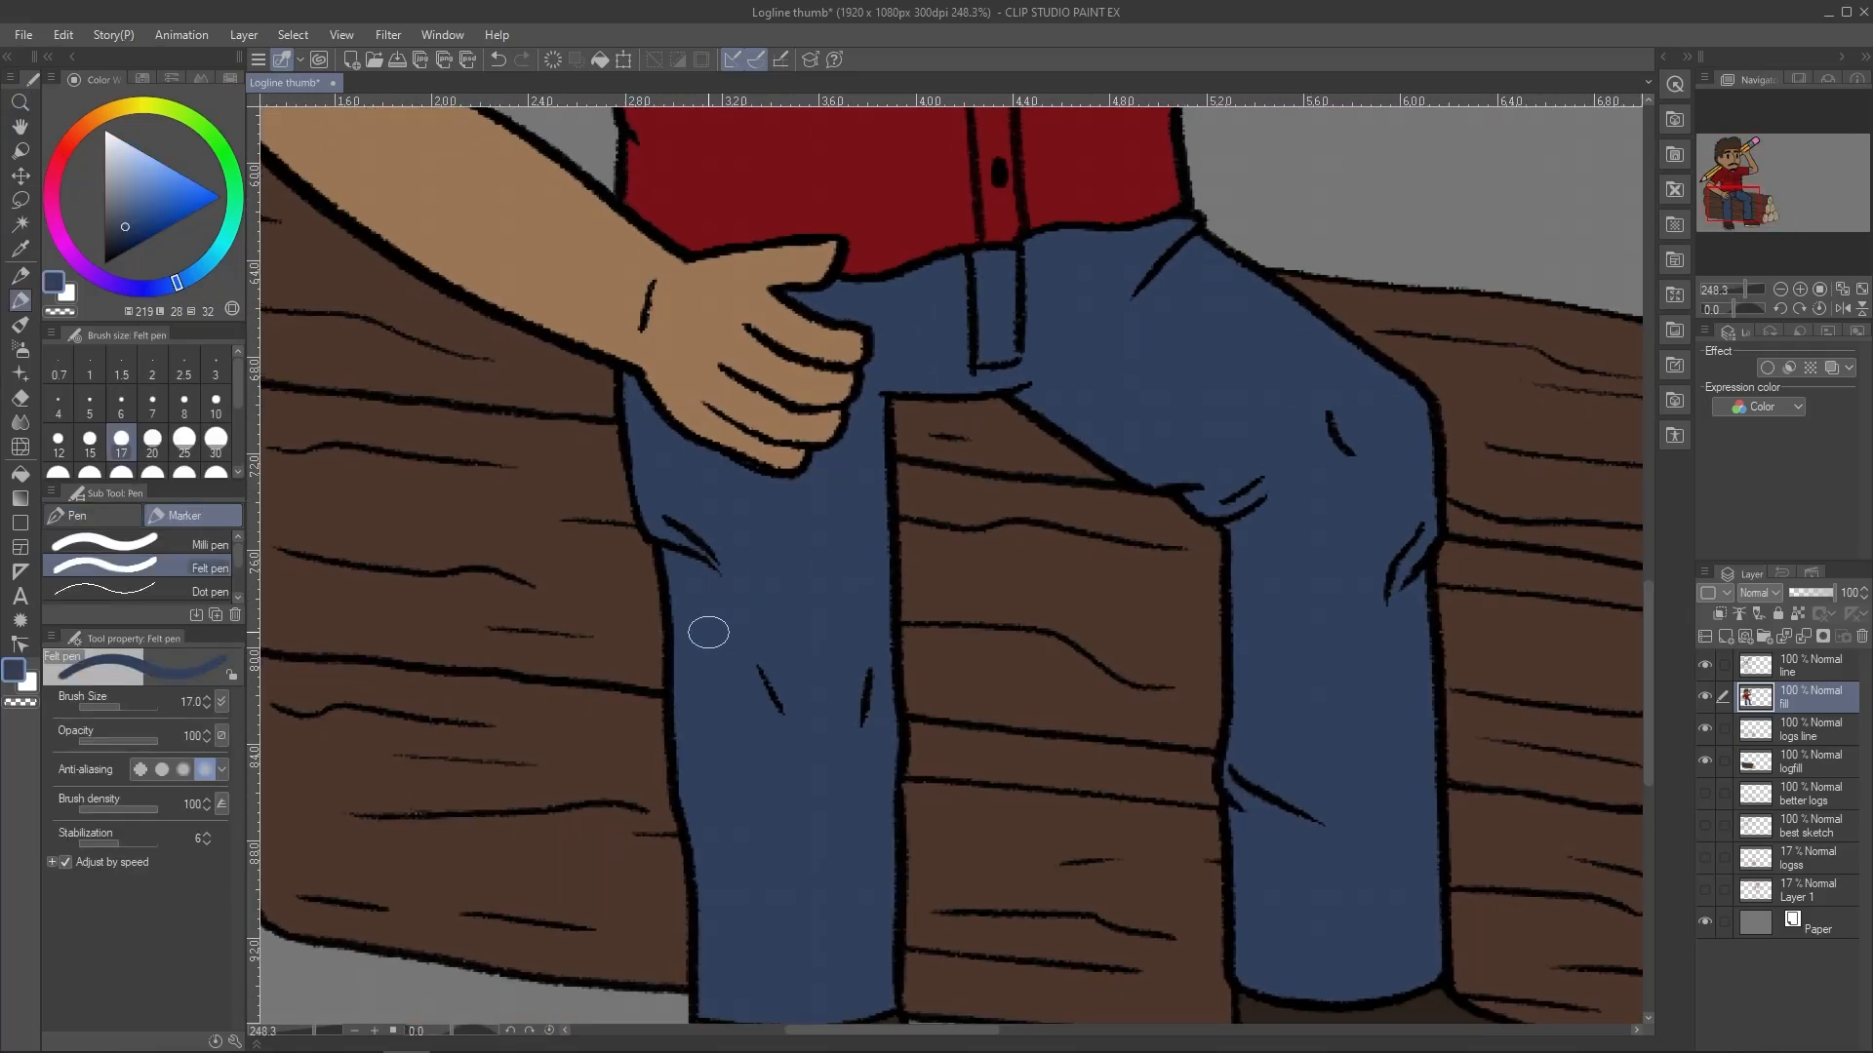
key("alt+space")
mouse_move(702, 627)
left_mouse_down()
mouse_move(752, 823)
mouse_move(804, 895)
left_mouse_up()
left_click_drag(1078, 783, 919, 760)
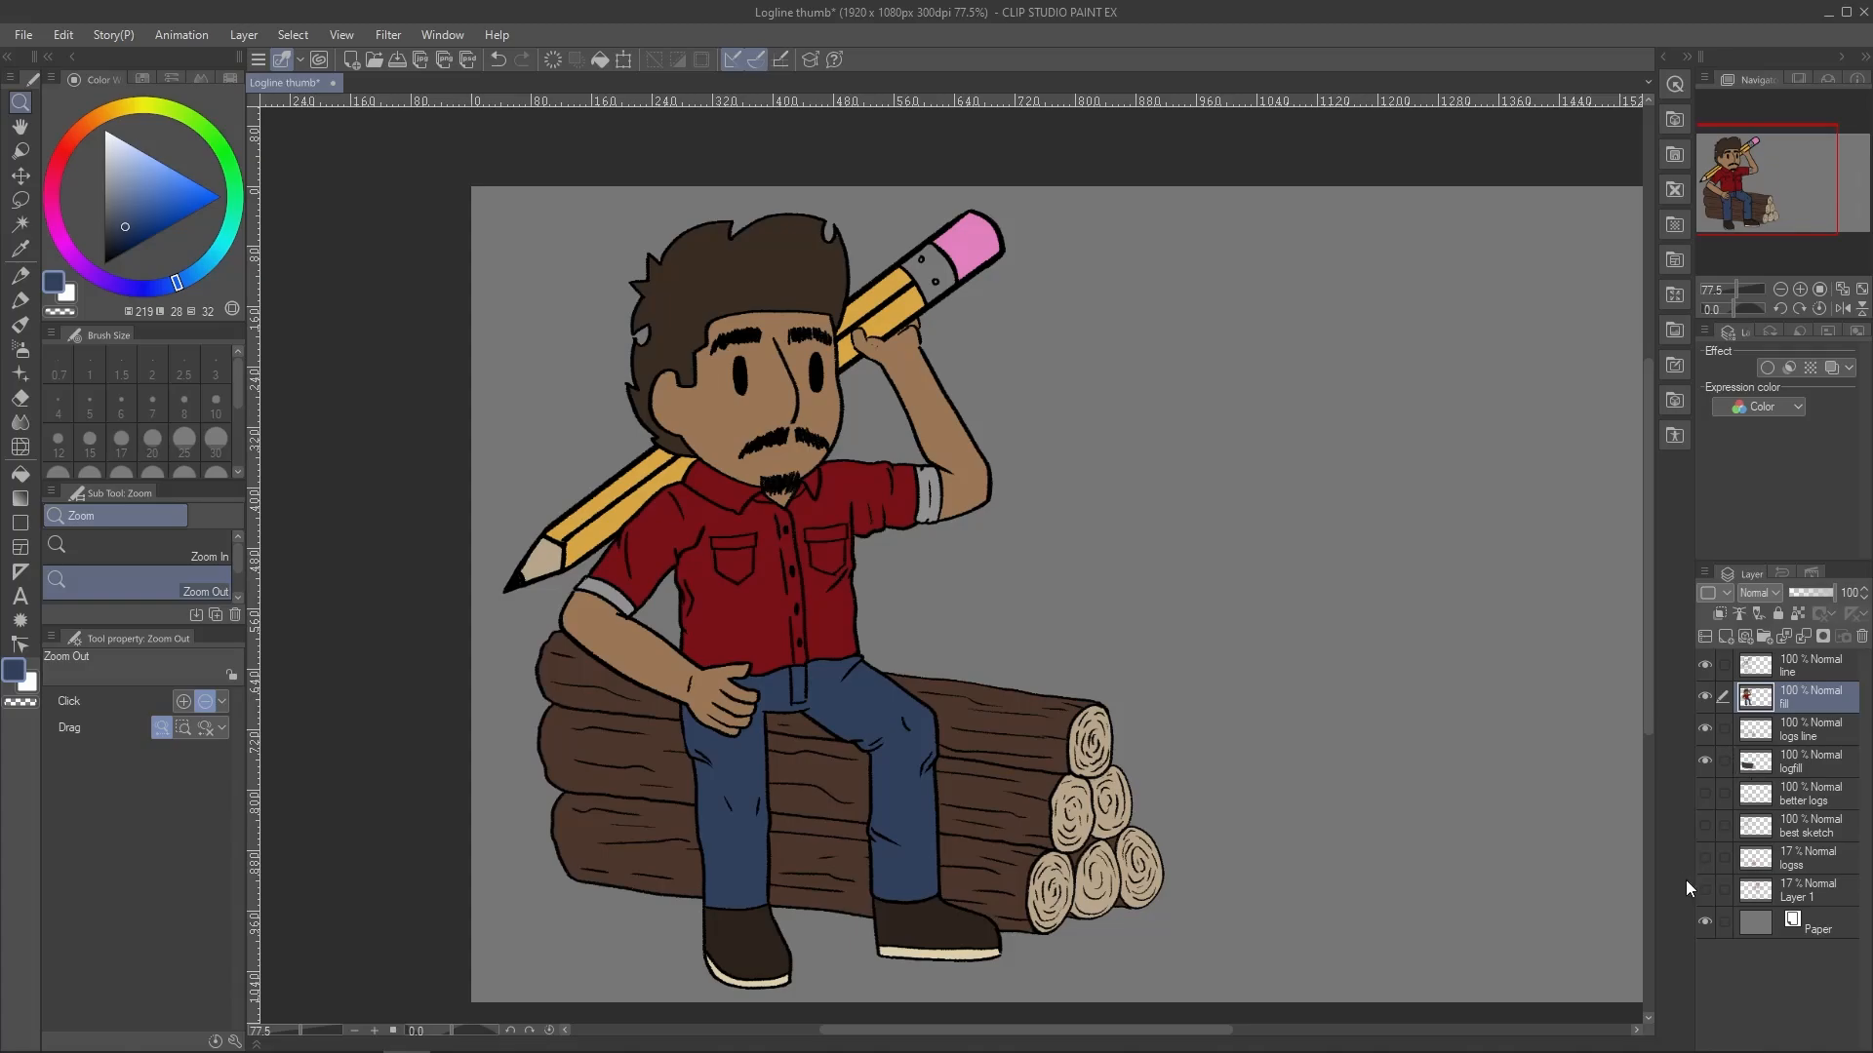
Duplicate the character's fill layer, place the copy above the line layer and lock its transparent pixels
key("ctrl+c")
key("ctrl+v")
left_click_drag(1822, 694, 1818, 658)
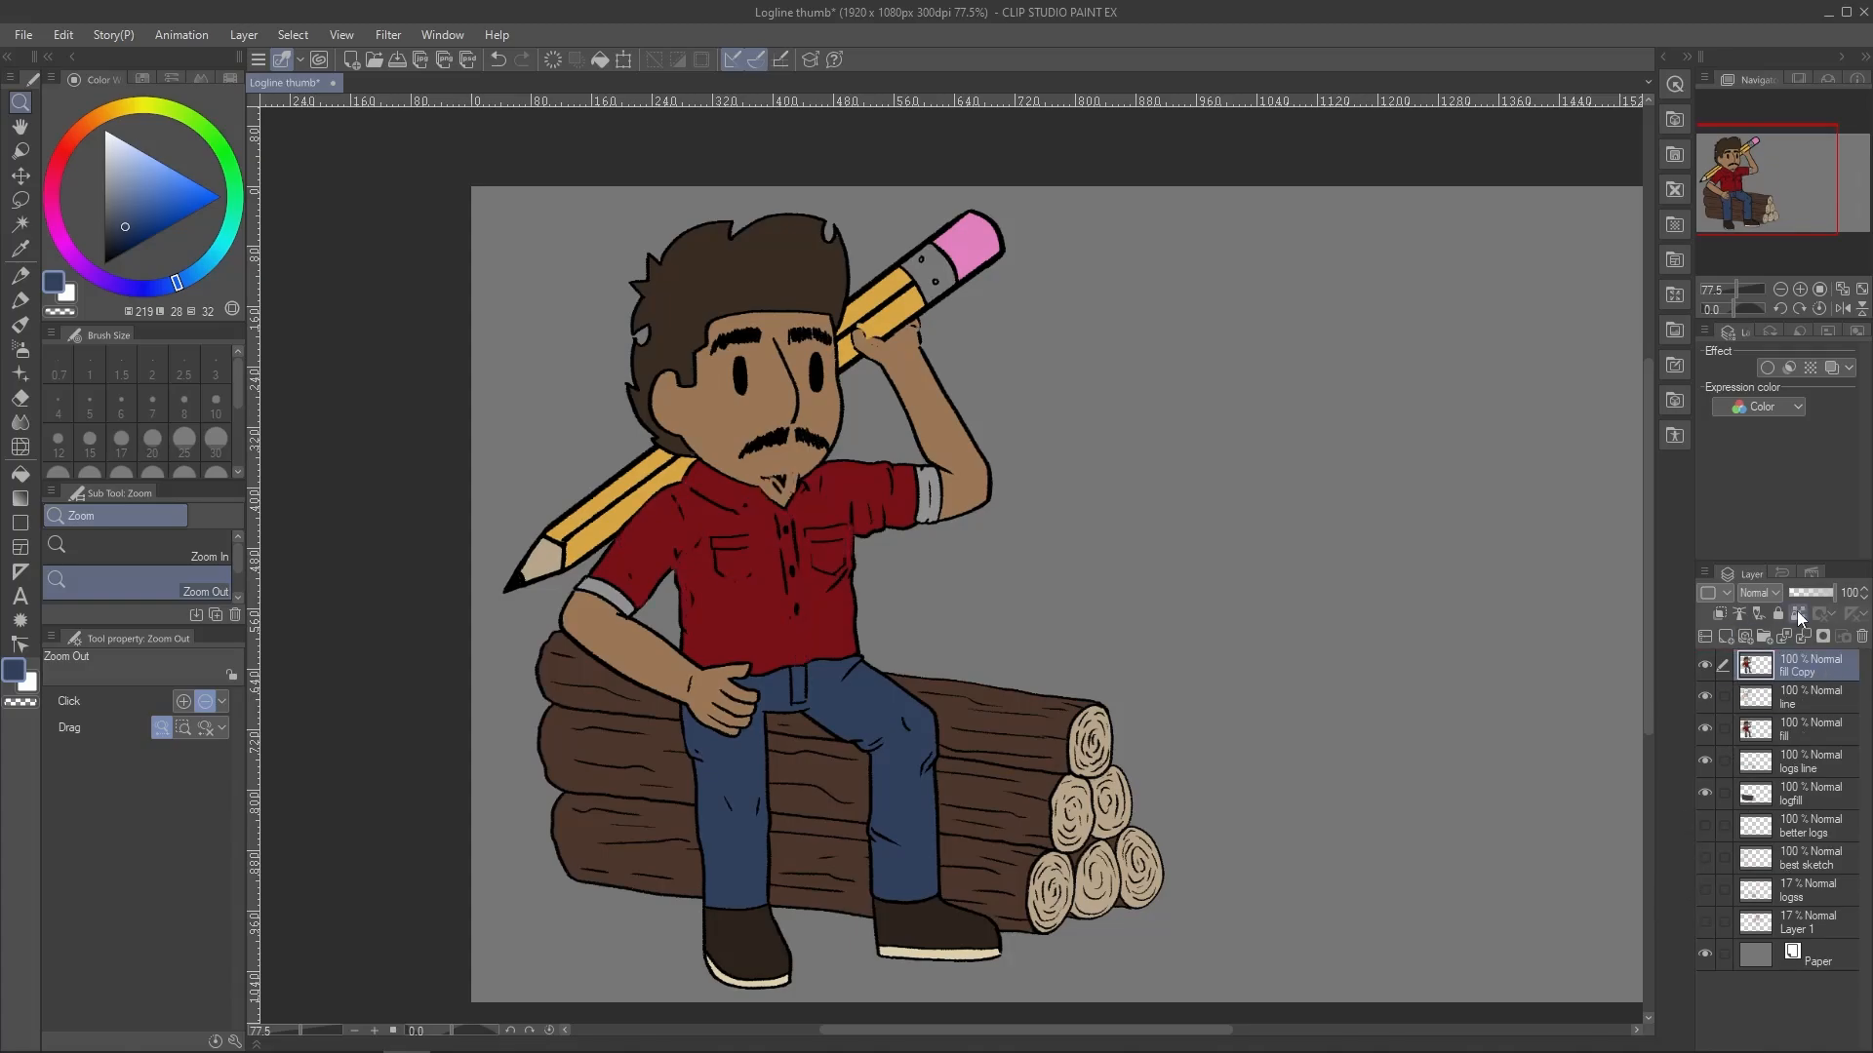
left_click(1797, 613)
Paint the whole copied character fill solid black with a 170-size Felt pen
left_click_drag(132, 223, 125, 271)
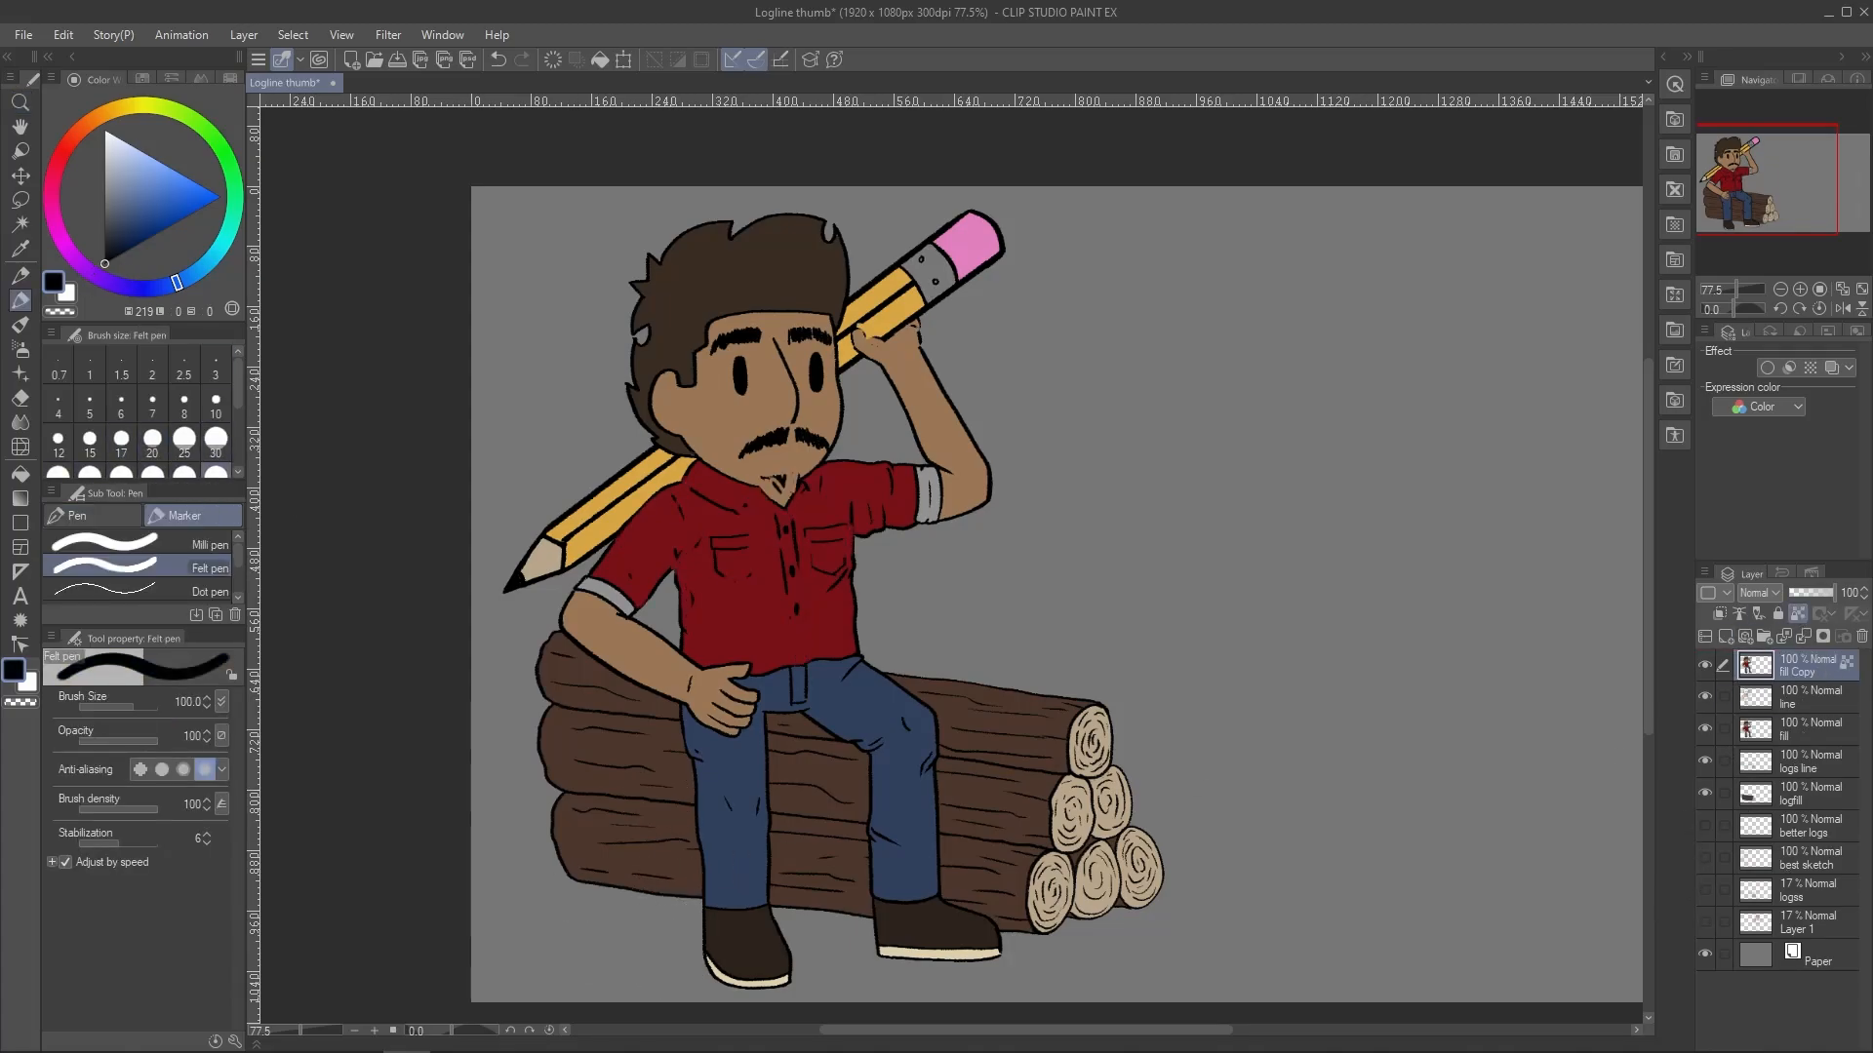
left_click(1028, 29)
key("bracketright")
key("bracketright")
key("bracketright")
mouse_move(579, 673)
left_mouse_down()
mouse_move(730, 648)
mouse_move(760, 224)
mouse_move(897, 381)
mouse_move(849, 907)
left_mouse_up()
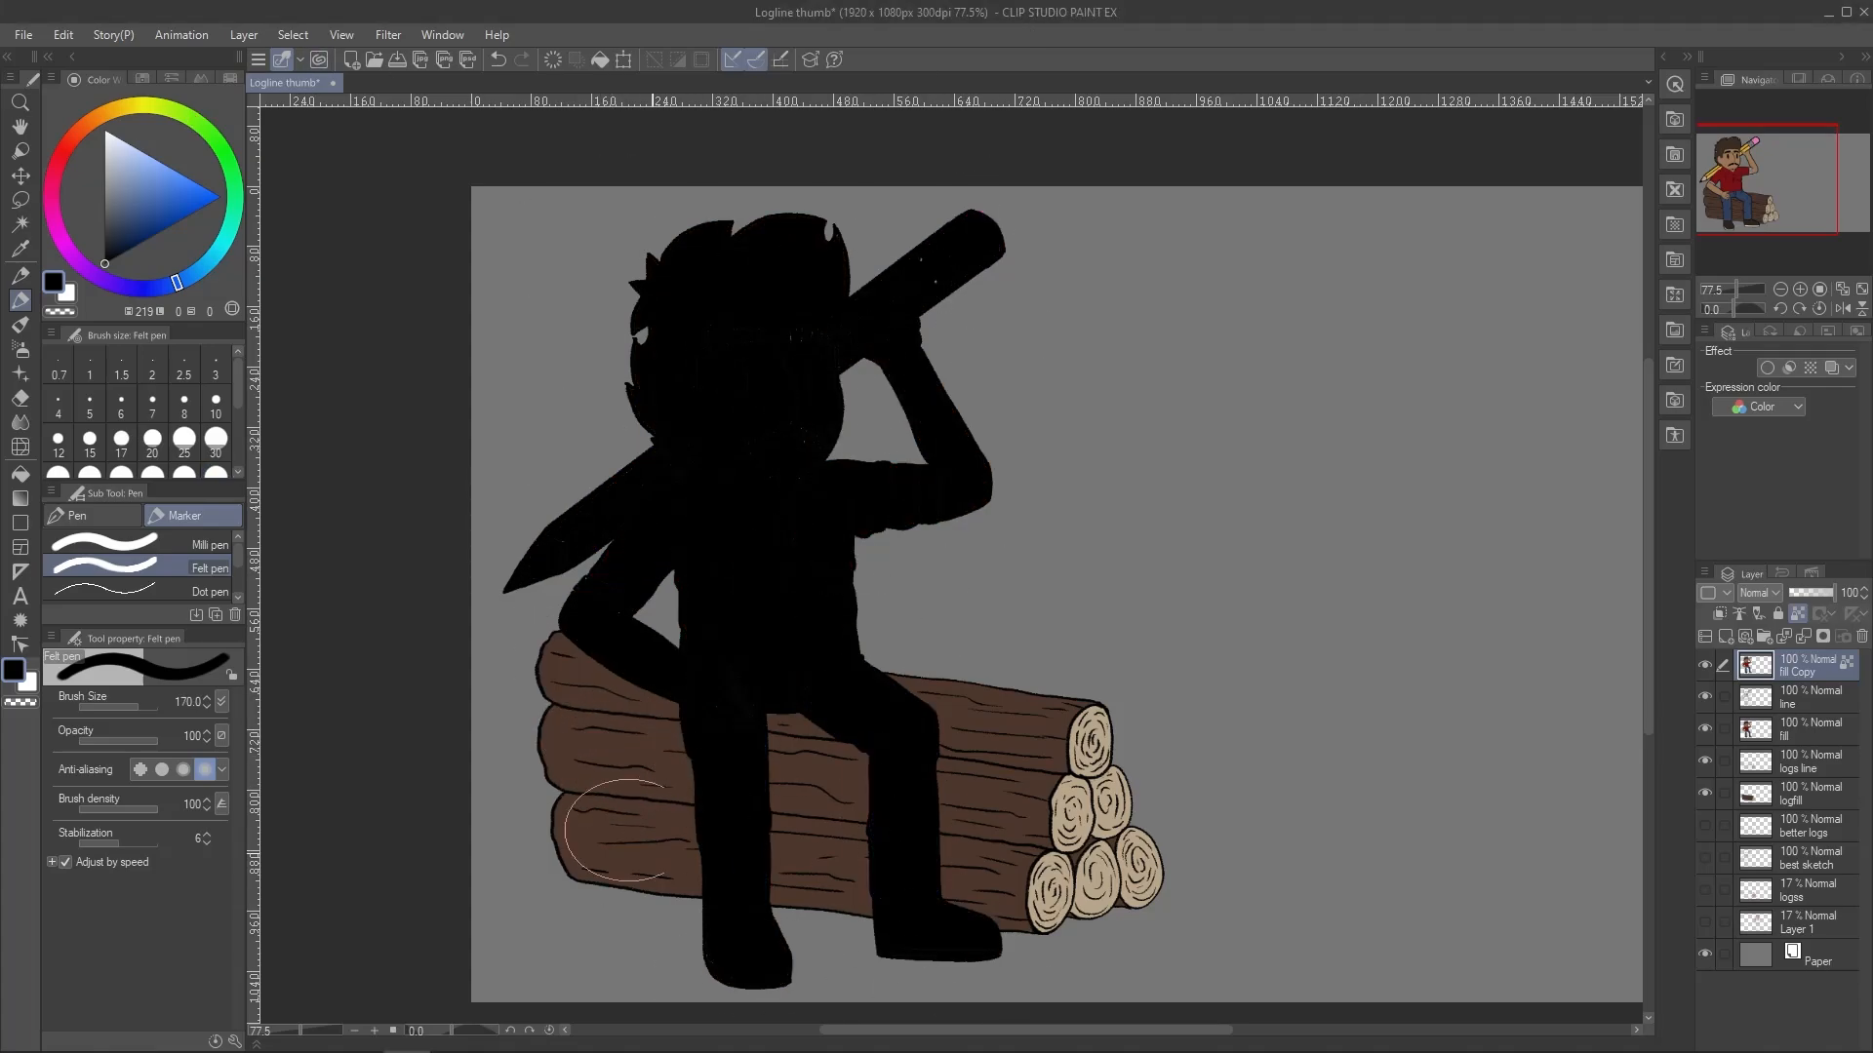
Hide the silhouette copy and touch up the face on the fill layer with sampled skin tone and a 60-size Felt pen
left_click(1705, 664)
left_click(1755, 729)
scroll(731, 530, "up", 5)
left_click(606, 711, "alt")
key("bracketleft")
key("bracketleft")
key("bracketleft")
key("bracketleft")
key("bracketleft")
key("bracketleft")
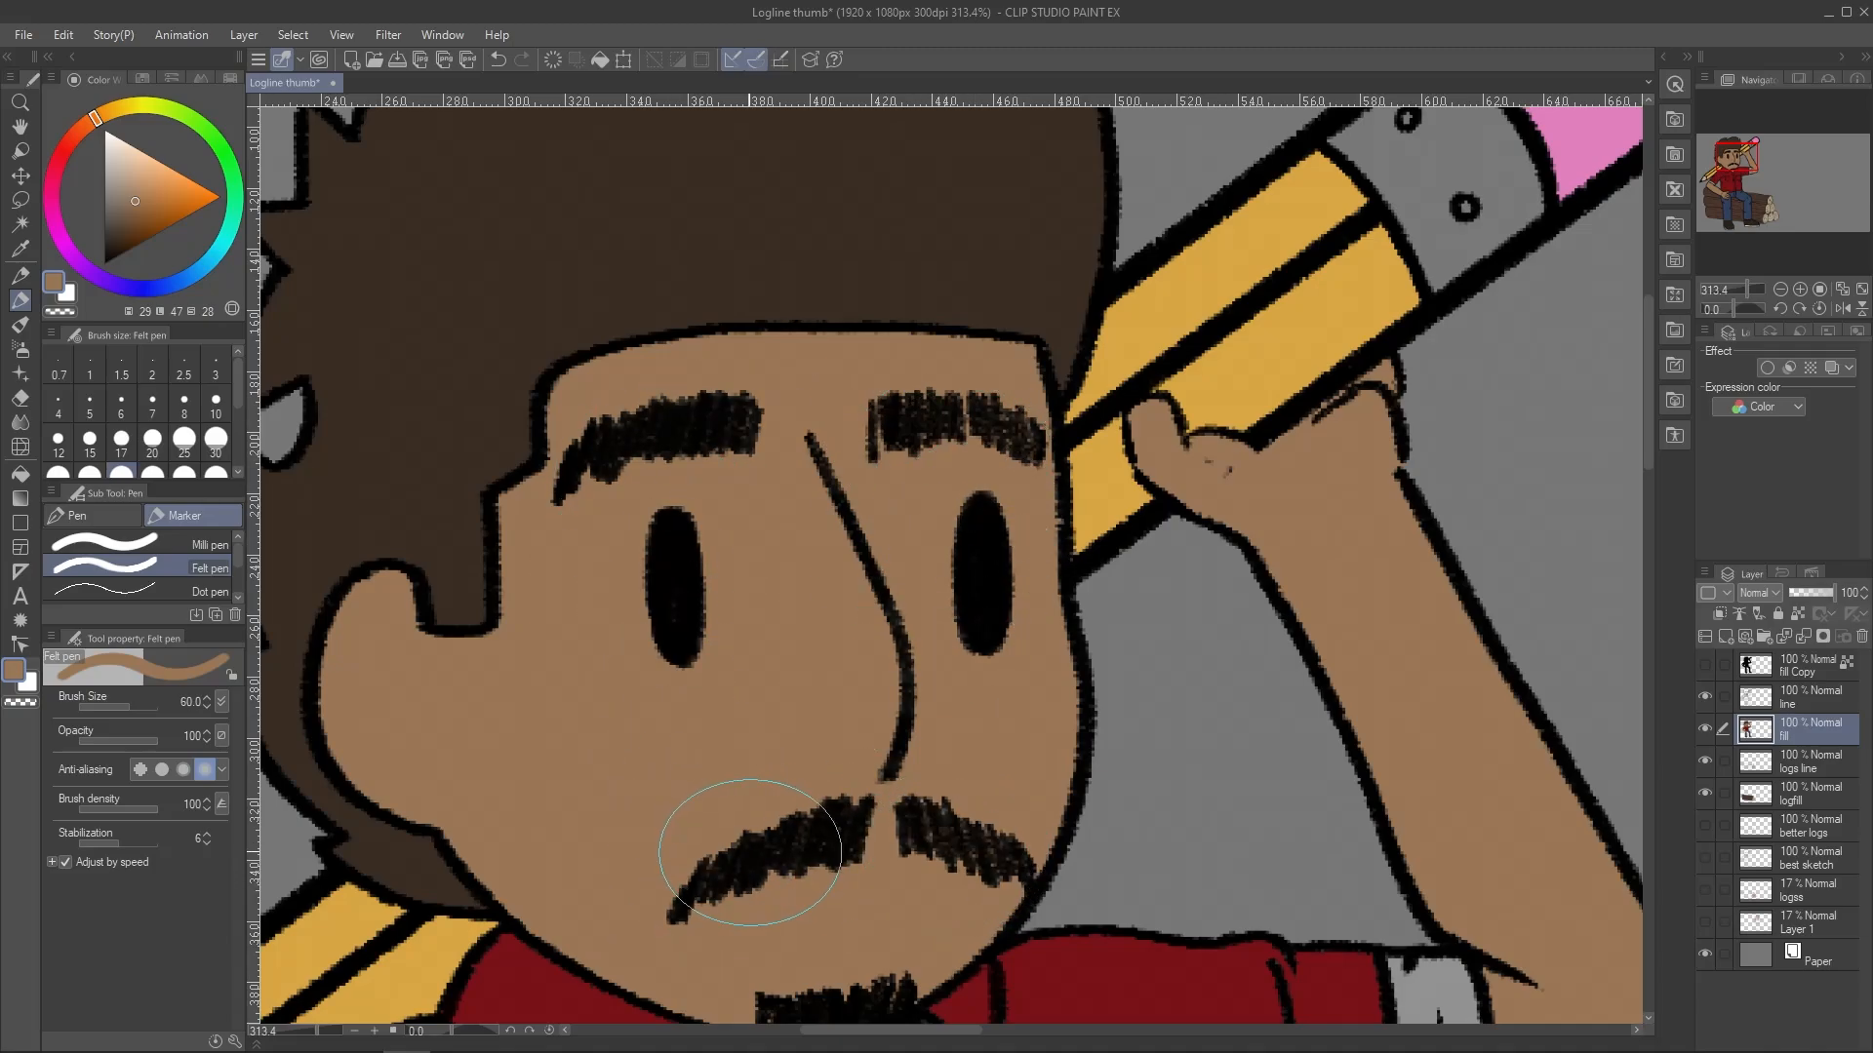
left_click_drag(840, 640, 740, 777)
left_click_drag(944, 597, 1064, 591)
Erase the stray marks inside the raised hand on the line layer with a 6-size Hard eraser
key("e")
left_click(1813, 697)
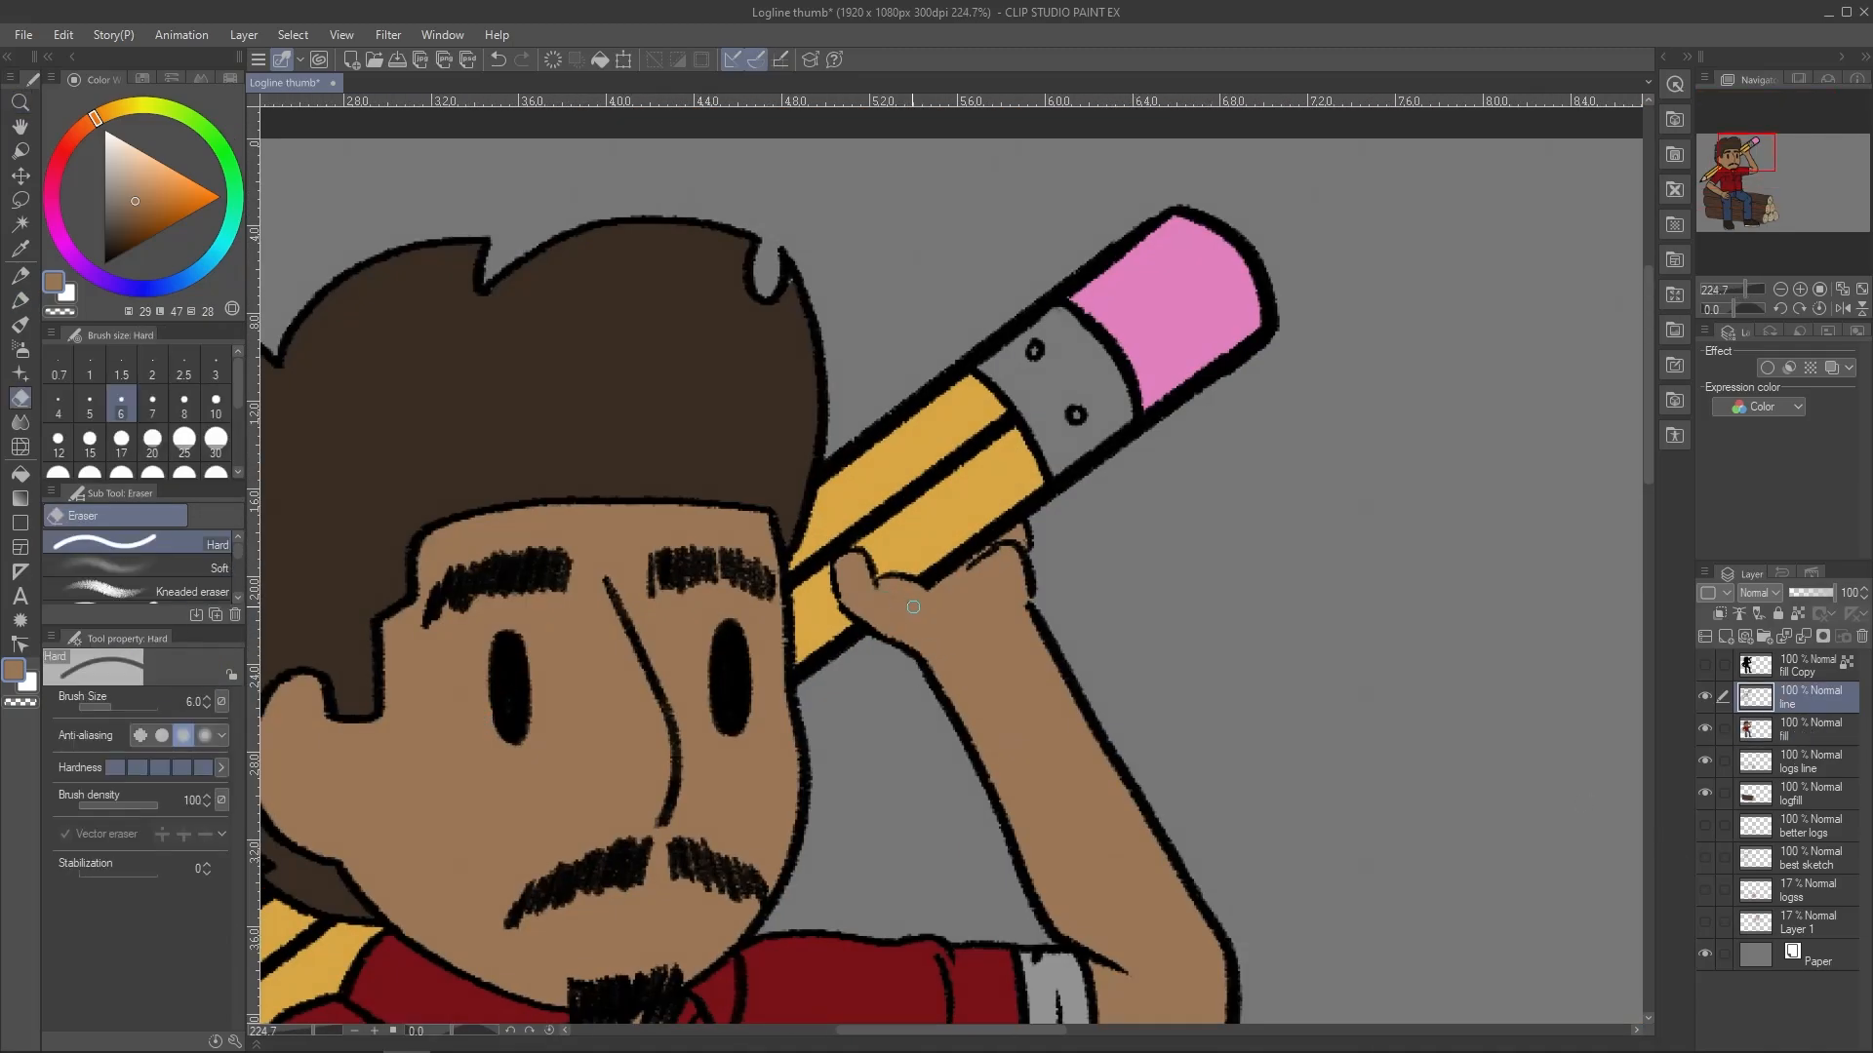
key("alt+bracketleft")
left_click_drag(913, 607, 900, 614)
key("b")
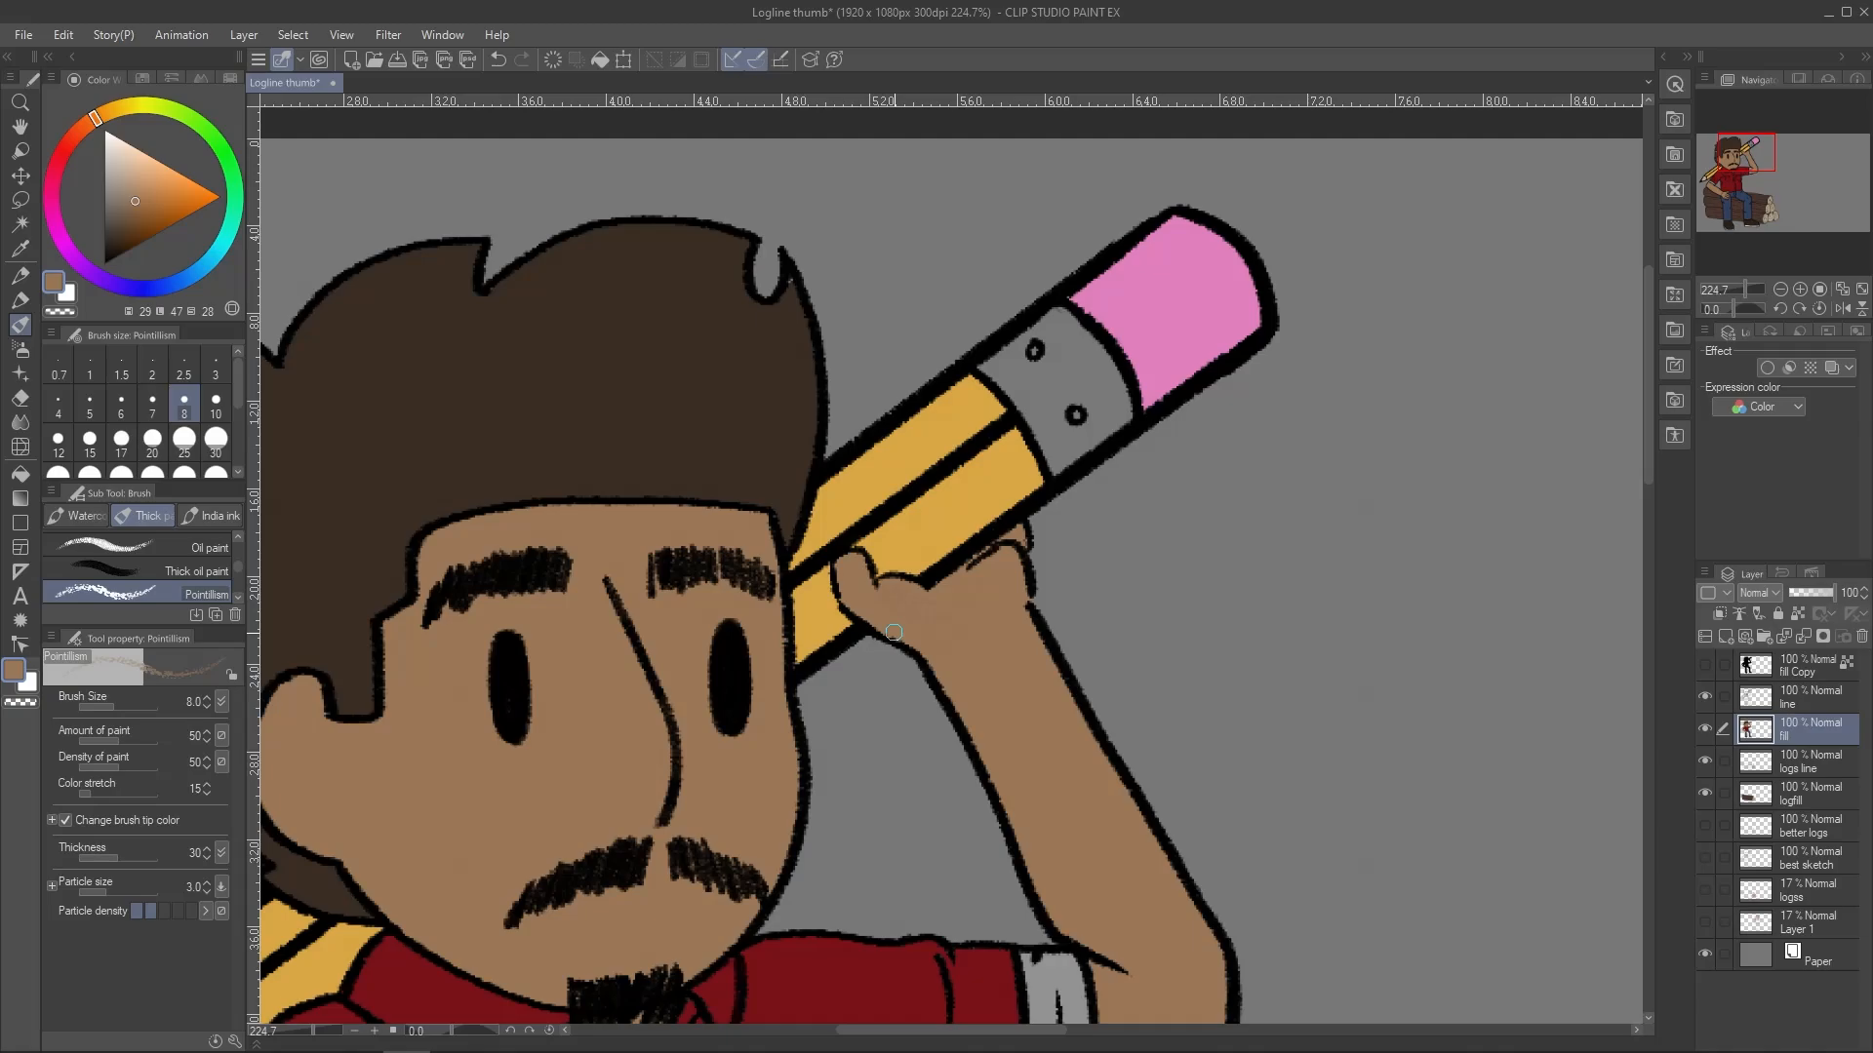
key("e")
key("bracketleft")
key("bracketleft")
key("bracketleft")
key("bracketleft")
key("bracketleft")
key("bracketleft")
Show the silhouette copy at 77% opacity and try Lighten, Soft light and Vivid light blending on it
key("alt+space")
mouse_move(736, 781)
left_mouse_down()
mouse_move(786, 800)
mouse_move(777, 744)
left_mouse_up()
left_click_drag(779, 780, 813, 806)
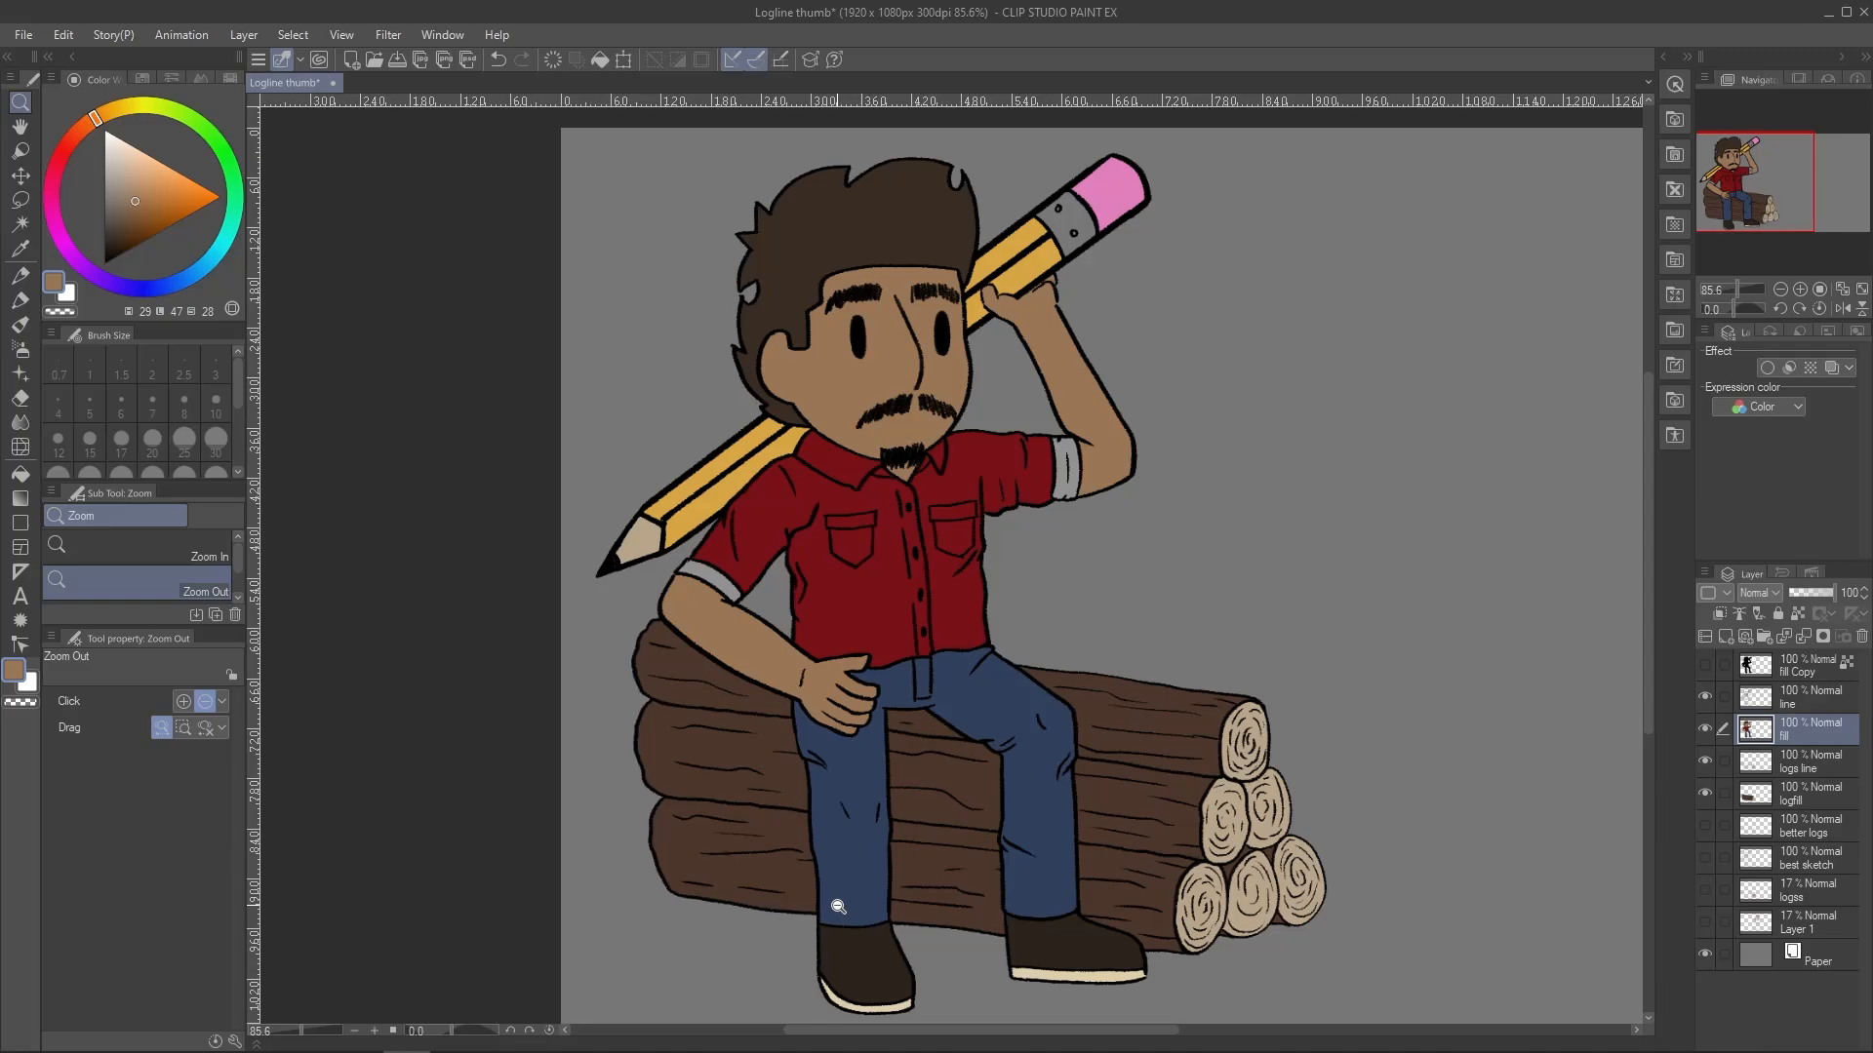
left_click(1705, 665)
left_click(1809, 665)
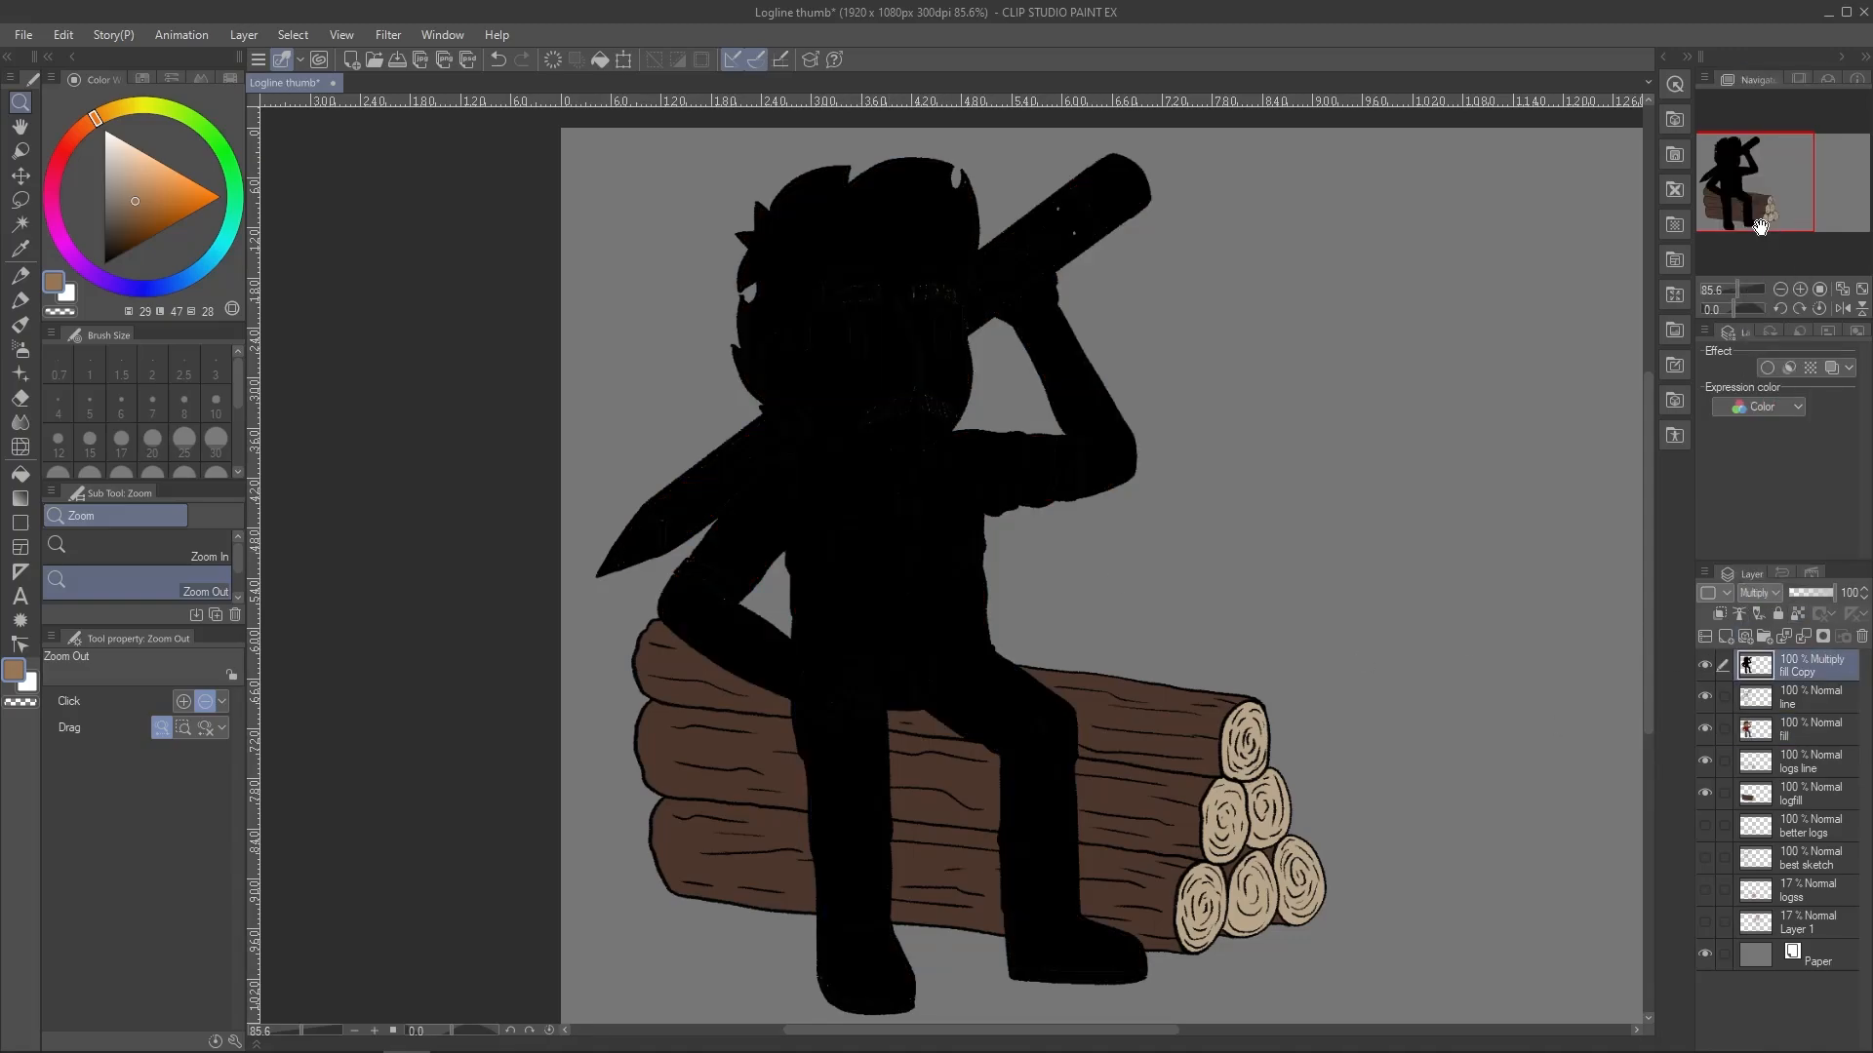
left_click_drag(1825, 597, 1816, 595)
left_click(1758, 592)
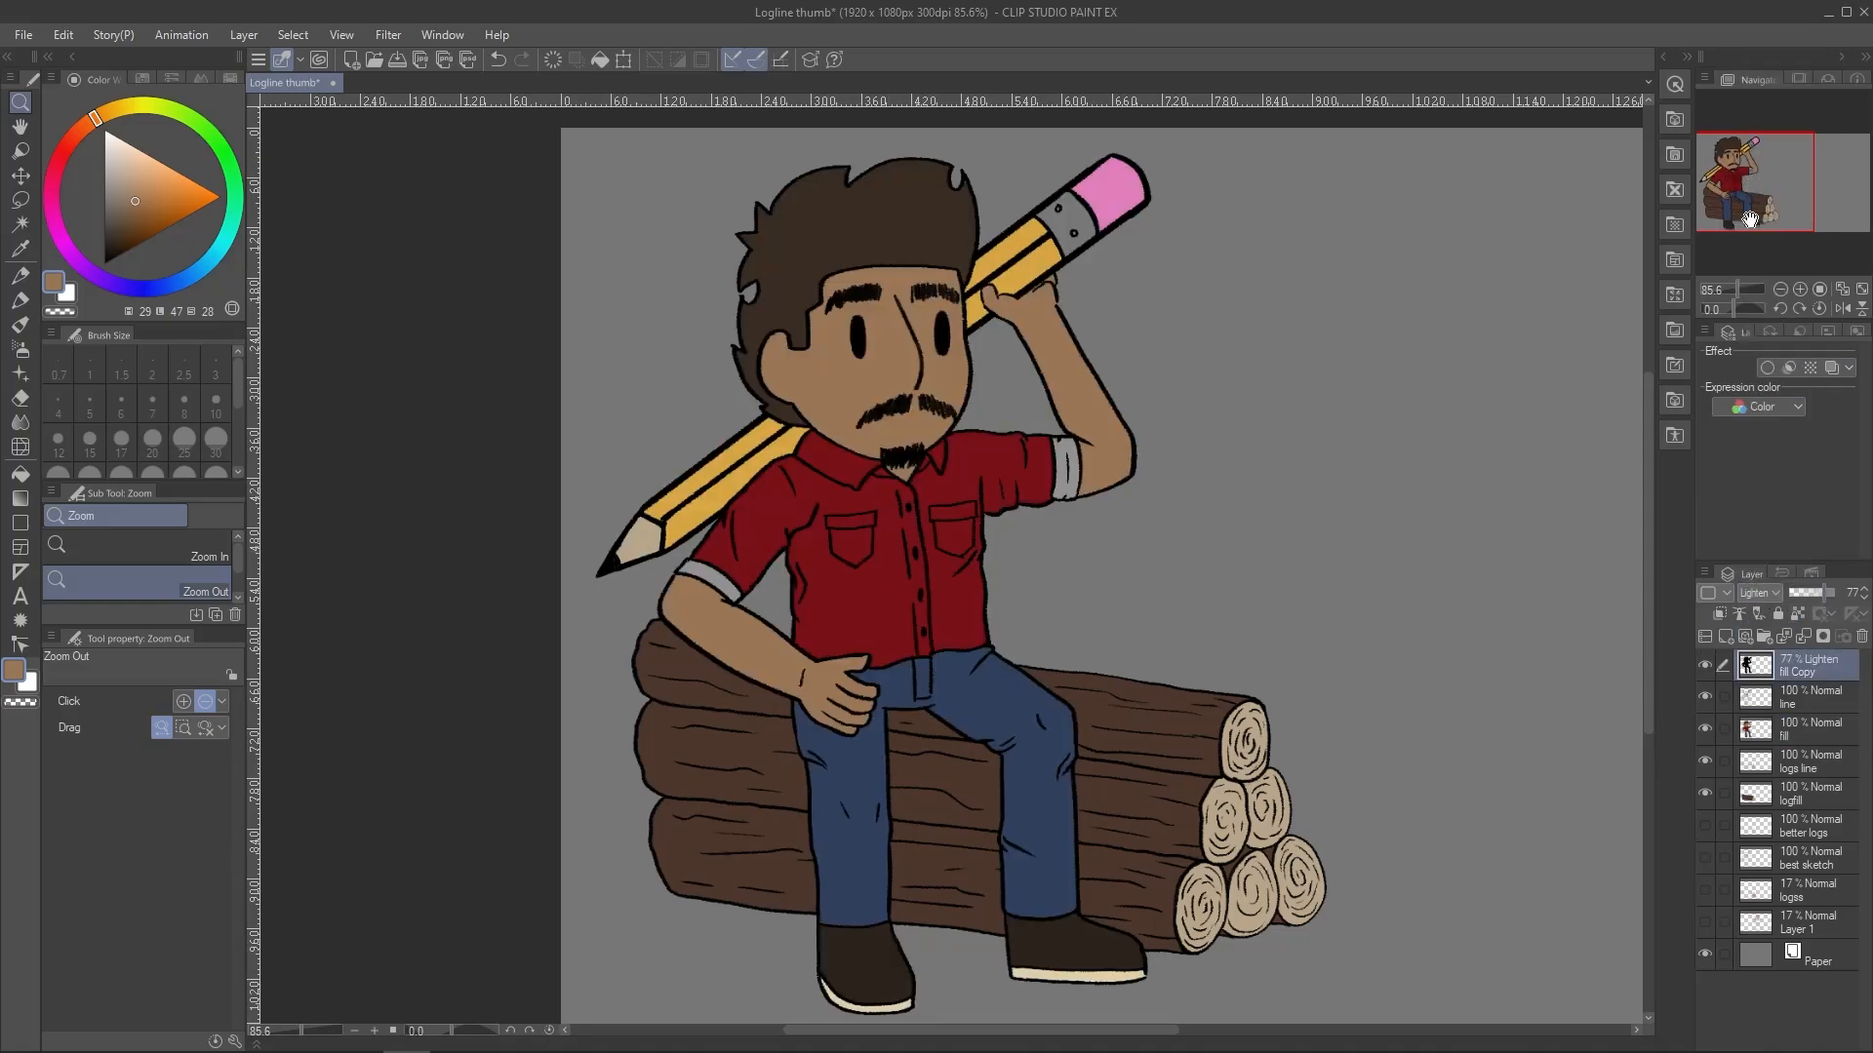
left_click(1768, 577)
left_click(1760, 592)
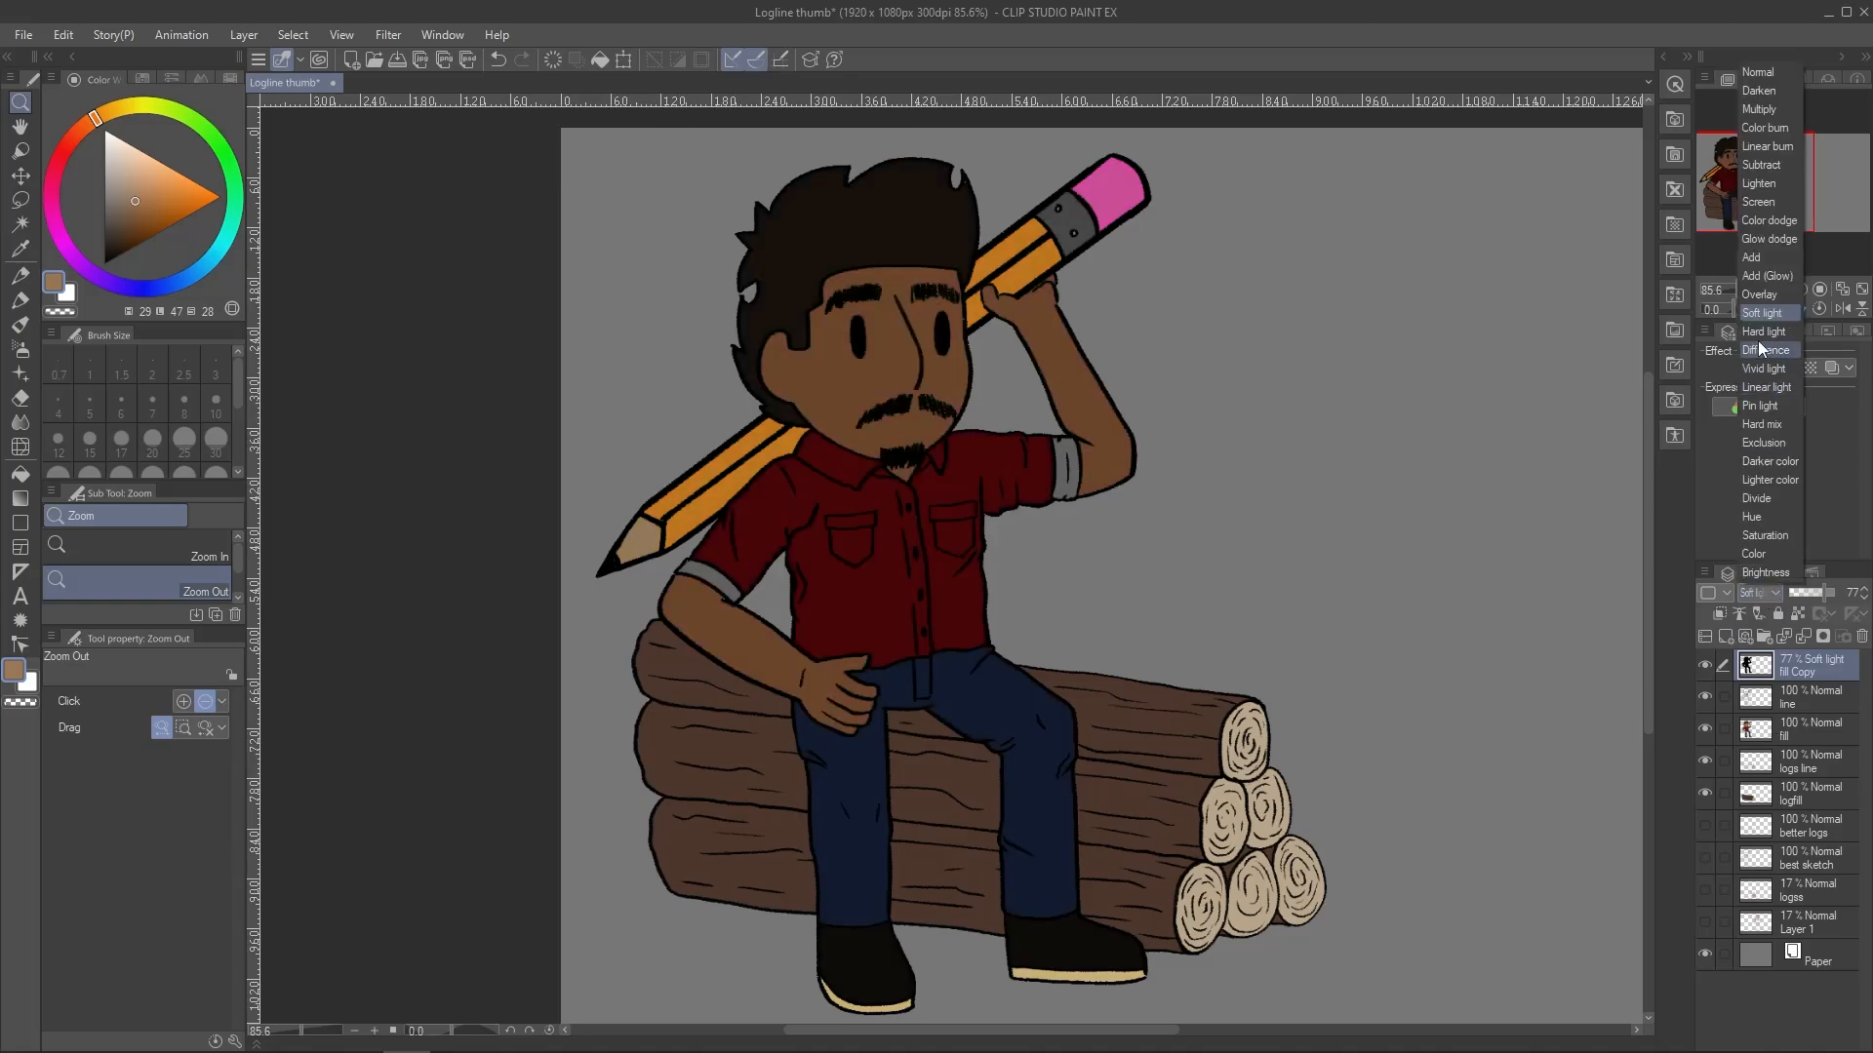
left_click(1762, 367)
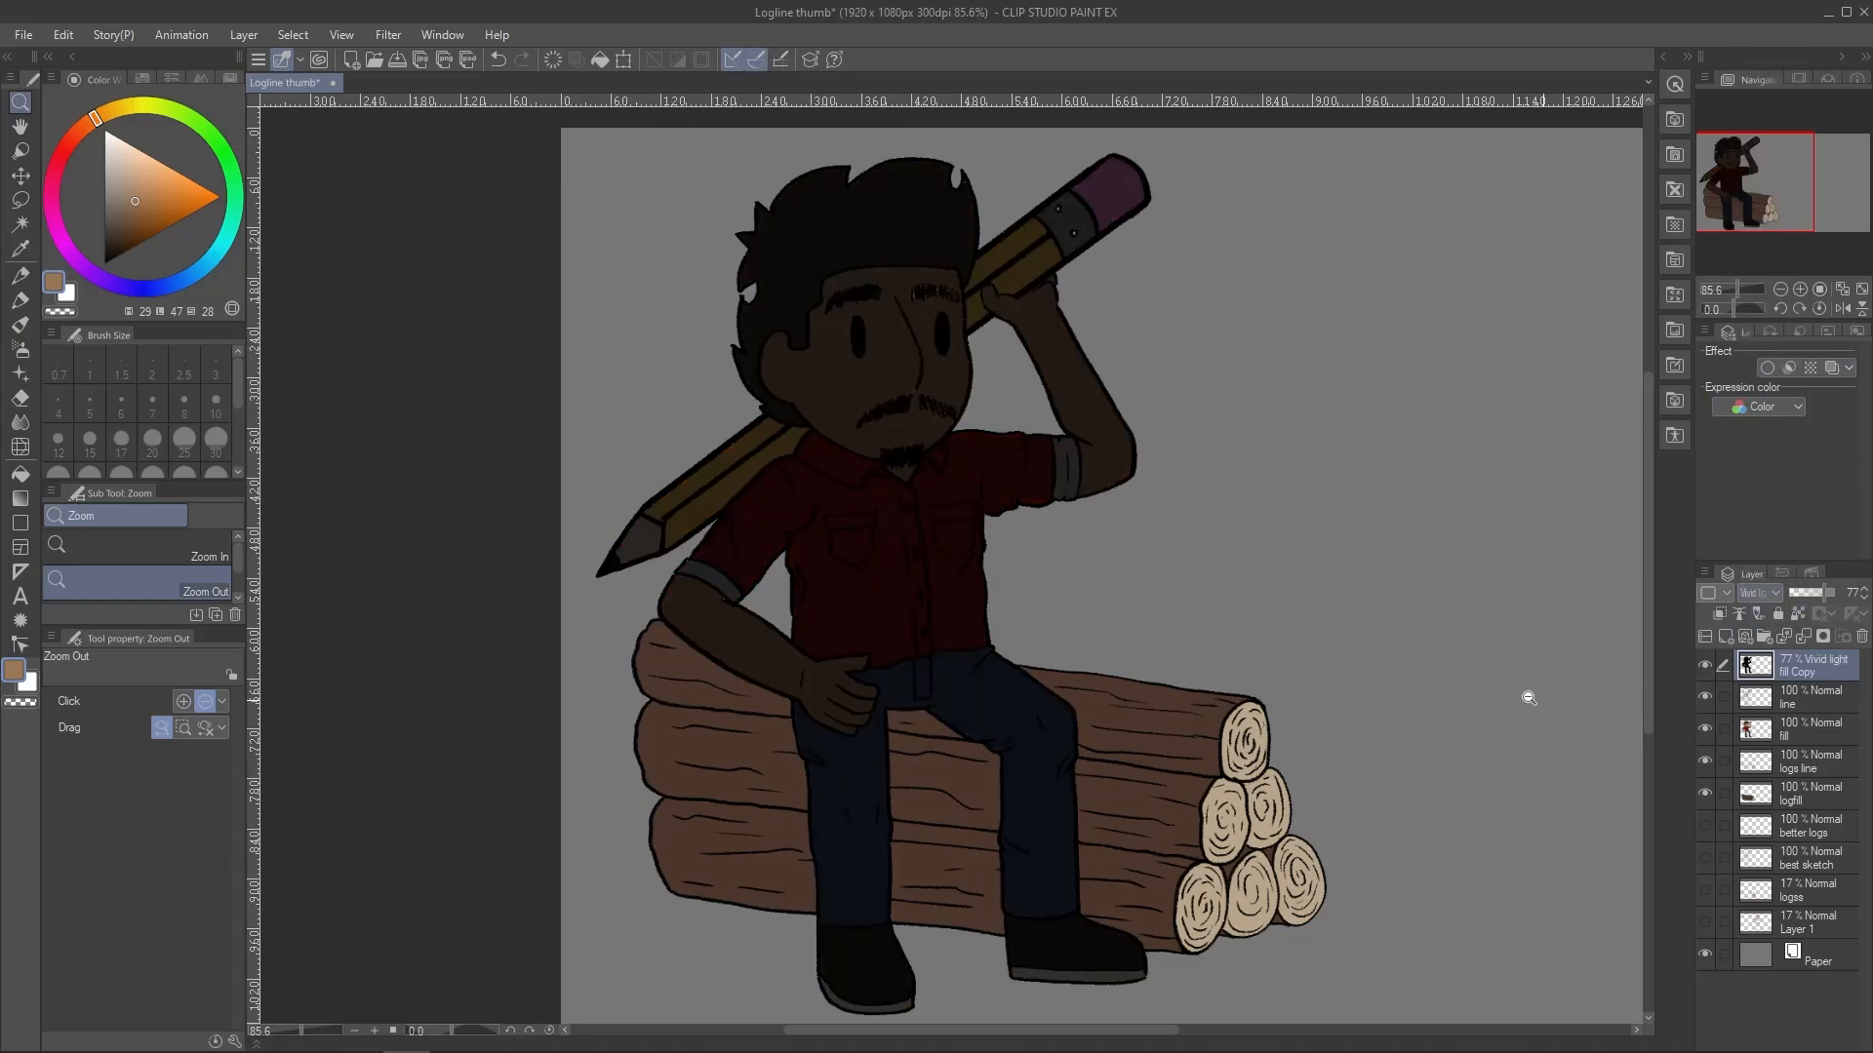
Repaint the silhouette copy in a very dark brown with a Felt pen enlarged to 600
key("p")
left_click(756, 814, "alt")
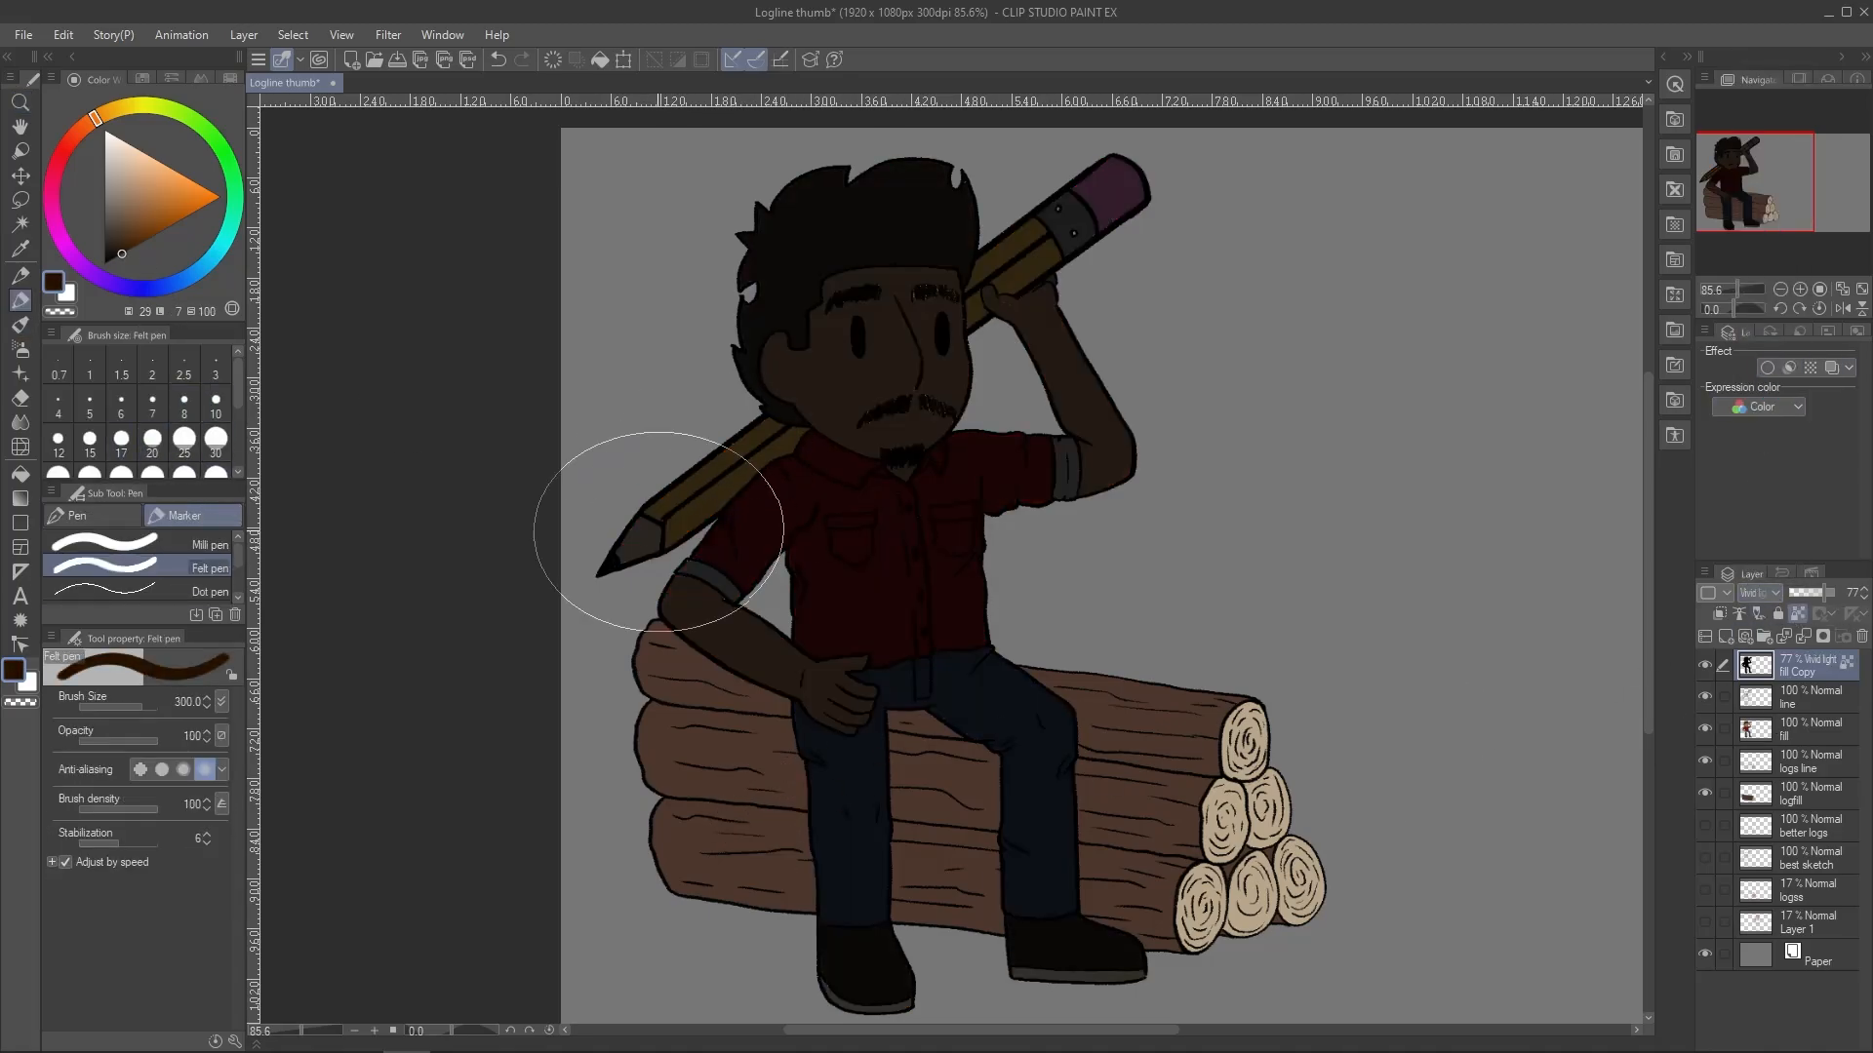
key("bracketright")
key("bracketright")
key("bracketright")
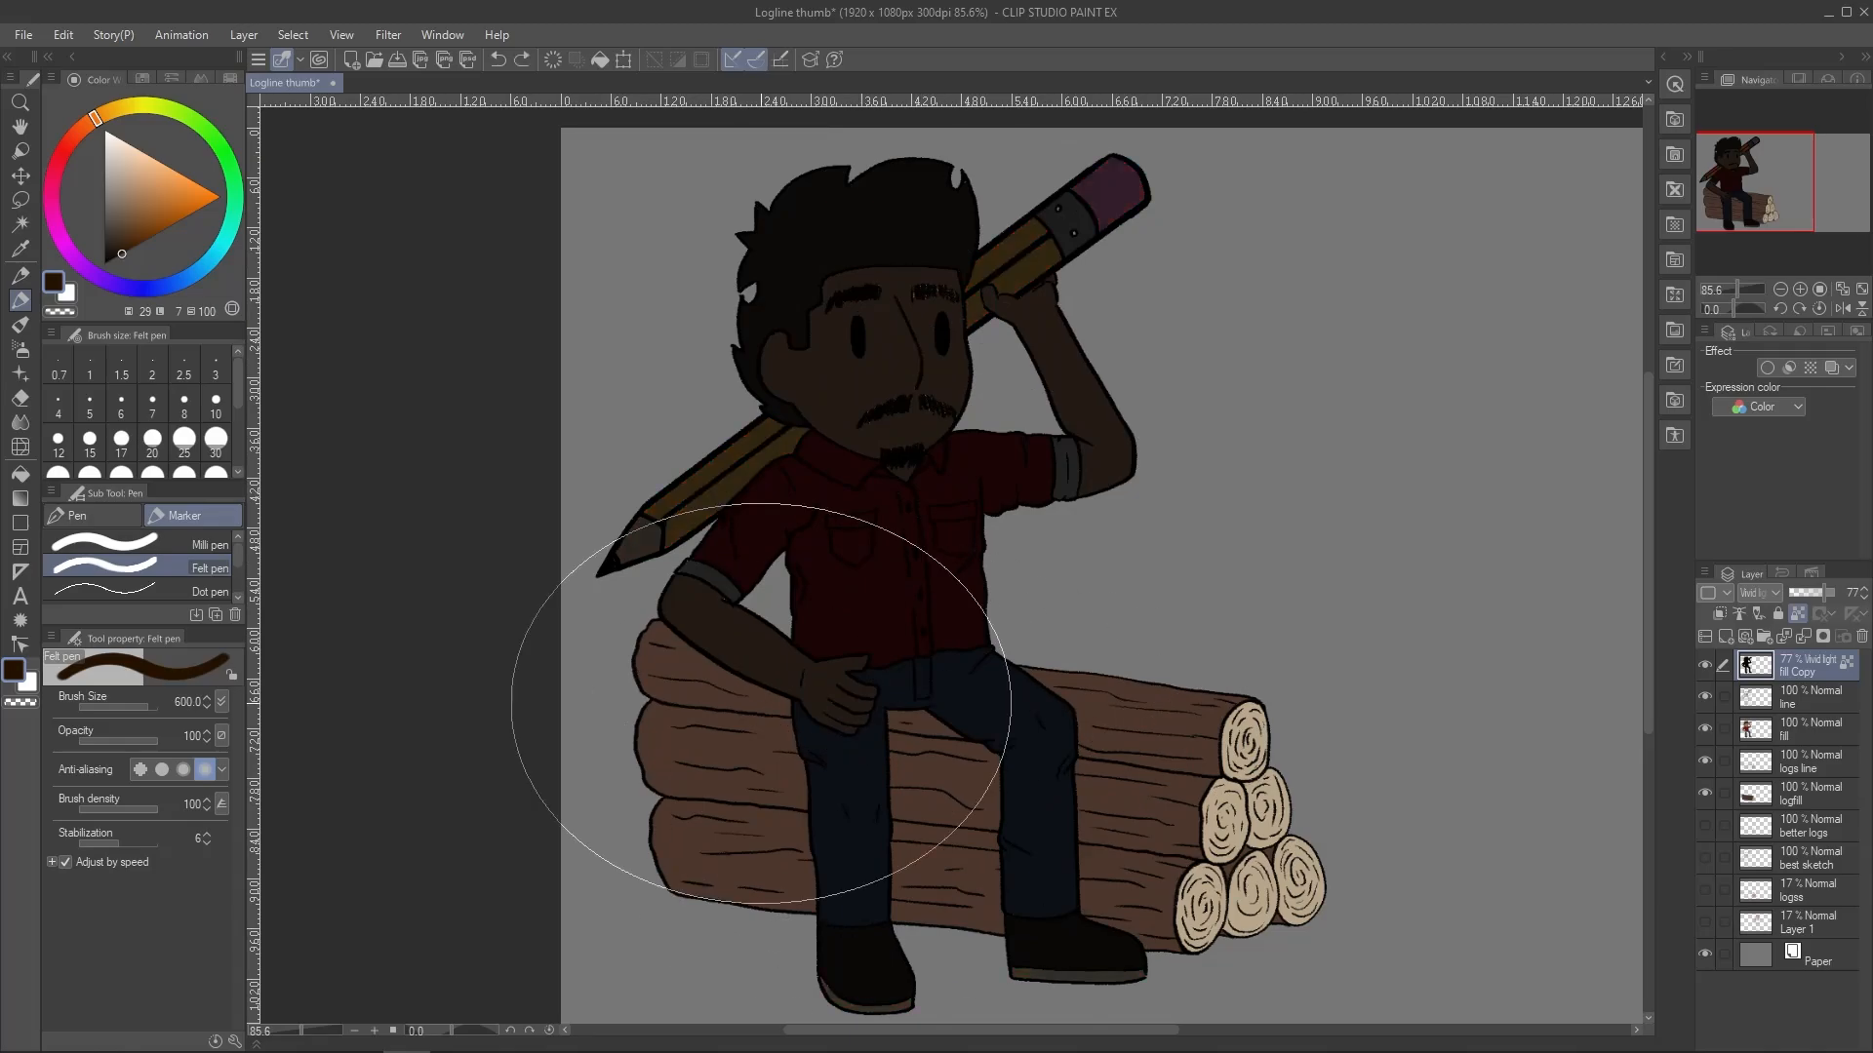
Set the silhouette copy's blending mode to Multiply and its opacity to 49%
left_click(1754, 592)
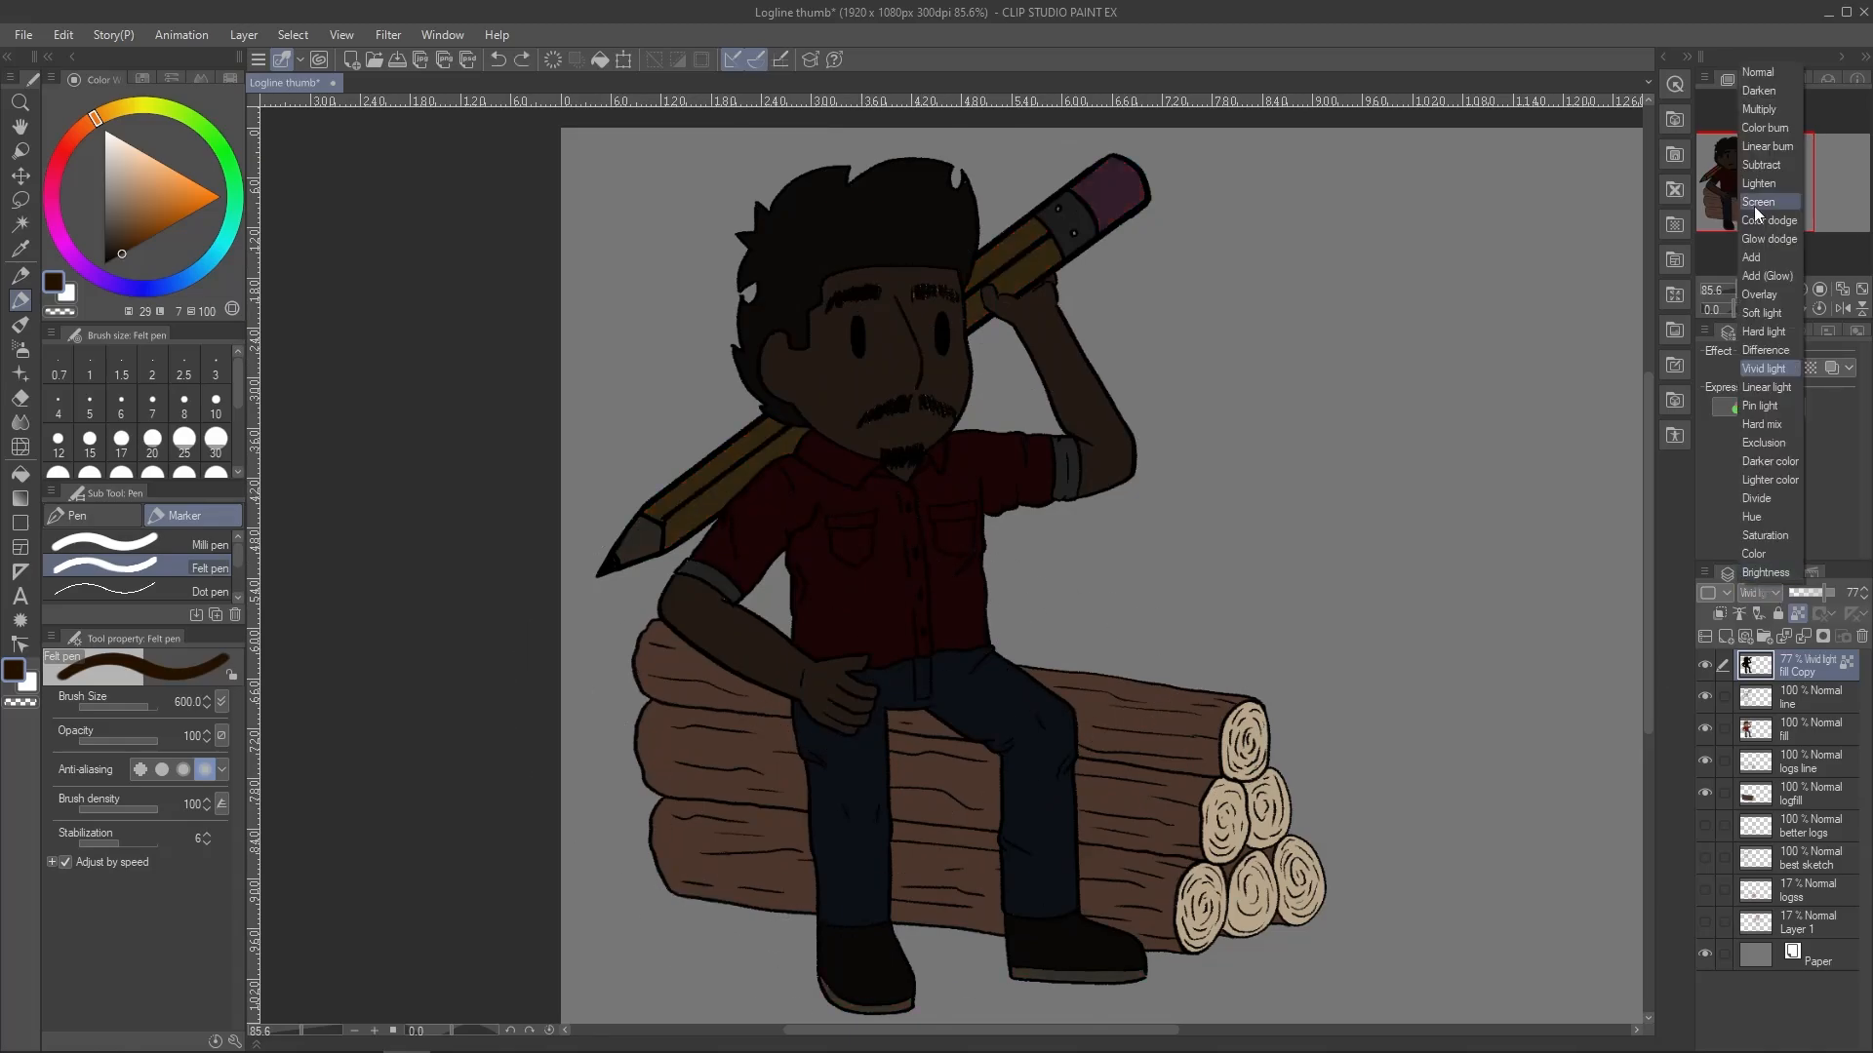
left_click(1765, 246)
left_click_drag(1832, 594, 1815, 597)
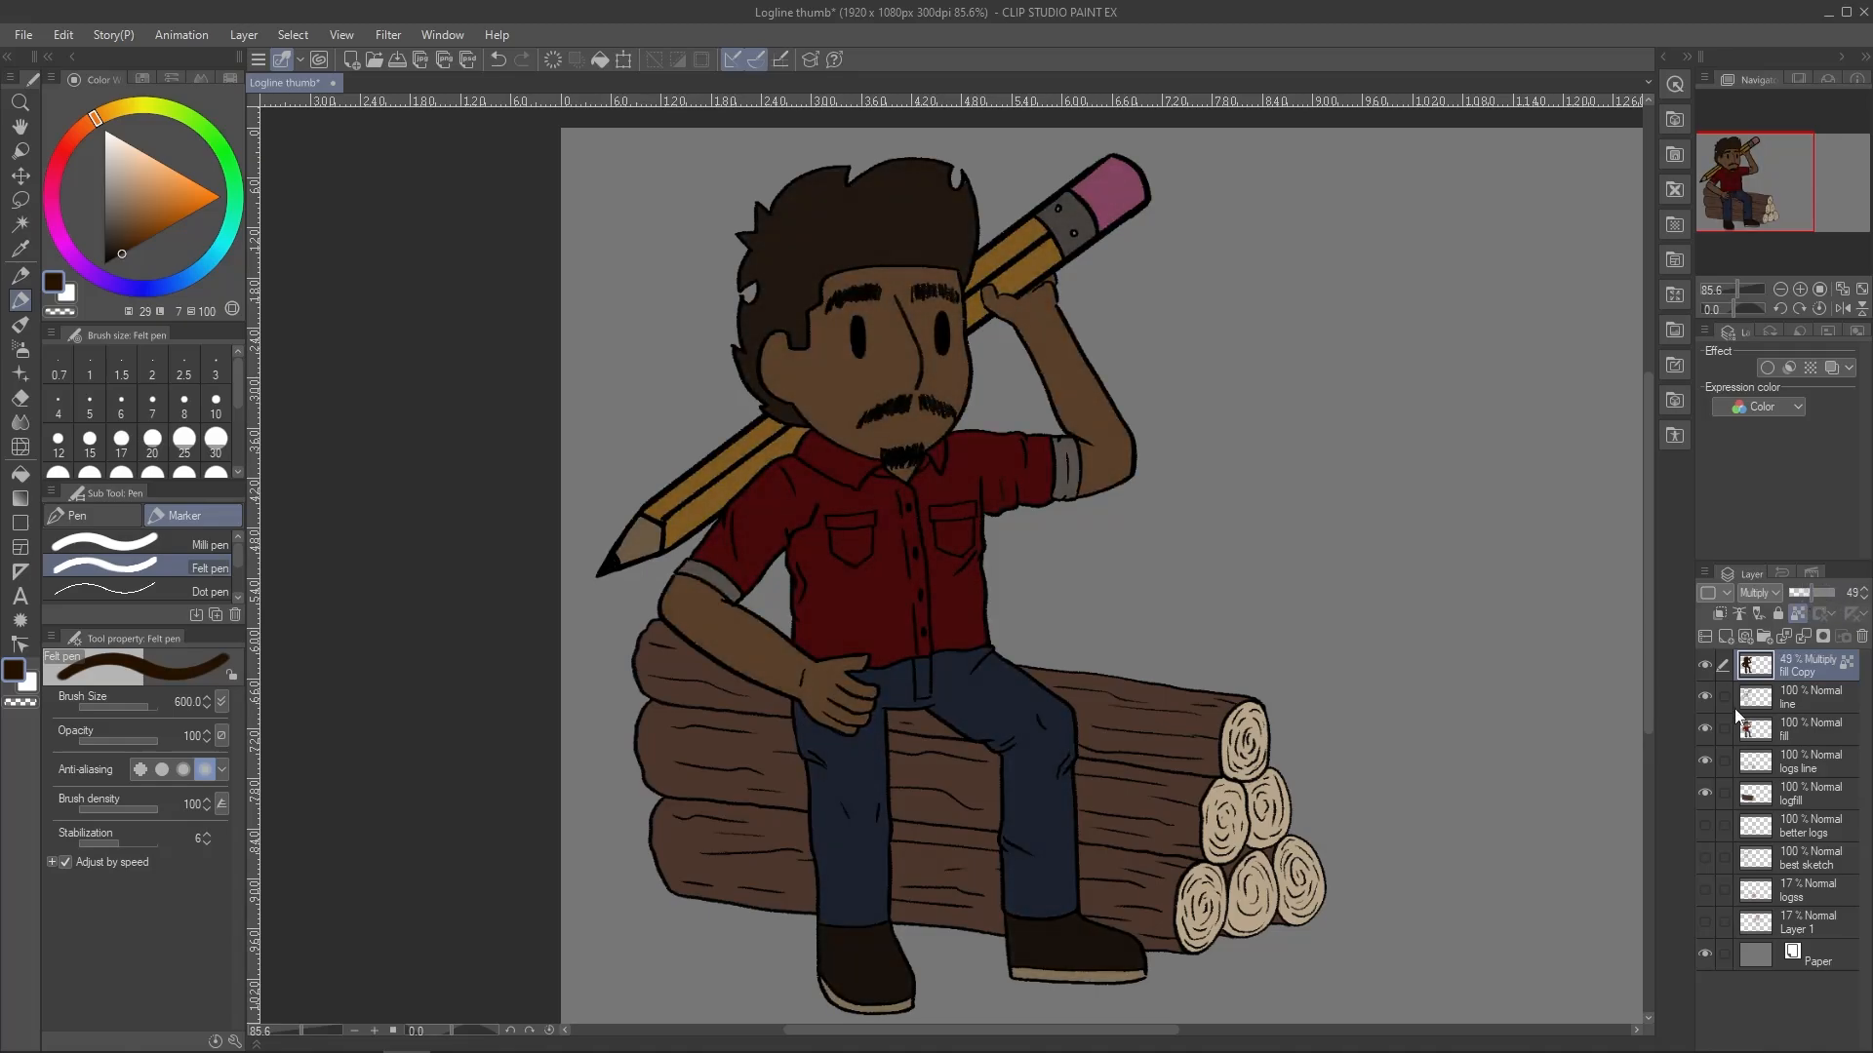
Unlock the shadow layer's transparent pixels and softly erase the shading from the figure's right side with a large Soft eraser
key("e")
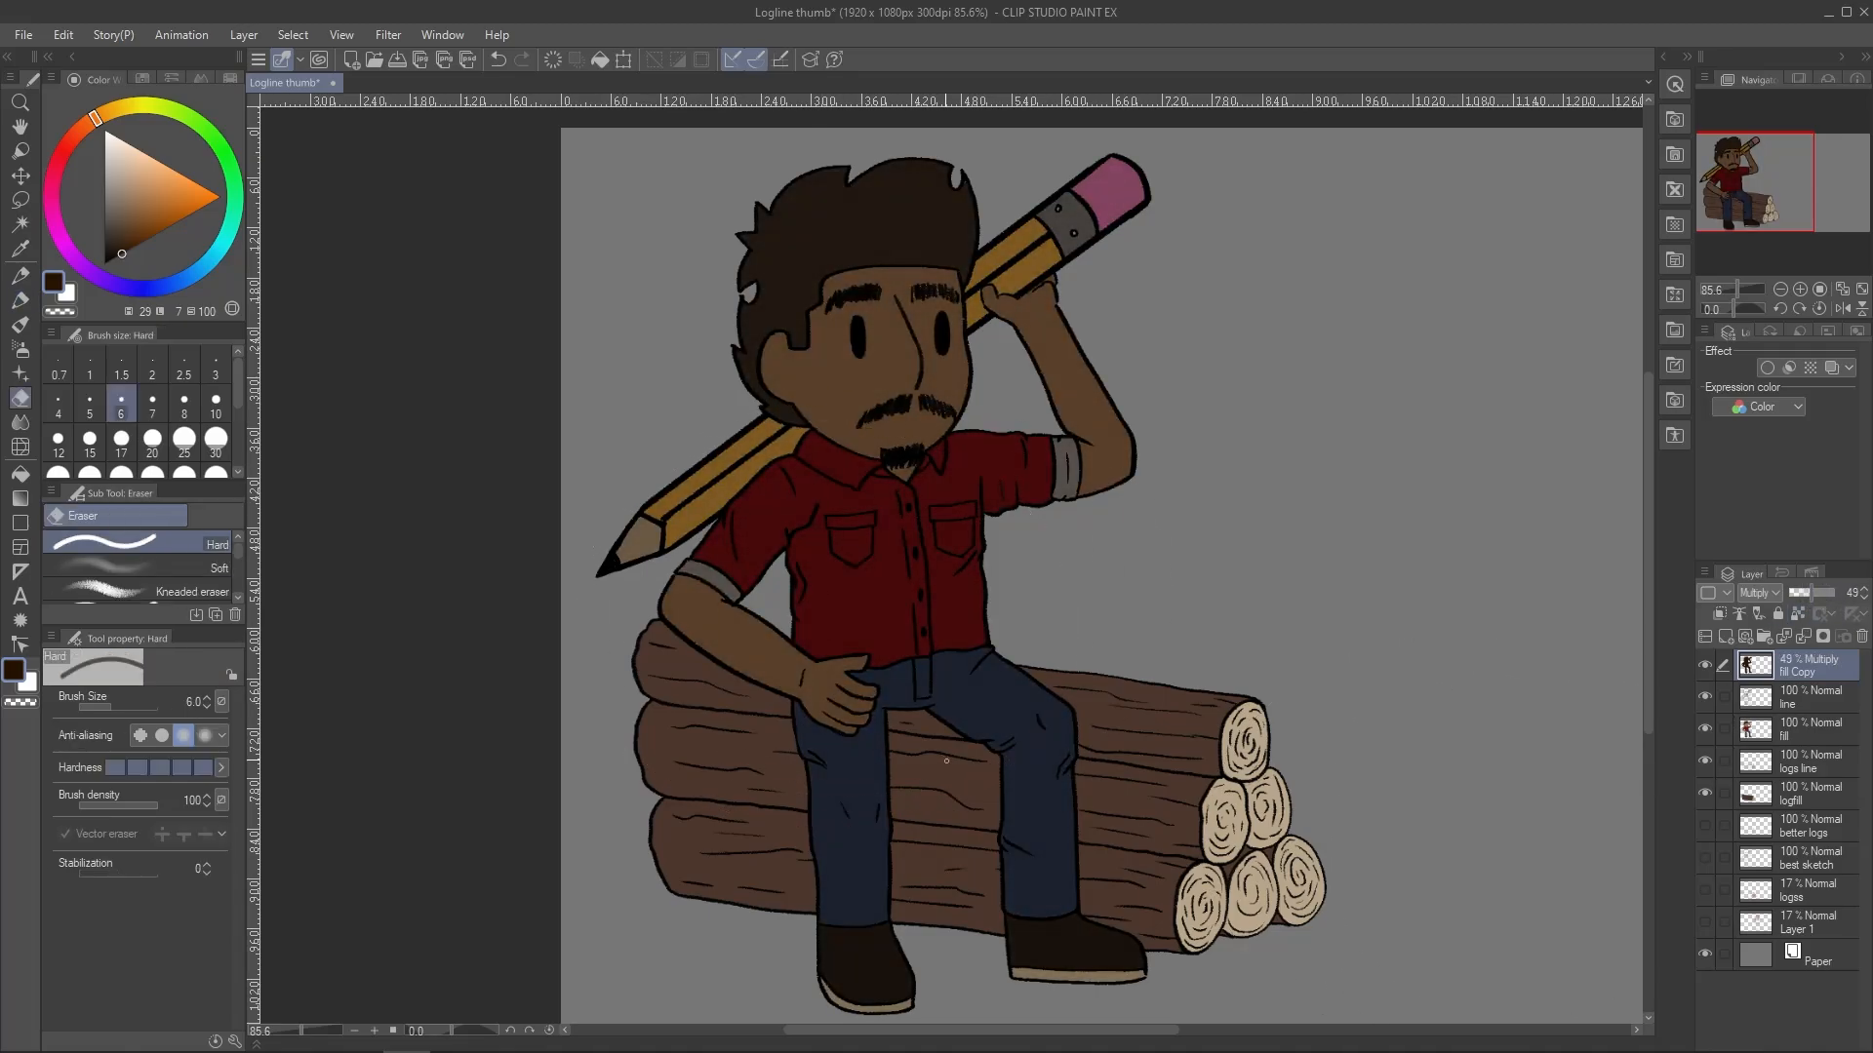
left_click(890, 769, "alt")
left_click(161, 569)
key("bracketright")
key("bracketright")
key("bracketright")
key("bracketright")
key("bracketright")
key("bracketright")
left_click_drag(1171, 582, 1015, 551)
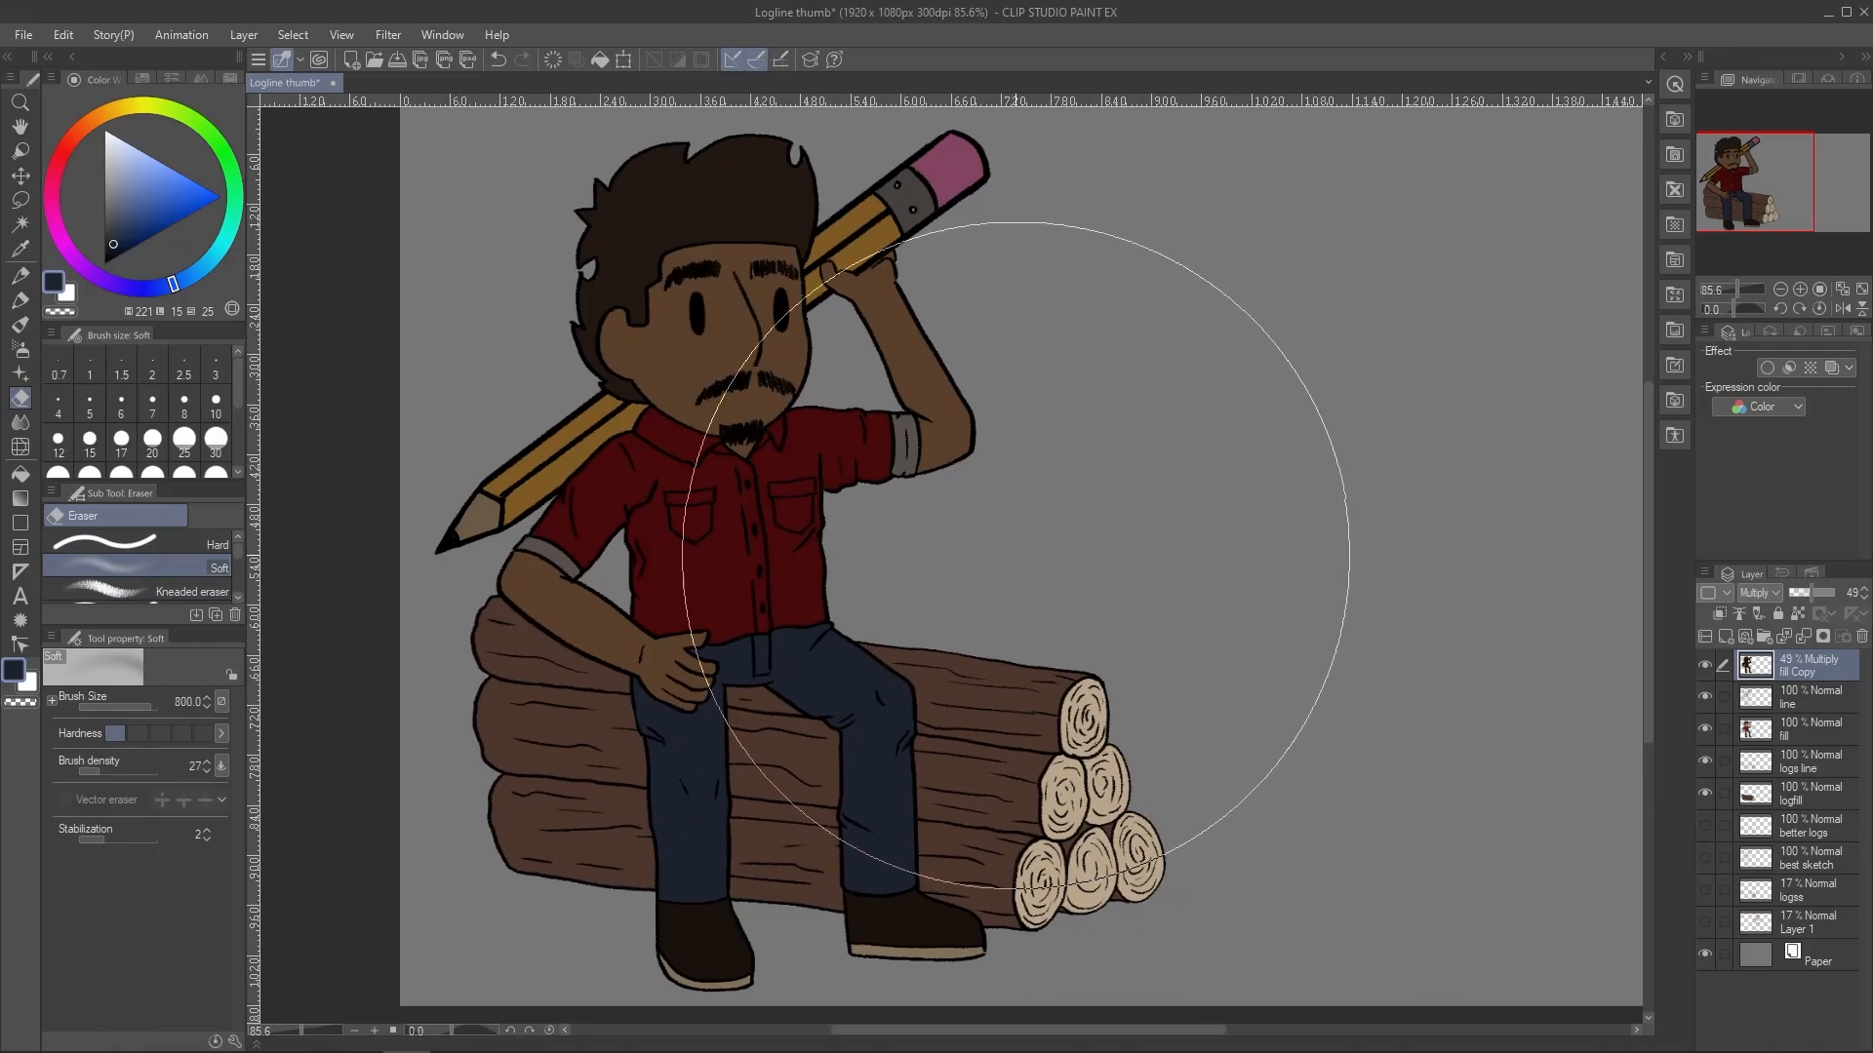
scroll(663, 743, "down", 4)
key("p")
key("e")
mouse_move(1006, 322)
left_mouse_down()
mouse_move(893, 567)
mouse_move(895, 771)
mouse_move(864, 690)
mouse_move(932, 351)
mouse_move(471, 665)
mouse_move(557, 700)
left_mouse_up()
key("bracketleft")
key("bracketleft")
key("bracketleft")
key("bracketleft")
key("bracketleft")
key("bracketleft")
key("bracketleft")
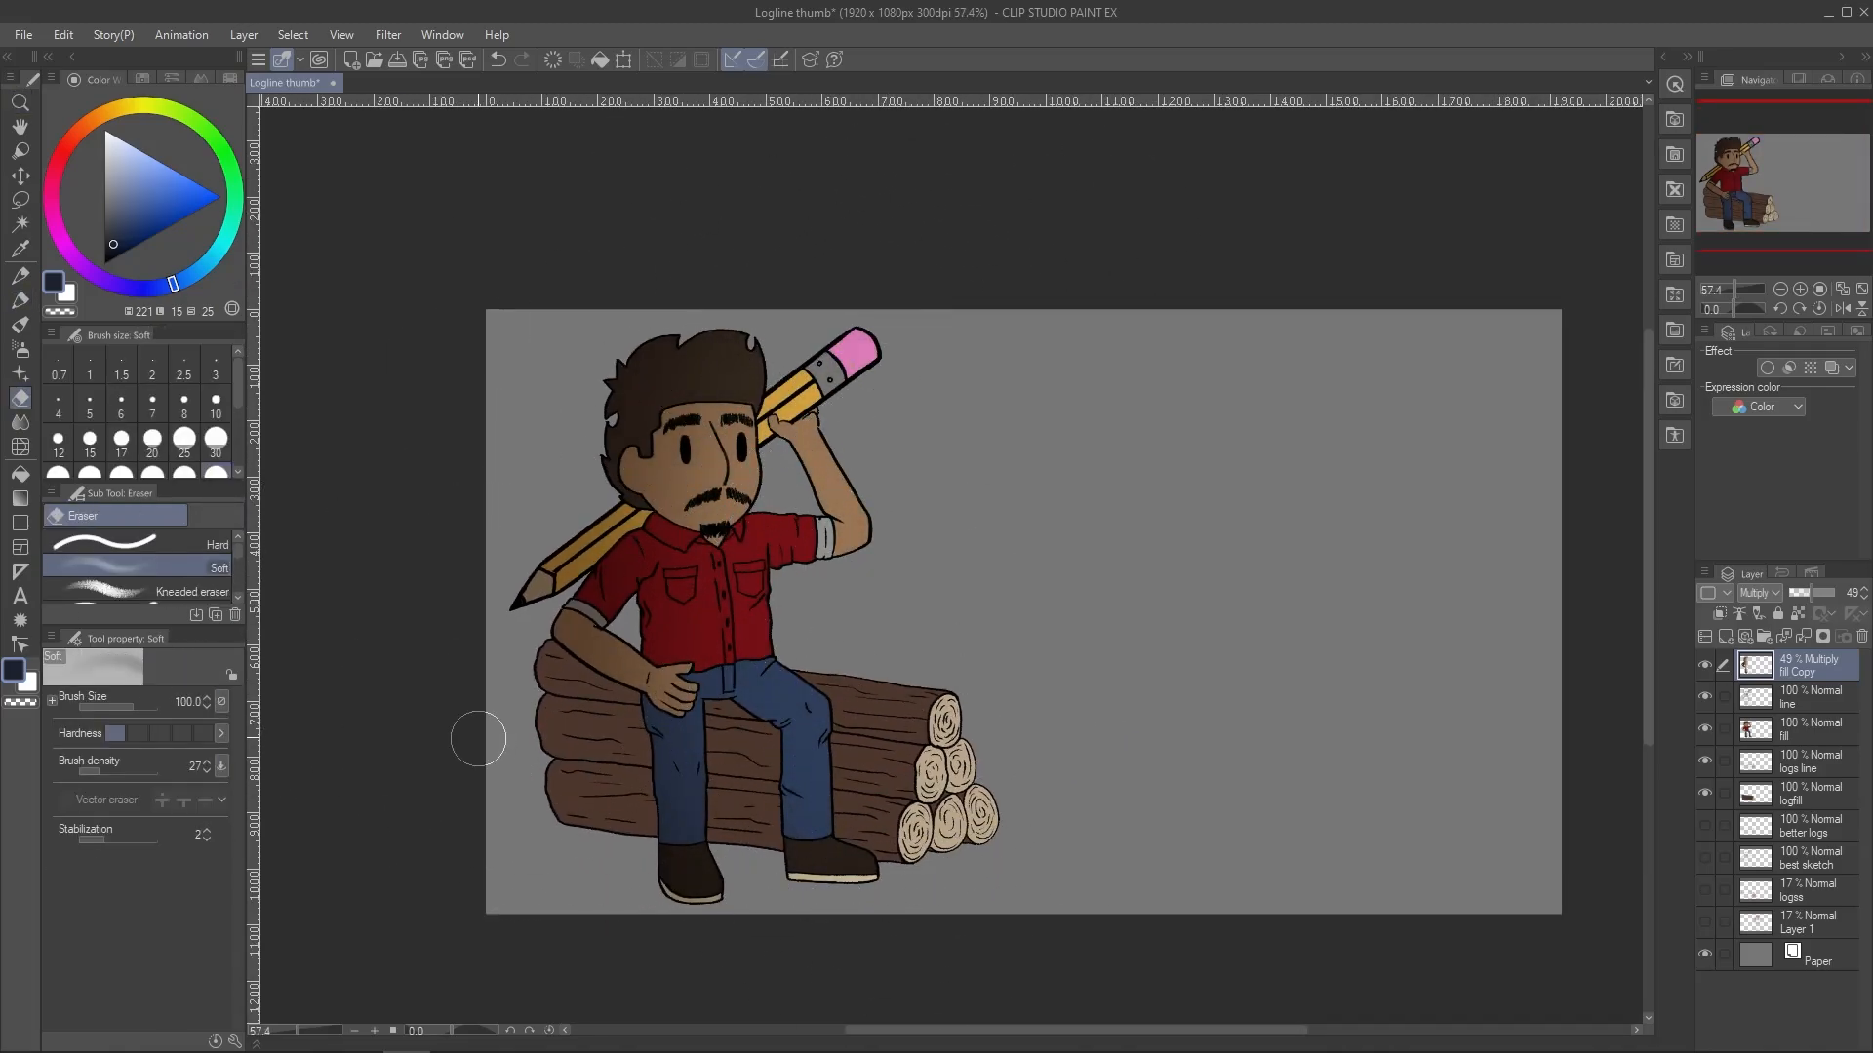
Lower the shadow layer's opacity to 43%, save the drawing and shrink the Soft eraser to 15
left_click_drag(1811, 592, 1802, 598)
key("ctrl+s")
key("bracketleft")
key("bracketleft")
key("bracketleft")
key("bracketleft")
key("bracketleft")
key("bracketleft")
key("bracketleft")
key("bracketleft")
key("bracketleft")
key("bracketleft")
key("bracketleft")
key("bracketleft")
key("bracketleft")
key("bracketleft")
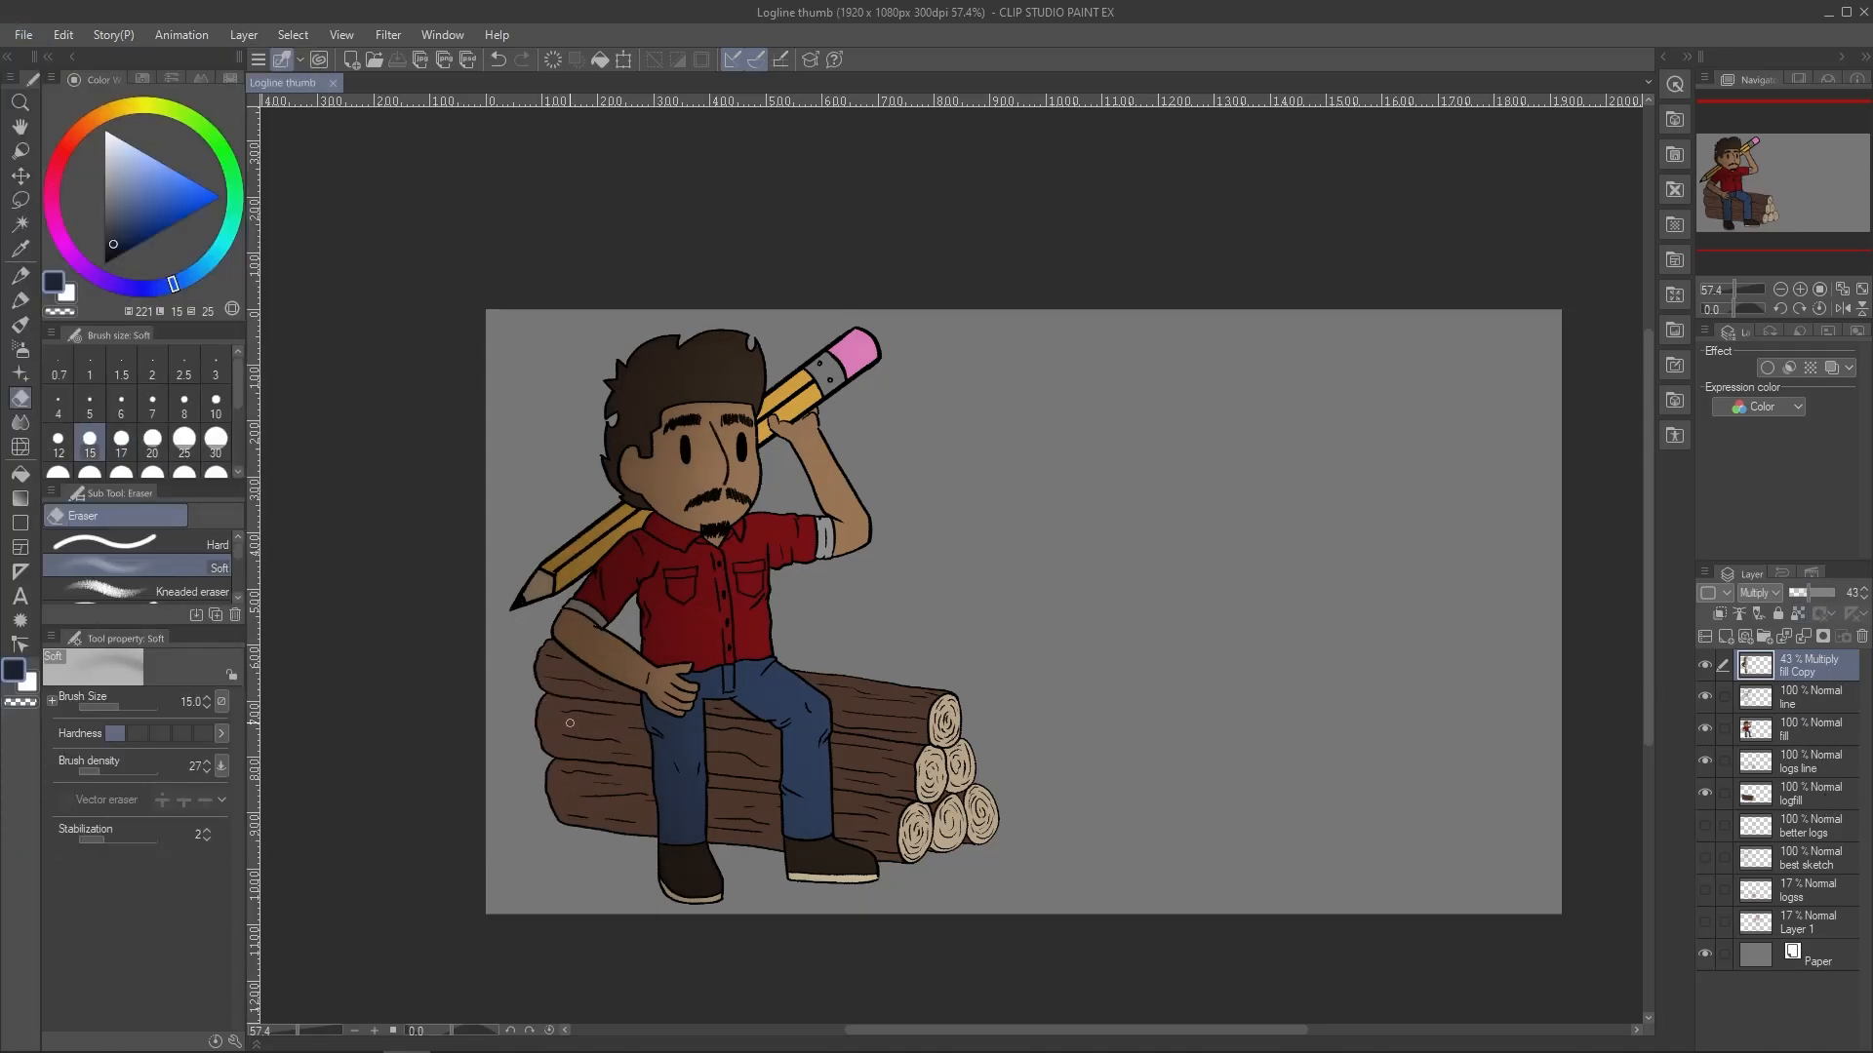
Add a new top layer and paint pale cream highlights along the raised arm, shirt and leg edges with a 17-size Felt pen
key("ctrl+shift+n")
left_click(111, 111)
left_click(127, 159)
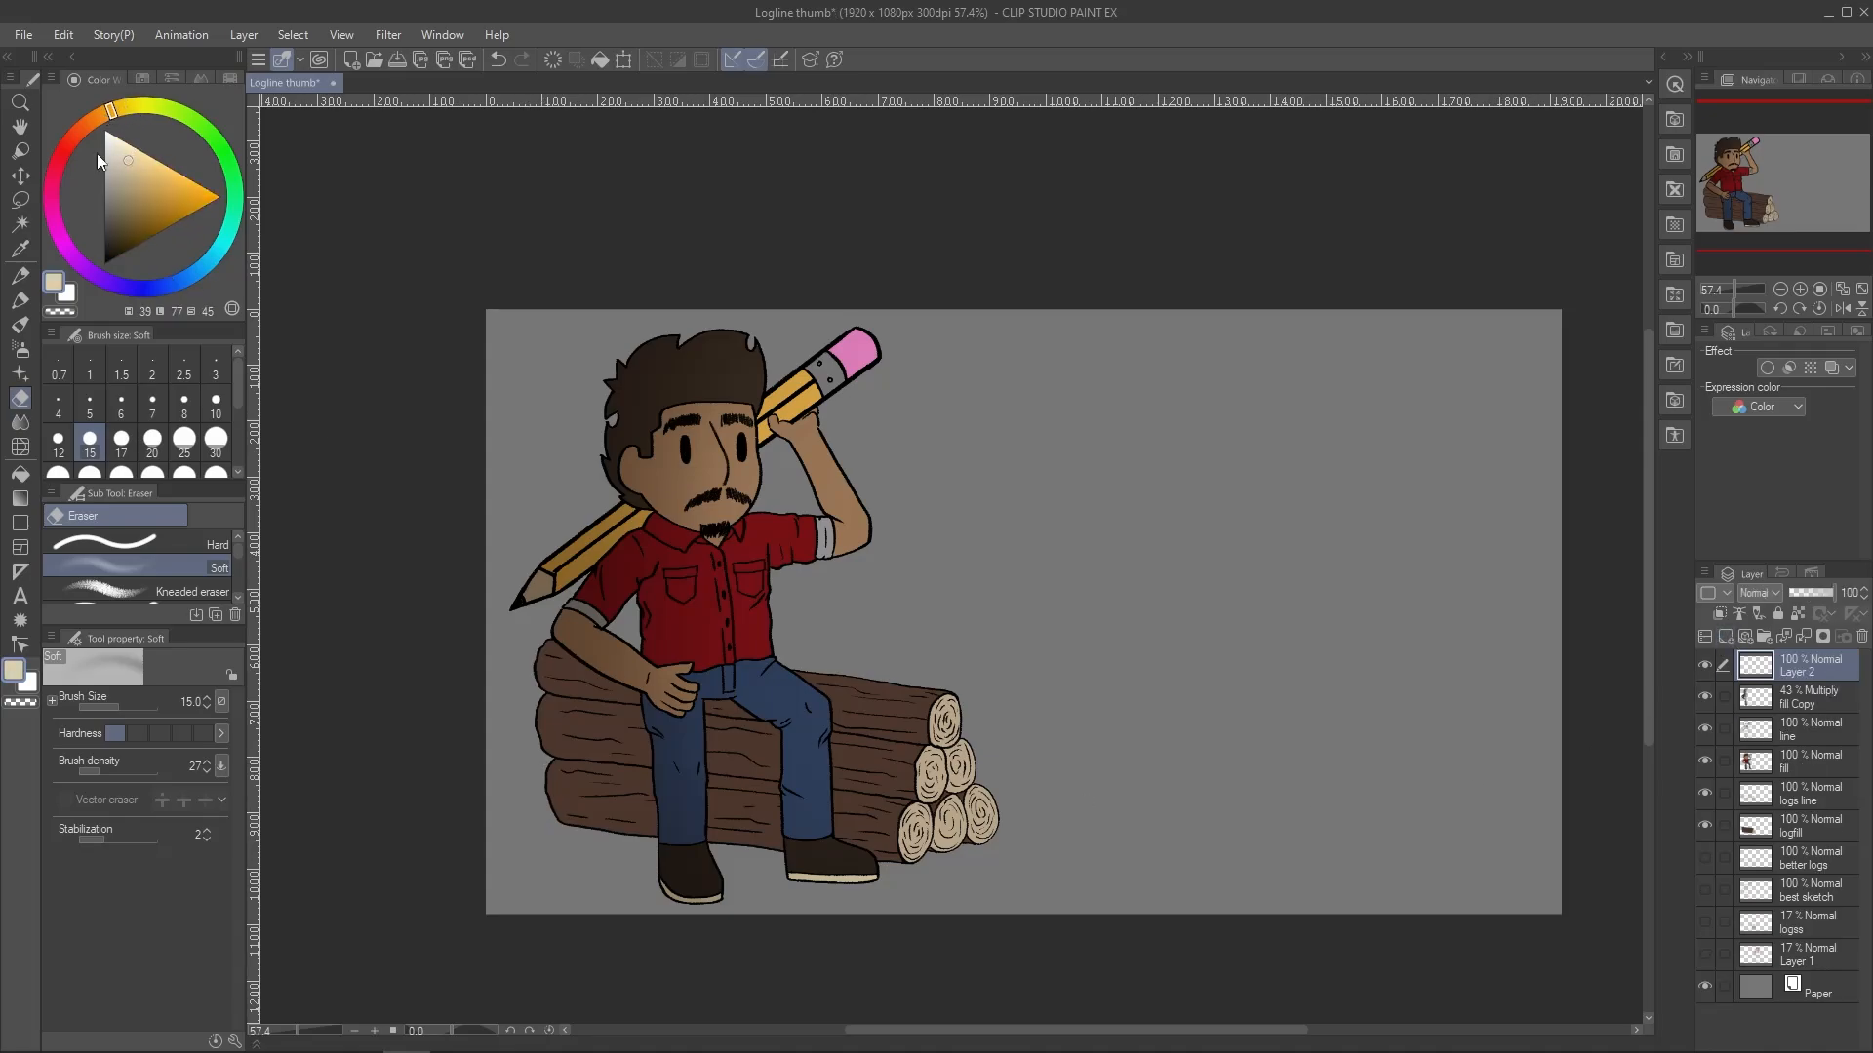
key("p")
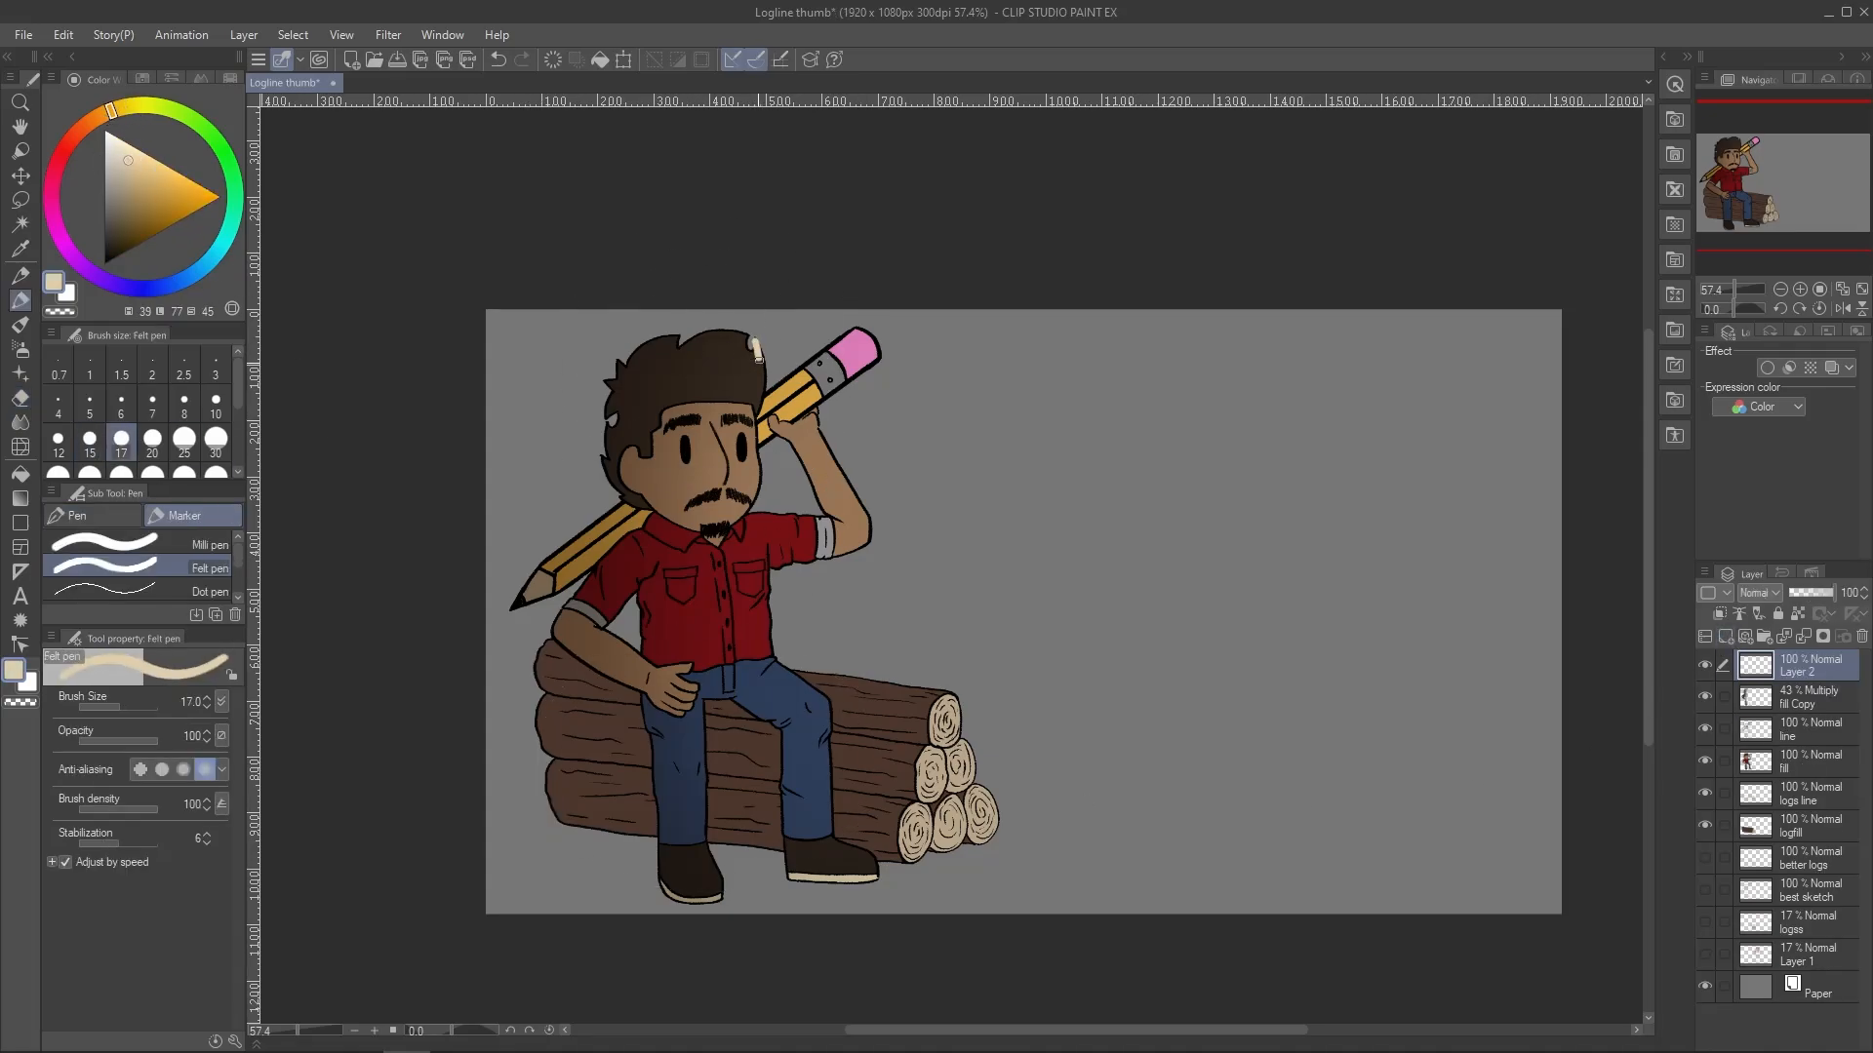
left_click_drag(817, 439, 863, 541)
left_click_drag(766, 593, 829, 839)
Set the highlight layer to Overlay and add more cream highlights down the front leg to the boot
left_click(1756, 592)
left_click(1783, 535)
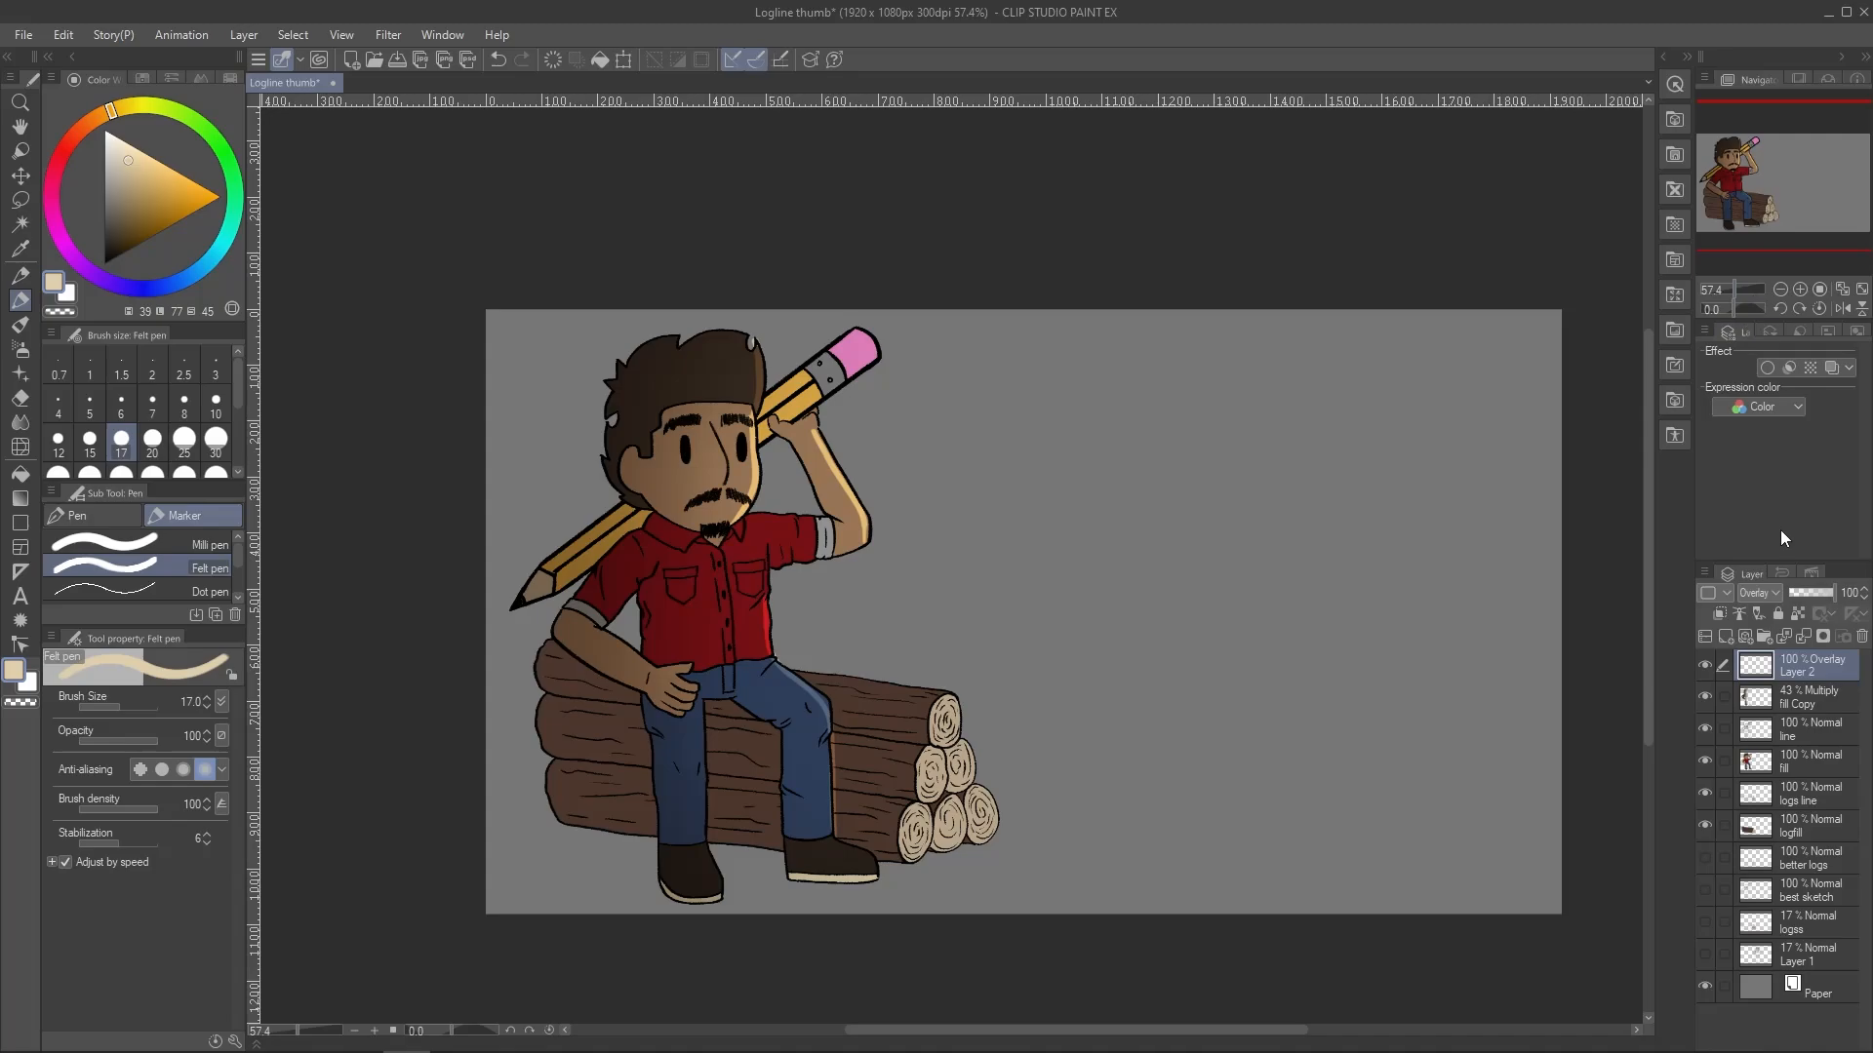
left_click_drag(829, 713, 855, 850)
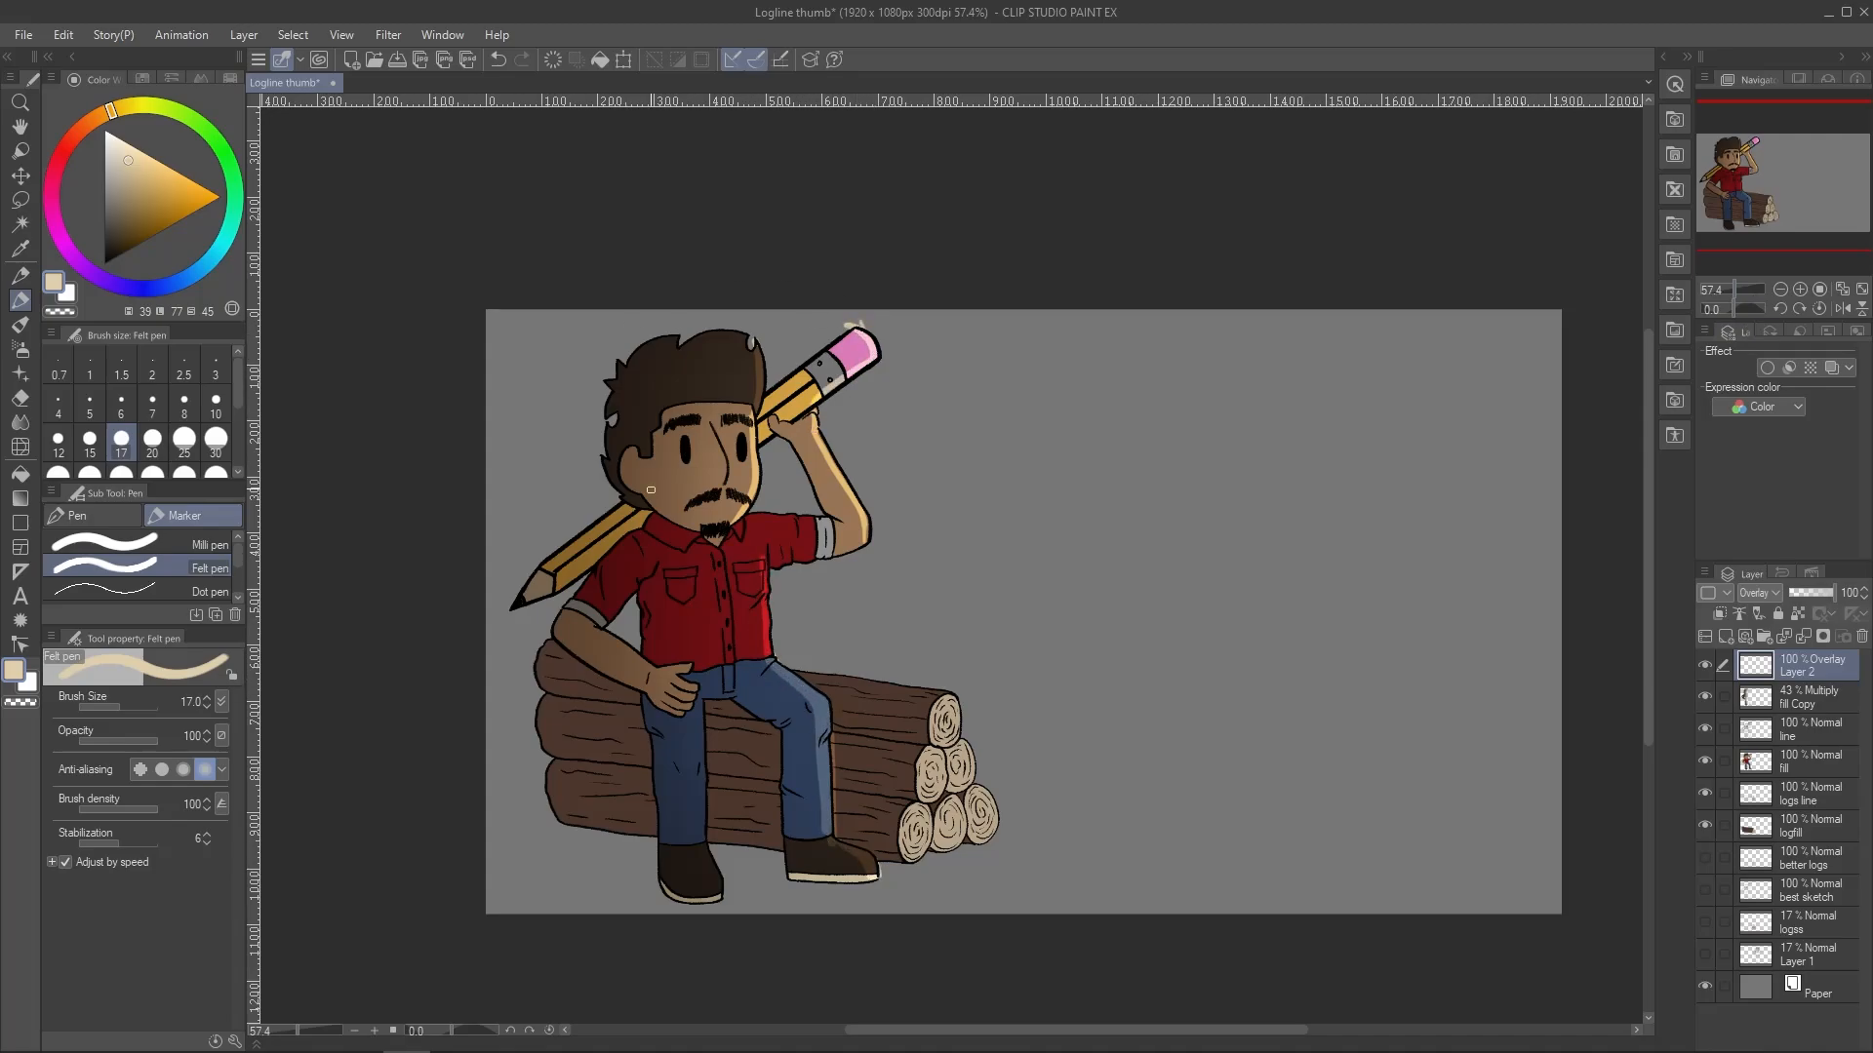
Move the highlight layer directly above the character's fill layer, clip it to that fill and save the drawing
key("ctrl+[")
key("ctrl+[")
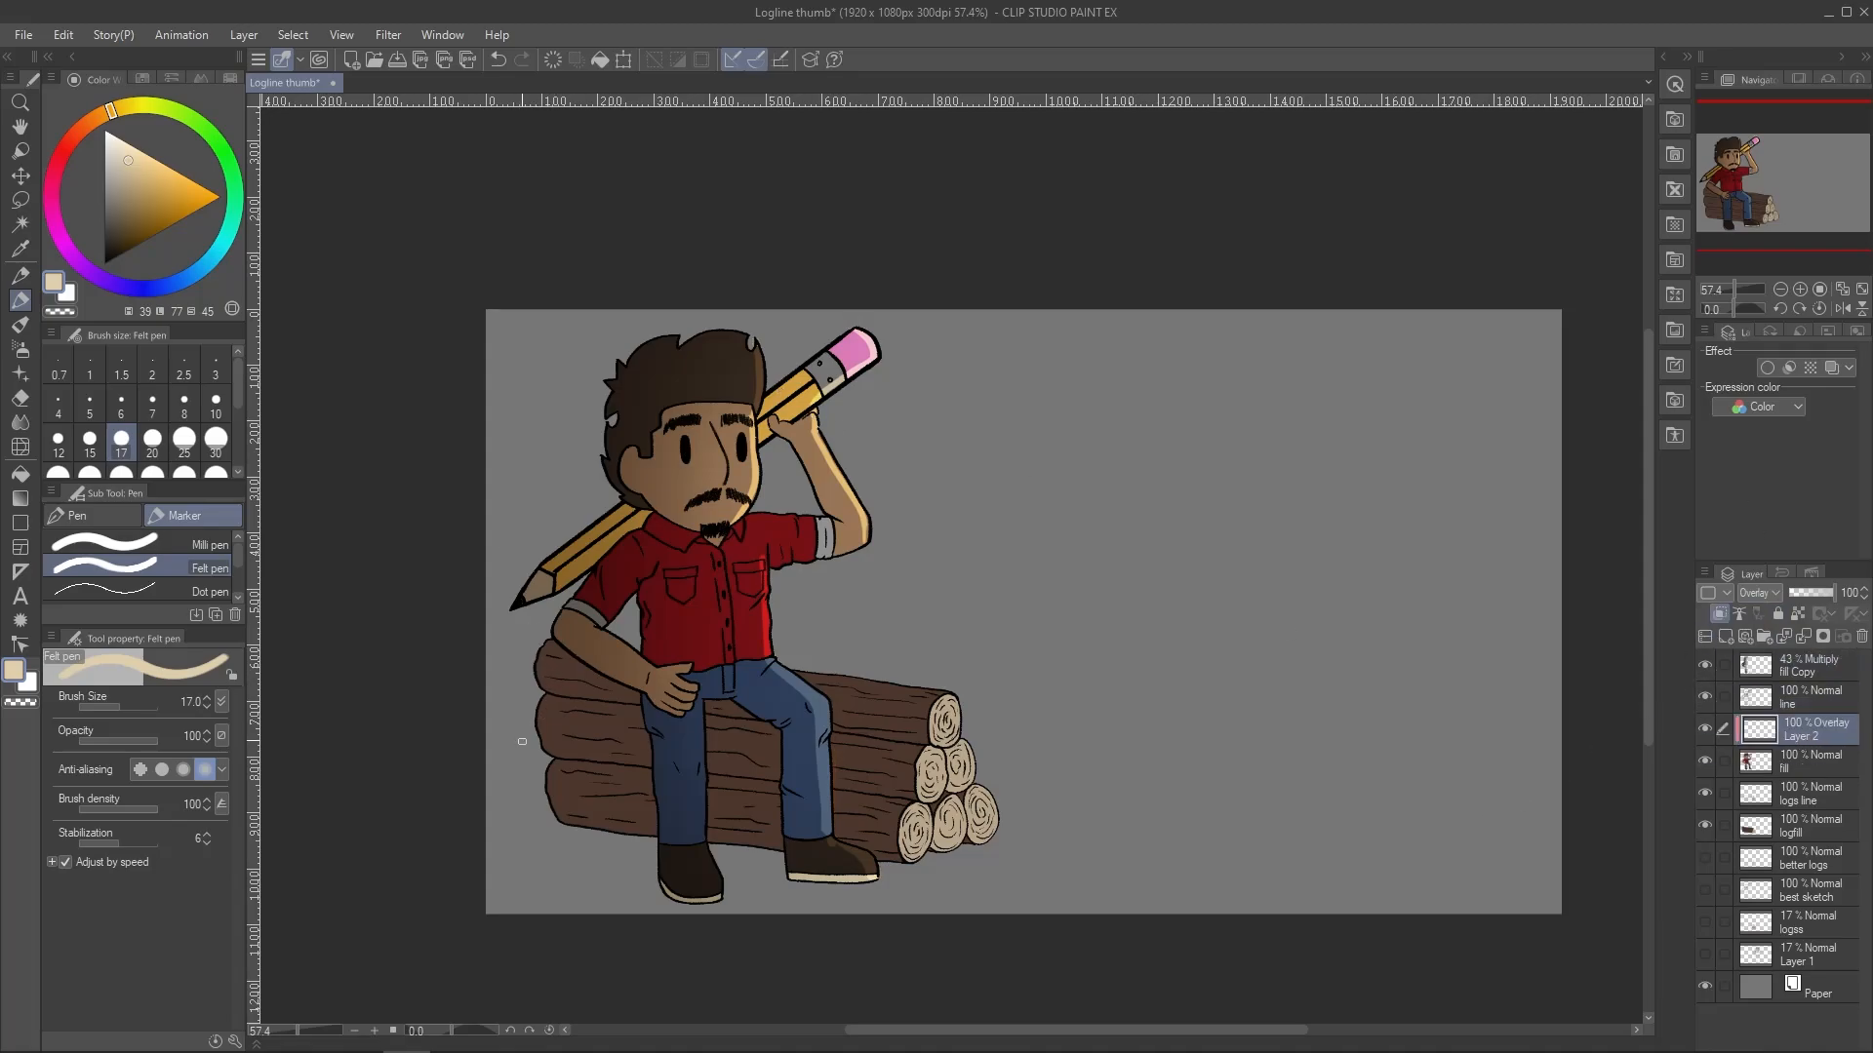
key("b")
scroll(1061, 781, "up", 1)
key("ctrl+s")
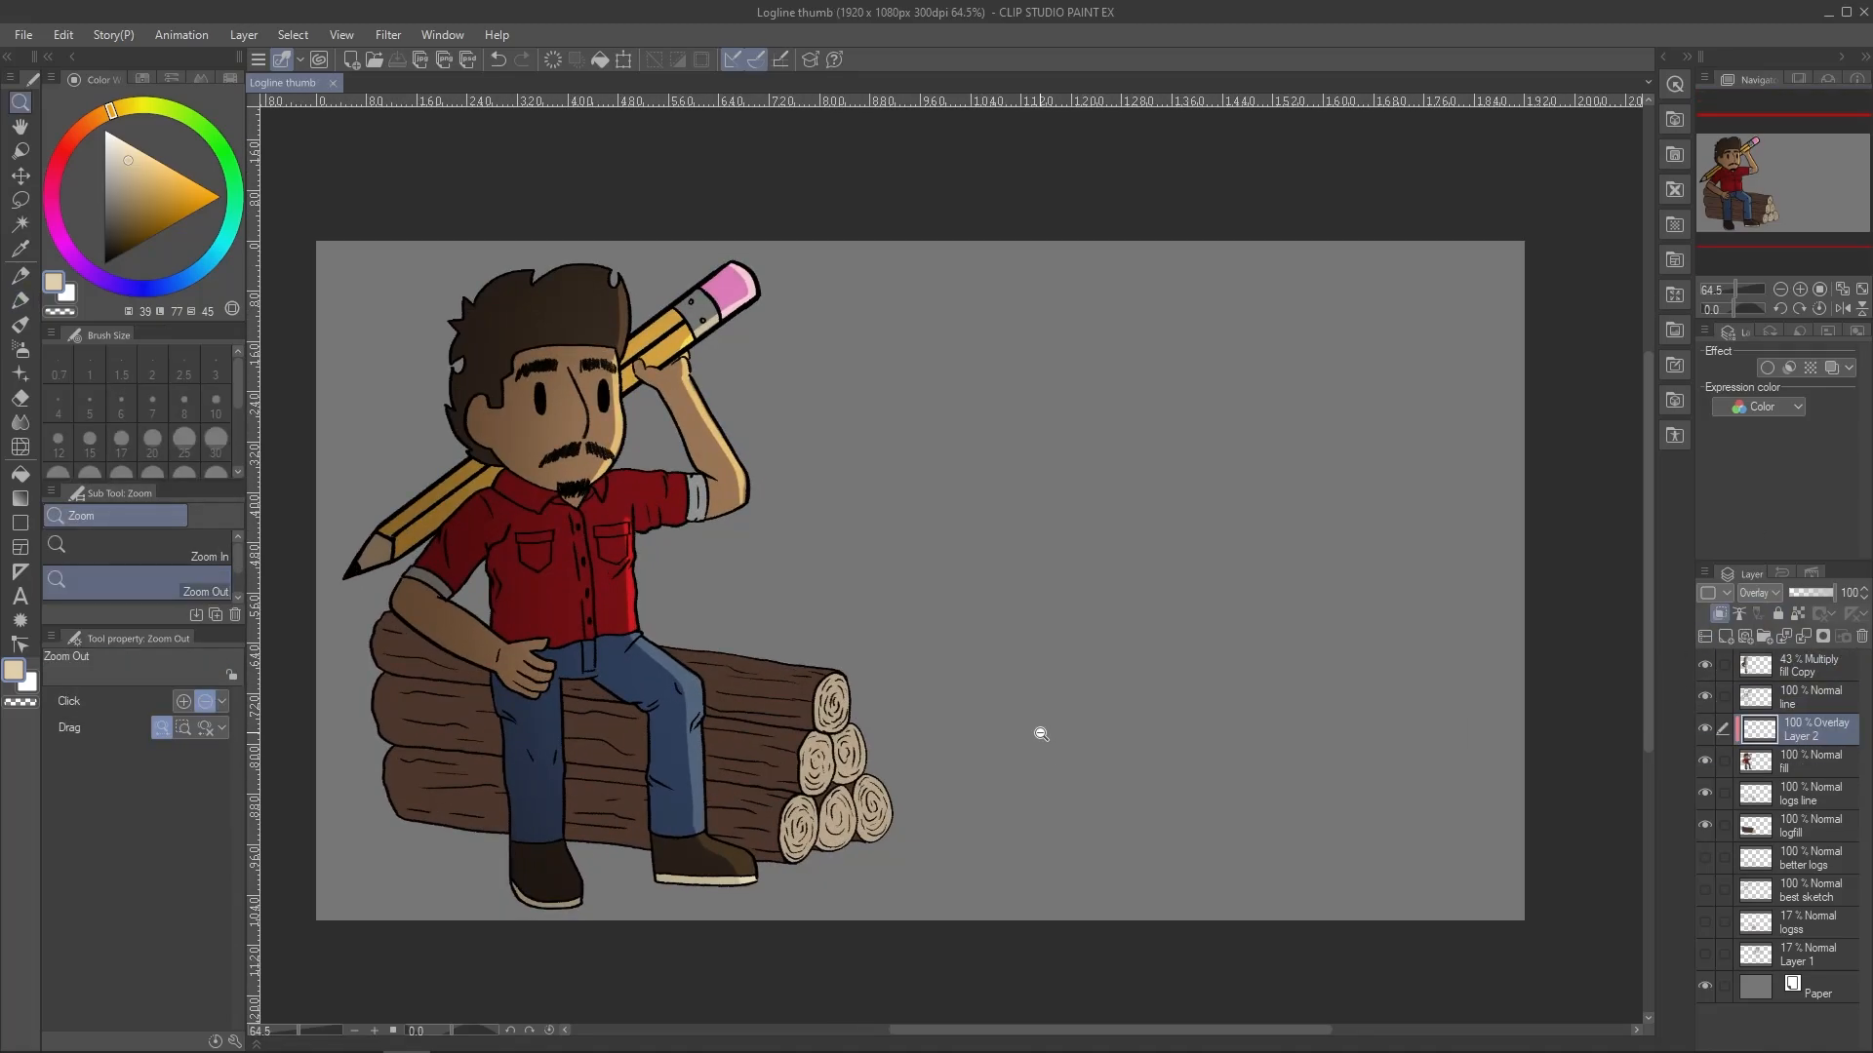
Add the text "WRITING" and position it at the canvas's upper edge beside the pencil's eraser
scroll(1040, 732, "up", 1)
key("t")
left_click(1205, 343)
type("WRITING")
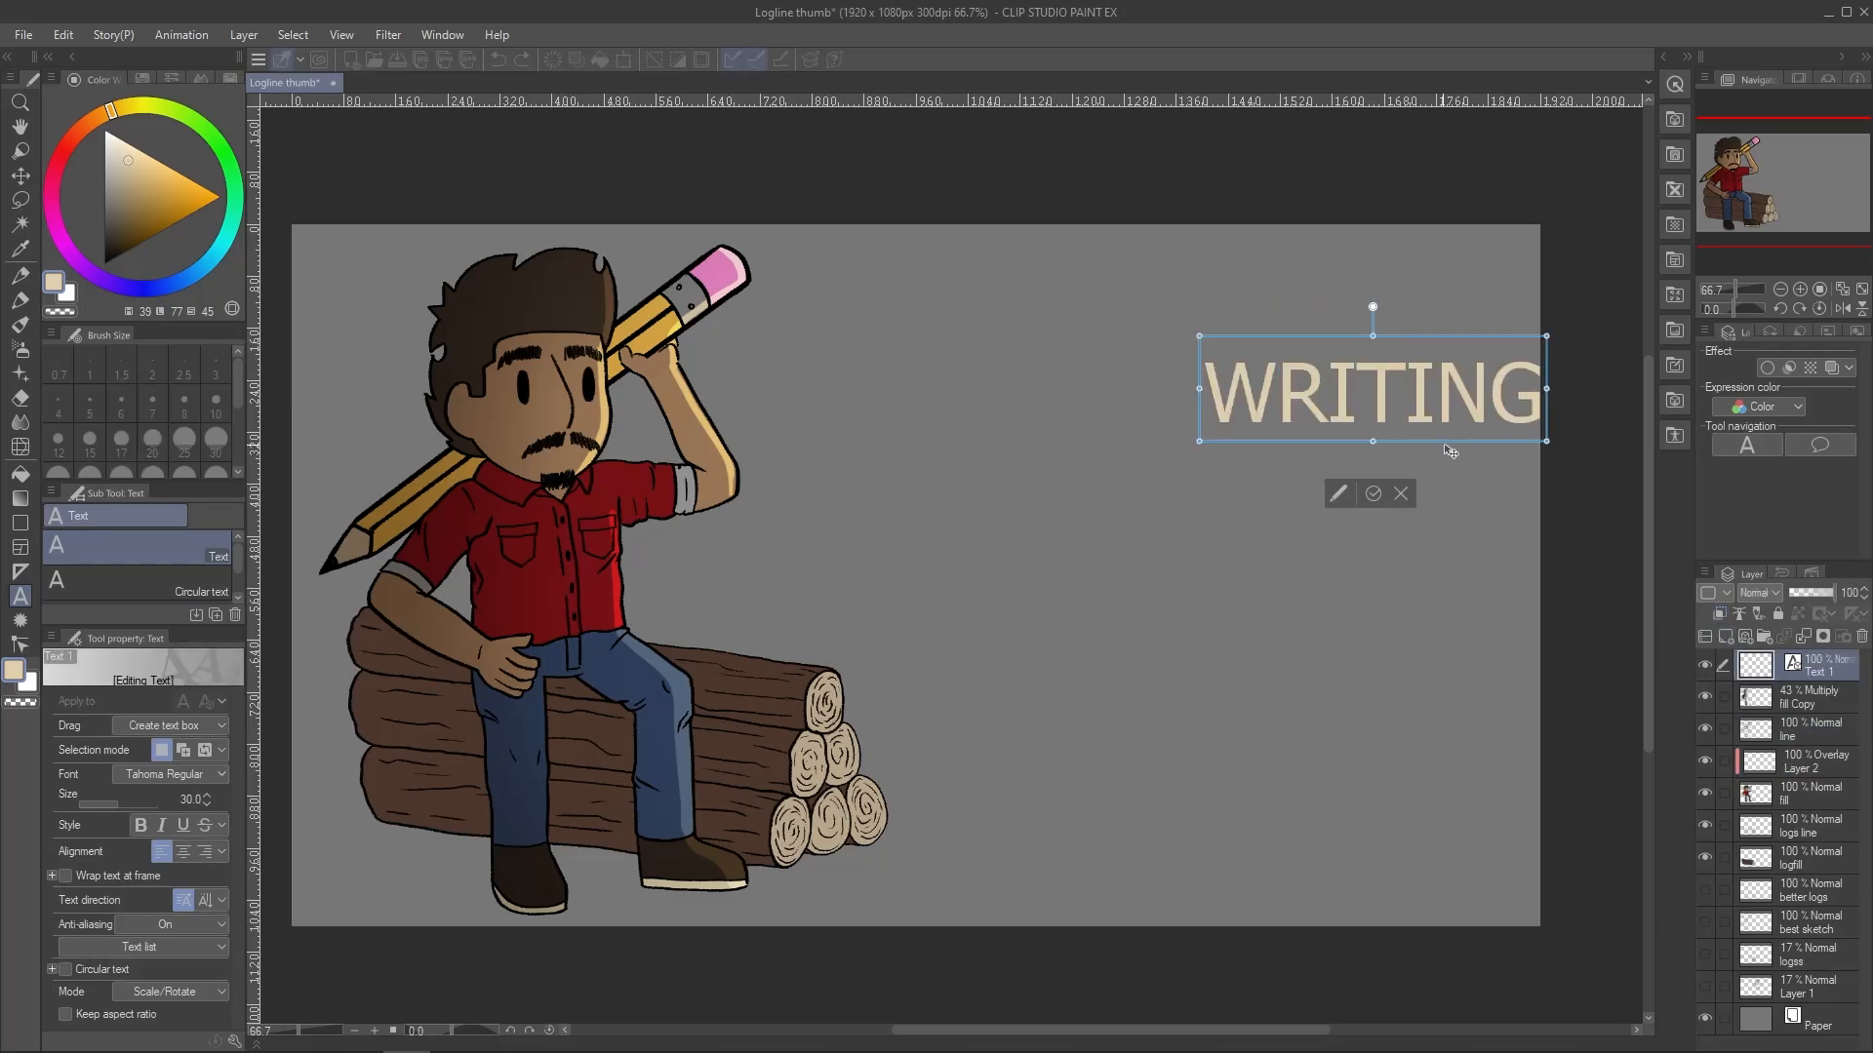
left_click_drag(1449, 444, 1020, 336)
Try the Abolition font on the WRITING text
key("ctrl+a")
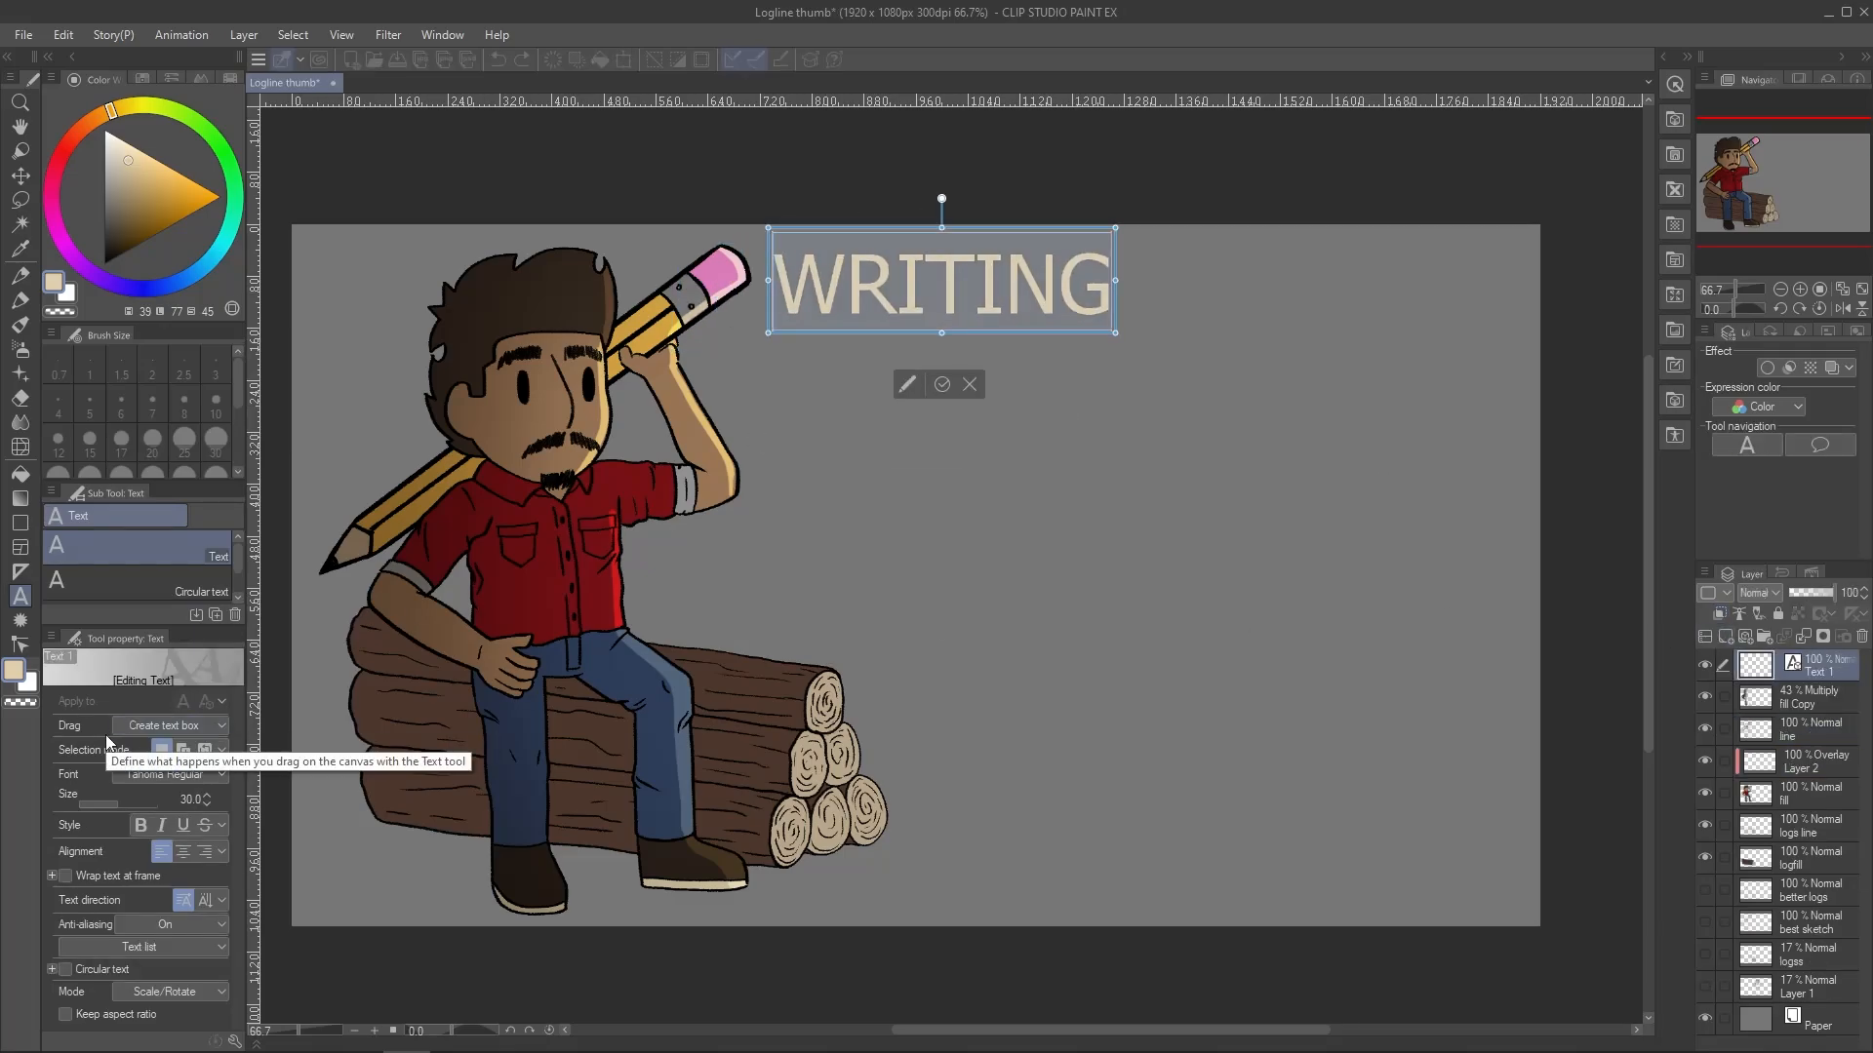
left_click(168, 774)
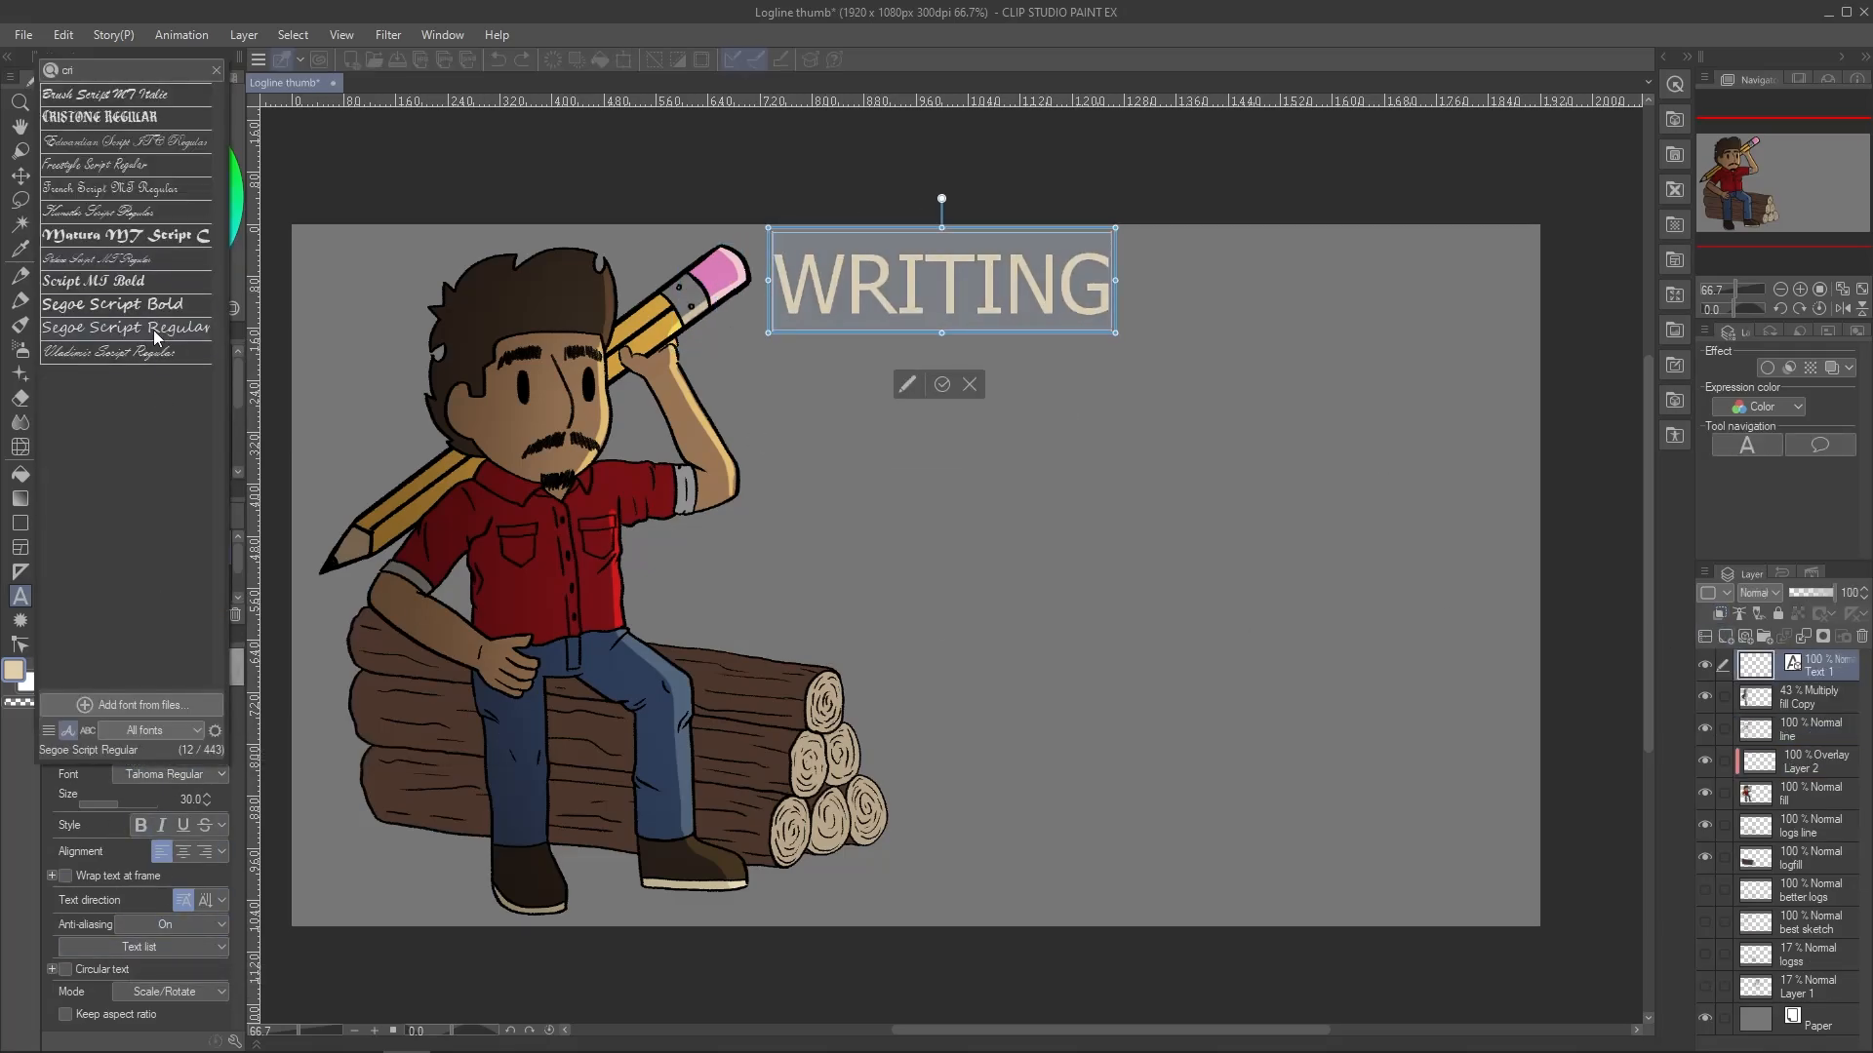
left_click(101, 366)
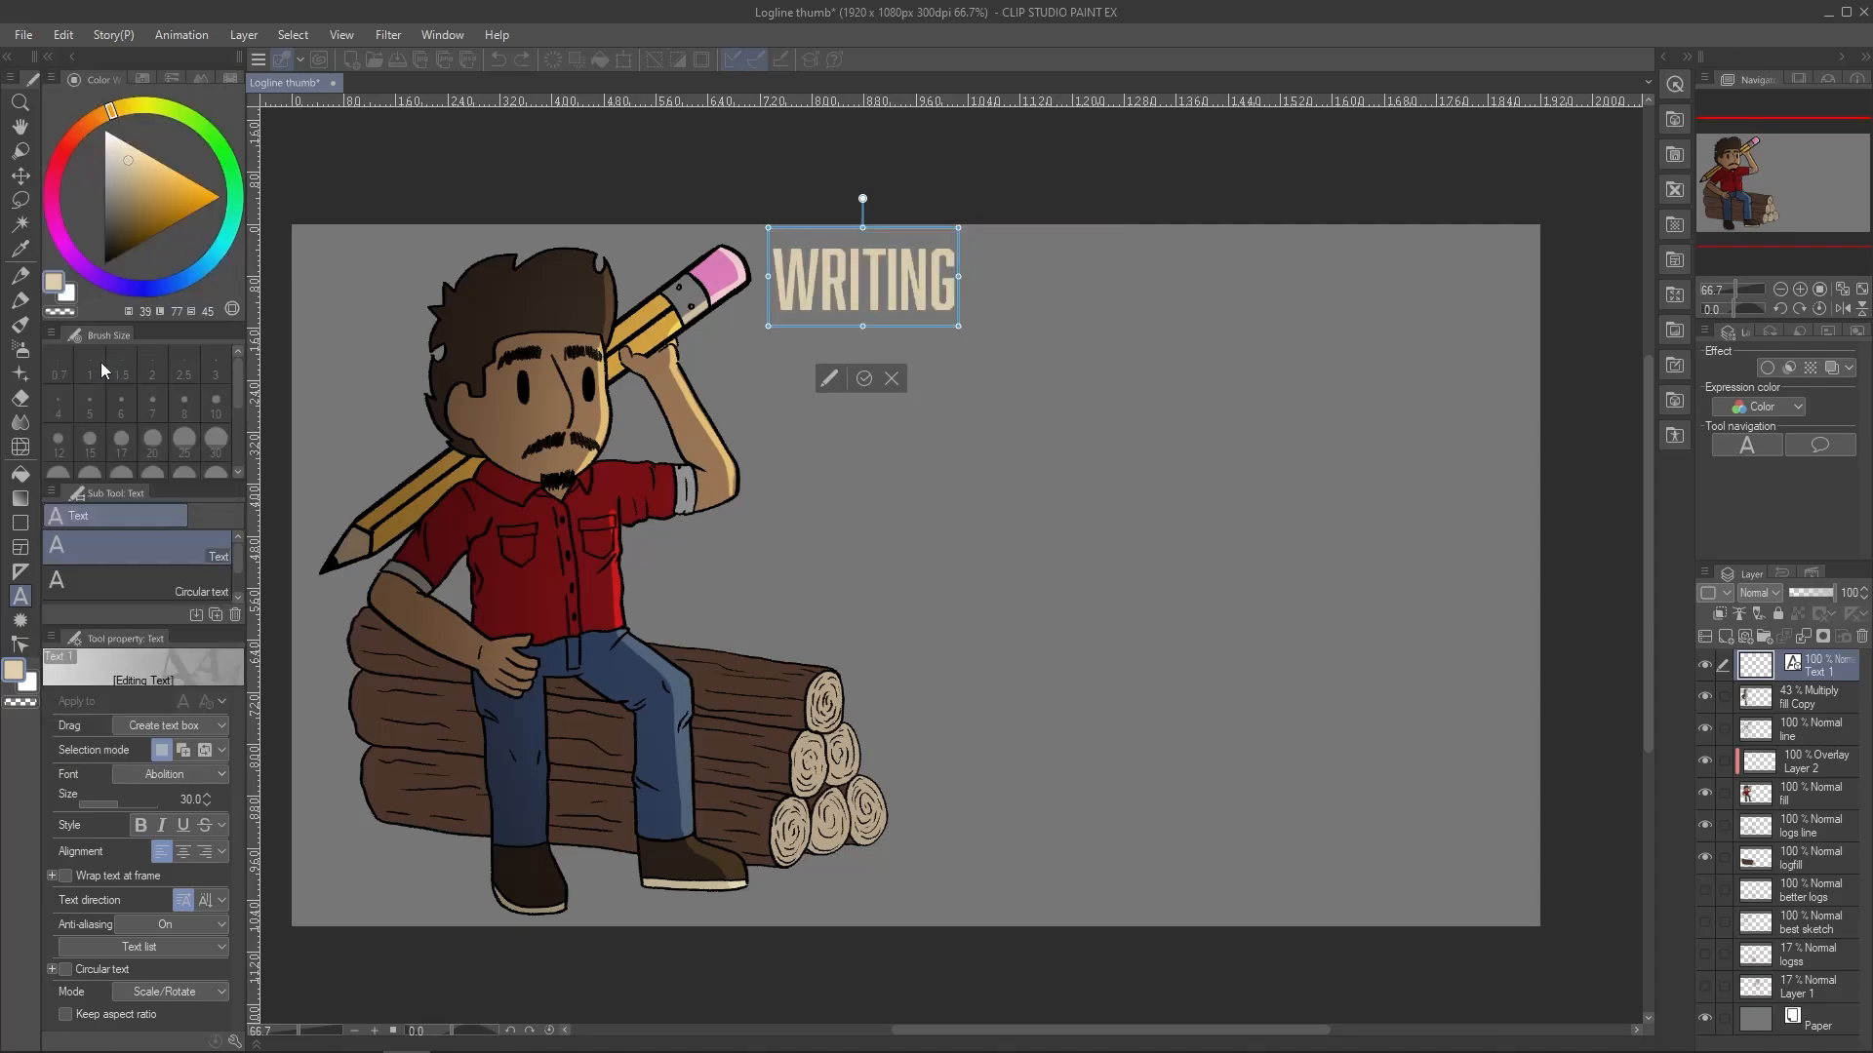
Try the Arial Black and Bahnschrift Bold fonts on the WRITING text
left_click(168, 773)
left_click(88, 576)
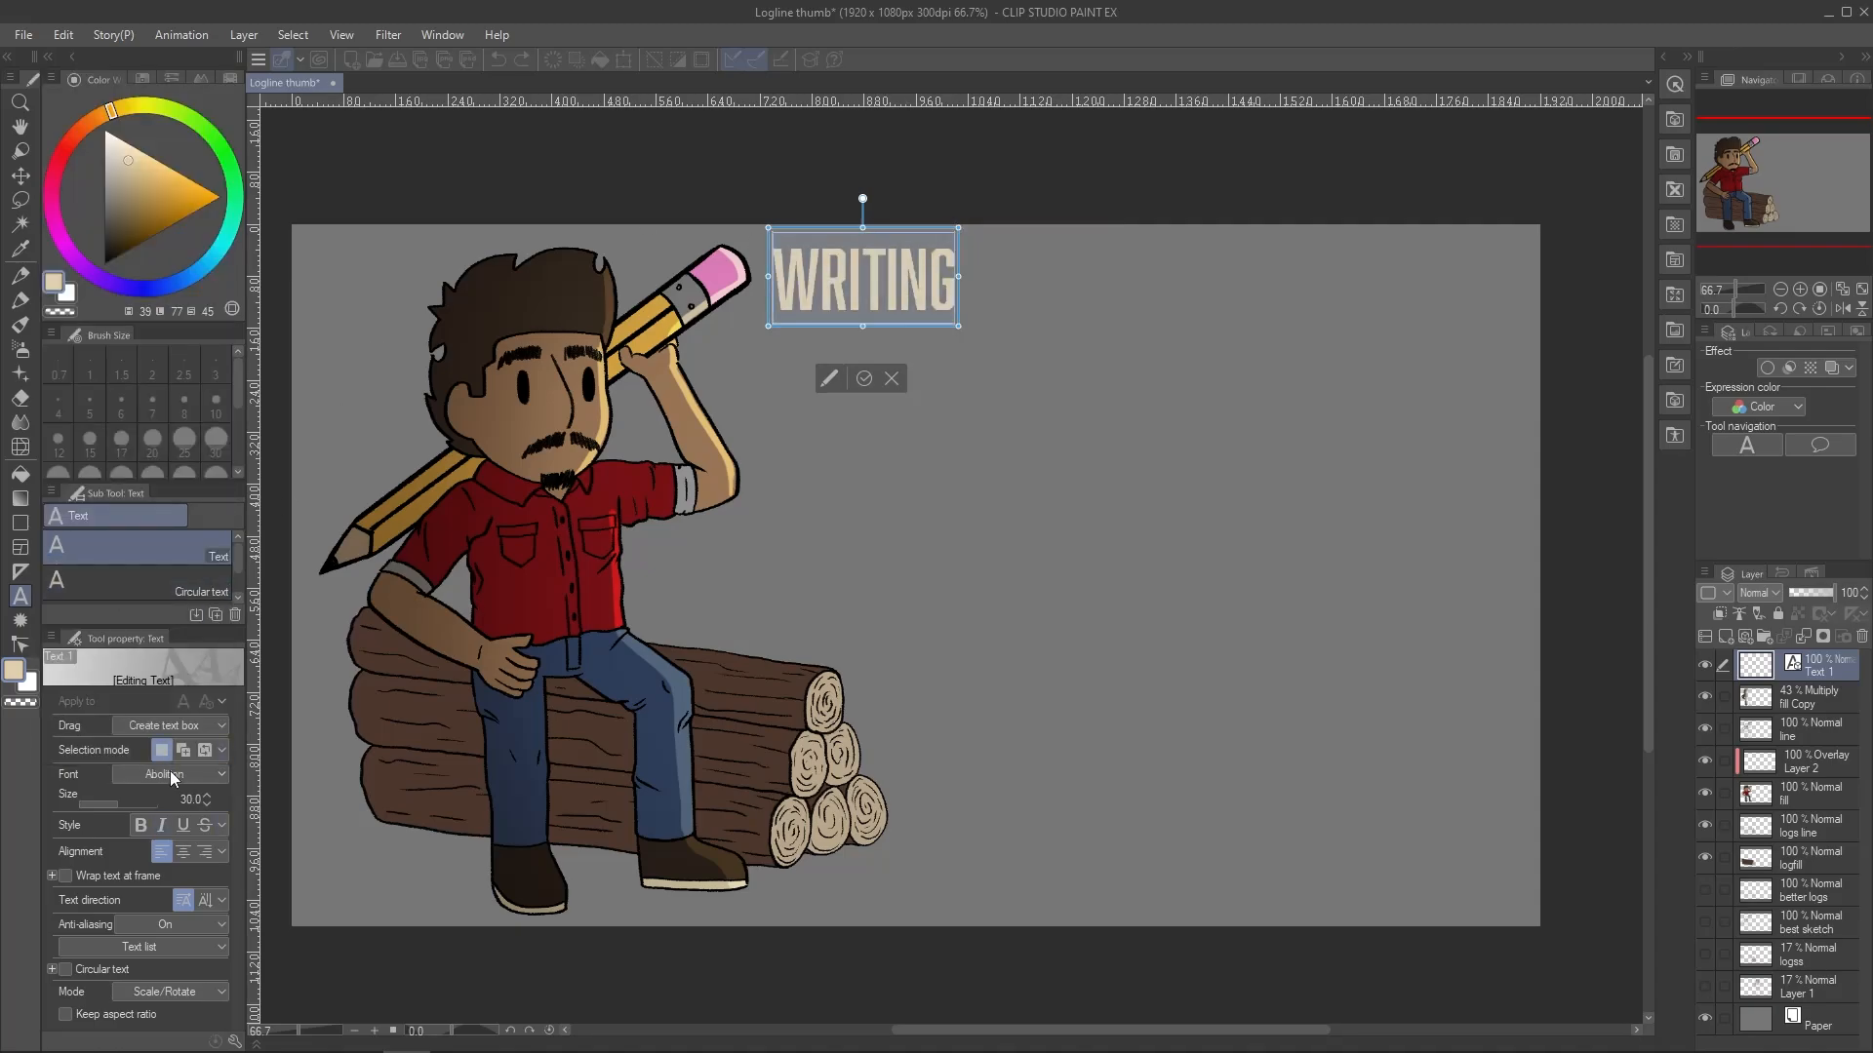
left_click(168, 773)
left_click(88, 576)
left_click(168, 774)
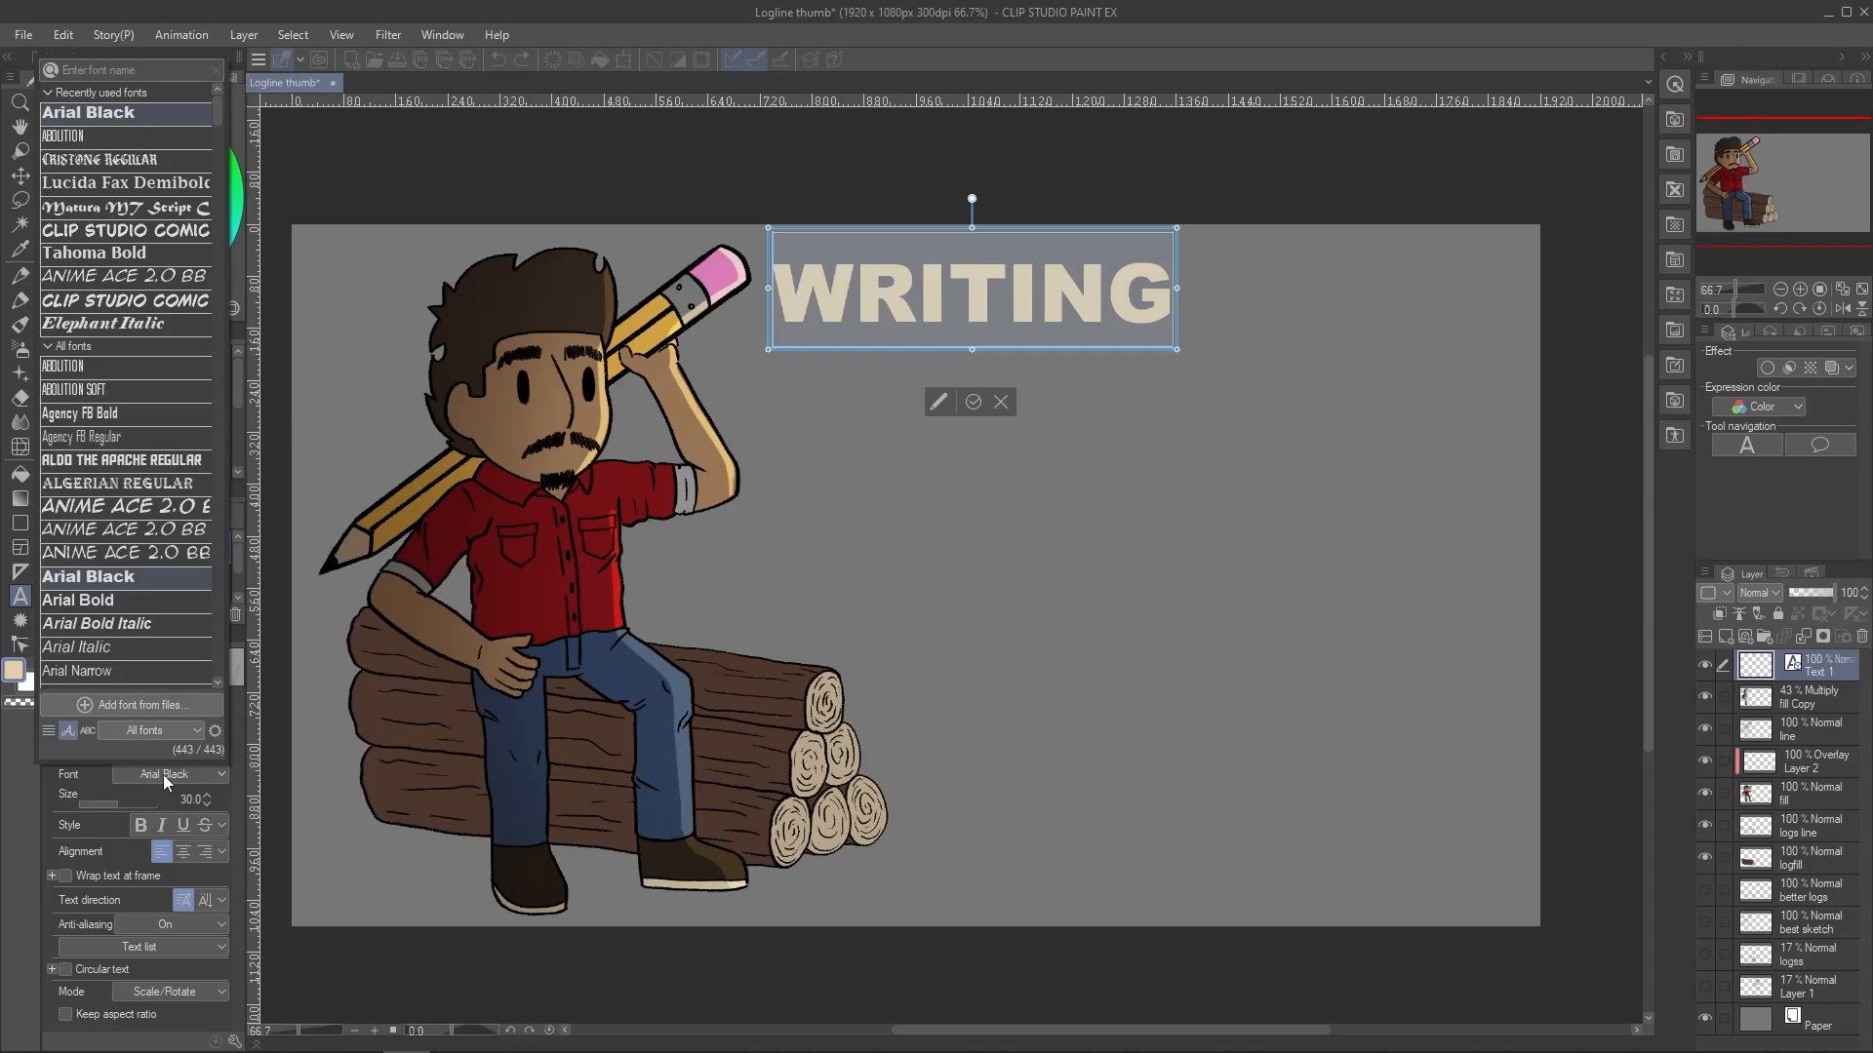
scroll(89, 536, "down", 5)
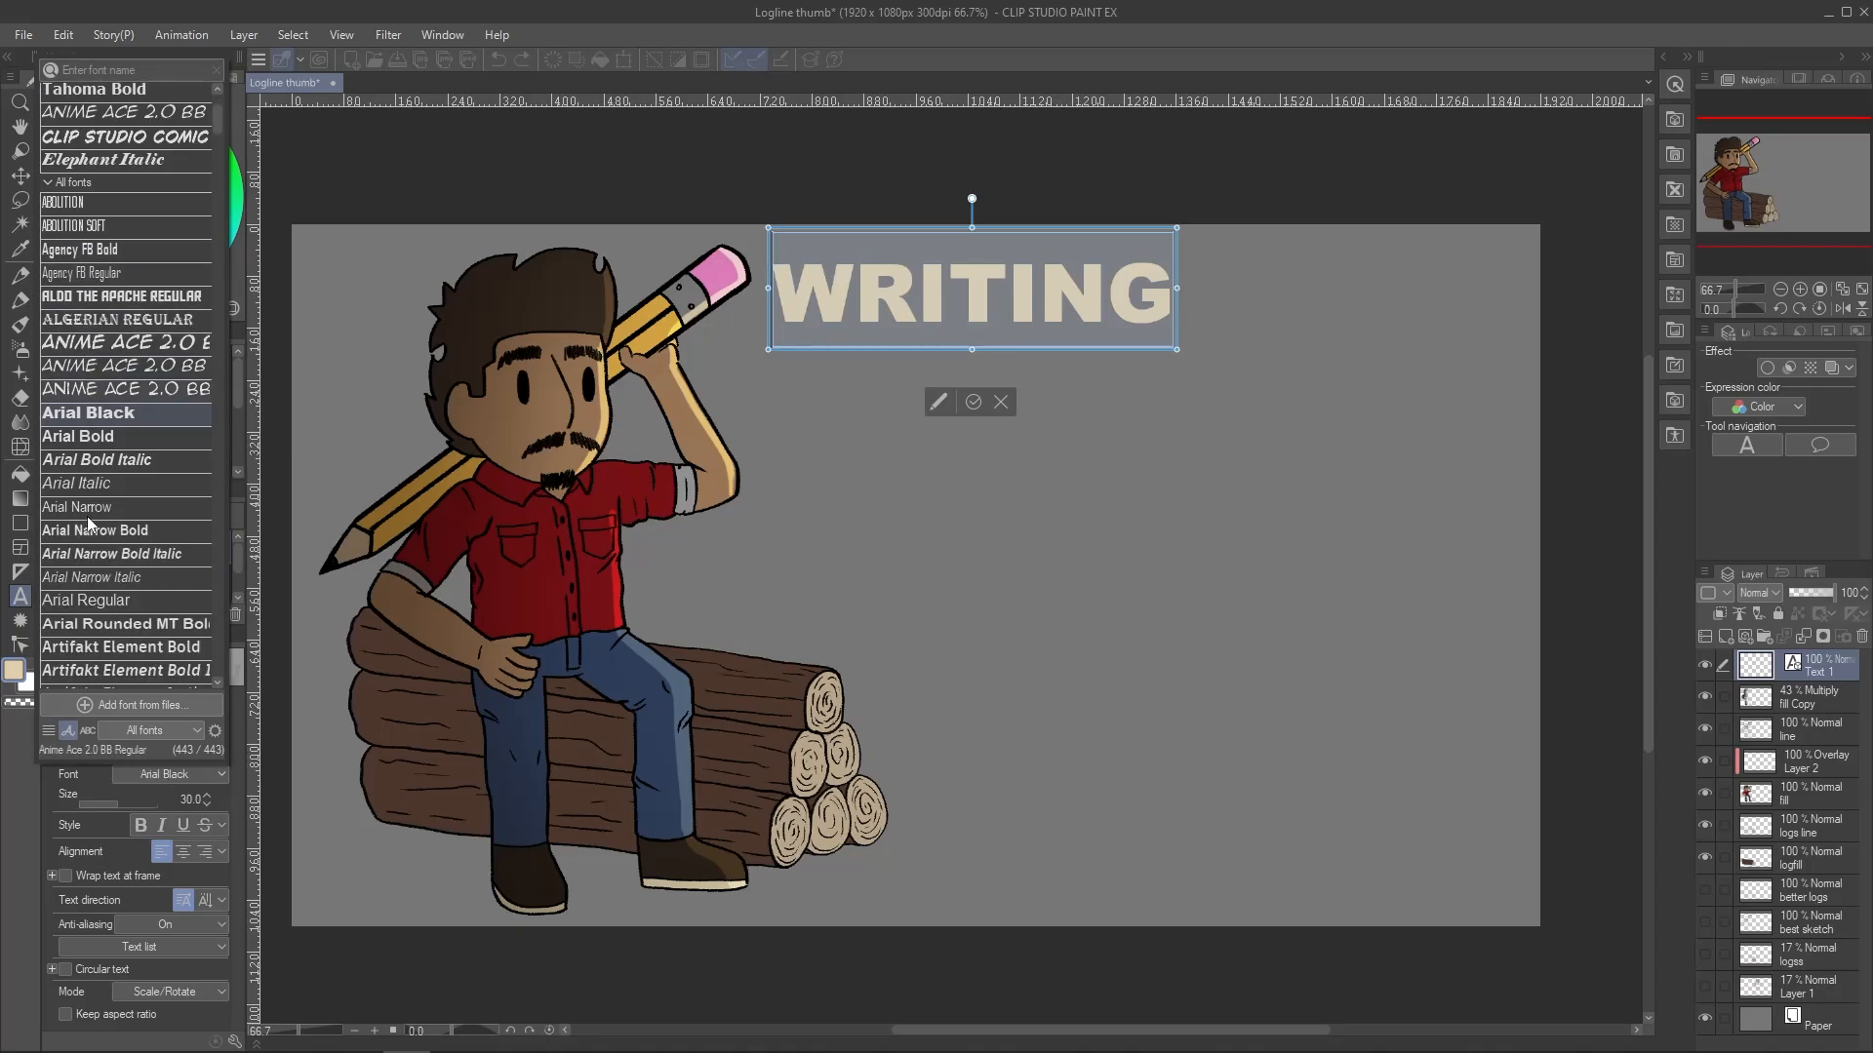
left_click(90, 536)
left_click(168, 774)
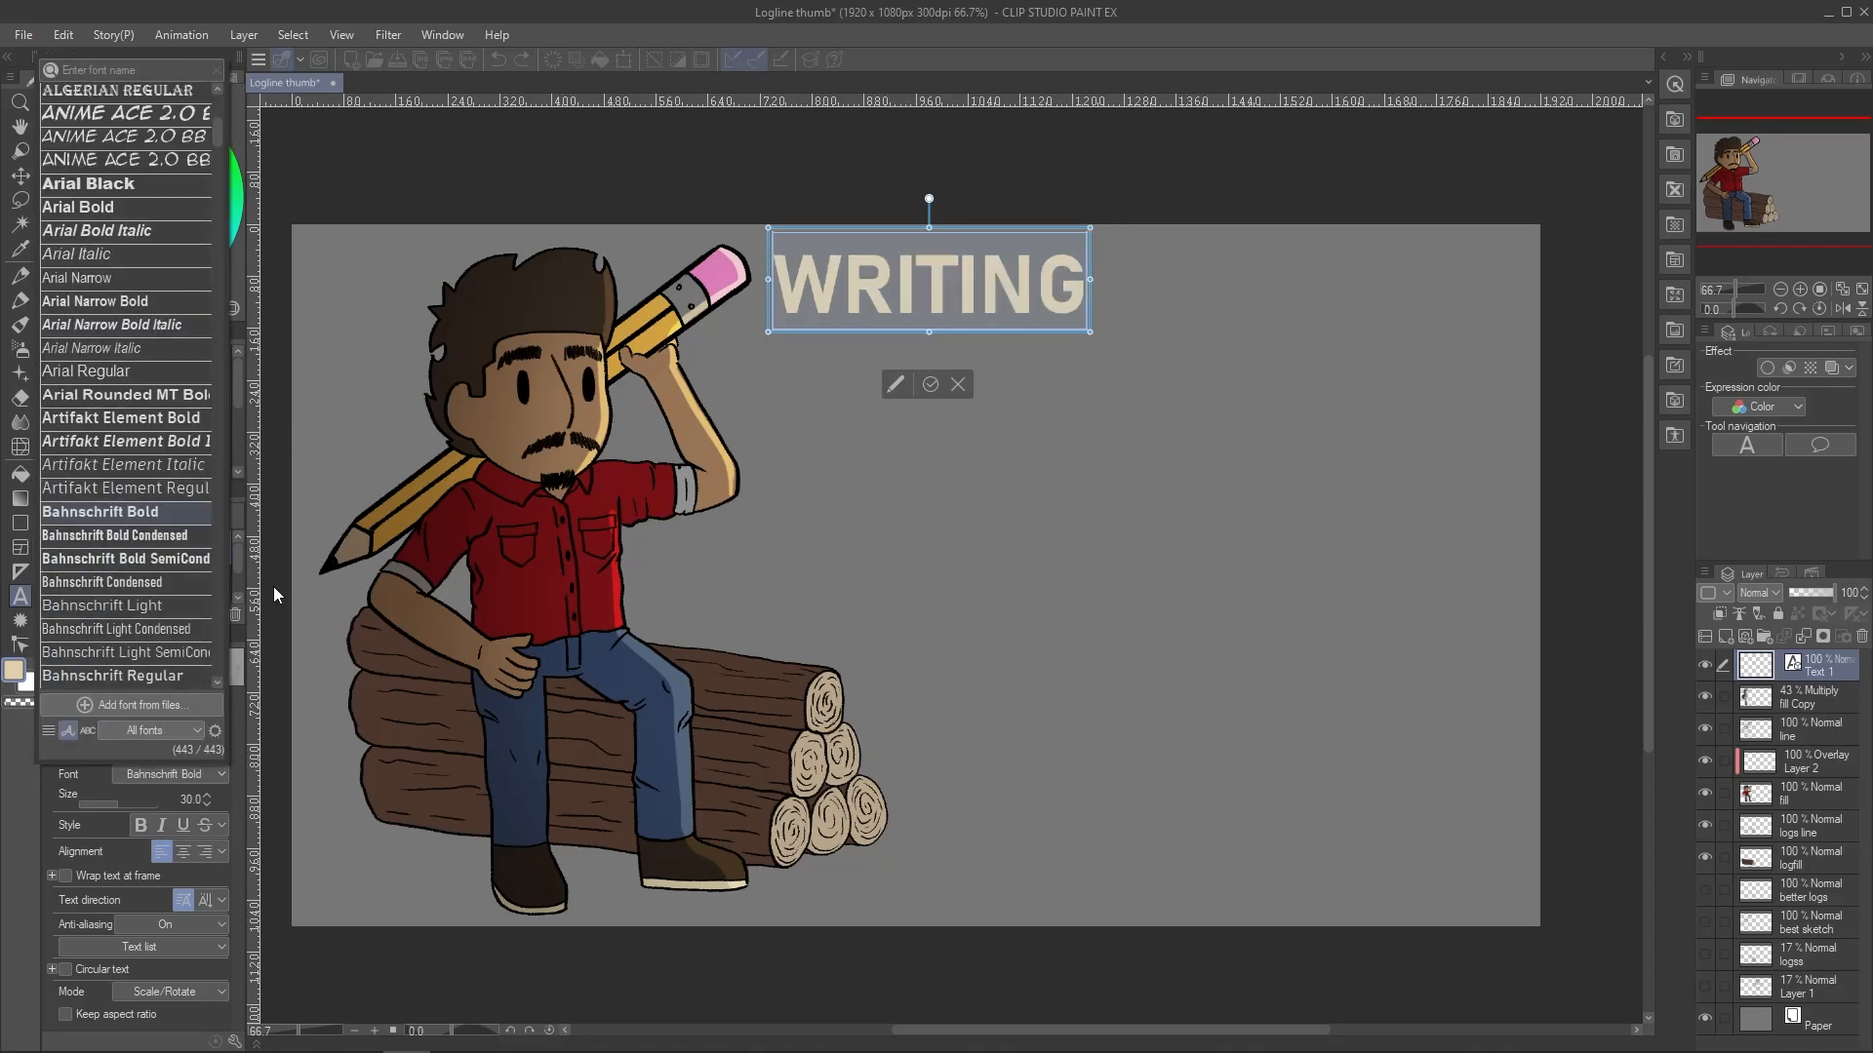
scroll(78, 560, "down", 10)
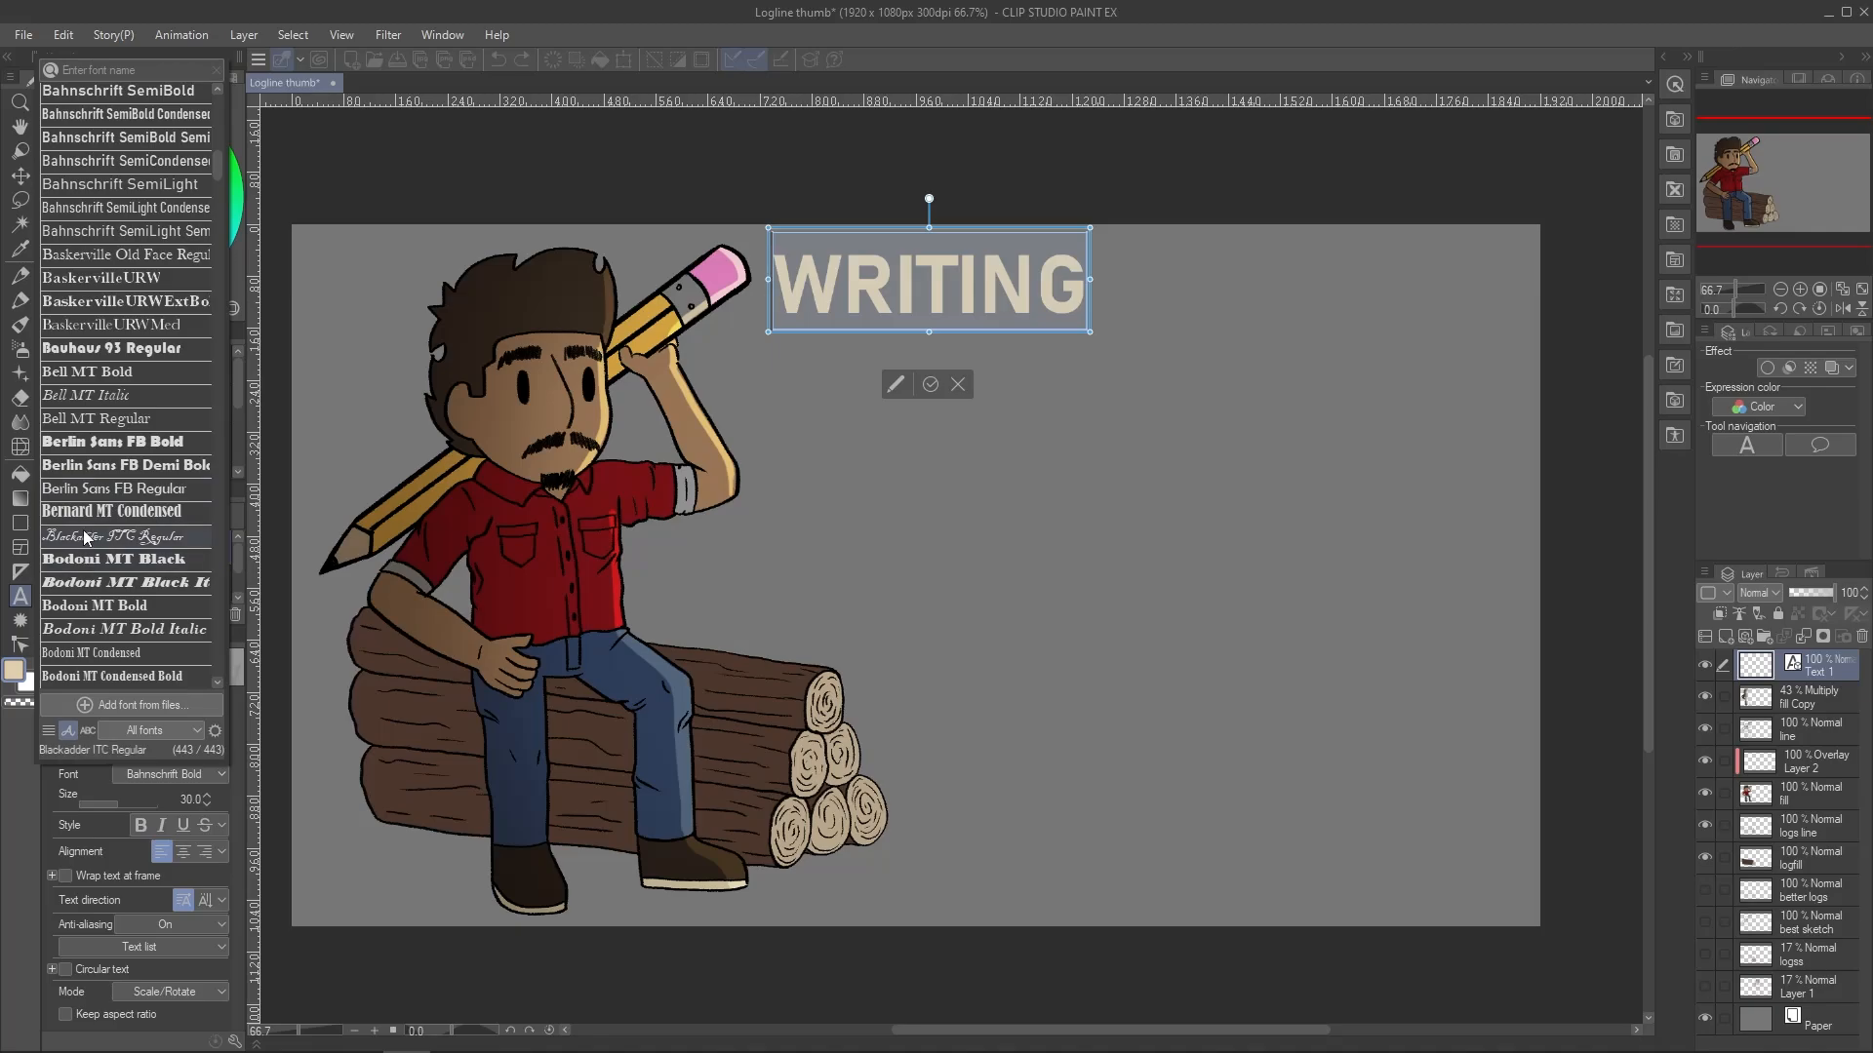
scroll(125, 586, "down", 2)
scroll(125, 586, "down", 10)
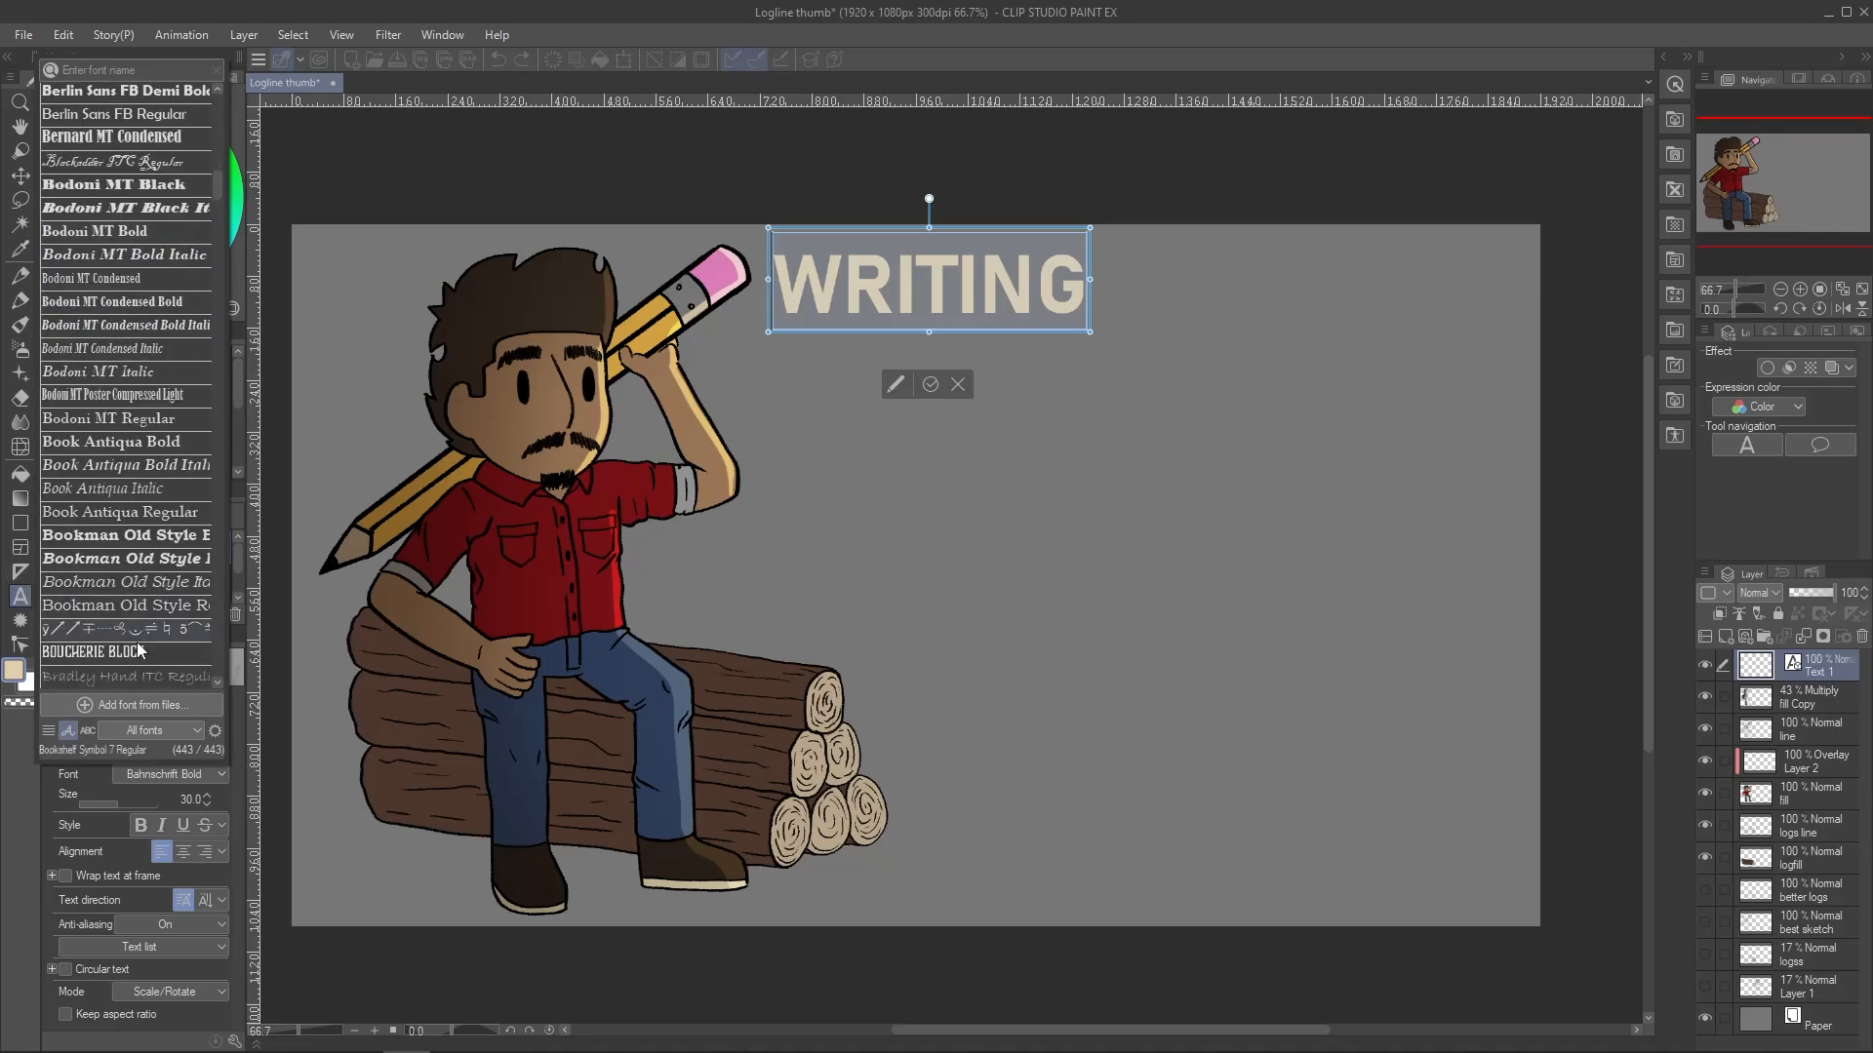
Enlarge the WRITING text across the space beside the pencil and set its font to Century Schoolbook Bold Italic
left_click(125, 584)
left_click_drag(1102, 339, 1447, 409)
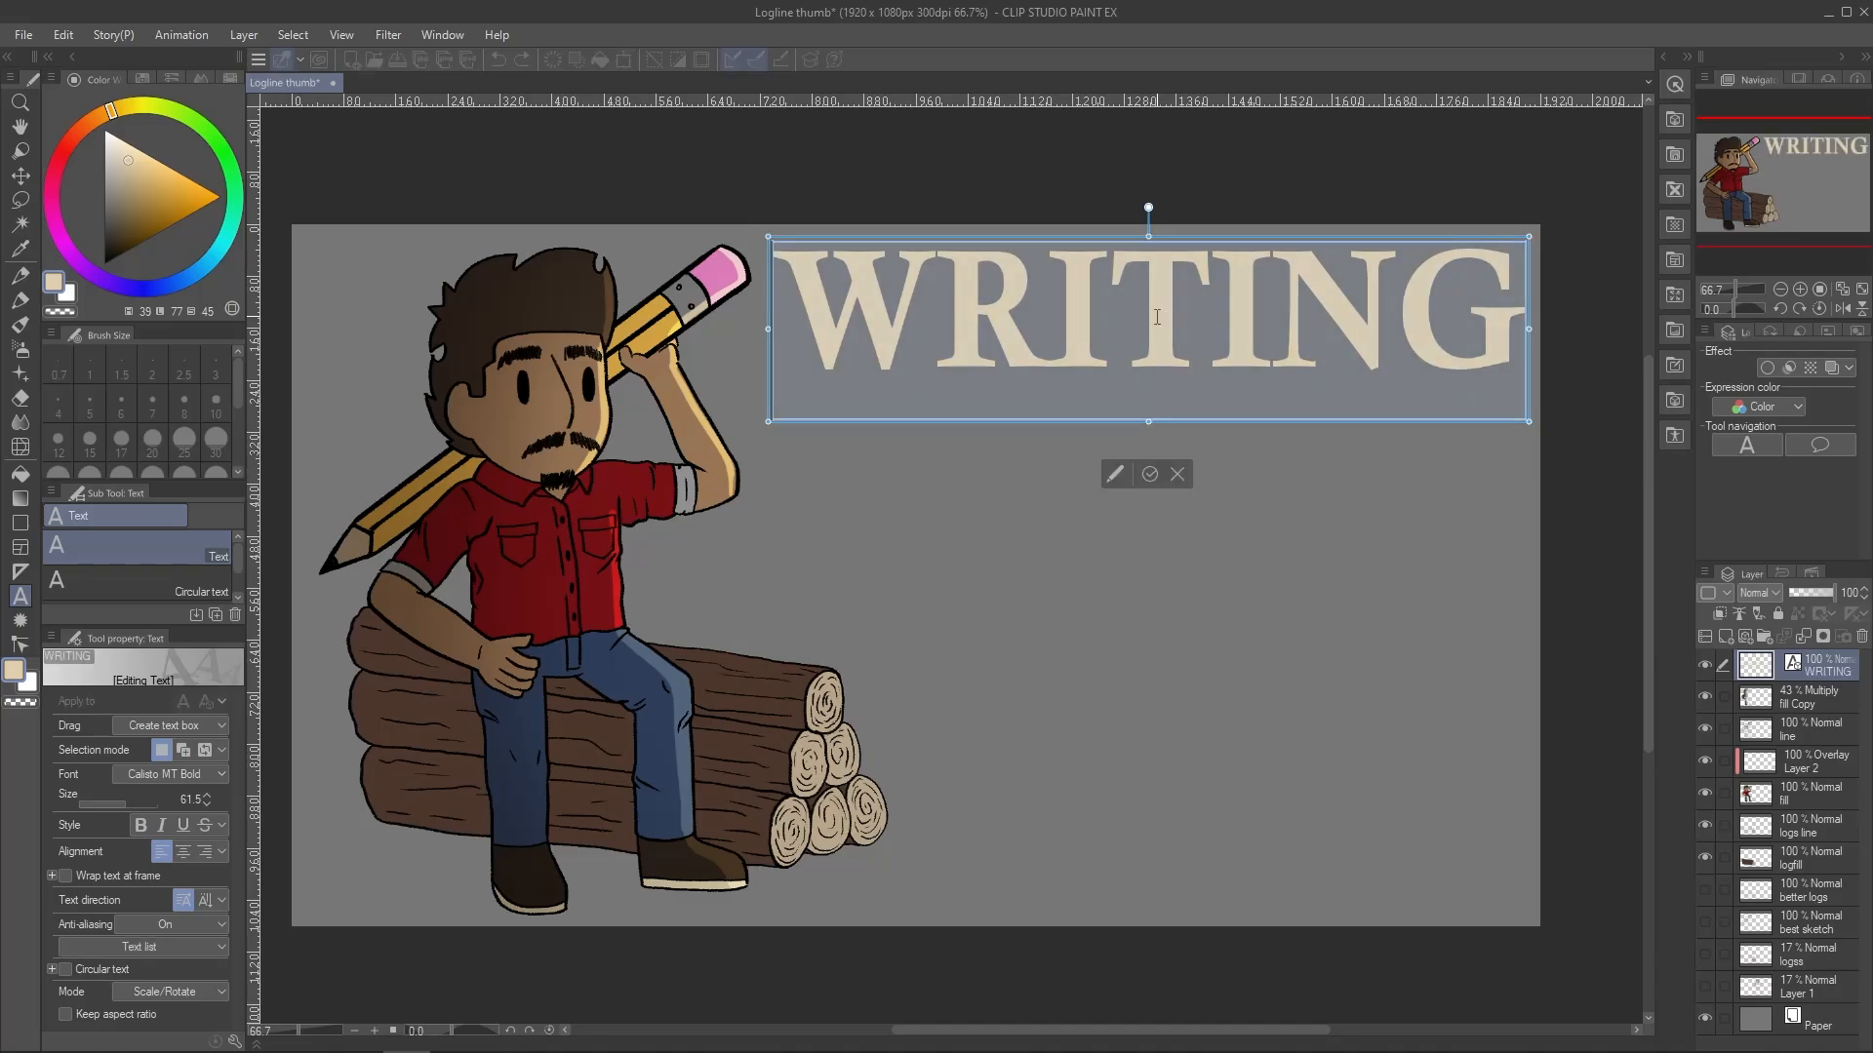
key("ctrl+a")
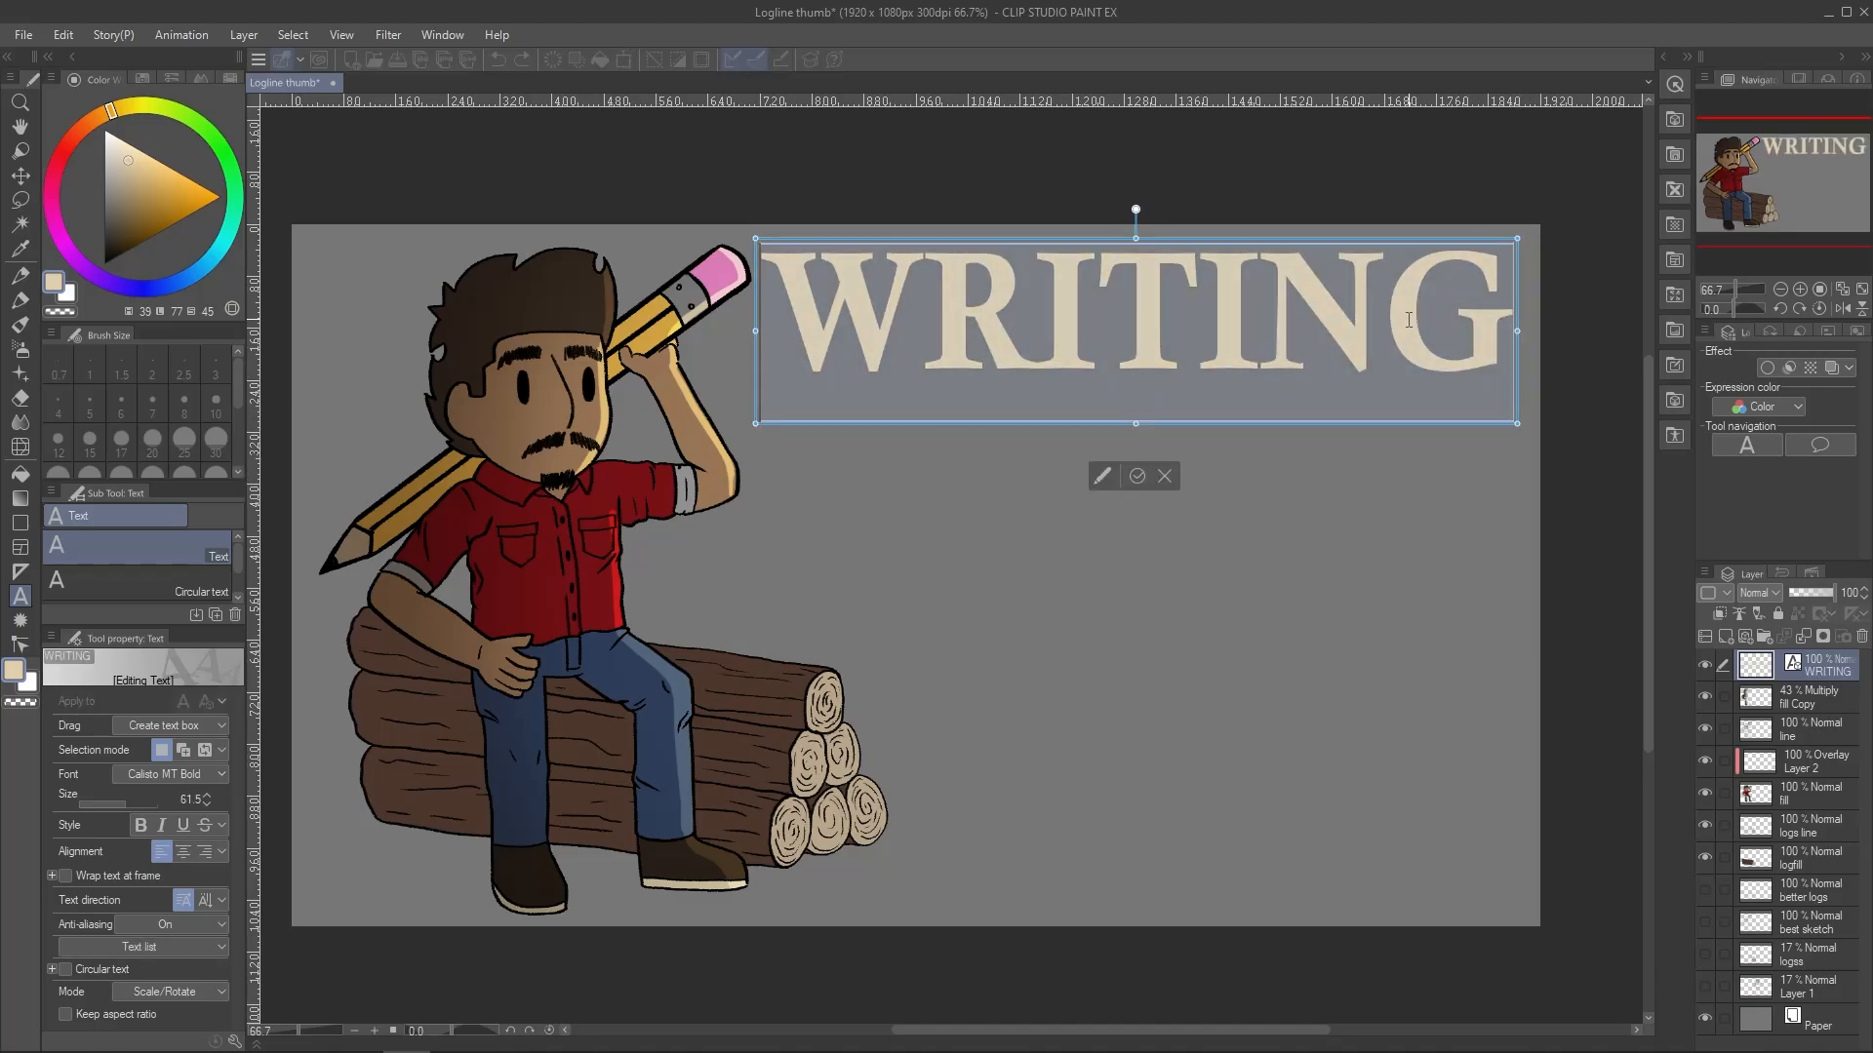
scroll(144, 780, "down", 5)
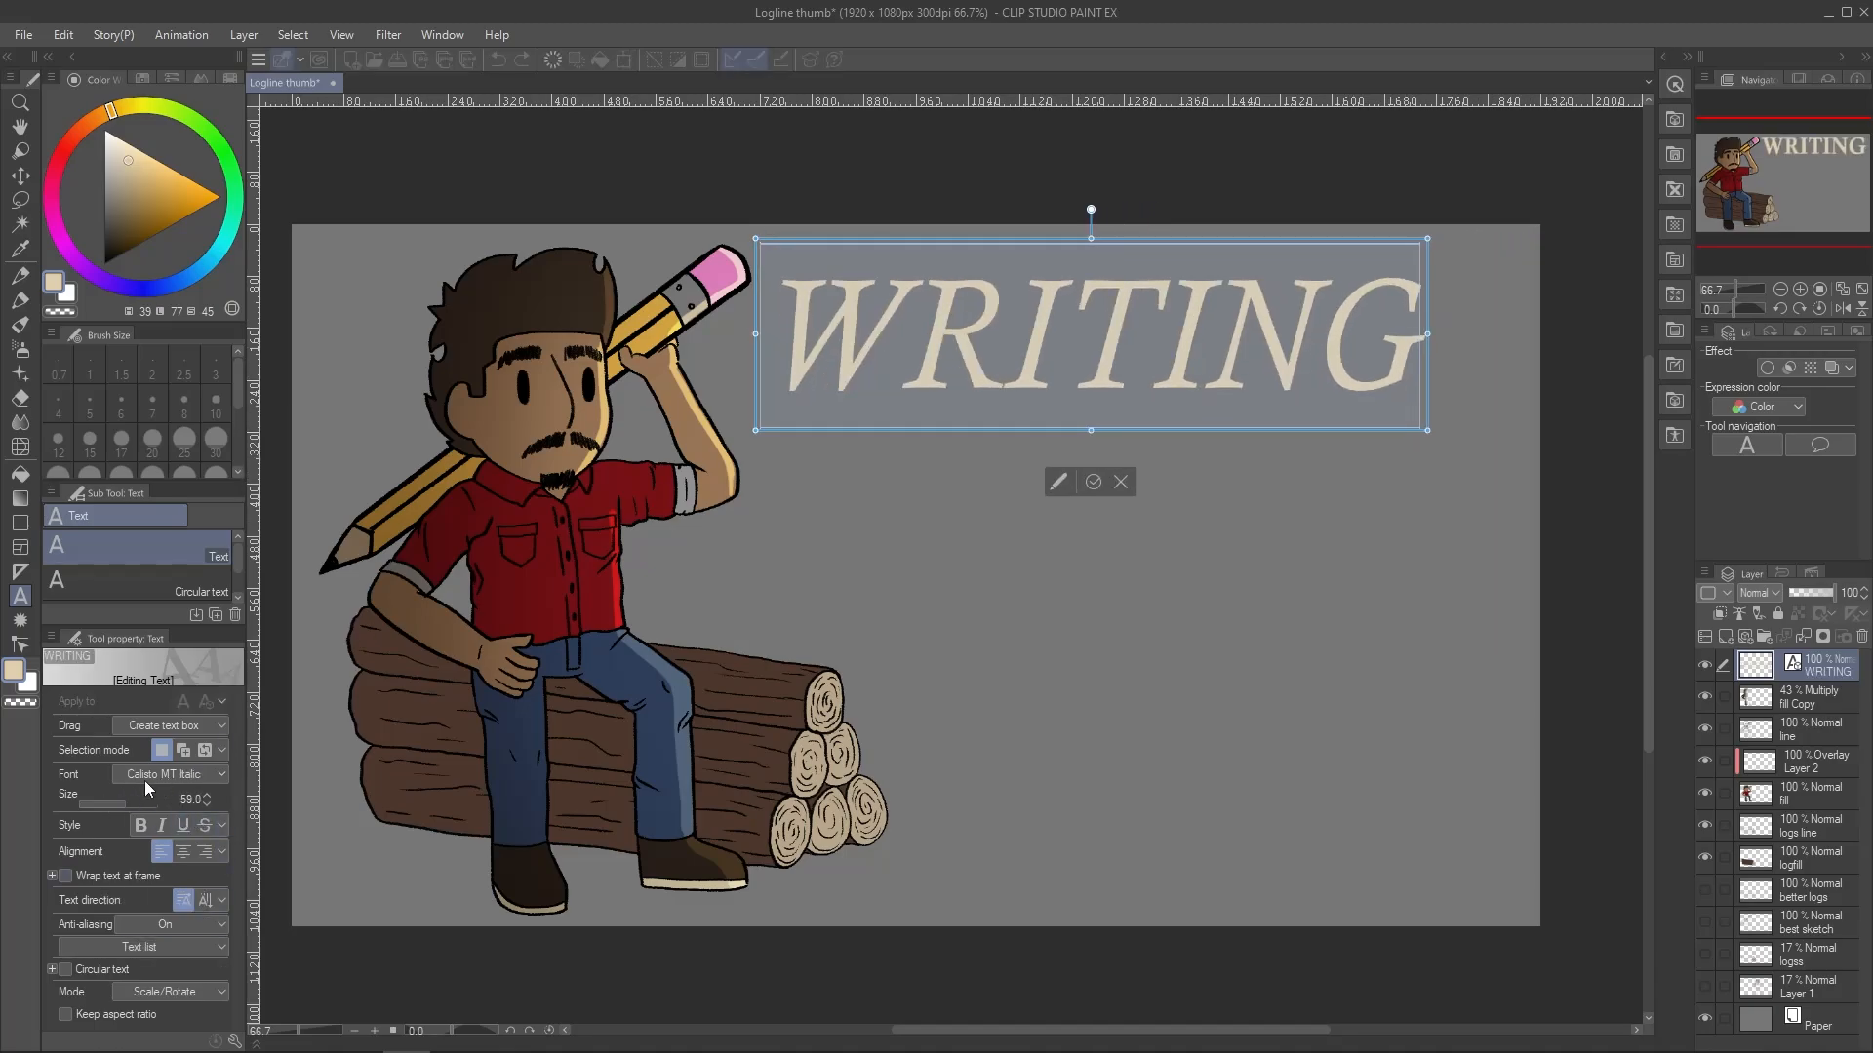
scroll(195, 774, "down", 4)
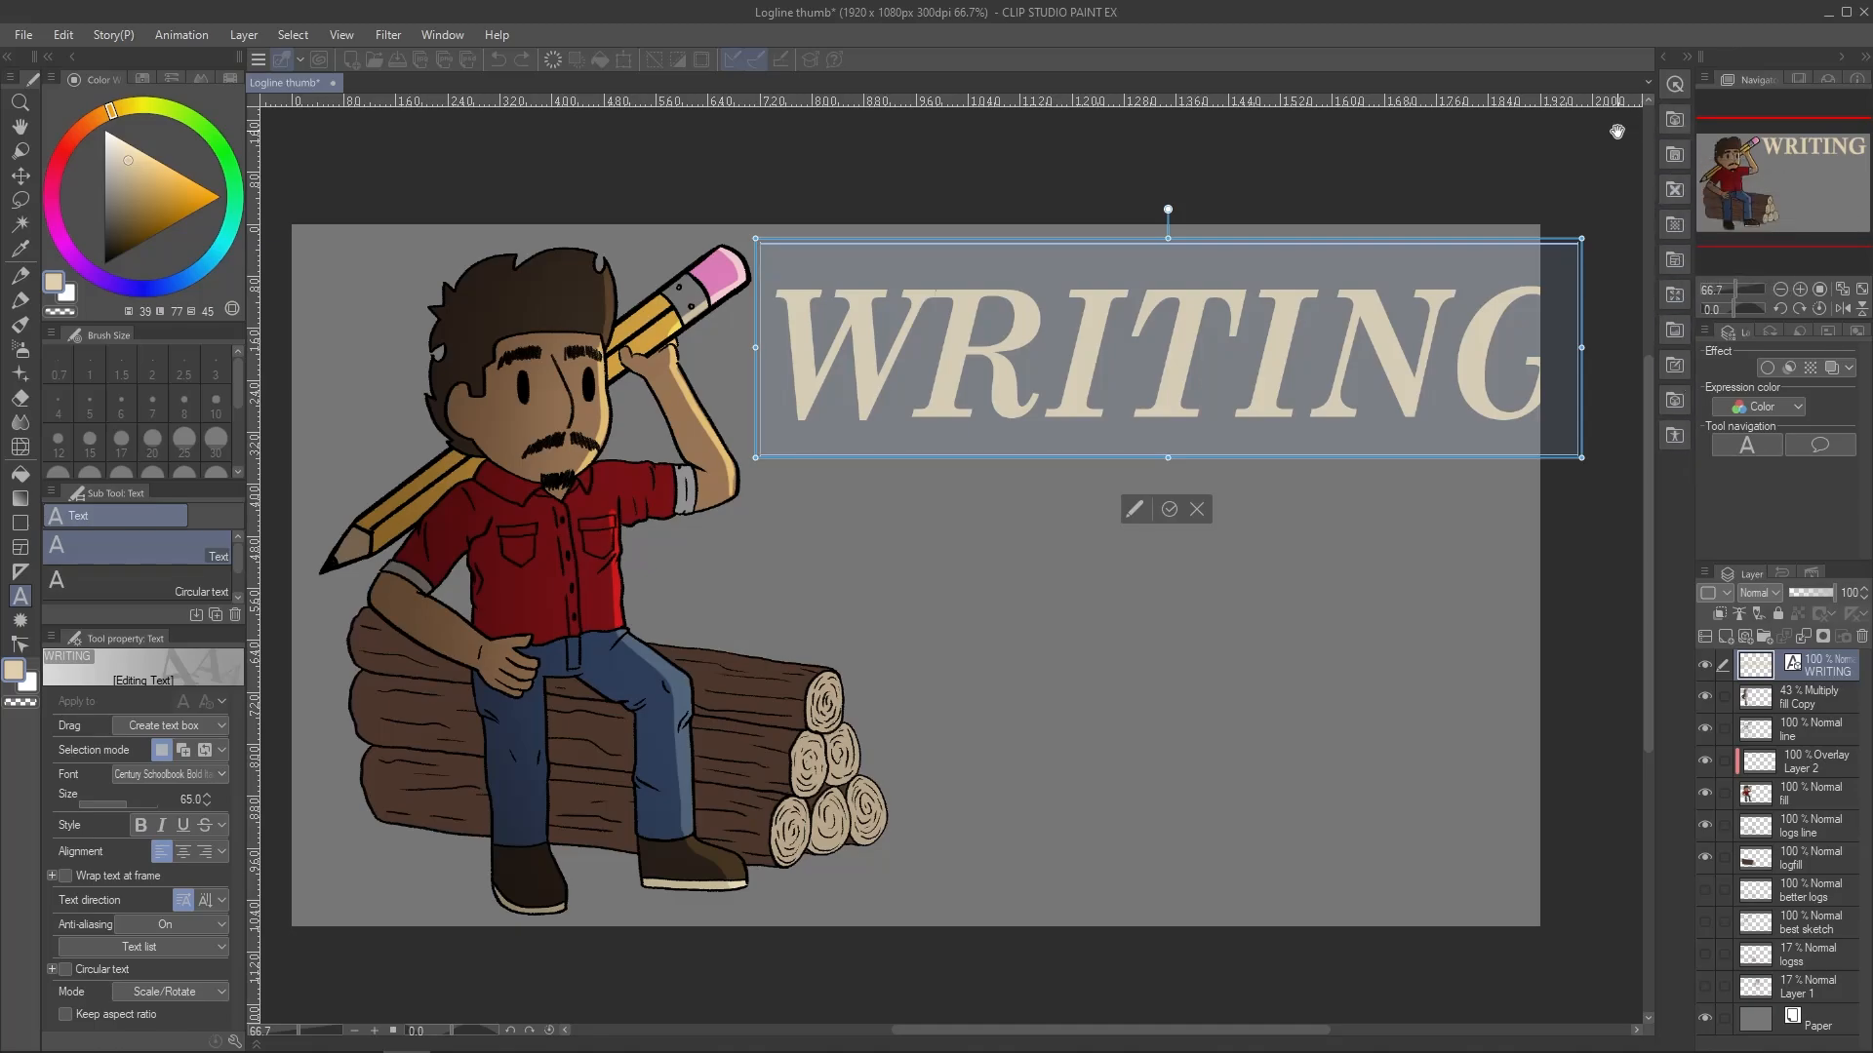
Set the WRITING text's character spacing to 4.0 in its detailed font settings
left_click(1164, 508)
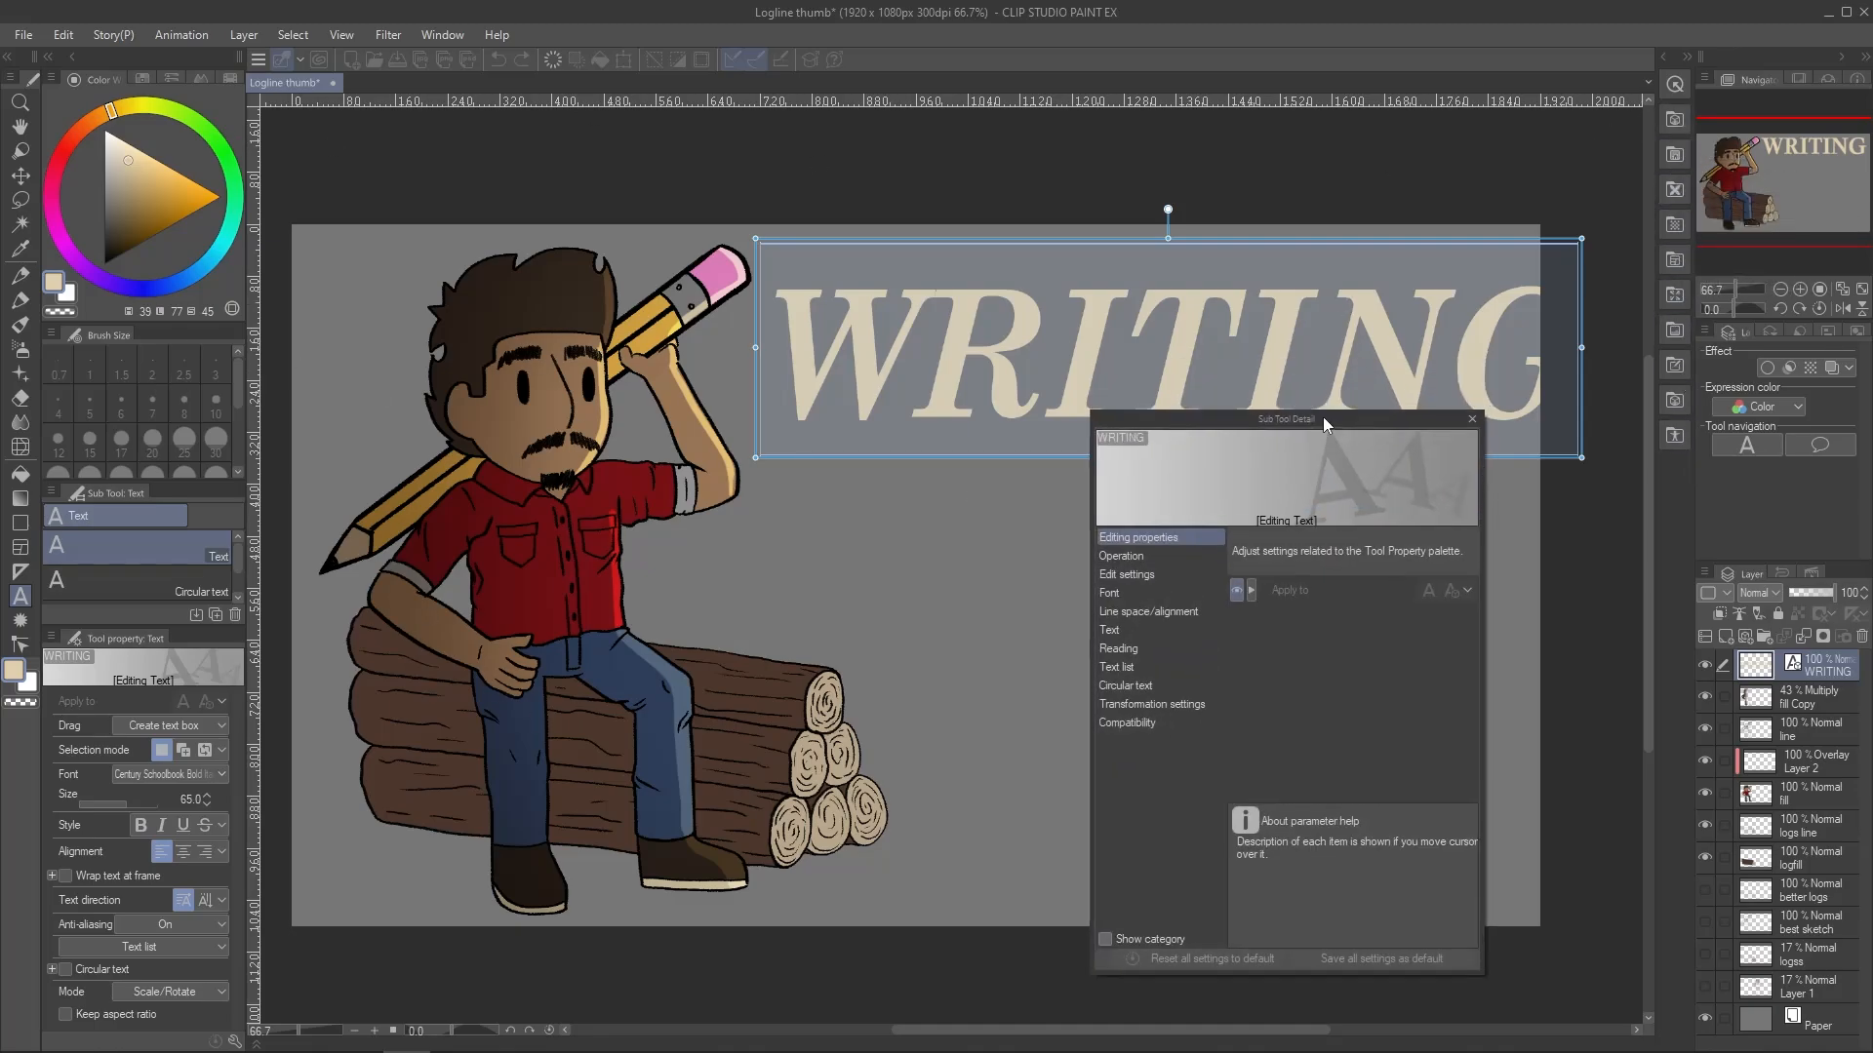
left_click(1136, 695)
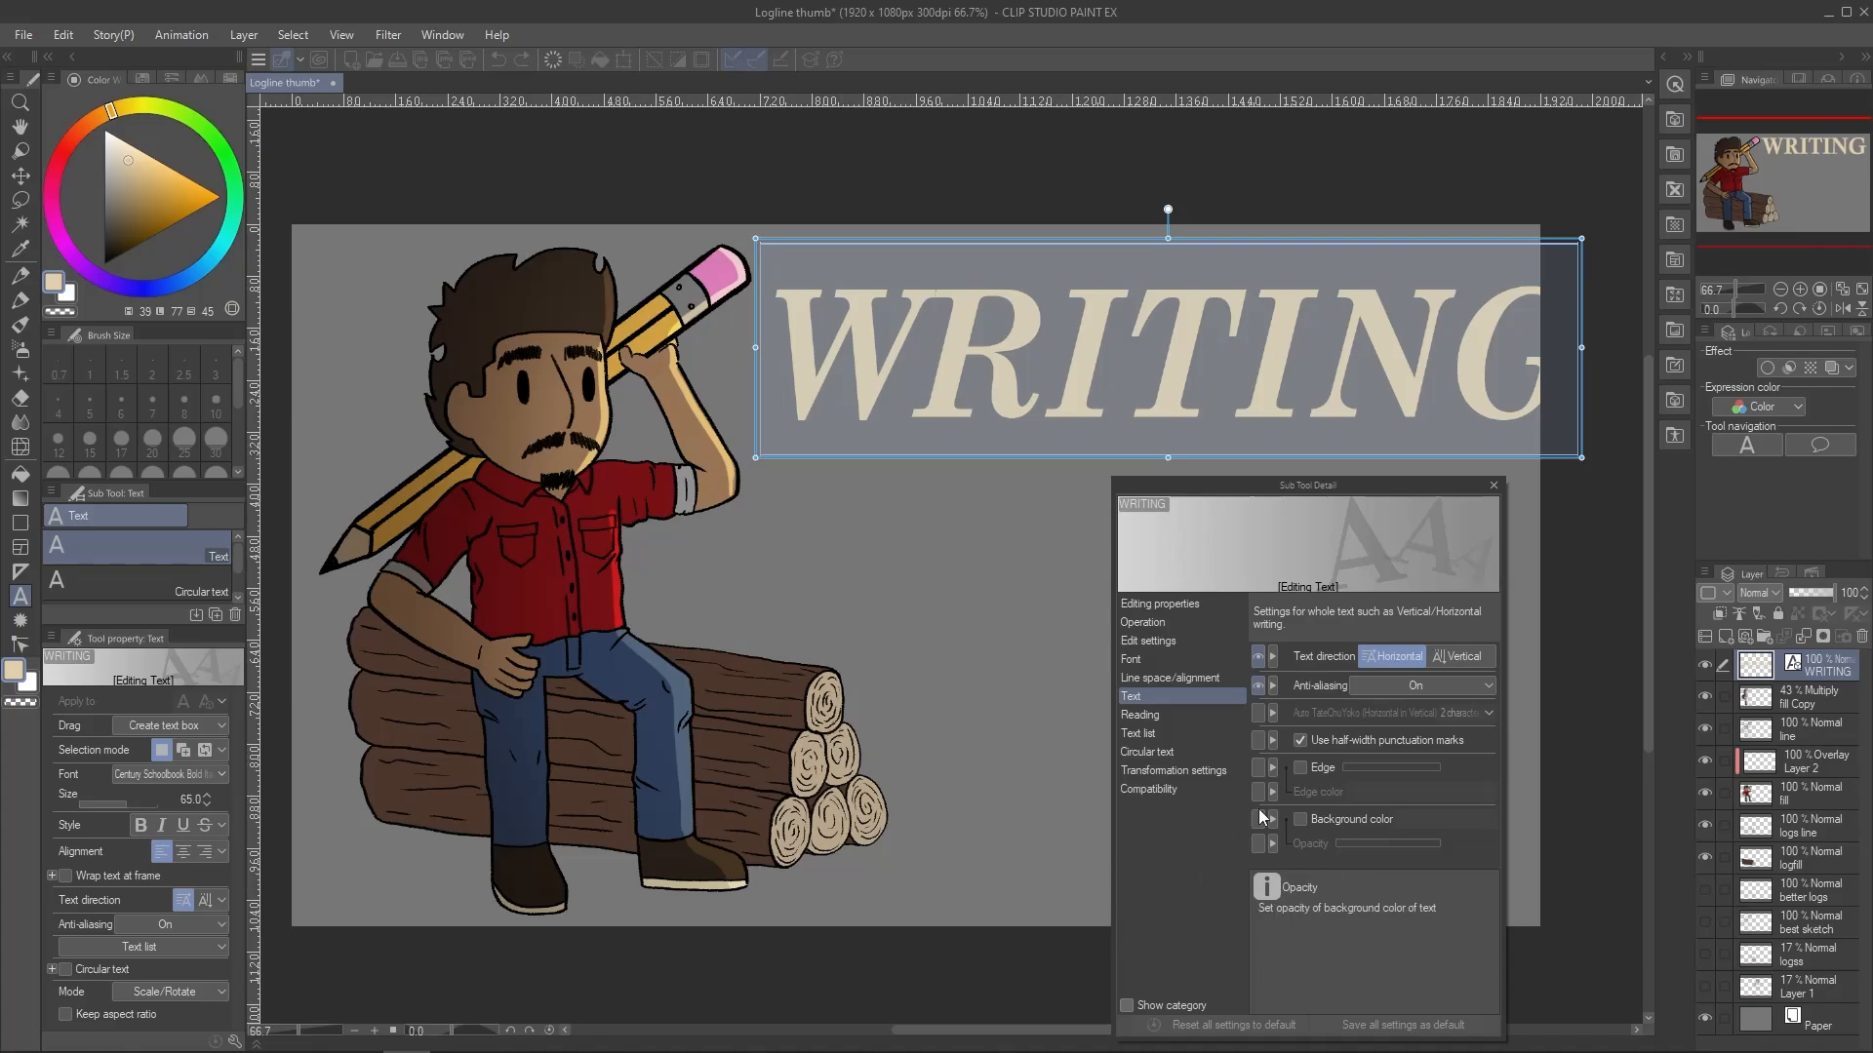
left_click(1144, 716)
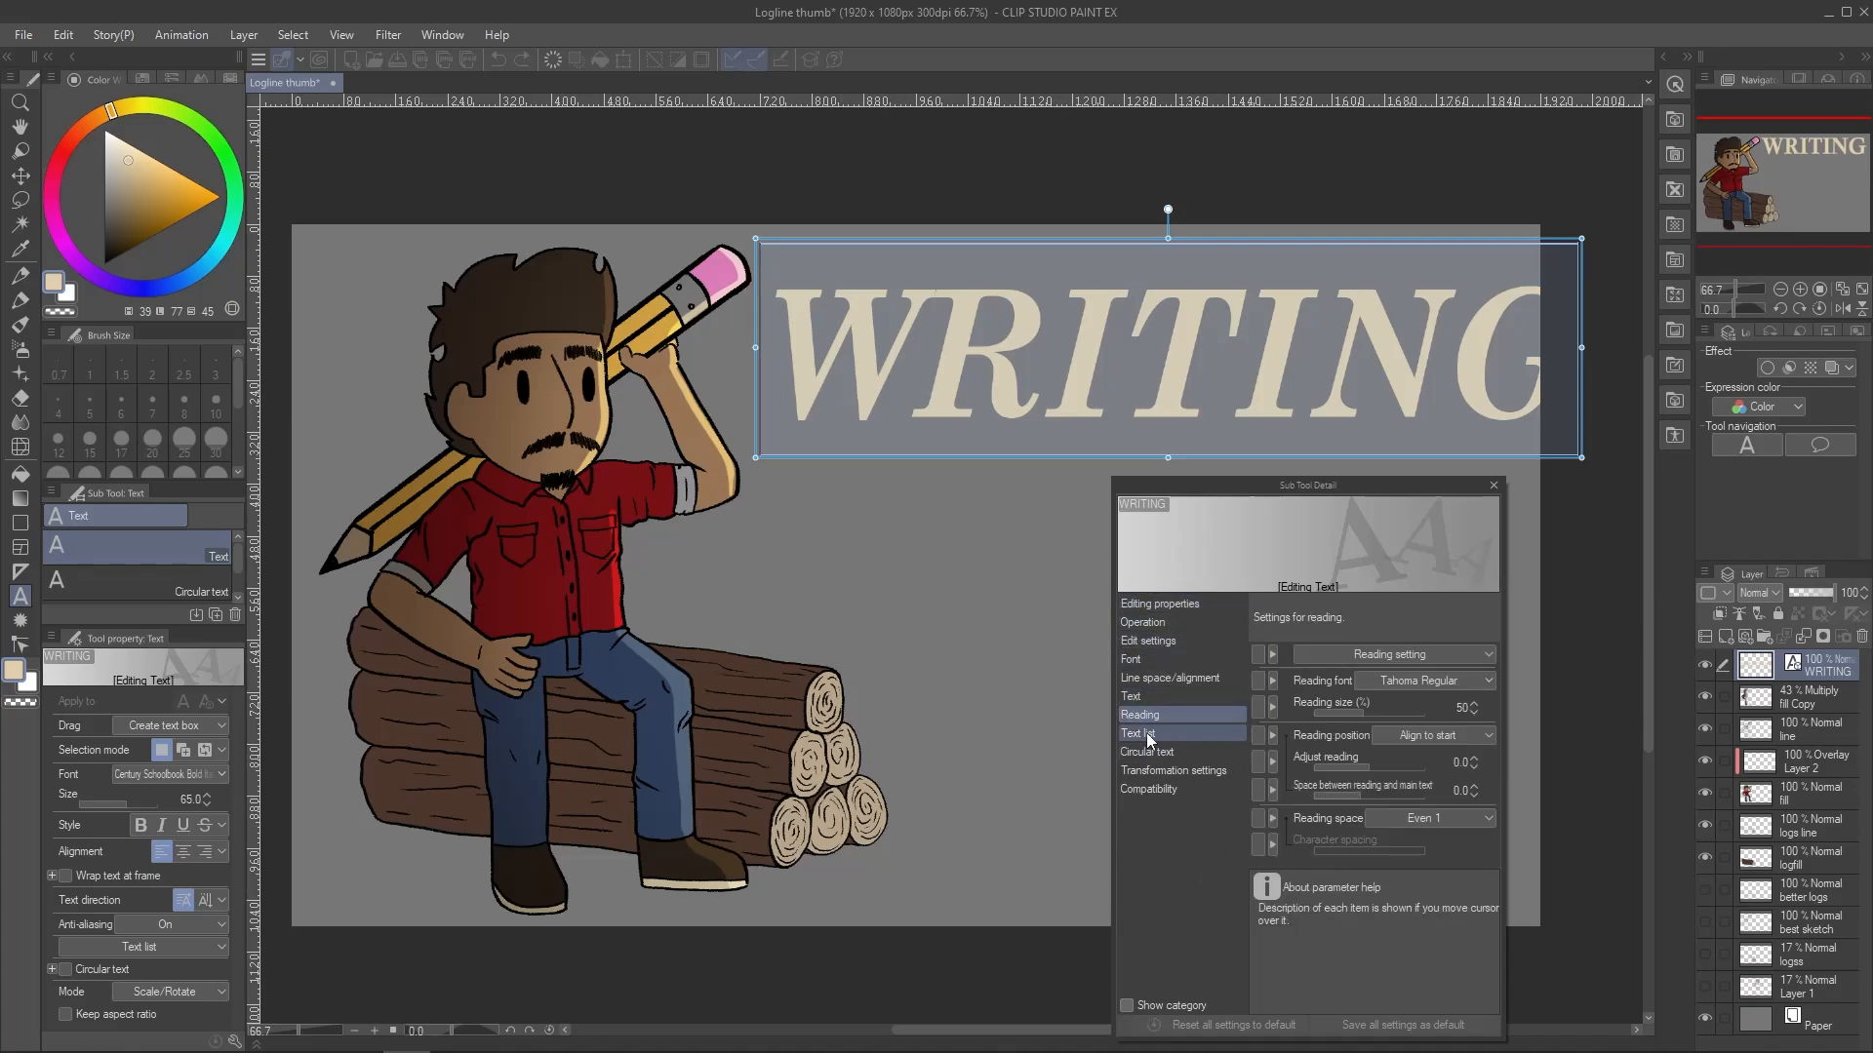
left_click(1145, 733)
left_click(1156, 754)
left_click(1144, 790)
left_click(1141, 623)
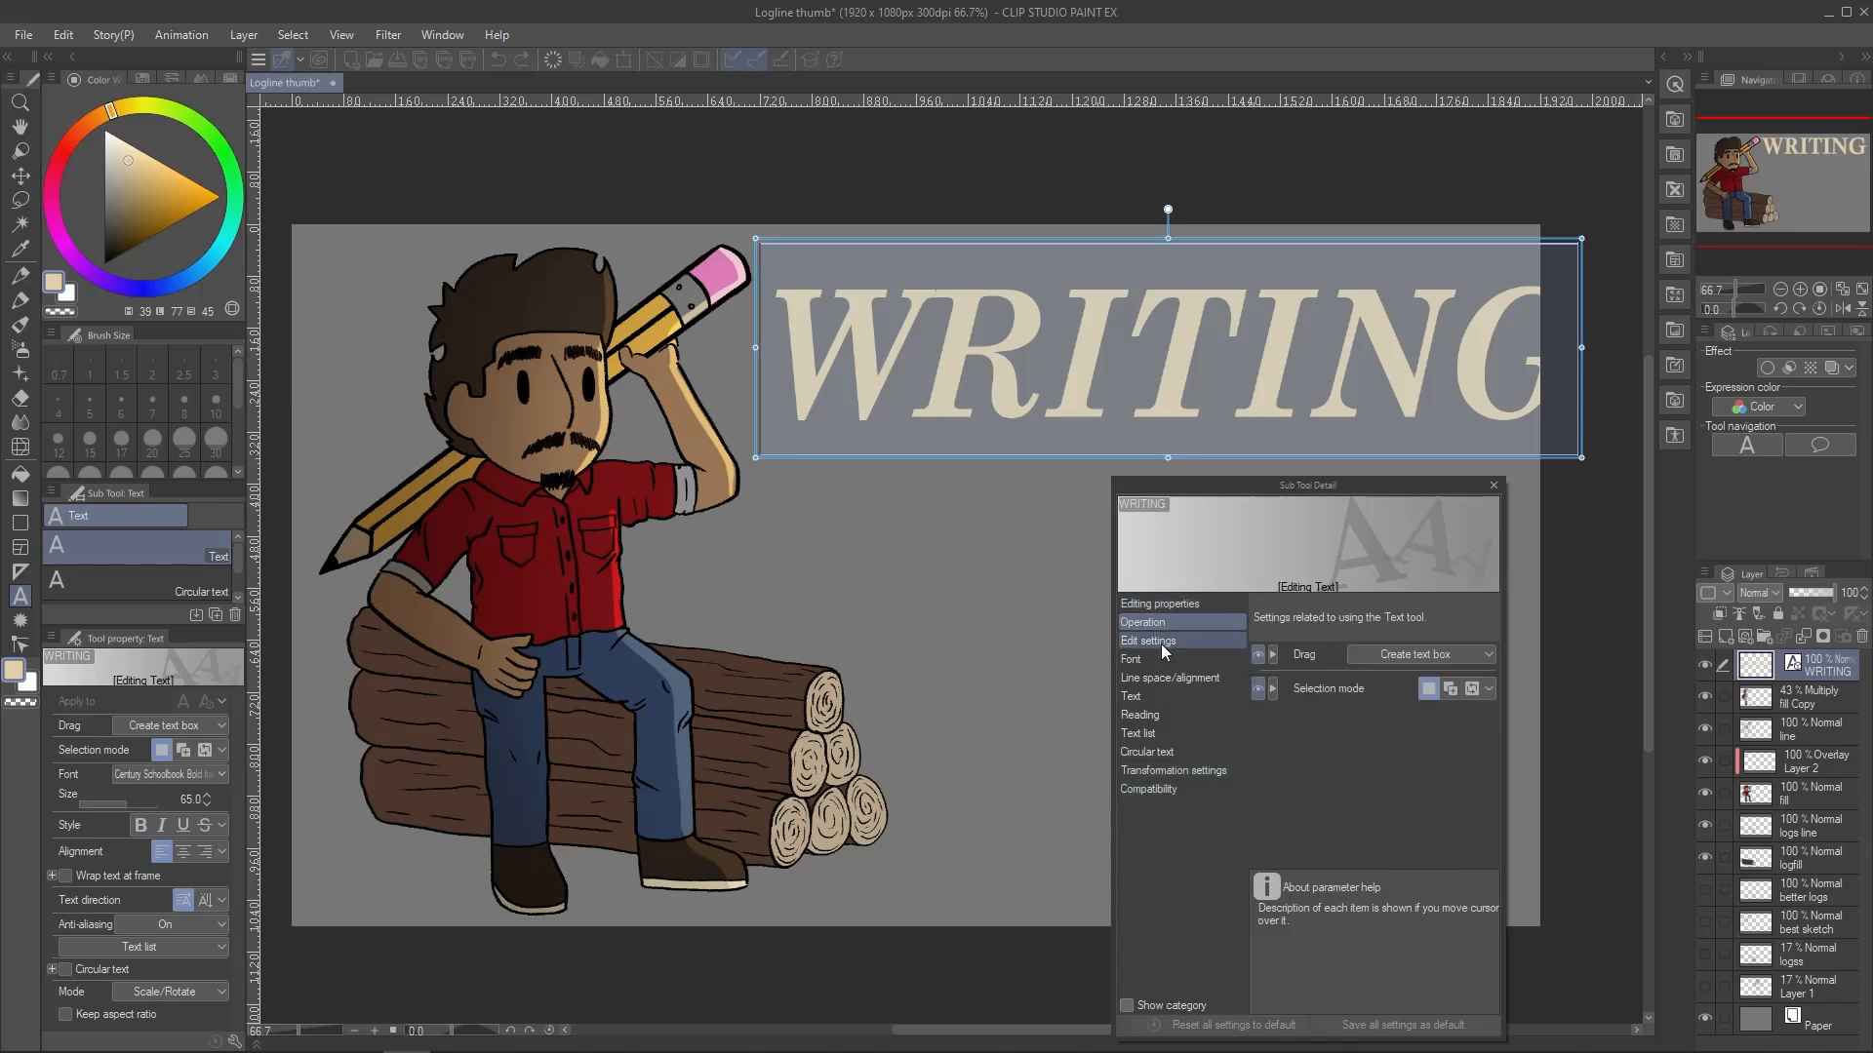
left_click(1158, 661)
left_click(1365, 798)
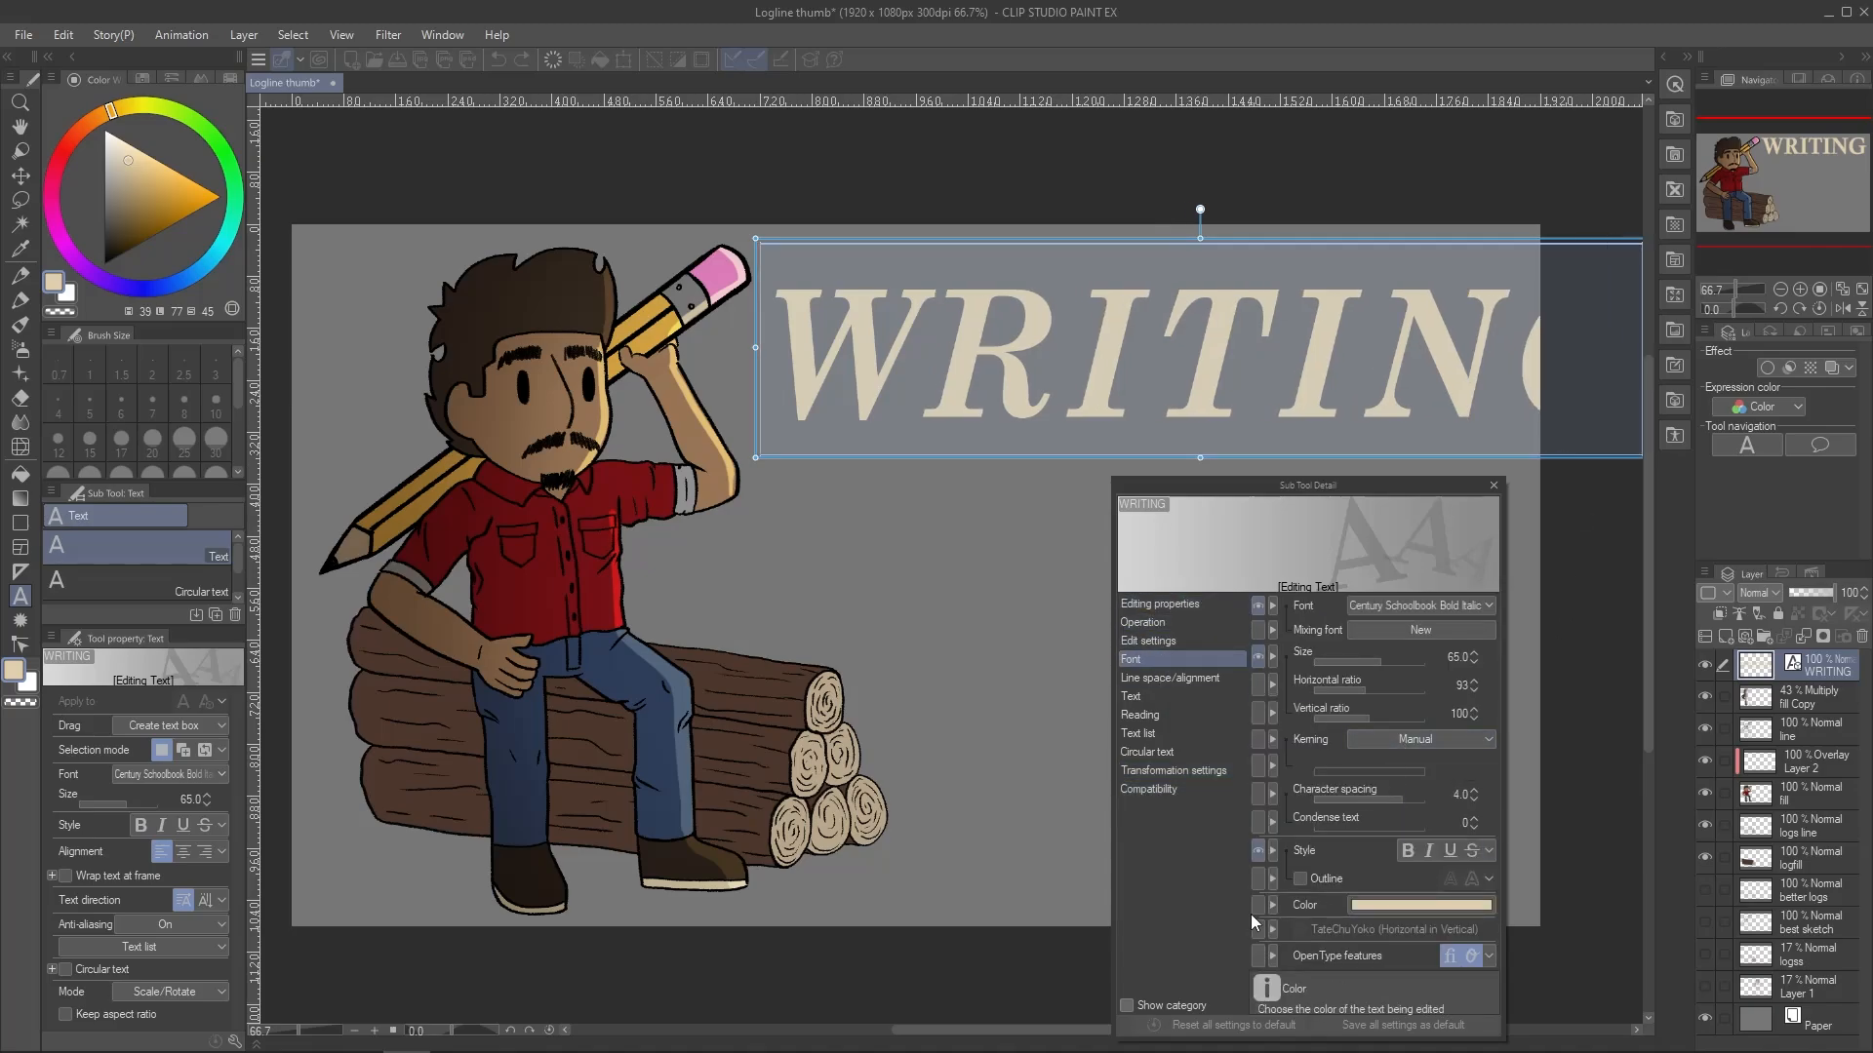
left_click(1493, 485)
Scale the WRITING text down to about size 55.7 and position it to fit between the pencil and the canvas edge
left_click_drag(1549, 480, 1384, 431)
left_click_drag(1188, 433, 1192, 409)
left_click(1007, 453)
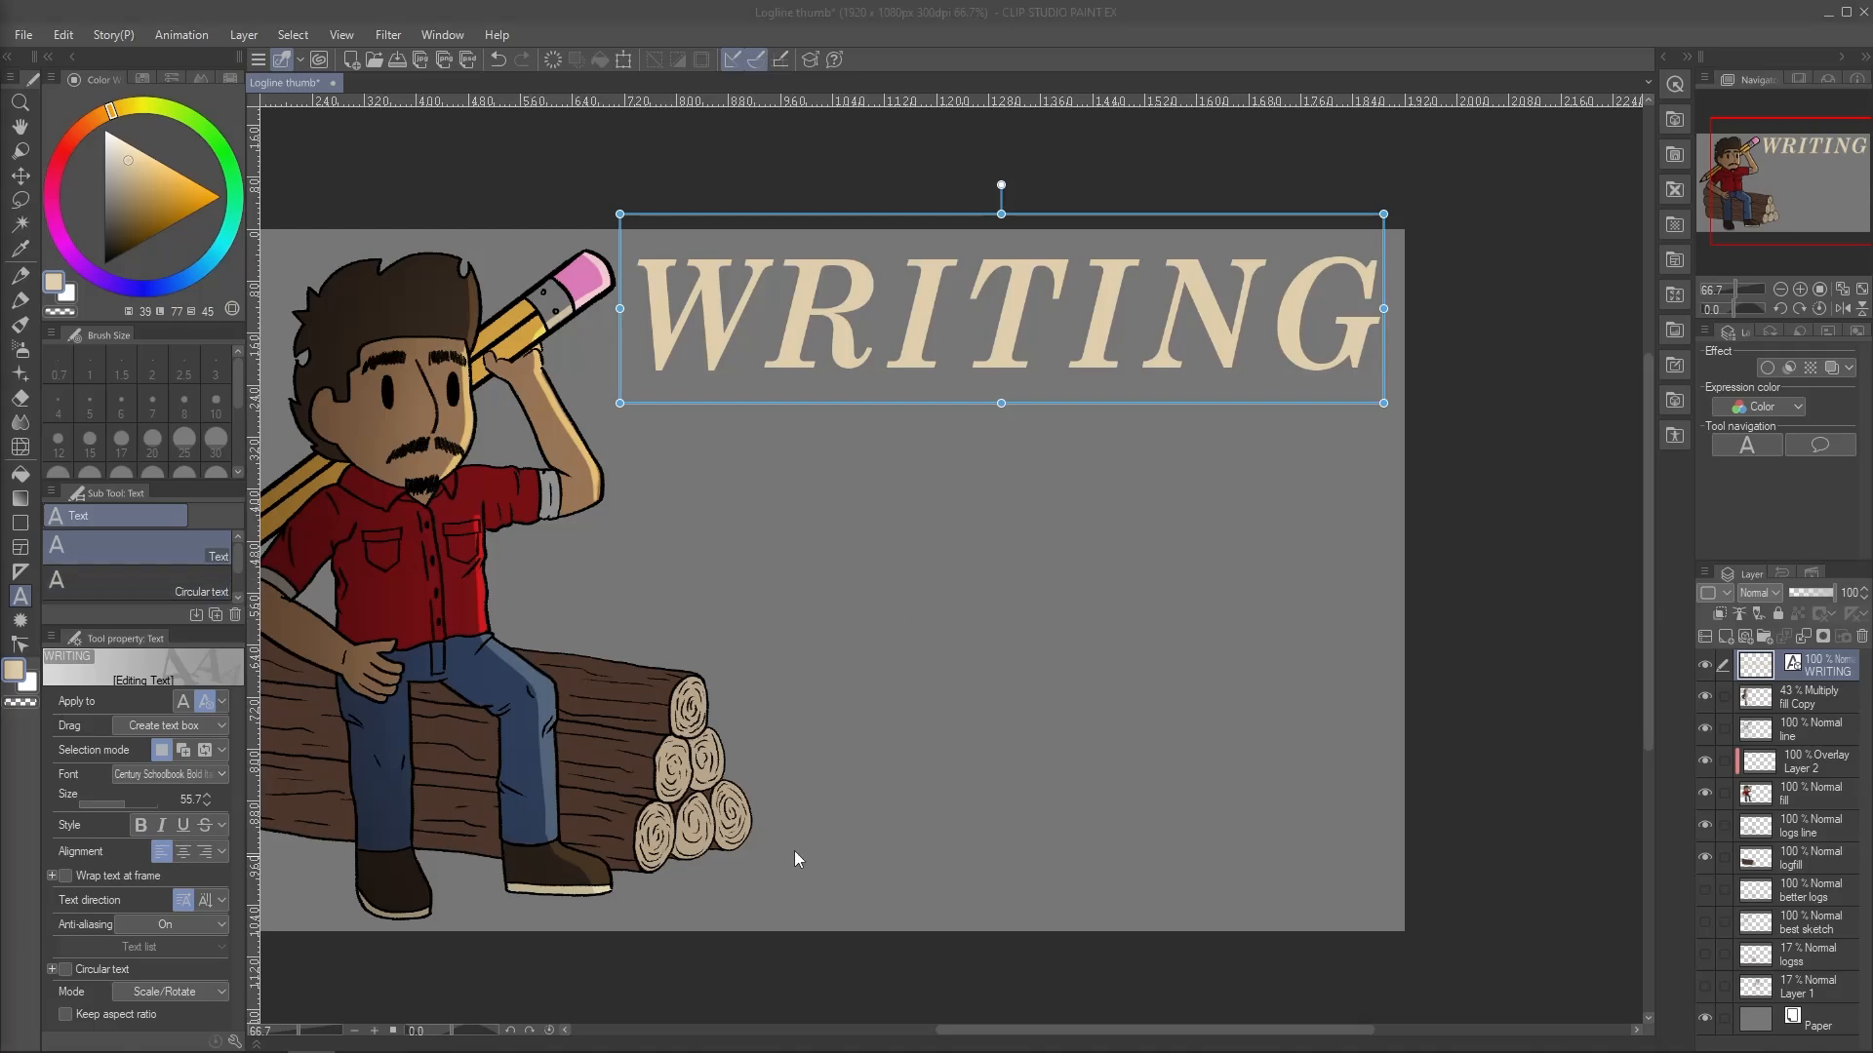
Add the text "LOG" below WRITING and set its font to Ohno Blazeface 12 Point
left_click(723, 555)
type("LOG")
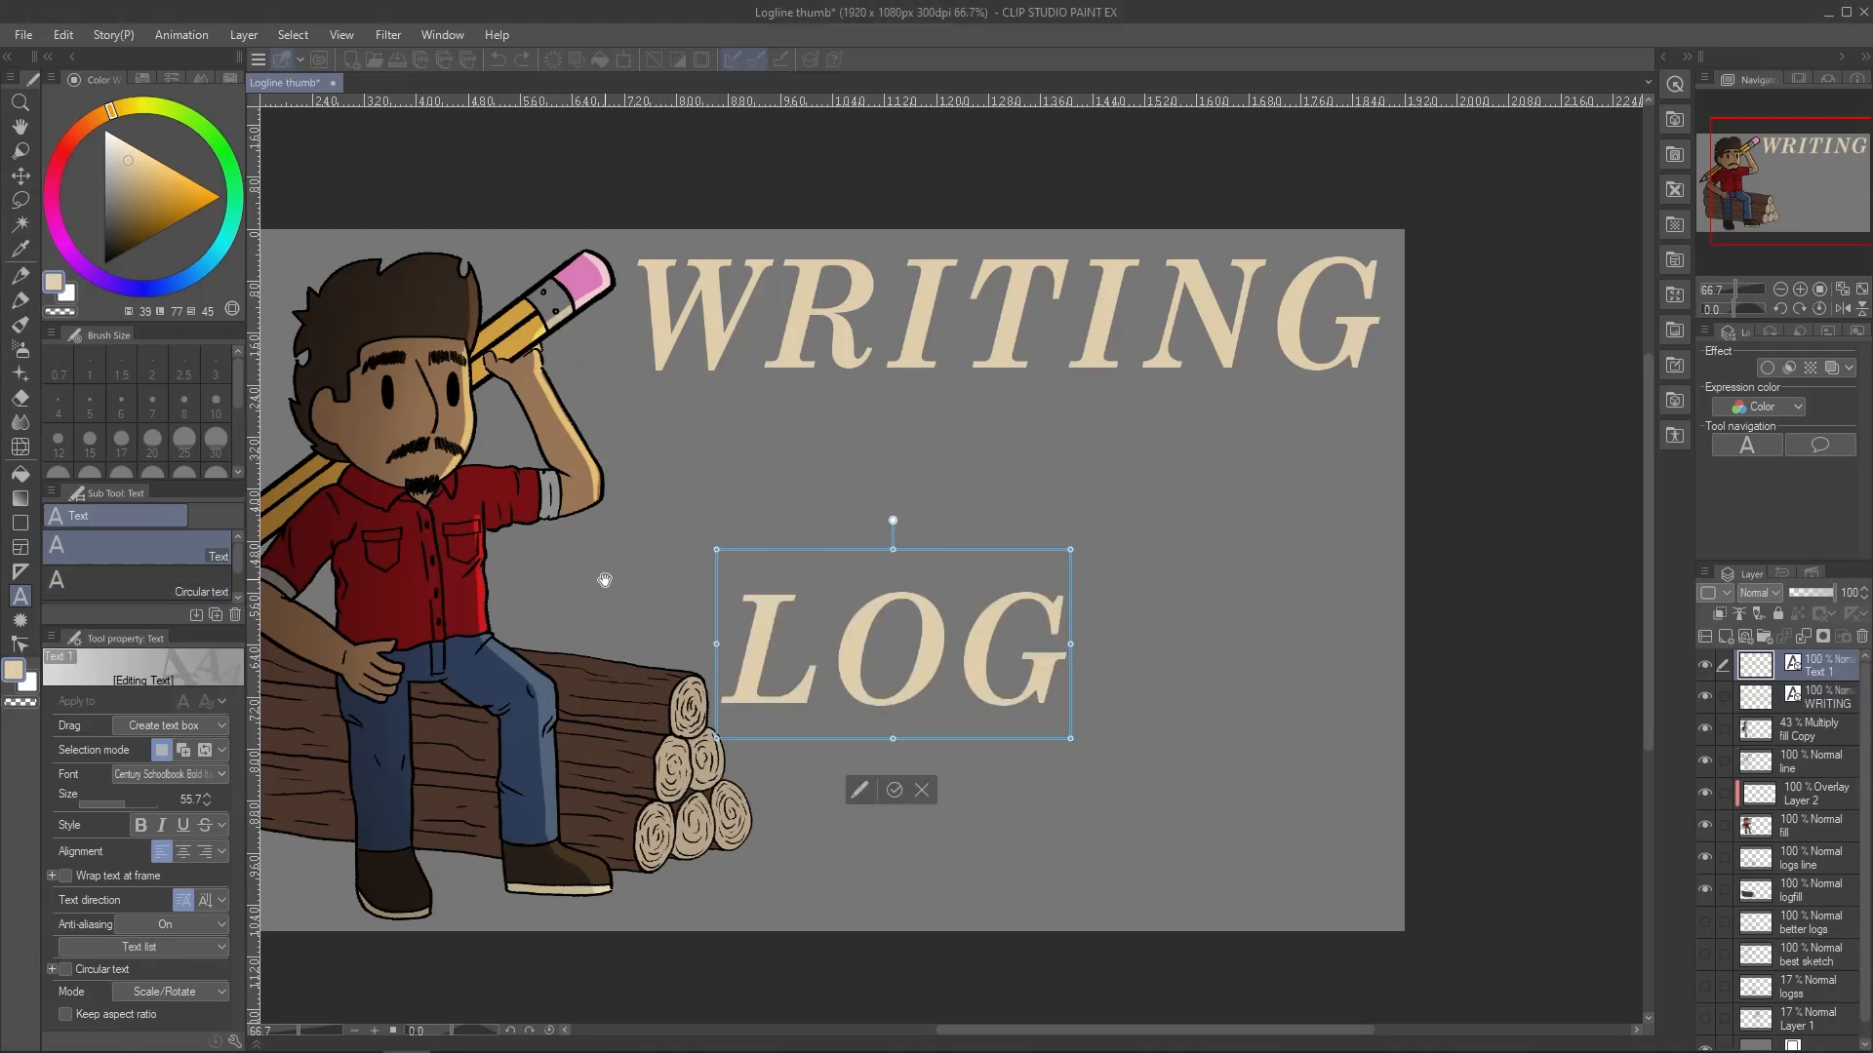
left_click(155, 774)
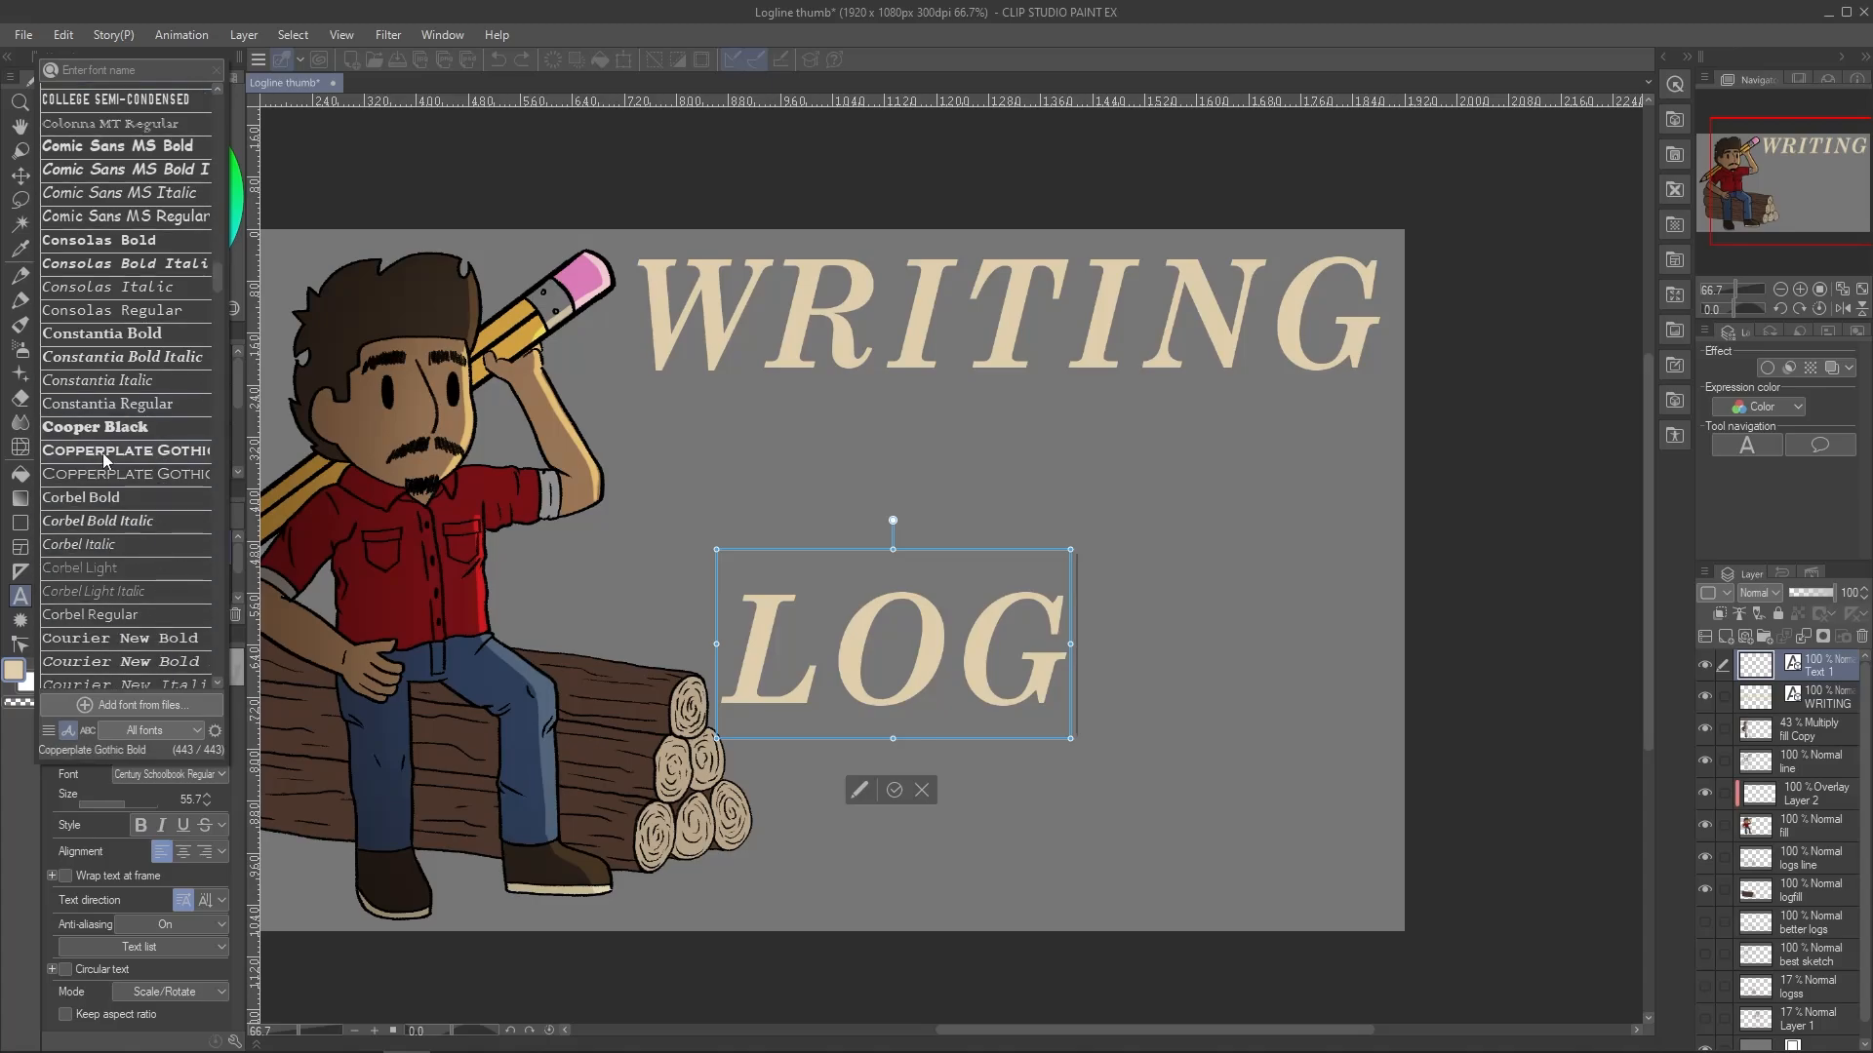
left_click(102, 453)
scroll(167, 775, "down", 7)
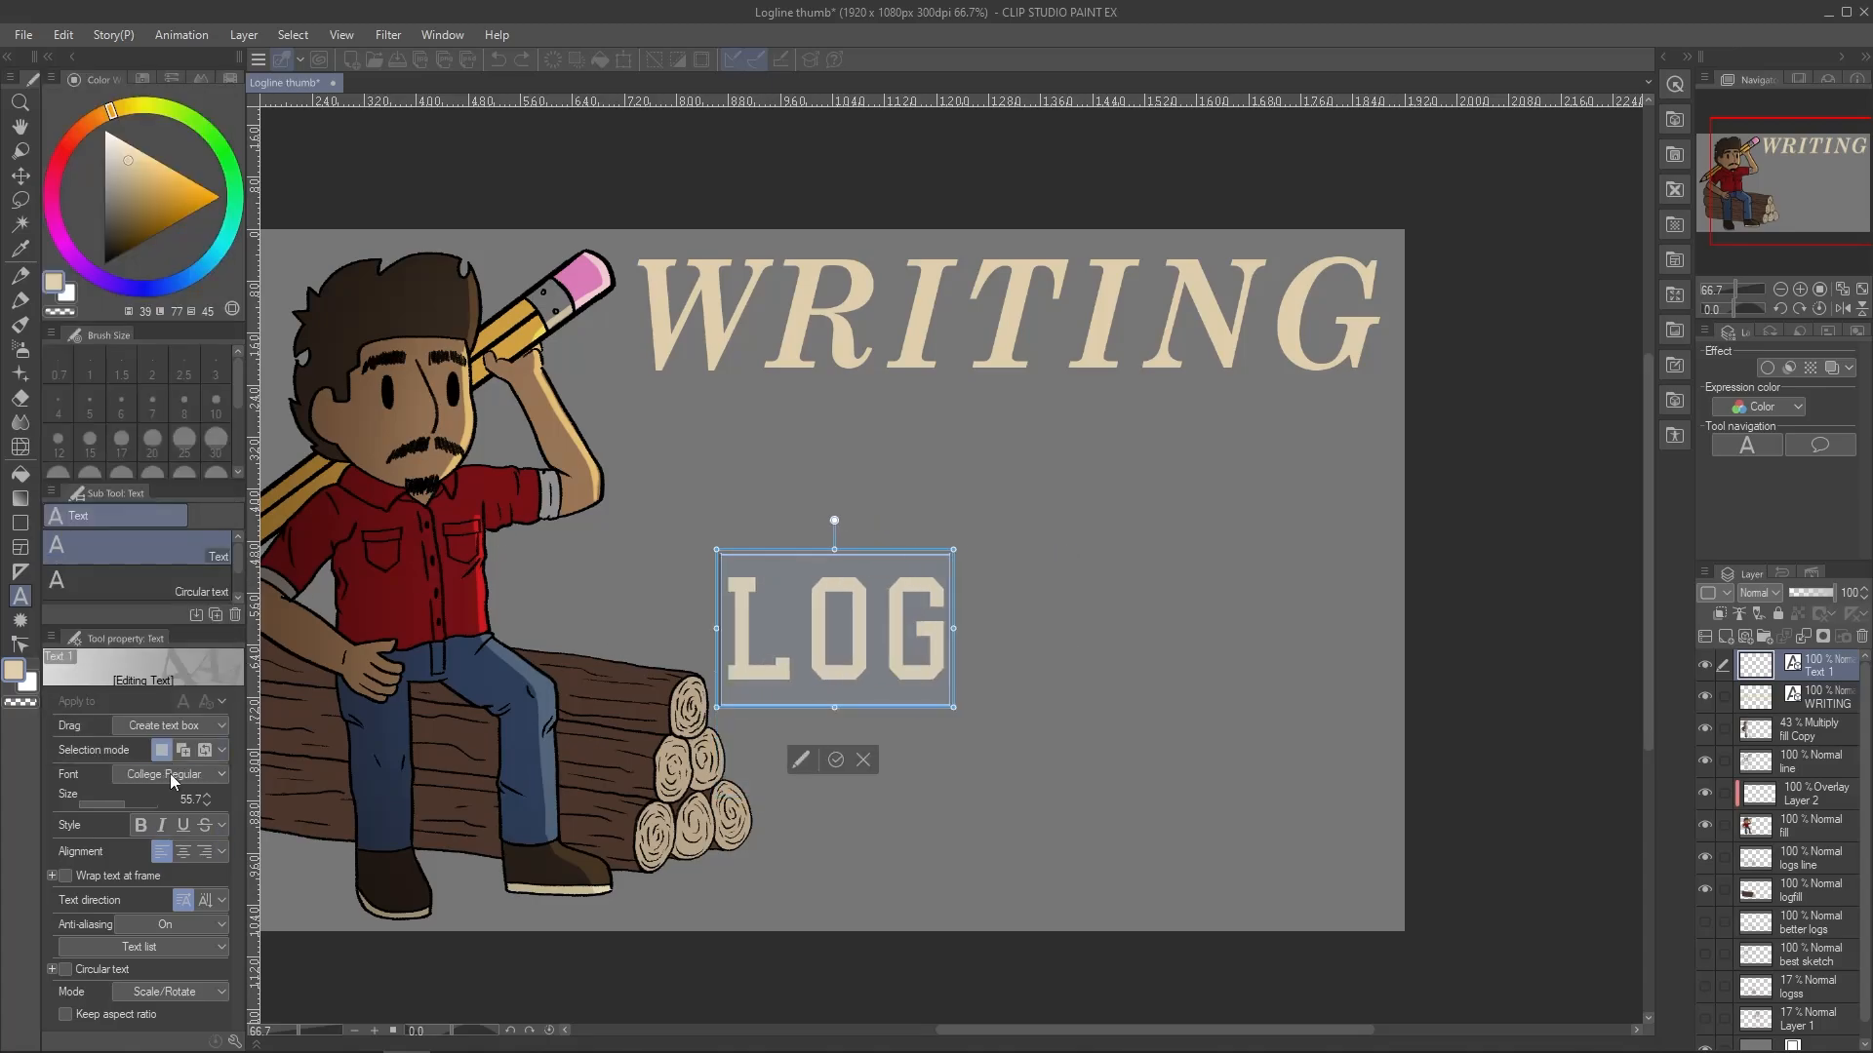
scroll(169, 774, "down", 4)
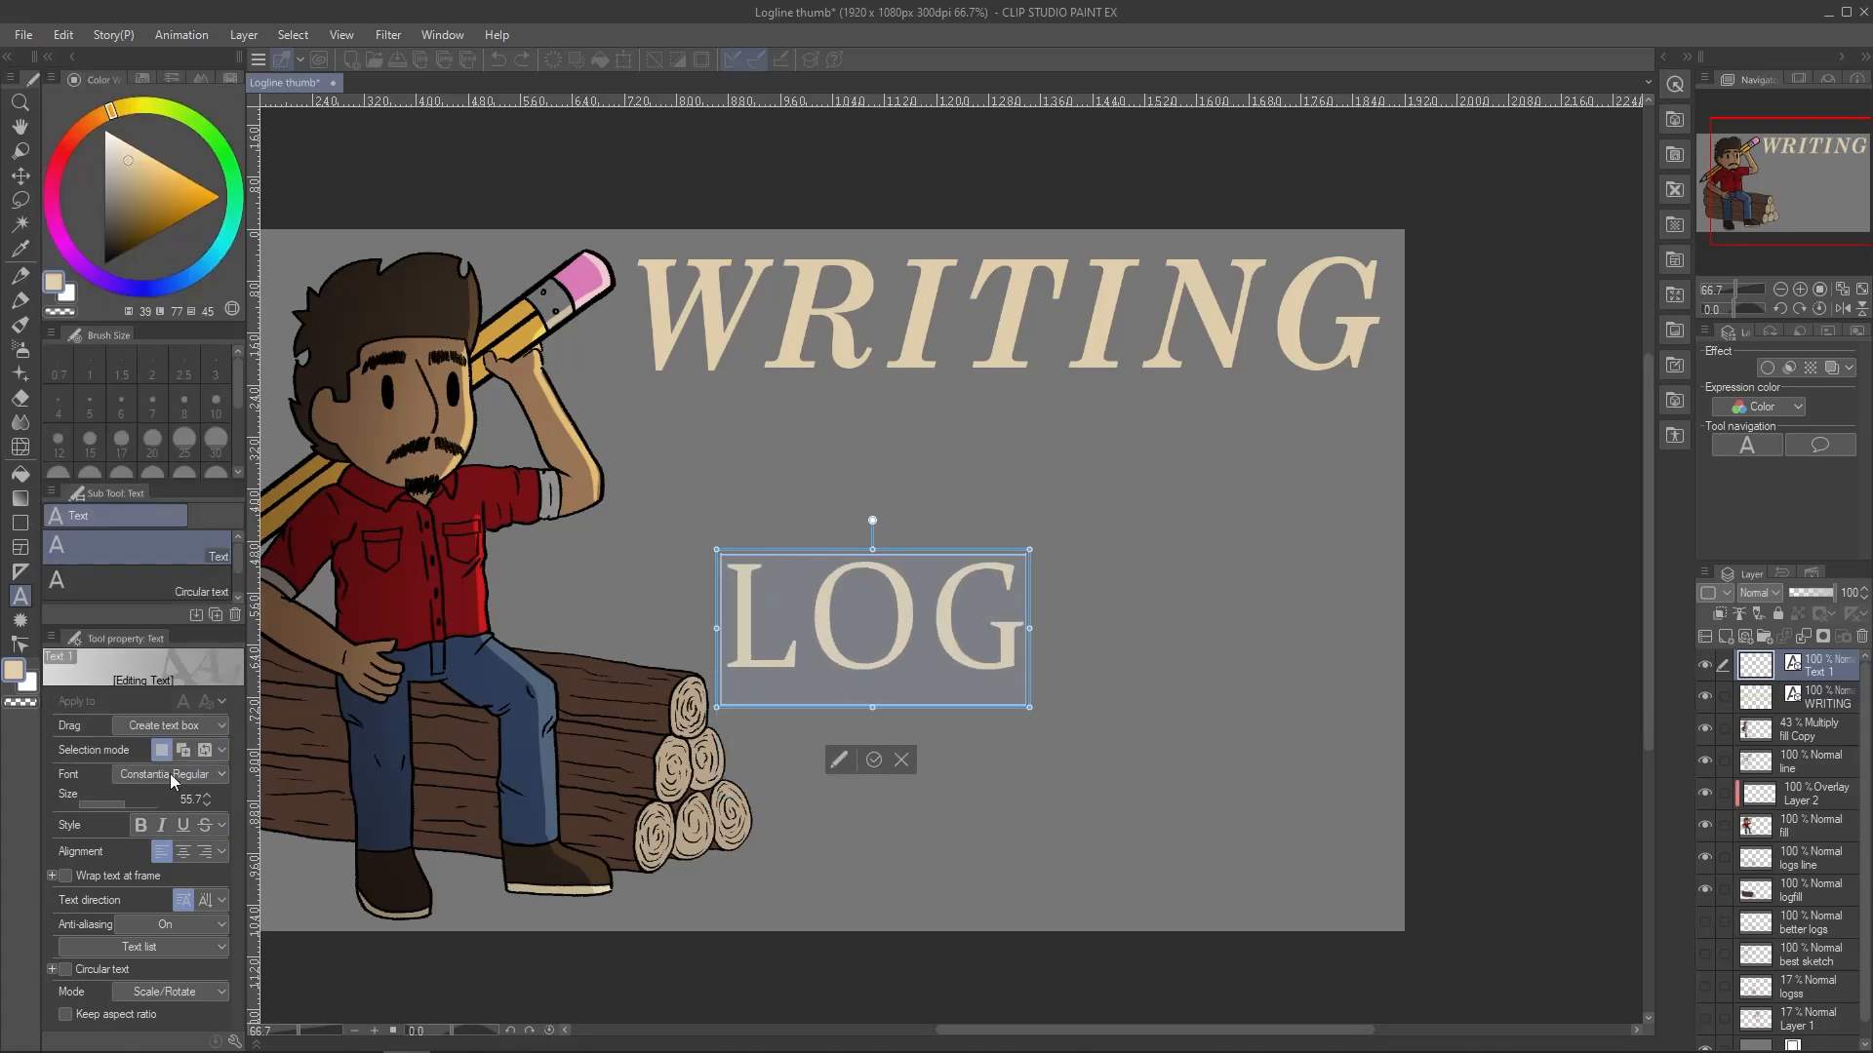
scroll(170, 774, "down", 5)
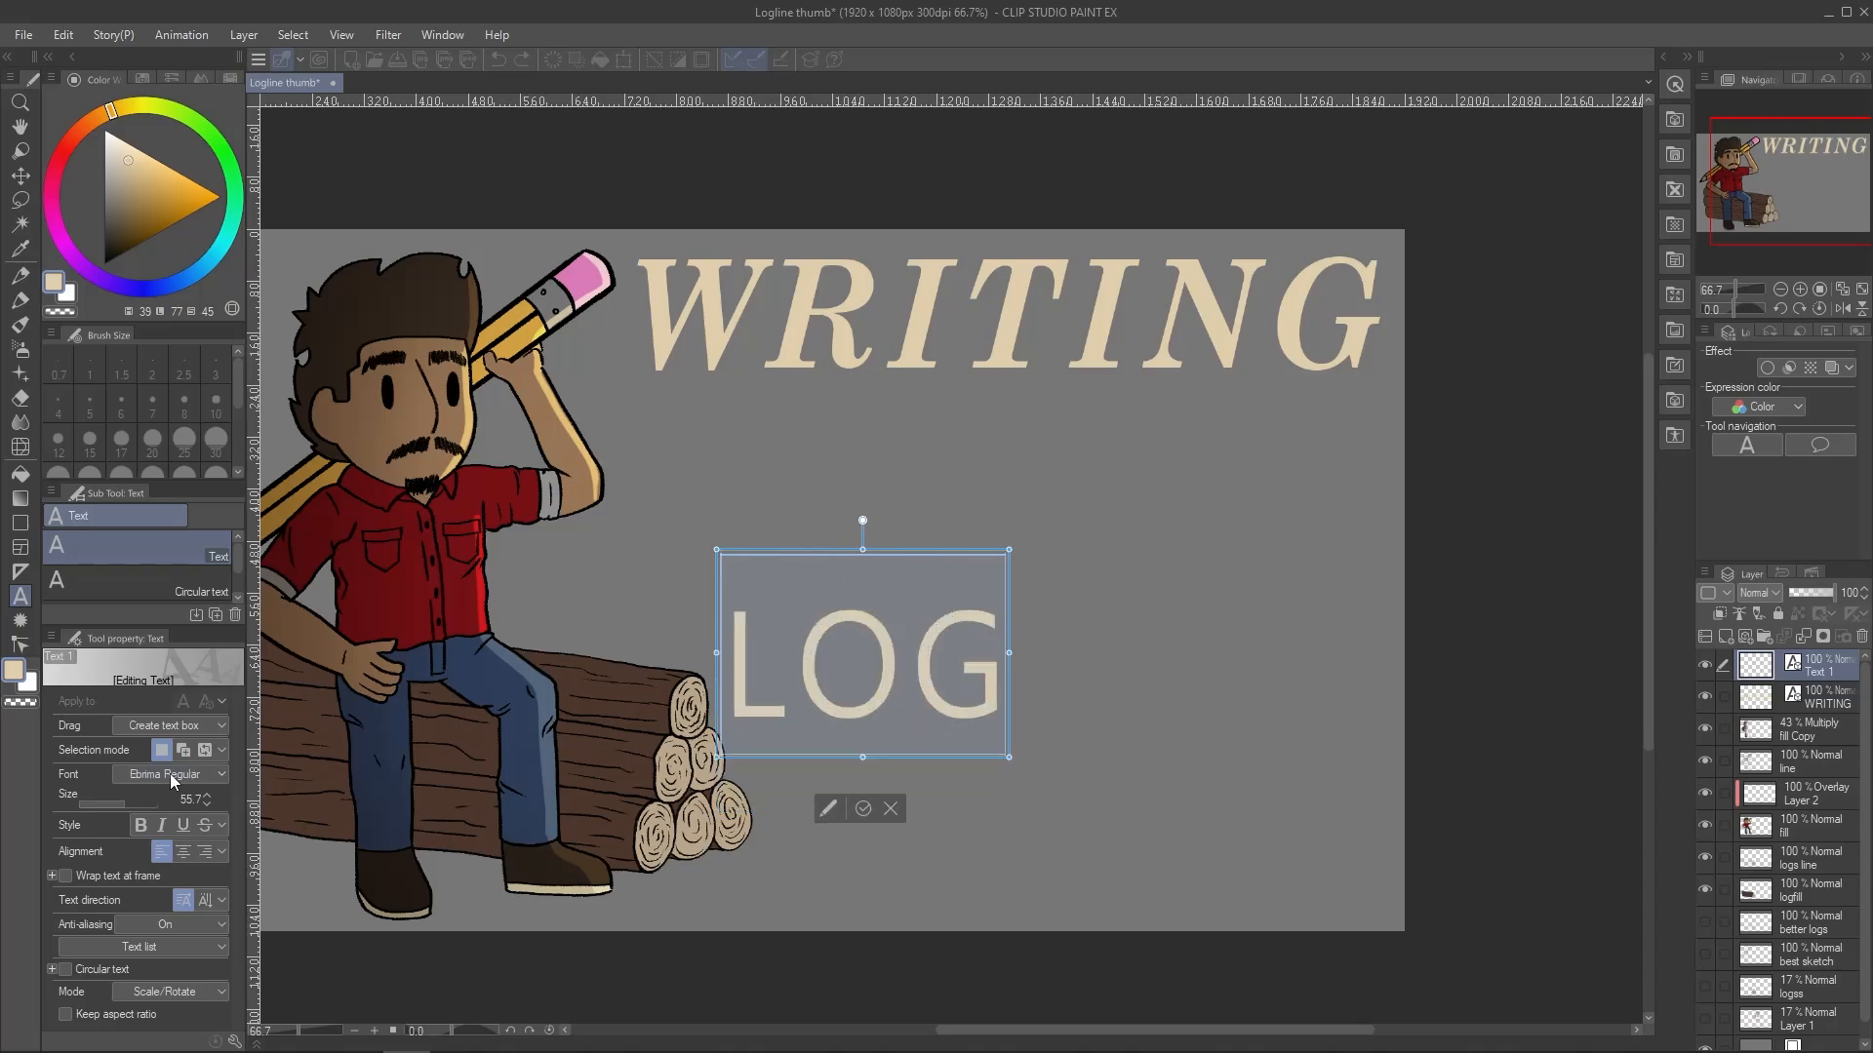
scroll(170, 774, "down", 4)
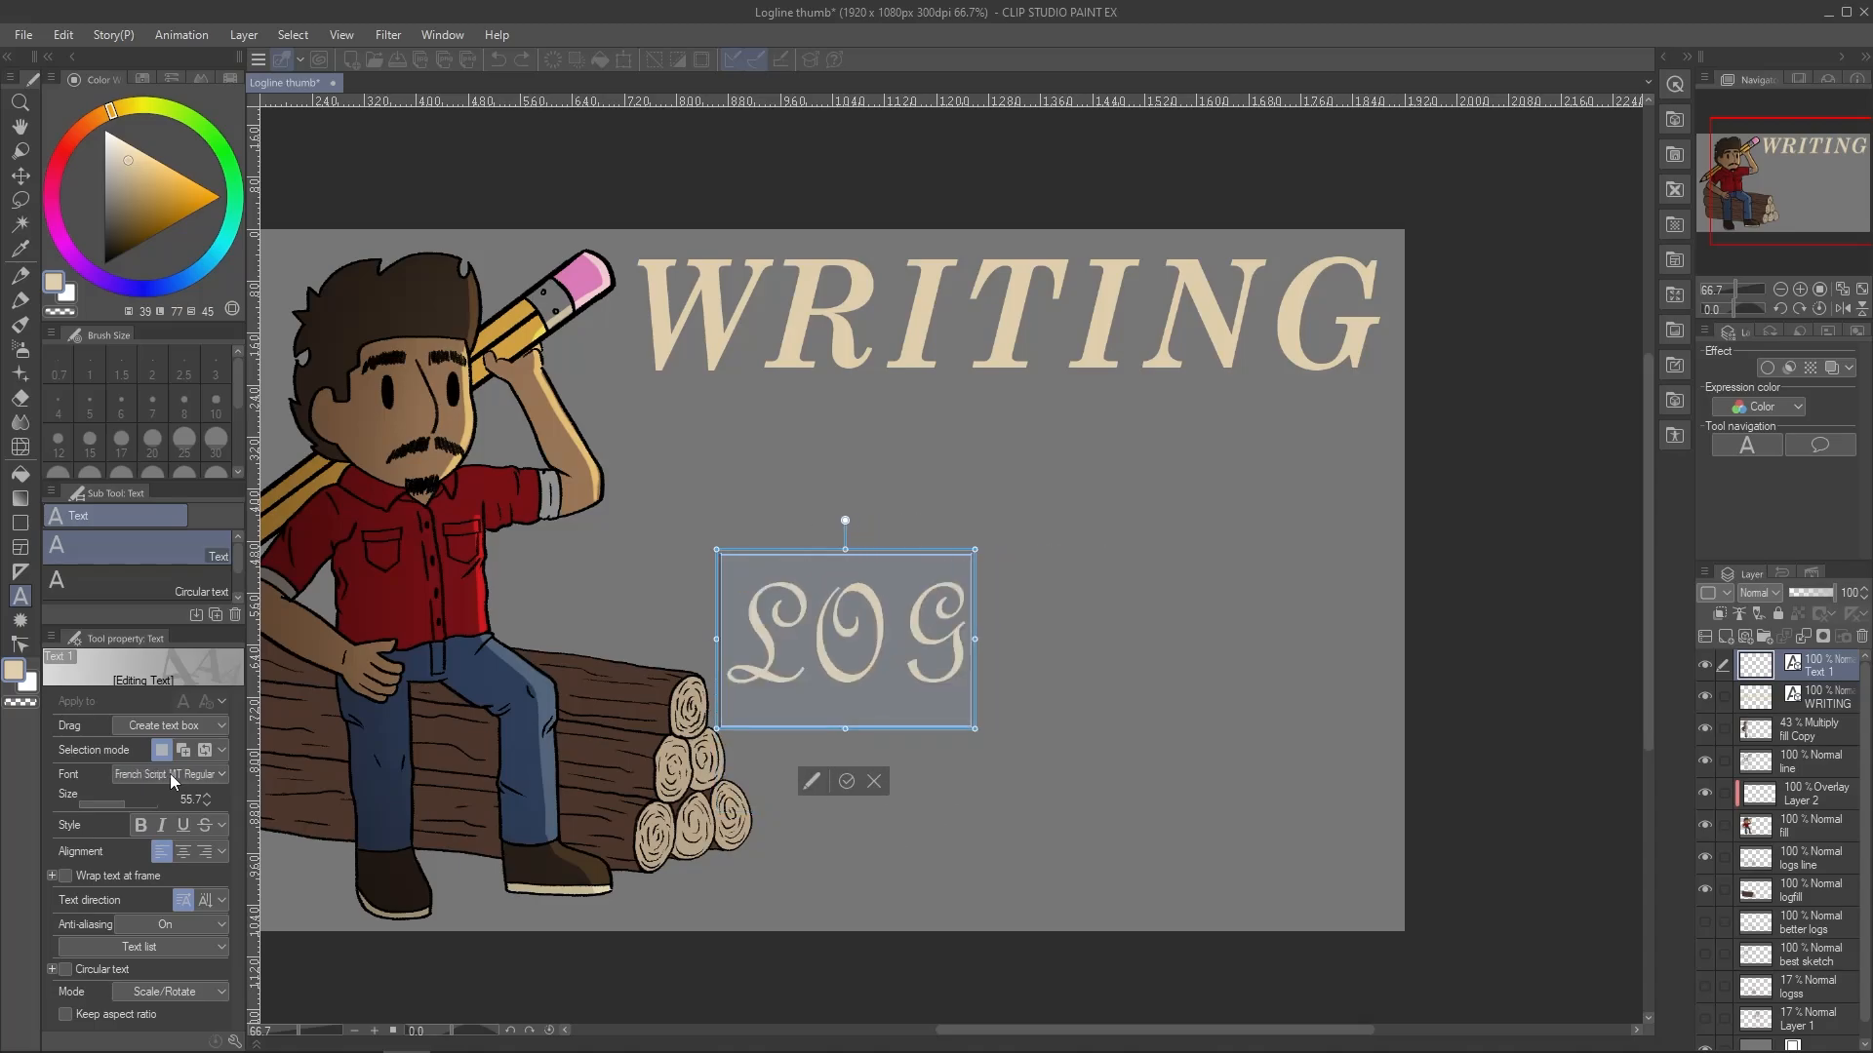
scroll(170, 775, "down", 3)
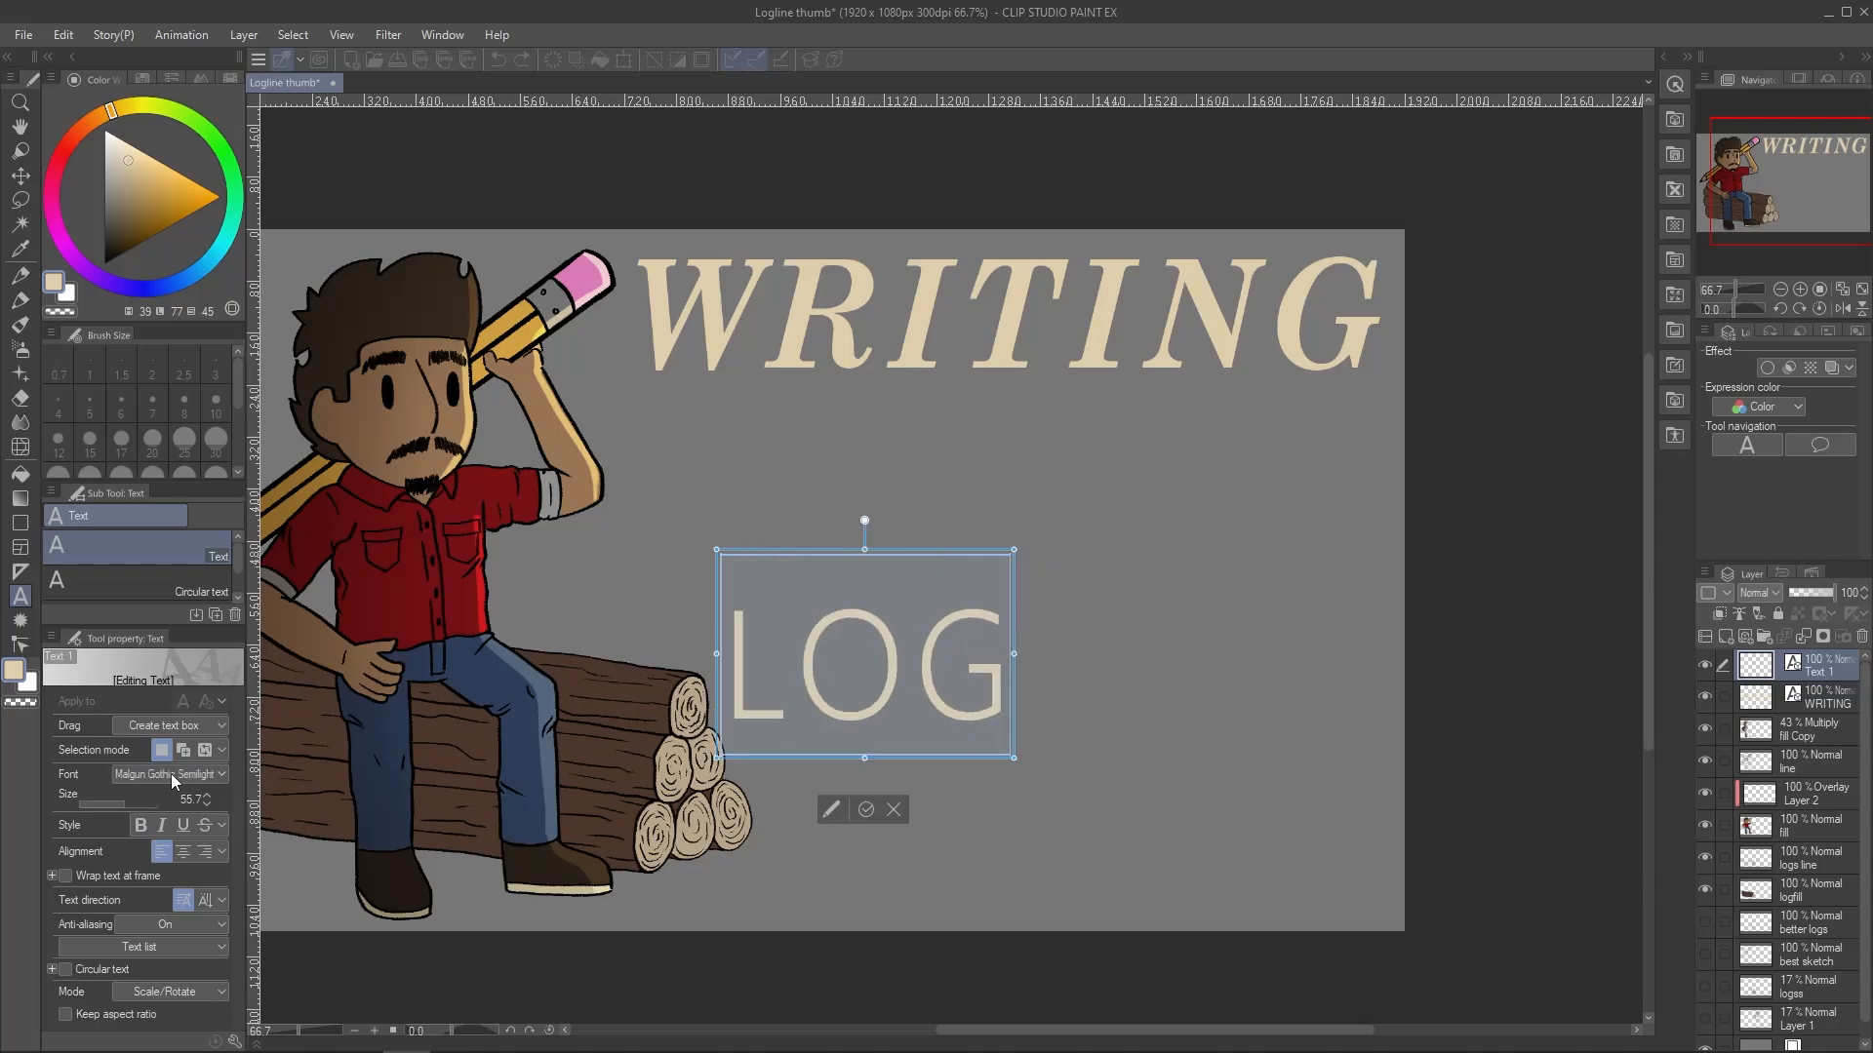
scroll(172, 775, "down", 3)
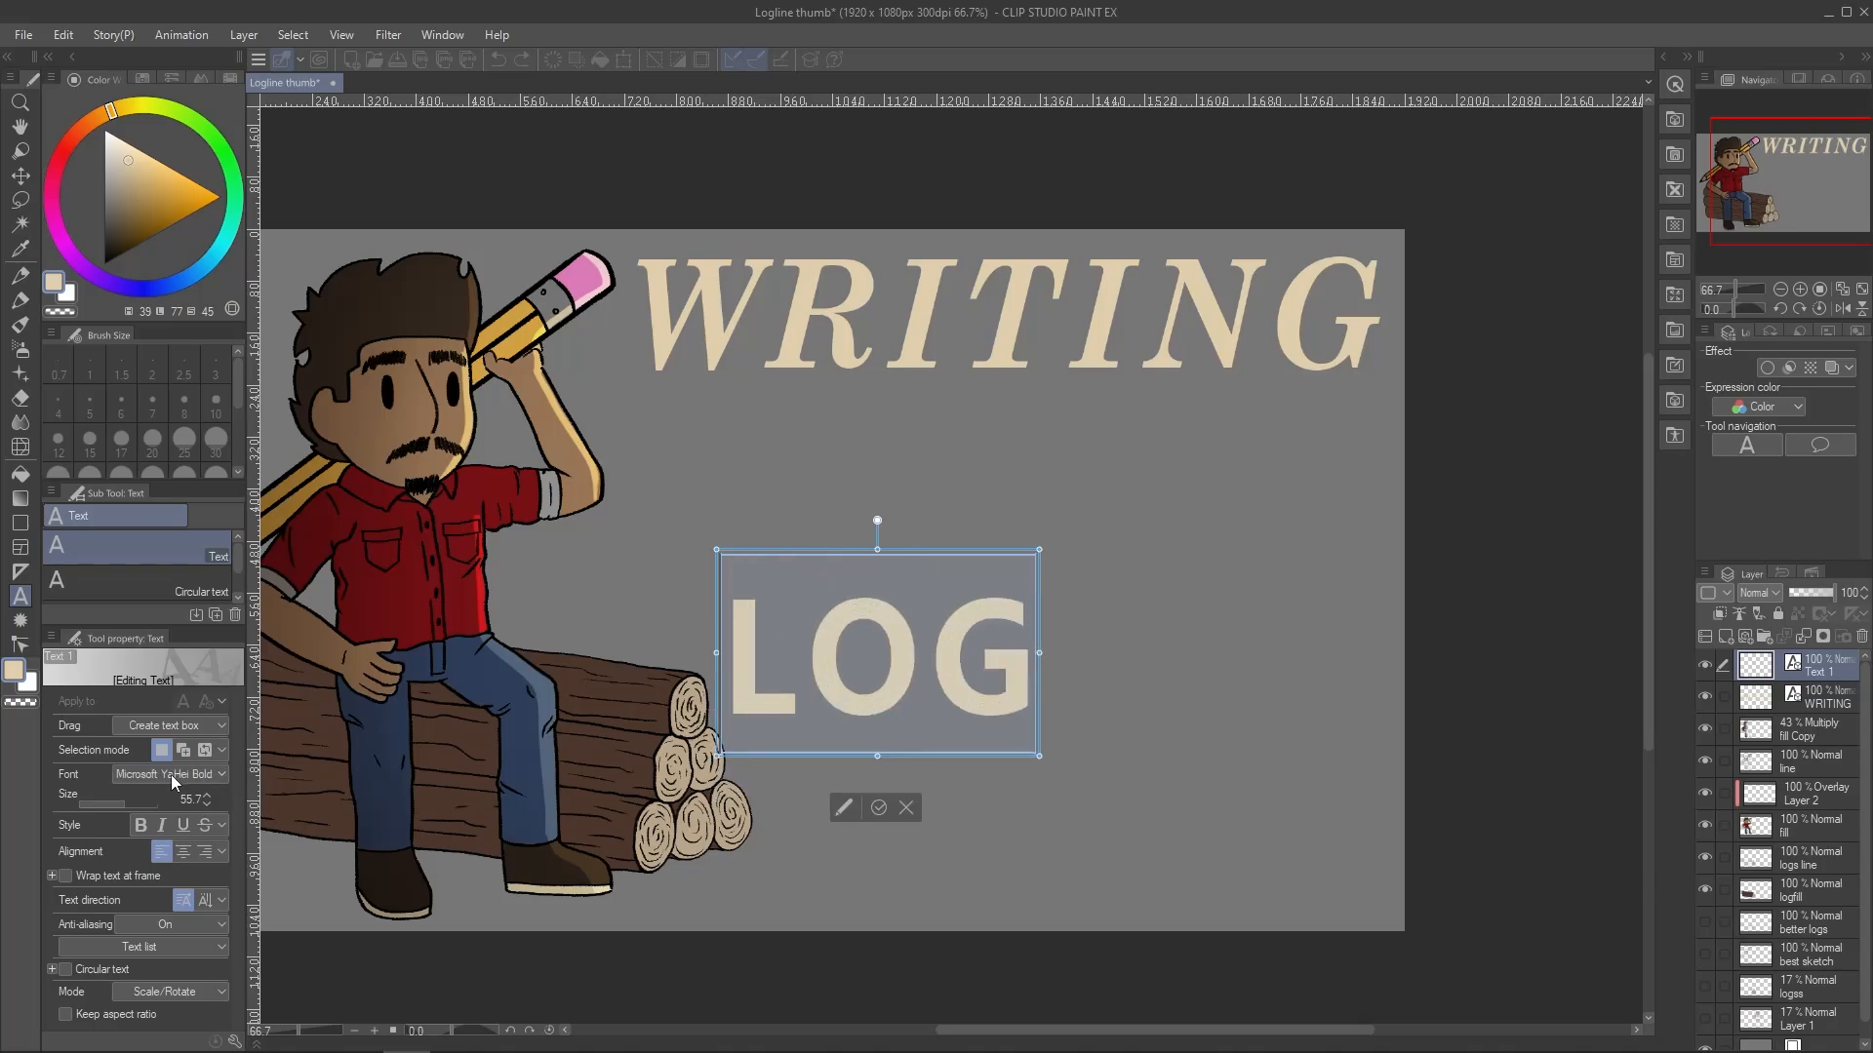
scroll(172, 775, "down", 3)
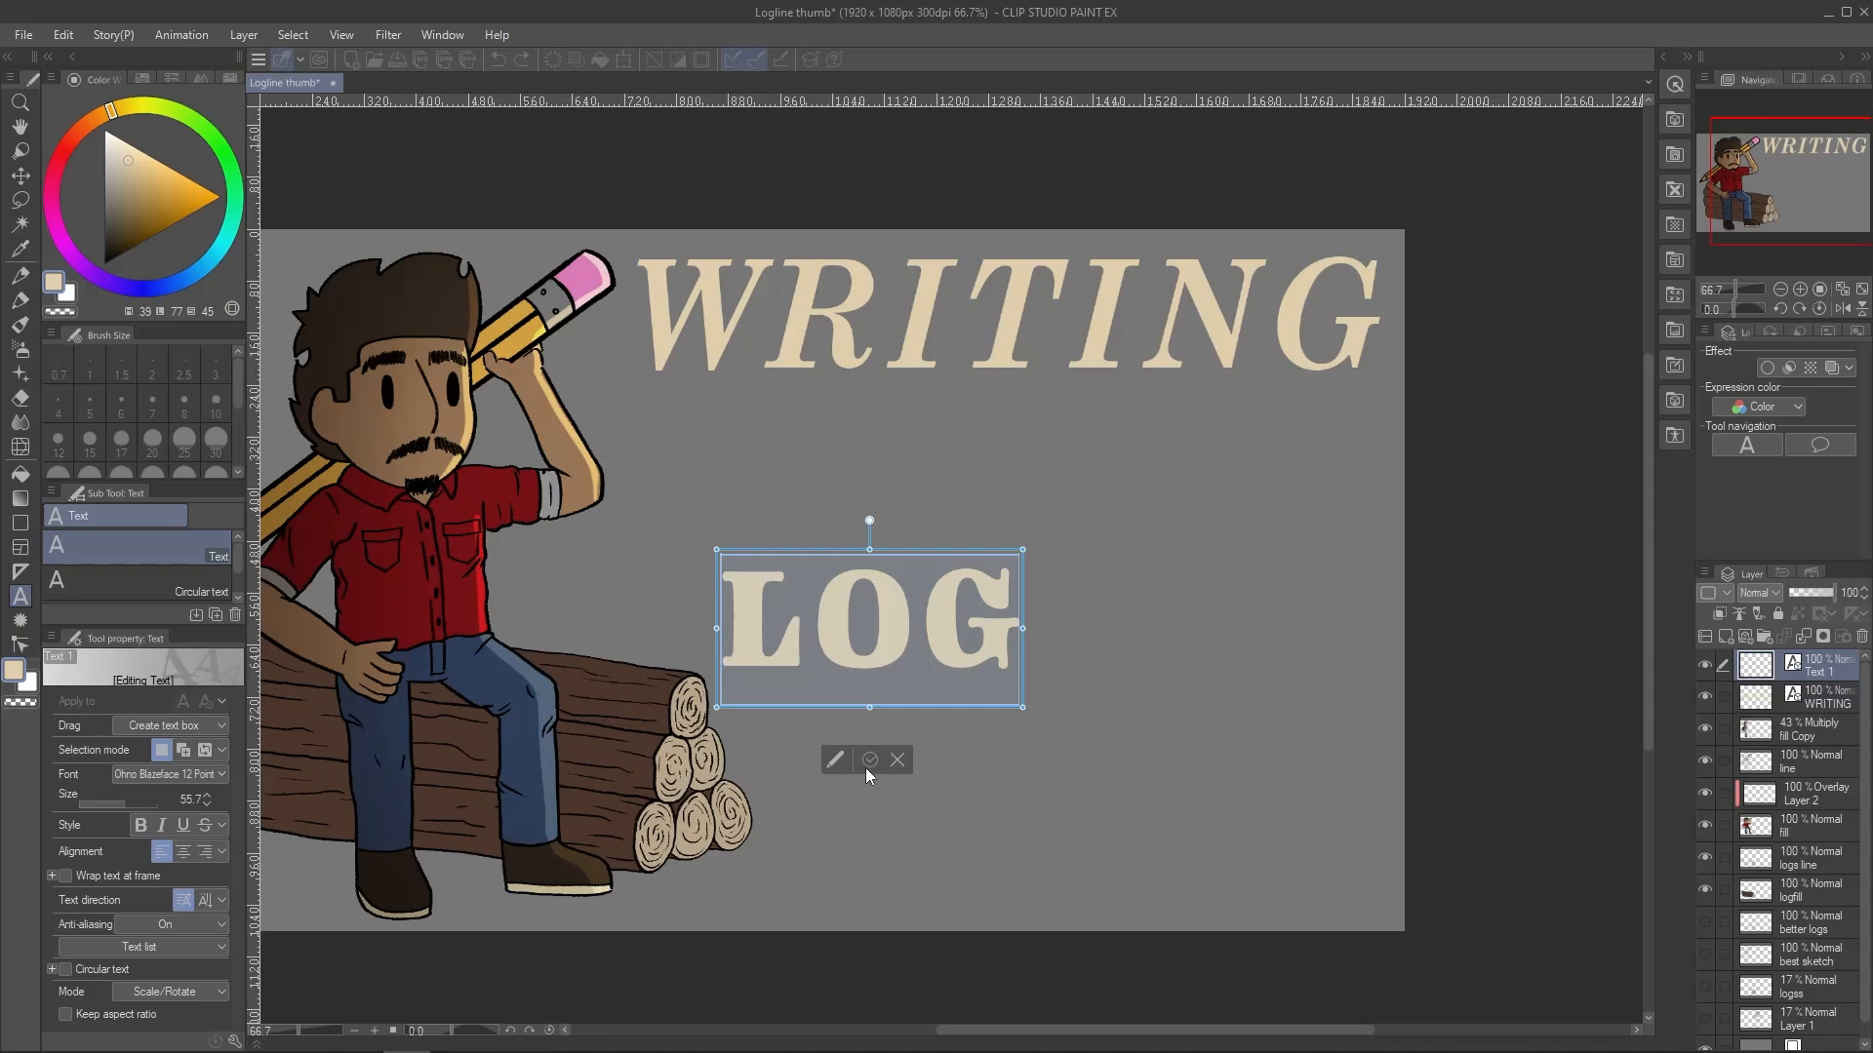
Enlarge the LOG text to about size 110.6 and position it directly beneath WRITING
left_click_drag(955, 734, 1259, 741)
left_click_drag(1124, 757, 1189, 733)
left_click(1027, 777)
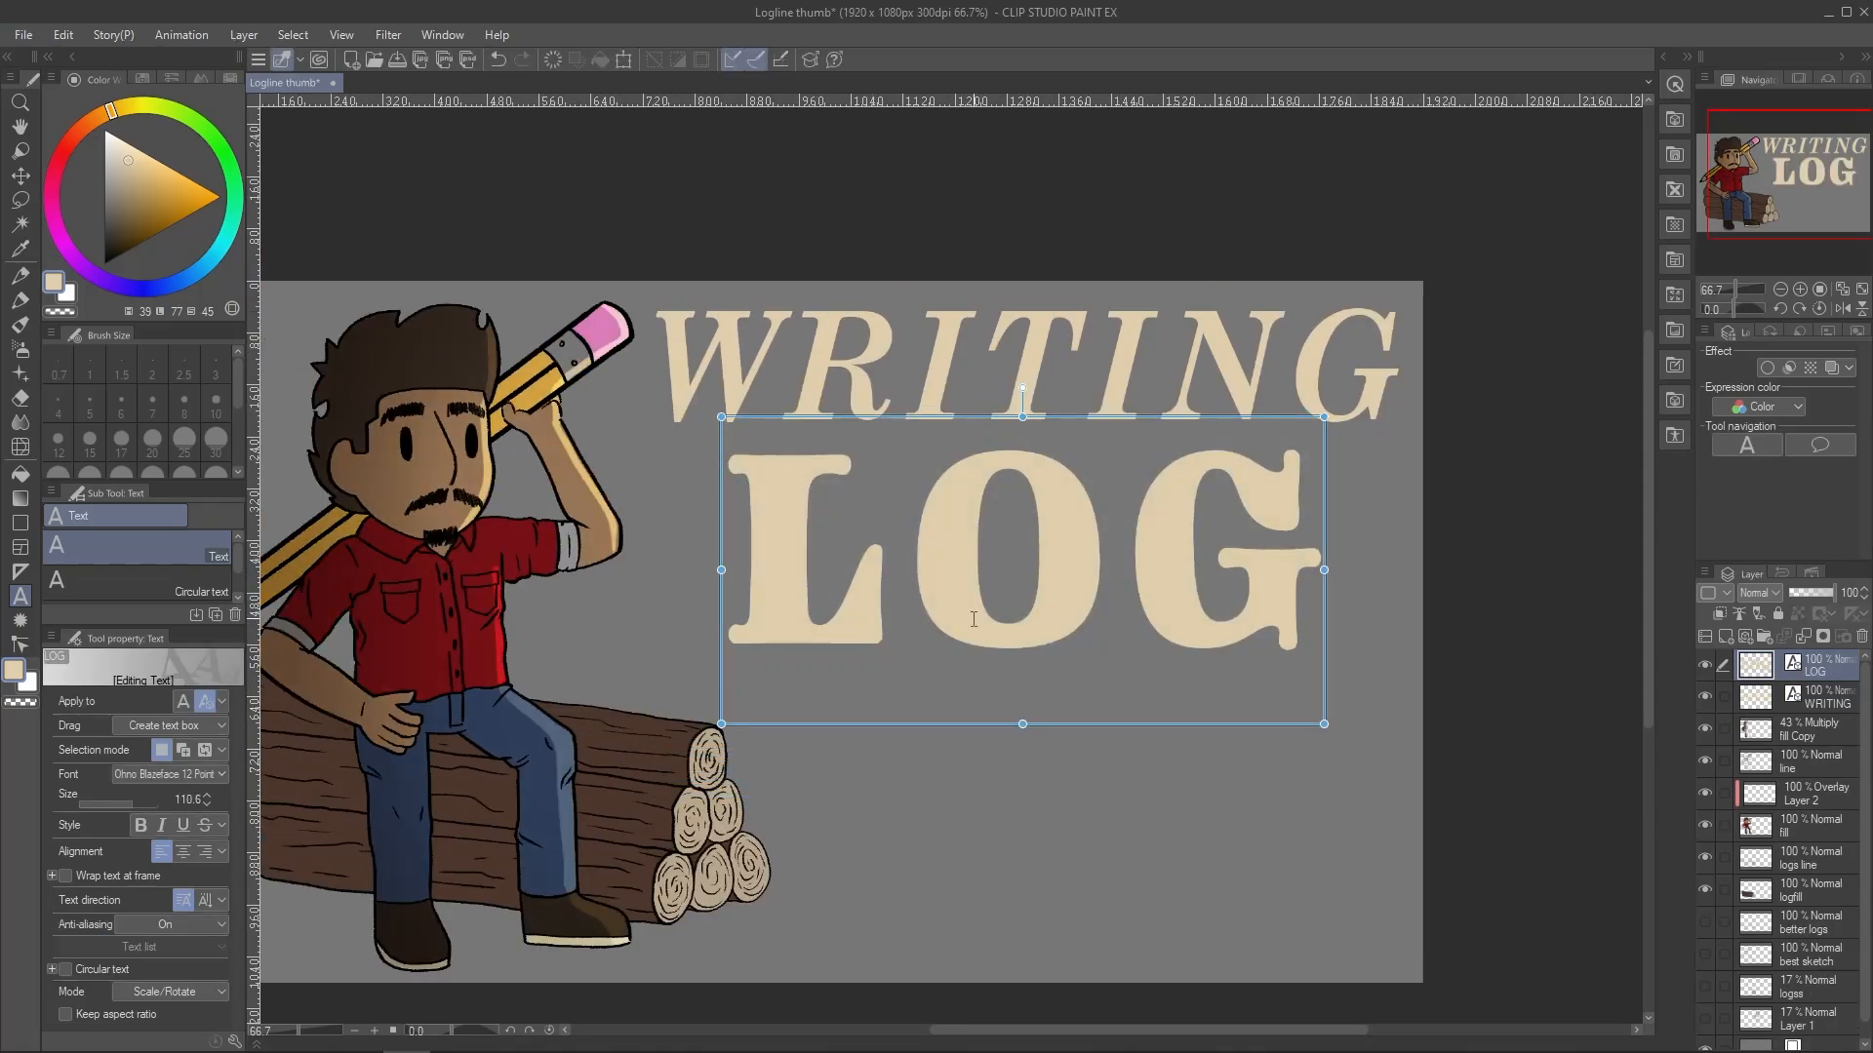
Duplicate the LOG text layer and move the copy below the original word
key("k")
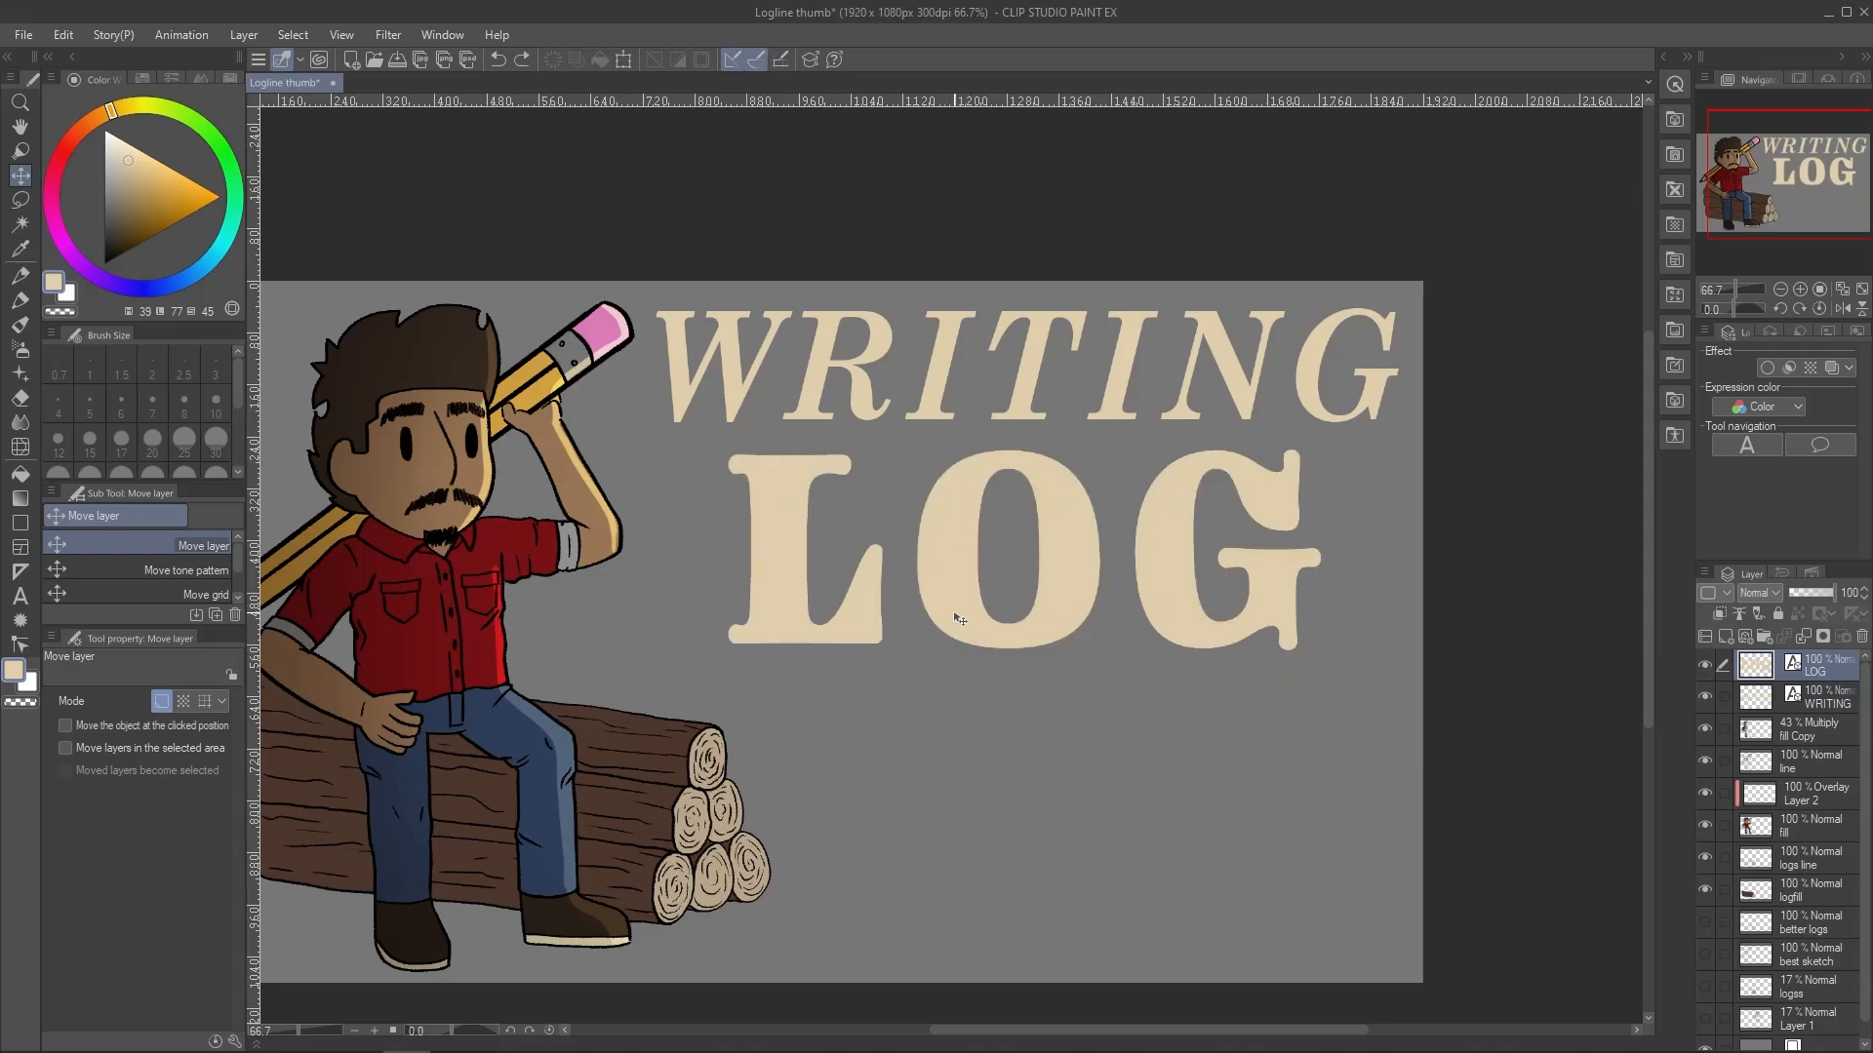
key("ctrl+c")
key("ctrl+v")
left_click_drag(1068, 588, 1111, 794)
key("t")
left_click(1111, 794)
key("ctrl+a")
type("LINE")
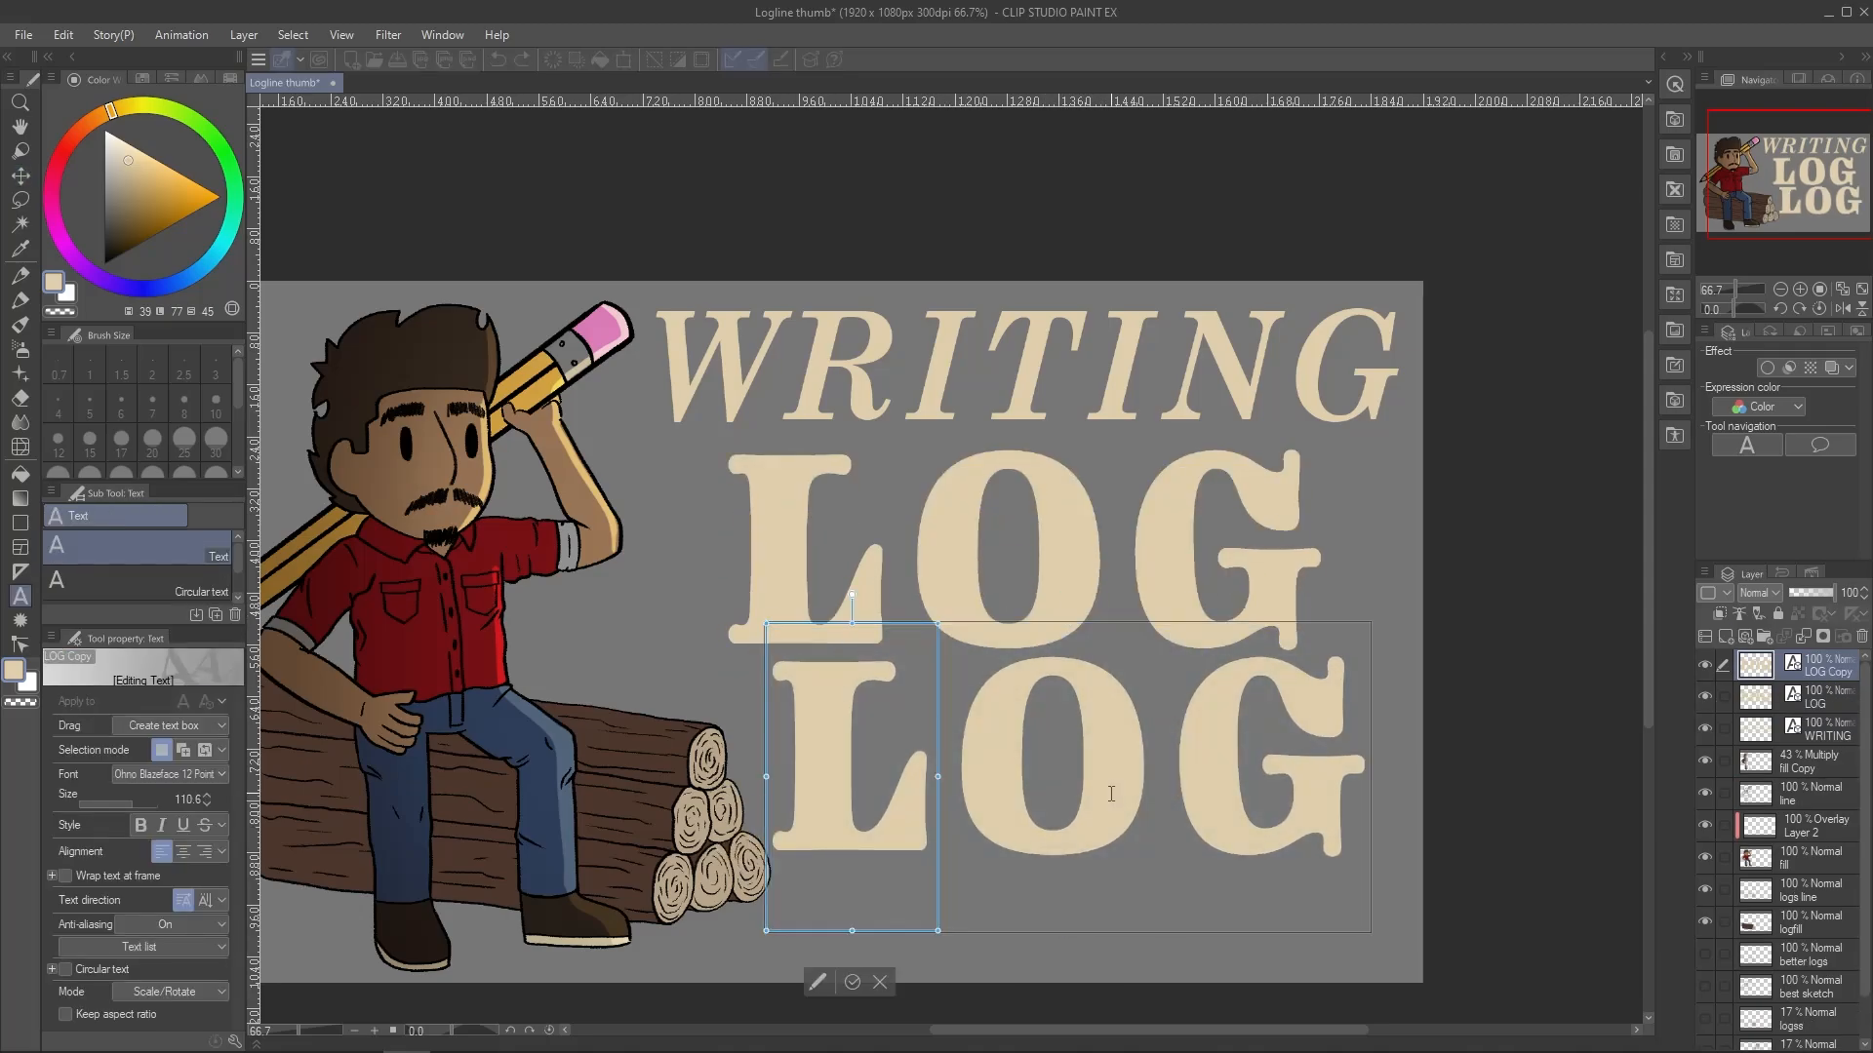
key("ctrl+z")
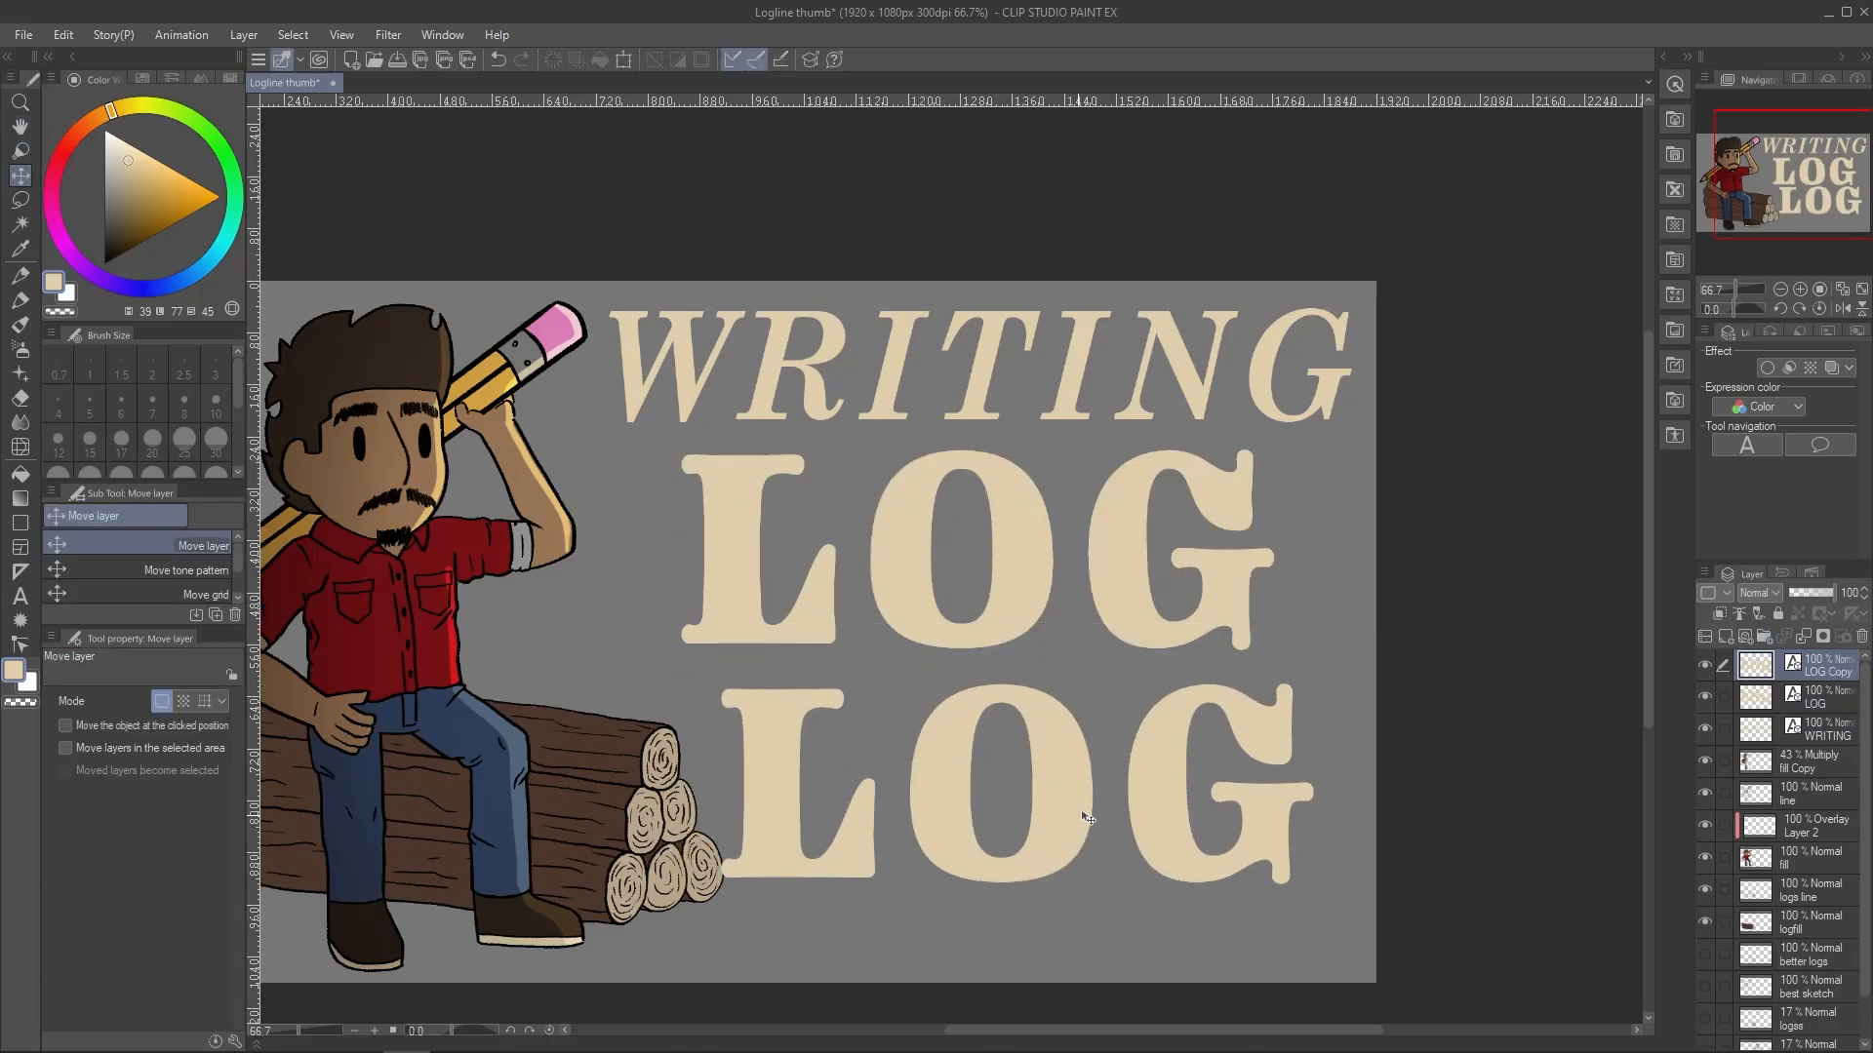
Change the lower LOG copy to read "LINES" and scale it down to about size 81.9 beneath LOG
left_click(1082, 776)
key("BackSpace")
key("Delete")
type("INE")
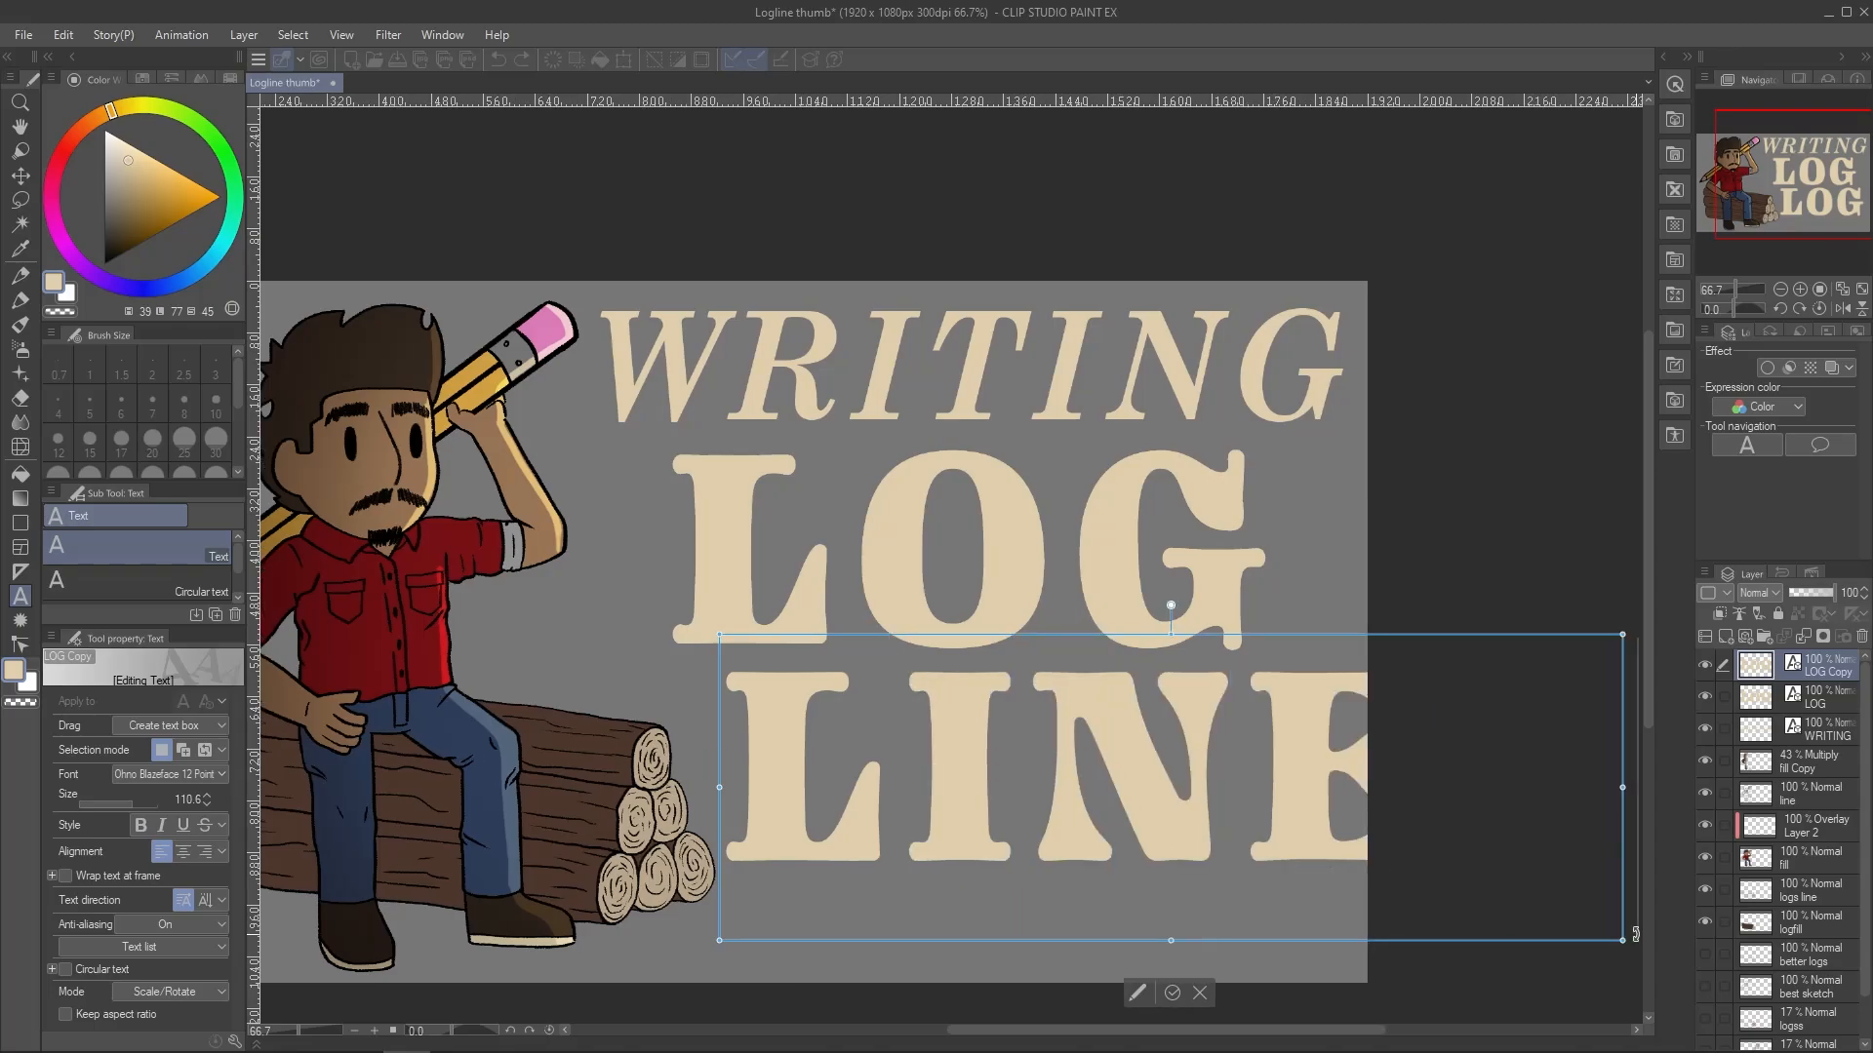
left_click_drag(1635, 933, 1357, 864)
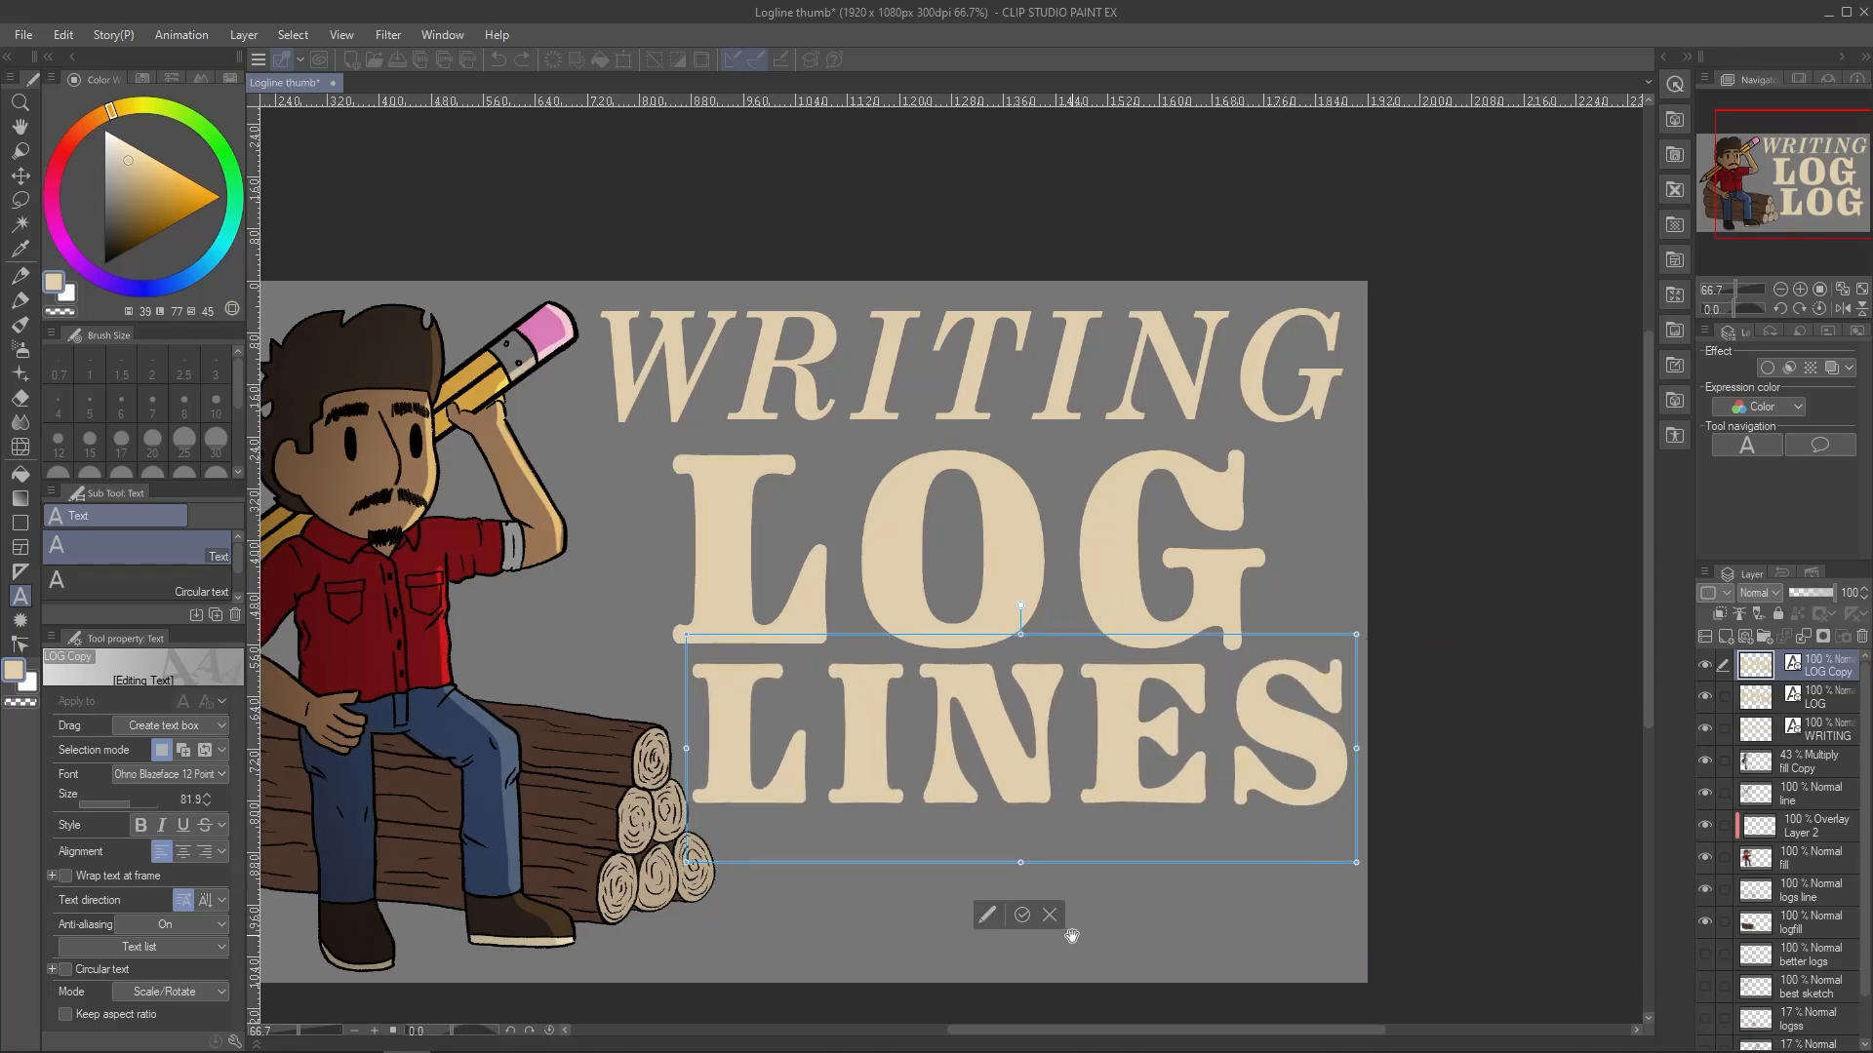
left_click(1022, 915)
Add a border effect to the LINES text with a dark red edge at thickness 6.0
left_click(67, 291)
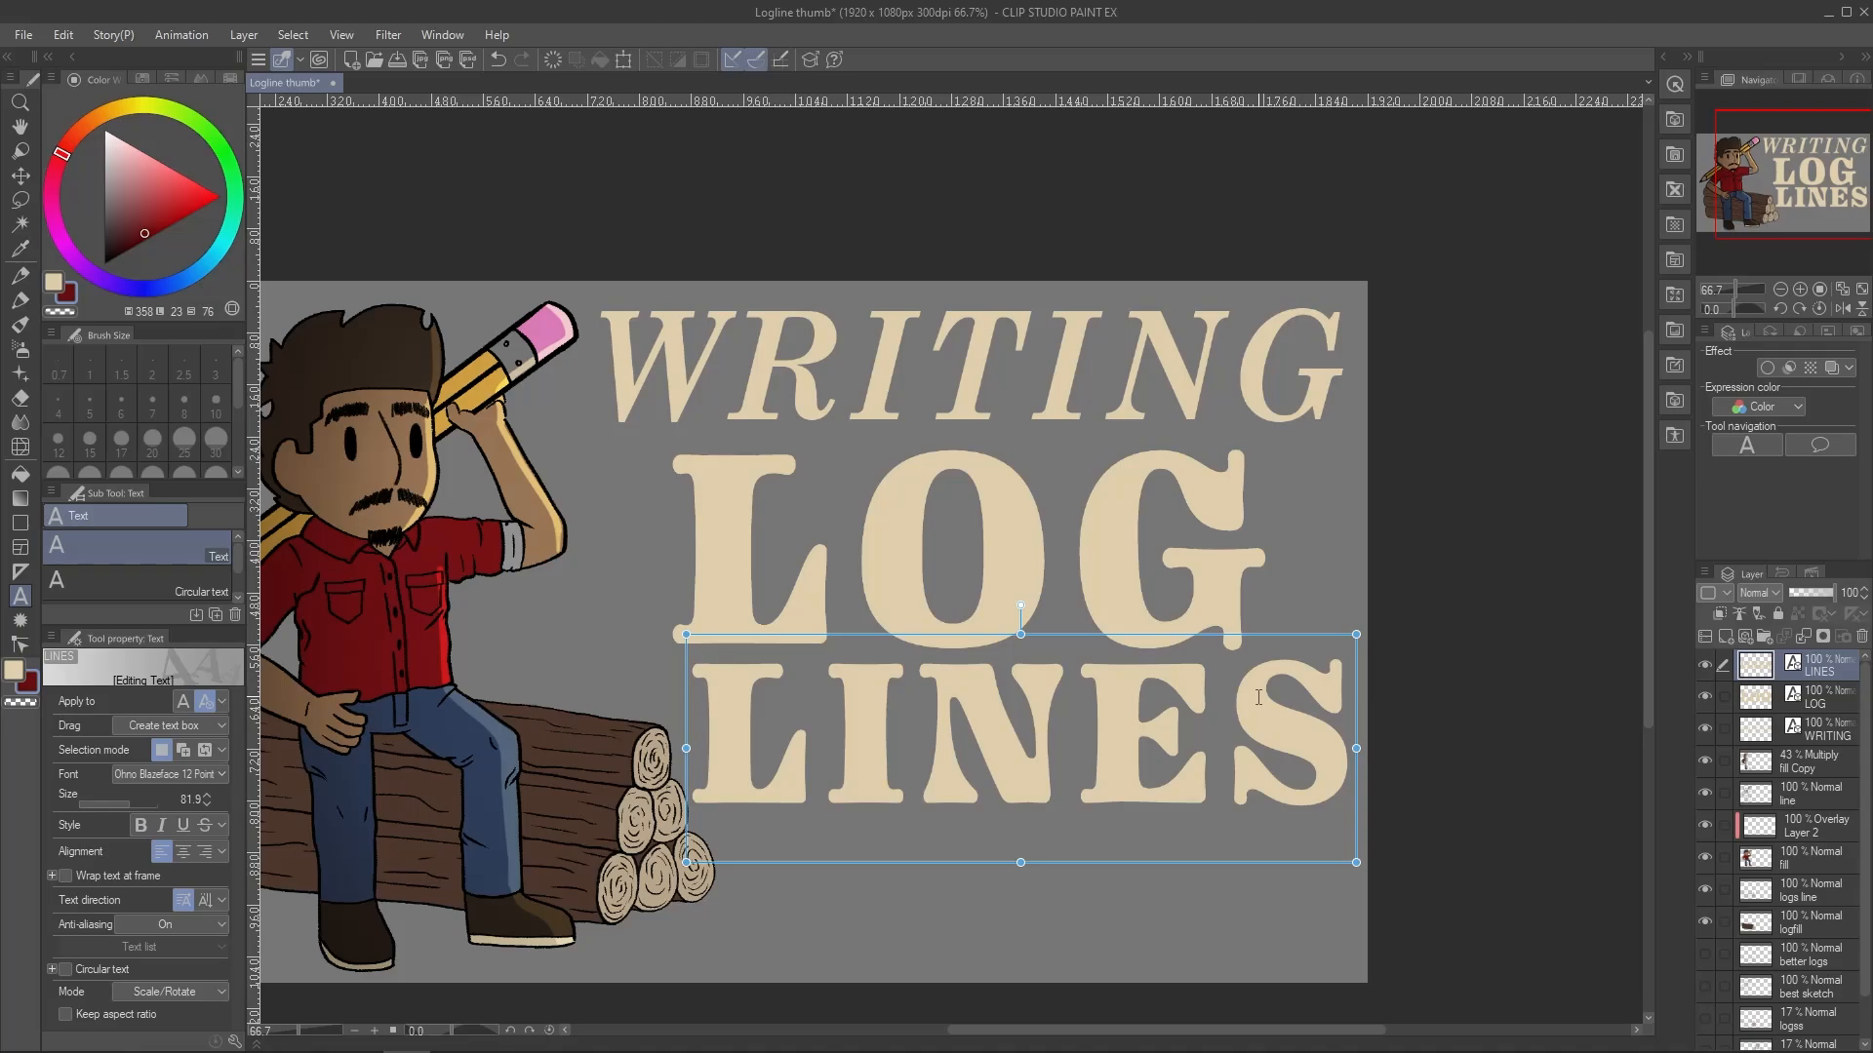
left_click_drag(1695, 673, 1577, 675)
right_click(1783, 669)
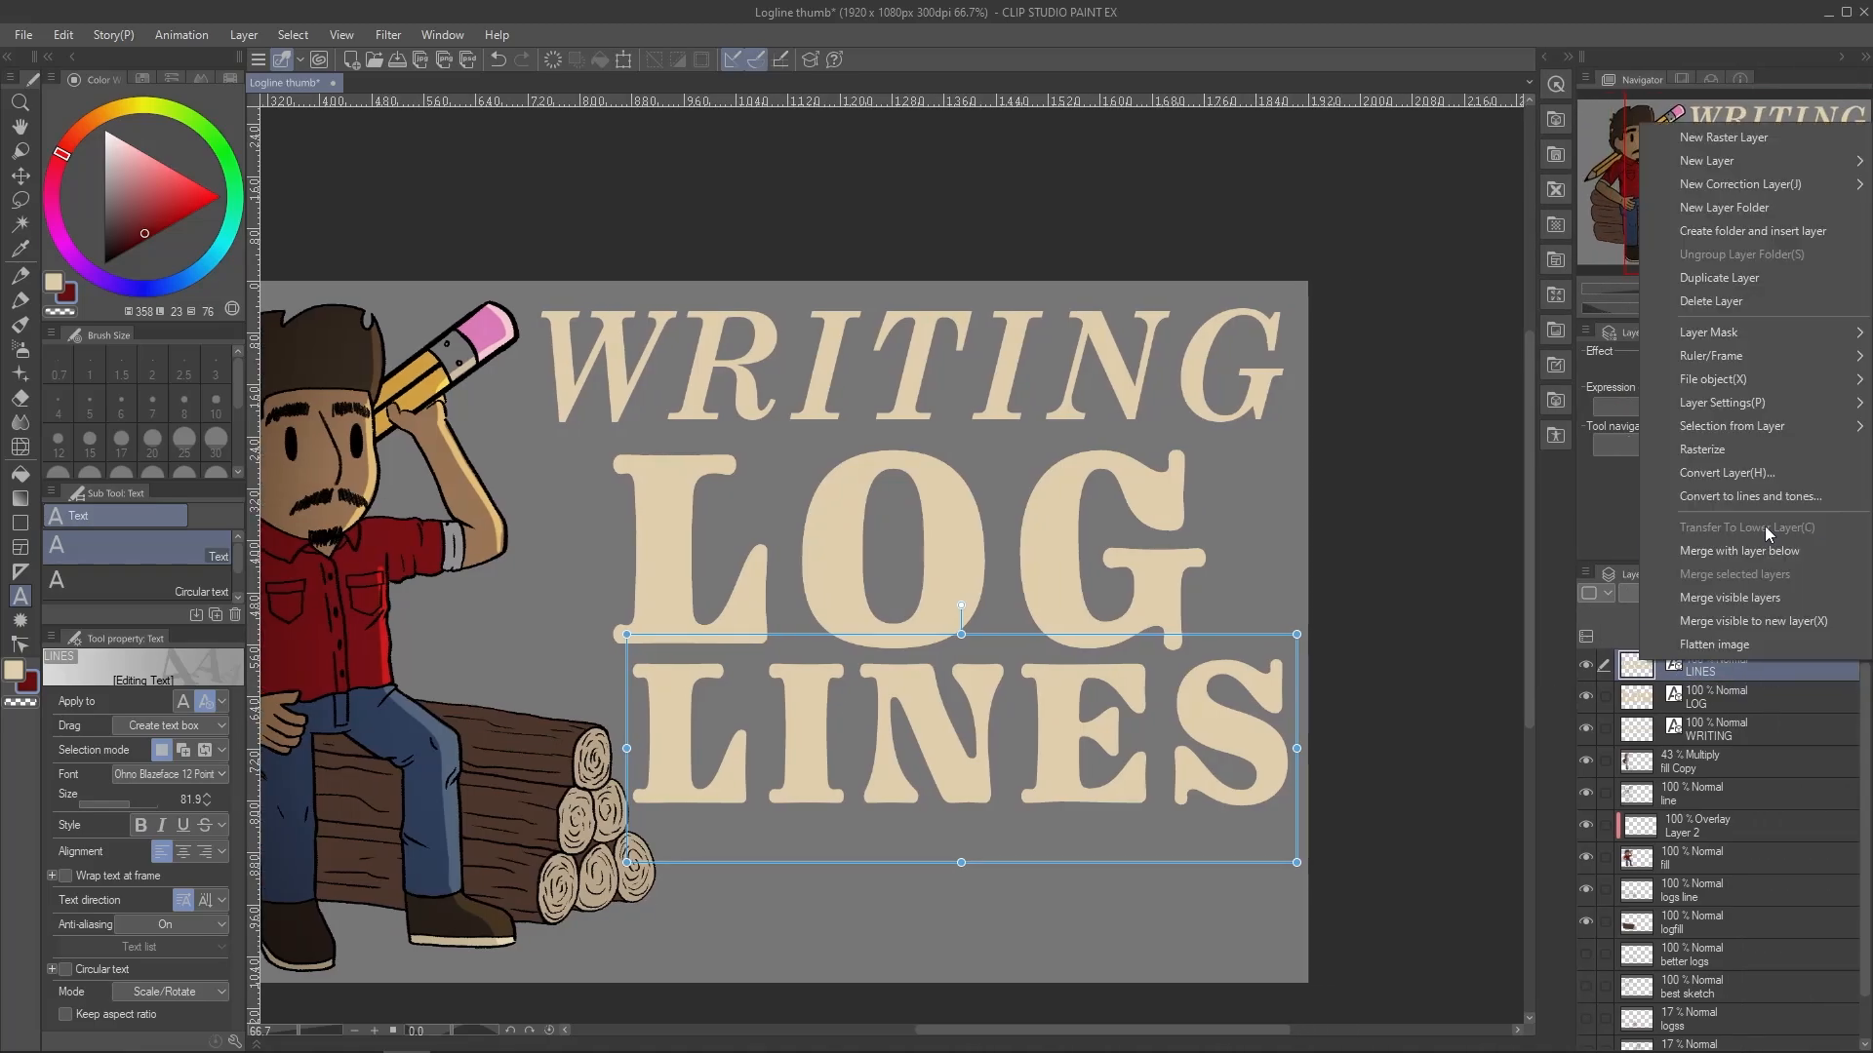
left_click(1580, 533)
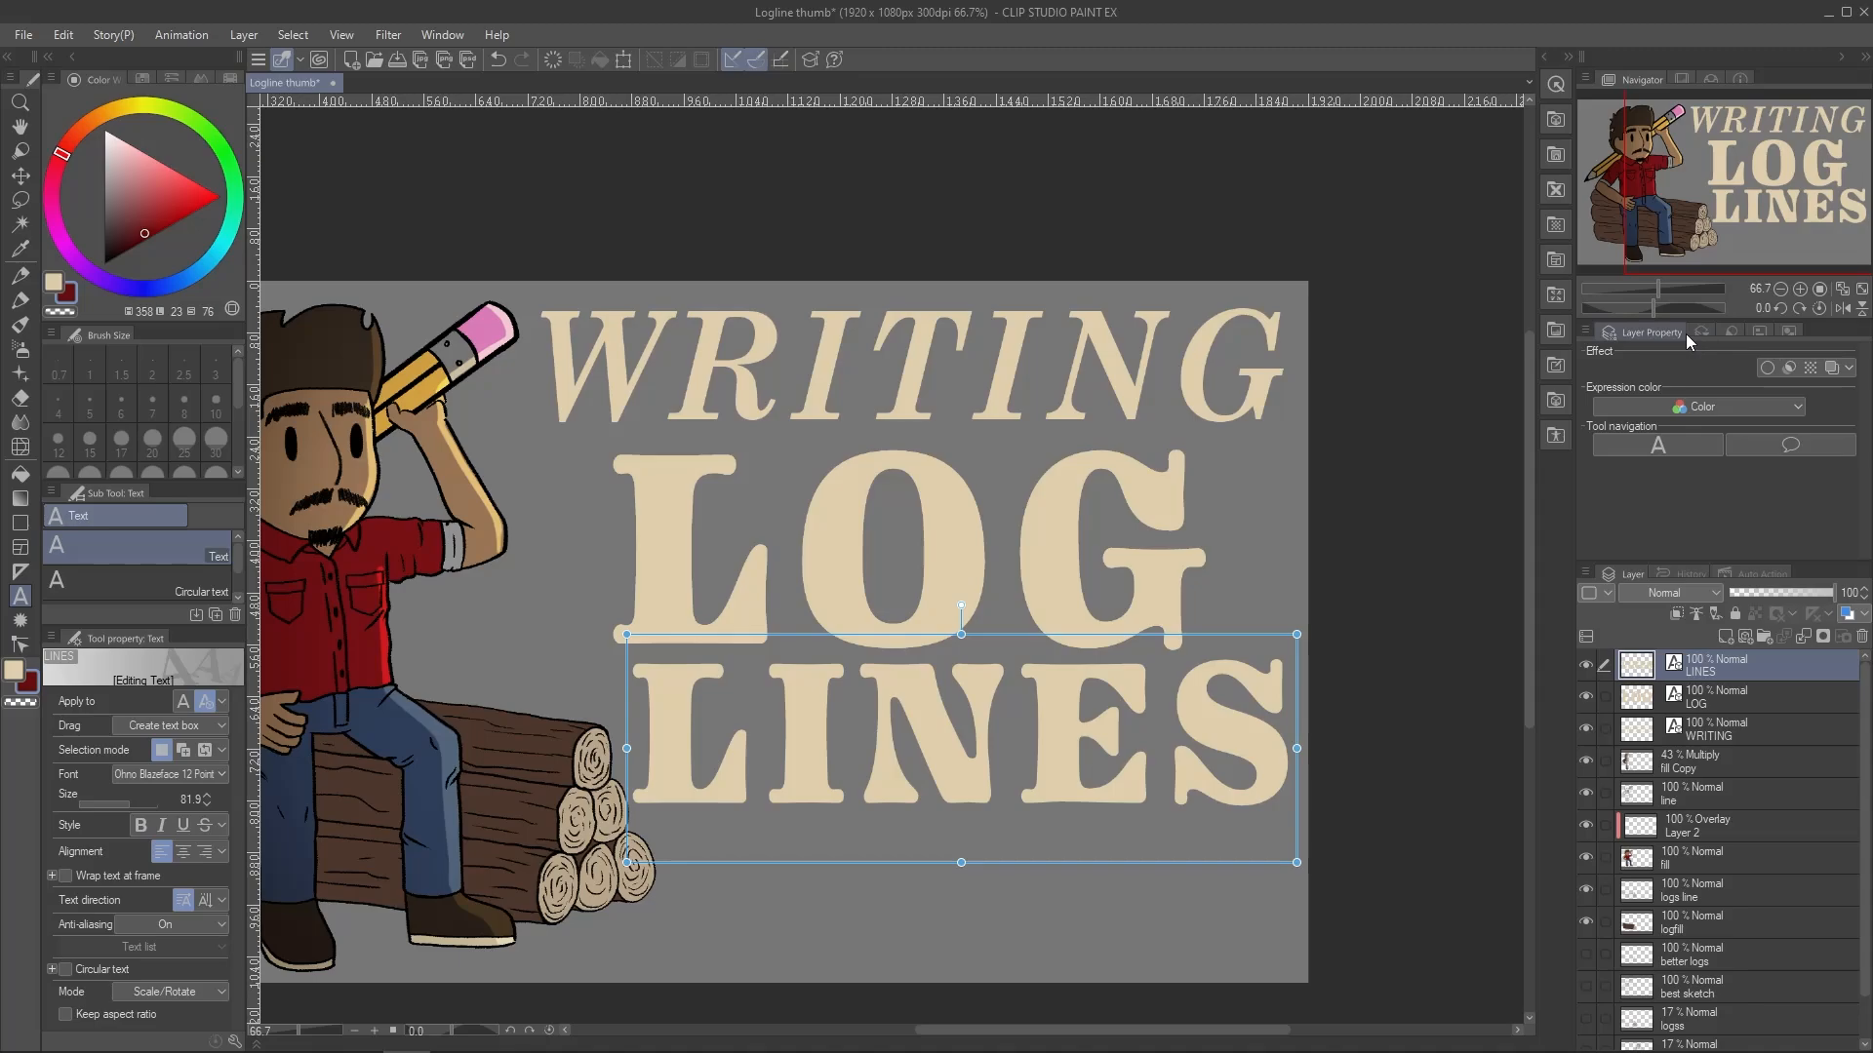
left_click(1776, 365)
left_click(1746, 439)
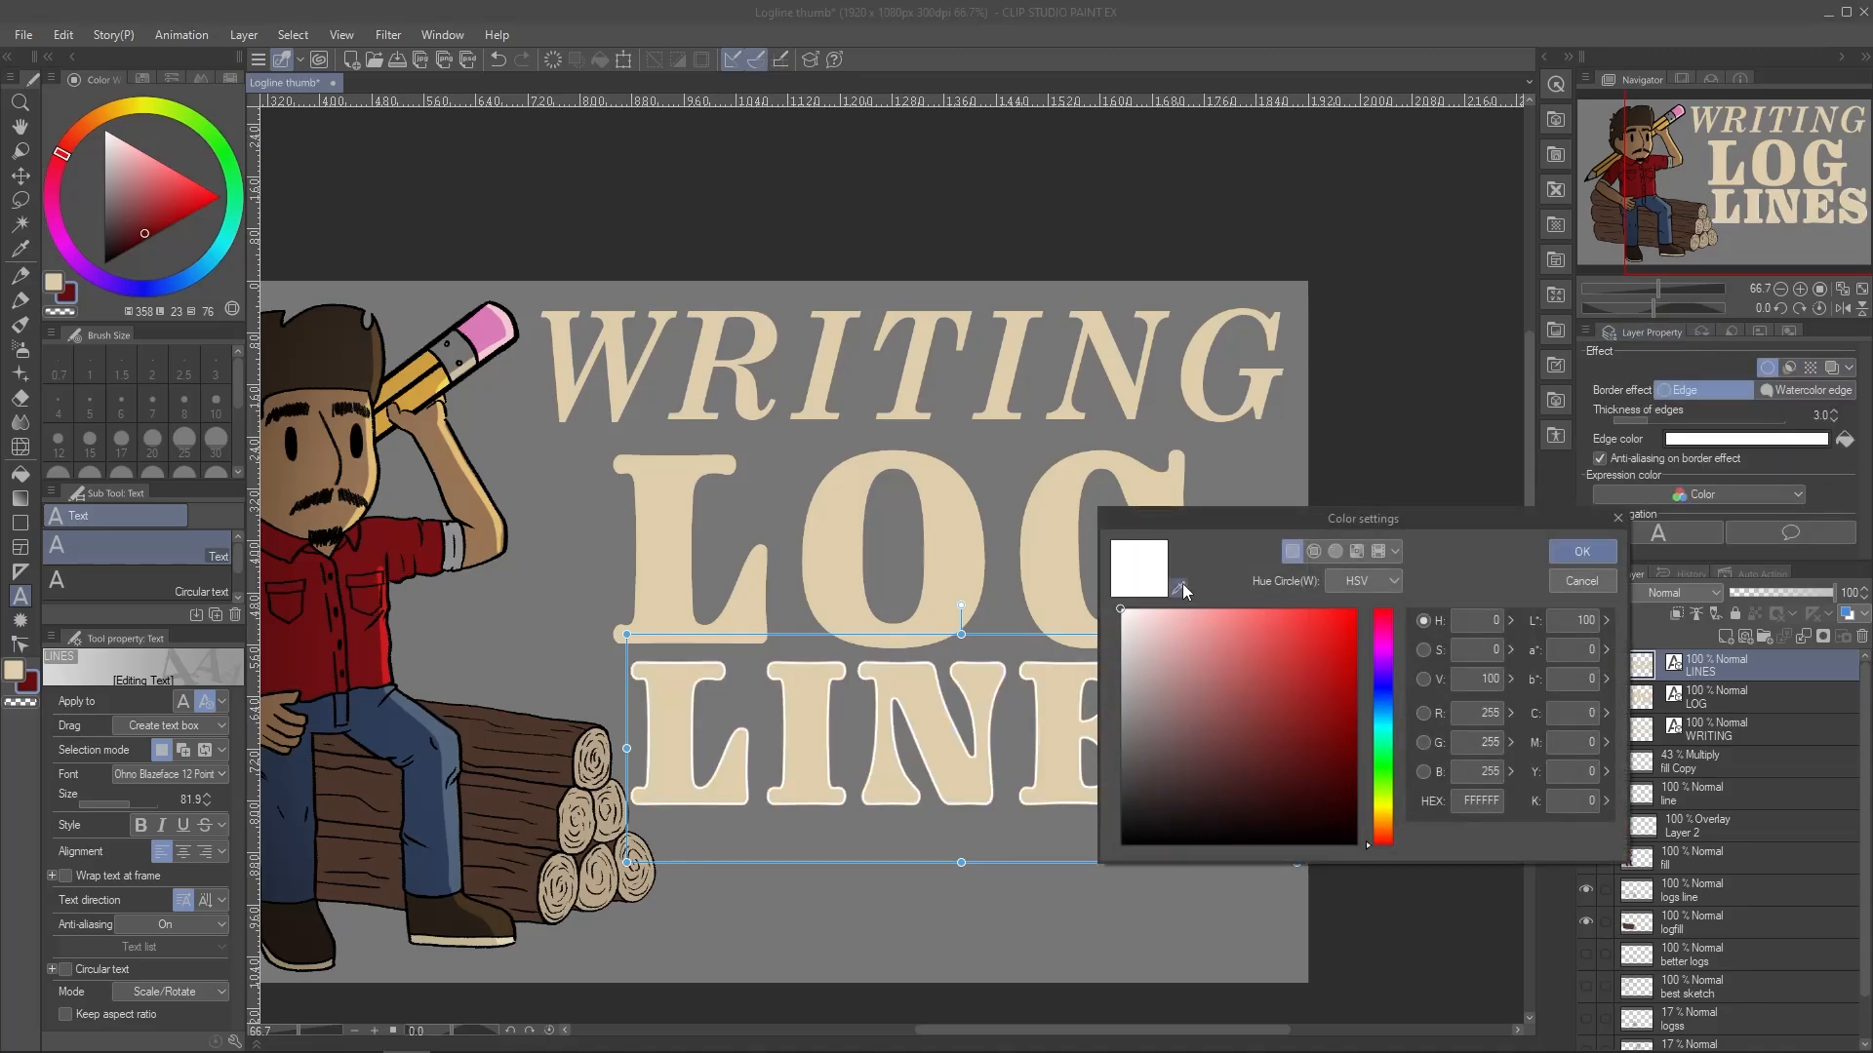
left_click(1179, 587)
left_click(144, 233)
left_click(1582, 551)
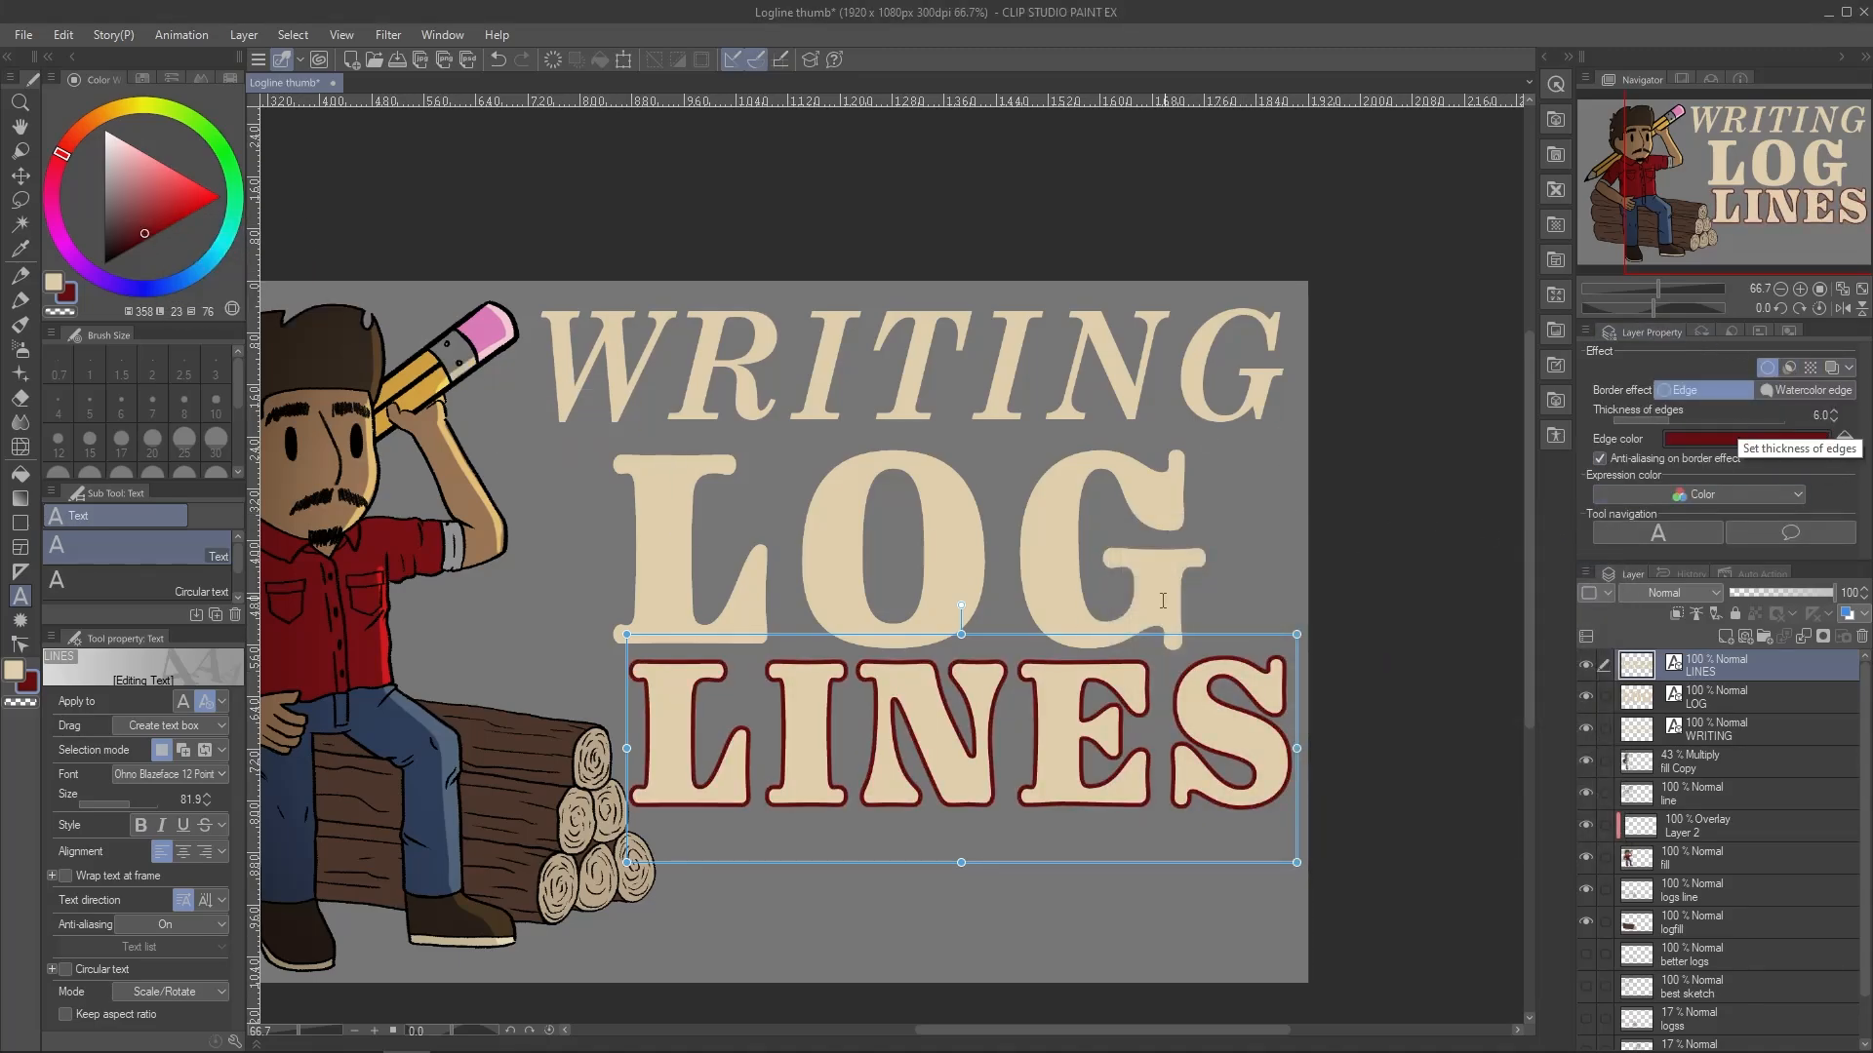
Add the same dark red edge border to the LOG and WRITING text layers
key("alt+bracketleft")
left_click(1766, 368)
left_click(1804, 439)
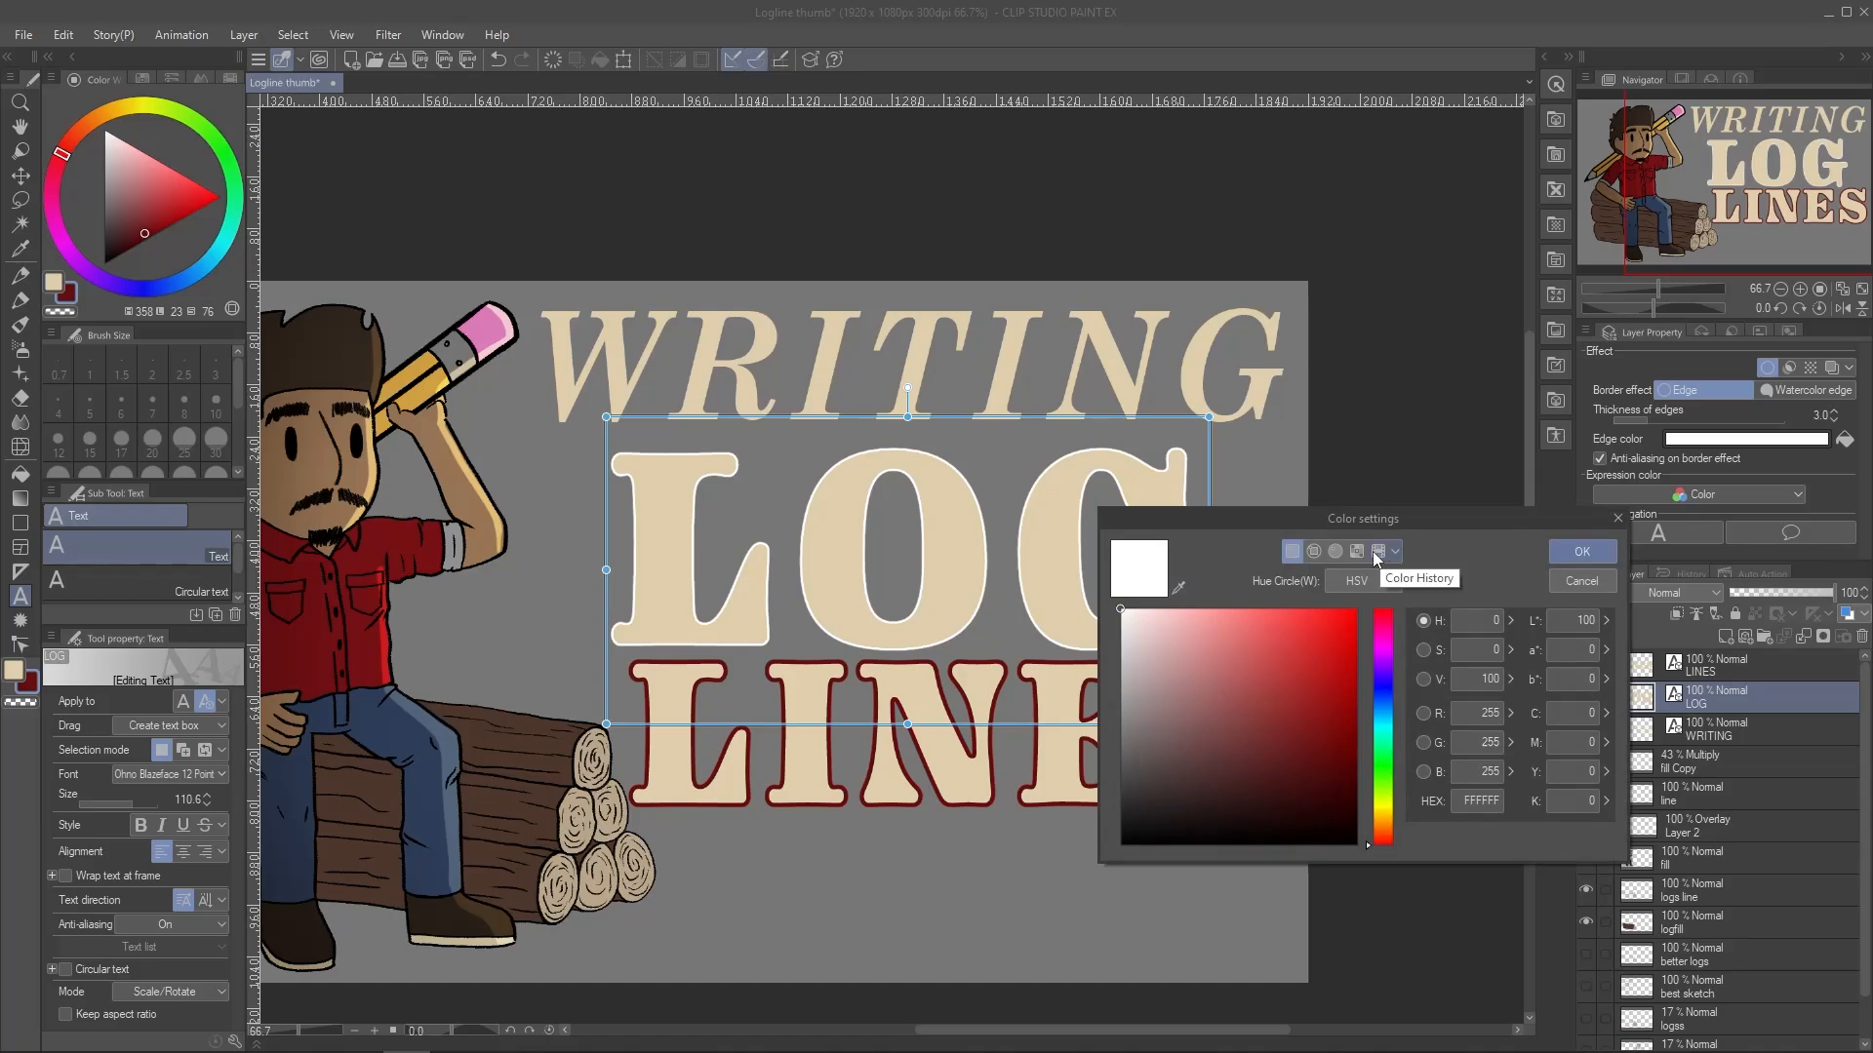
key("Return")
left_click(1774, 739)
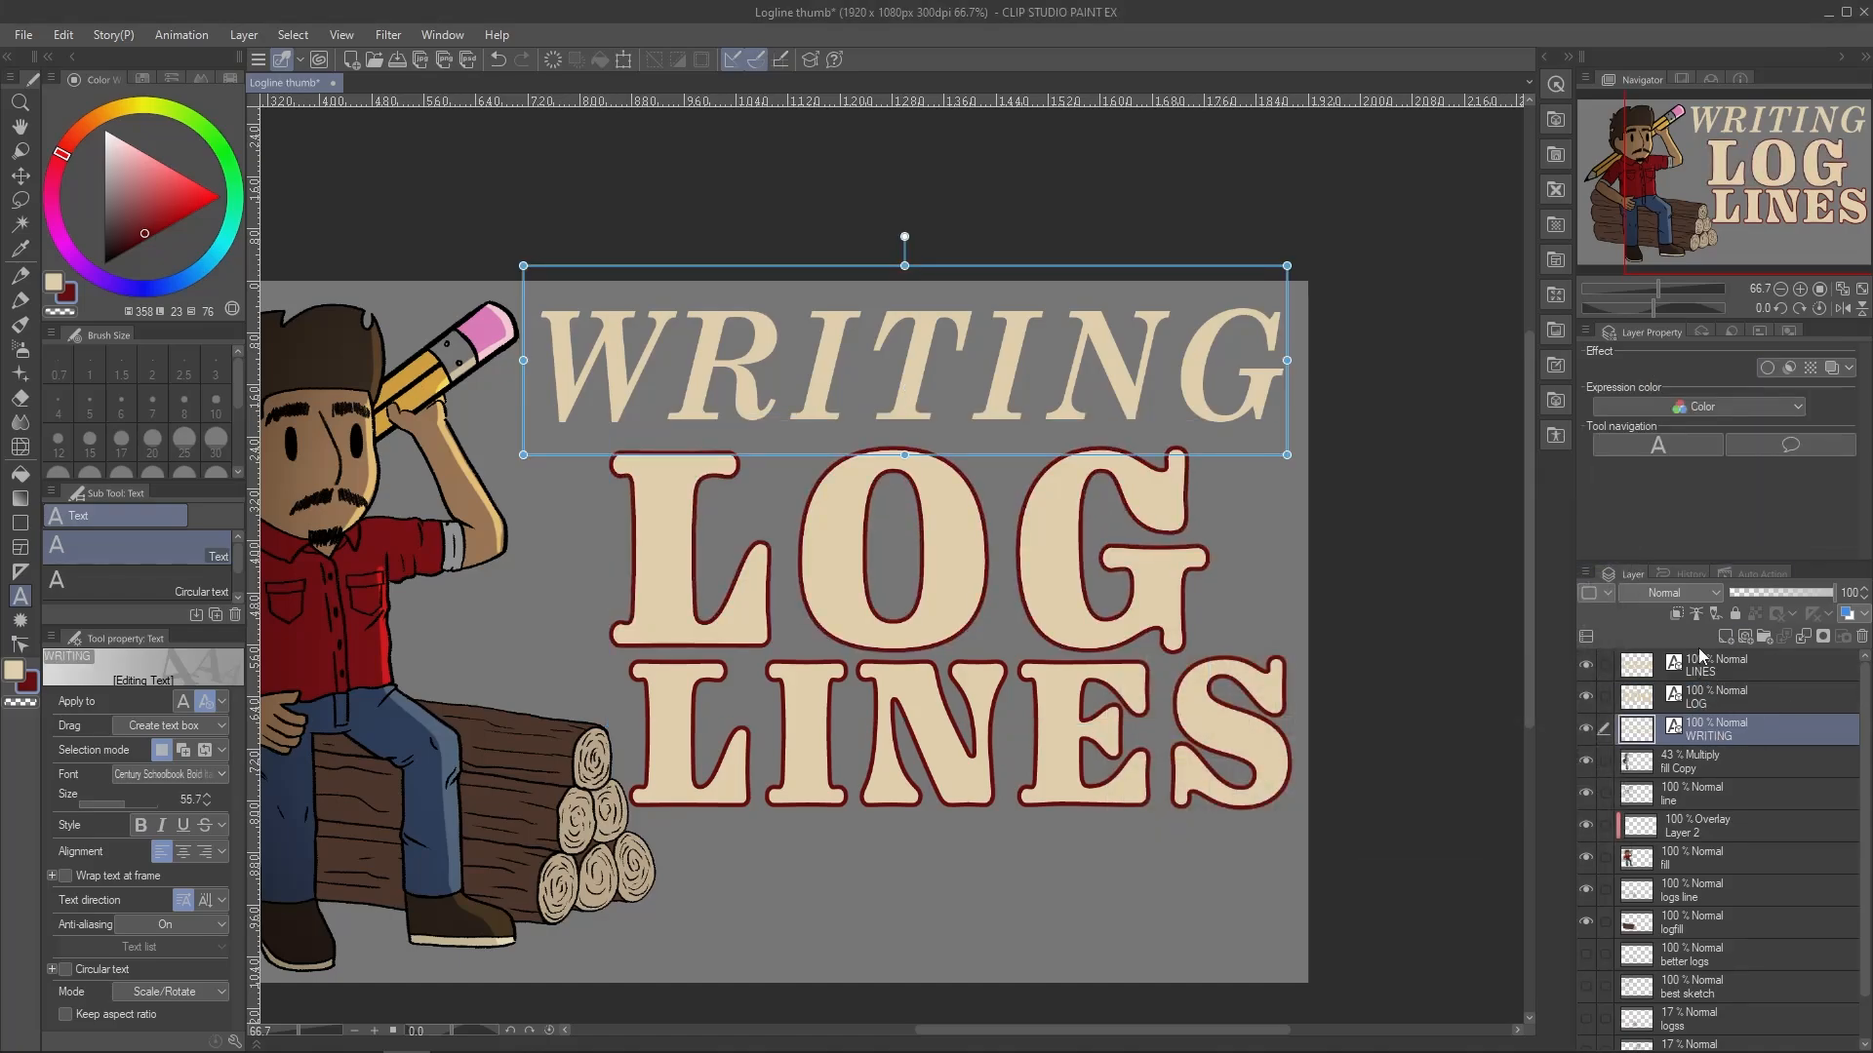
left_click(1766, 368)
left_click(1746, 439)
key("Return")
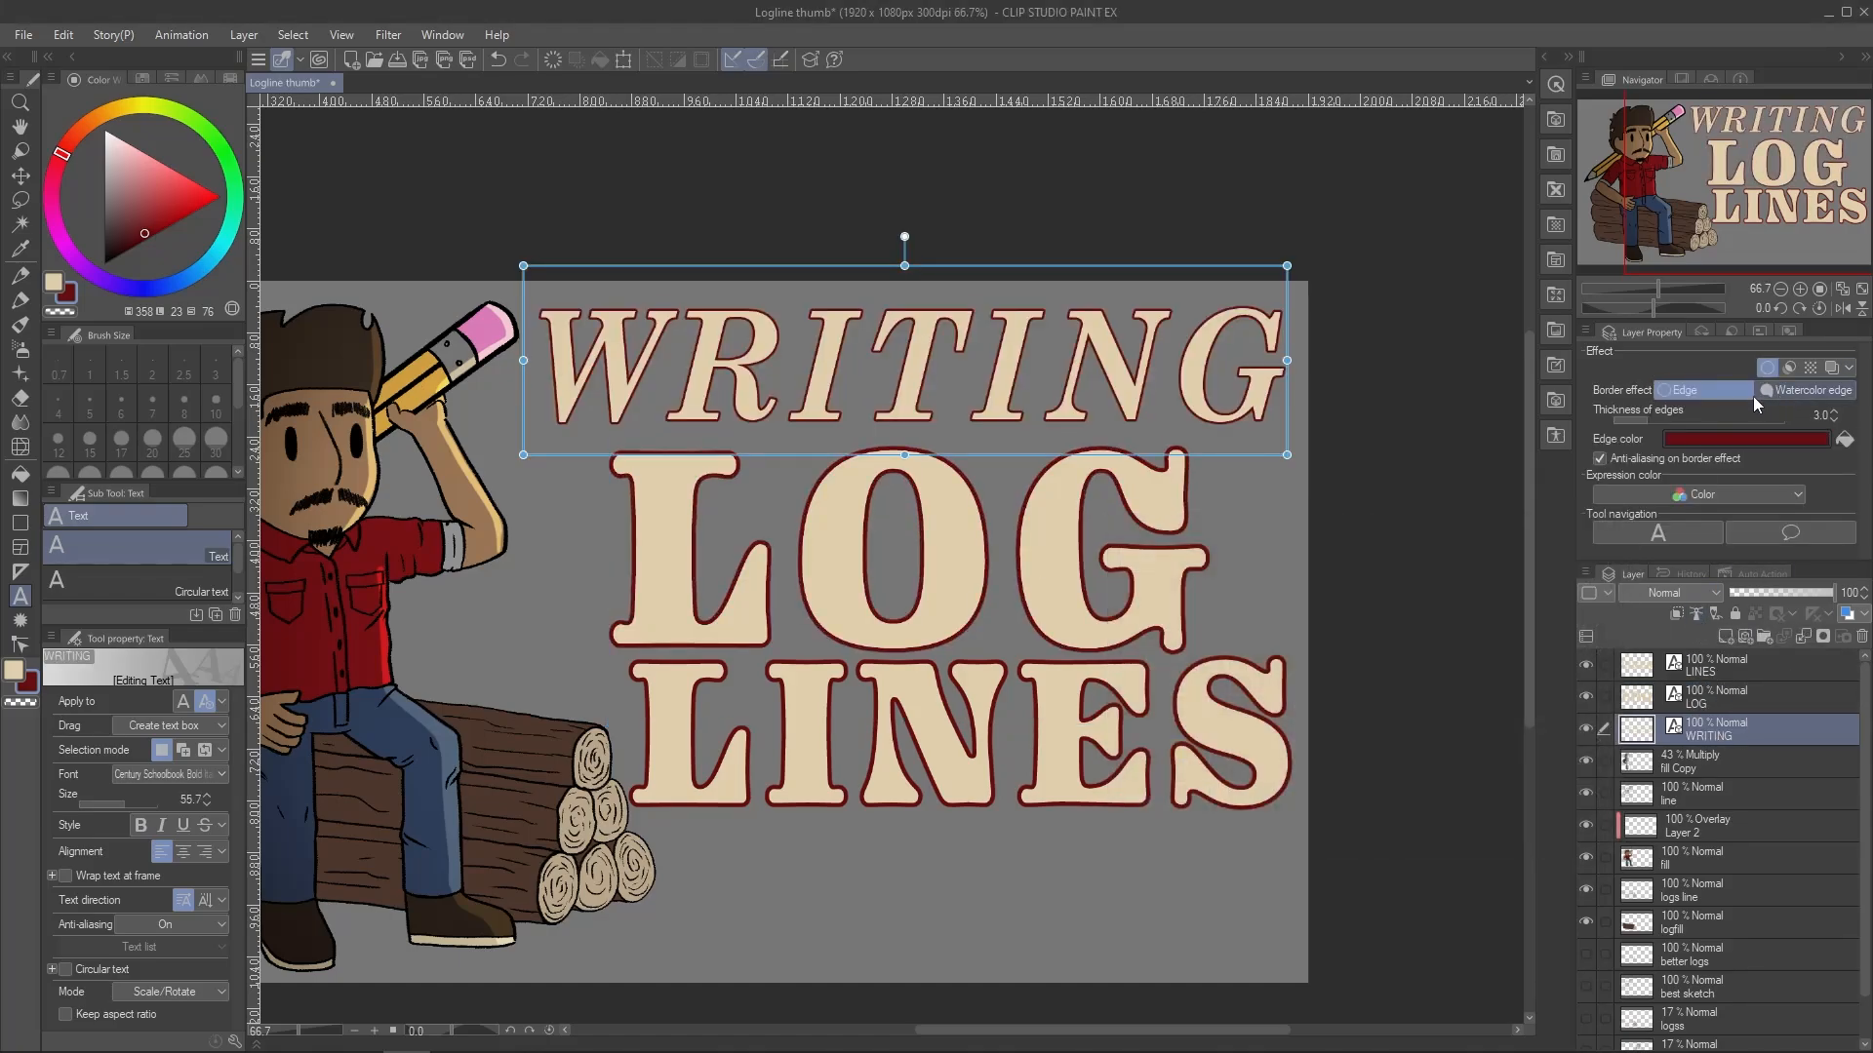
Thicken the borders of the WRITING, LOG and LINES layers, setting the LINES edge thickness to 9.0
left_click(1739, 420)
left_click(1736, 698)
left_click(1744, 418)
left_click(1746, 666)
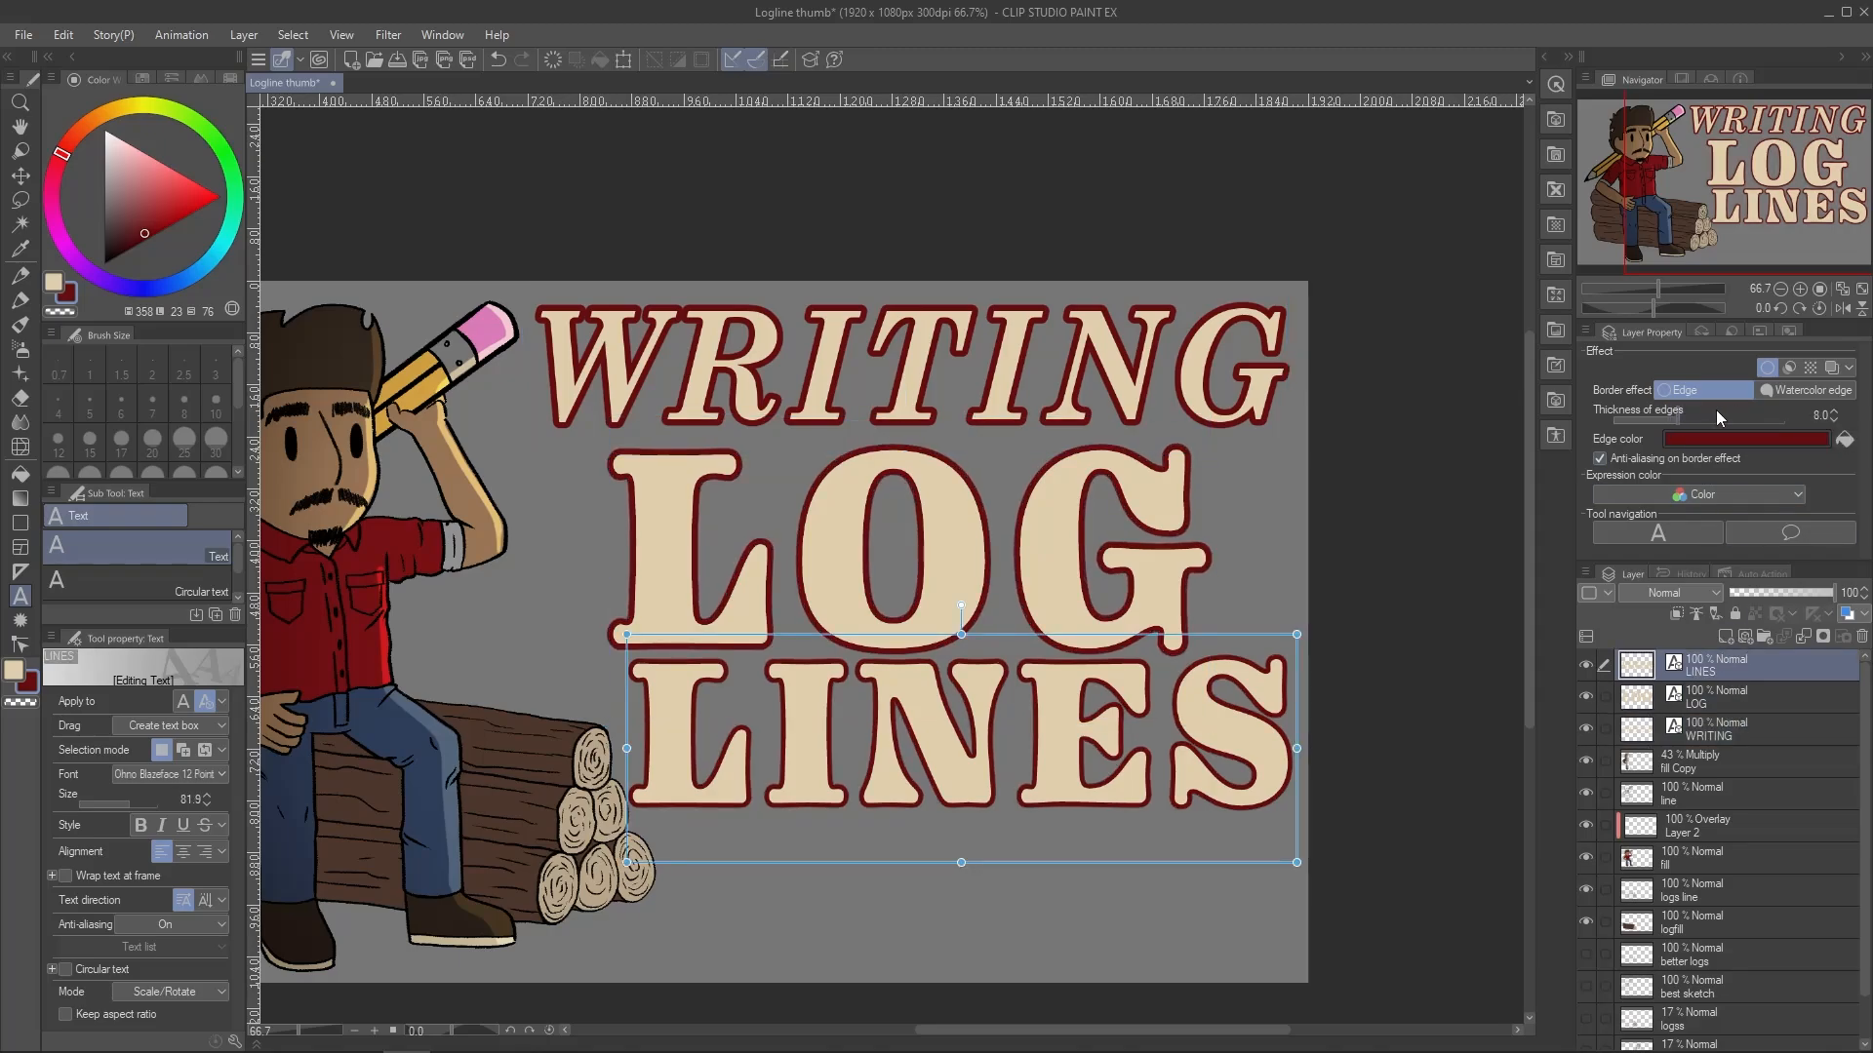
left_click(1718, 419)
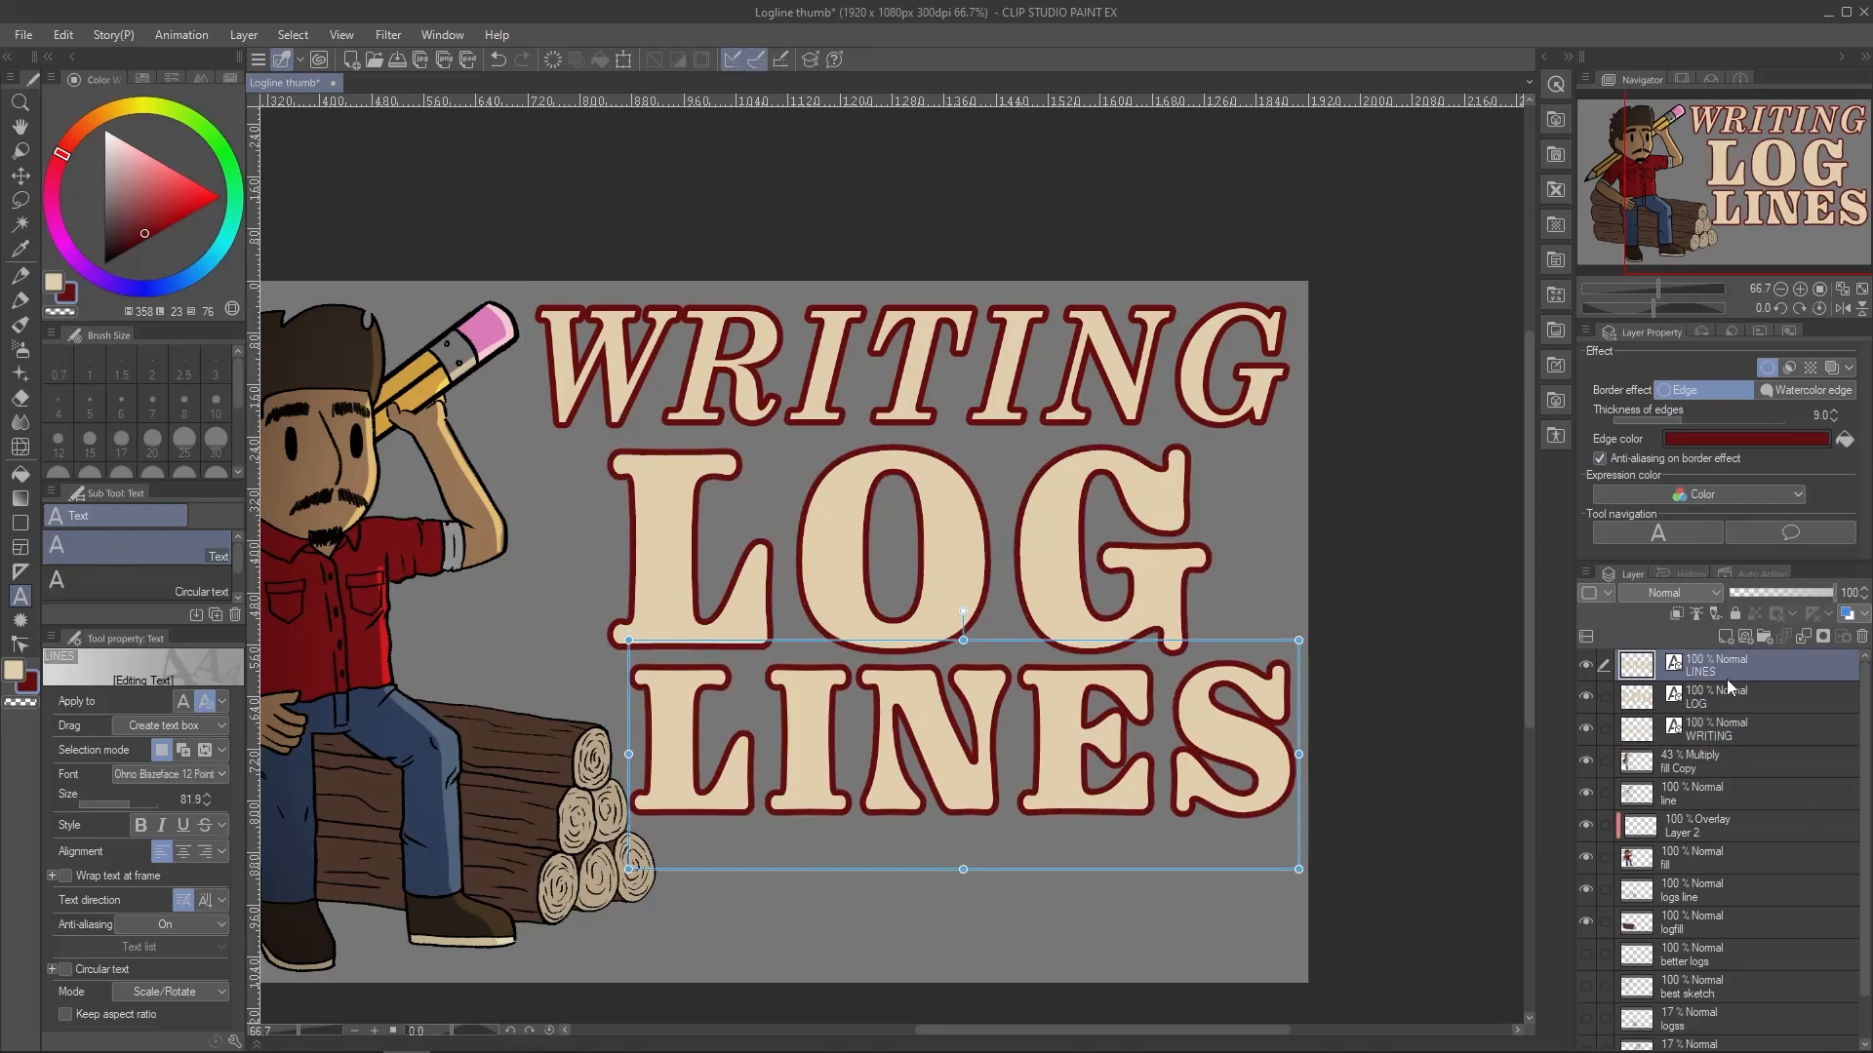
Select all visible character and log layers, from fill Copy to logfill, and shift them slightly left away from the title
left_click_drag(1573, 568, 1670, 569)
left_click(21, 177)
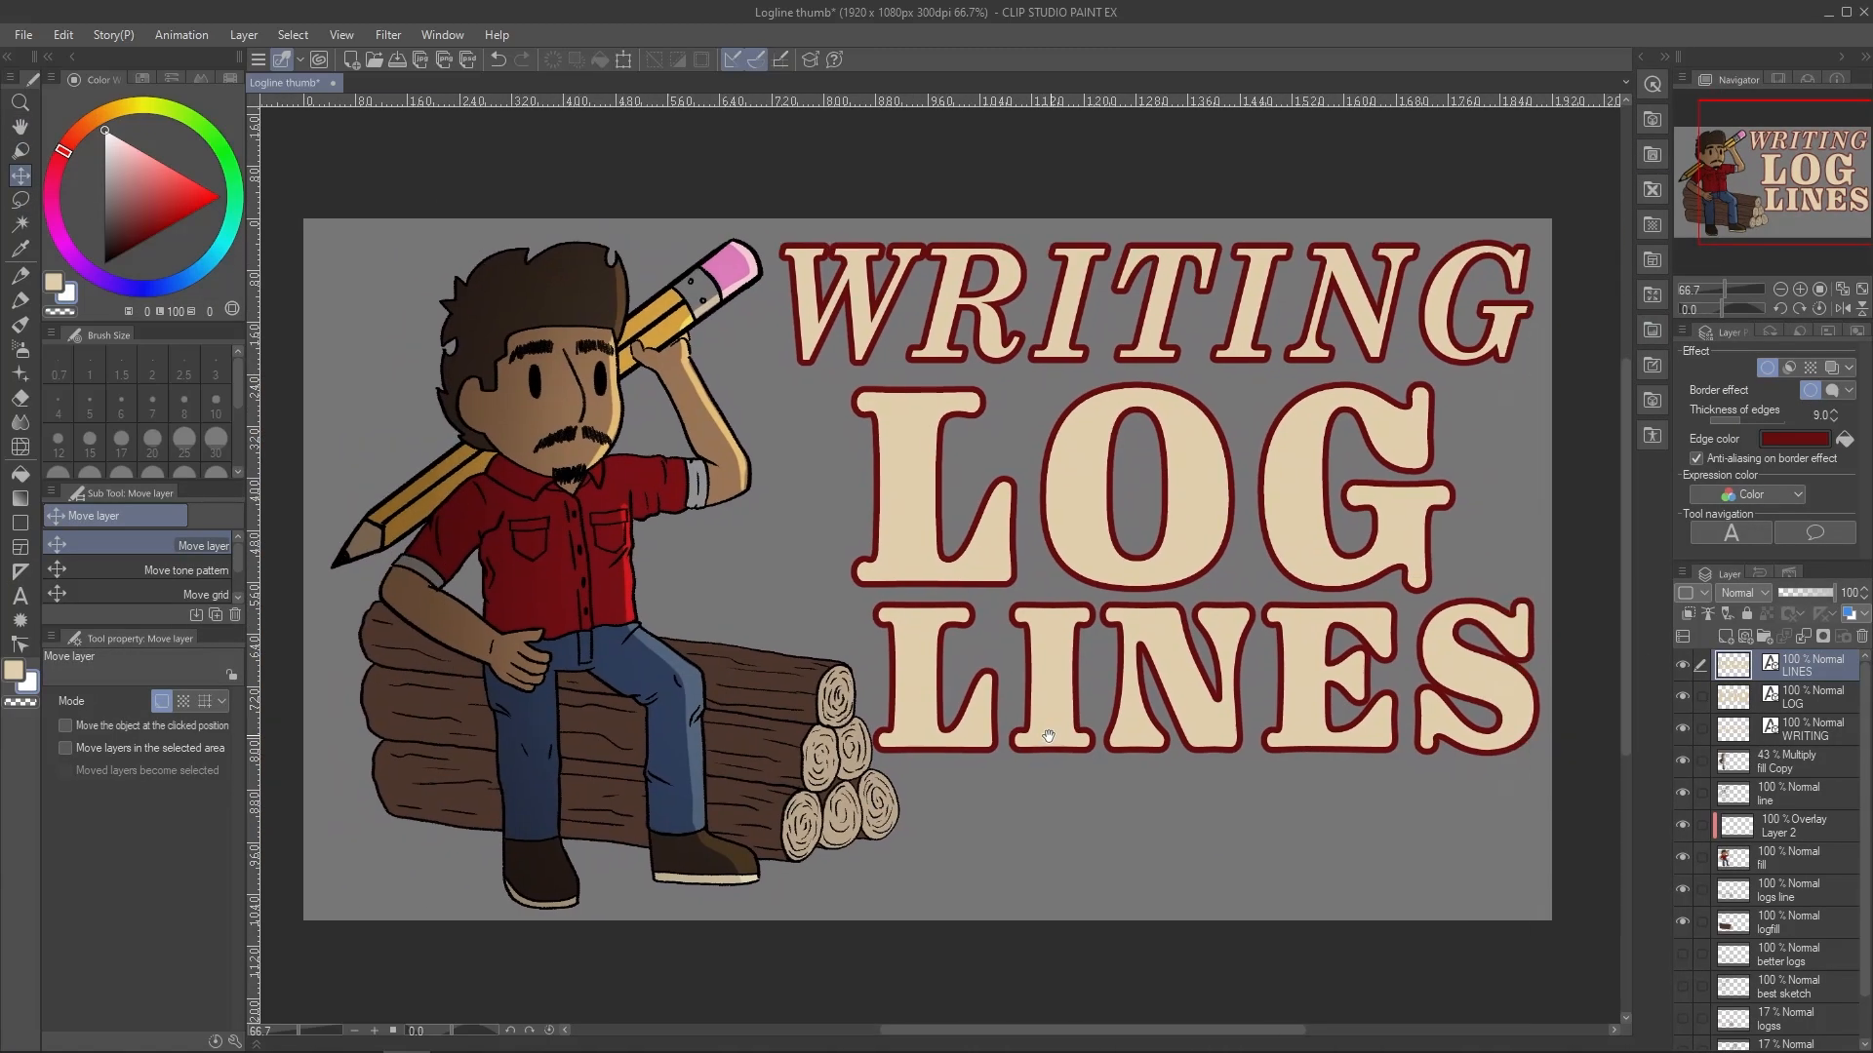
left_click(1795, 760)
left_click(1805, 923, "shift")
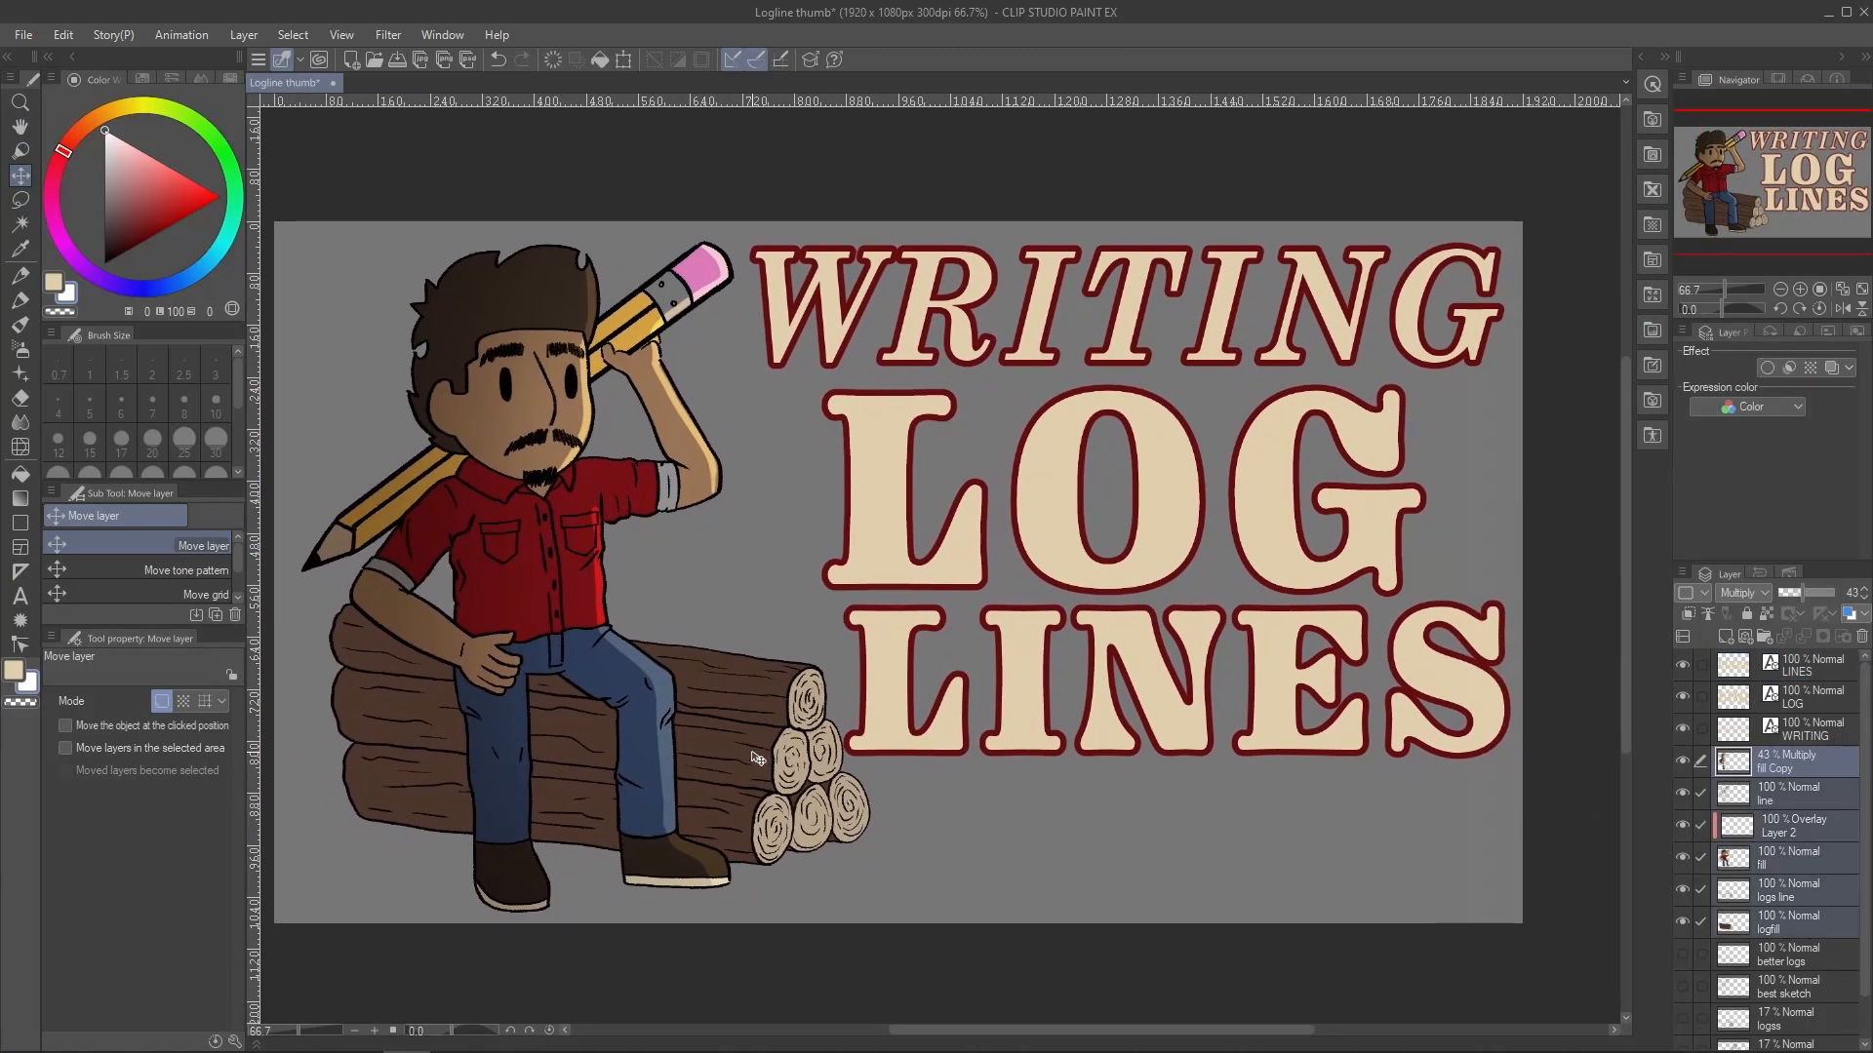
left_click_drag(758, 758, 743, 762)
Add the text "UNPROFESISONALLY" below LINES at size 19.2
left_click(1799, 669)
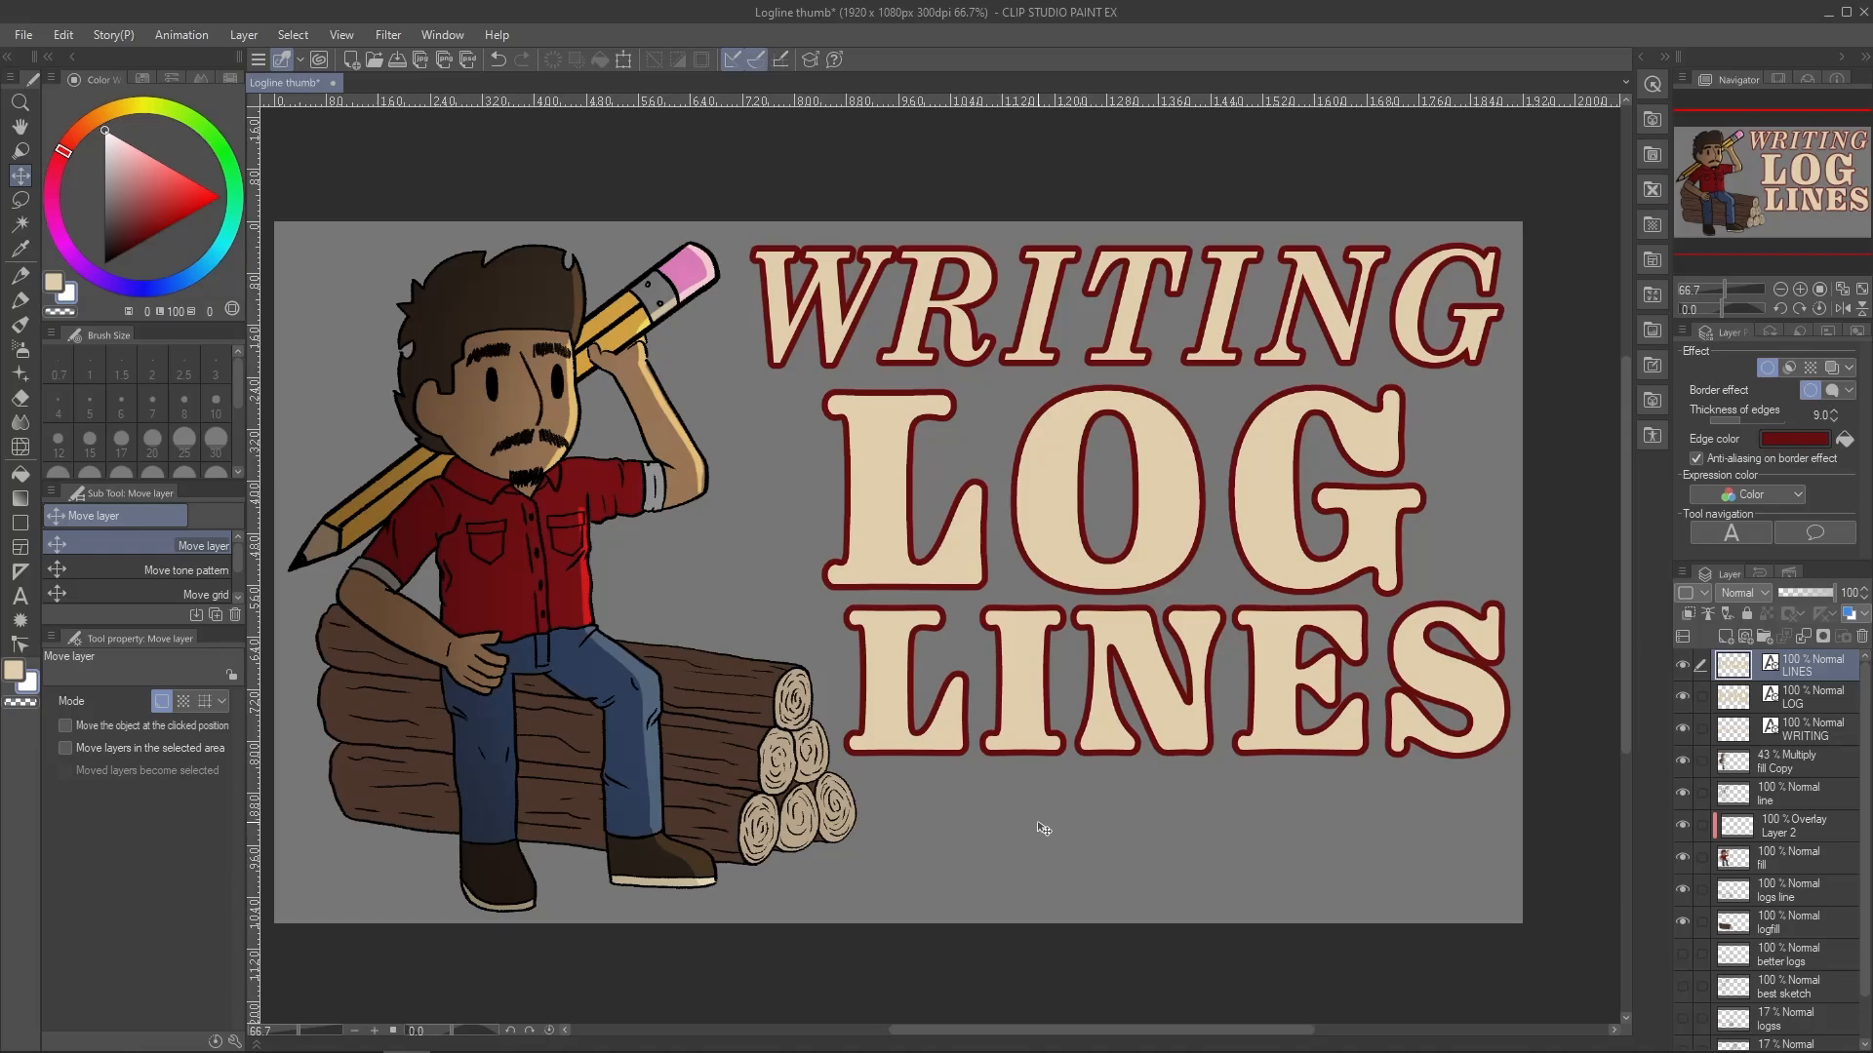
key("t")
left_click(990, 874)
type("FOR COMIC CREATORS")
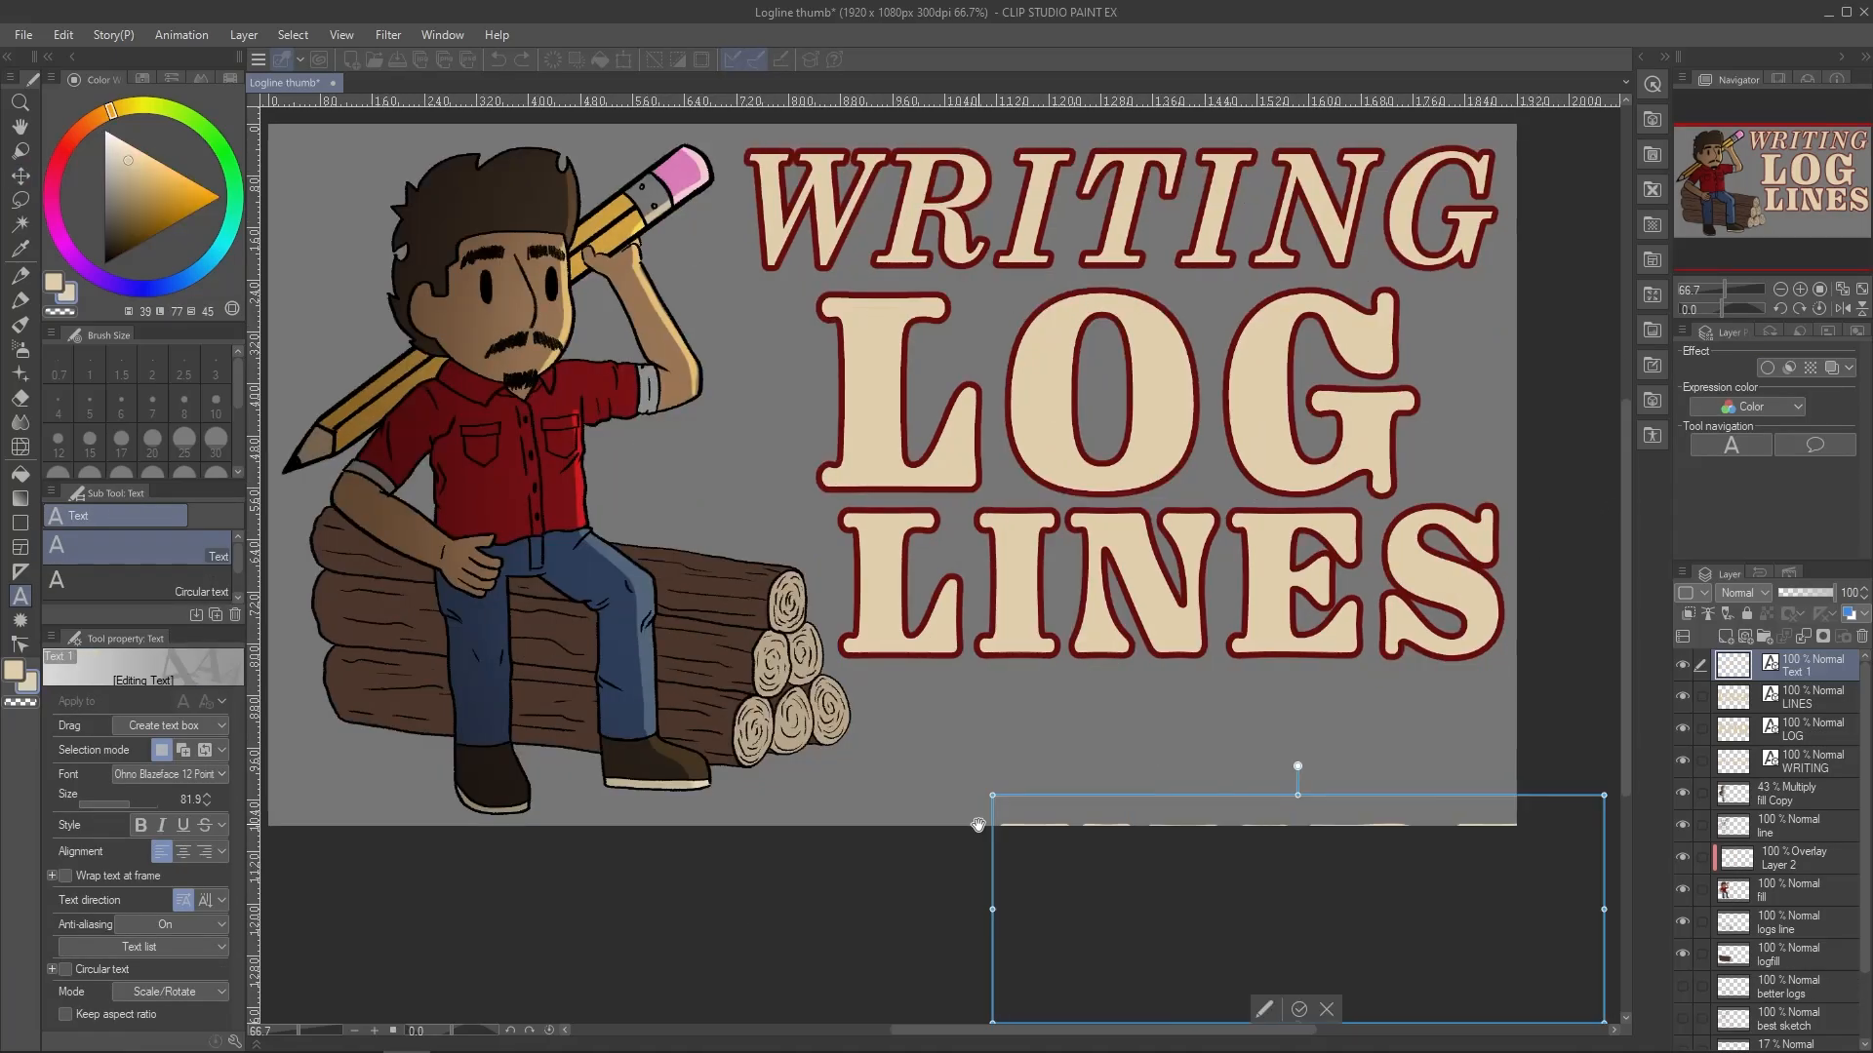
scroll(600, 728, "down", 6)
left_click_drag(1215, 827, 517, 739)
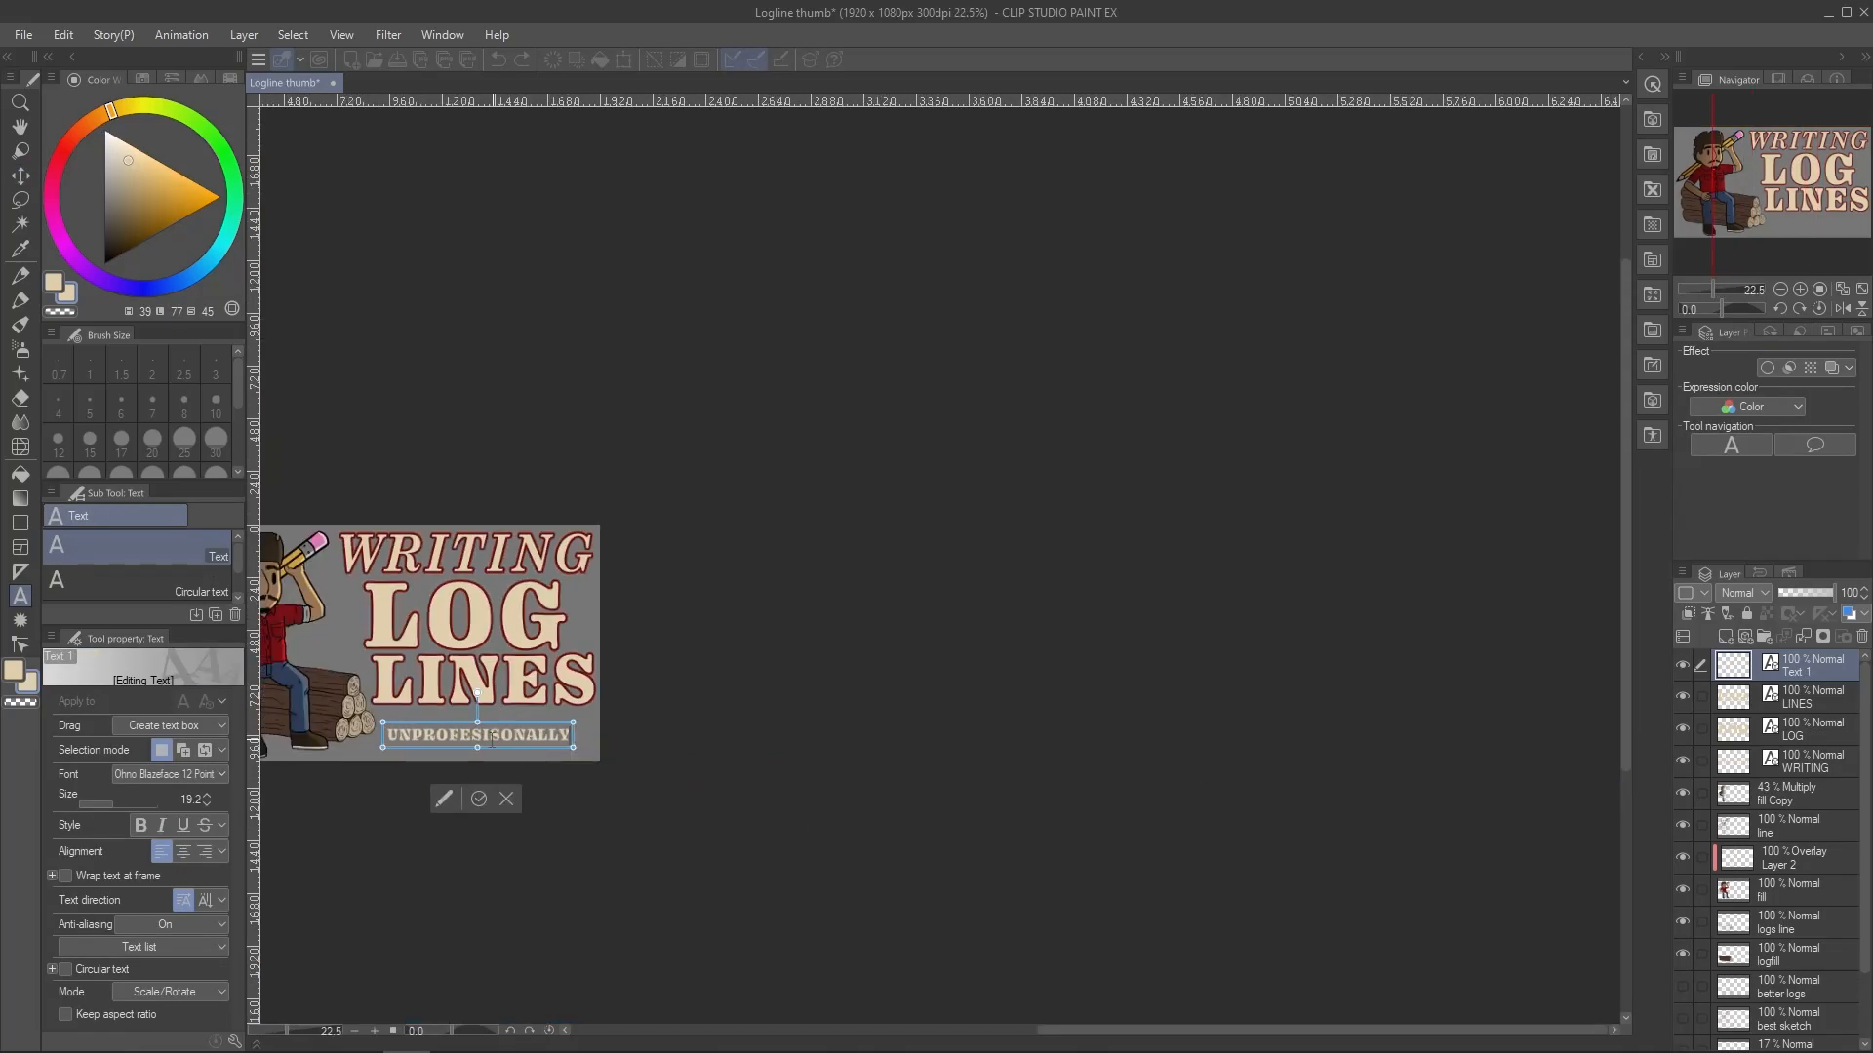
Enclose the small subtitle in parentheses and move it up closer beneath LINES
scroll(517, 738, "up", 3)
scroll(464, 800, "up", 3)
type(")")
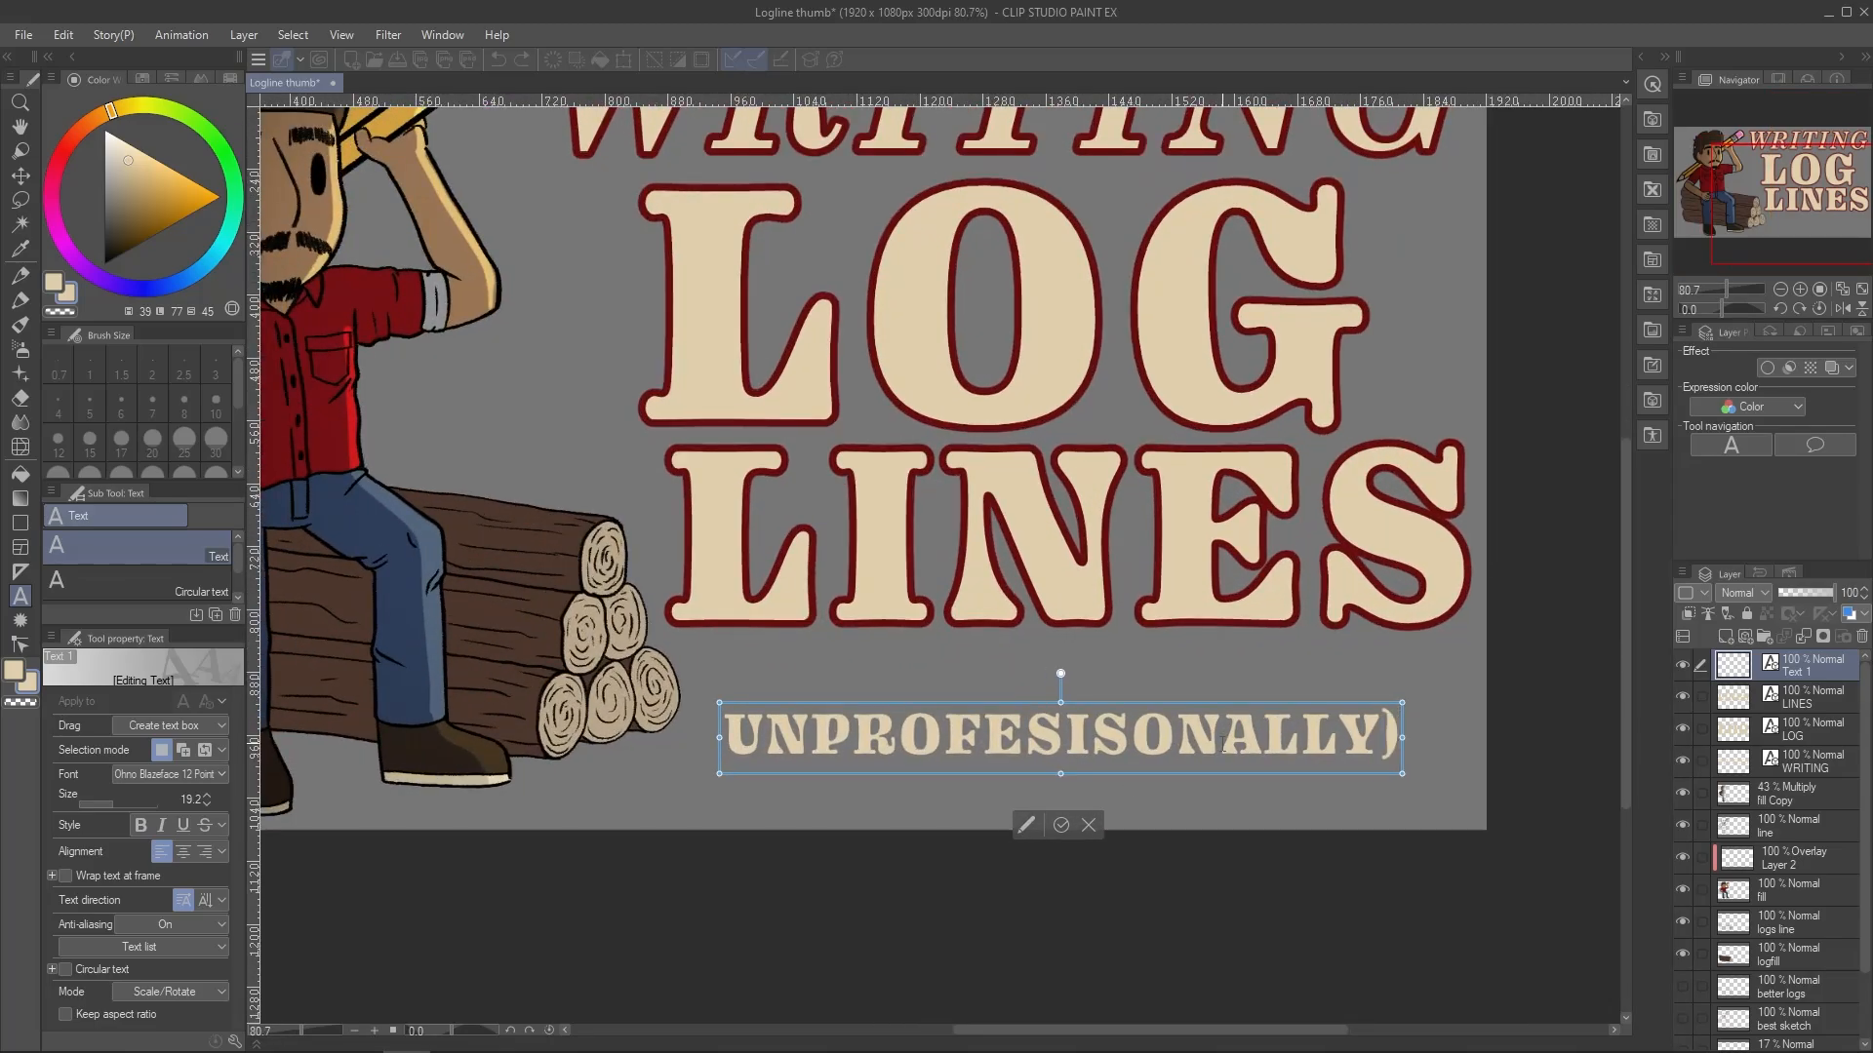
key("Home")
type("(")
left_click_drag(1220, 774, 1237, 729)
Recolor the entire parenthesized subtitle black
key("ctrl+a")
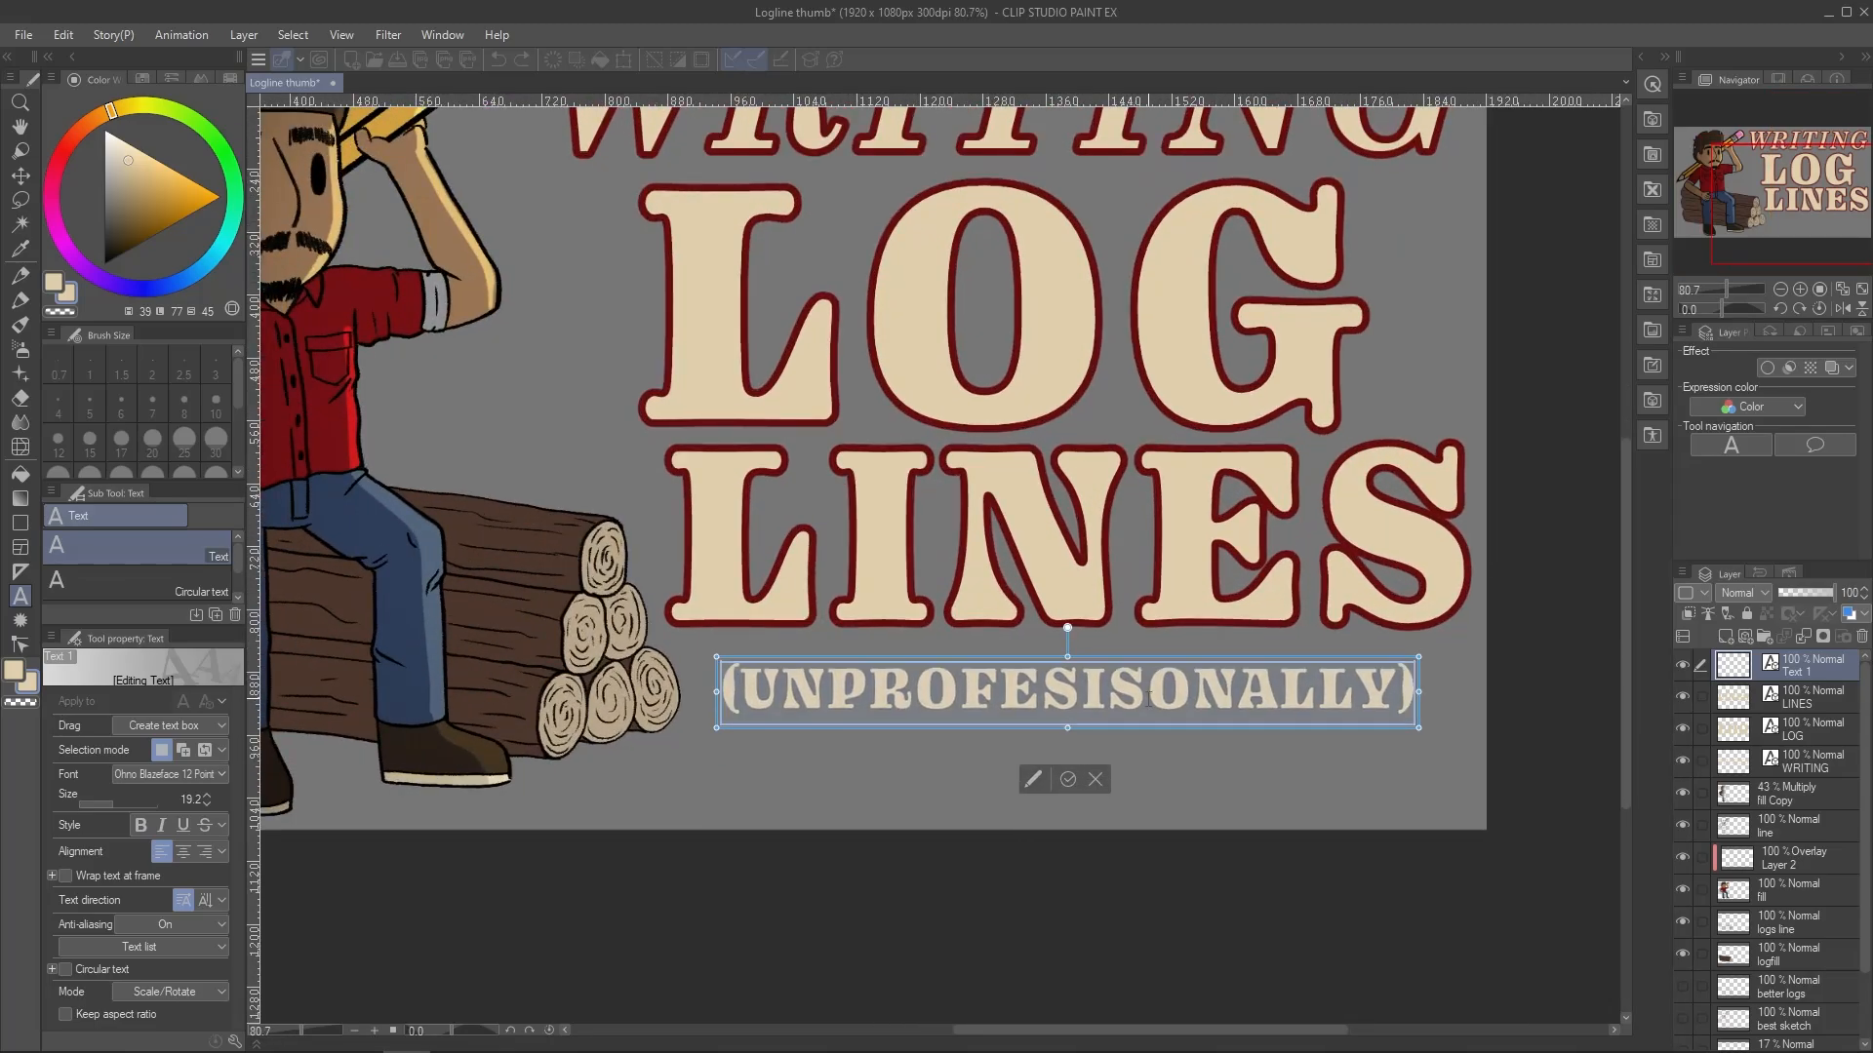
left_click(167, 199)
left_click(105, 132)
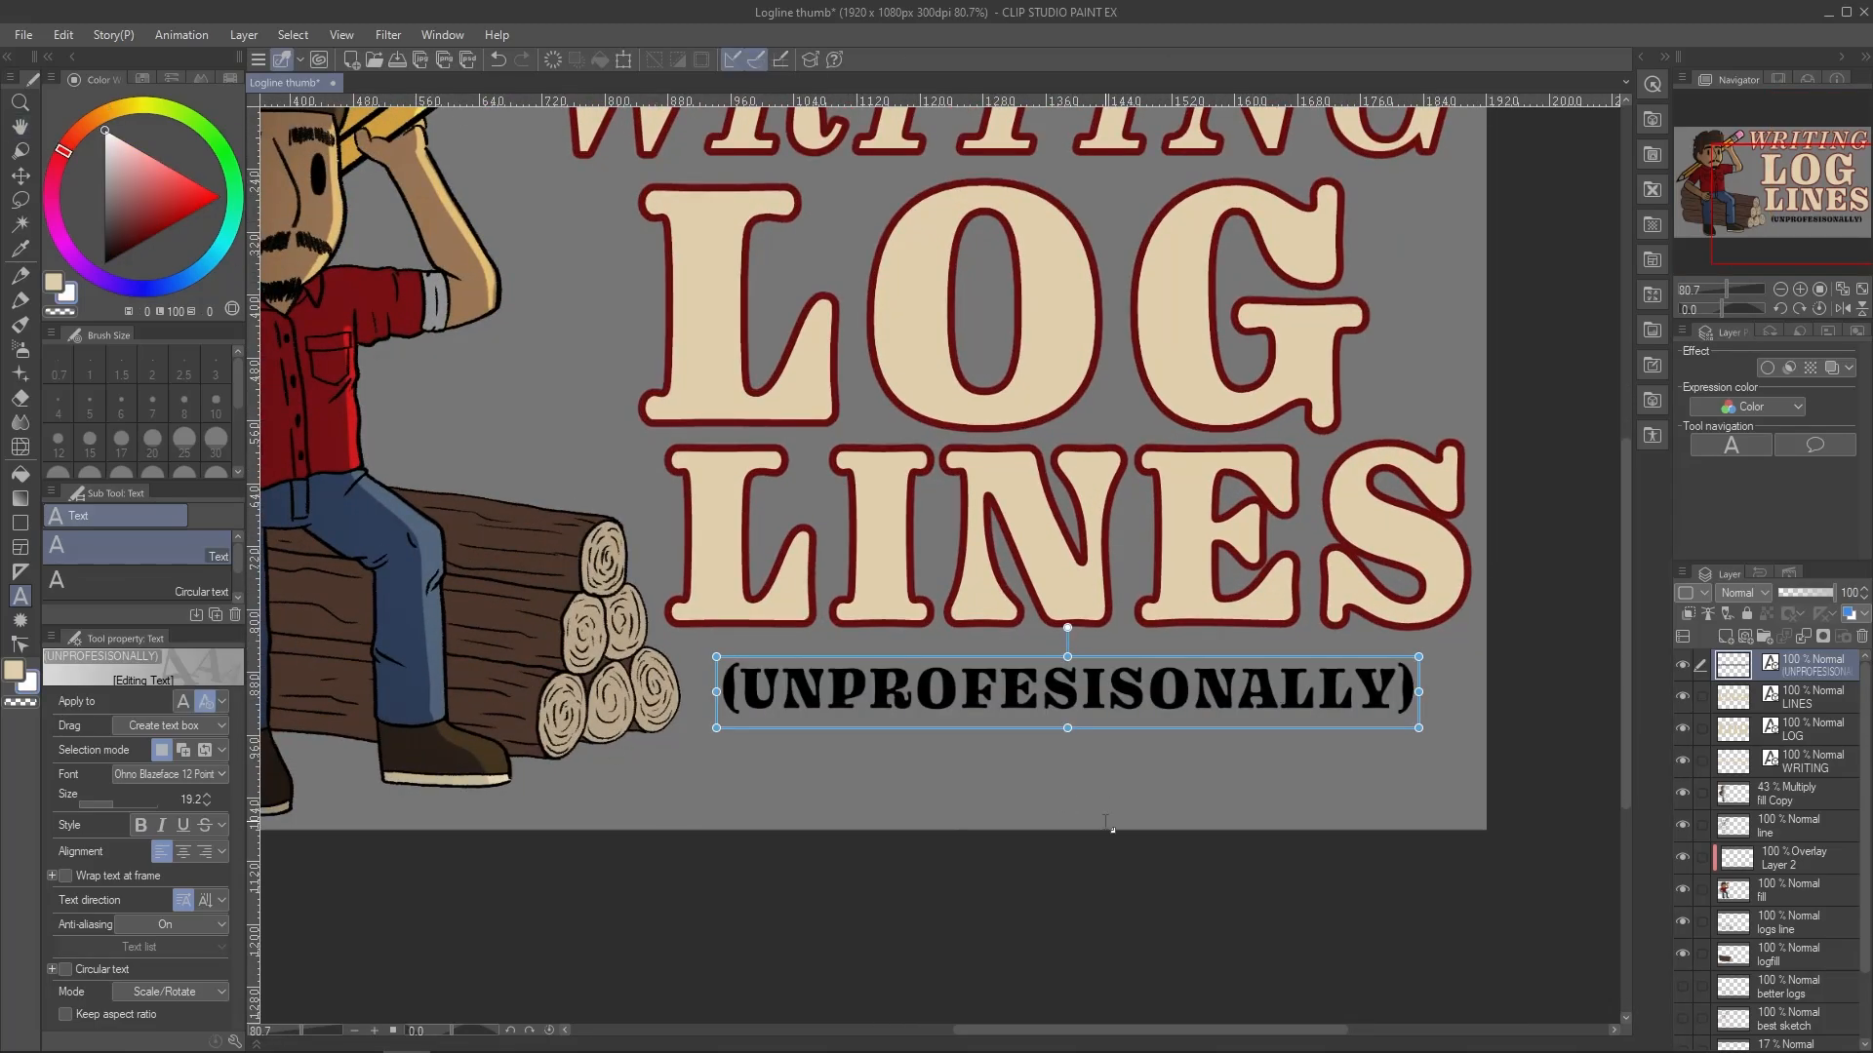
scroll(1153, 894, "down", 3)
left_click_drag(1011, 786, 1177, 894)
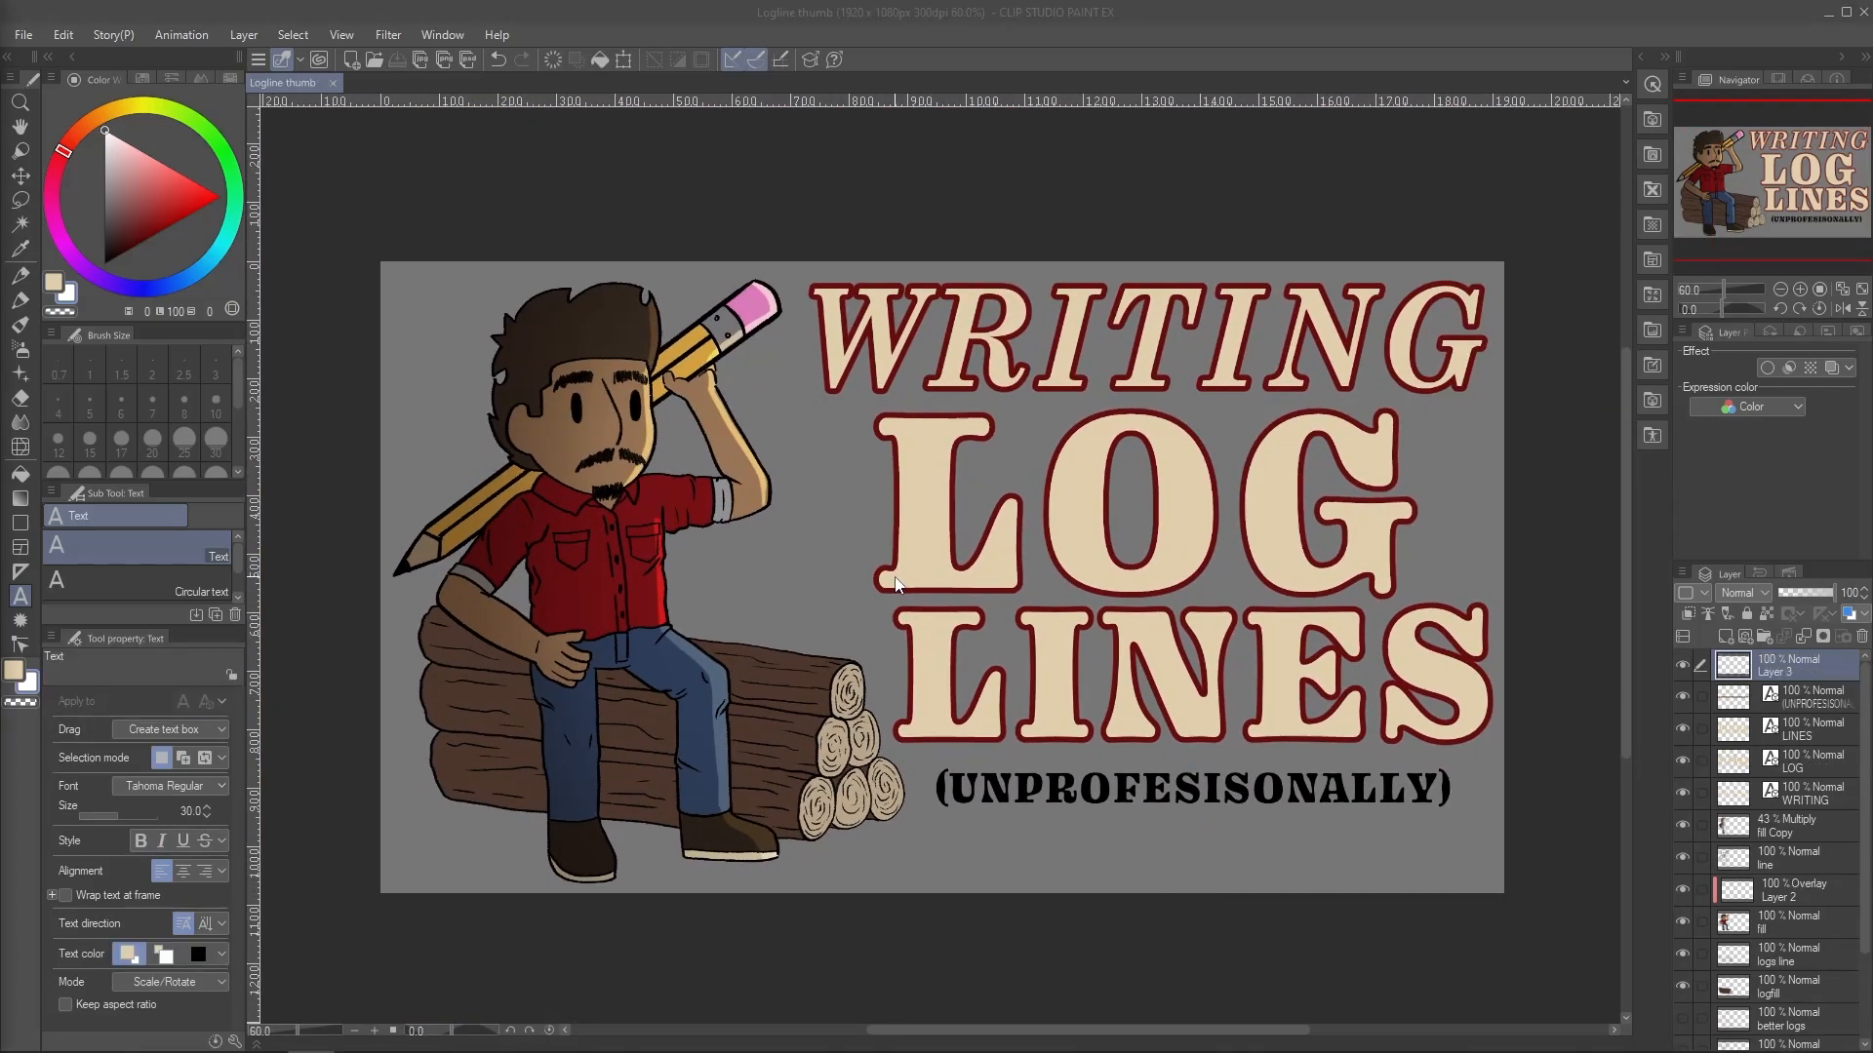
Paste the landscape photo as a new layer over the canvas and hide it
key("ctrl+v")
key("k")
left_click_drag(757, 564, 949, 597)
left_click(1679, 666)
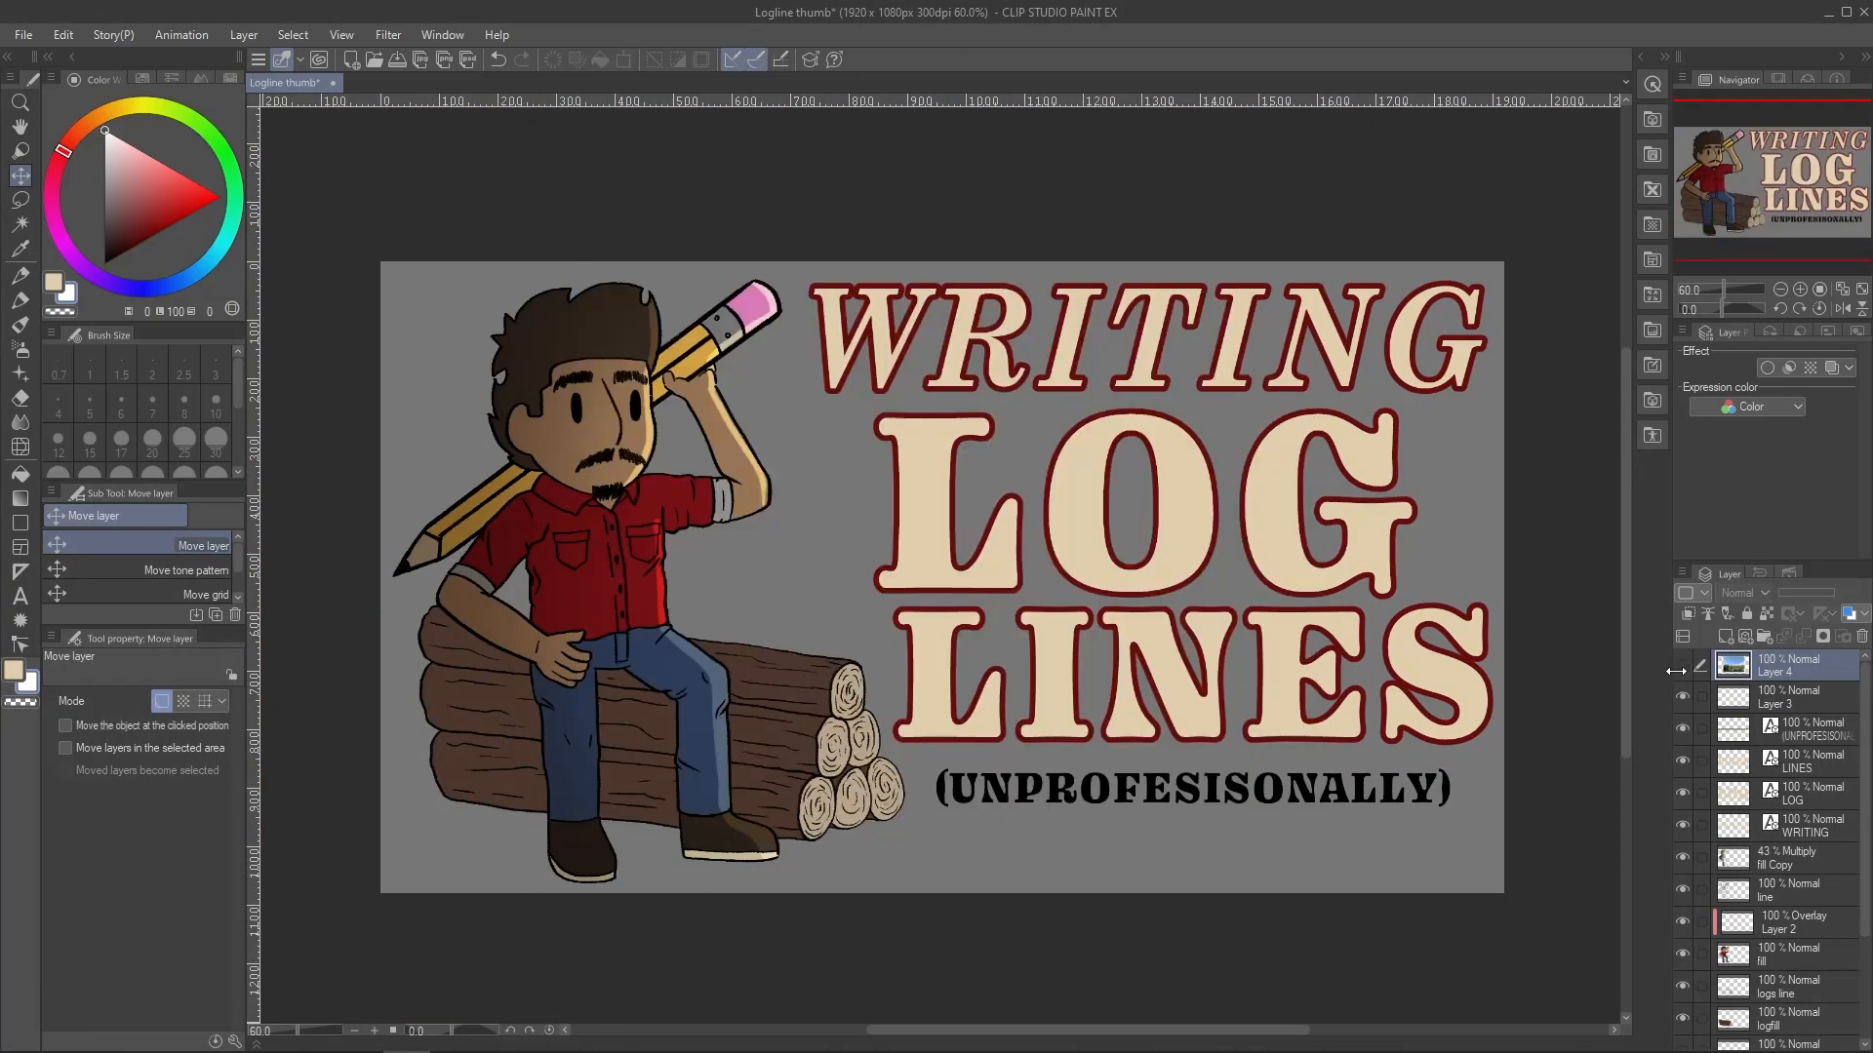
Correct the subtitle's spelling to "(UNPROFESSIONALLY)"
key("t")
left_click(1358, 790)
key("Left")
key("Left")
key("Left")
key("Left")
key("BackSpace")
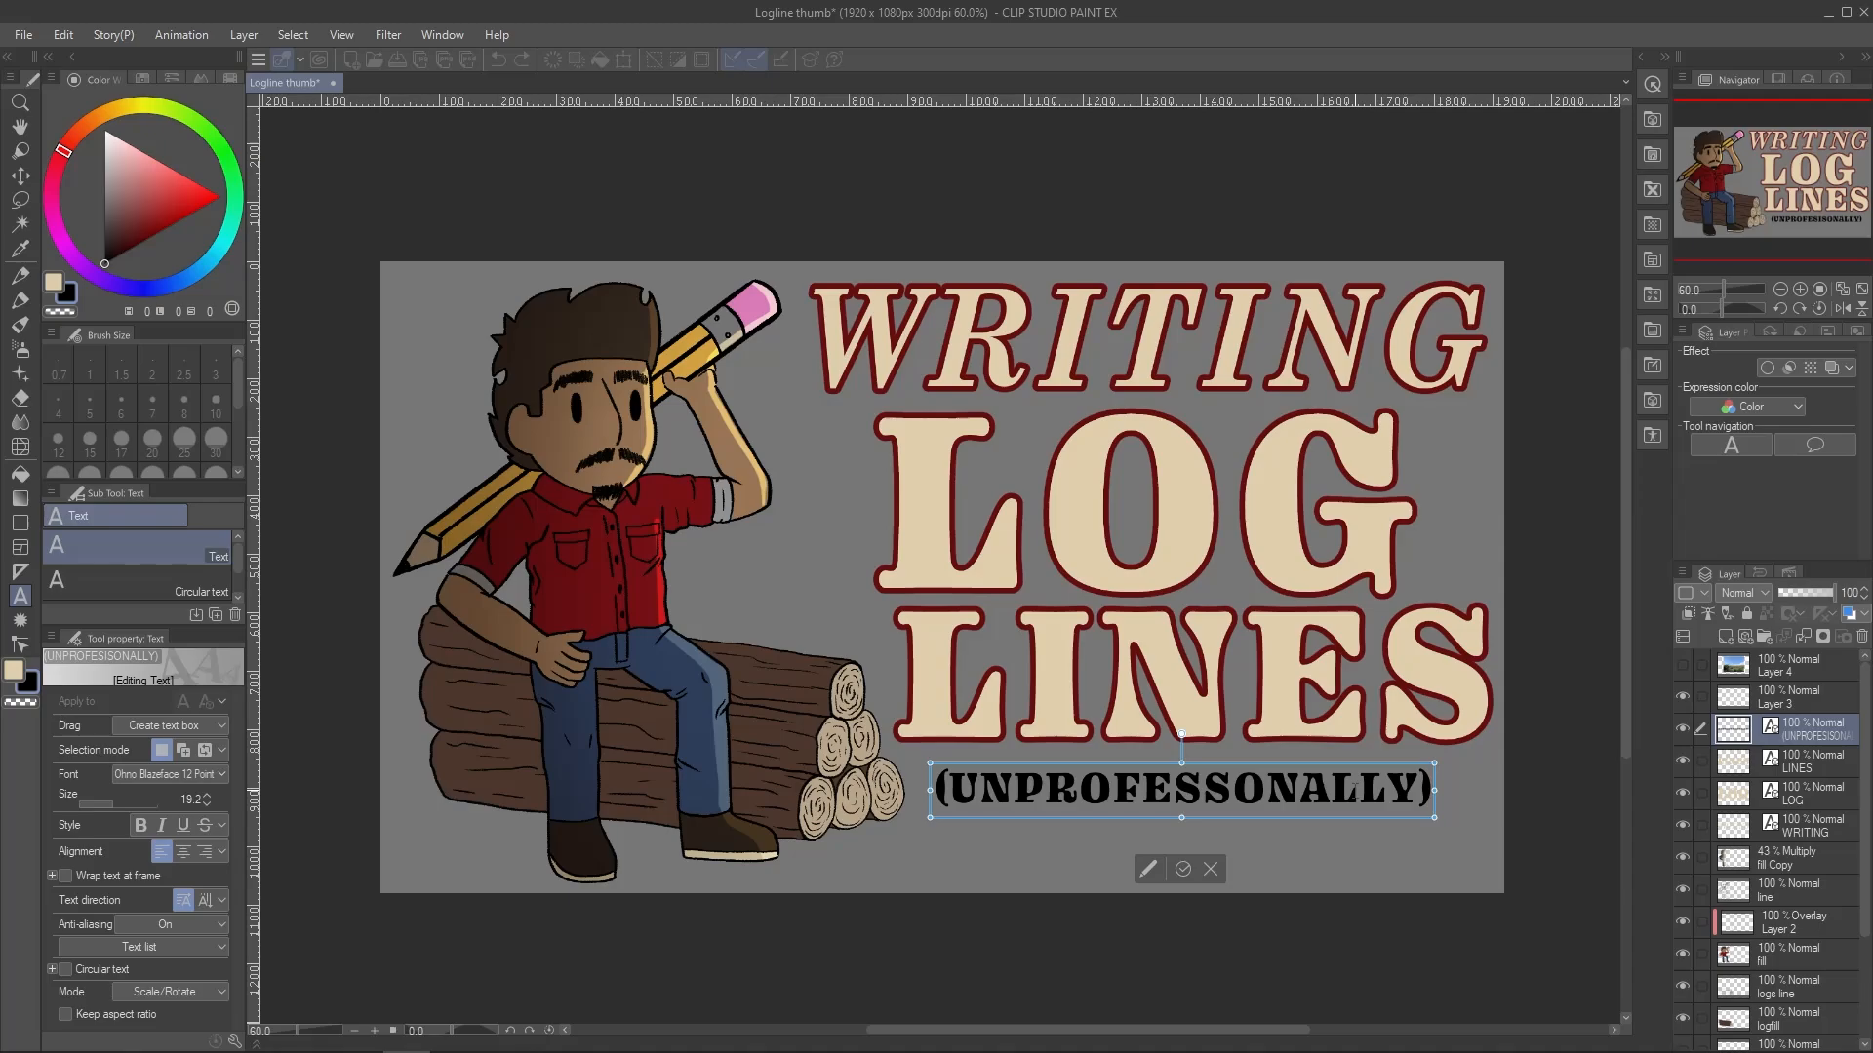
key("Right")
type("I")
left_click_drag(981, 792, 1430, 783)
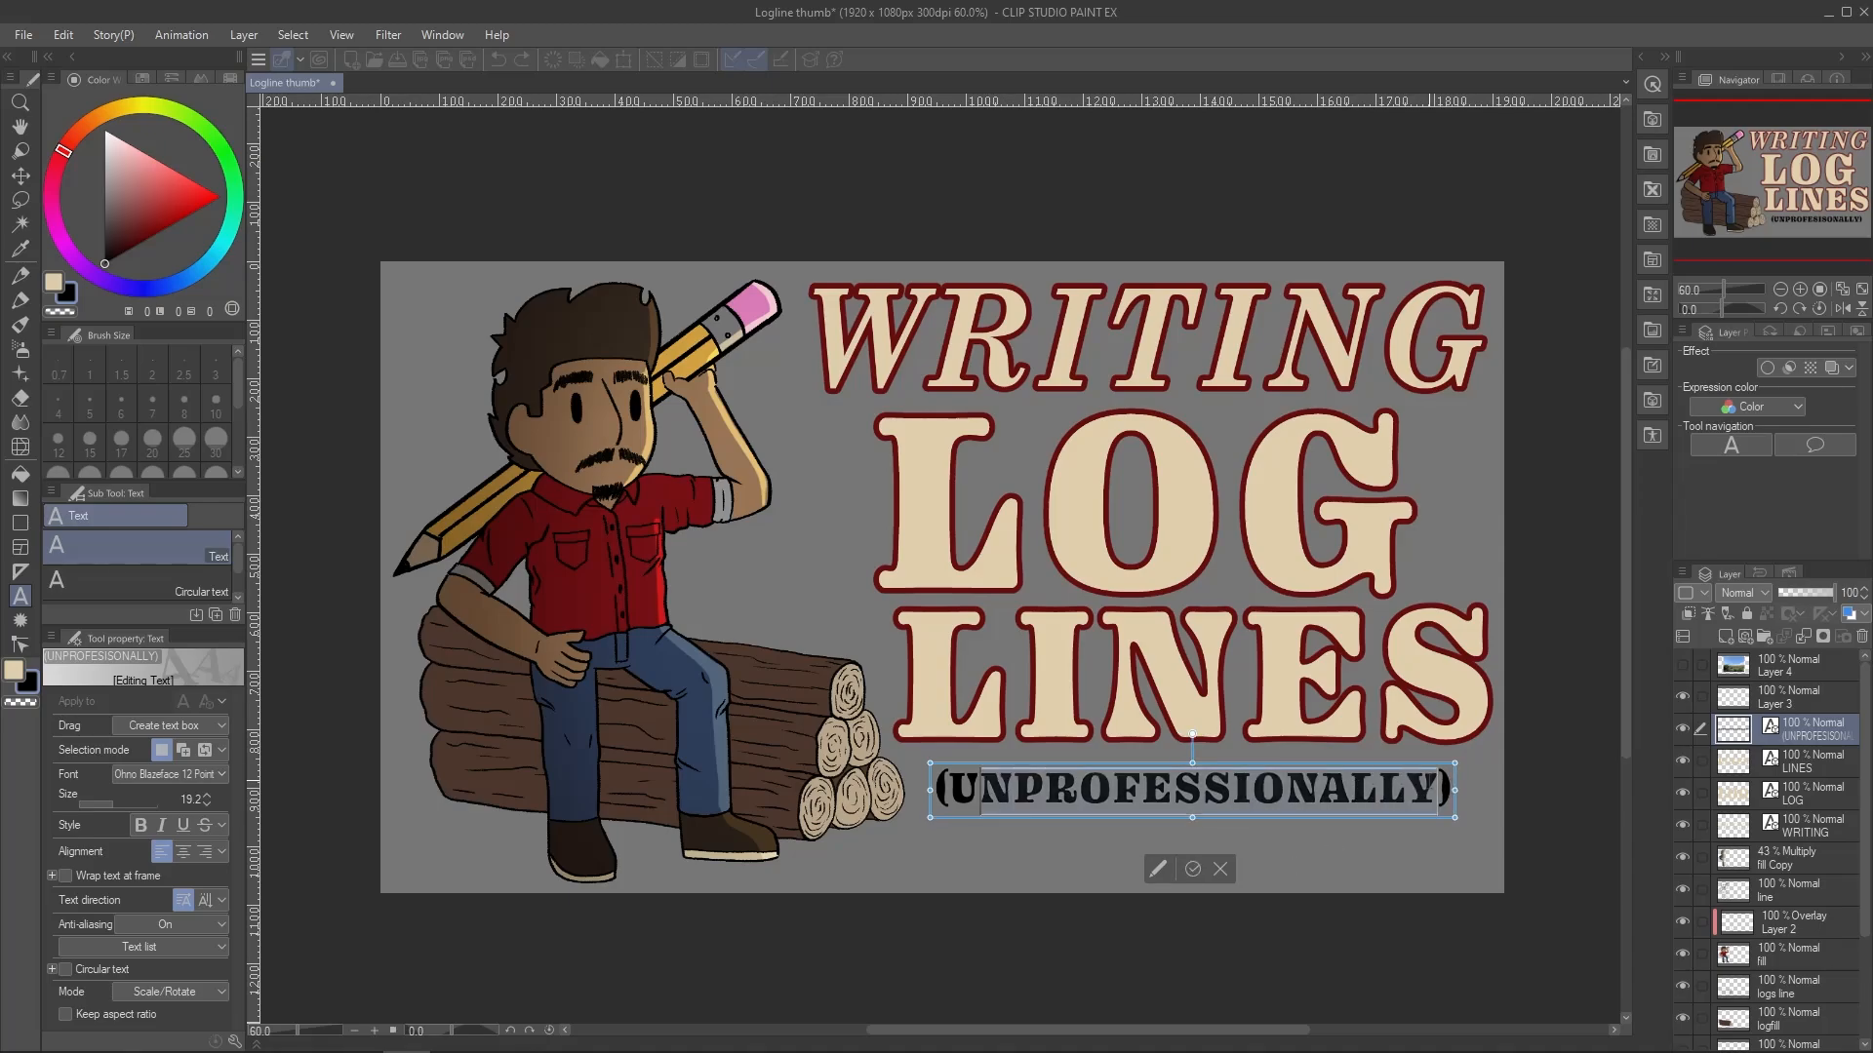
type("nprofessionally")
key("ctrl+z")
left_click(1192, 868)
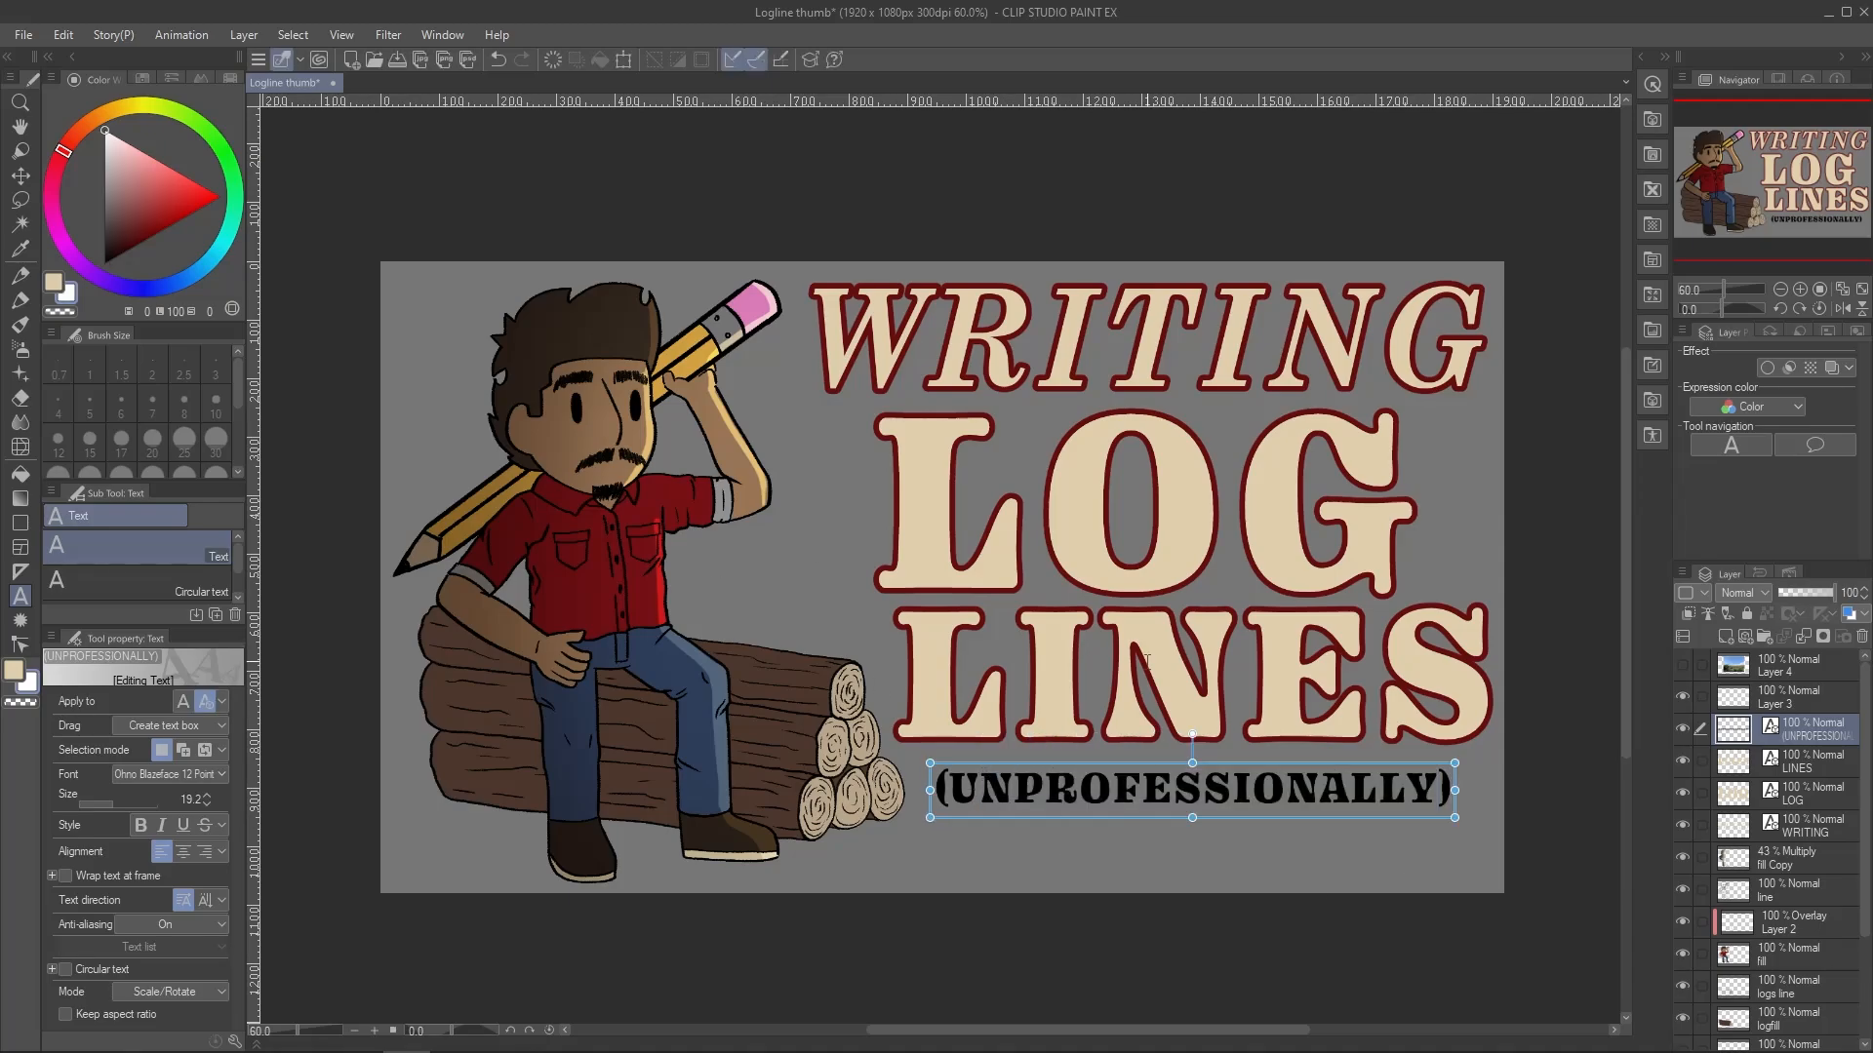
Show the landscape photo layer and move it below the logfill layer, behind the title and character
key("k")
left_click(1682, 664)
left_click_drag(1814, 561, 1814, 474)
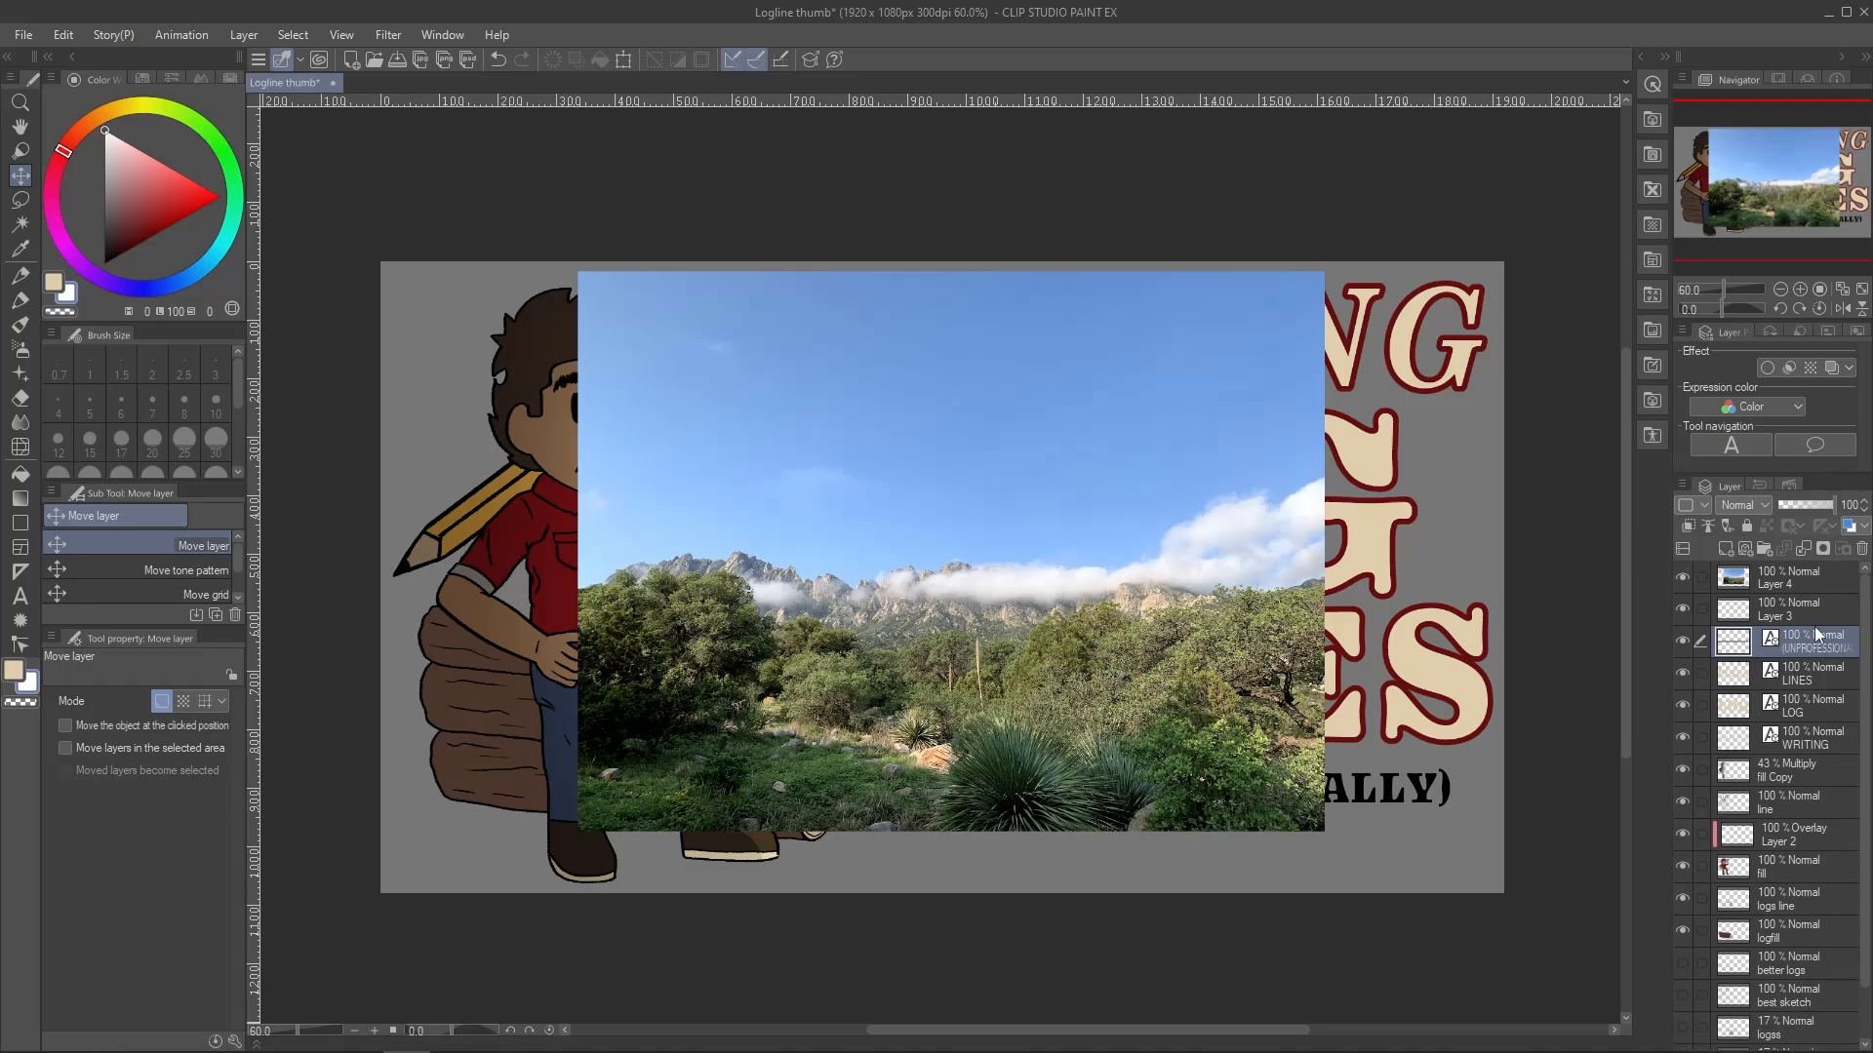
left_click_drag(1746, 576, 1746, 934)
Scale up the landscape photo so that it fills the whole canvas as the background
key("ctrl+t")
scroll(1125, 606, "down", 5)
left_click_drag(1147, 633, 1231, 687)
left_click(985, 695)
key("ctrl+0")
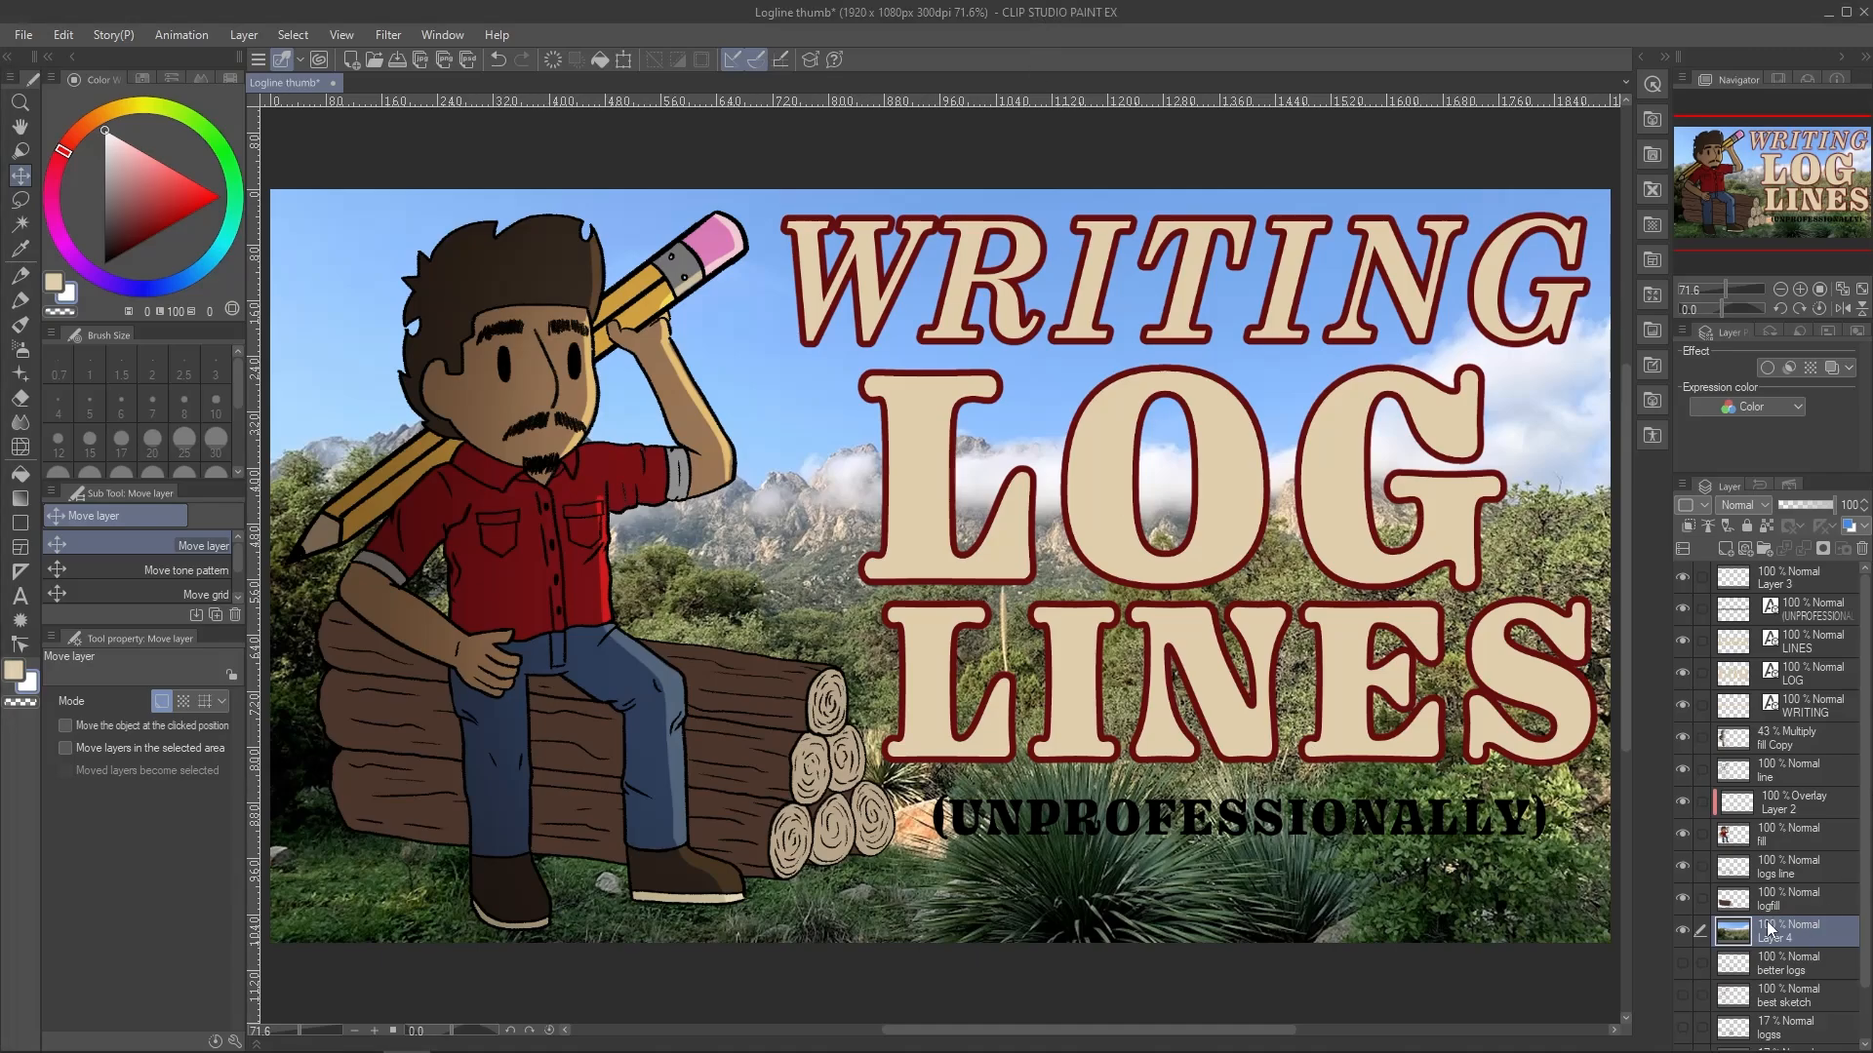
Duplicate the landscape photo layer and apply a Gaussian blur of strength about 87.61 to the copy
key("ctrl+c")
key("ctrl+v")
left_click(388, 34)
left_click(585, 104)
left_click(1097, 899)
left_click_drag(1096, 899, 1232, 900)
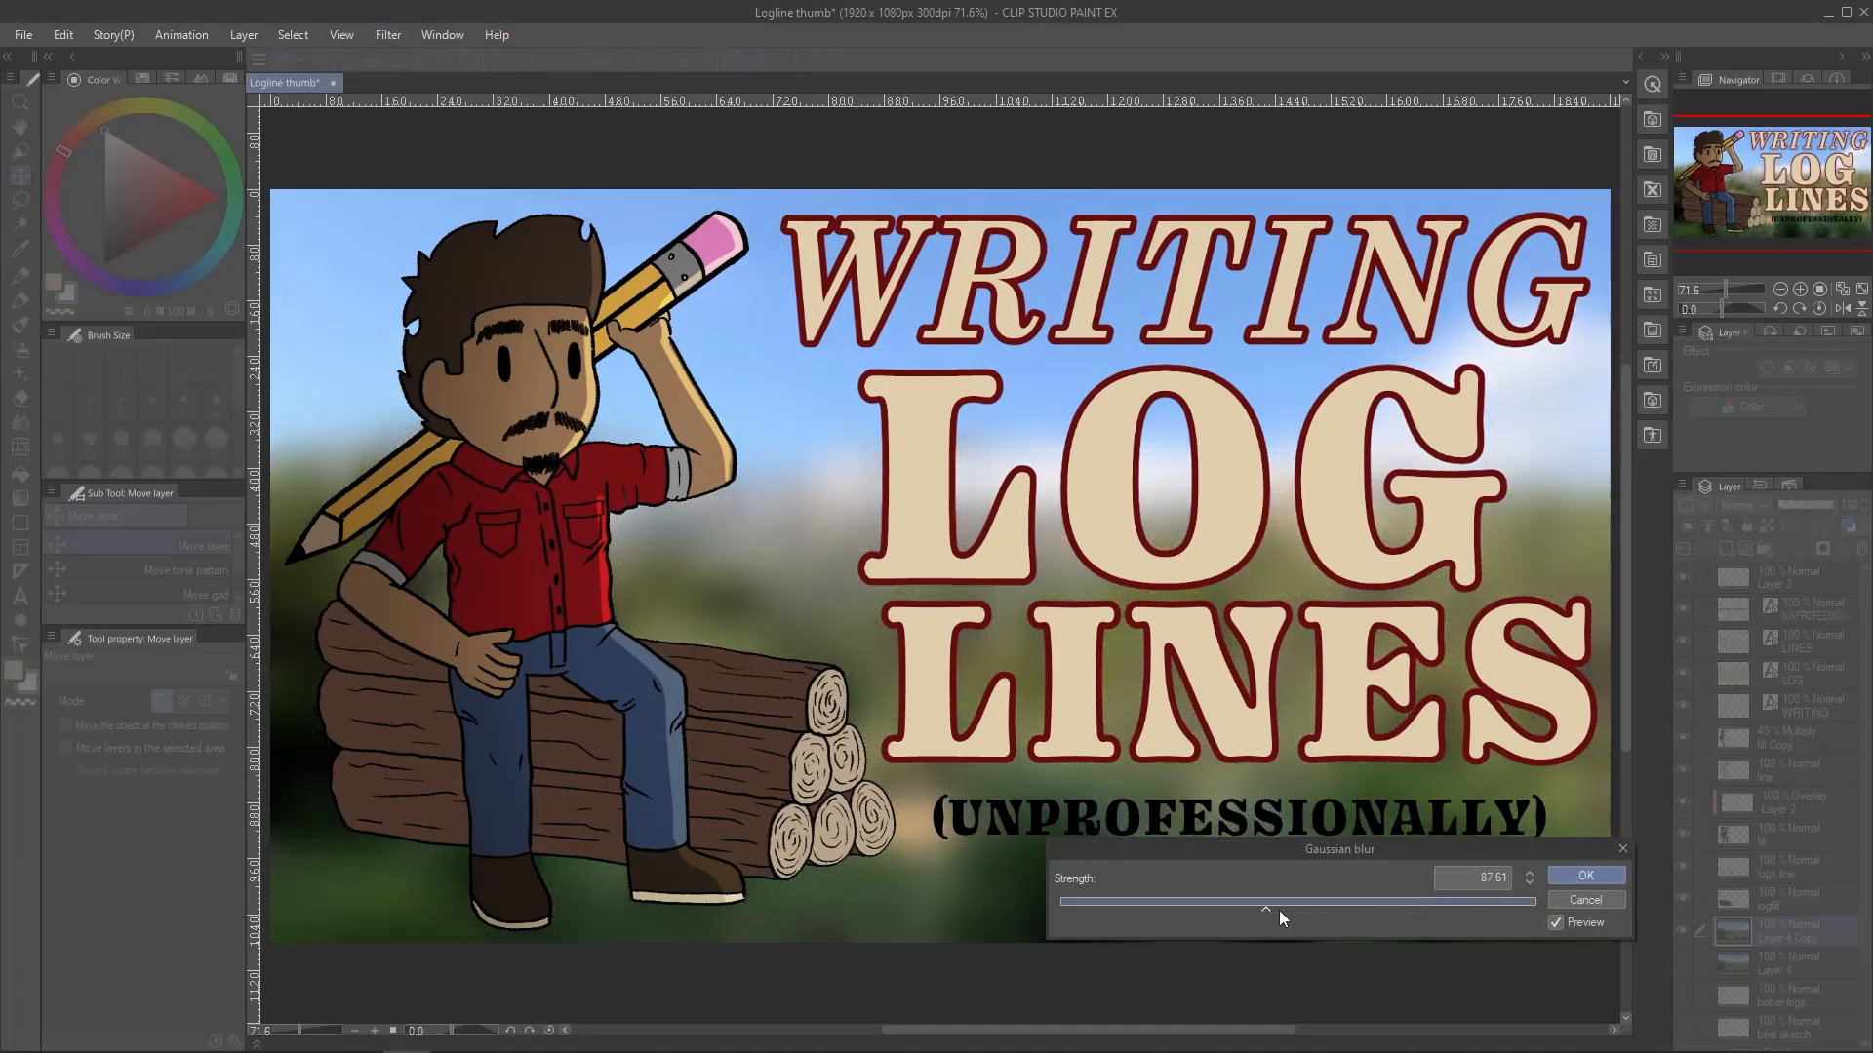
left_click(1586, 875)
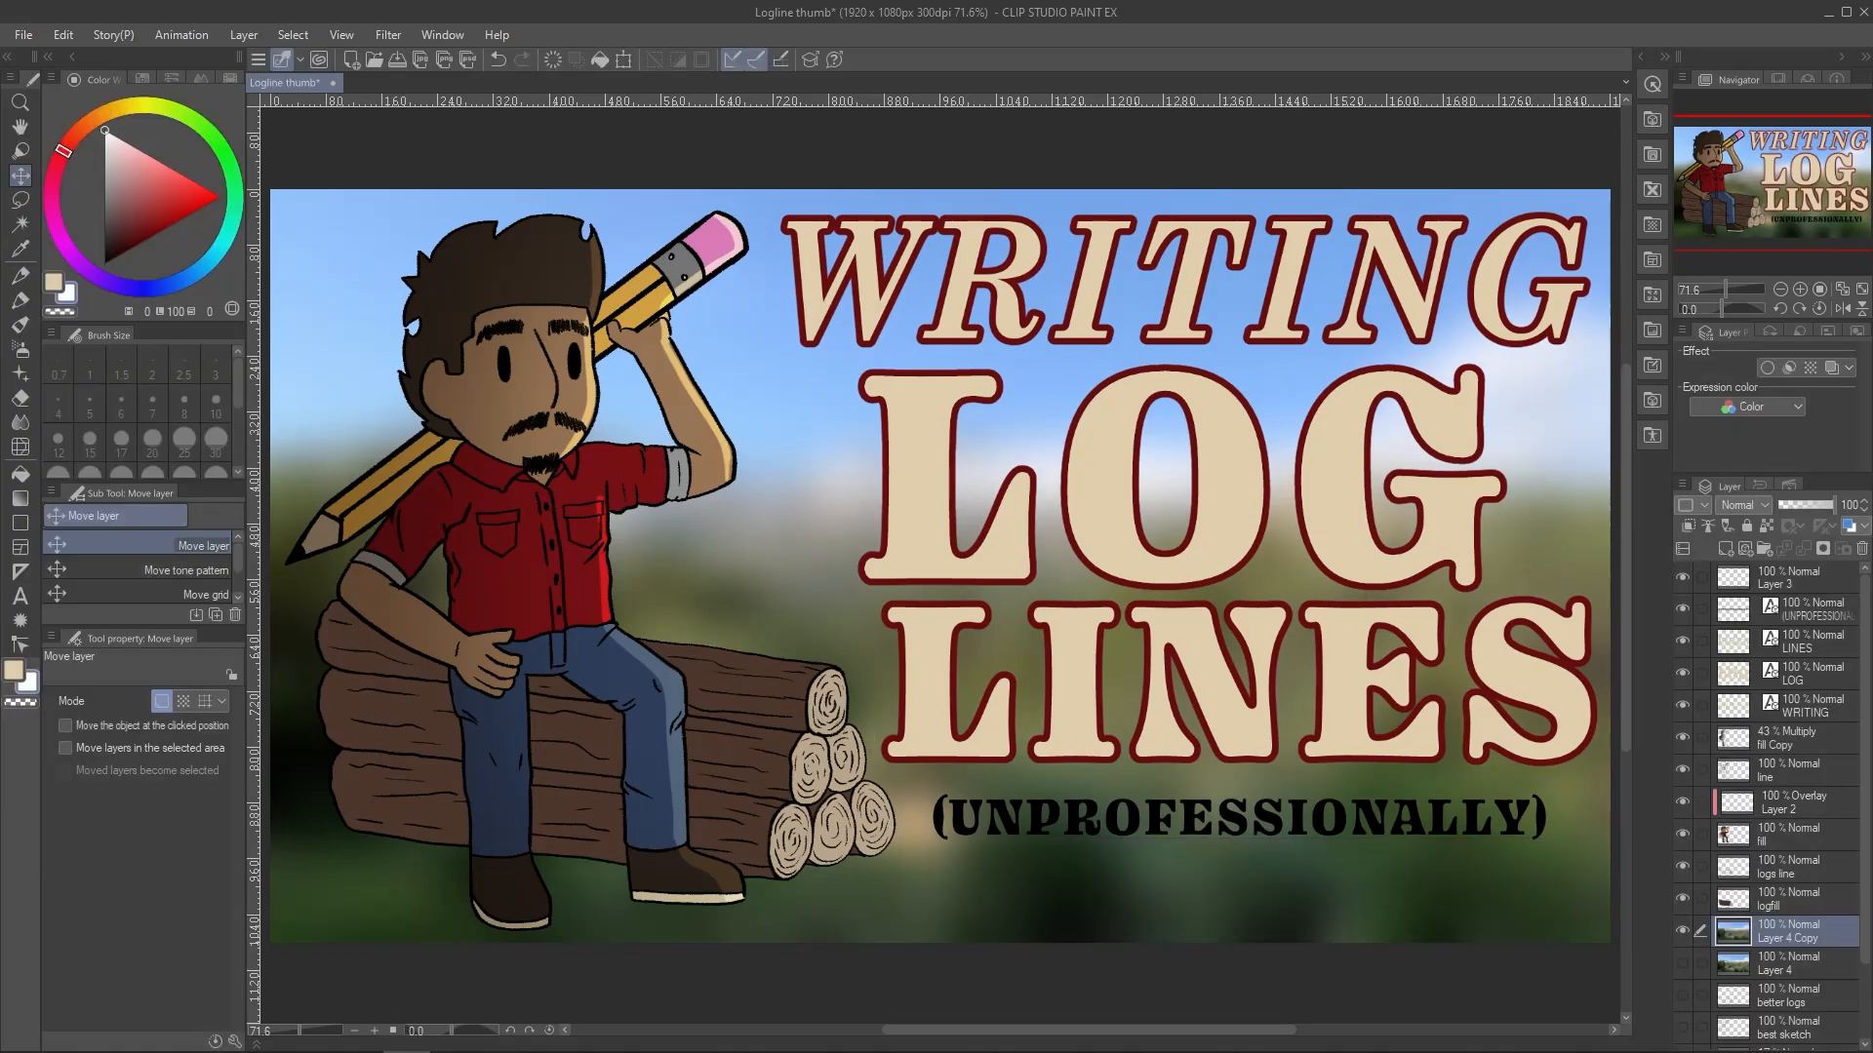